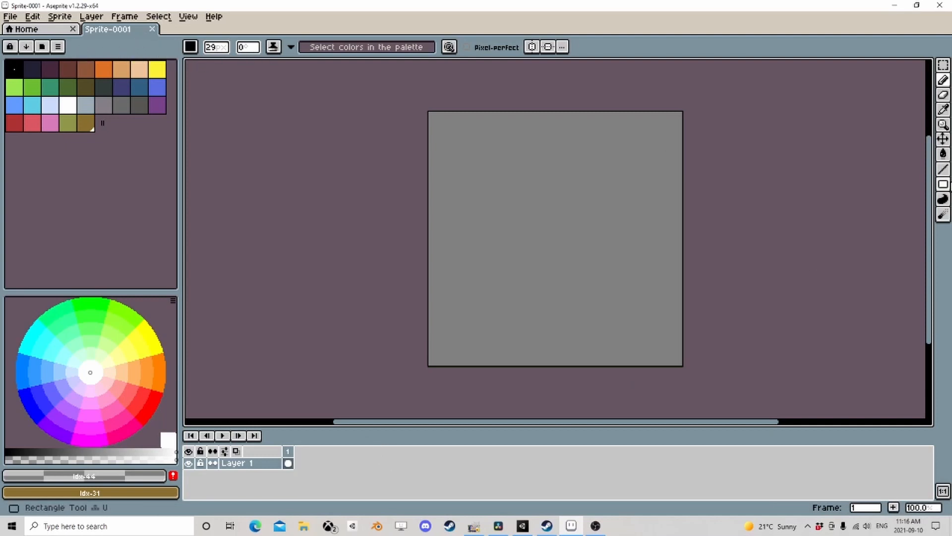
- Choose the Ellipse outline tool and set the sprite's grid to 128 px wide and 128 px high
click(942, 185)
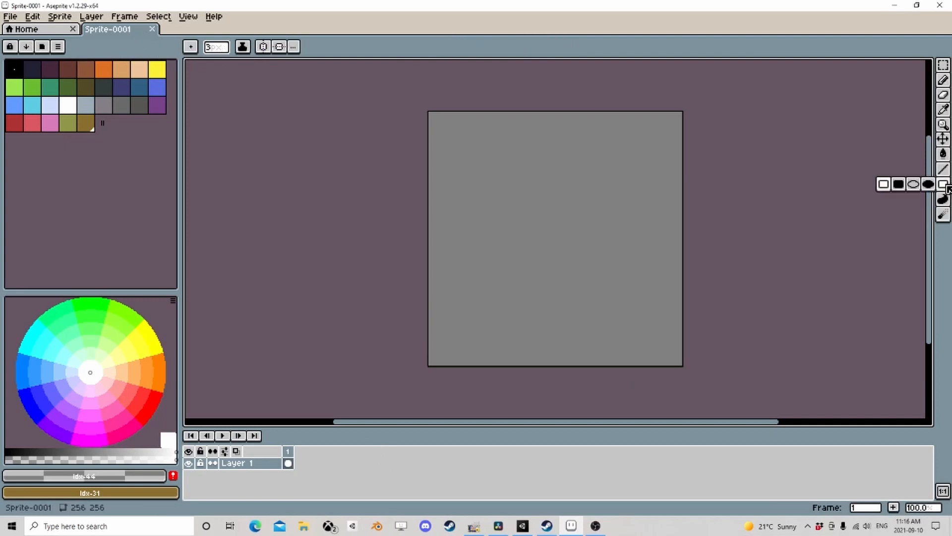
click(914, 185)
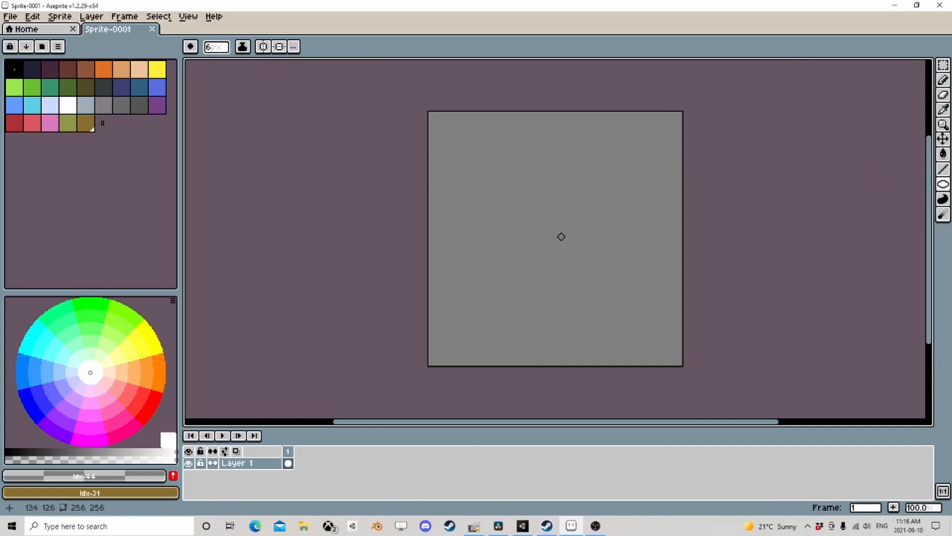
click(82, 18)
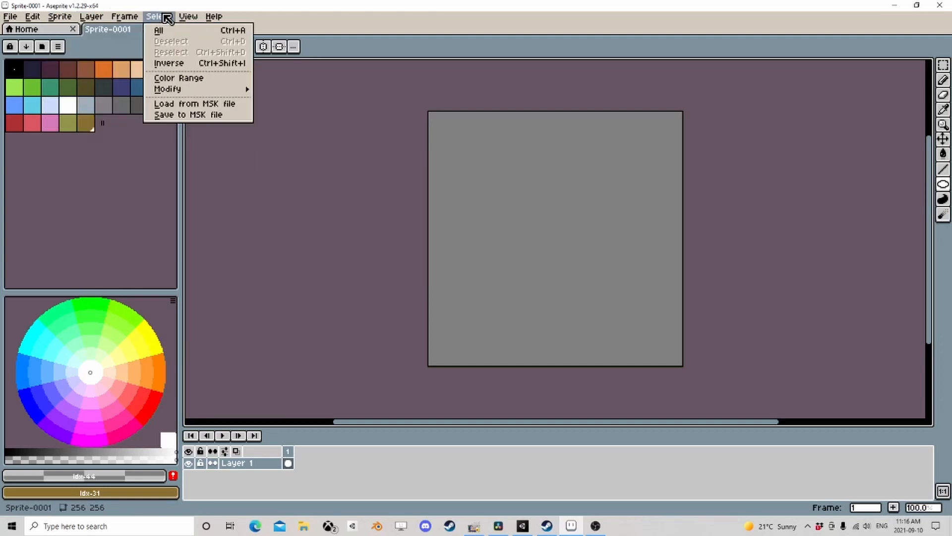
mouse_move(193, 18)
mouse_move(213, 70)
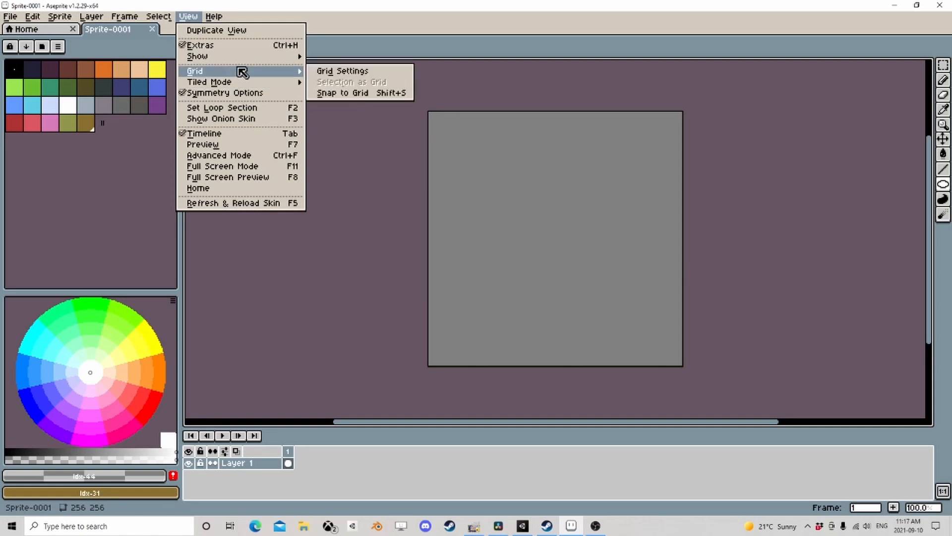
click(342, 71)
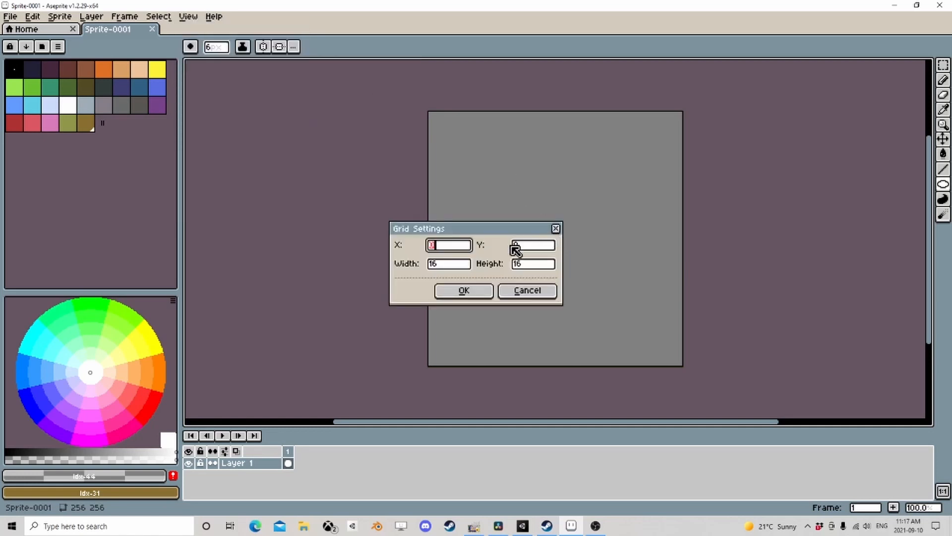
click(448, 264)
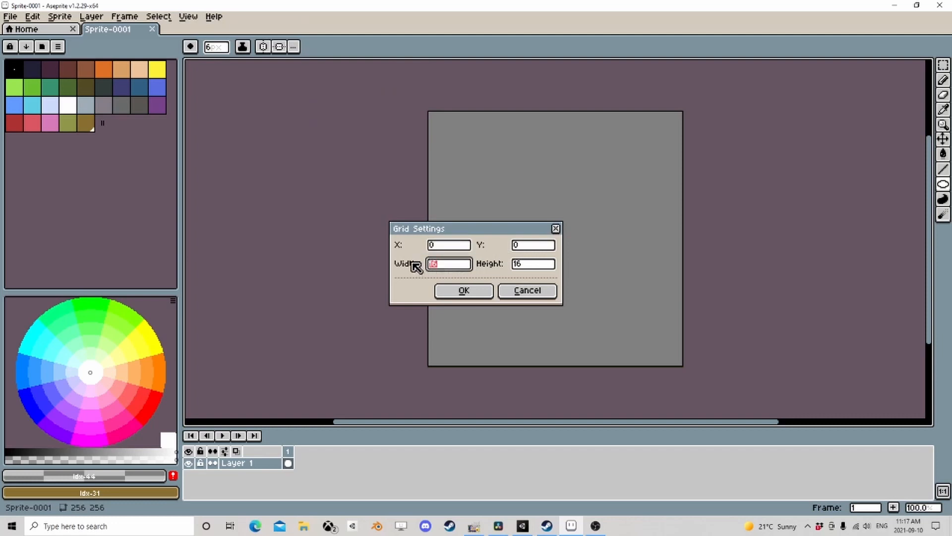
text(128)
click(536, 264)
text(128)
click(482, 293)
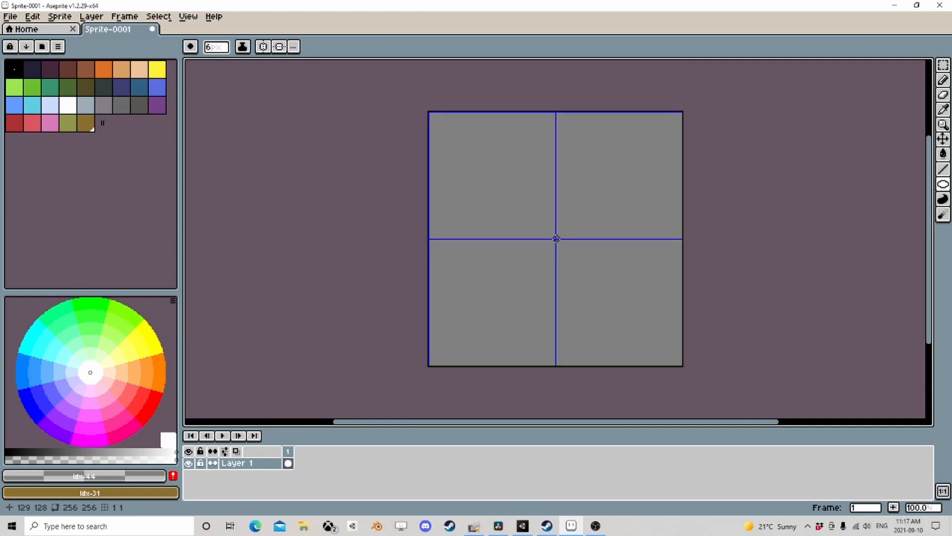
click(556, 238)
click(478, 288)
click(15, 70)
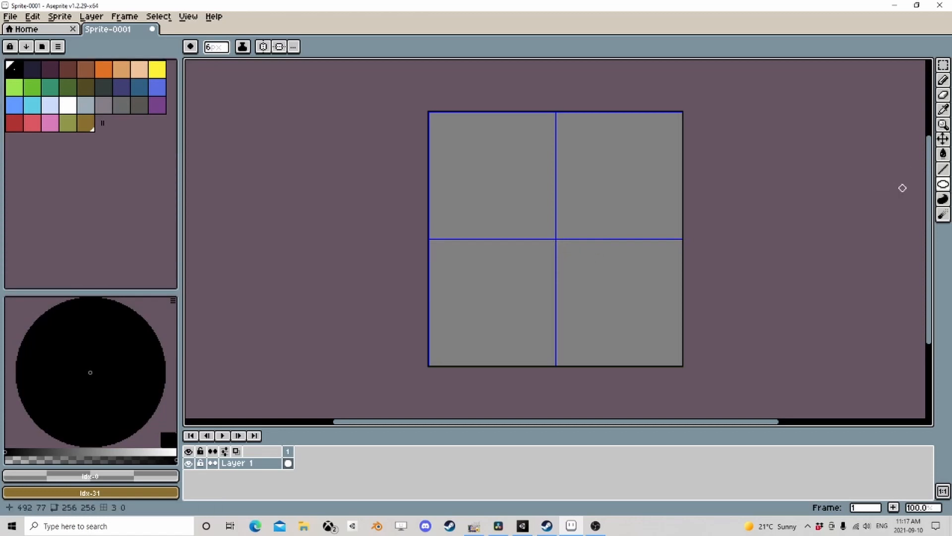
right_drag(556, 239, 653, 332)
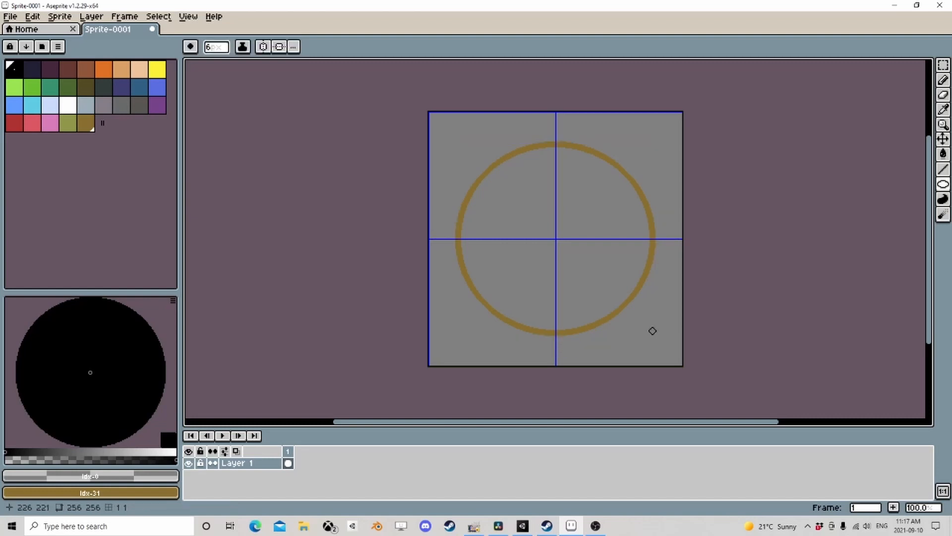
click(32, 16)
click(38, 37)
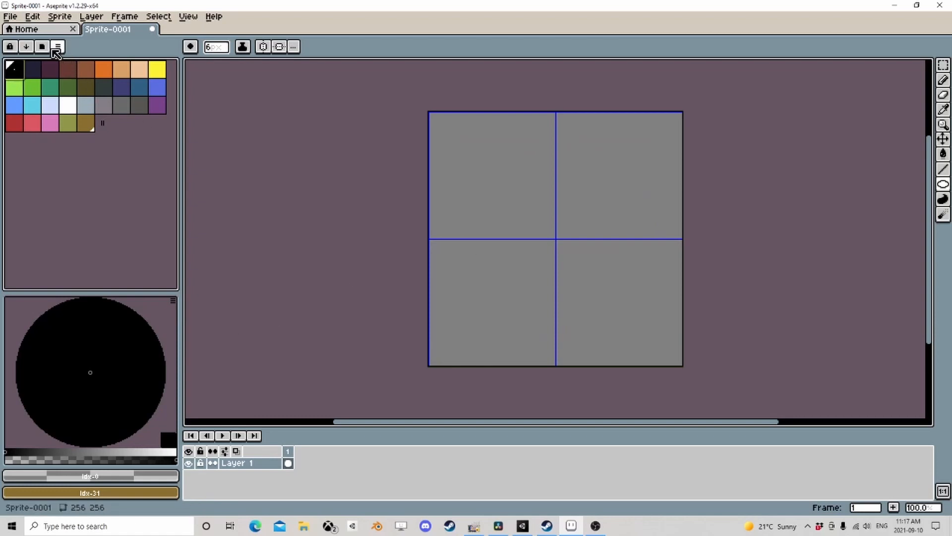
drag(548, 221, 554, 251)
click(10, 17)
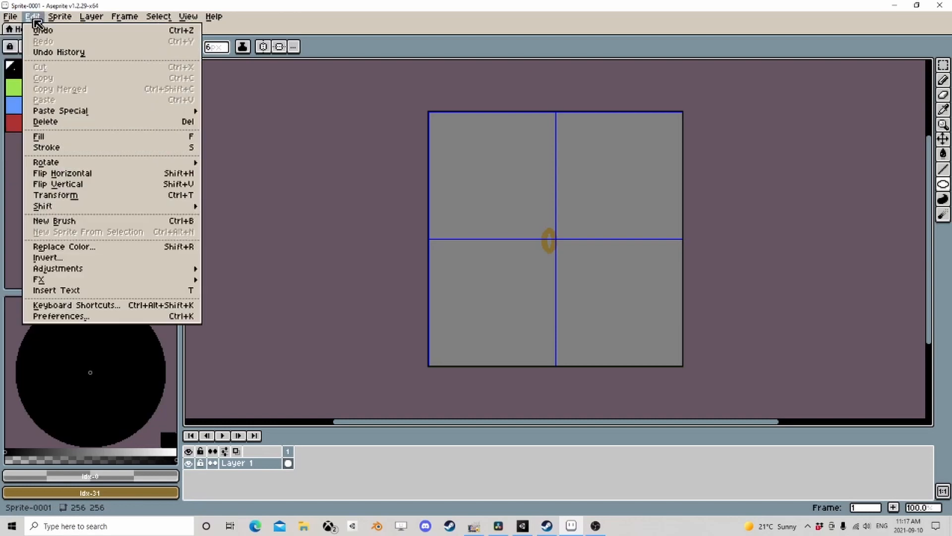
click(43, 28)
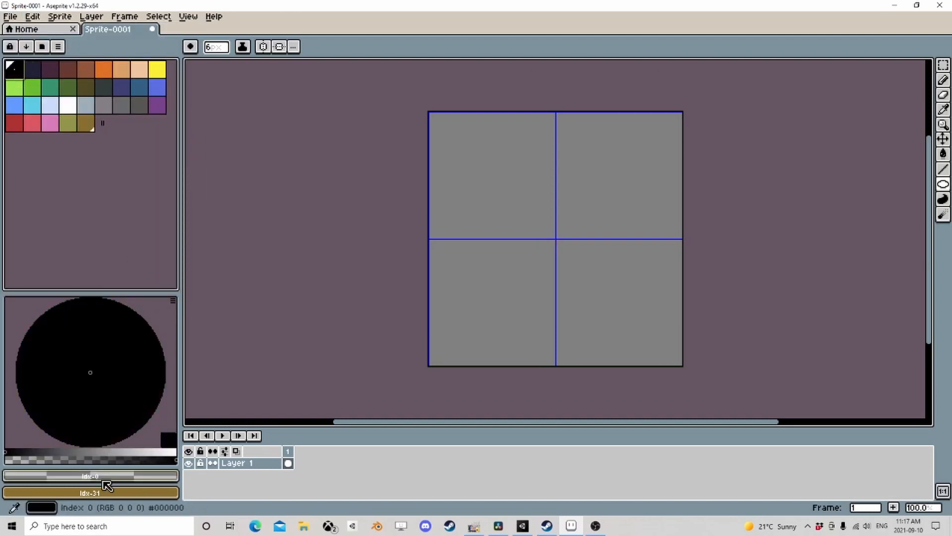
- Draw a large 6 px ellipse outline from the central grid crossing and recolour the ring dark navy with the Paint Bucket
click(90, 416)
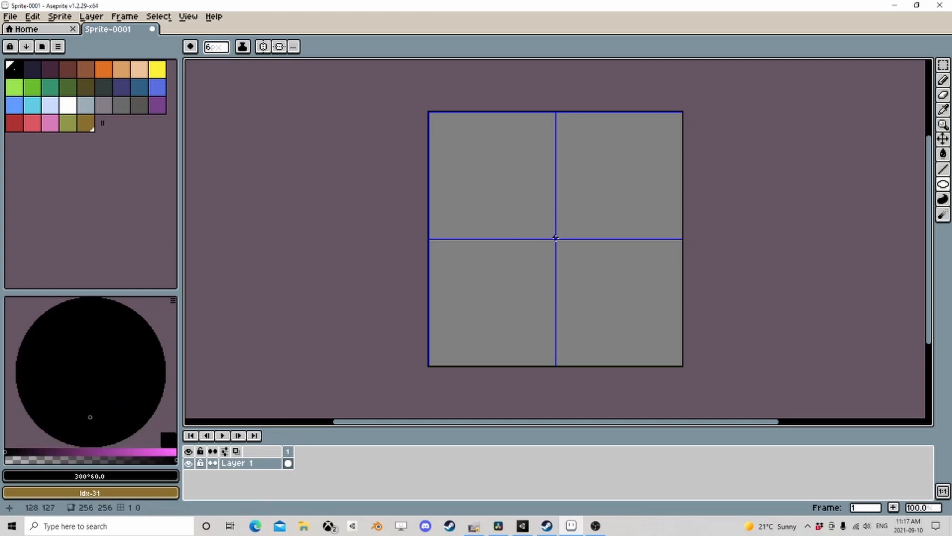
alt+drag(555, 239, 642, 319)
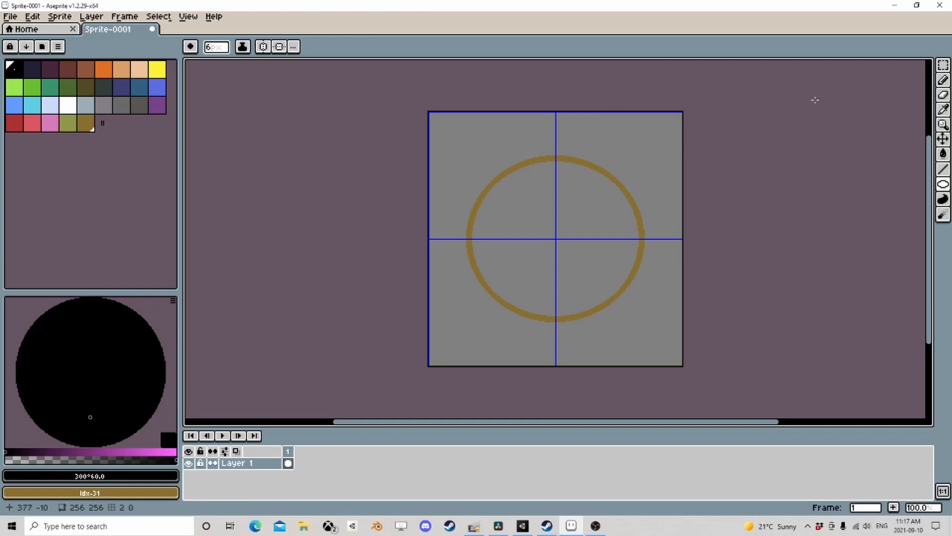
click(944, 154)
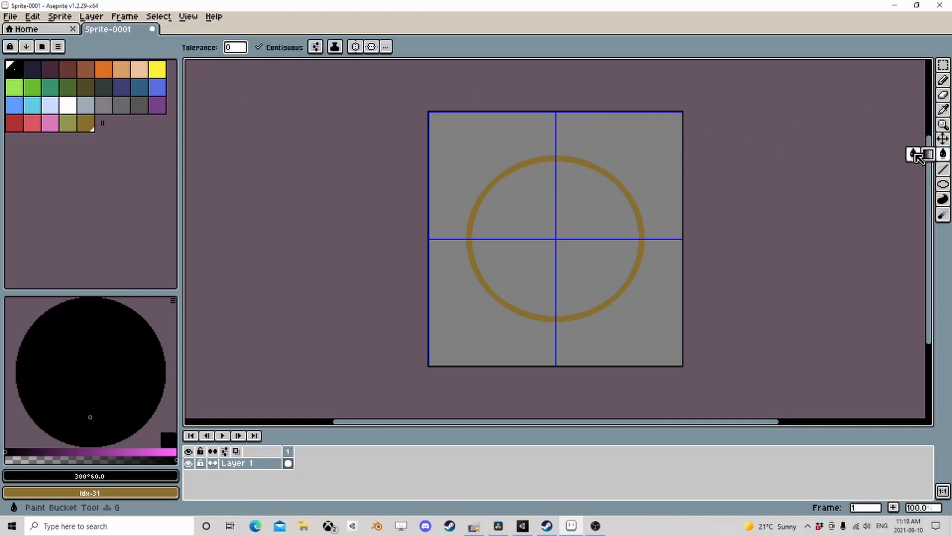
right_click(476, 204)
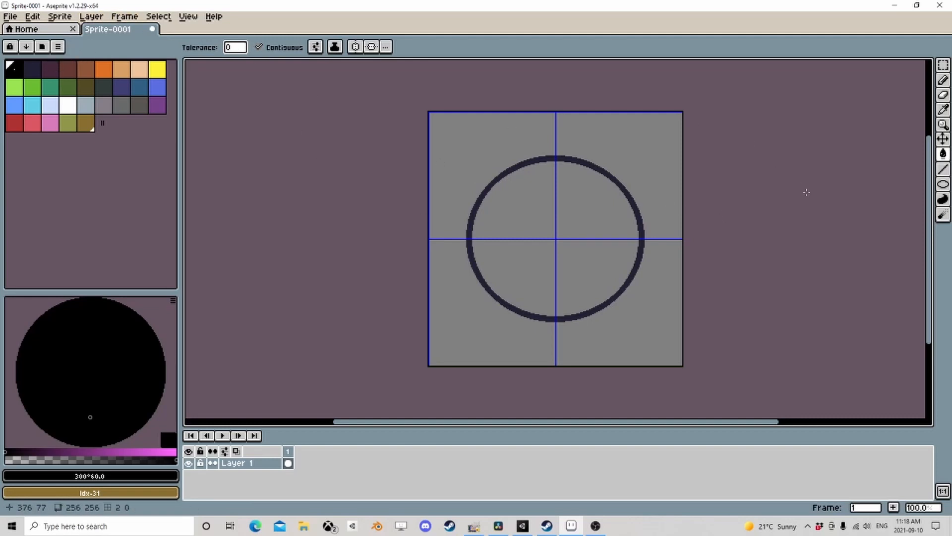
- Draw a small filled ellipse centred on the grid crossing and recolour it dark navy with the Paint Bucket
click(943, 184)
click(927, 185)
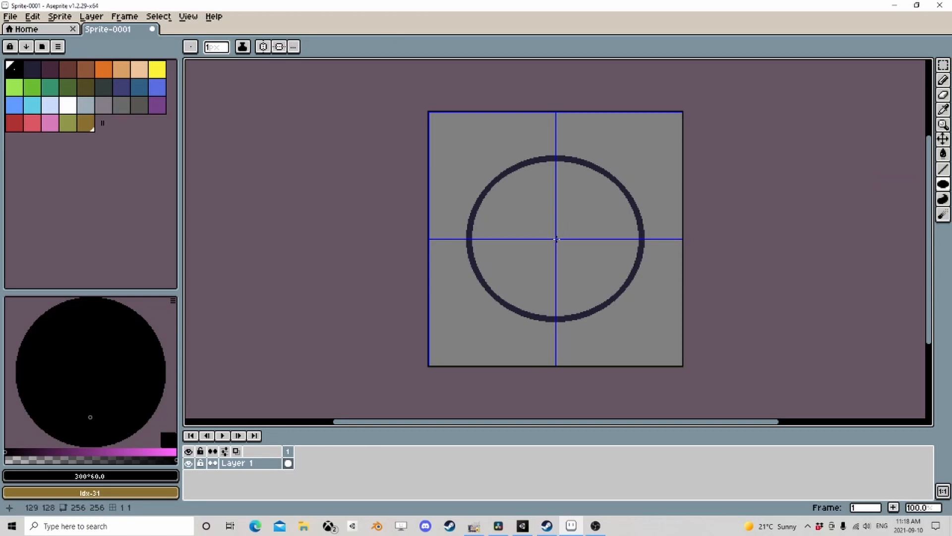
drag(555, 239, 566, 250)
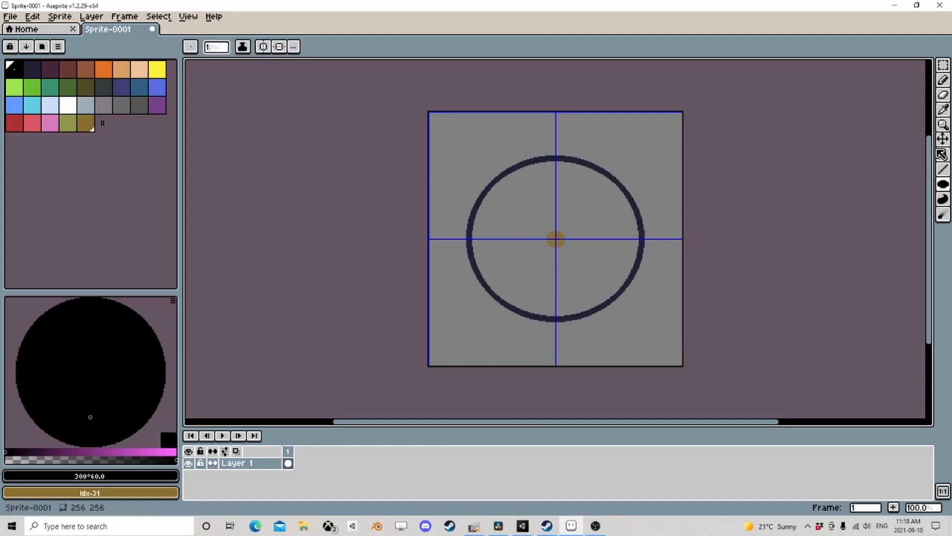
click(941, 154)
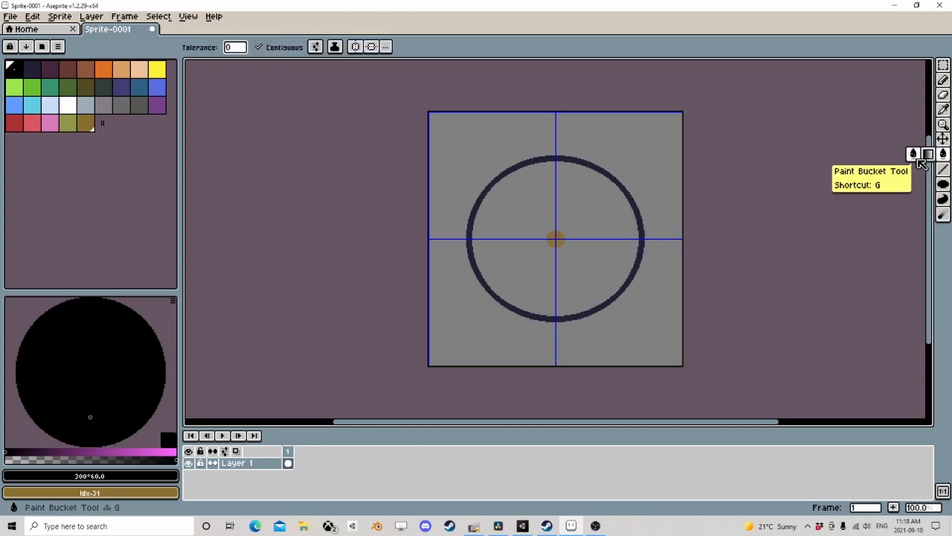
click(562, 236)
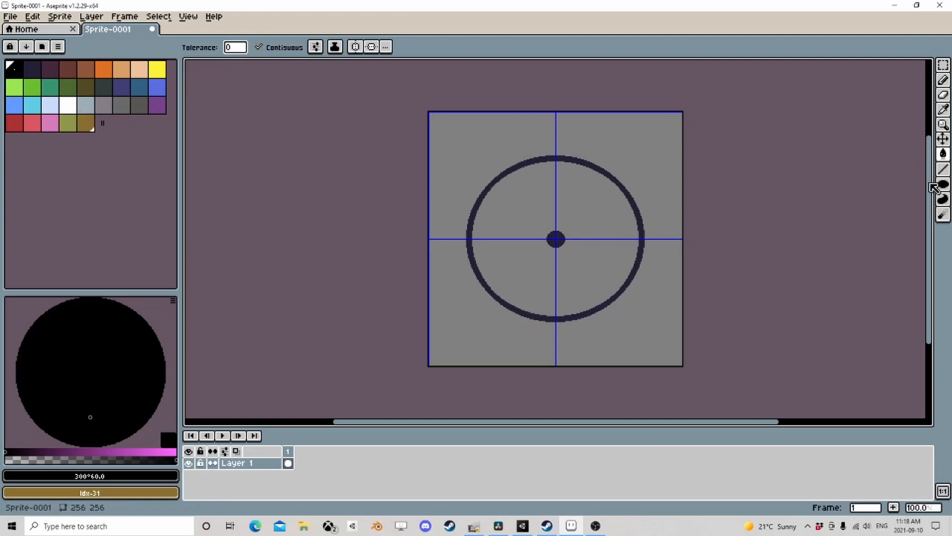
- Draw a vertical 5 px tick line along the central grid line, crossing the ring's upper edge
click(944, 170)
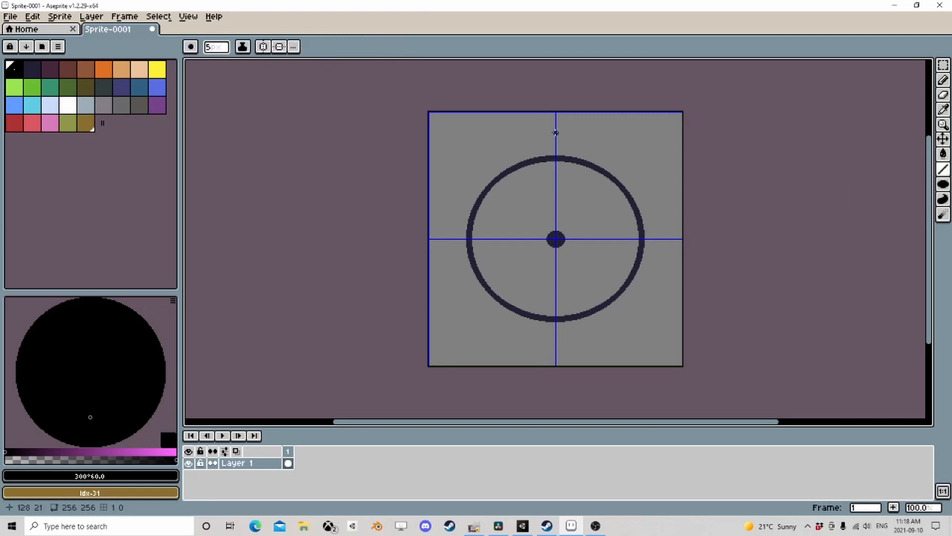
drag(555, 132, 555, 184)
click(159, 17)
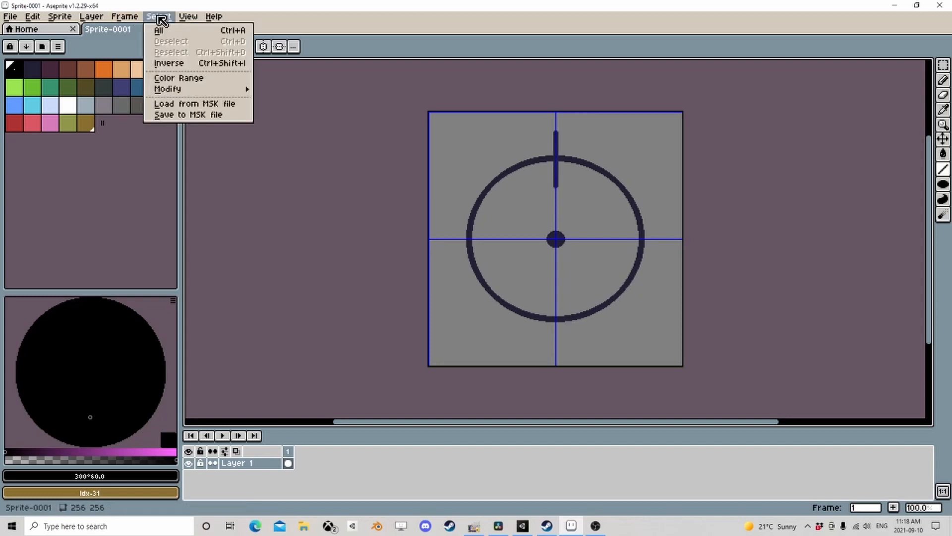
mouse_move(188, 18)
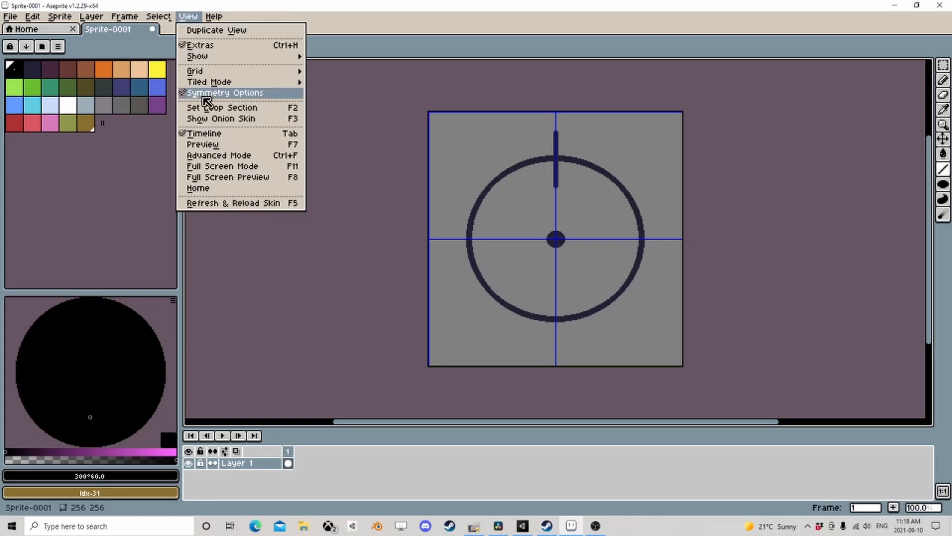
click(202, 94)
click(188, 16)
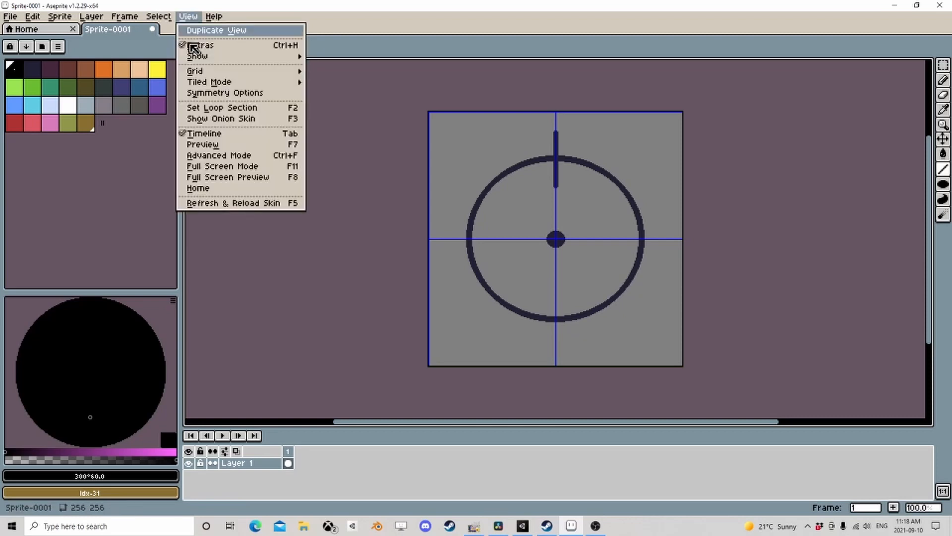
click(204, 94)
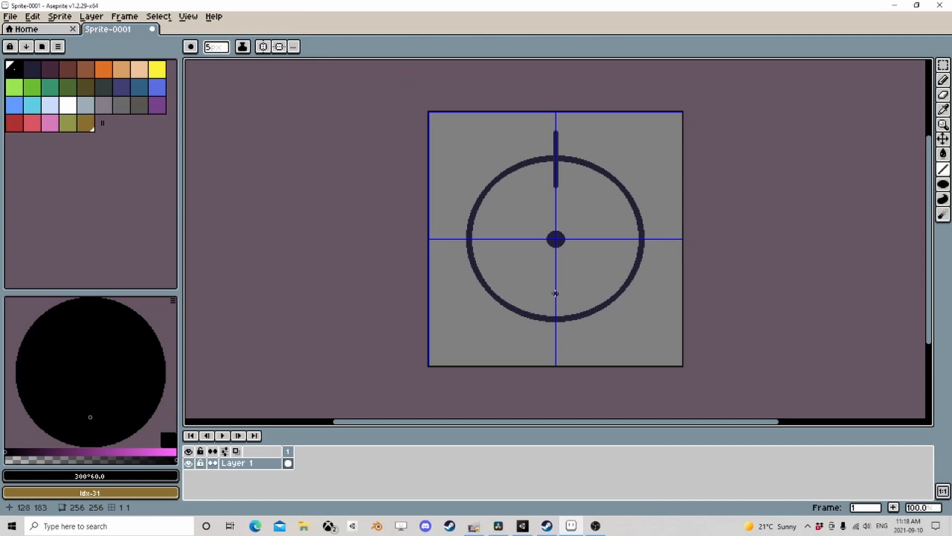
- Draw three more 5 px tick lines along the grid lines, crossing the ring's lower, right and left edges
drag(555, 293, 556, 349)
drag(617, 239, 668, 239)
drag(503, 239, 441, 241)
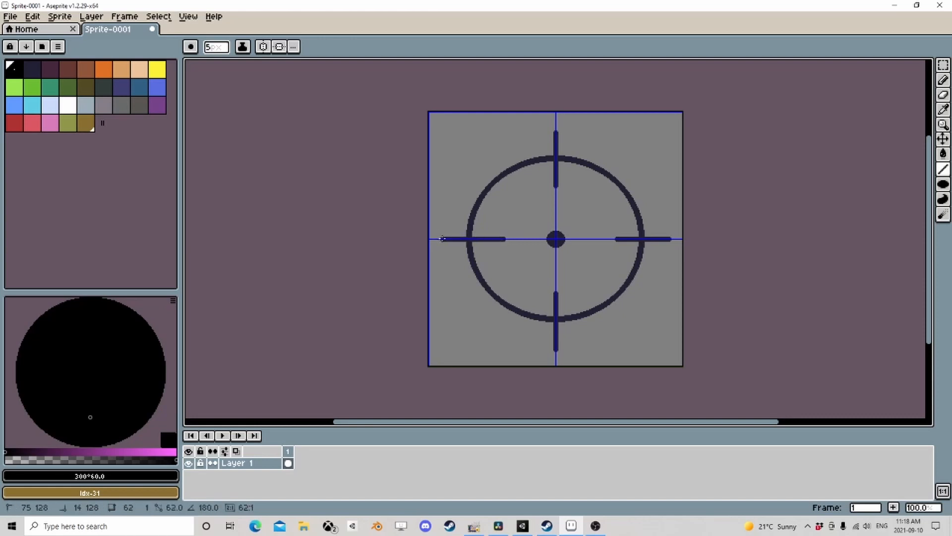
drag(442, 239, 444, 238)
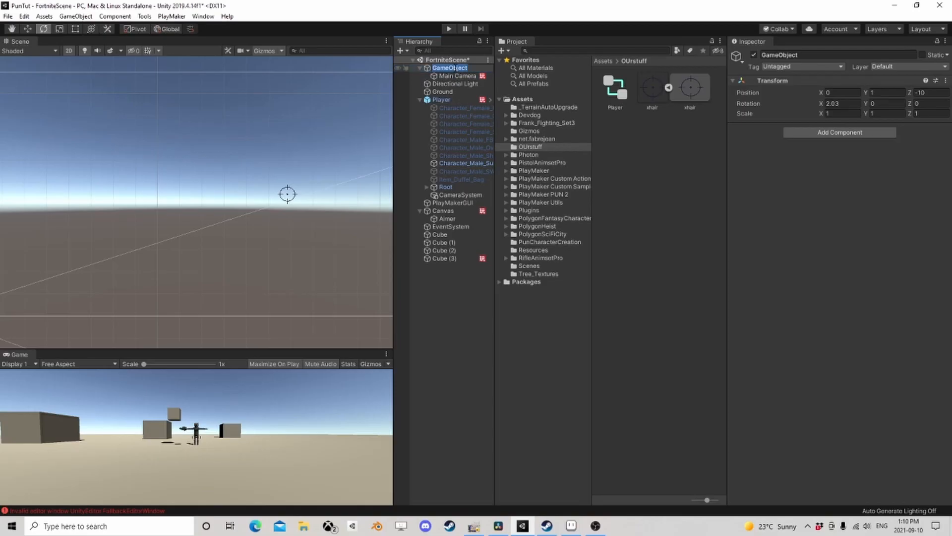
- Rename the Main Camera's parent GameObject as CameraSystem
text(Ca)
text(meraSystem)
key(Return)
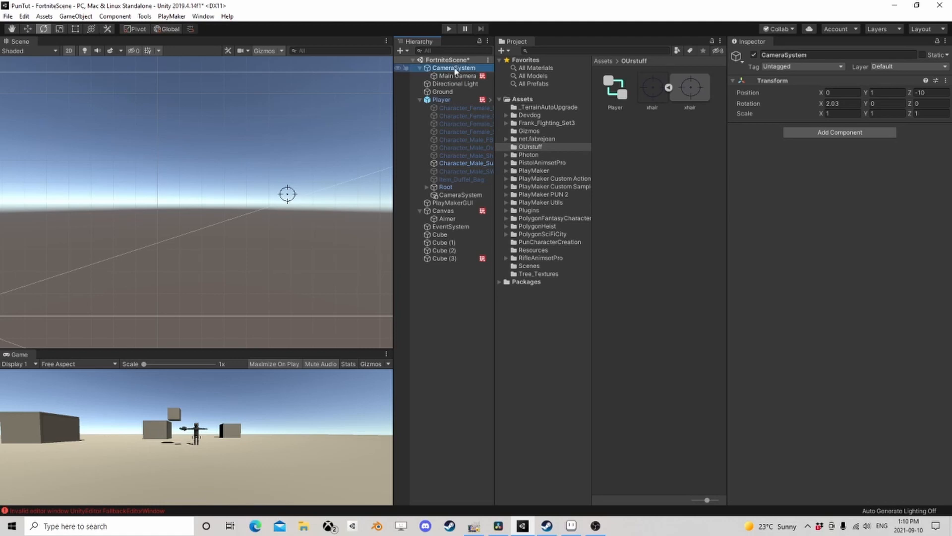
- Copy the Rotate PlayMakerFSM component from Main Camera and paste it as a new component on the parent CameraSystem
click(457, 75)
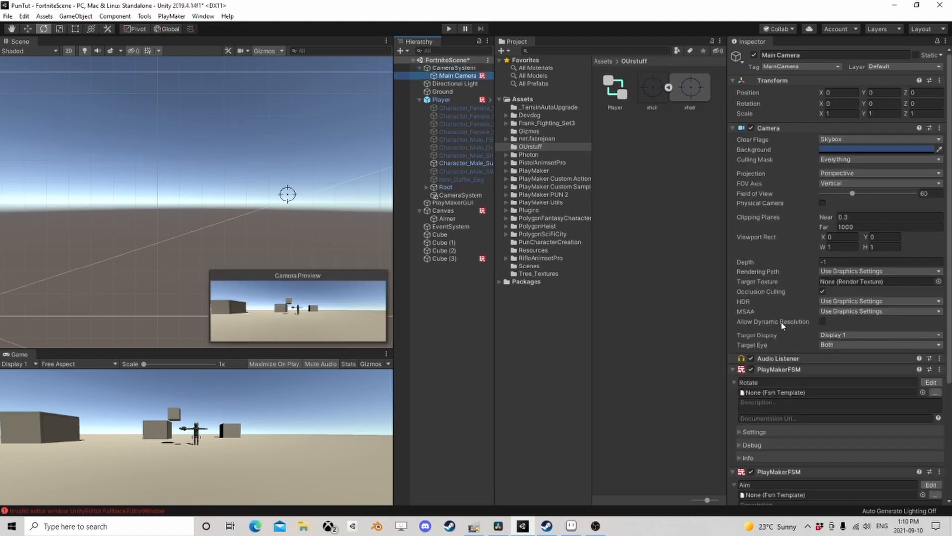
right_click(774, 370)
click(803, 446)
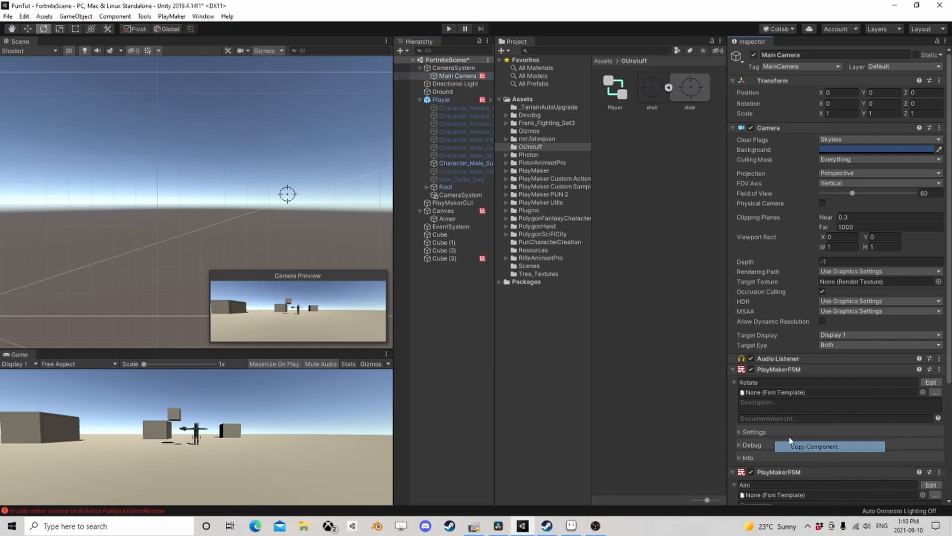
click(452, 69)
right_click(775, 80)
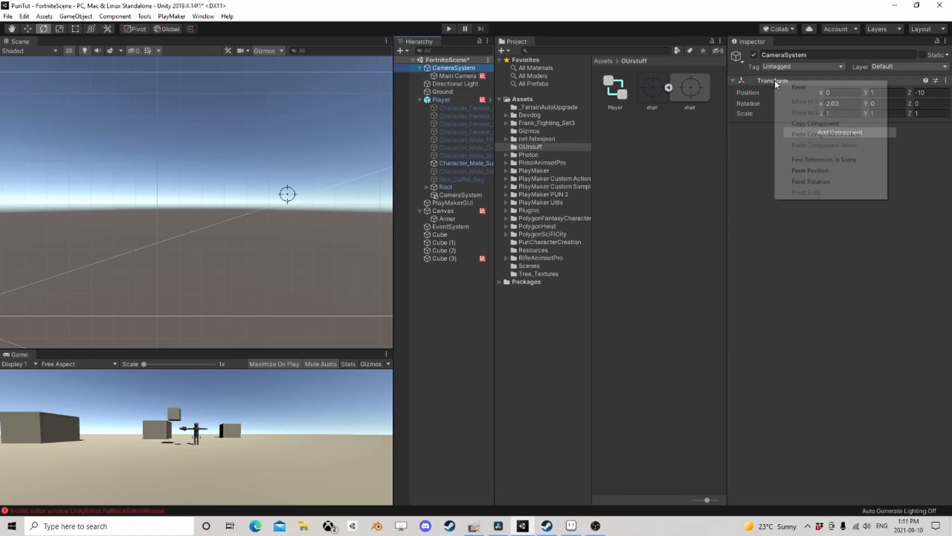
click(808, 135)
- Copy the Aim PlayMakerFSM component from Main Camera and paste it as a new component on the parent CameraSystem
click(458, 75)
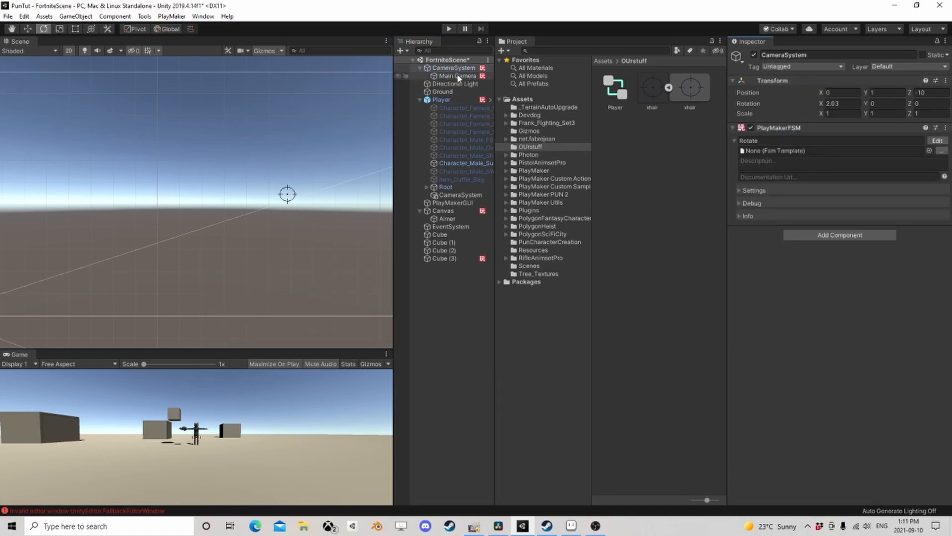
scroll(788, 378, down, 5)
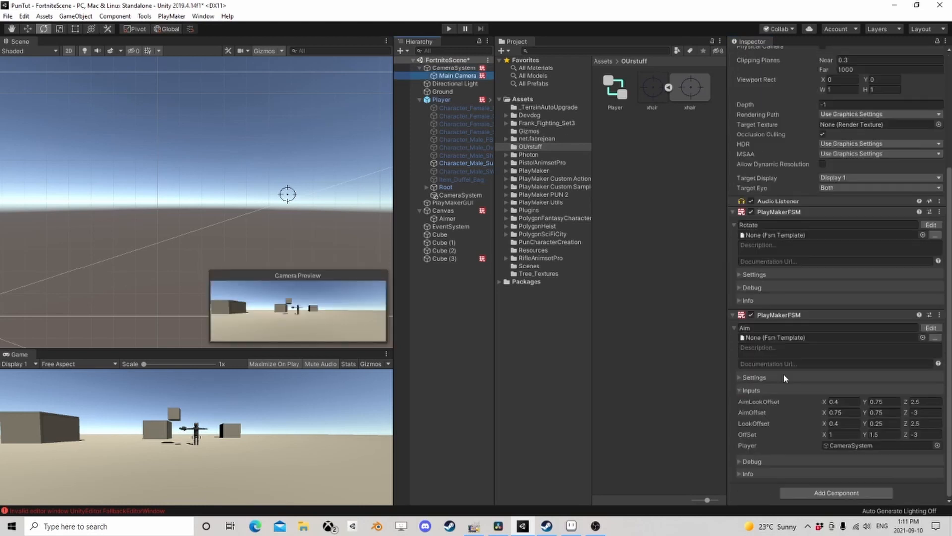
right_click(785, 316)
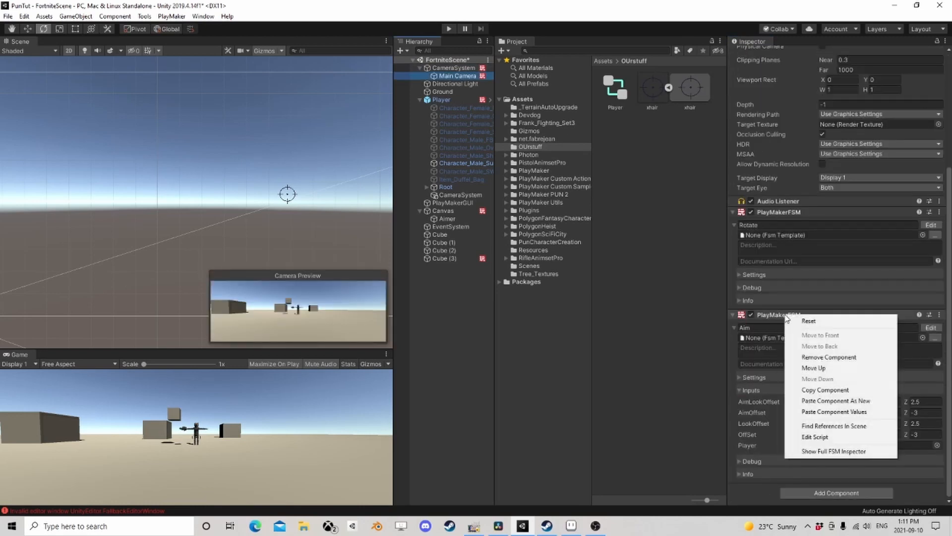
click(826, 390)
click(463, 69)
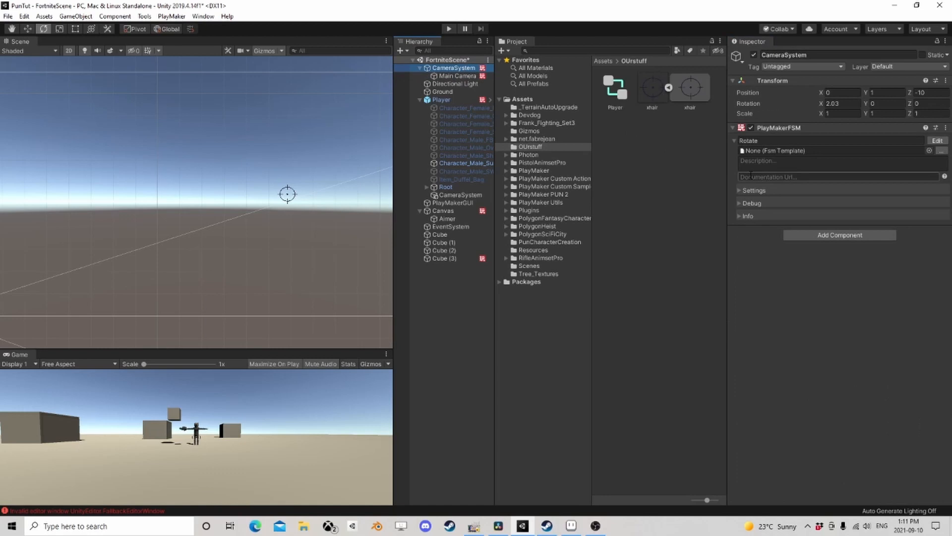
right_click(775, 128)
click(821, 216)
- Remove the Rotate and Aim PlayMakerFSM components from Main Camera
click(458, 76)
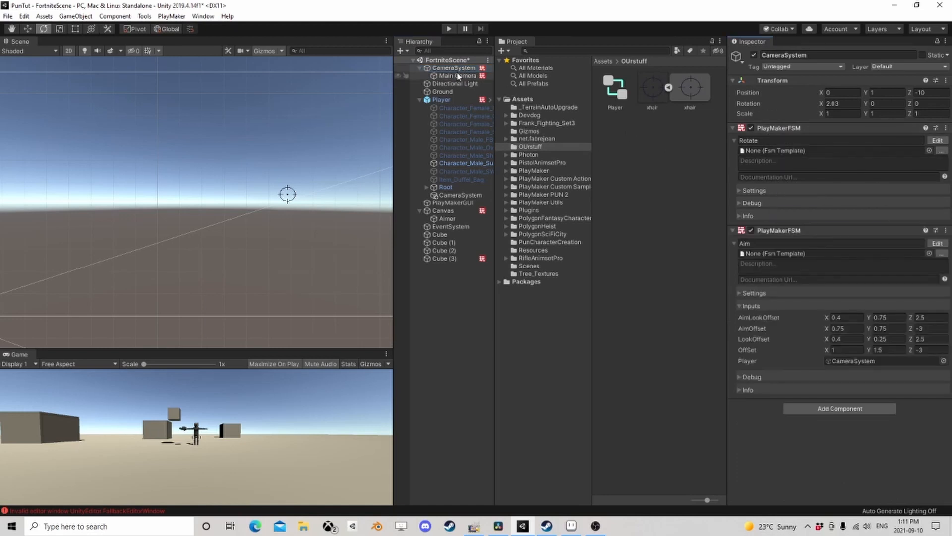
right_click(778, 369)
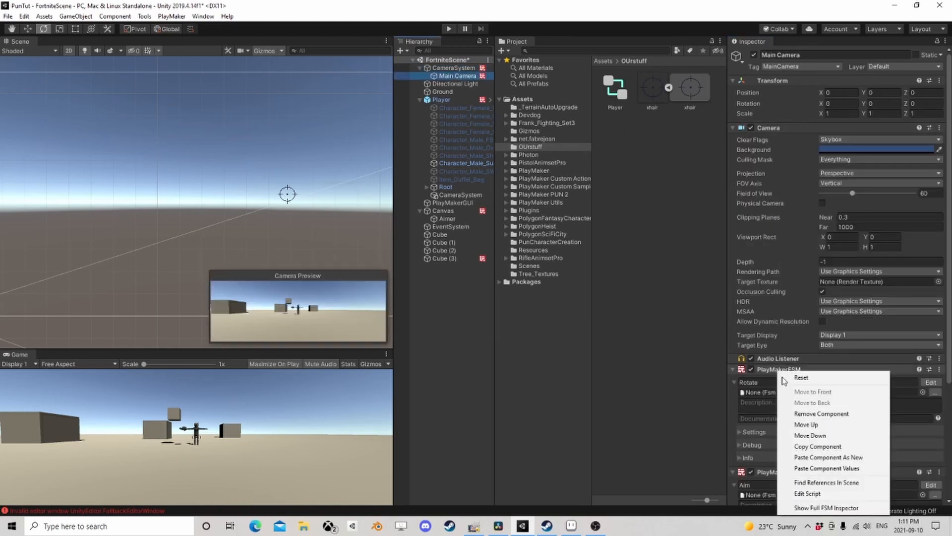
click(793, 410)
right_click(780, 370)
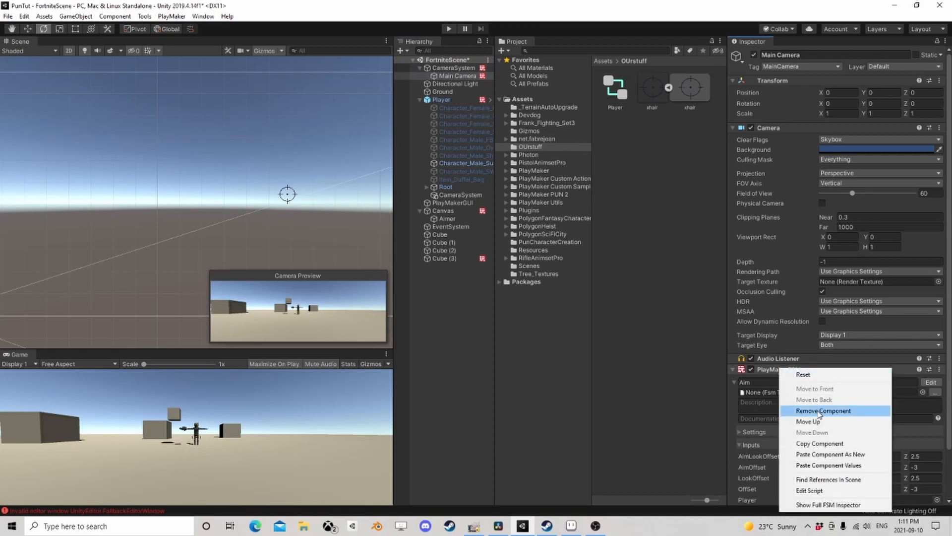
click(817, 412)
- Review the actions in both states of the parent CameraSystem's Aim FSM, checking which game object Set Camera FOV targets
click(453, 68)
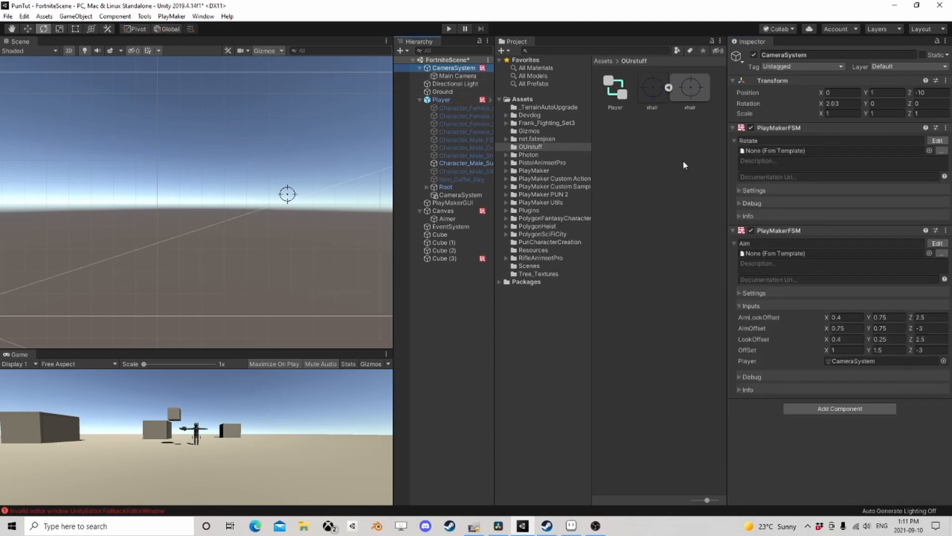
click(937, 243)
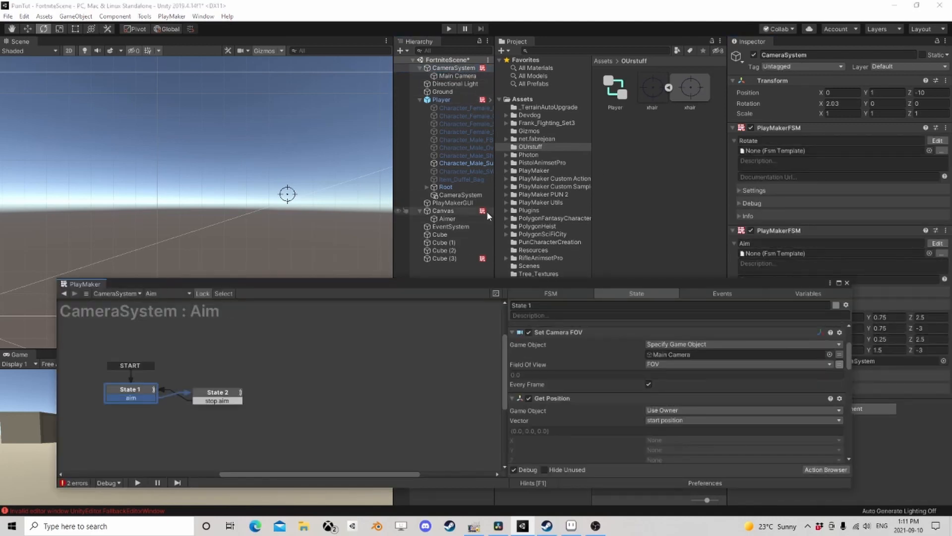
drag(603, 288, 453, 162)
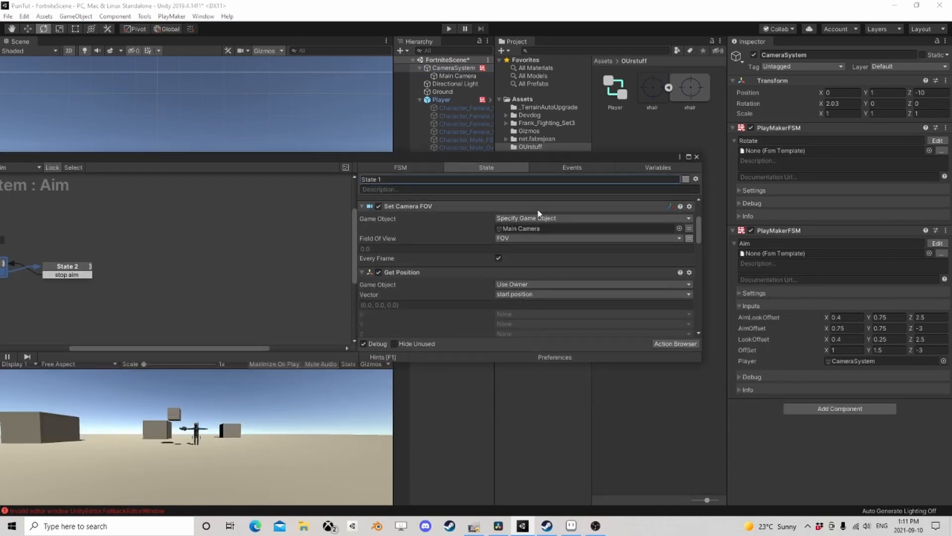
click(471, 79)
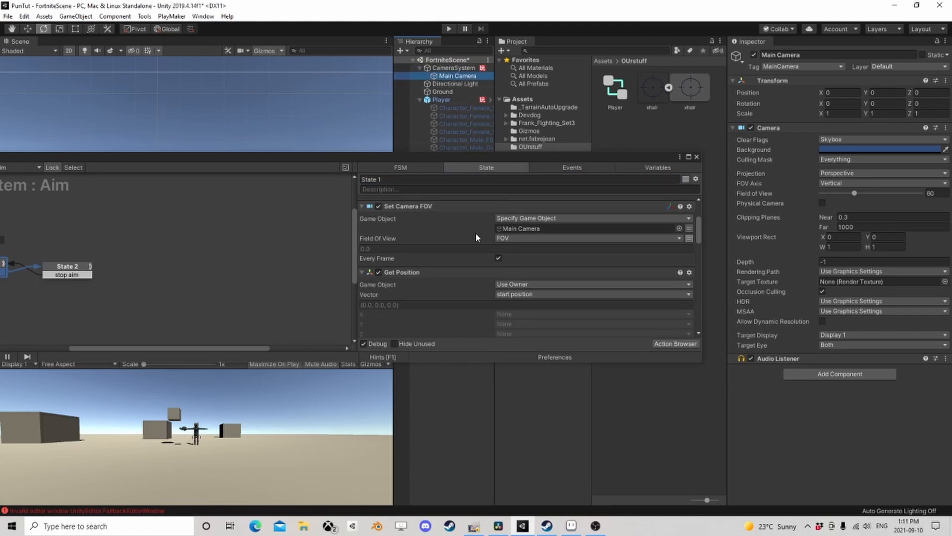
scroll(480, 257, down, 5)
scroll(480, 257, up, 5)
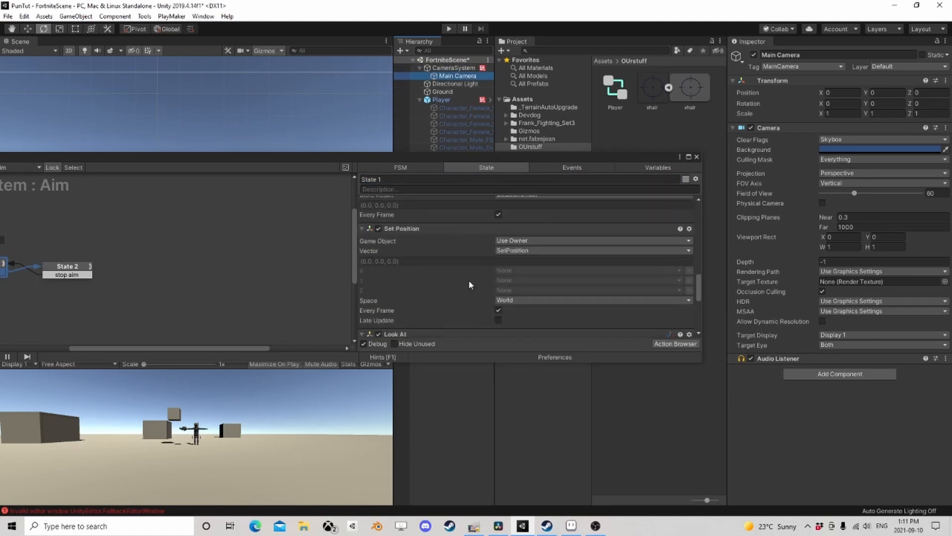
click(89, 270)
scroll(600, 230, down, 5)
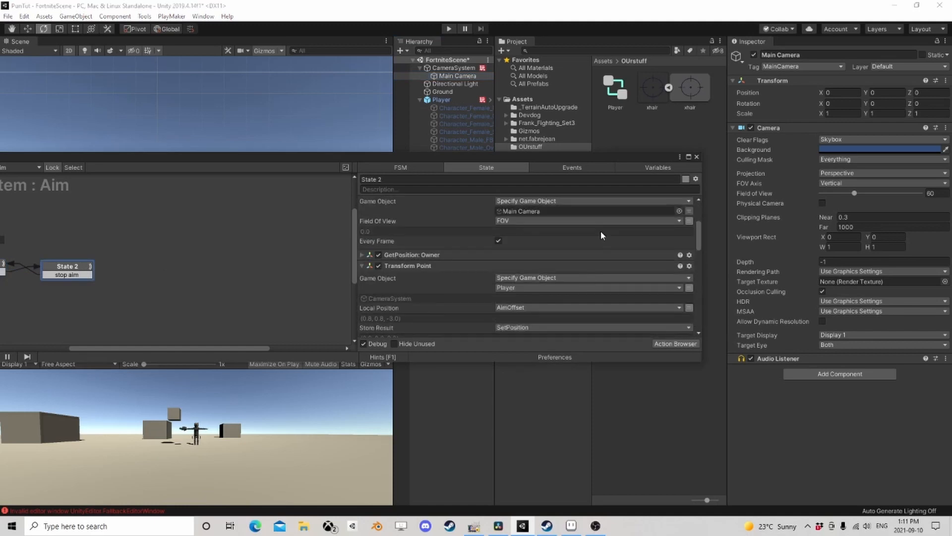
click(697, 157)
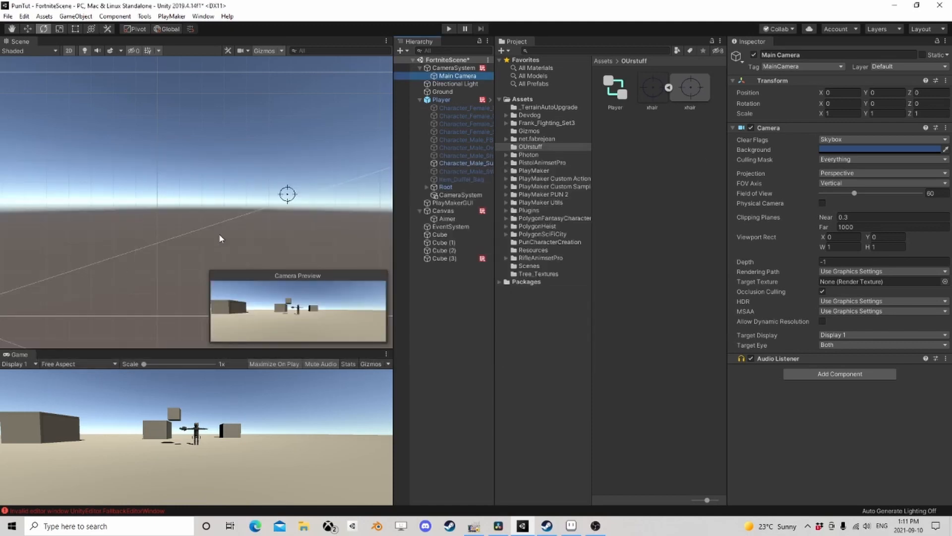
- Add a third PlayMakerFSM component to the parent CameraSystem and name it Shake
click(453, 68)
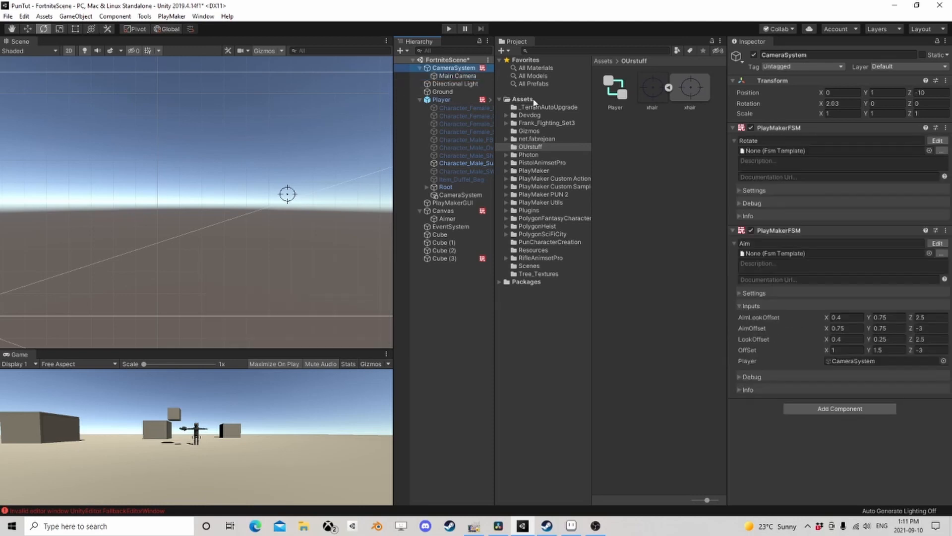
click(825, 408)
click(839, 397)
click(770, 417)
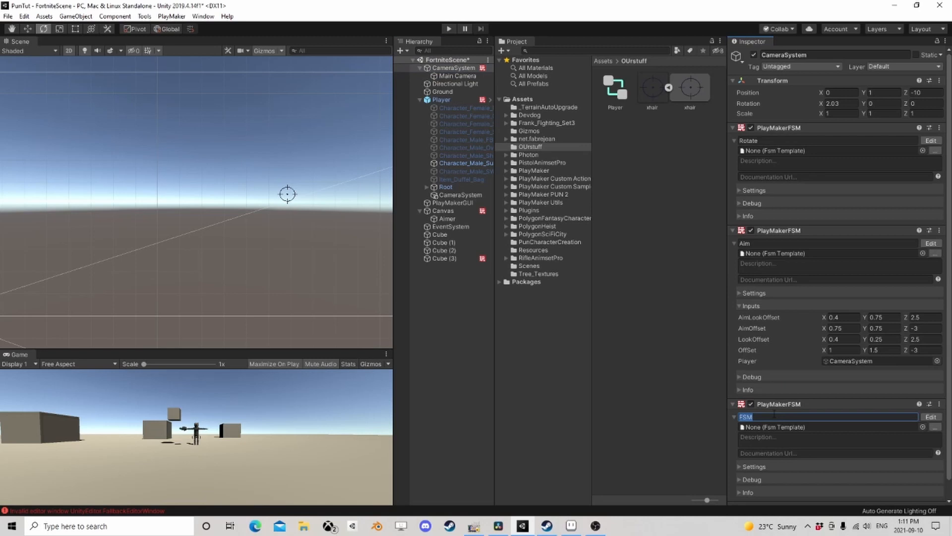
text(Shake)
- Open the Shake FSM for editing and add an event named Shake
click(930, 416)
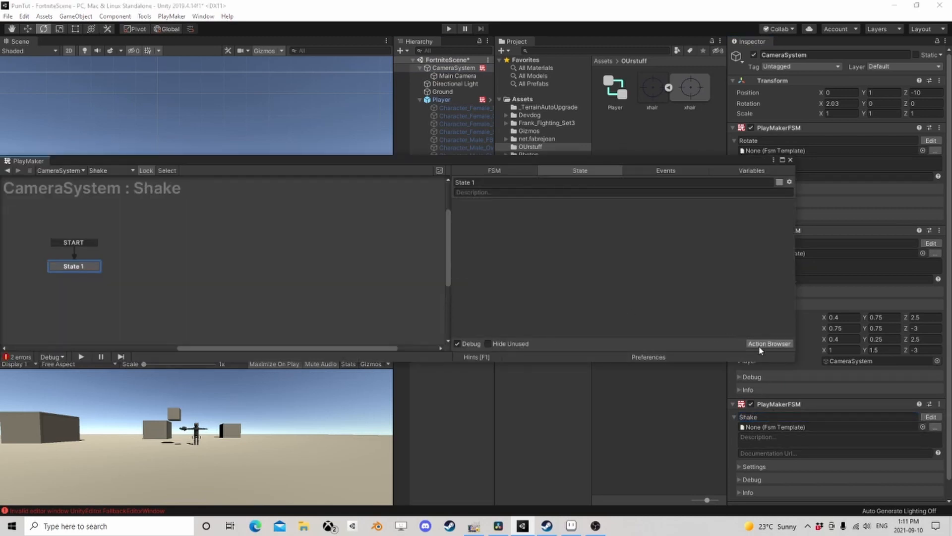
click(764, 344)
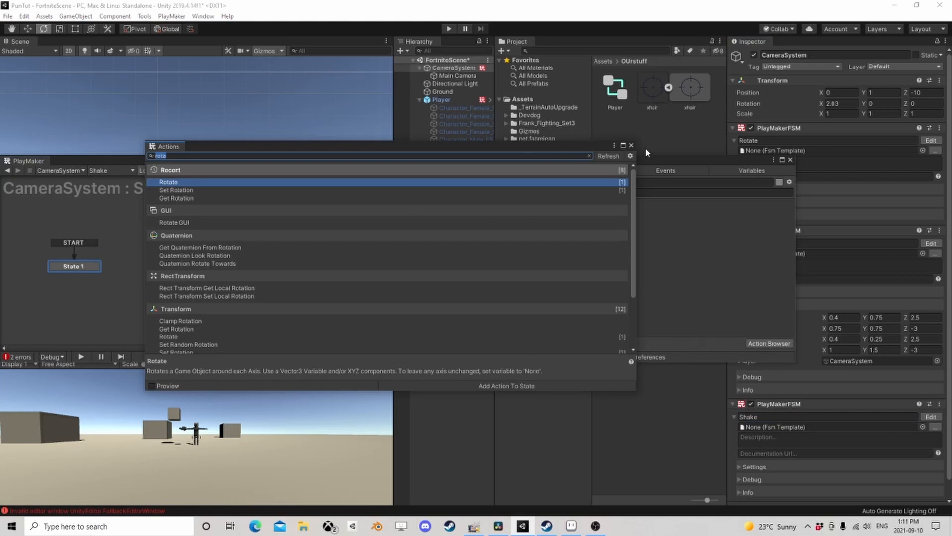
click(631, 145)
click(657, 171)
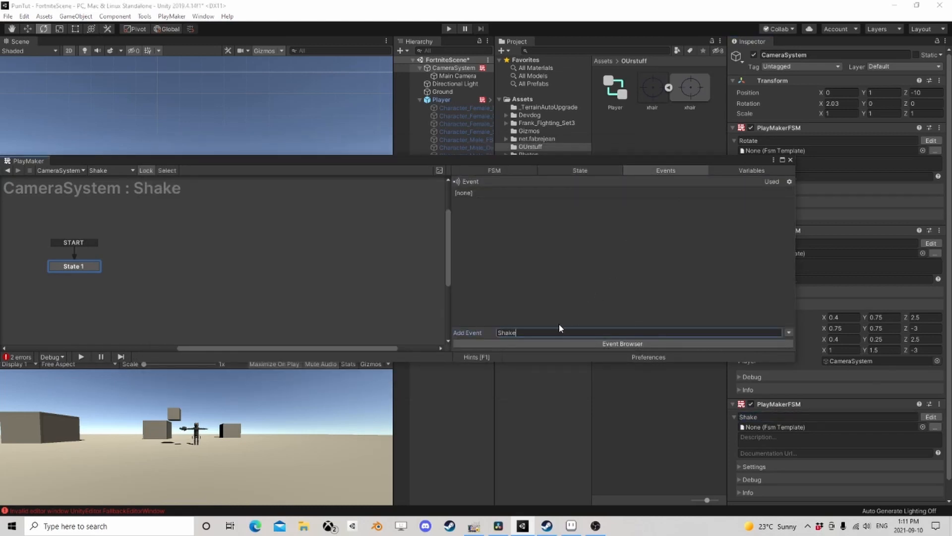
key(Return)
- Add a second state beside State 1 and give it a global transition on the Shake event
right_click(220, 254)
click(232, 256)
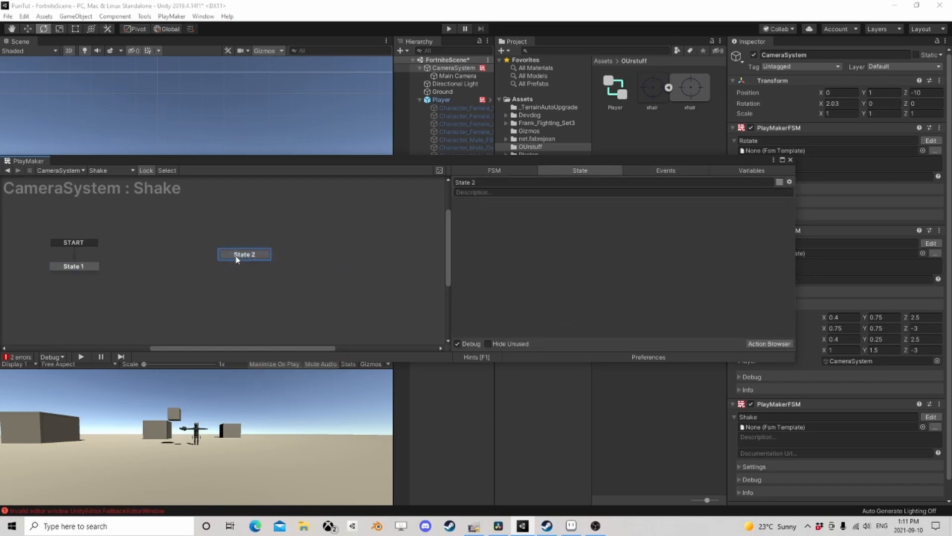
drag(232, 259, 208, 268)
right_click(209, 268)
mouse_move(245, 282)
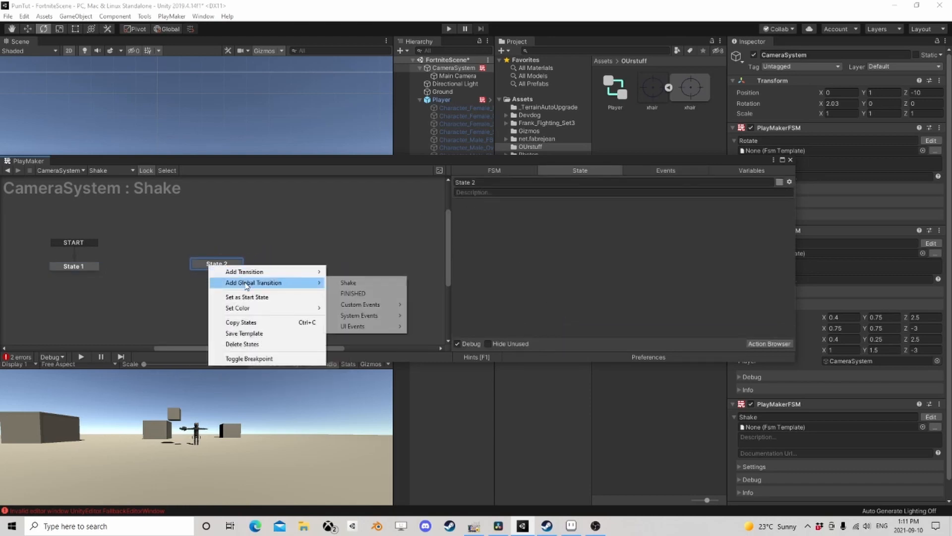
click(366, 283)
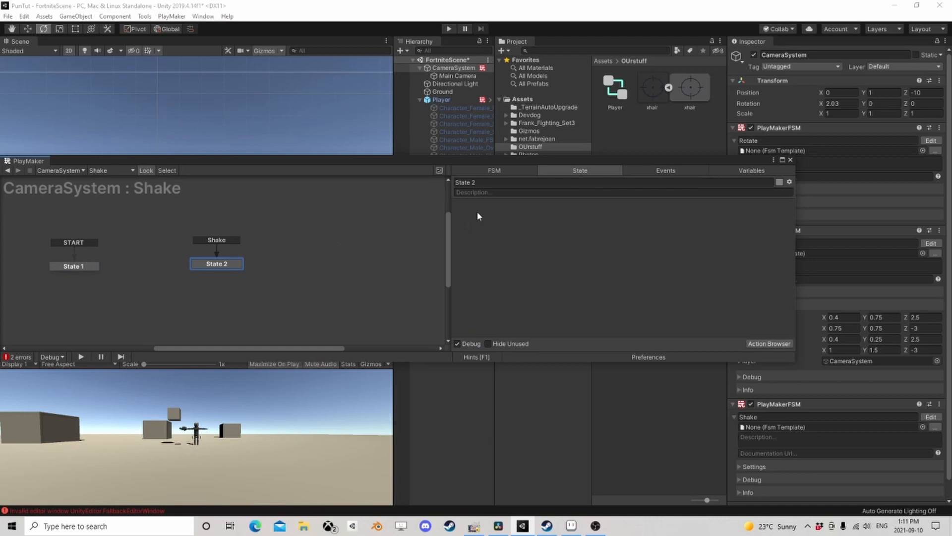
- Add a Get Event Info action to State 2
click(762, 343)
text(get)
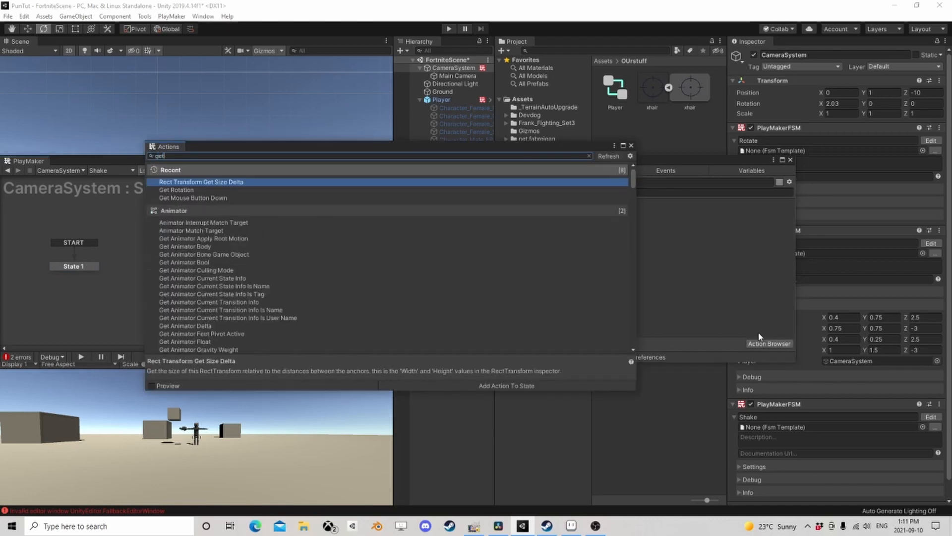
text( eve)
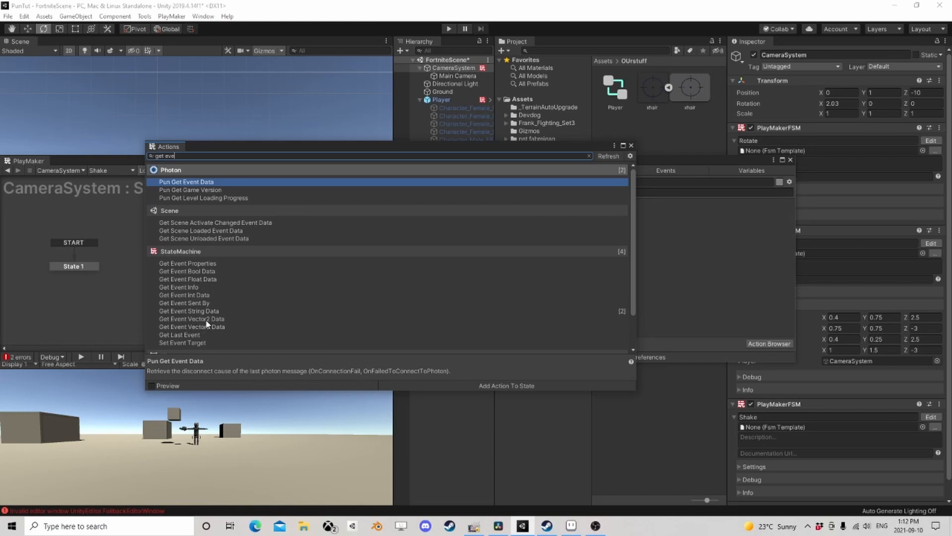
scroll(206, 322, down, 3)
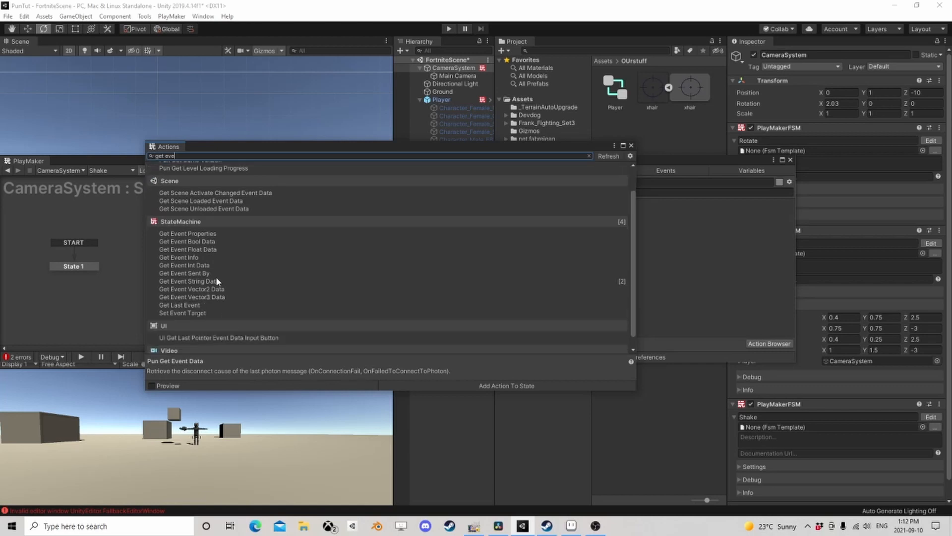
double_click(204, 256)
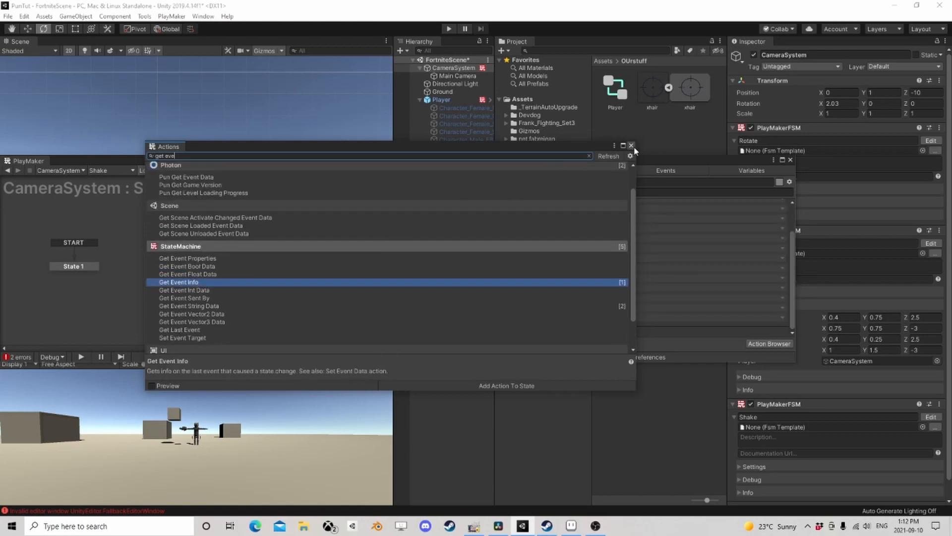
click(632, 147)
scroll(617, 245, up, 2)
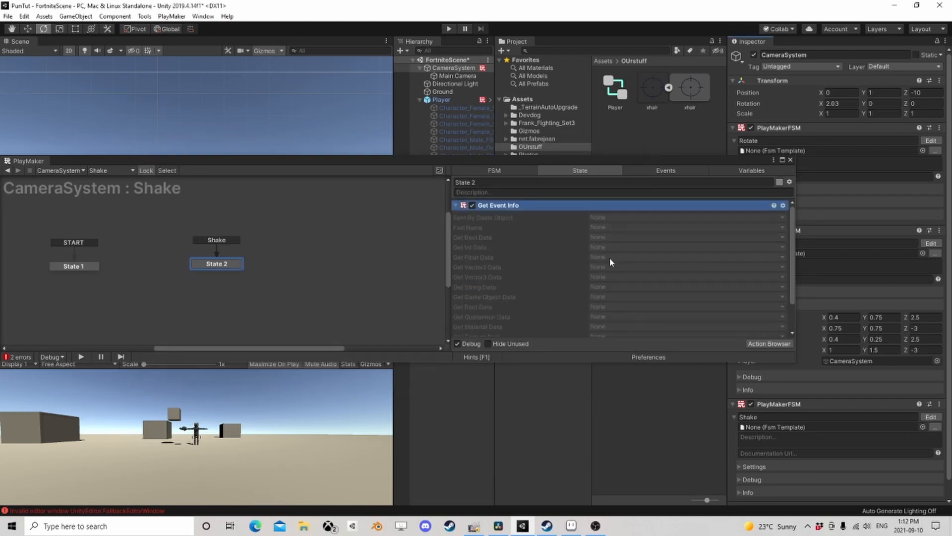
- Store the action's Get Float Data in a new variable named Time
click(618, 258)
click(615, 277)
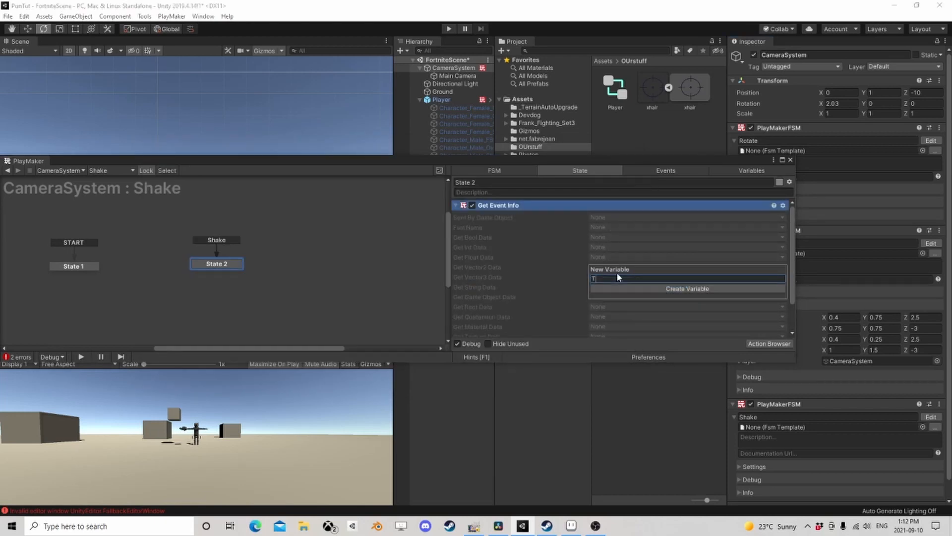
text(Time)
key(Return)
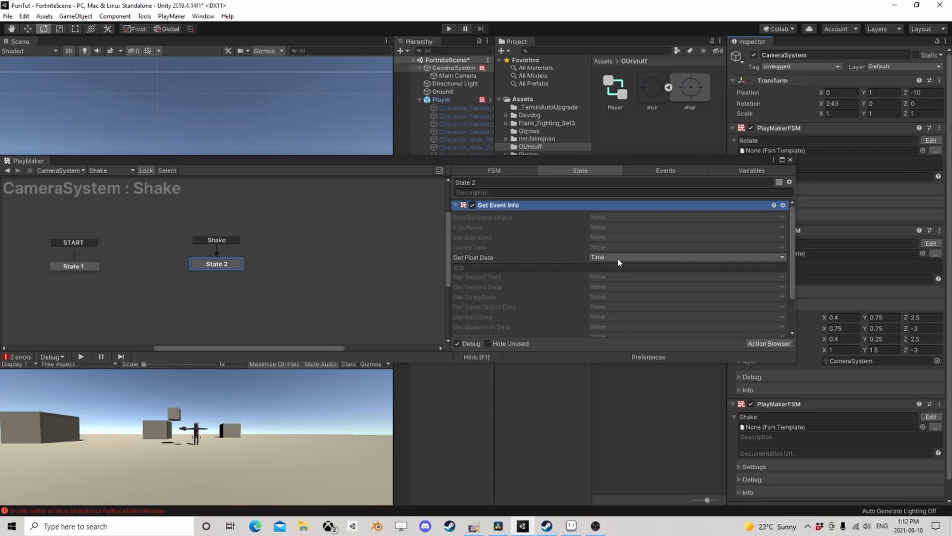
- Reset Get Float Data to None and change the Time variable's type to Int
click(617, 257)
click(617, 267)
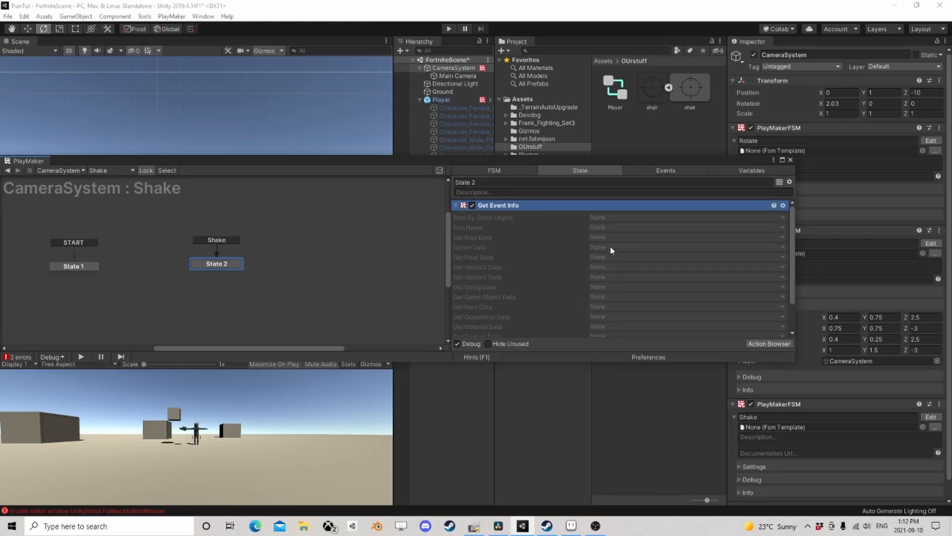
click(611, 247)
click(625, 272)
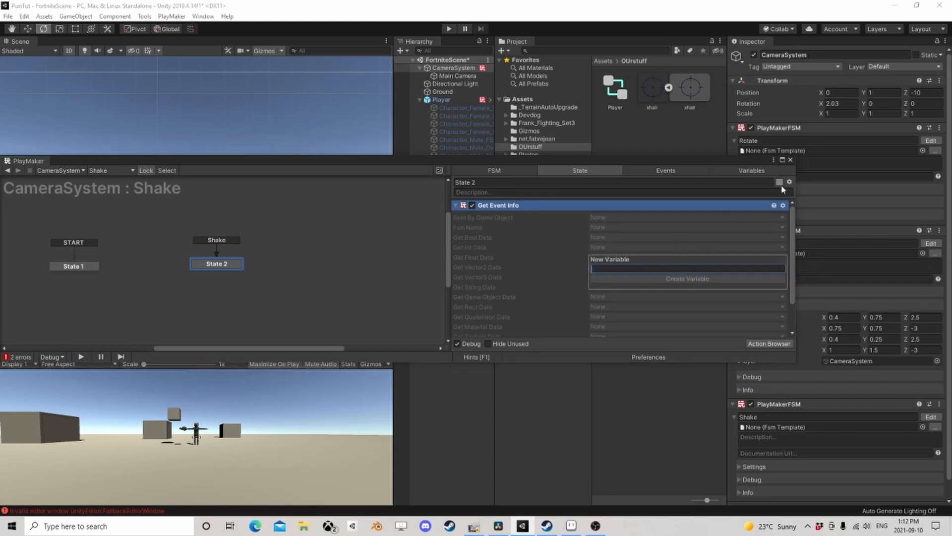
click(752, 170)
click(538, 204)
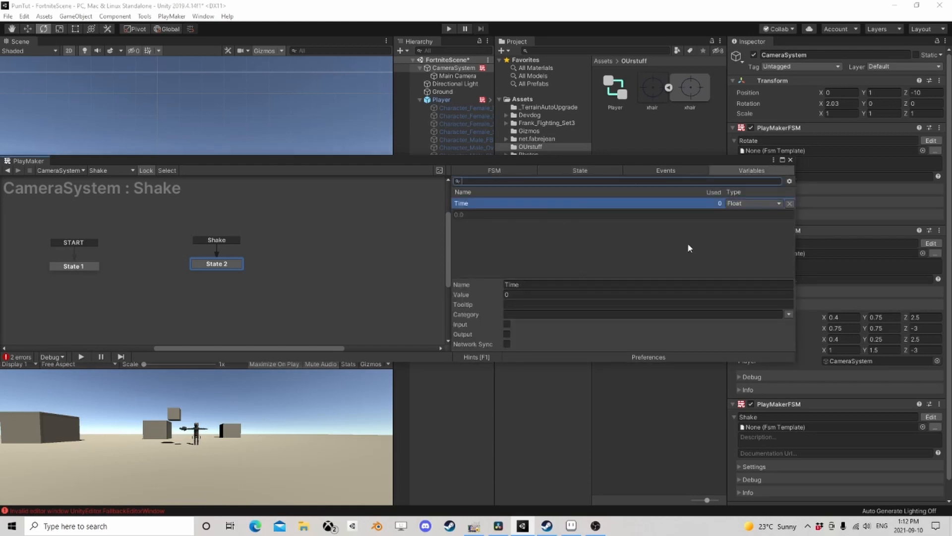
click(743, 204)
click(739, 215)
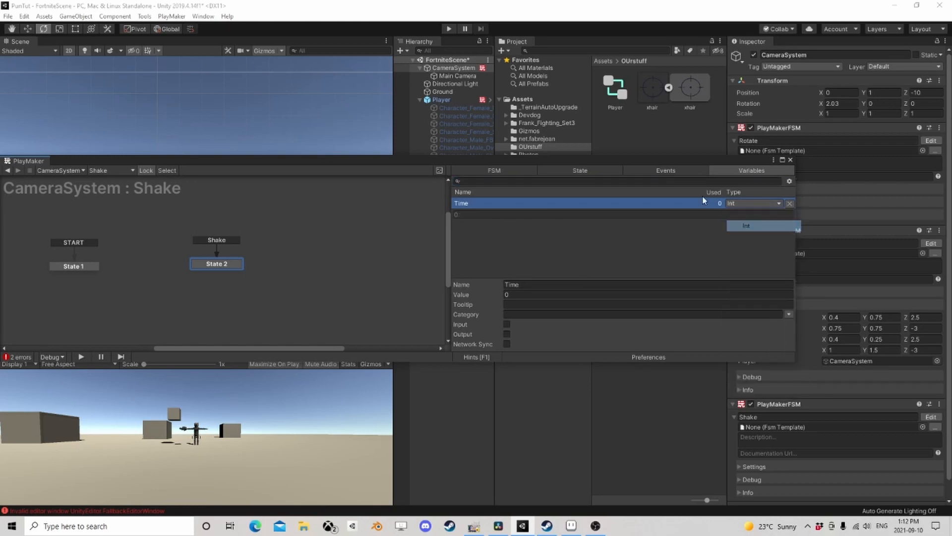
- Store Get Event Info's Get Int Data in the Time variable
click(595, 171)
click(607, 247)
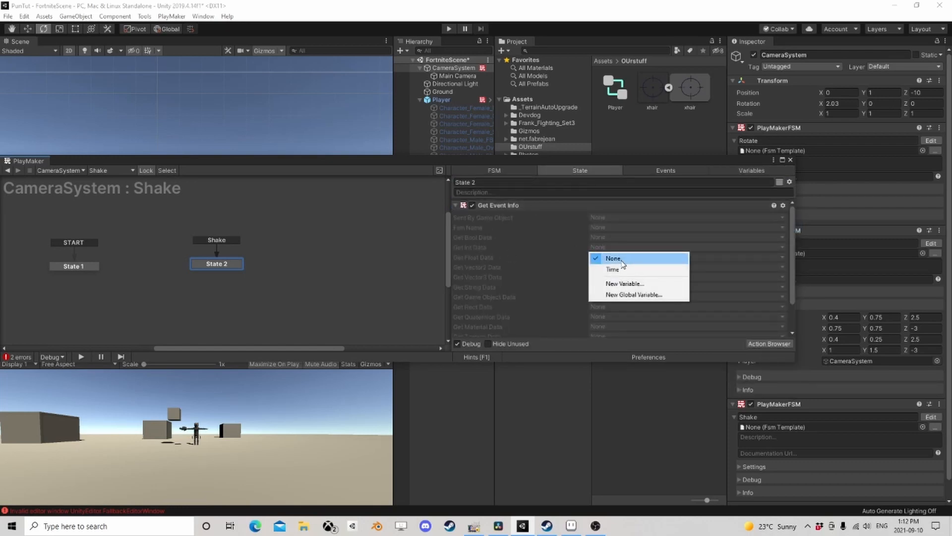
click(620, 267)
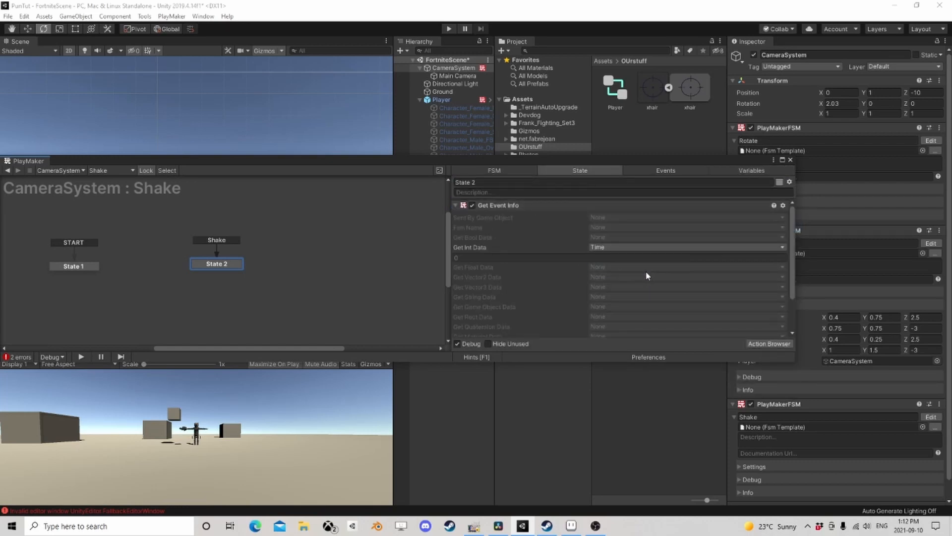
- Store Get Event Info's Get Float Data in a new variable named Amount
click(598, 273)
click(625, 289)
text(A)
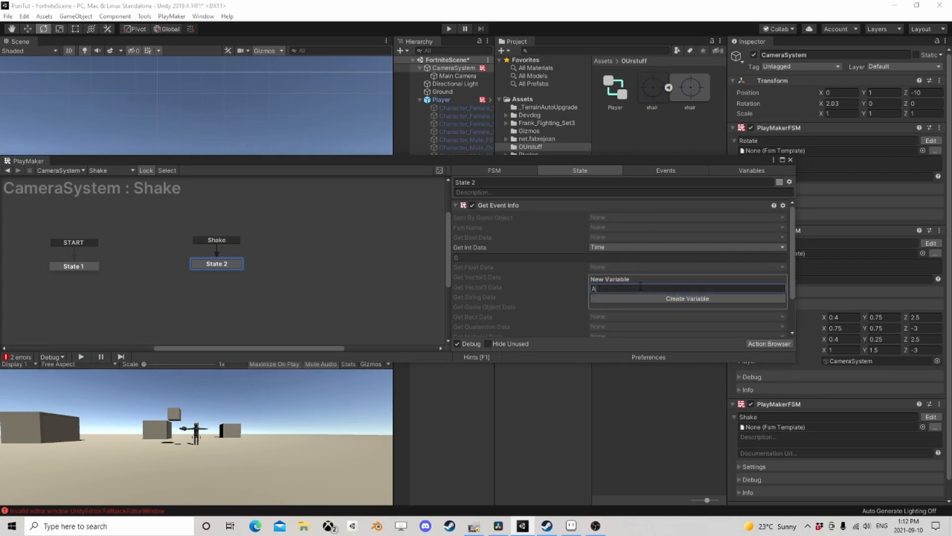
text(mount)
key(Return)
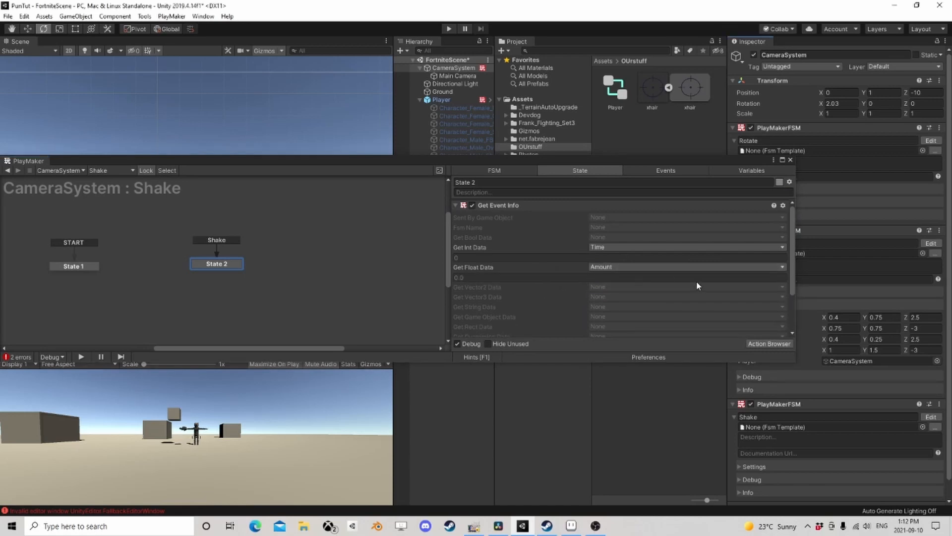
- Add a FINISHED transition to State 2 and link it to a new State 3 placed below it
middle_drag(291, 305, 305, 254)
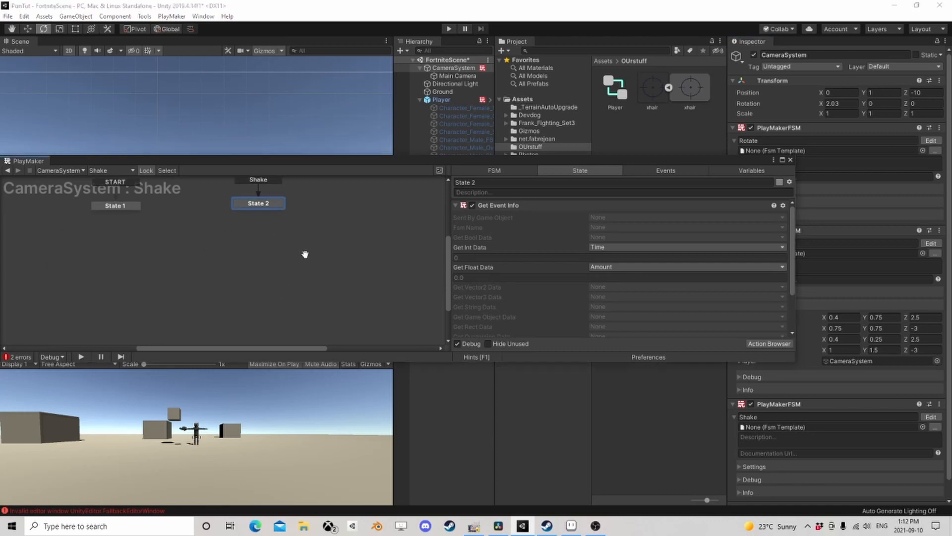
right_click(260, 210)
mouse_move(281, 211)
click(402, 221)
drag(258, 214, 263, 237)
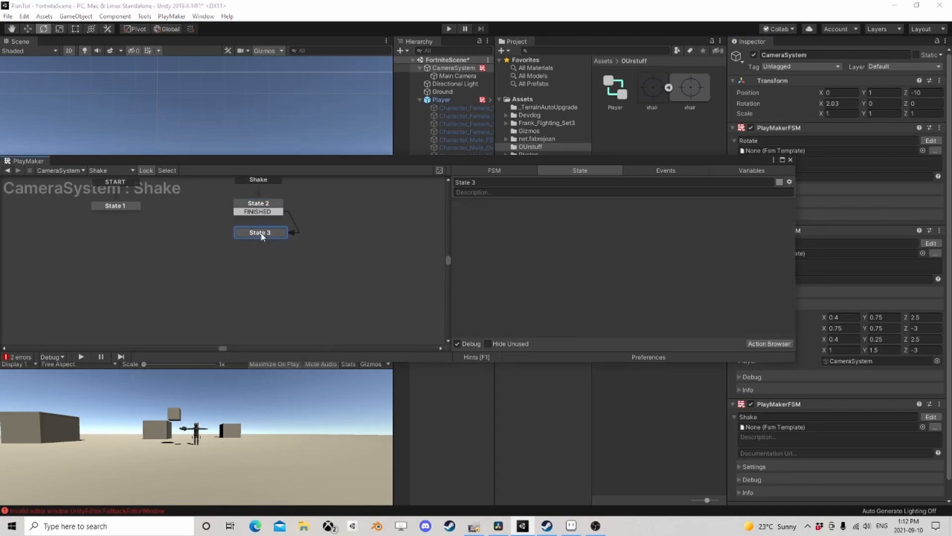
- Add two Random Float actions to State 3
click(269, 204)
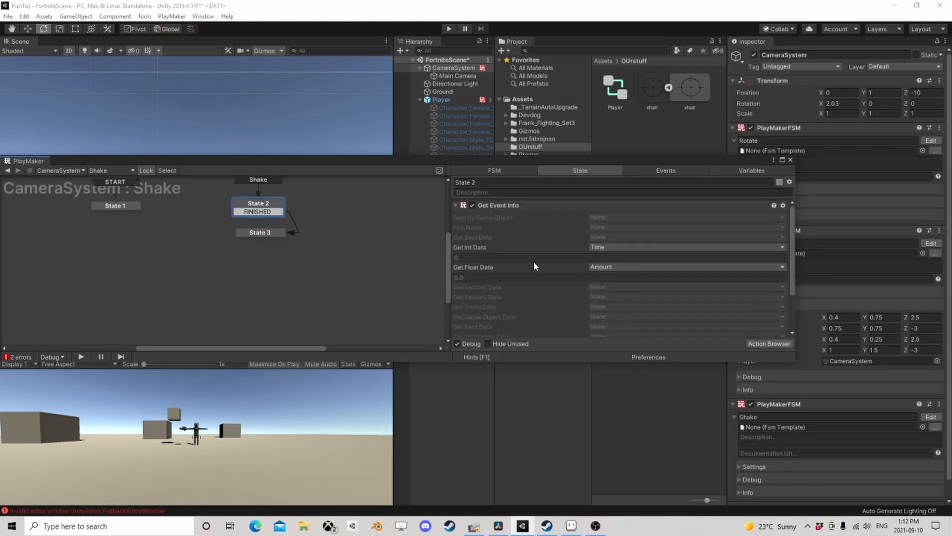
click(266, 234)
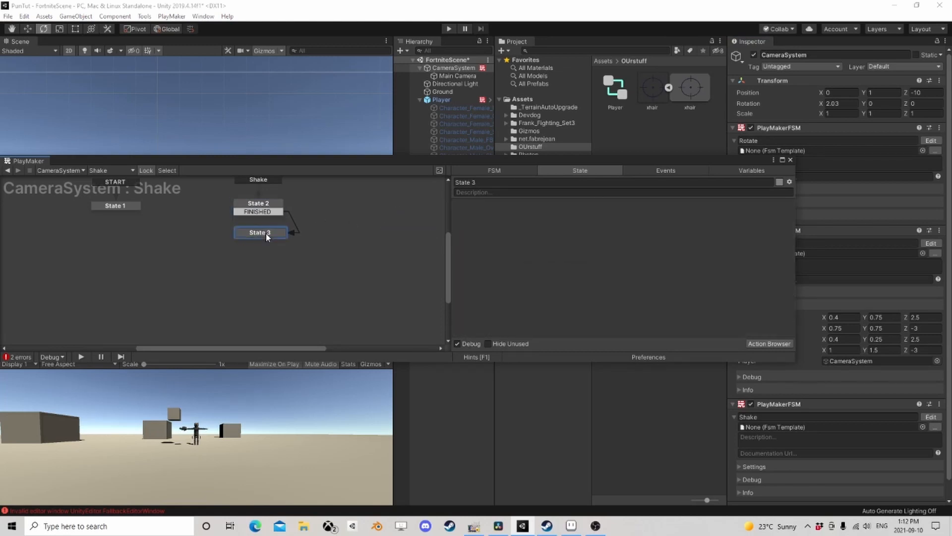
click(770, 344)
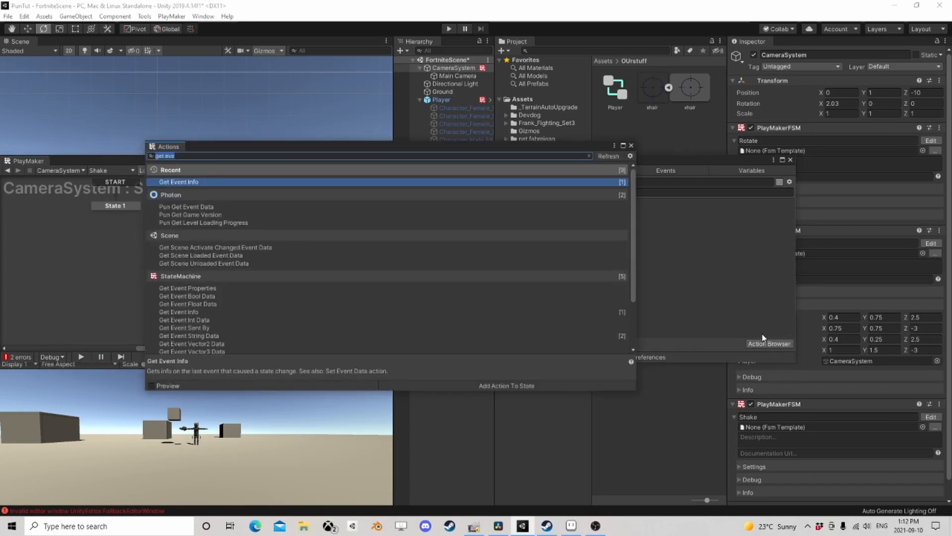
text(ra)
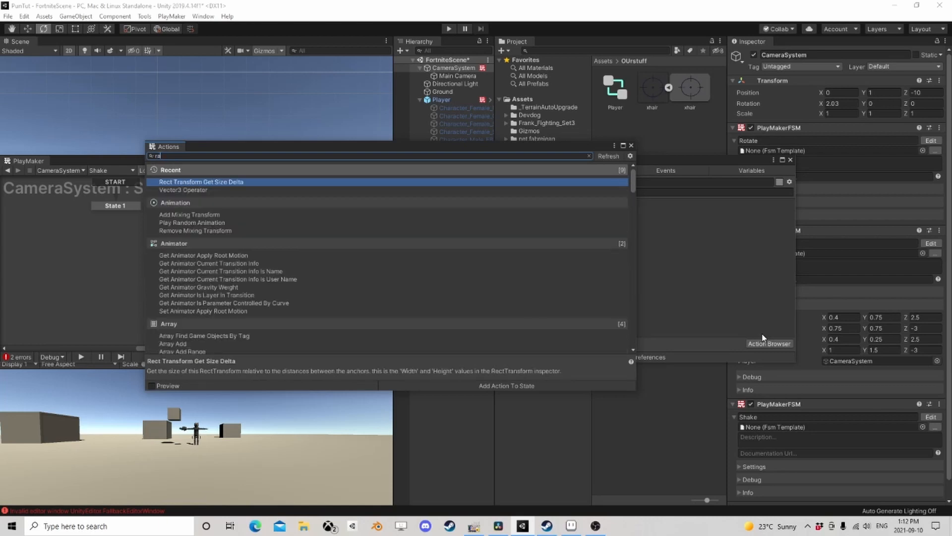
text(ndom flo)
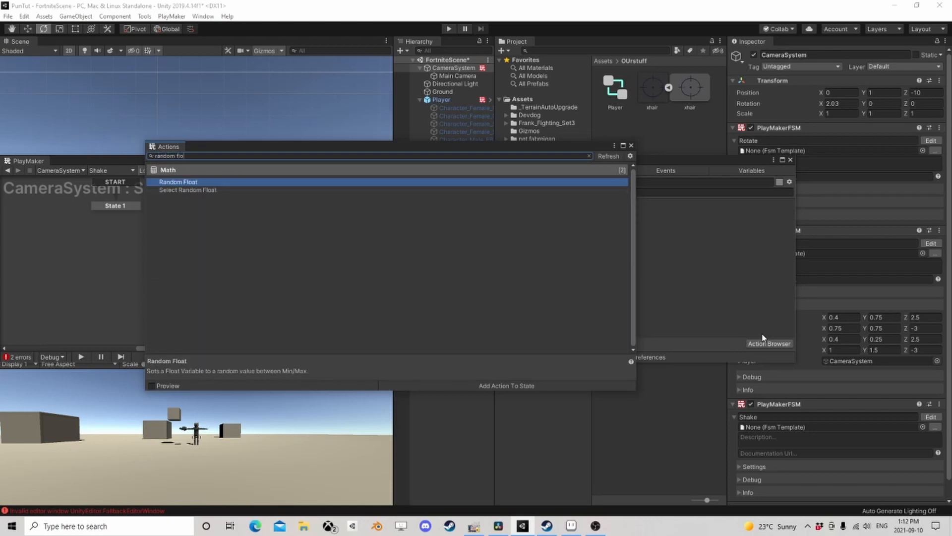
key(Return)
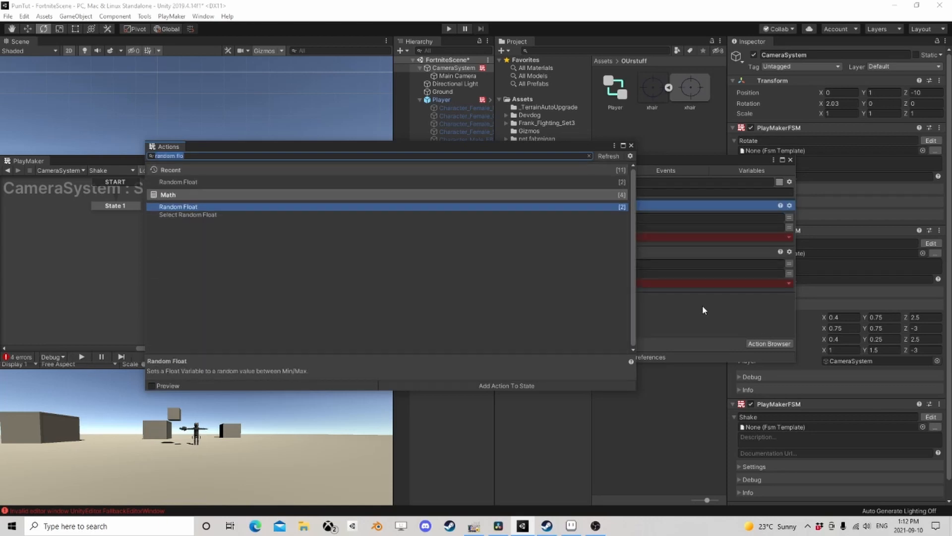
click(632, 146)
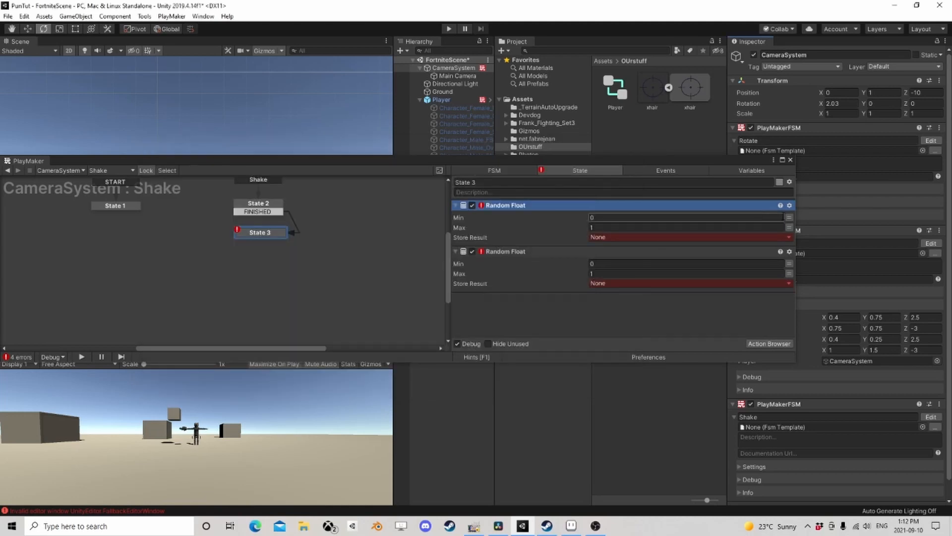
- Set the first Random Float's Min to -1 and store its result in a new variable named X
click(789, 217)
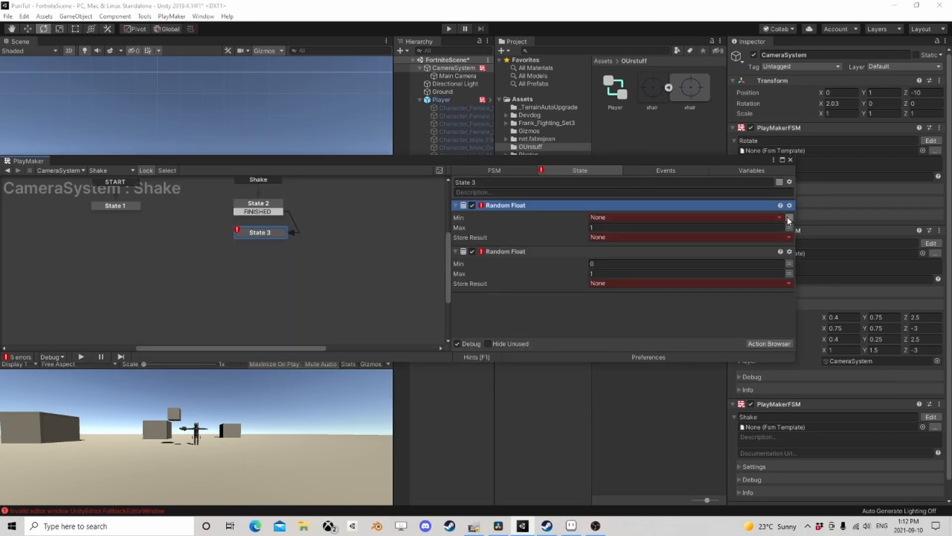
click(789, 218)
click(760, 217)
text(-1)
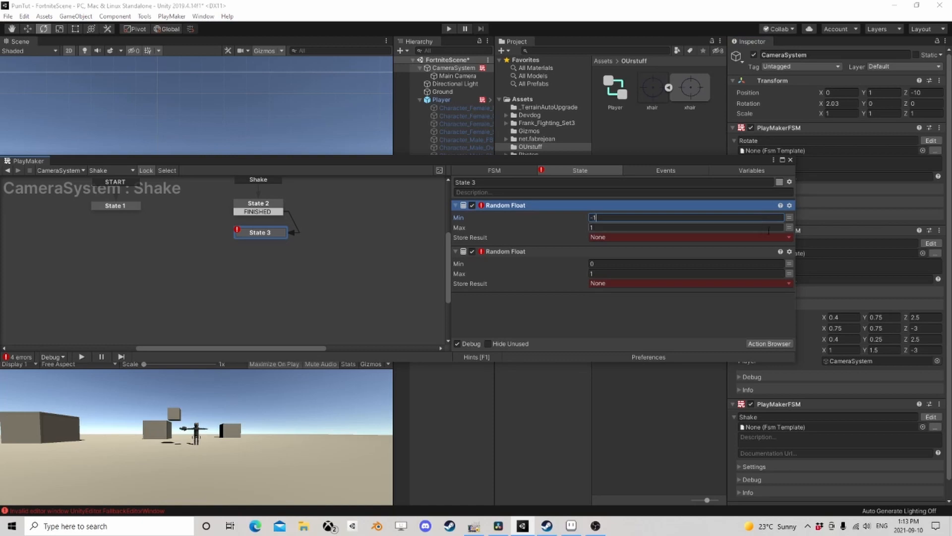
key(Tab)
click(699, 237)
click(656, 274)
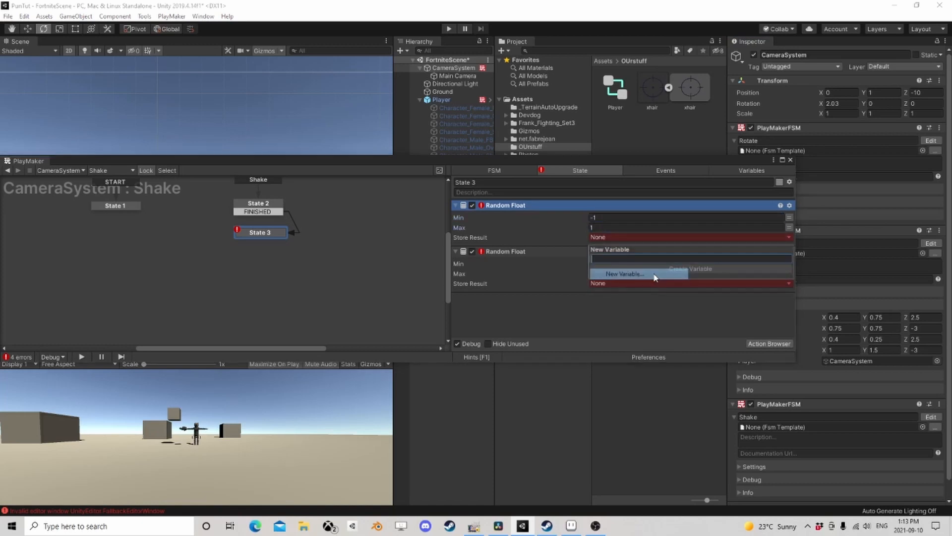
text(X)
click(654, 272)
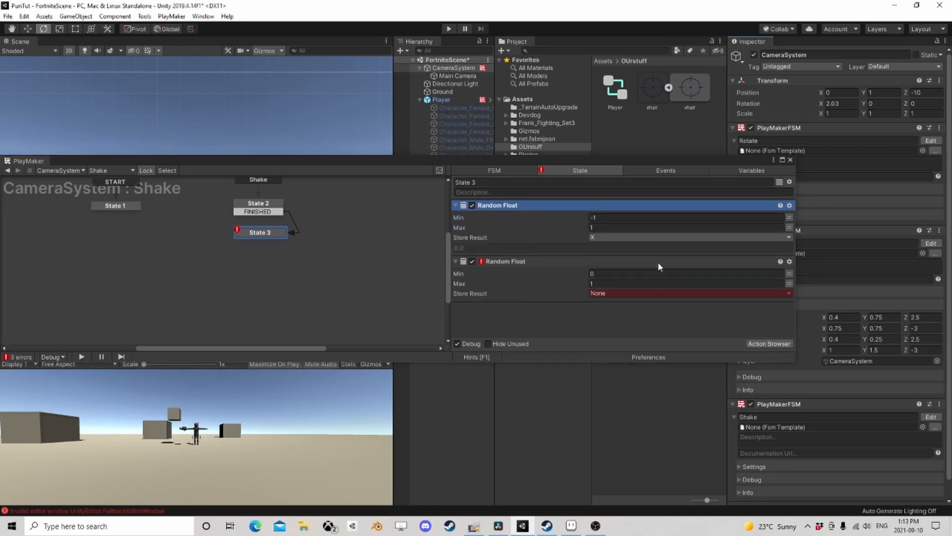
- Set the second Random Float's Min to -1 and store its result in a new variable named Y
click(629, 274)
text(-1)
click(634, 292)
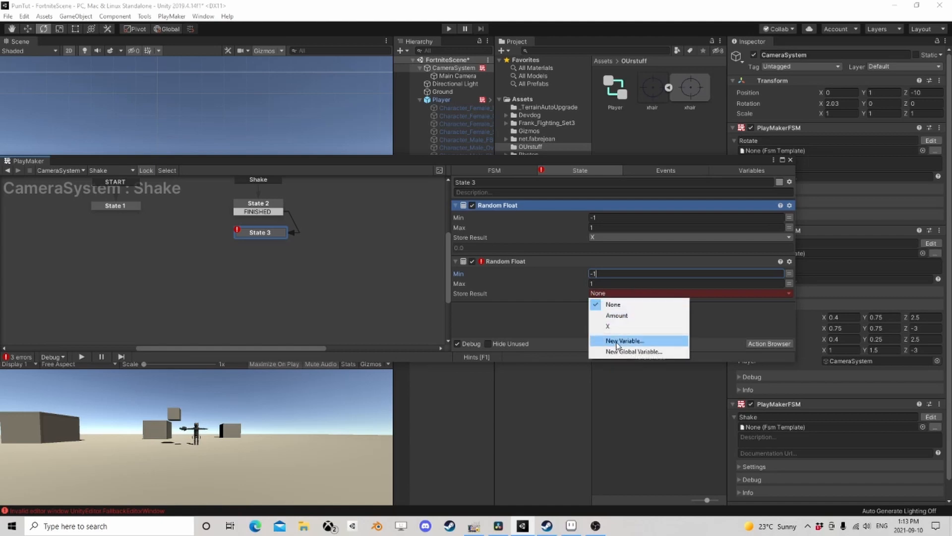
click(614, 340)
text(Y)
click(671, 323)
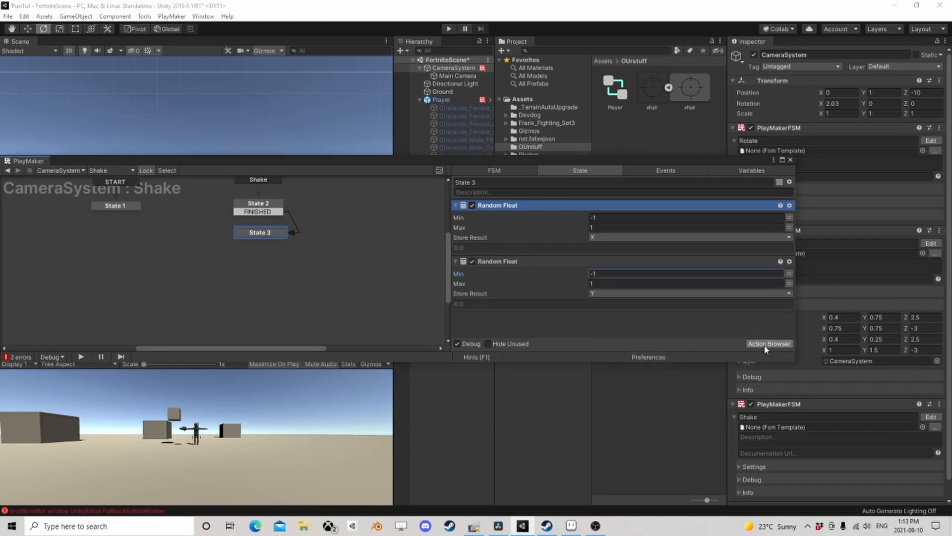
- Add two Float Multiply actions to State 3 and move them below the Random Float actions
click(769, 343)
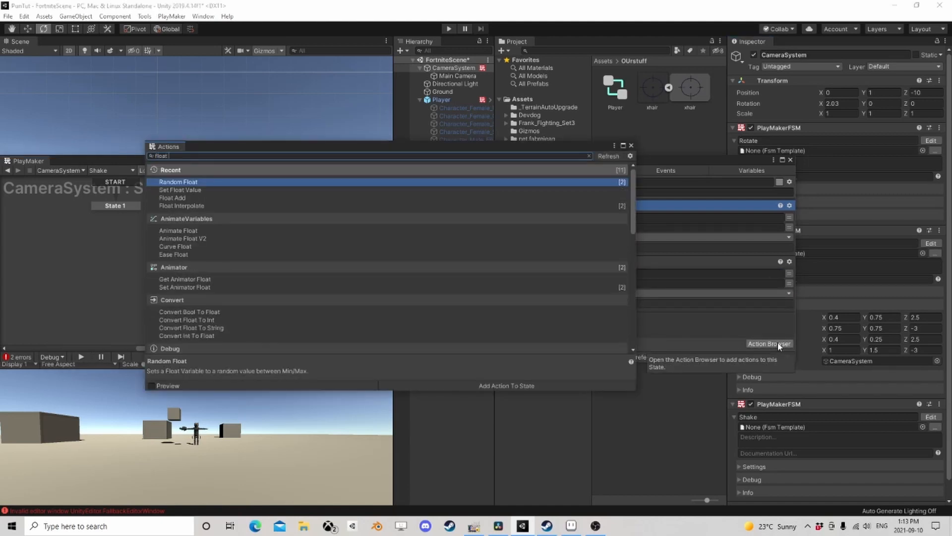
text(mul)
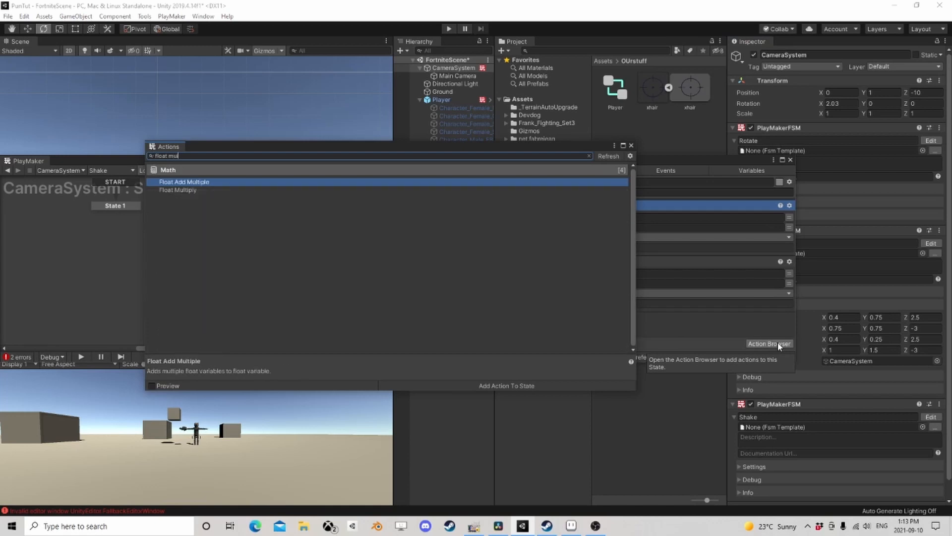
key(Down)
key(Return)
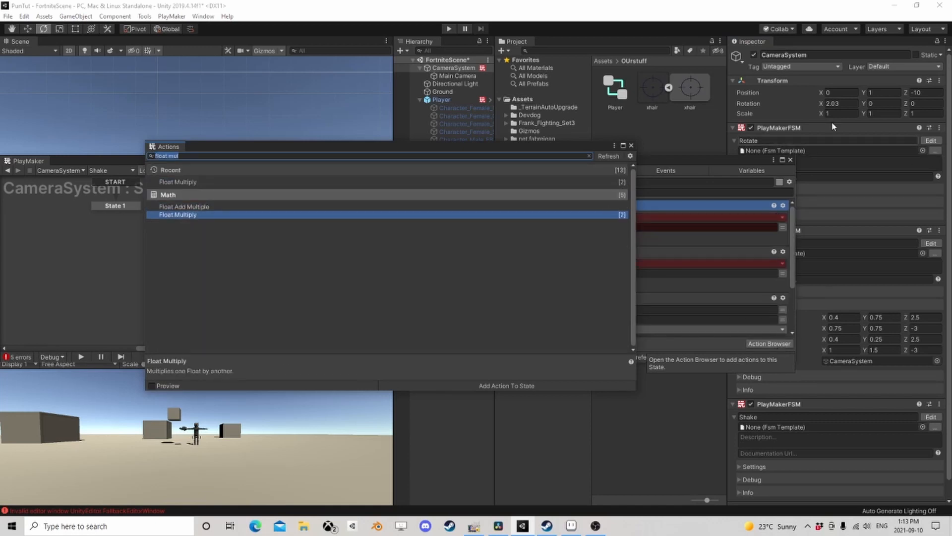
click(631, 146)
click(513, 253)
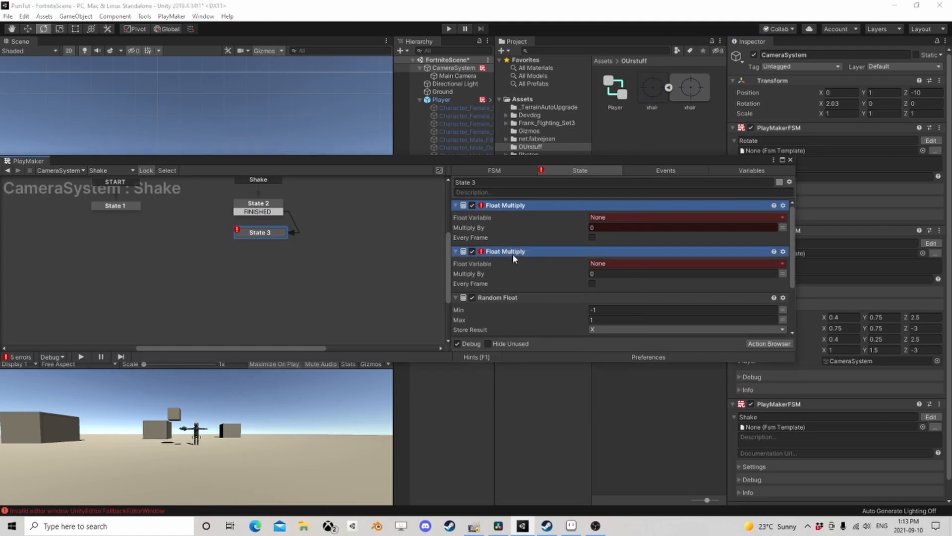
drag(512, 254, 573, 316)
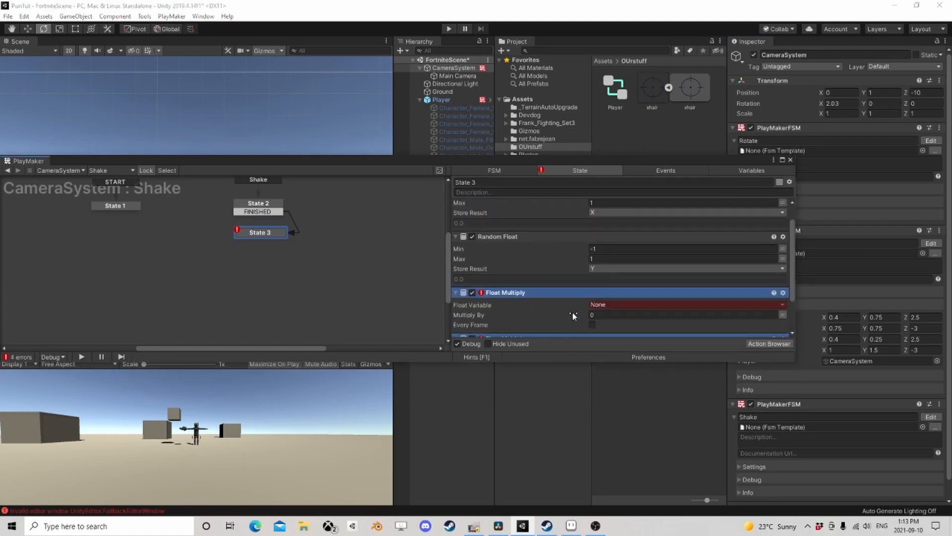
- Configure the first Float Multiply to multiply the variable X by Amount
scroll(572, 316, down, 2)
click(622, 252)
click(622, 284)
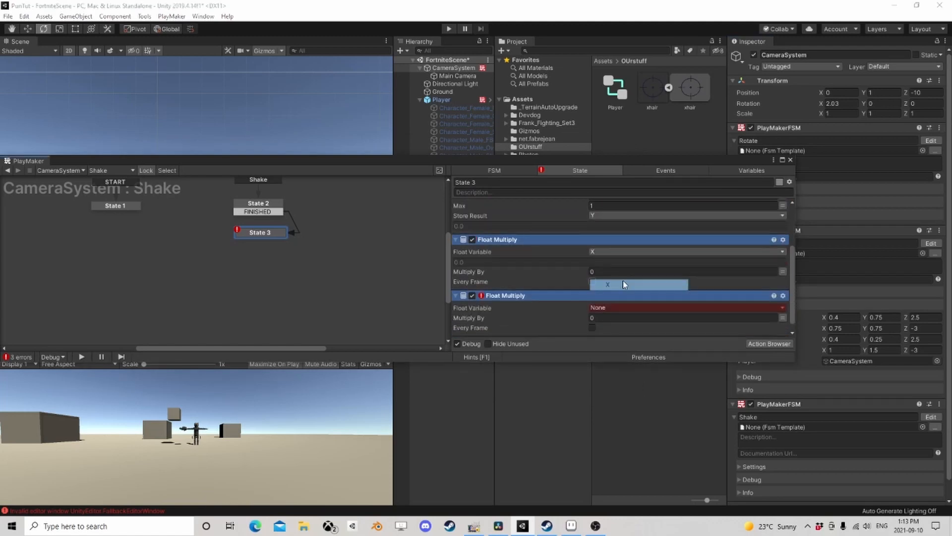
click(782, 271)
click(747, 271)
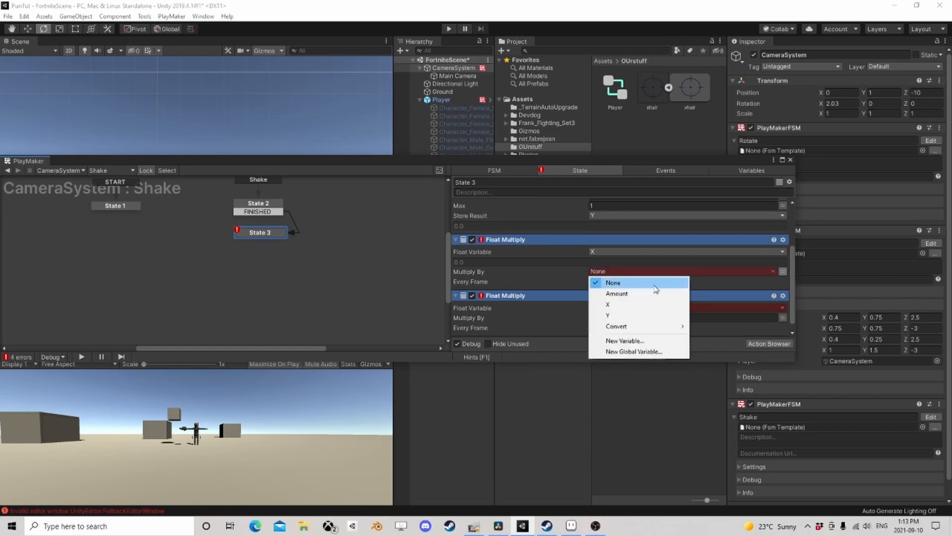
click(645, 293)
- Configure the second Float Multiply to multiply the variable Y by Amount
scroll(641, 292, down, 1)
click(622, 298)
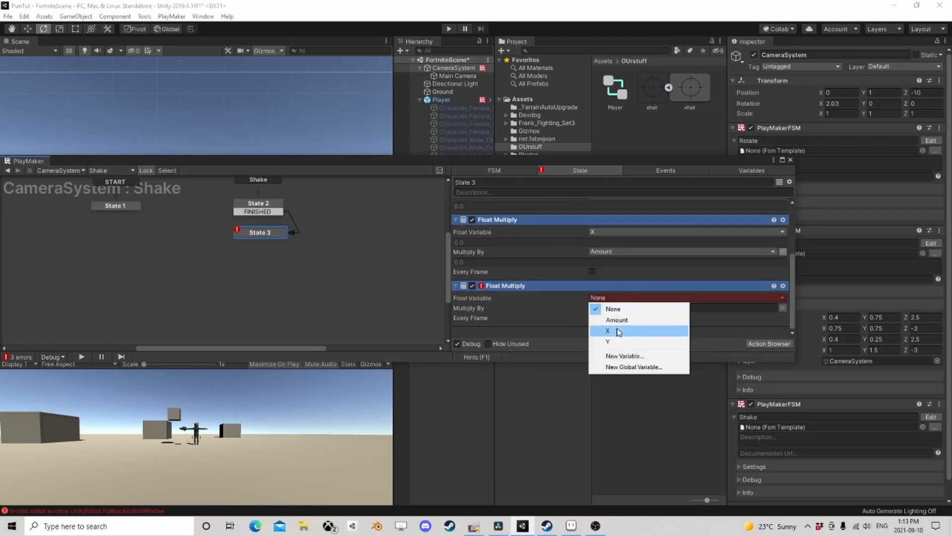
click(615, 341)
click(782, 318)
click(728, 317)
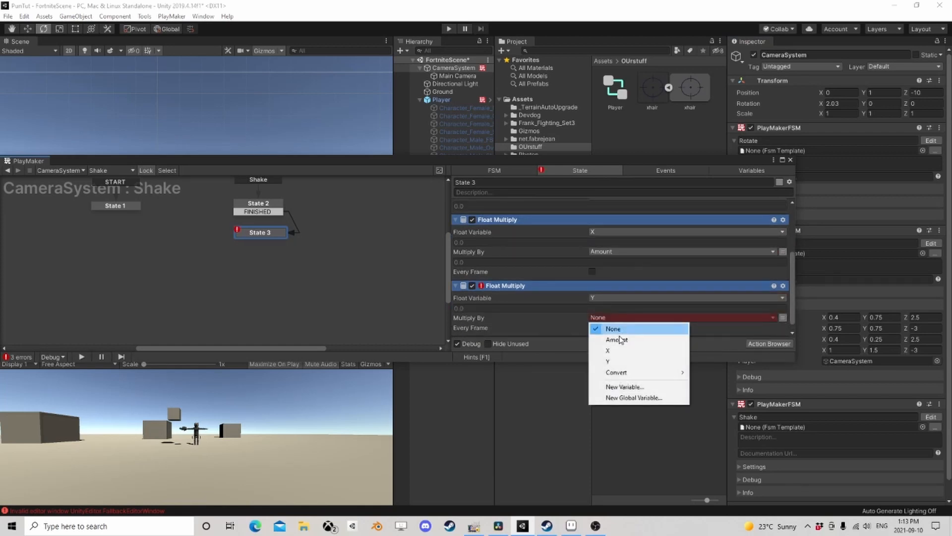
click(613, 361)
click(628, 318)
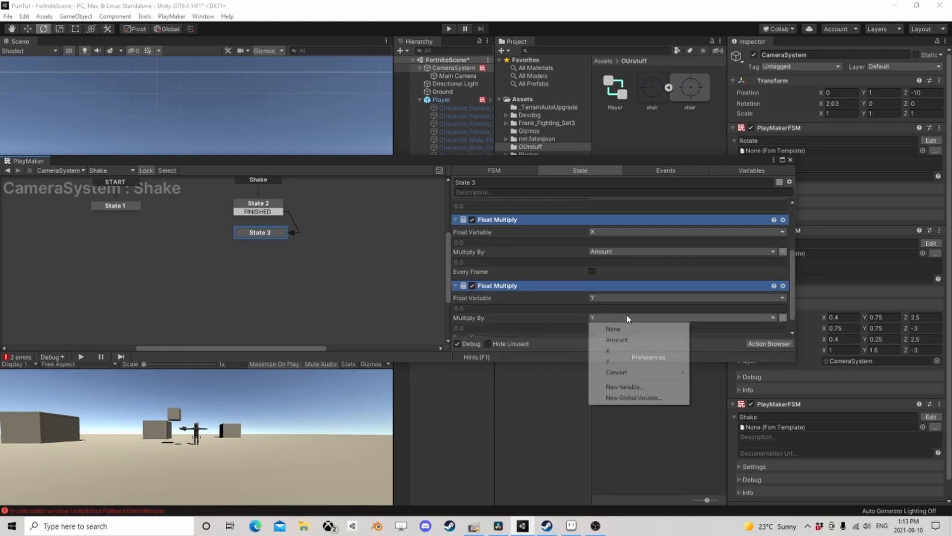
click(619, 340)
scroll(623, 313, down, 1)
scroll(619, 282, up, 4)
scroll(614, 276, down, 4)
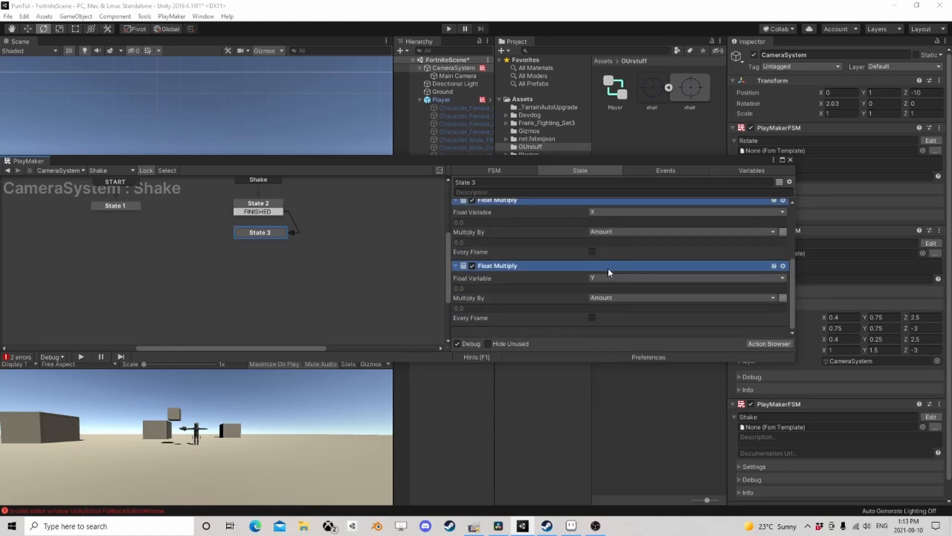
scroll(608, 270, up, 4)
- Link a FINISHED transition from State 3 to a new State 4 and give State 4 a Set Position action
ctrl+click(267, 235)
drag(271, 235, 265, 260)
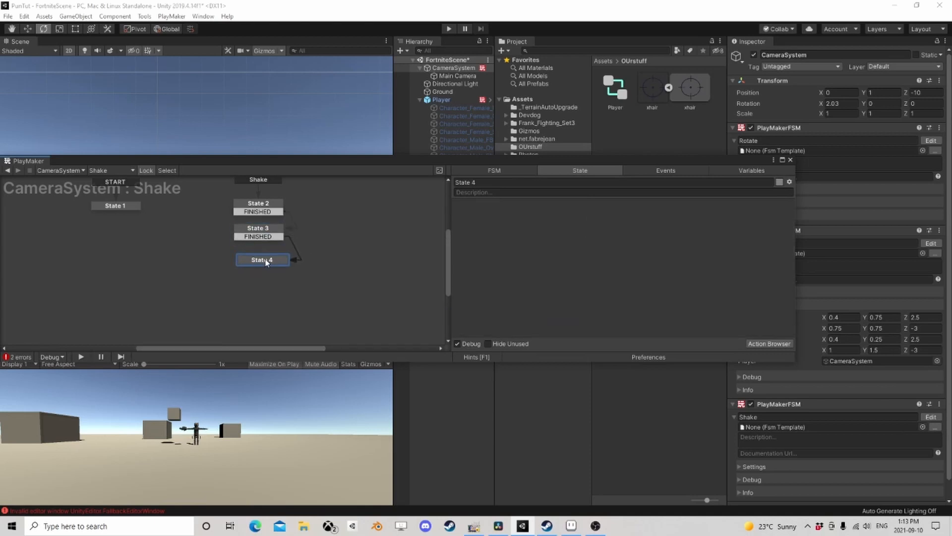
click(763, 344)
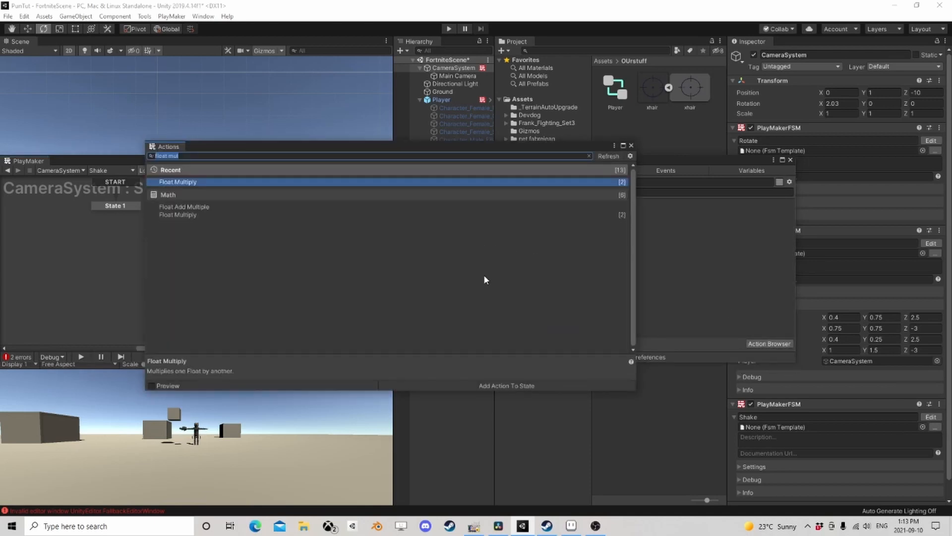
text(set pos)
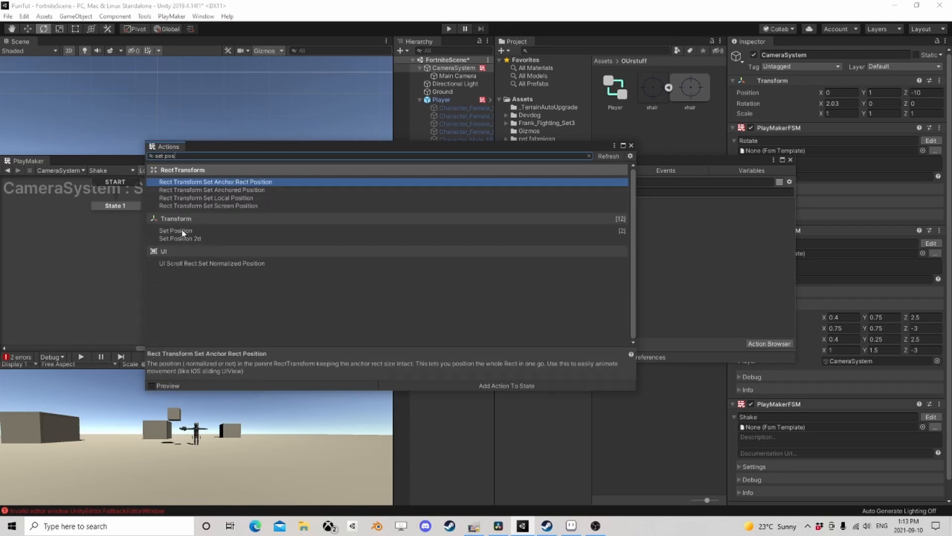
double_click(176, 231)
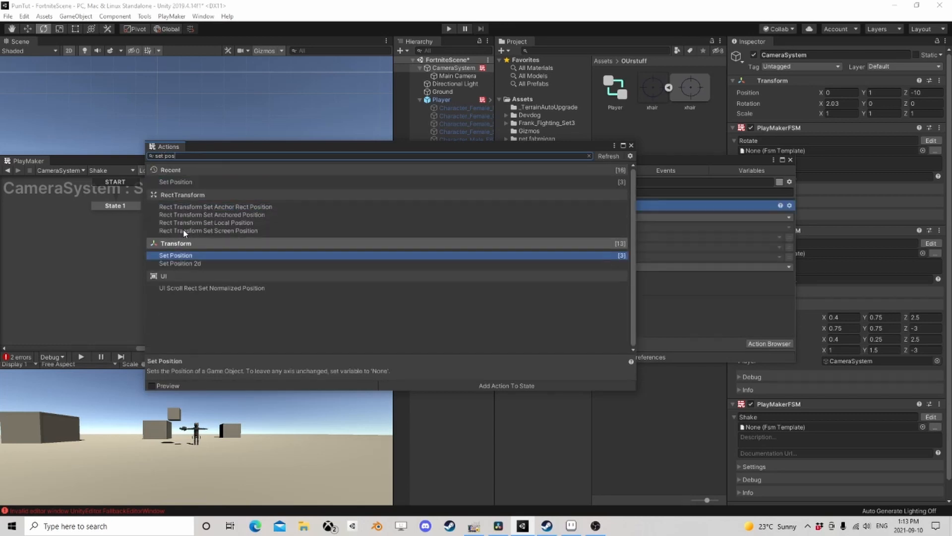
click(631, 145)
- Make Set Position target the Main Camera object and assign the variable X to its X axis
click(618, 217)
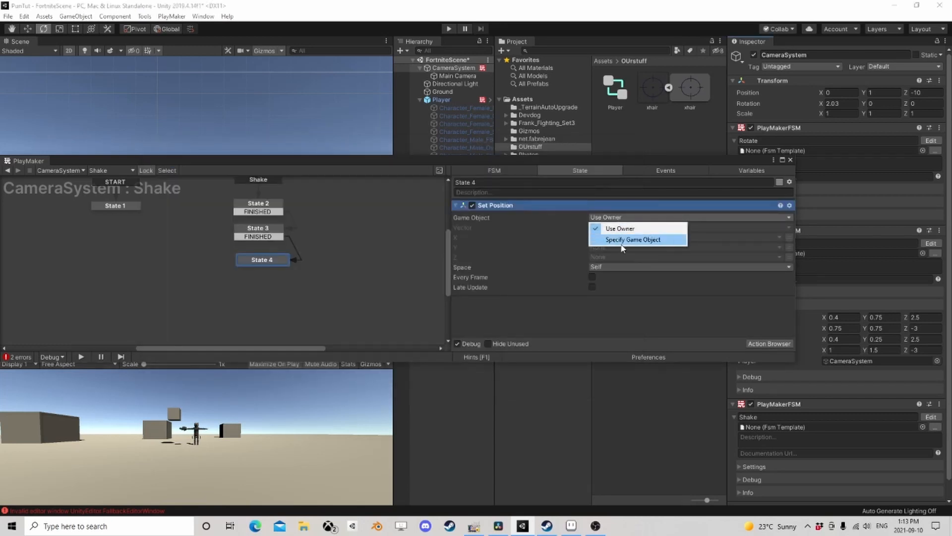
click(632, 240)
drag(628, 226, 629, 227)
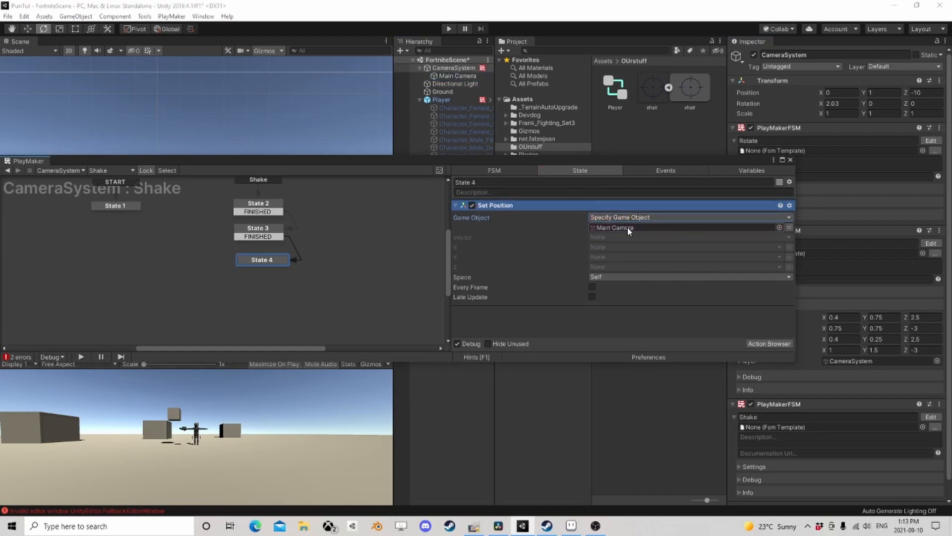
click(608, 247)
click(604, 269)
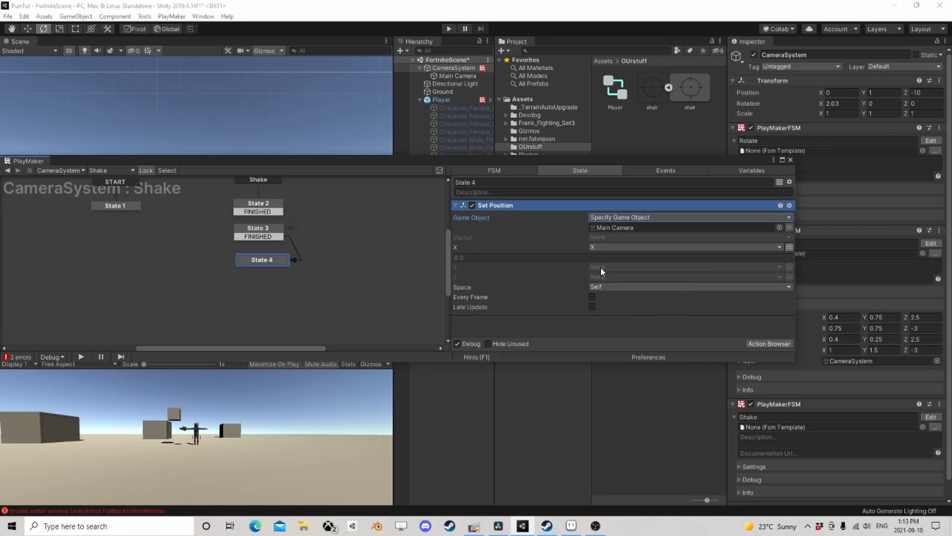
- Assign the variable Y to the Y axis of State 4's Set Position and align State 4 under State 3
click(602, 269)
click(620, 307)
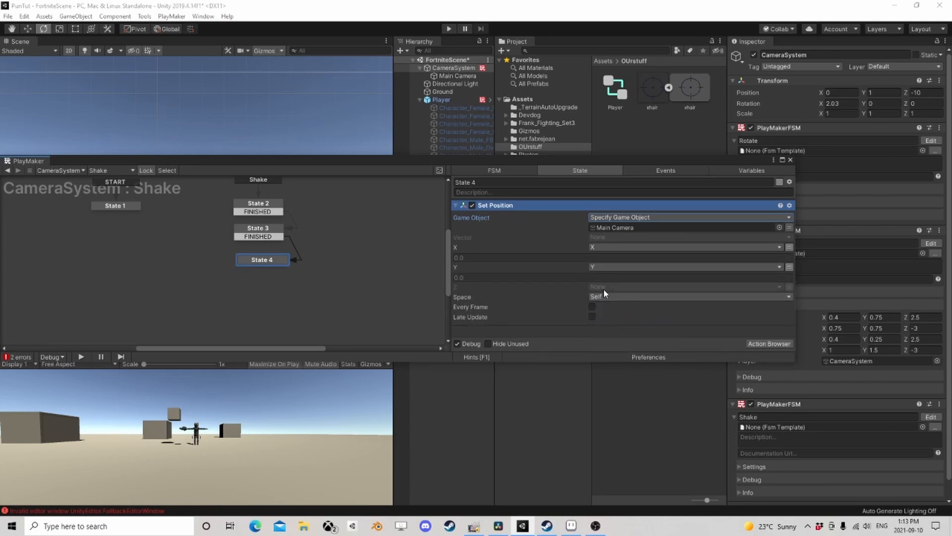
drag(274, 262, 271, 257)
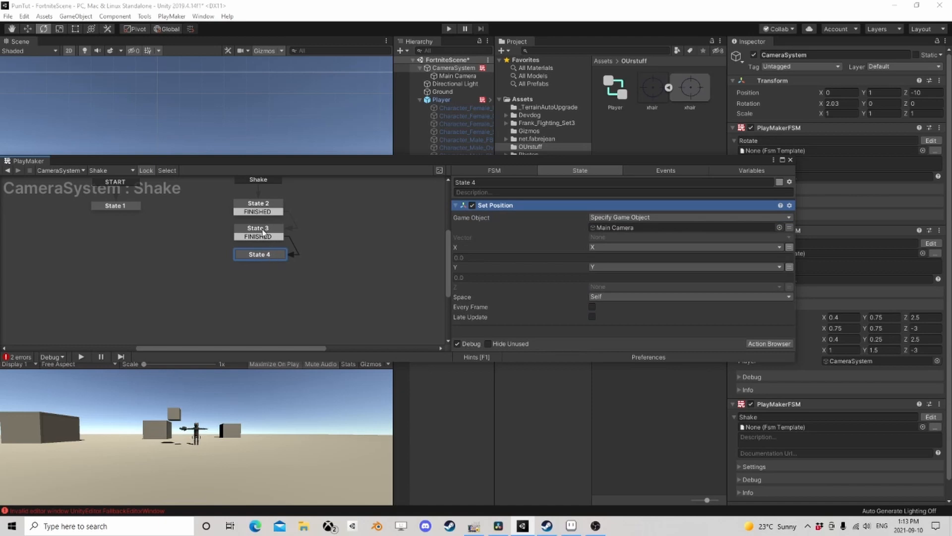
click(263, 232)
scroll(547, 293, down, 3)
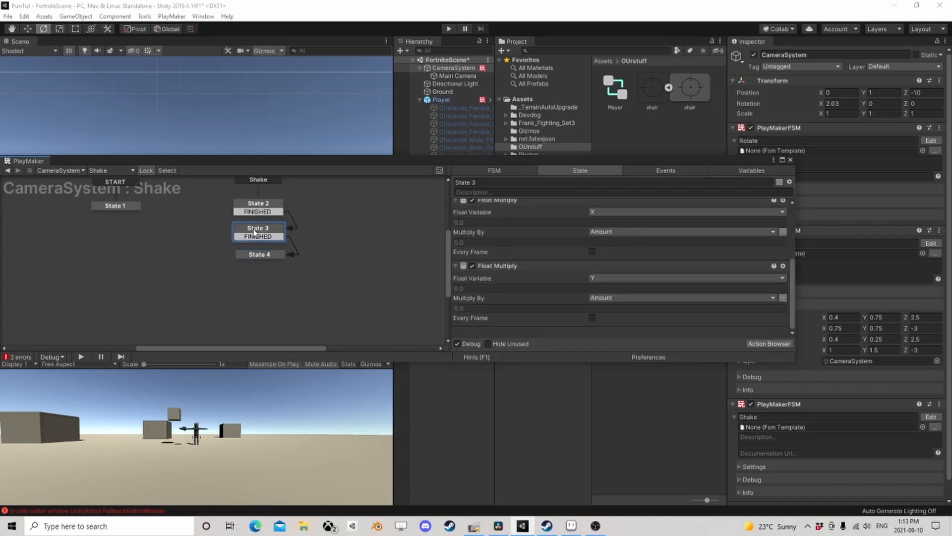
click(261, 255)
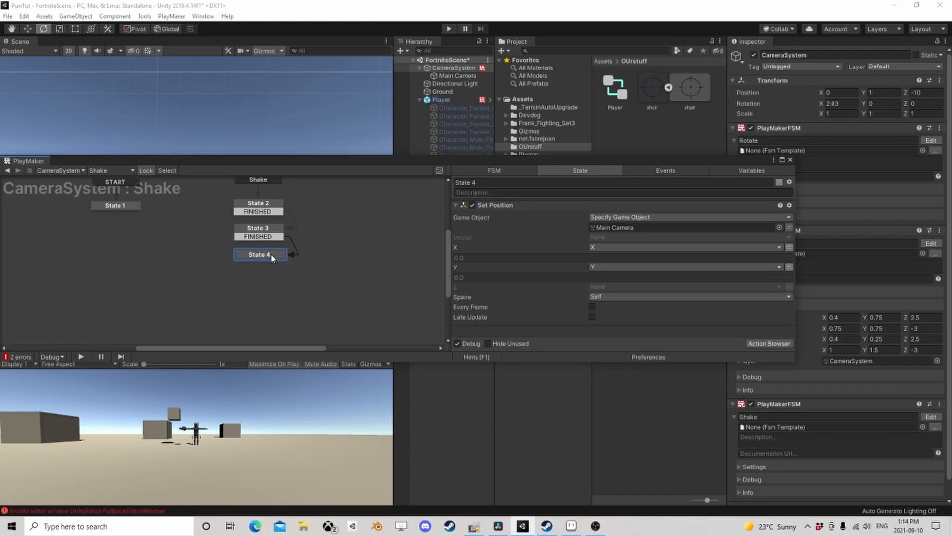
- Move States 3 and 4 aside together and add a new State 5 beneath State 2
drag(229, 223, 327, 265)
right_click(234, 245)
click(253, 249)
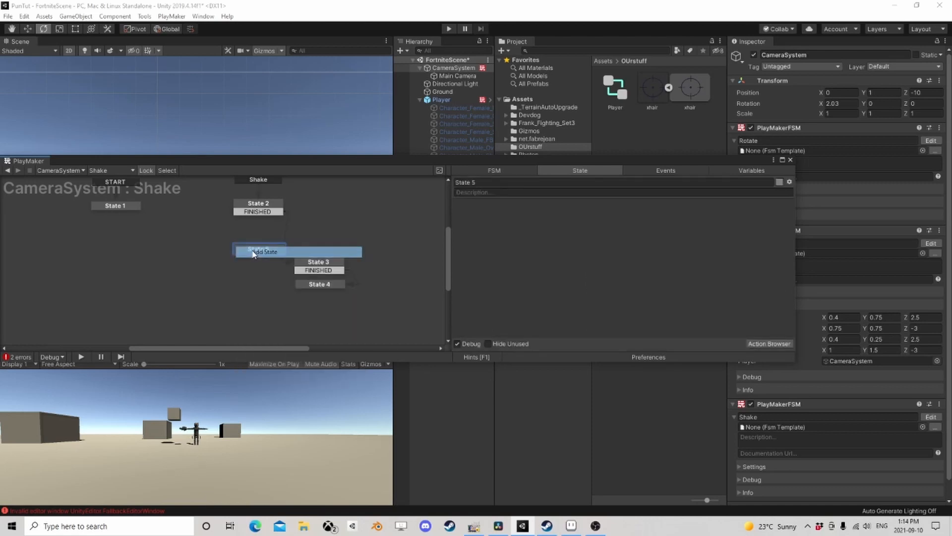
- Find the Loop action in the StateMachine category and add it to State 5
click(769, 343)
text(lop)
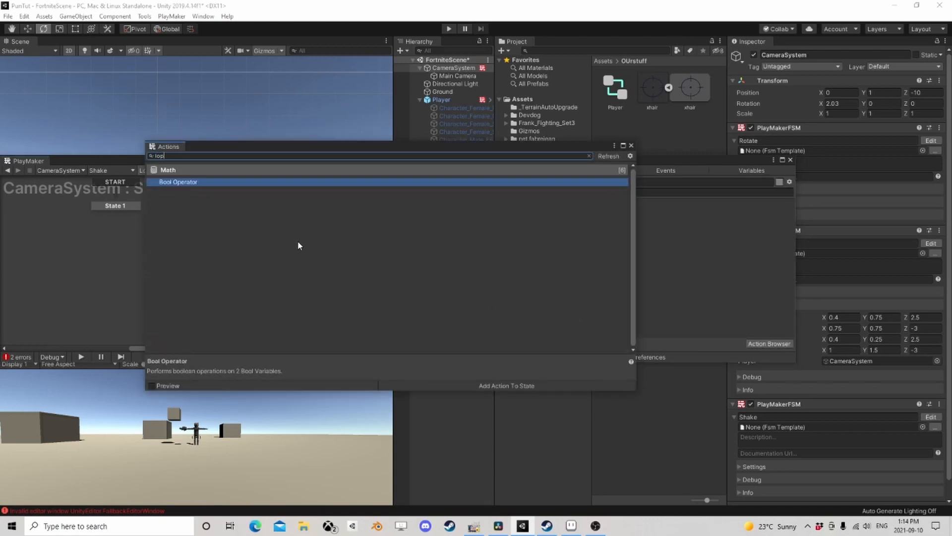
key(BackSpace)
text(o)
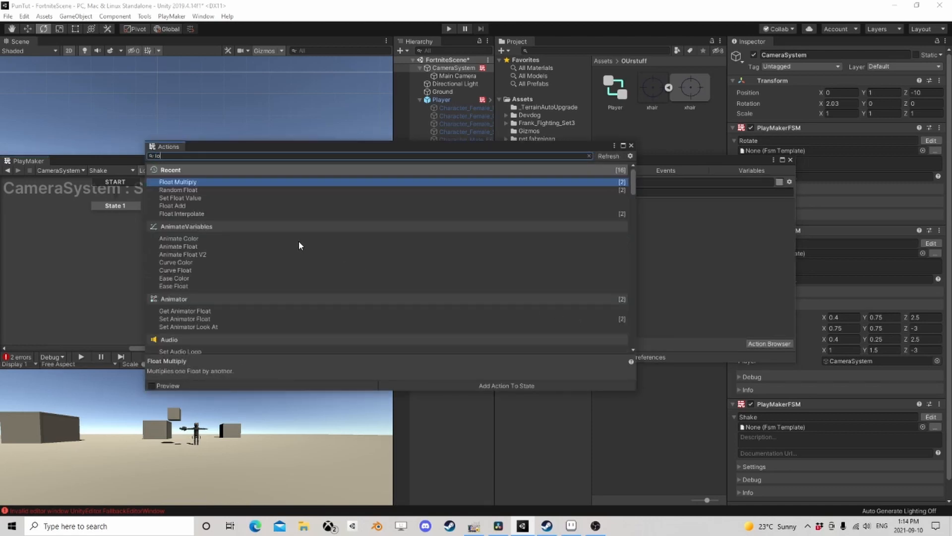
text(p)
double_click(183, 206)
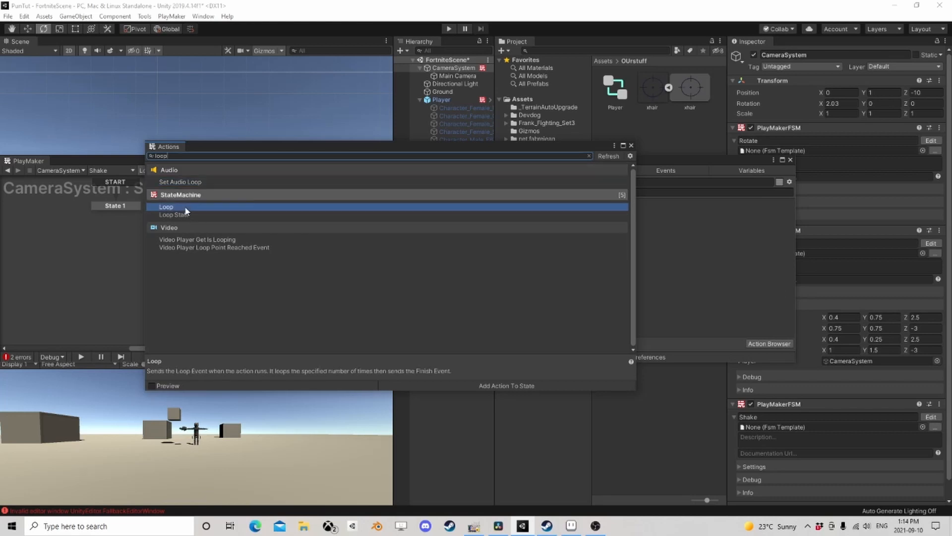
click(631, 146)
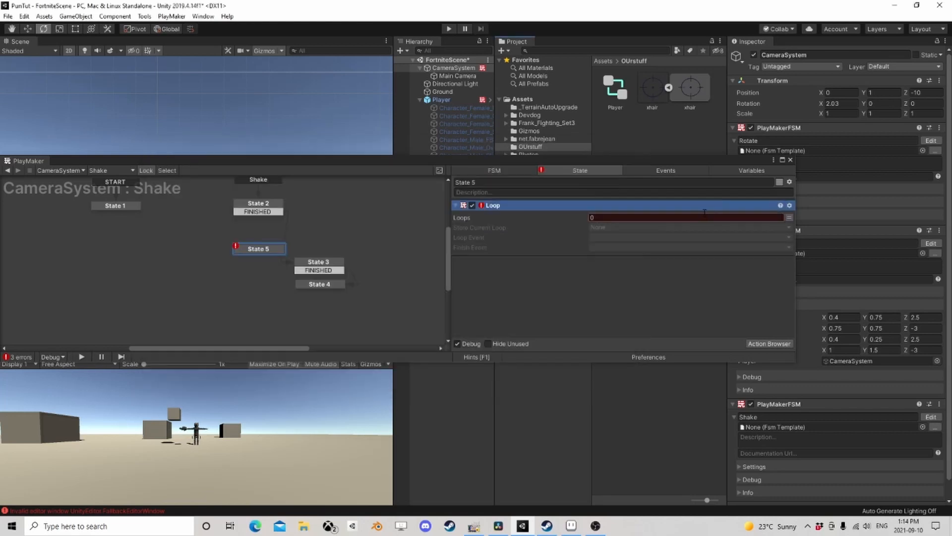
- Make the Loop action take its number of loops from the variable Time
click(789, 217)
click(626, 223)
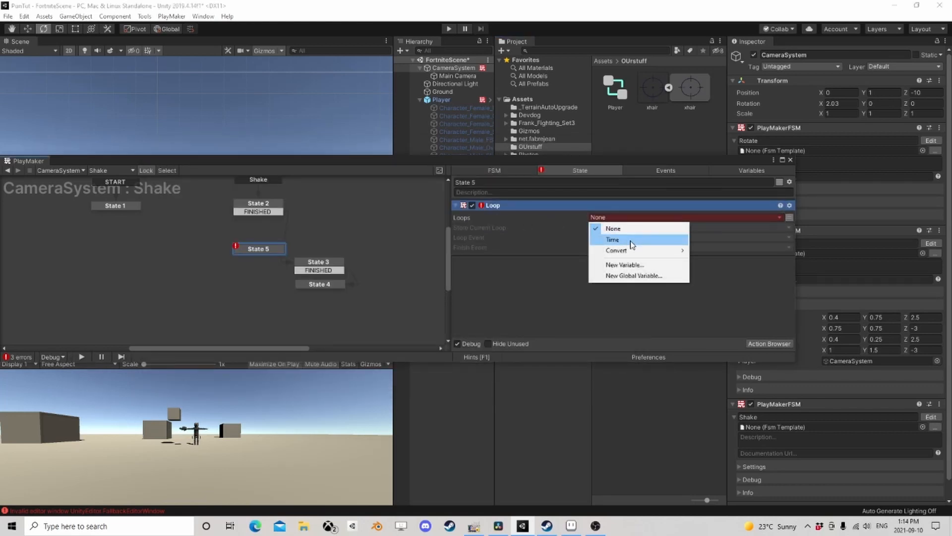
click(628, 242)
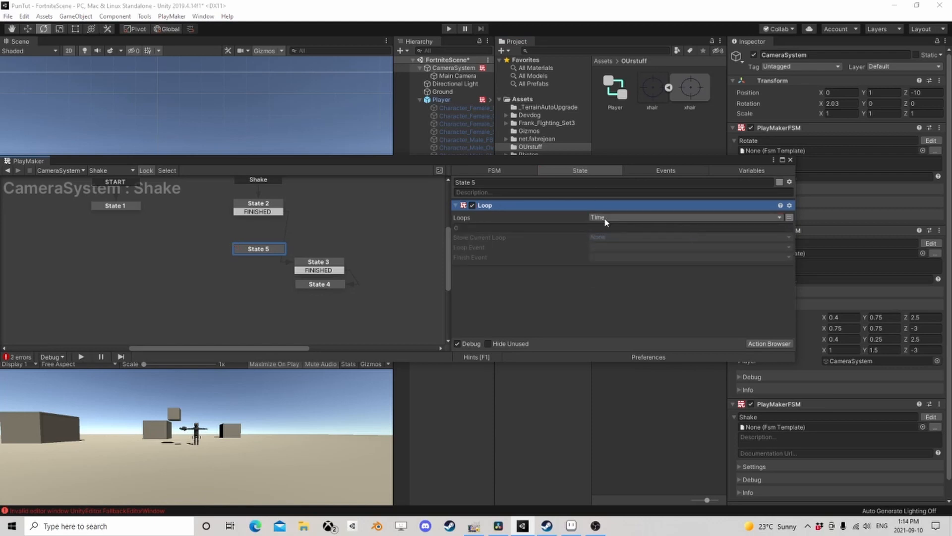
- Create a new event named loop as the Loop Event and add its transition to State 5
click(602, 247)
click(622, 331)
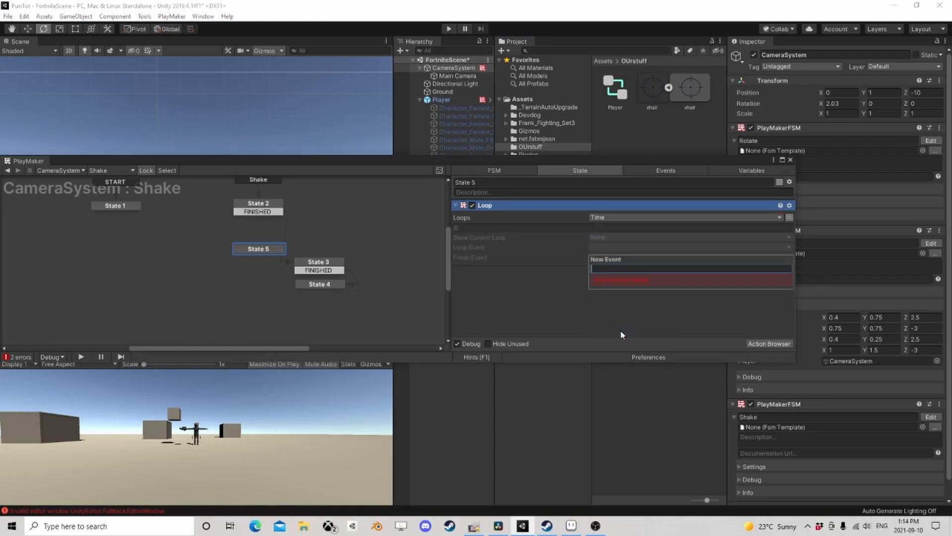
text(loop)
key(Return)
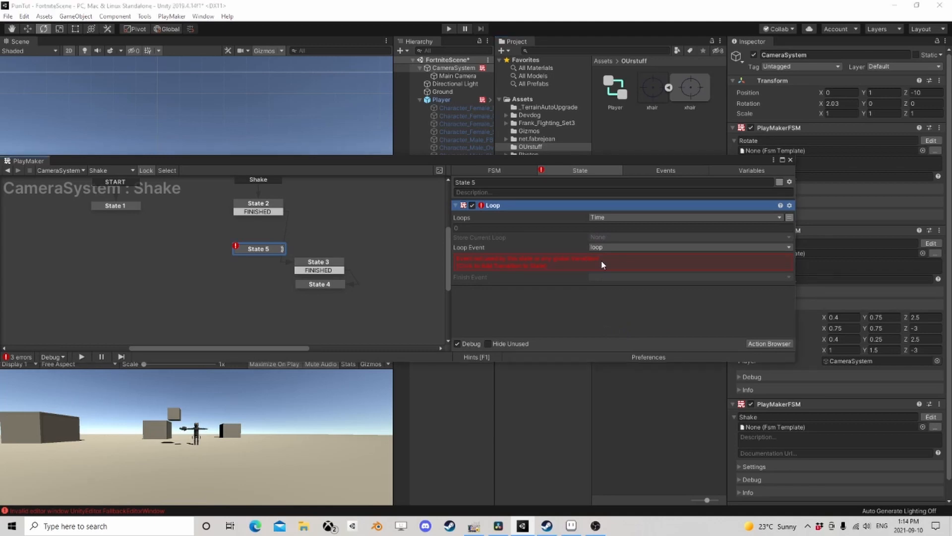
click(603, 264)
- Create a new event named done as the Finish Event and add its transition to State 5
click(604, 256)
click(626, 351)
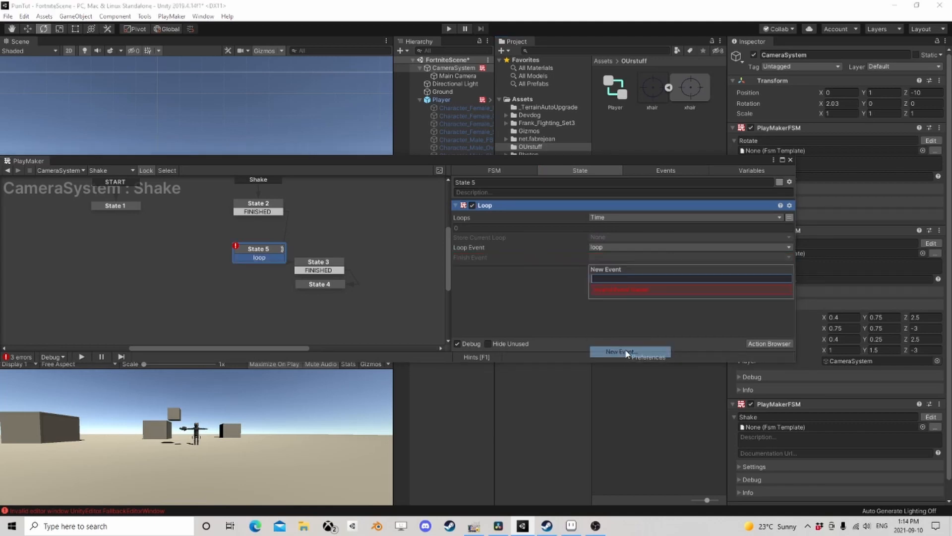
text(done)
key(Return)
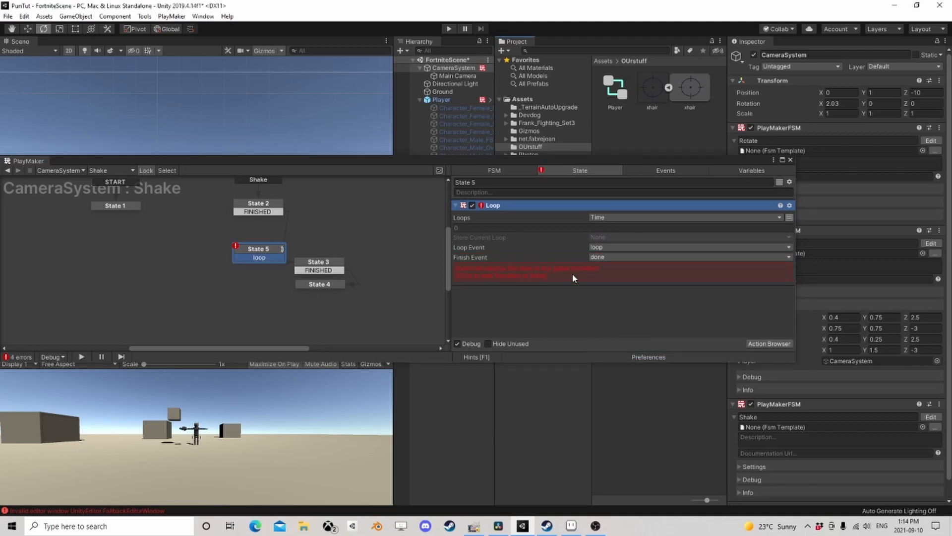
click(538, 272)
- Redirect State 2's FINISHED transition to State 5 and link State 5's loop transition to State 3, repositioning the states beside each other
drag(263, 253, 367, 323)
click(265, 206)
click(293, 252)
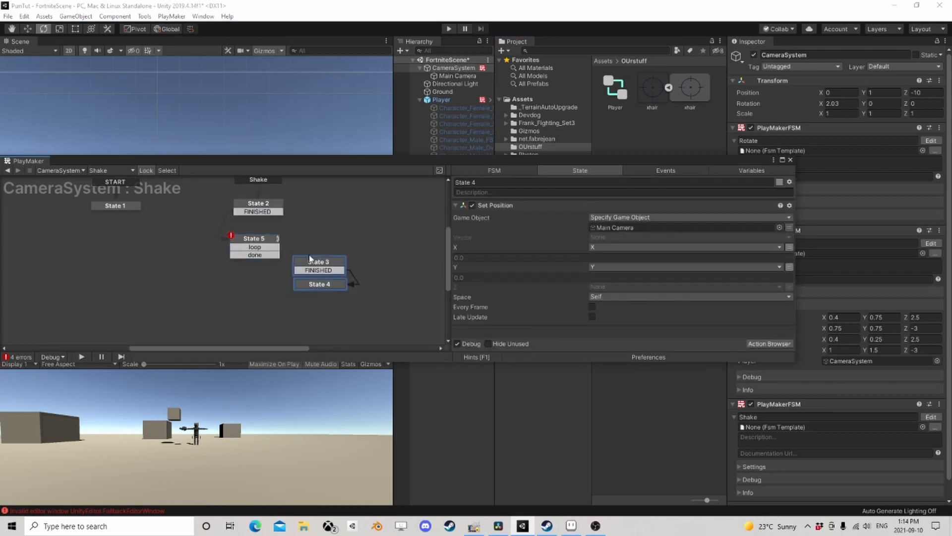
drag(315, 263, 336, 244)
click(268, 249)
drag(268, 247, 339, 244)
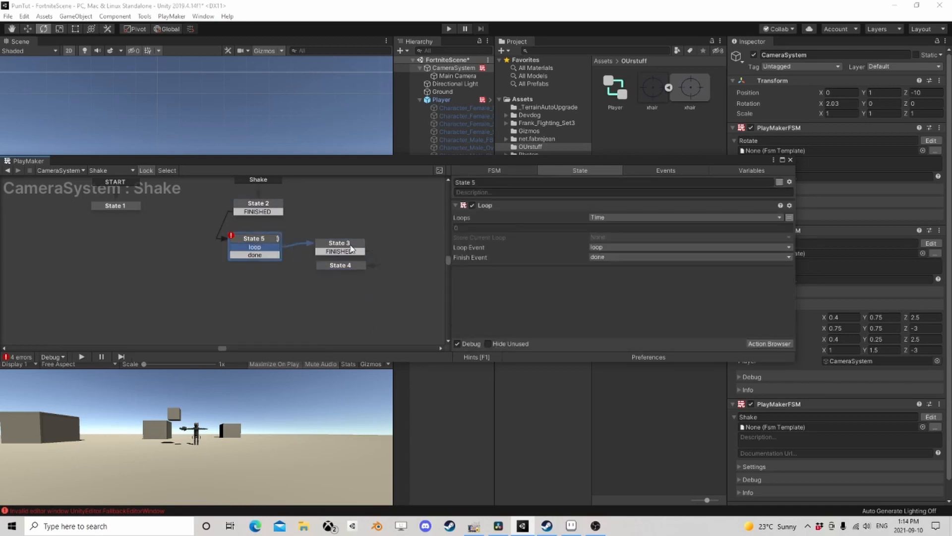
click(339, 244)
scroll(581, 248, down, 2)
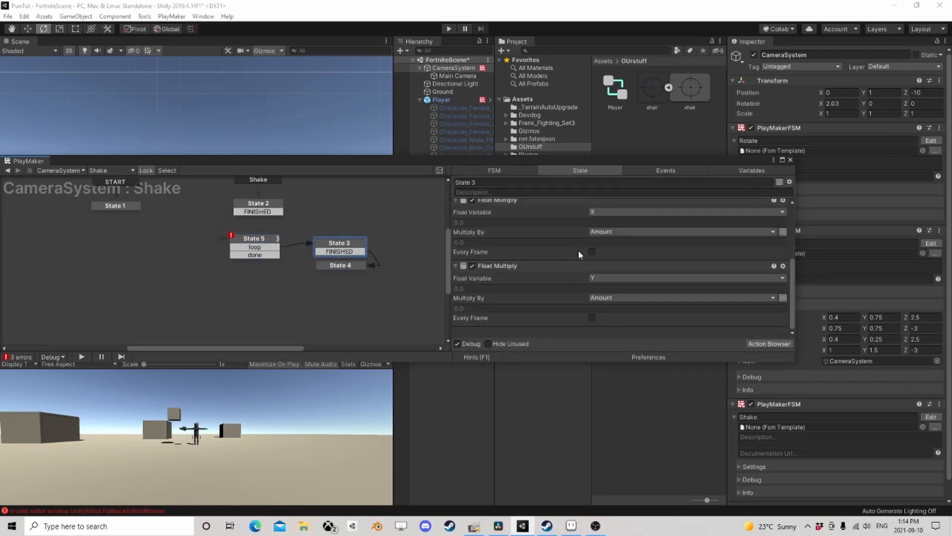
- Add a Next Frame Event to State 4 that sends FINISHED and link that transition back to State 5
click(340, 266)
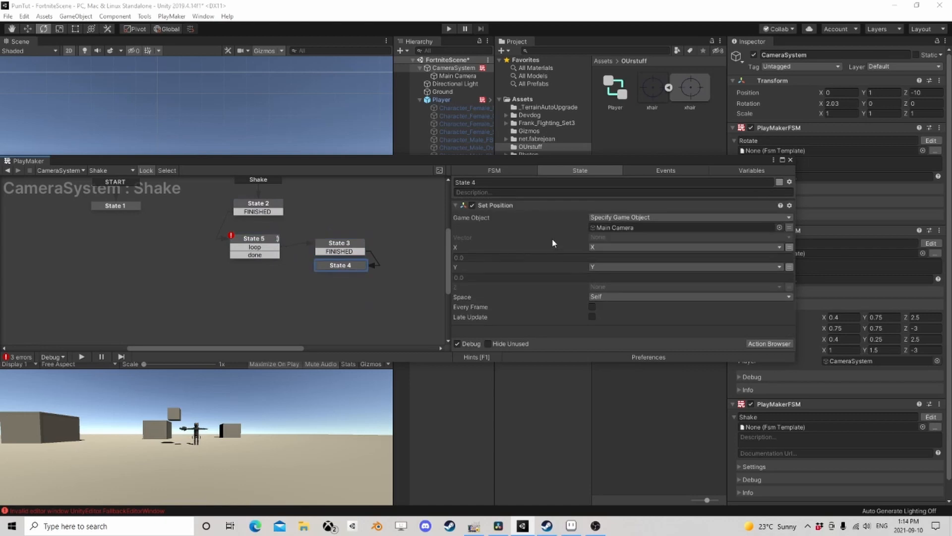
click(763, 347)
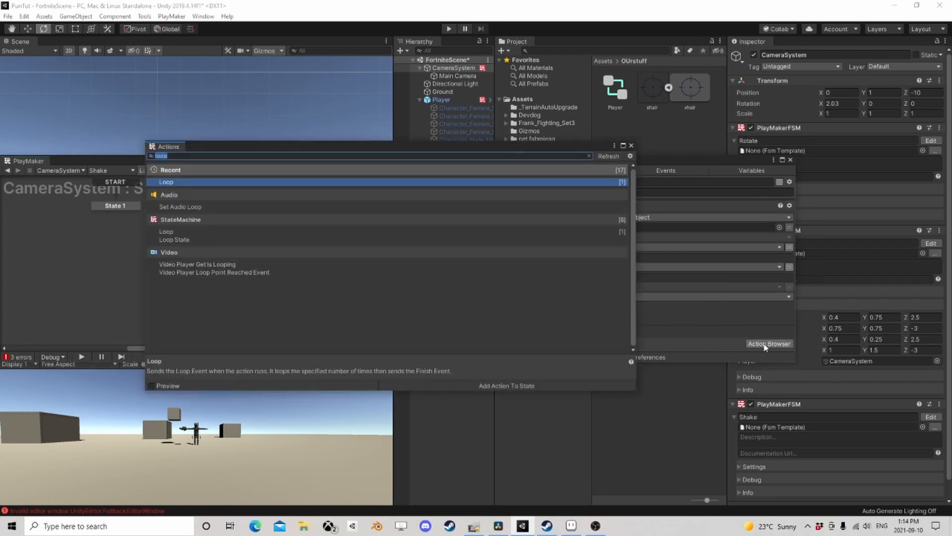
text(next fra)
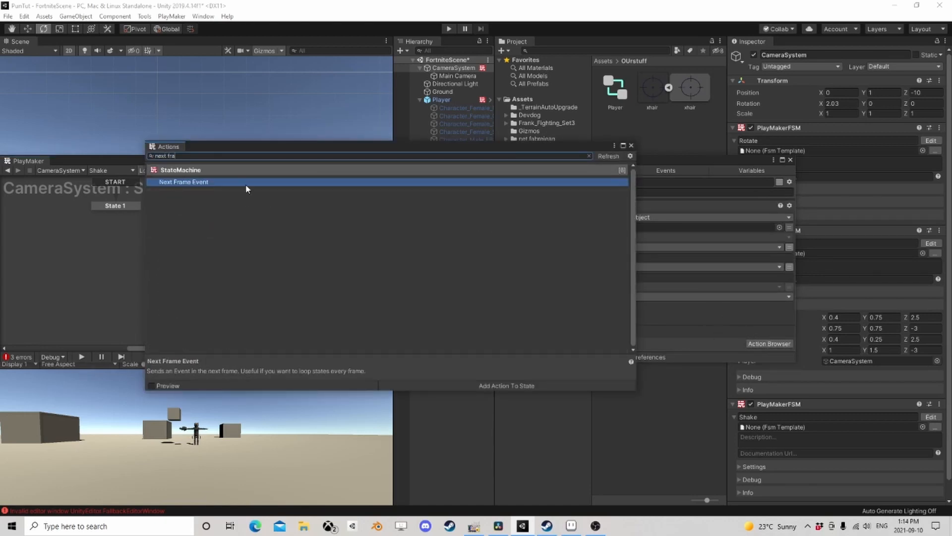
double_click(246, 183)
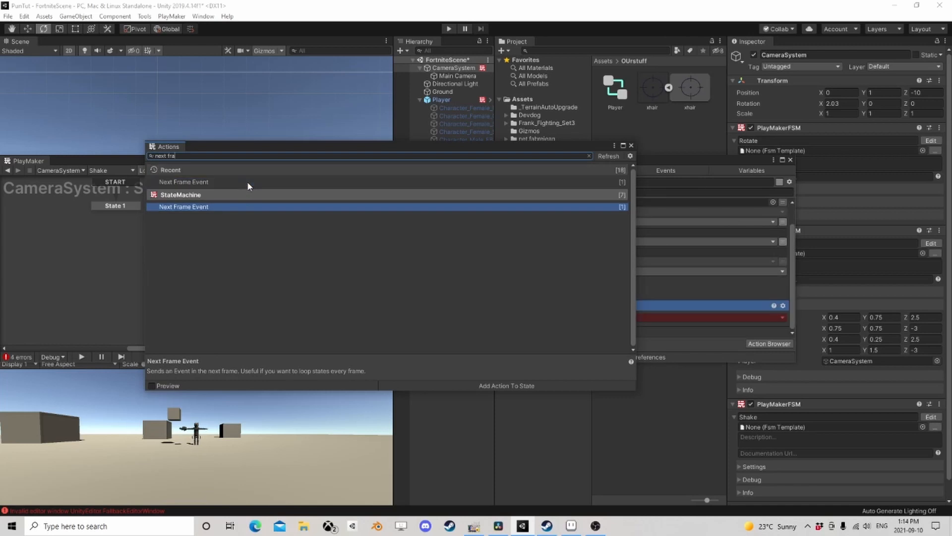
click(631, 147)
click(621, 318)
click(595, 334)
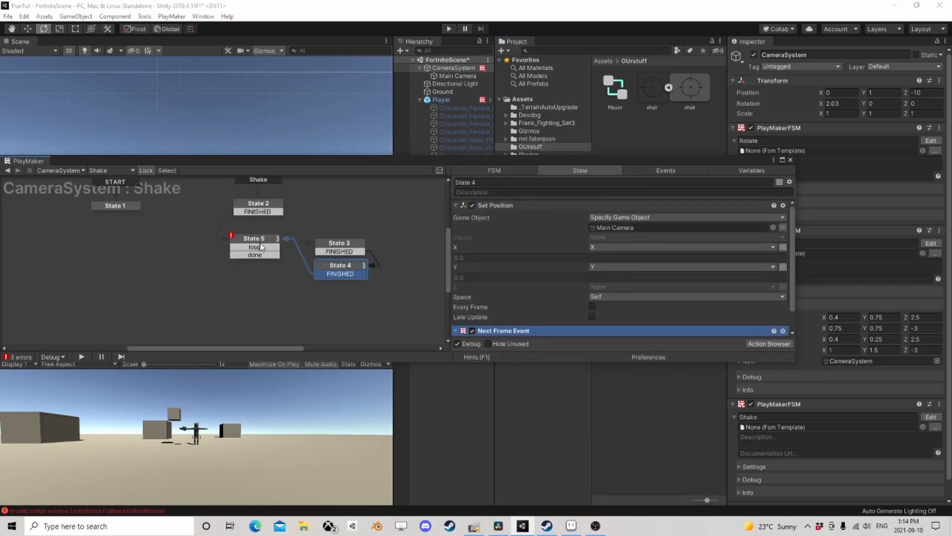
click(347, 268)
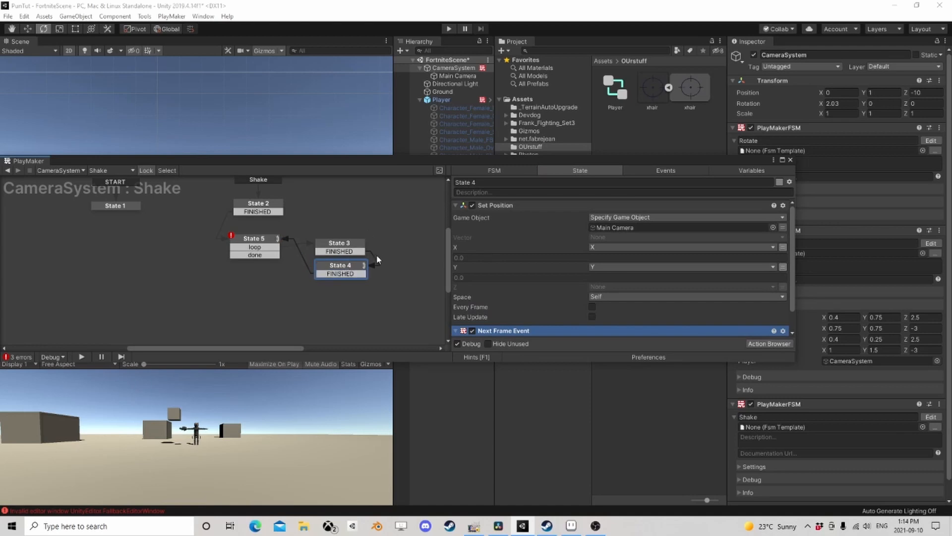
- Link State 5's done transition to a new State 6 and give State 6 a Set Position action
drag(252, 255, 257, 279)
click(763, 342)
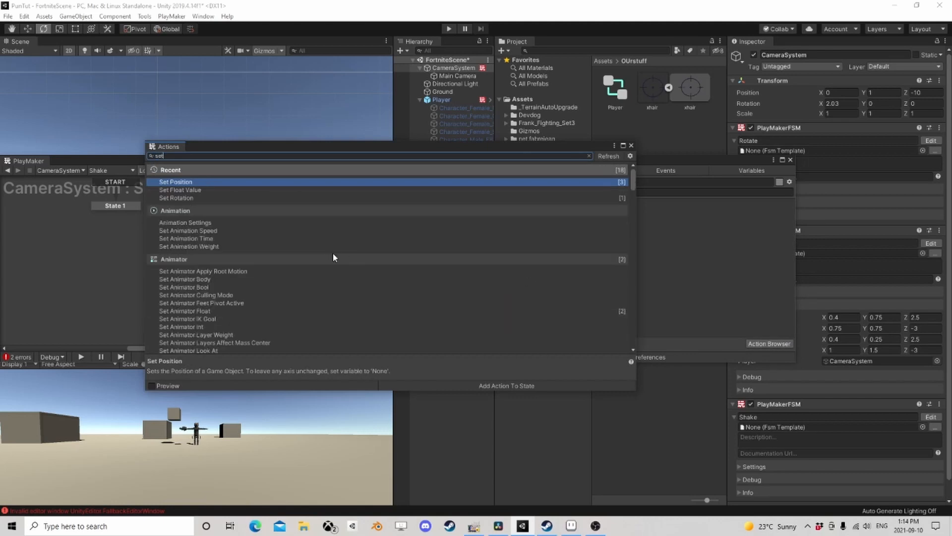
double_click(191, 182)
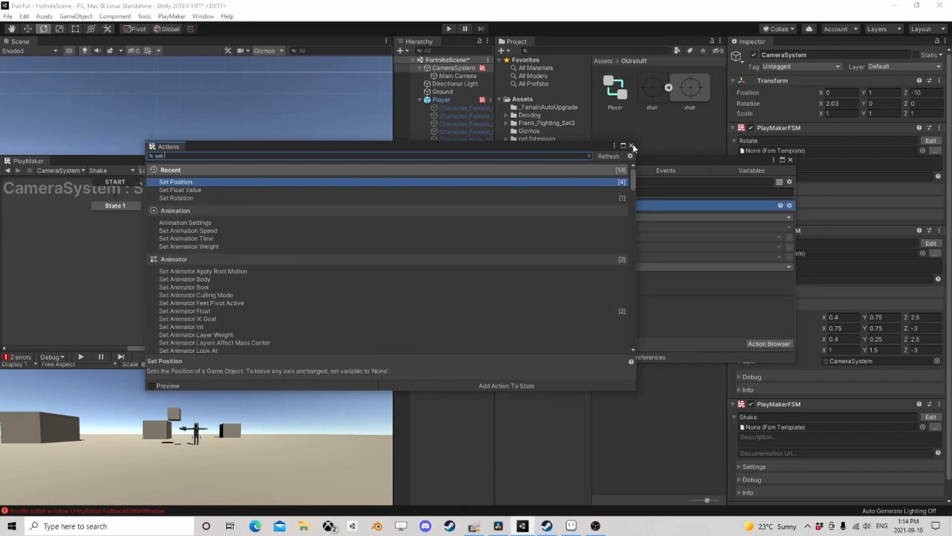
click(632, 145)
- Make State 6's Set Position target the Main Camera object with X and Y set to 0
click(622, 217)
click(626, 240)
drag(466, 77, 626, 228)
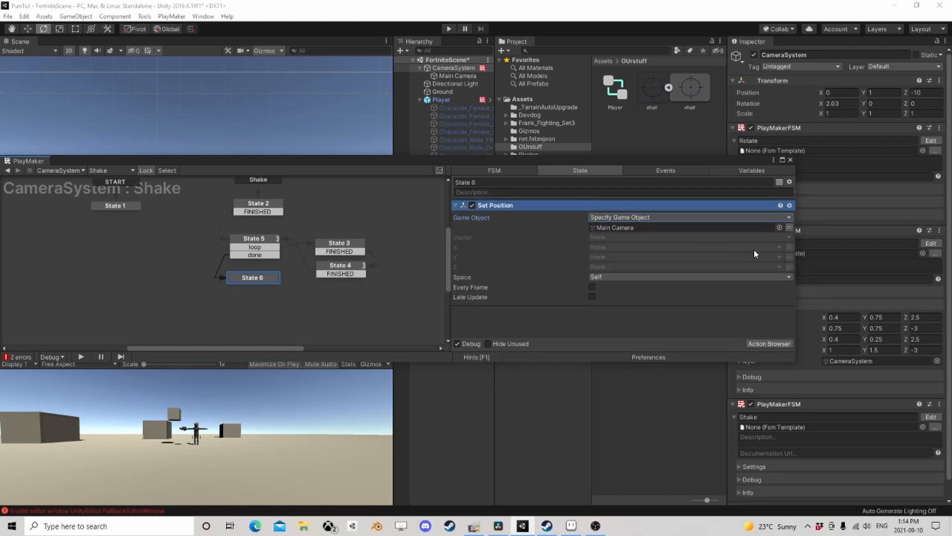
click(790, 247)
click(790, 257)
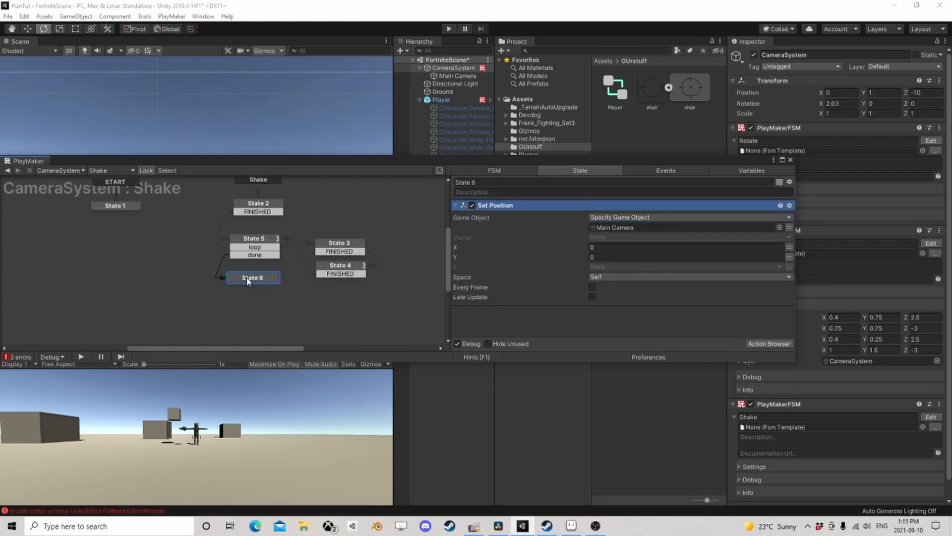
- Align State 6 beneath State 5 and close the PlayMaker editor
drag(248, 282, 252, 277)
drag(309, 224, 390, 293)
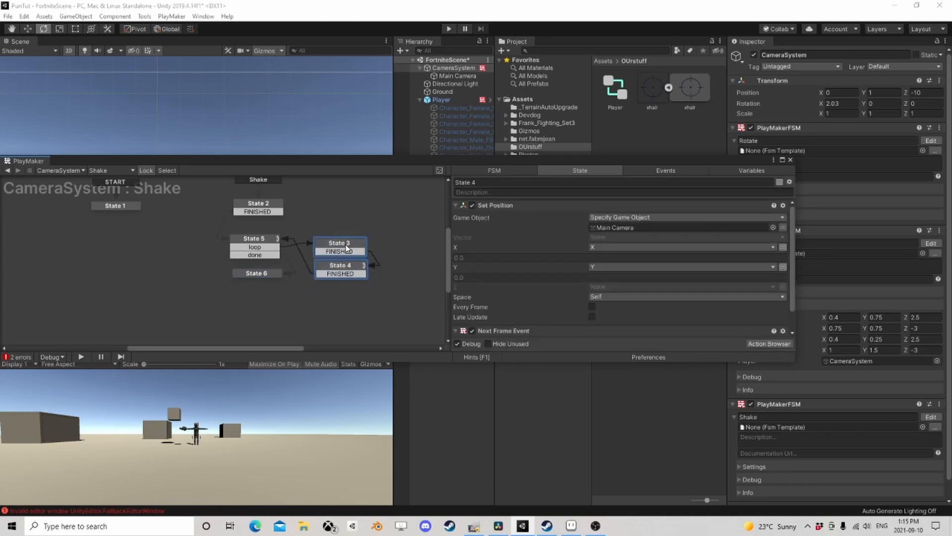
click(346, 248)
click(790, 160)
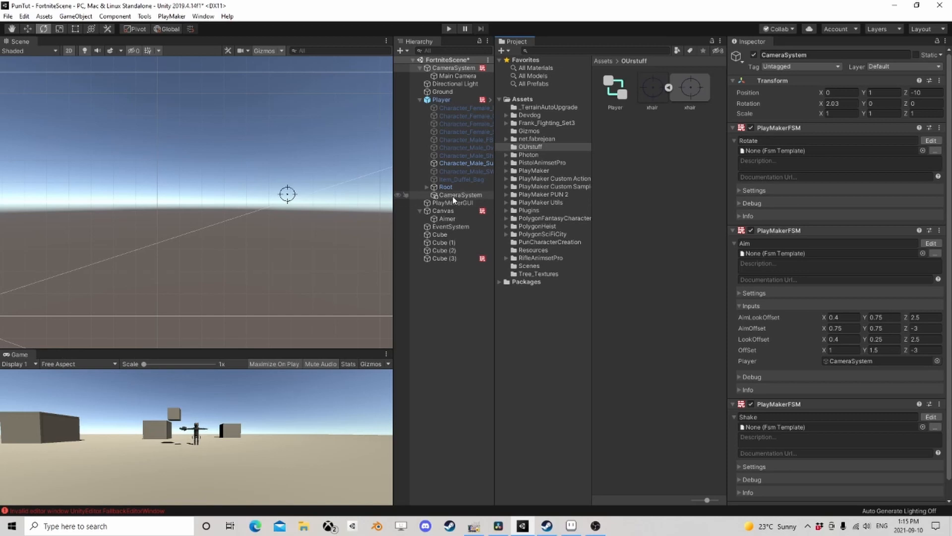
- Add another PlayMakerFSM component to the Player object and name it Shoot
click(452, 218)
click(441, 100)
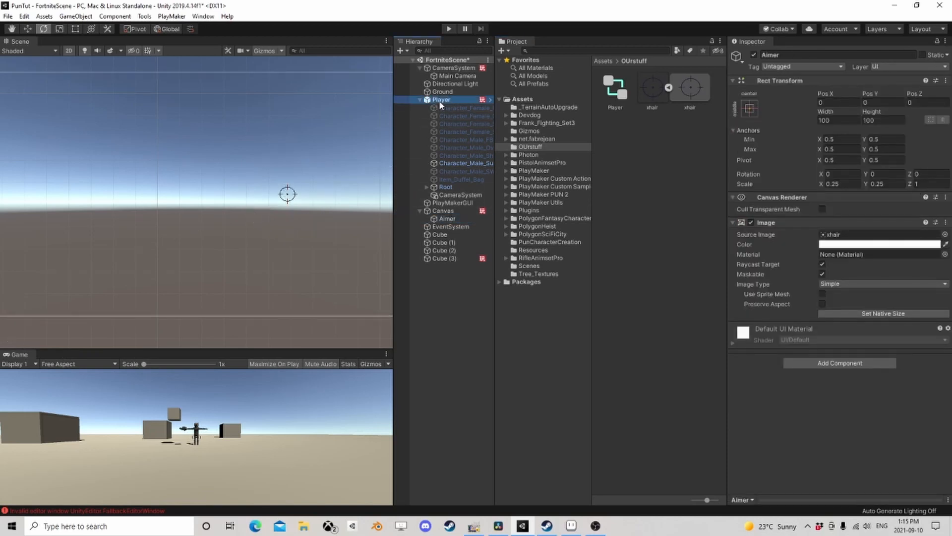
scroll(840, 401, down, 5)
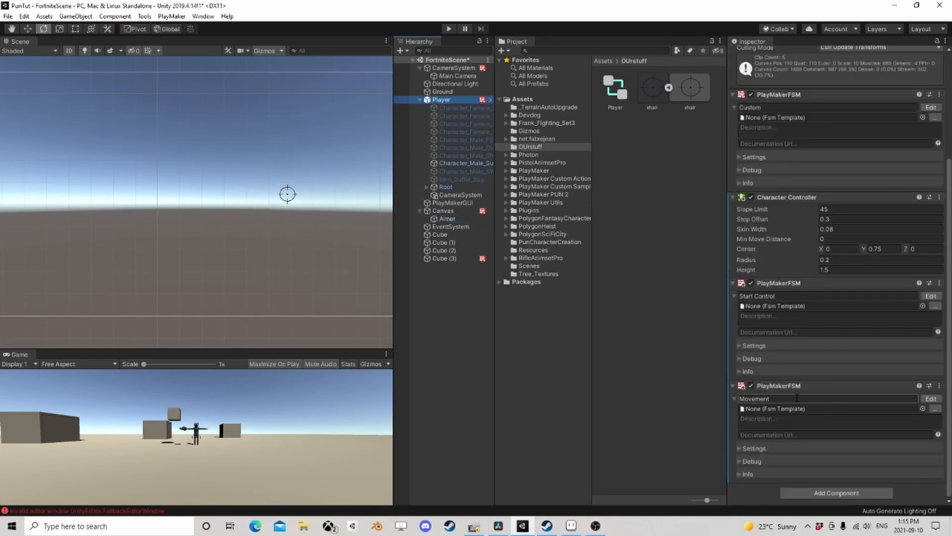
click(843, 492)
click(821, 390)
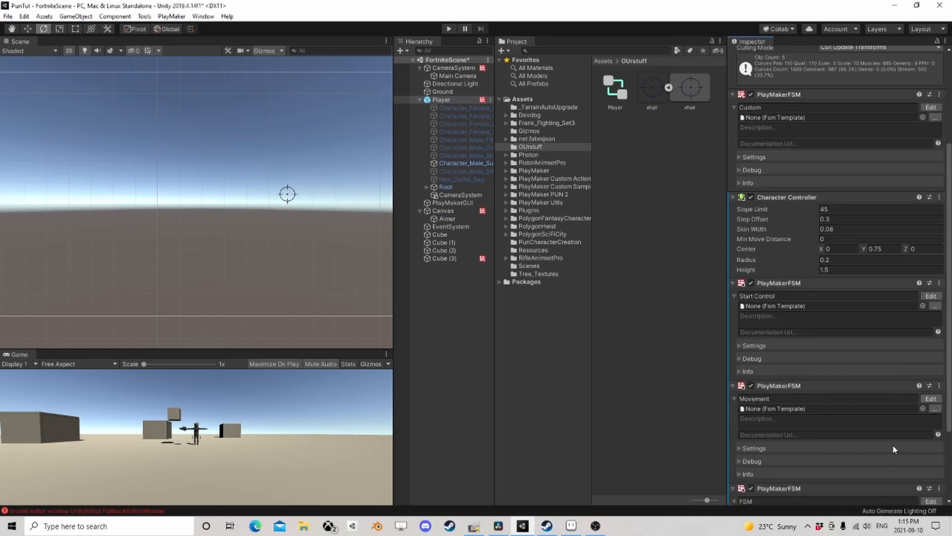
scroll(843, 436, down, 3)
click(767, 399)
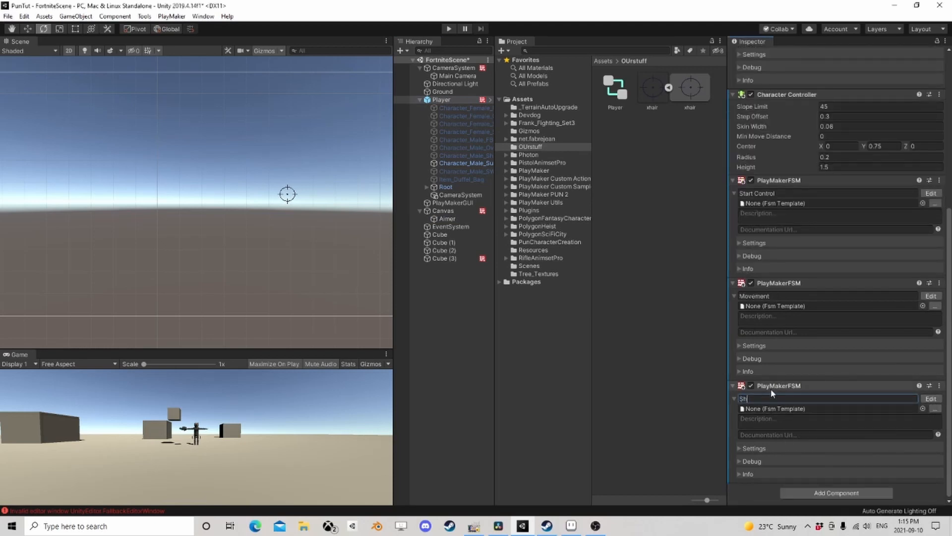
- Open the Shoot FSM for editing and add a Get Mouse Button Down action to State 1
click(930, 399)
click(769, 344)
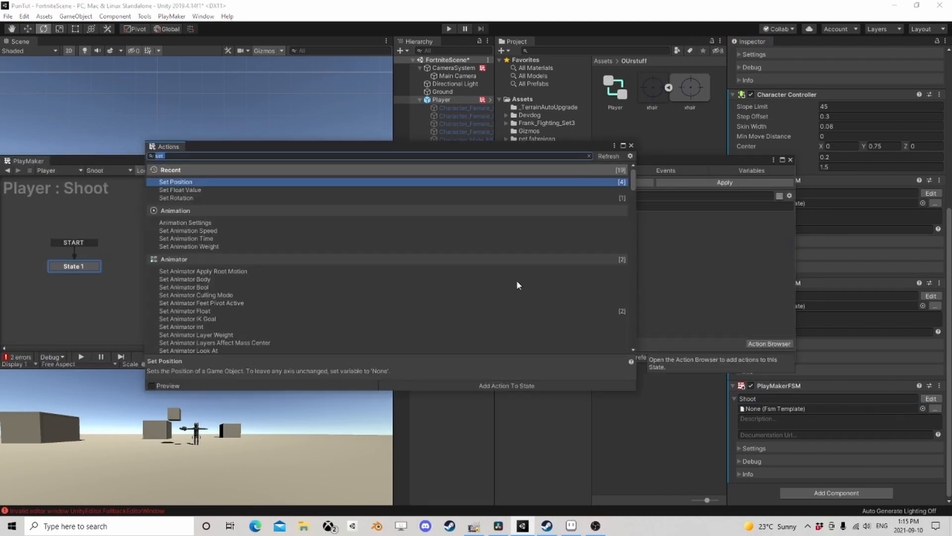
text(get mou)
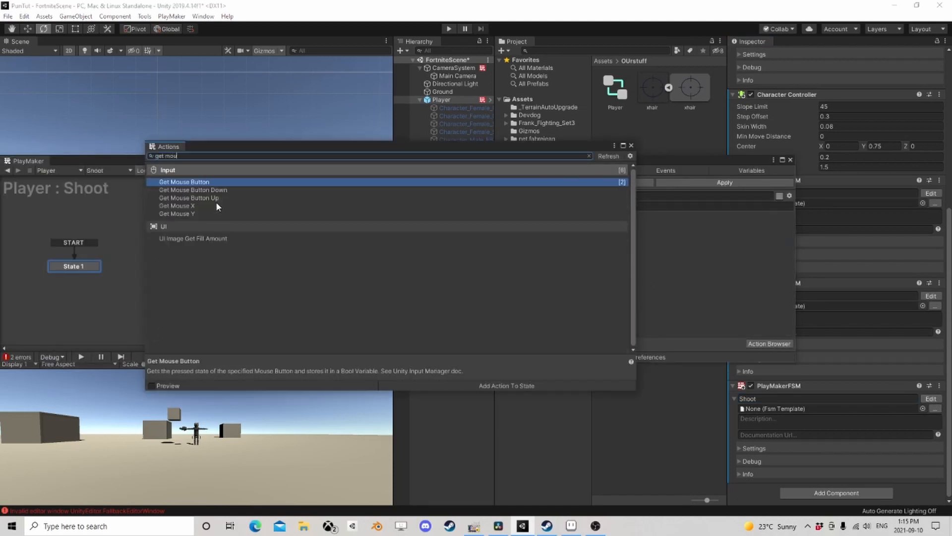
double_click(225, 191)
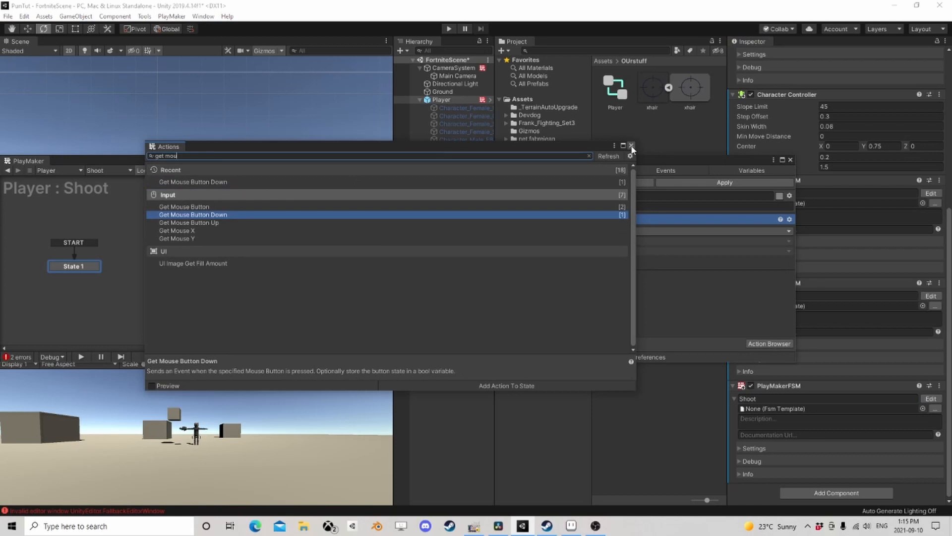
click(631, 146)
- Make Get Mouse Button Down send a new event named shot, and link State 1's shot transition to a new State 2
click(613, 241)
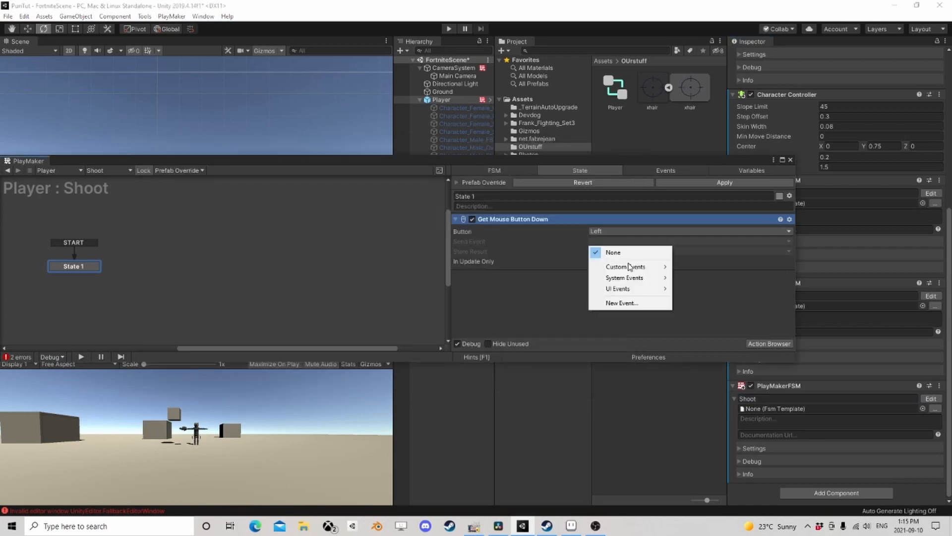
click(626, 302)
text(shot)
key(Return)
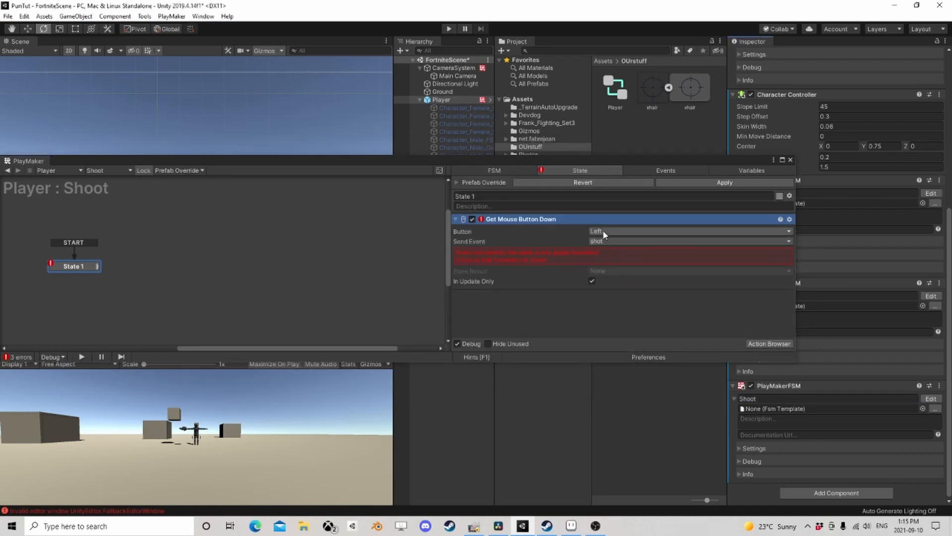
drag(89, 276, 147, 275)
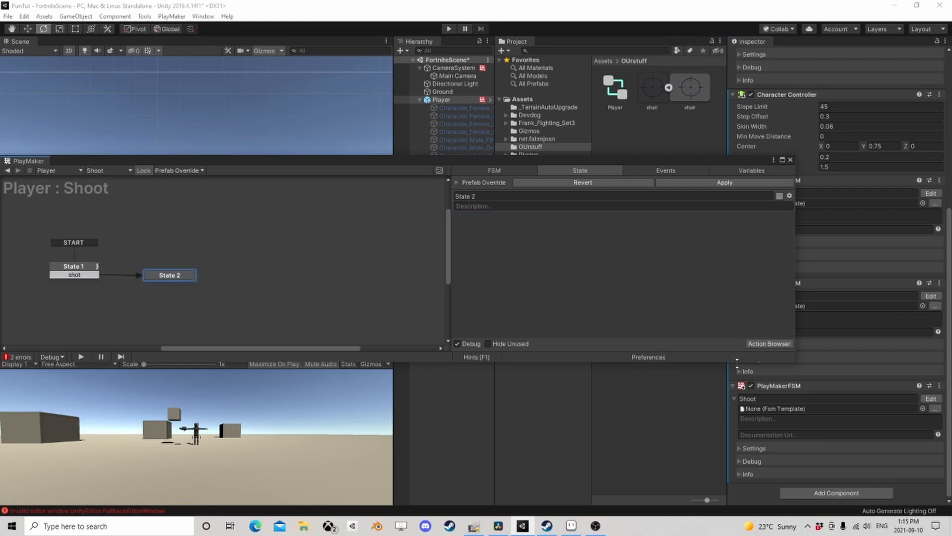
- Add a Send Event action to State 2
click(768, 343)
text(send eve)
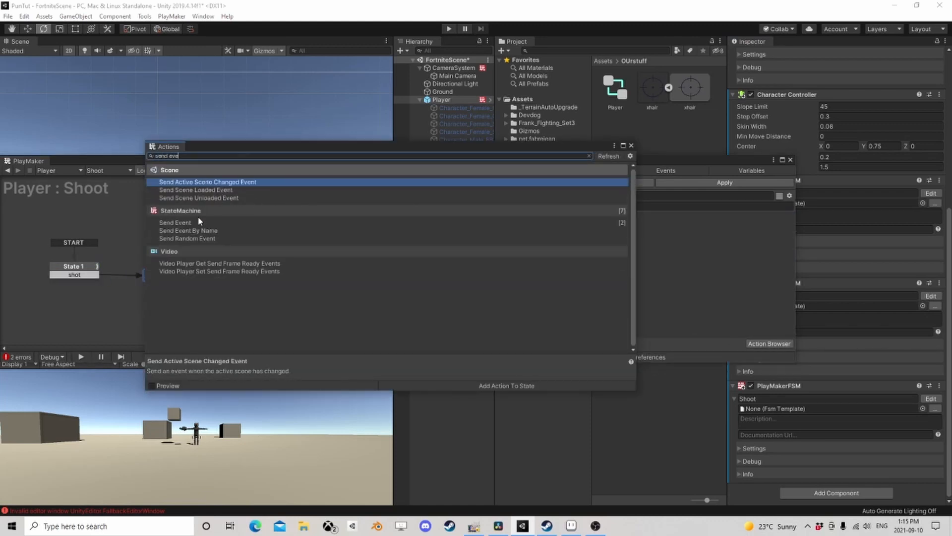
double_click(176, 222)
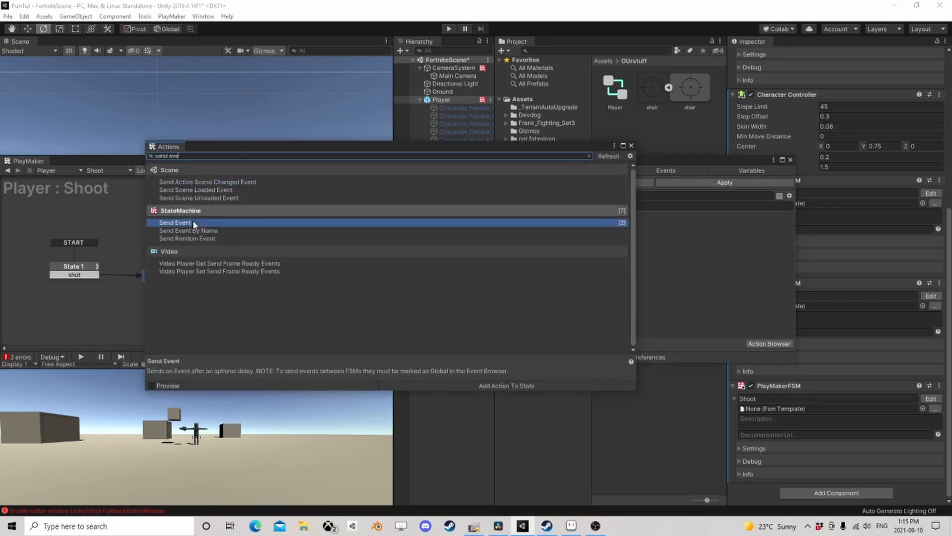
click(632, 145)
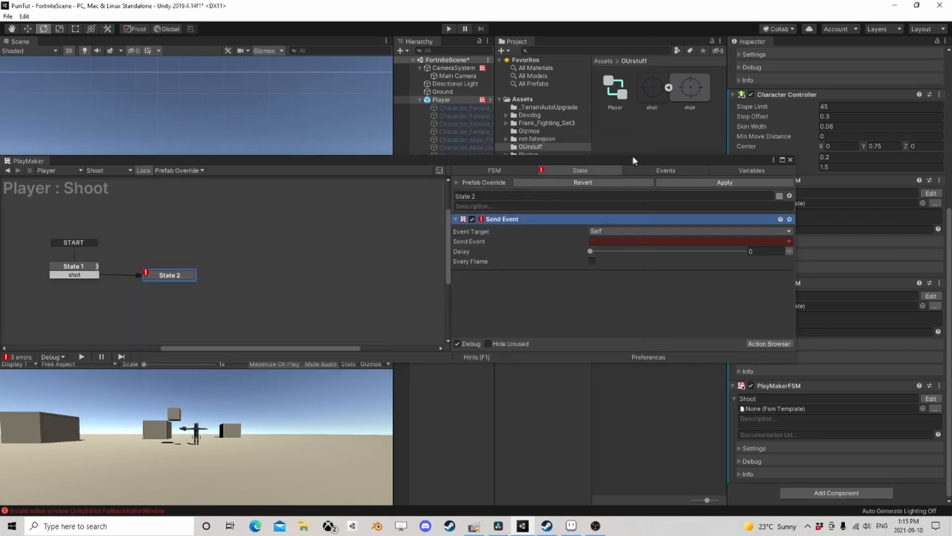
- Make Send Event target the Shake FSM on the specified CameraSystem object as Game Object FSM, sending the Shake event
click(618, 231)
click(625, 265)
click(636, 241)
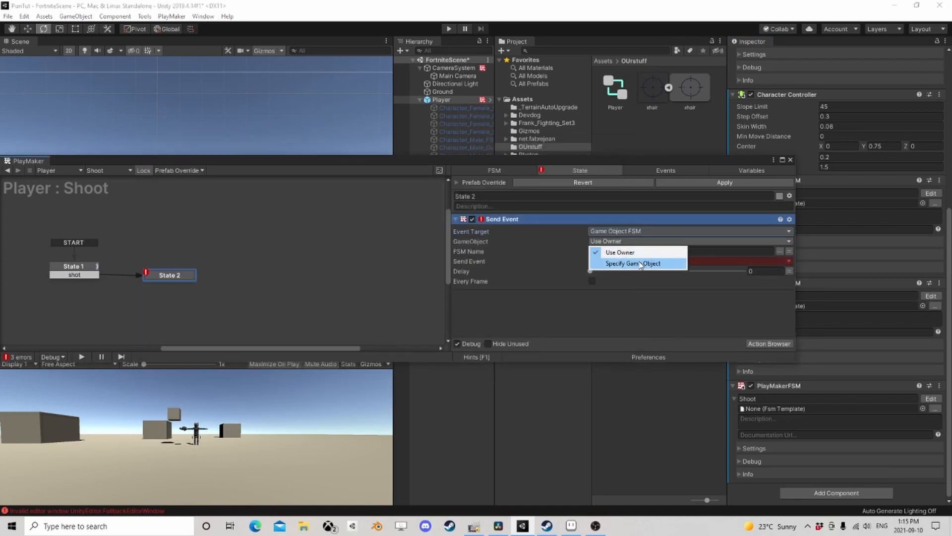
click(637, 262)
drag(452, 70, 626, 251)
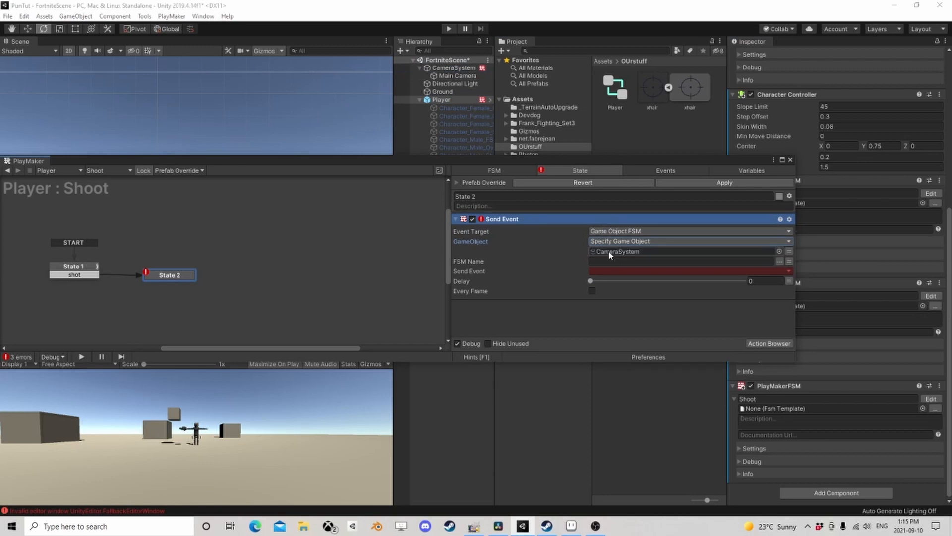
click(780, 261)
click(802, 269)
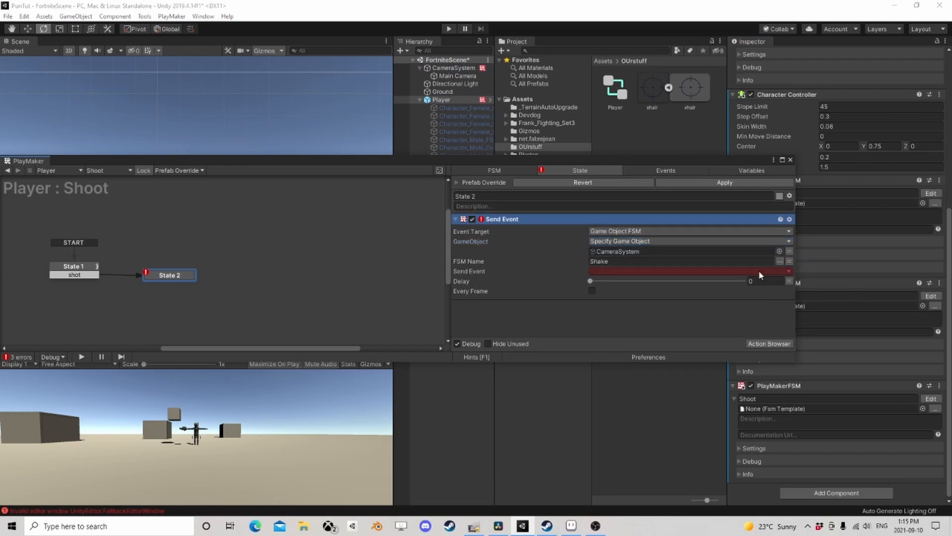
click(640, 271)
click(642, 293)
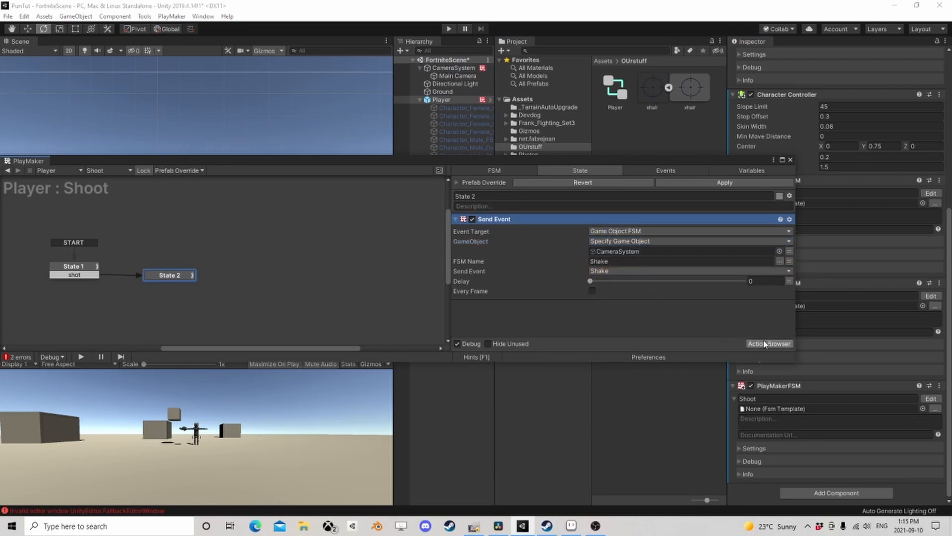
- Add a Set Event Data action to State 2 and place it first, above Send Event
click(765, 343)
text(set eve)
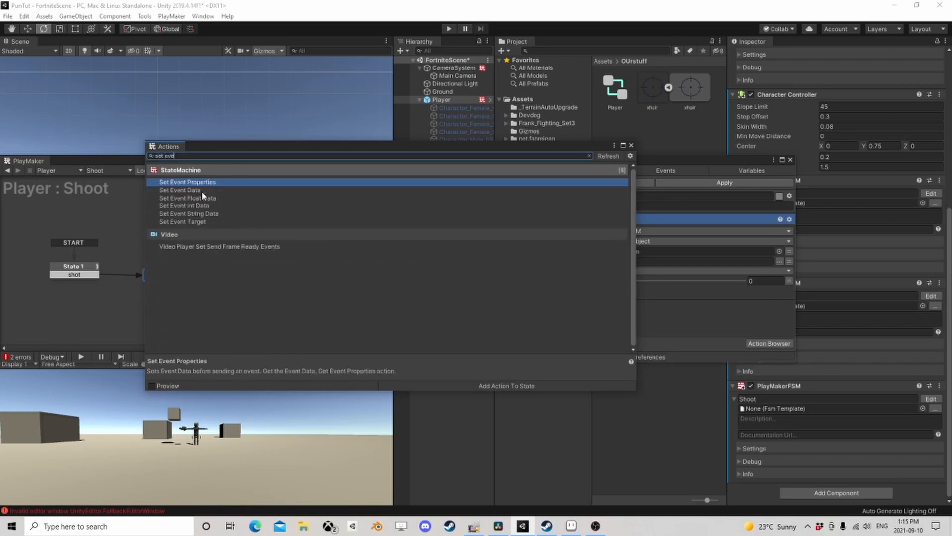
double_click(202, 191)
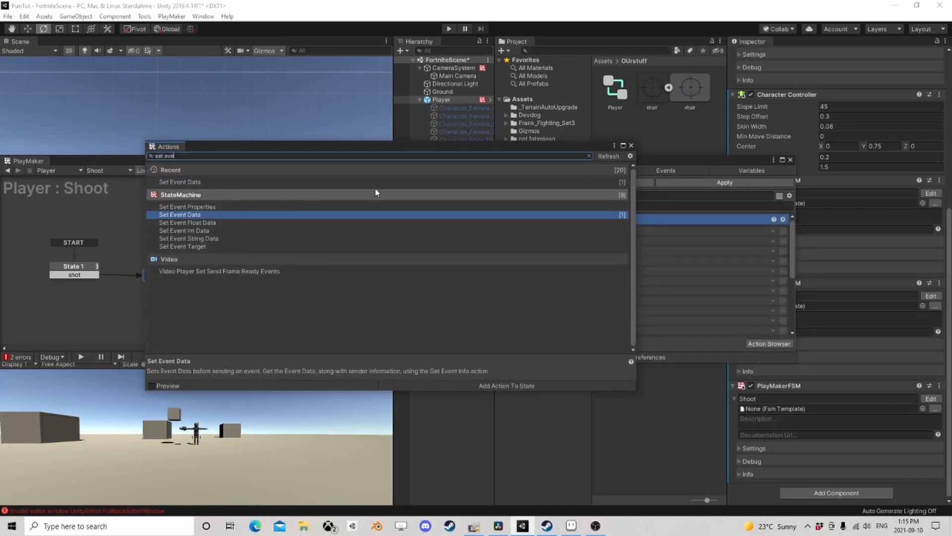
click(629, 146)
right_click(510, 219)
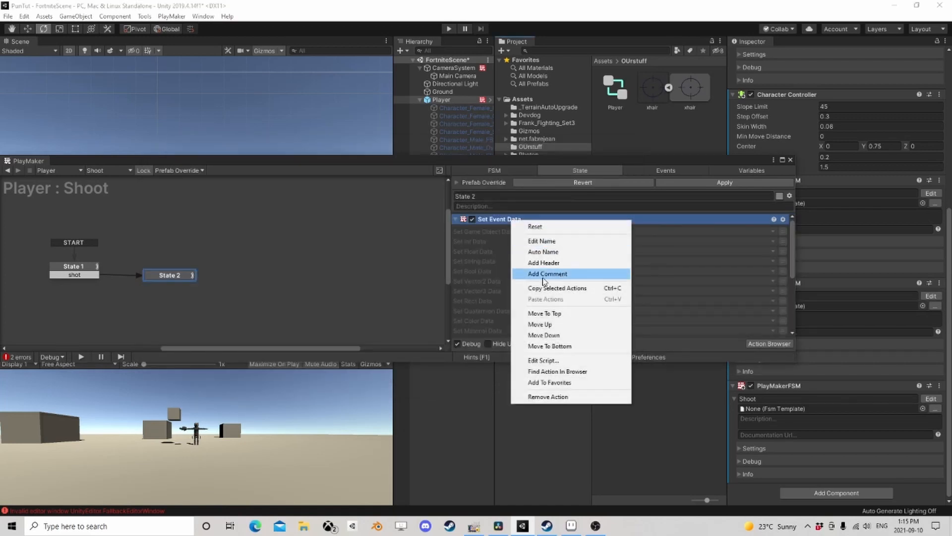
click(556, 315)
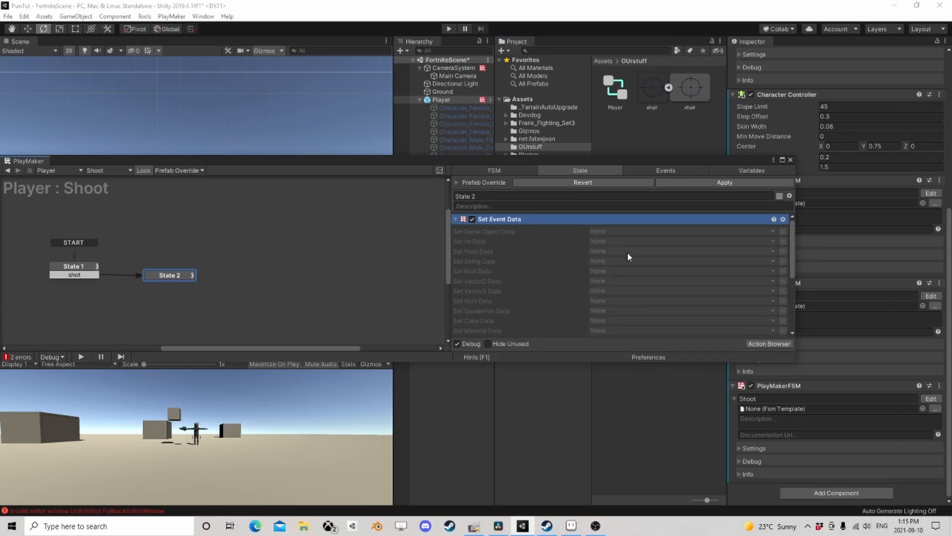
- Assign a new variable named How Long to Set Int Data in the Set Event Data action
click(783, 241)
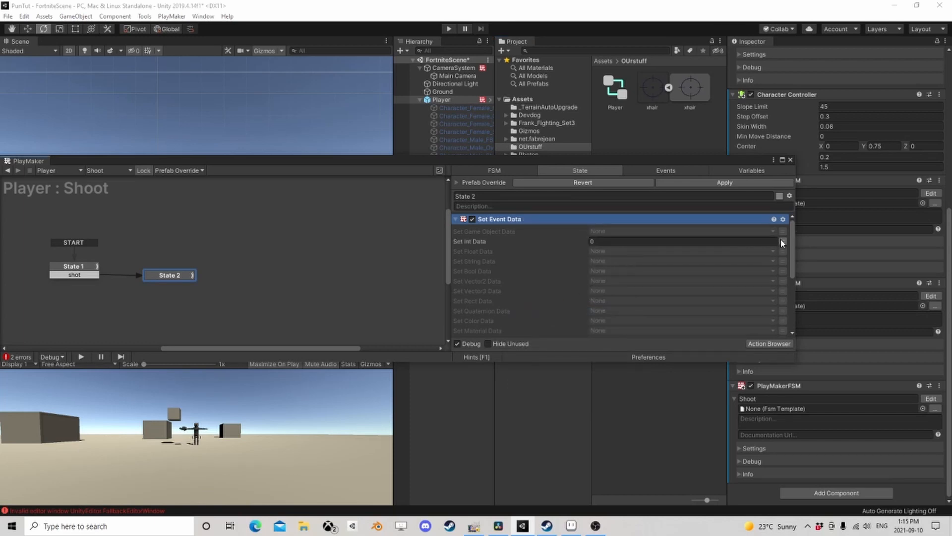
click(783, 241)
click(729, 241)
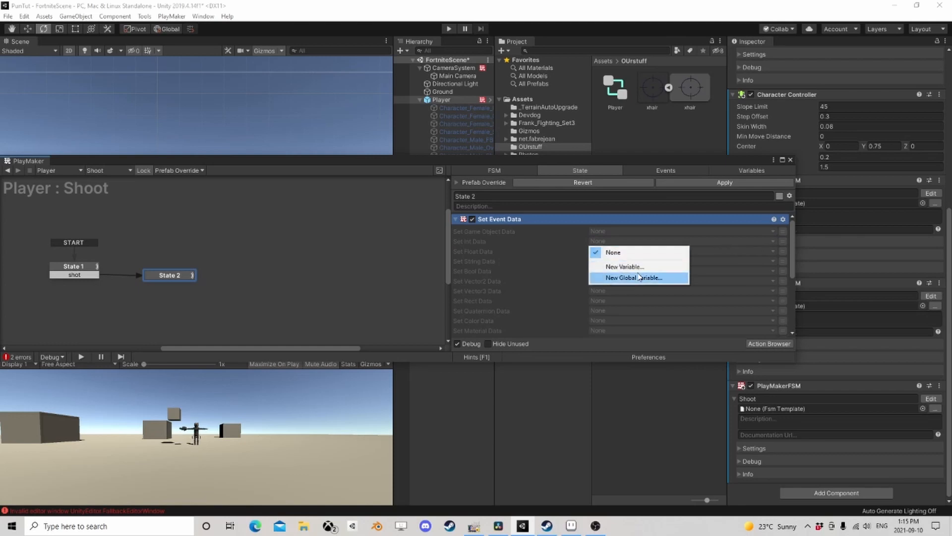
click(635, 267)
text(H)
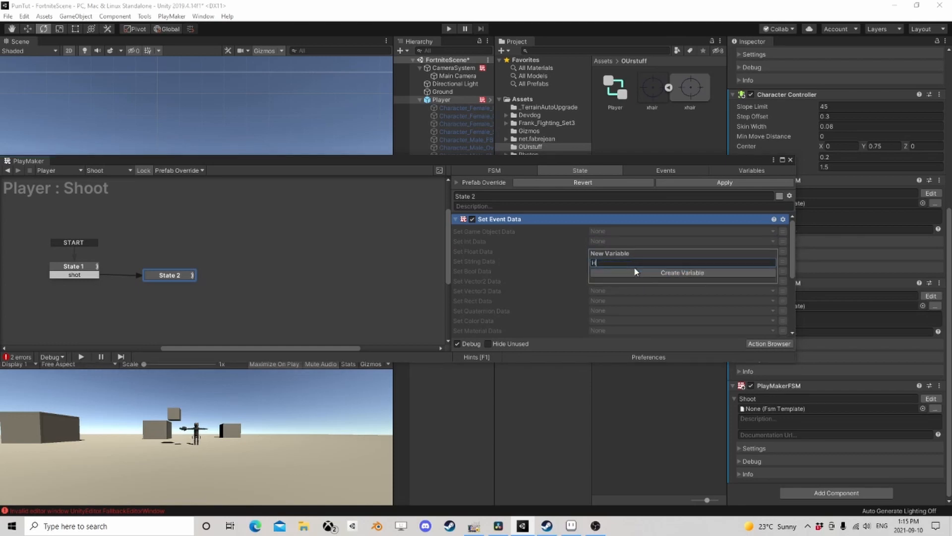
text(ow L)
click(634, 272)
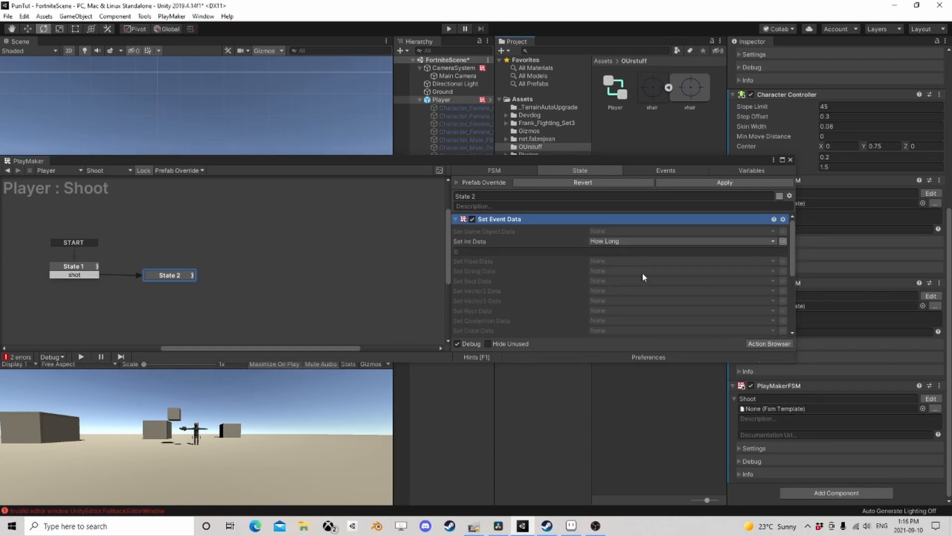
- Assign a new variable named How MUch to Set Float Data in the Set Event Data action
scroll(642, 272, down, 3)
scroll(615, 240, up, 3)
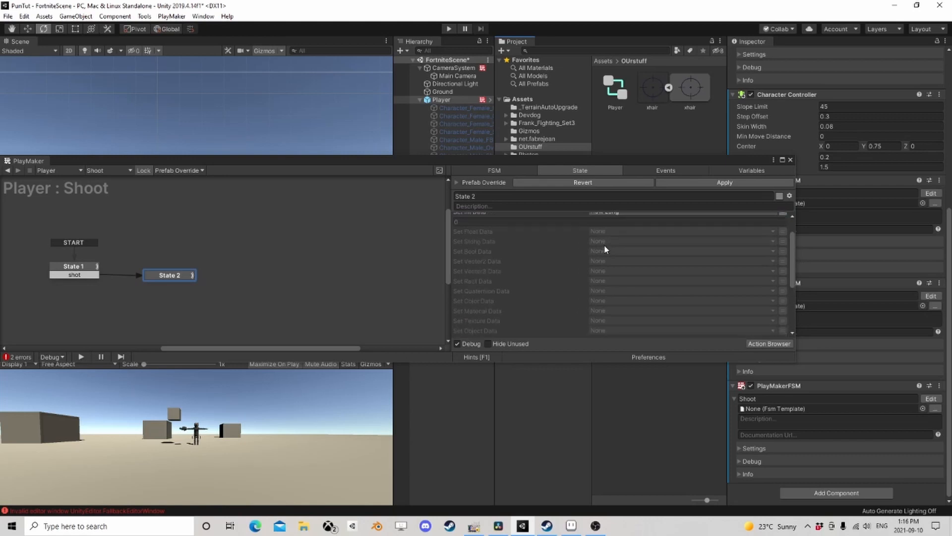
click(614, 232)
click(624, 267)
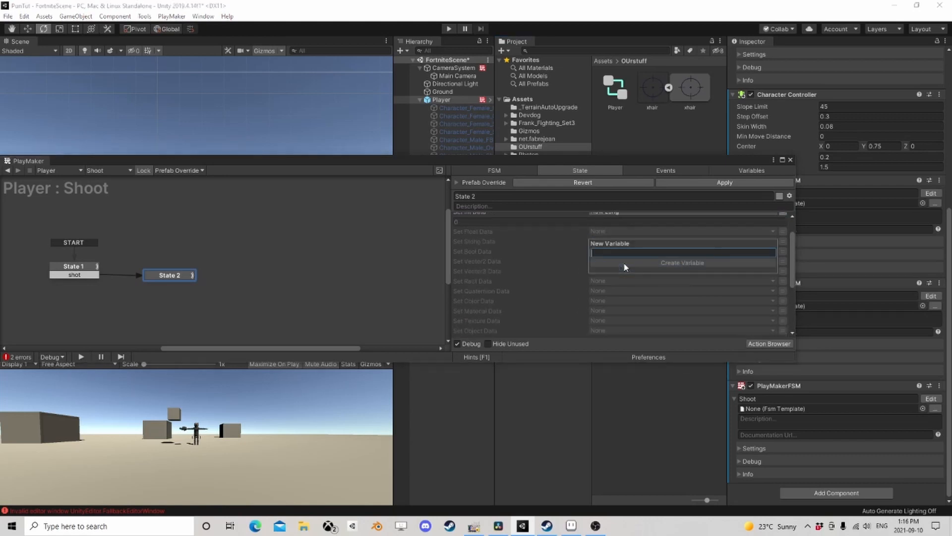
text(How Many)
click(624, 262)
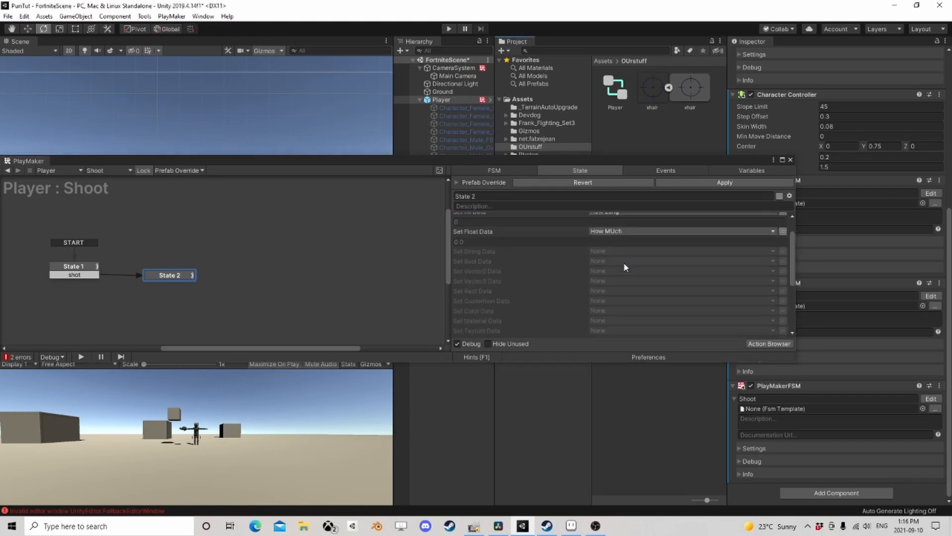
- Give State 2 a FINISHED transition and link it back to State 1
scroll(623, 262, down, 3)
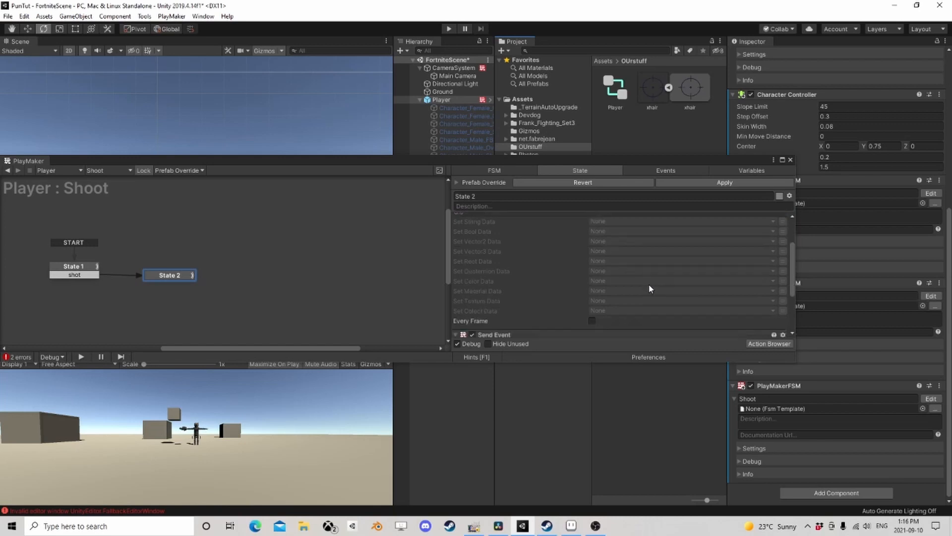
right_click(170, 277)
drag(169, 283, 86, 277)
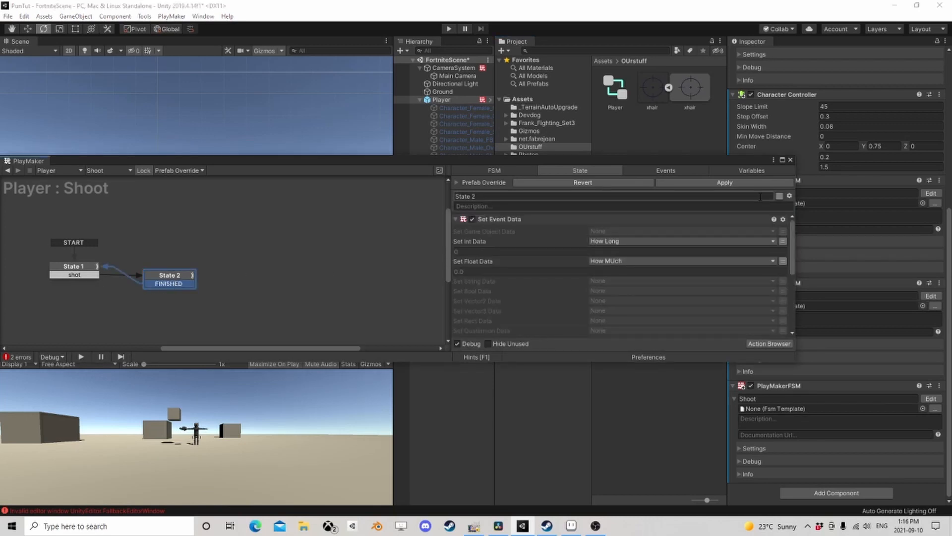
- Mark the How Long and How MUch variables as inputs and close the PlayMaker editor
click(751, 170)
click(475, 217)
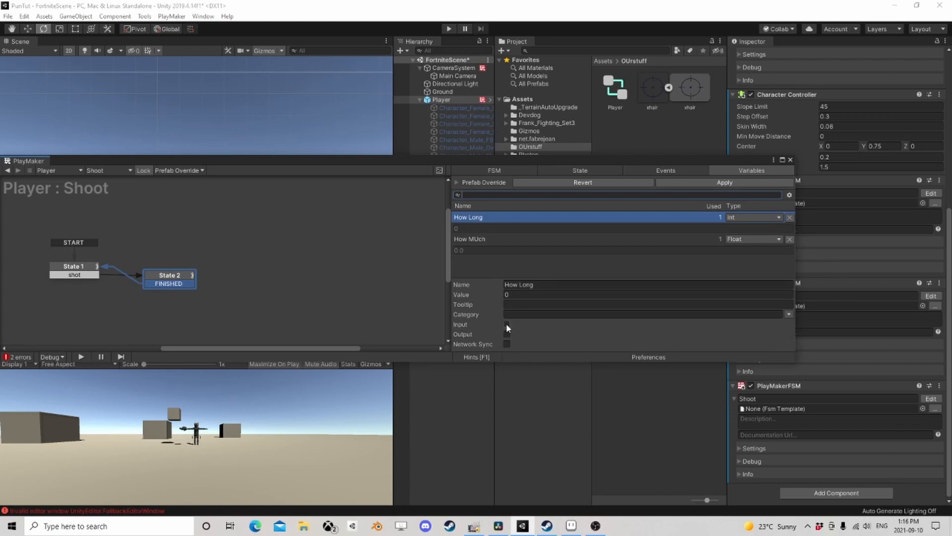
click(506, 324)
click(477, 218)
click(507, 324)
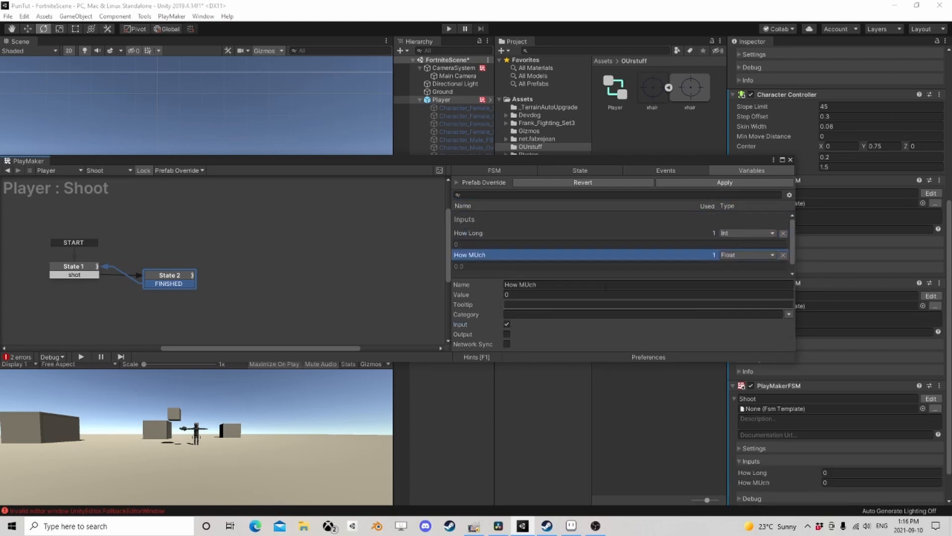
click(790, 160)
- Set the Shoot FSM's How Long input to 20 and How MUch to 1, and run the game
scroll(843, 308, down, 2)
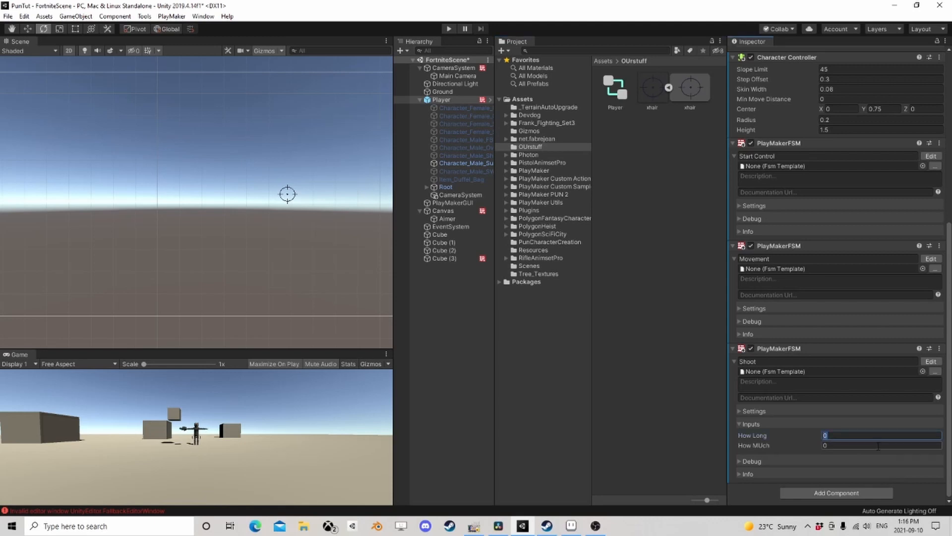
text(20)
click(449, 30)
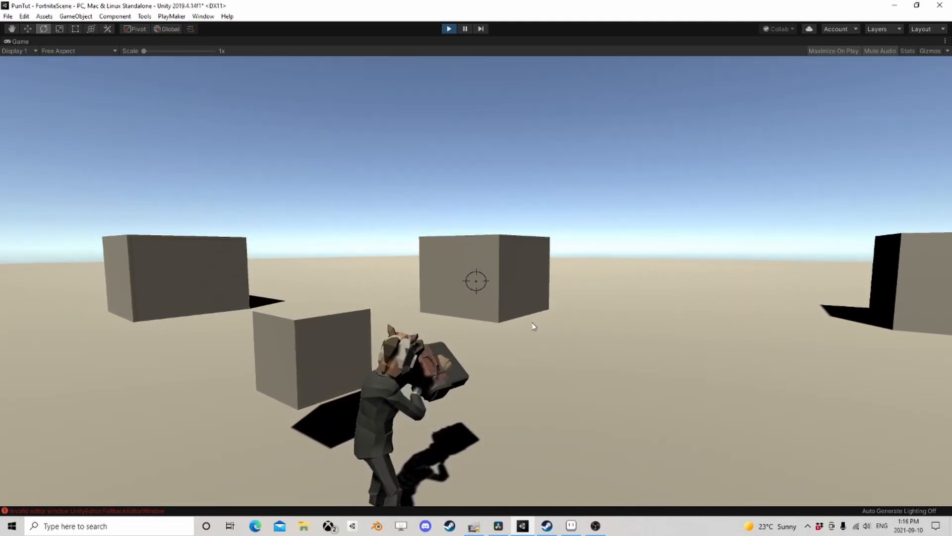
- Pause the game to try How MUch at 0.3 in the Shoot FSM, resume the test and stop play mode
click(465, 29)
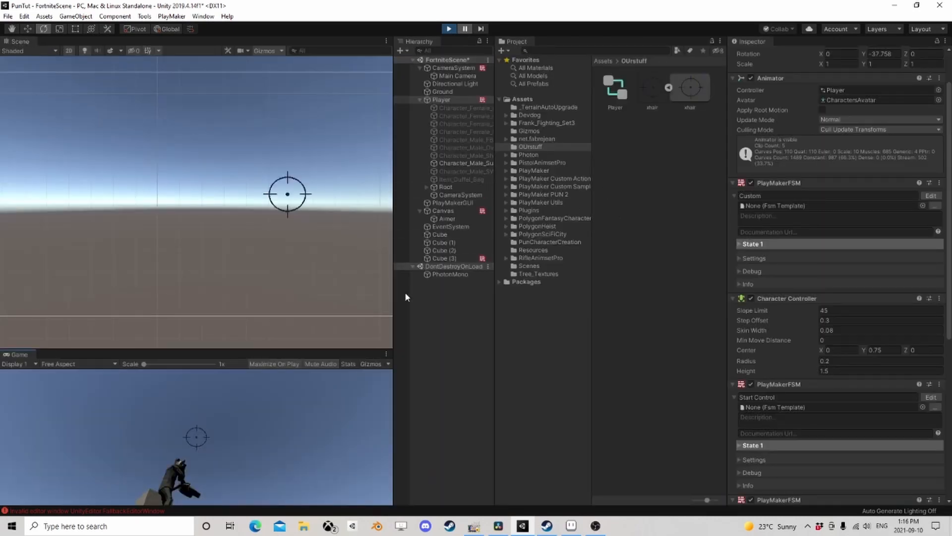
scroll(826, 388, down, 5)
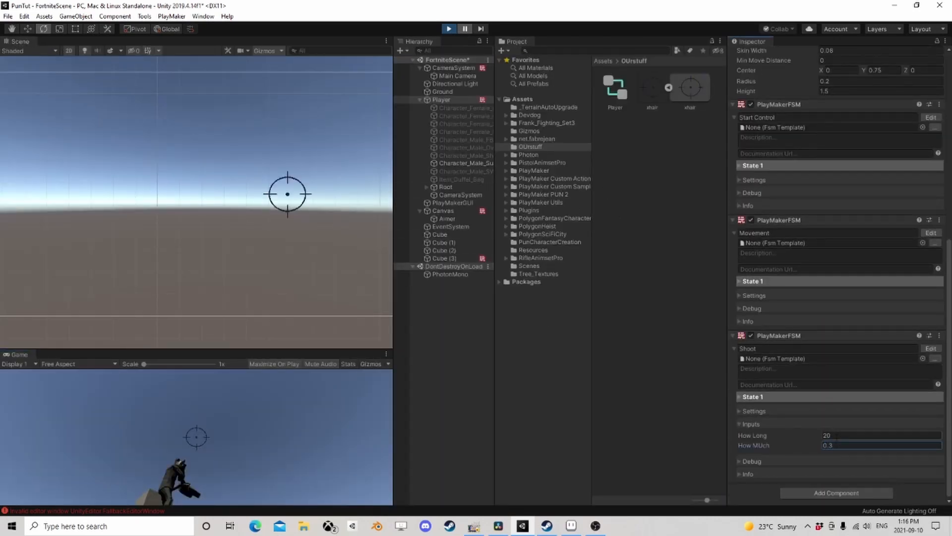
click(836, 436)
click(465, 29)
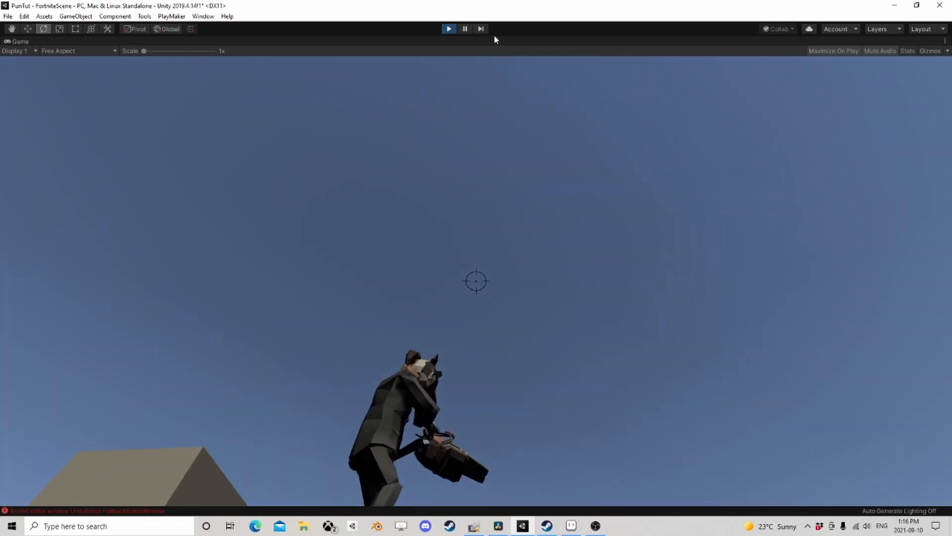
click(448, 29)
- Try the Shoot FSM's inputs at How Long 30 and How MUch 0.2 in a play-mode run
scroll(842, 419, down, 6)
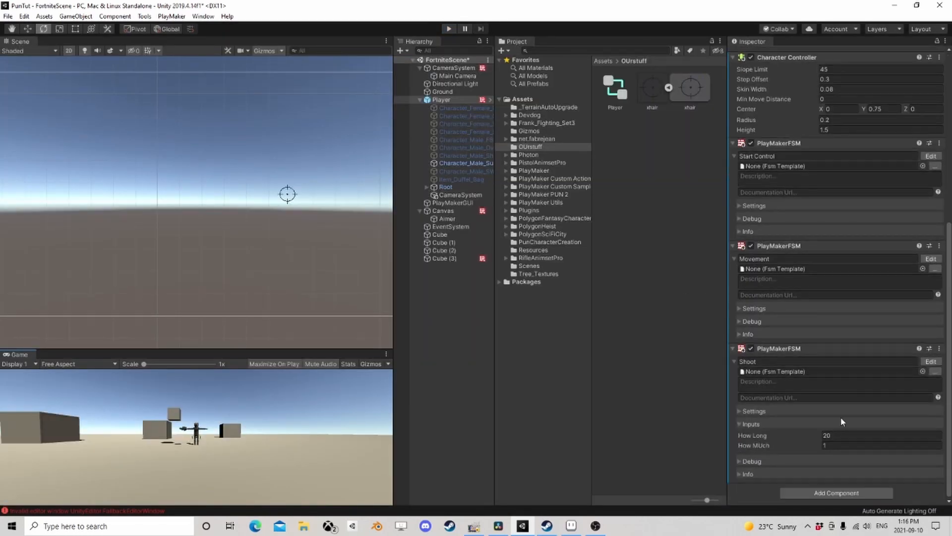
click(849, 436)
text(30)
click(831, 445)
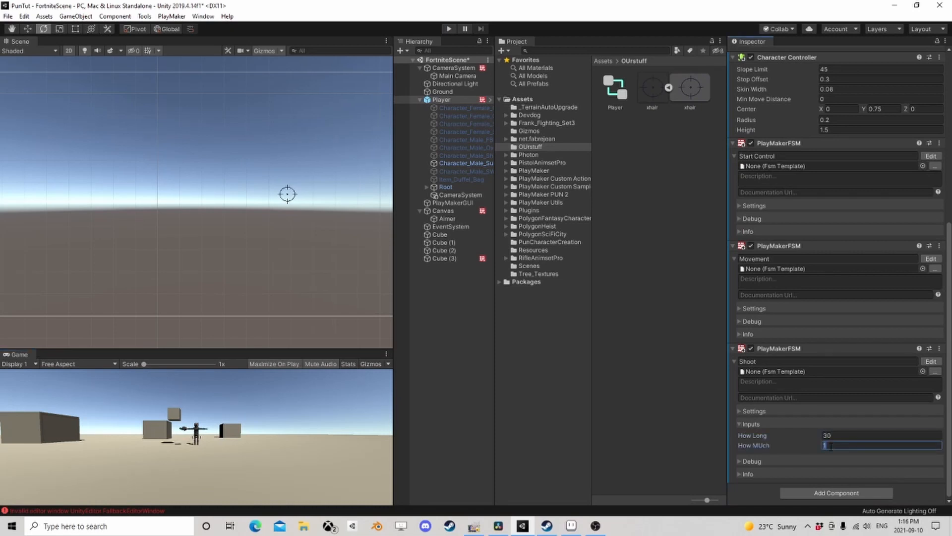
click(448, 29)
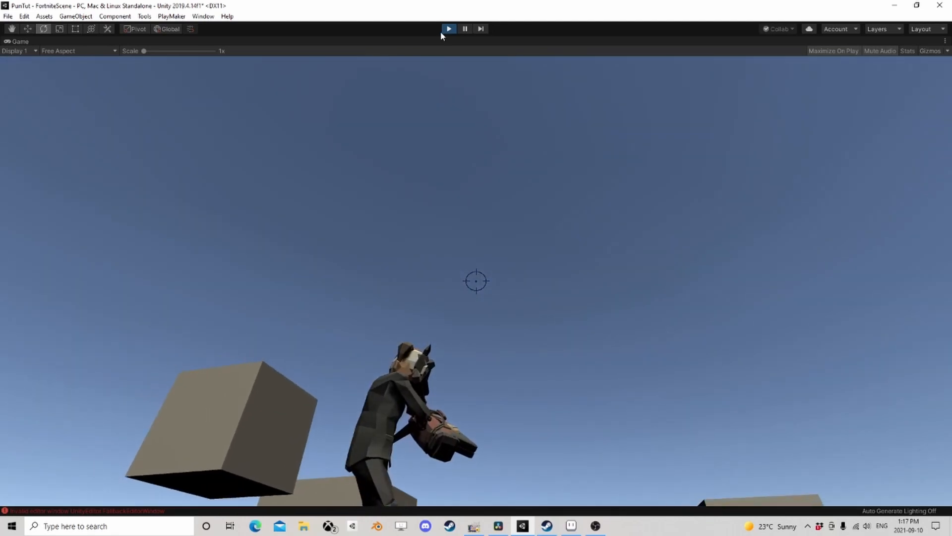
click(446, 29)
- Set the Shoot FSM's How MUch input to 0.1 and How Long to 25, and test the shake in two play-mode runs
scroll(832, 339, down, 5)
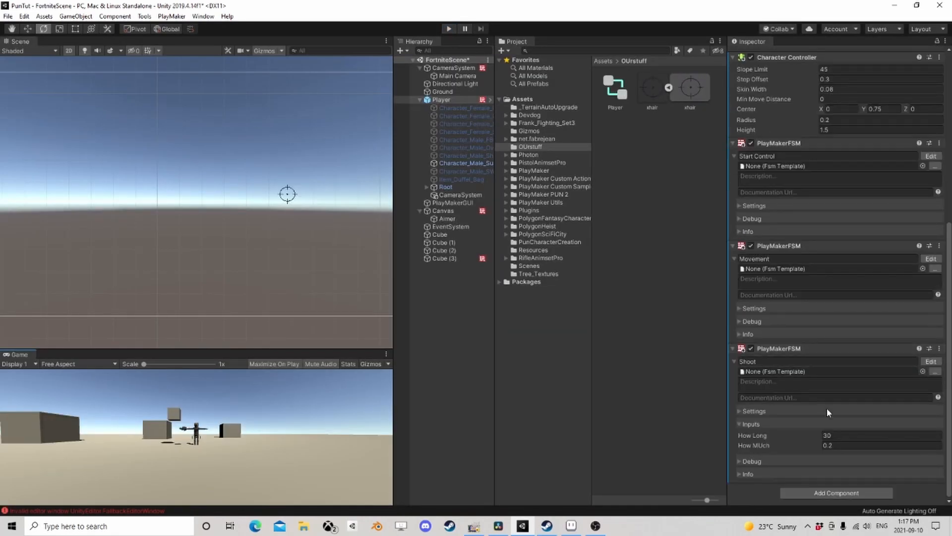
click(838, 445)
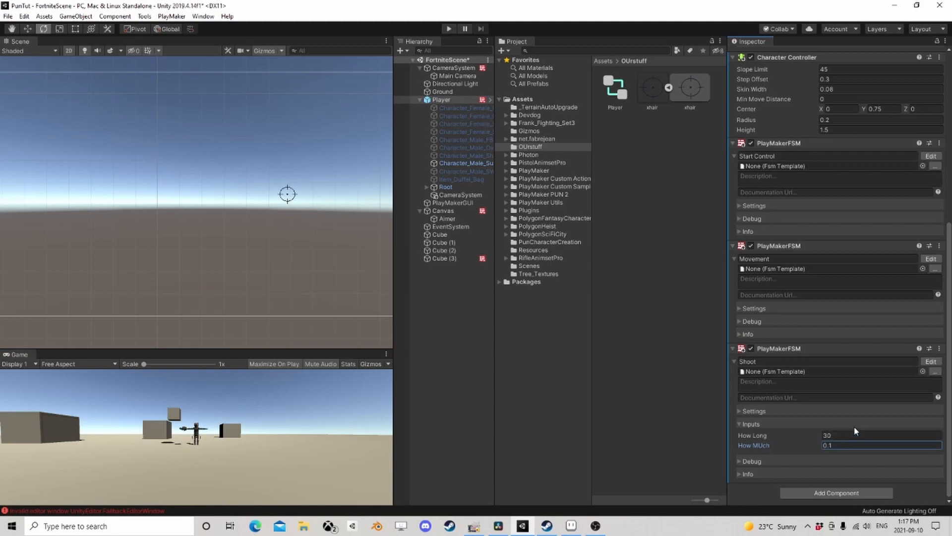
click(844, 435)
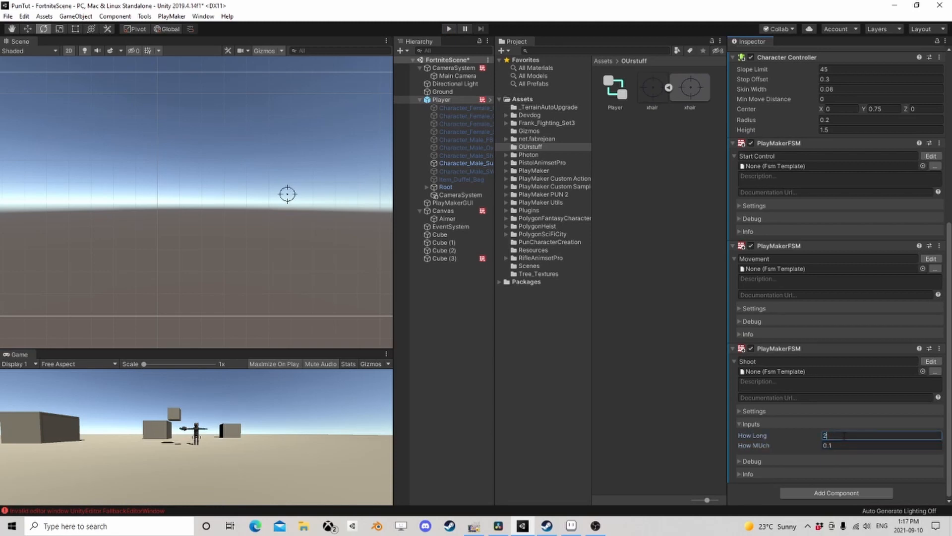
click(449, 29)
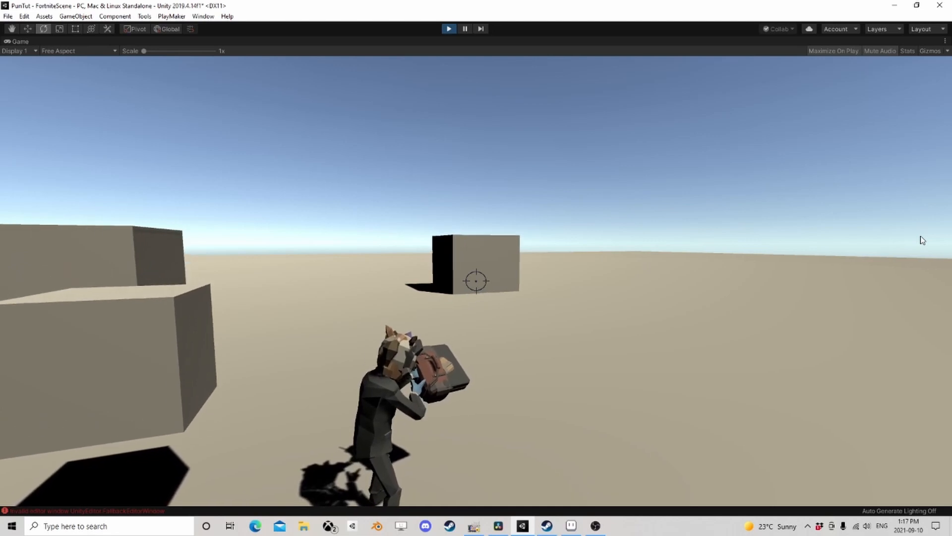
key(ctrl+p)
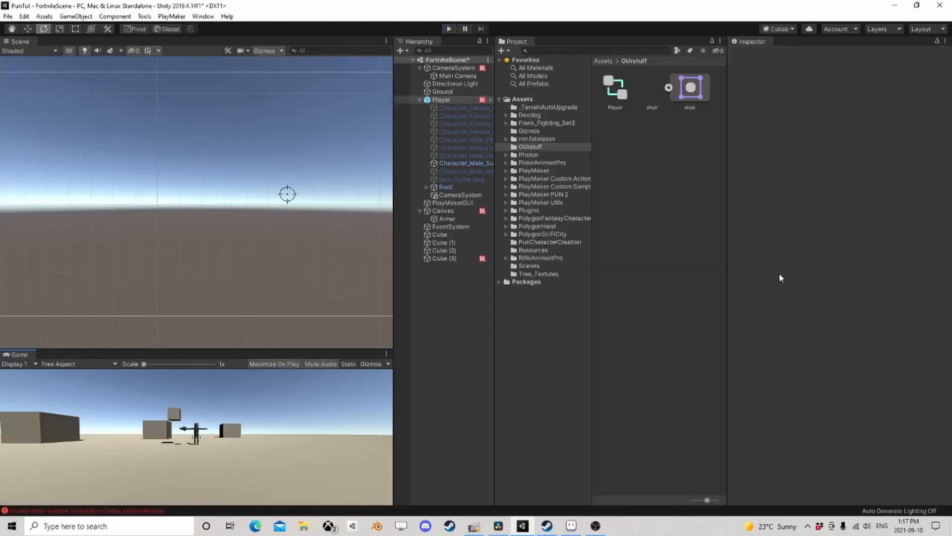
click(838, 445)
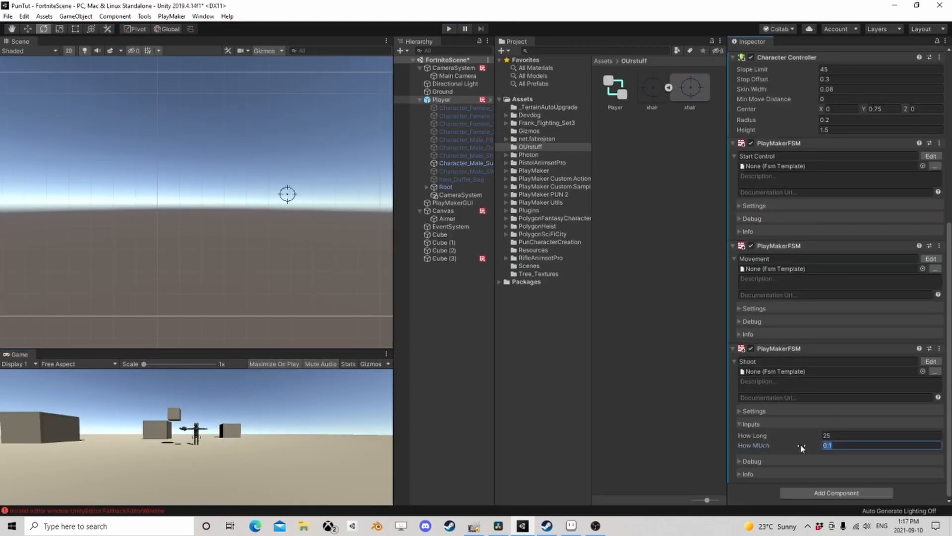
click(450, 29)
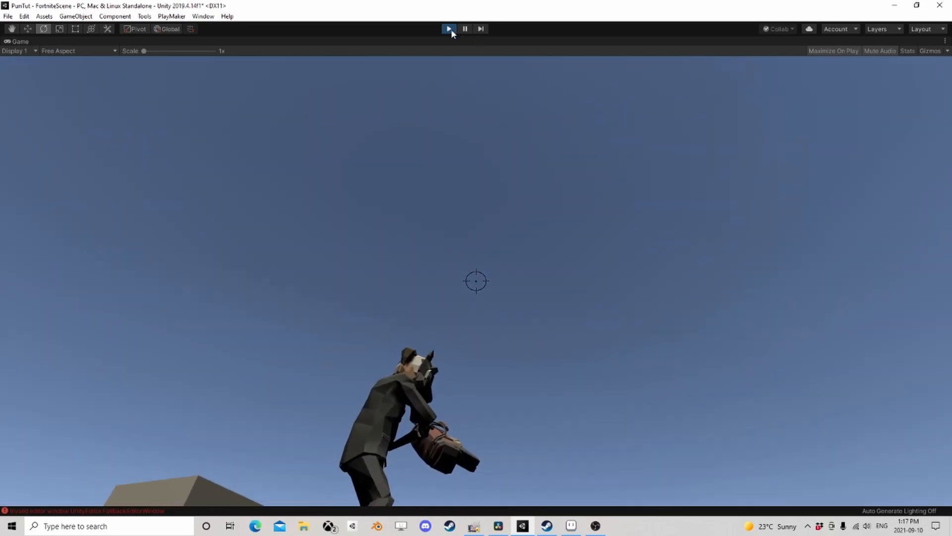
click(449, 29)
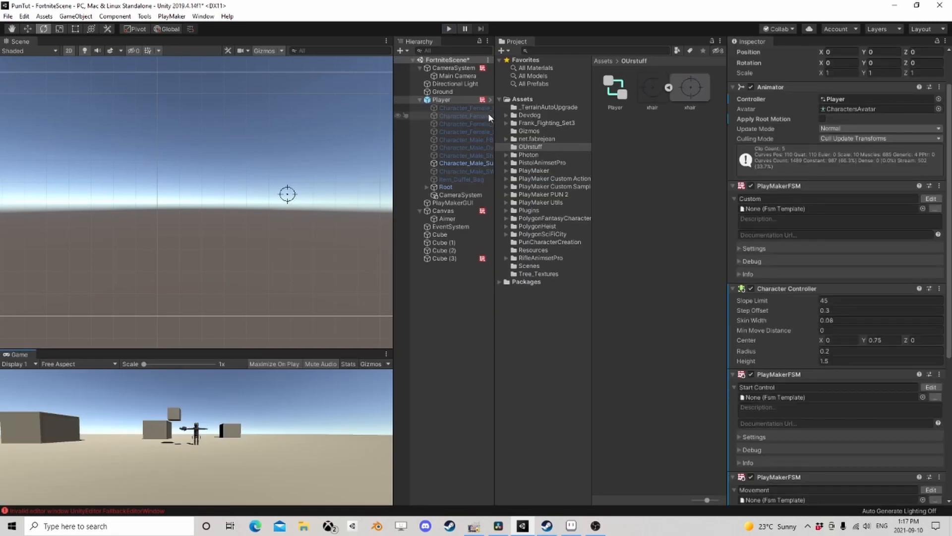
- Collapse the Player hierarchy, add a PlayMakerFSM component to the Canvas's Aimer object and name it Shoot
click(420, 100)
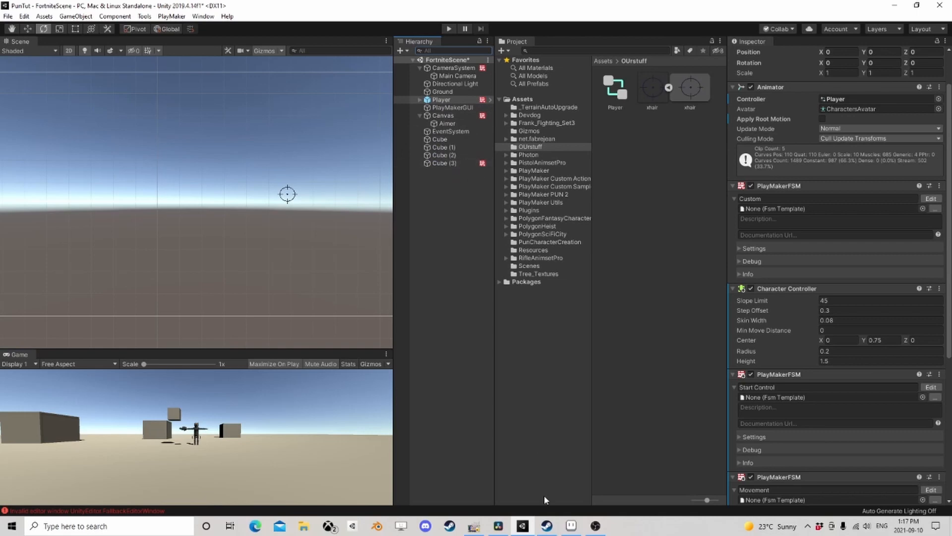
click(580, 526)
right_drag(255, 182, 307, 194)
click(455, 124)
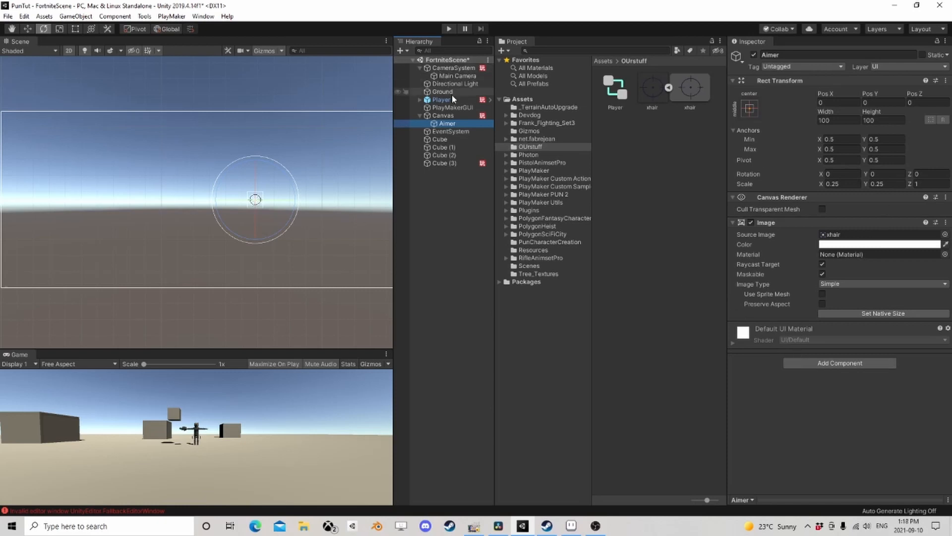
click(831, 363)
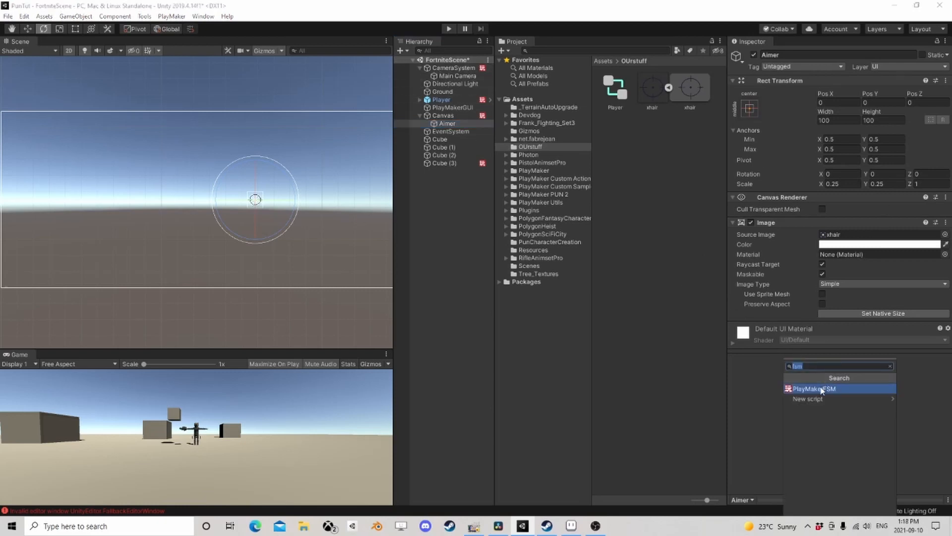
click(824, 388)
click(758, 341)
double_click(756, 339)
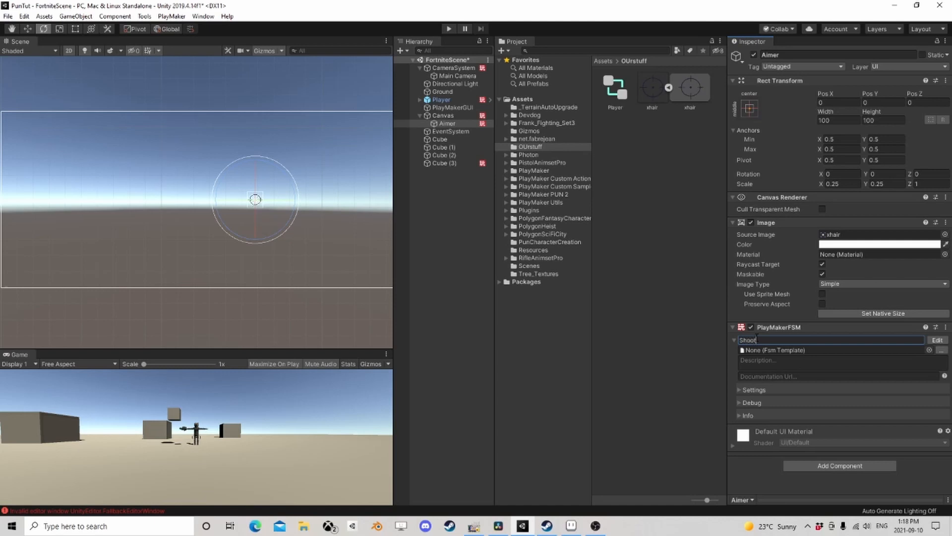
- Open the Aimer's Shoot FSM for editing and add a second state triggered by a Shake global transition
click(937, 339)
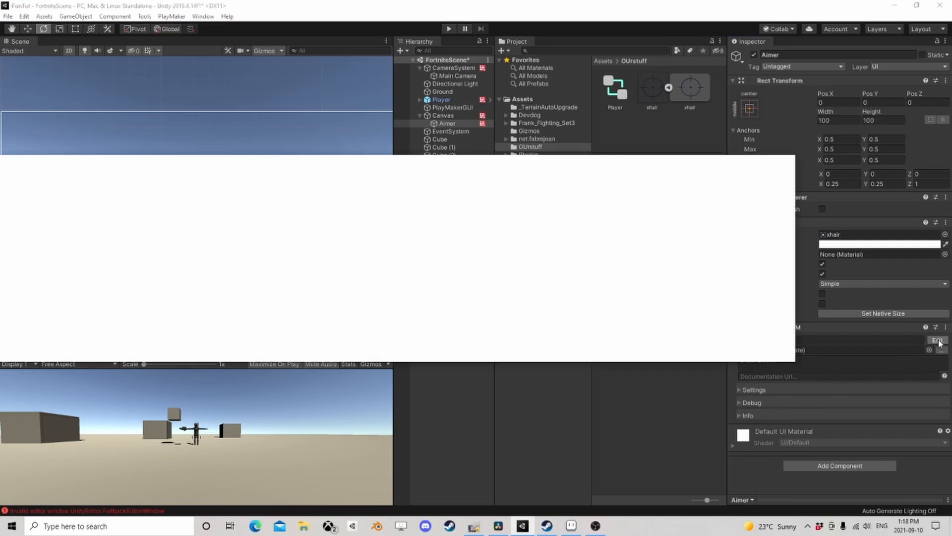
right_click(198, 247)
click(211, 253)
right_click(222, 250)
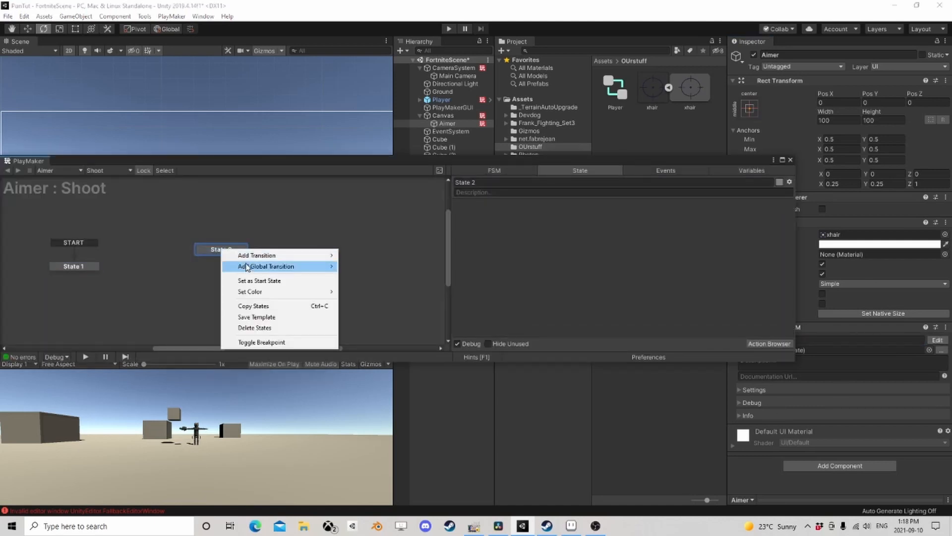
mouse_move(268, 266)
mouse_move(404, 277)
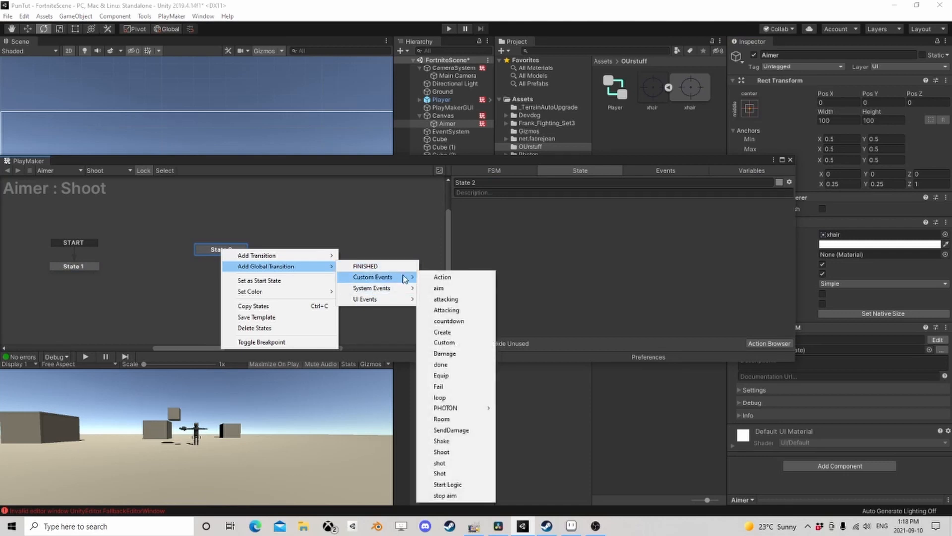
click(460, 441)
drag(227, 250, 224, 268)
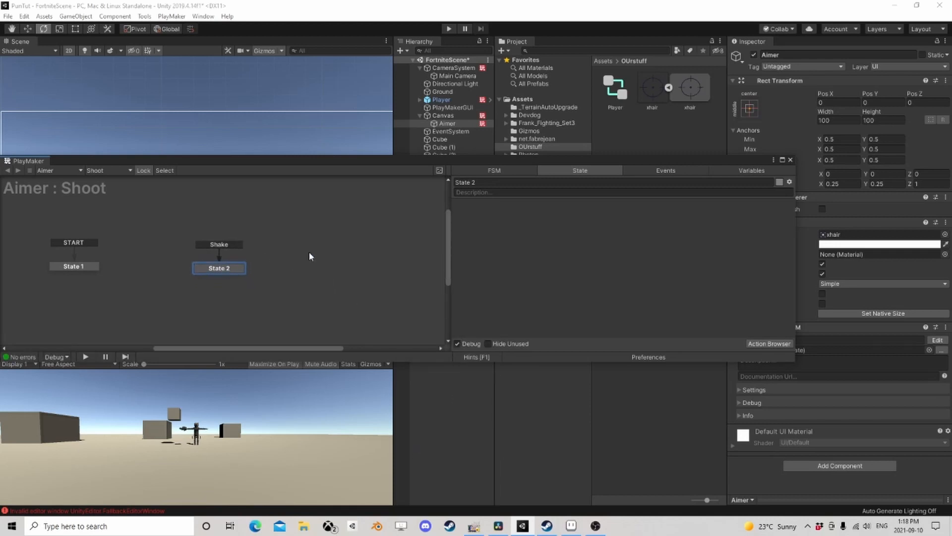
- Add Tween Punch and Tween Scale actions to State 2 and close the action browser
click(769, 344)
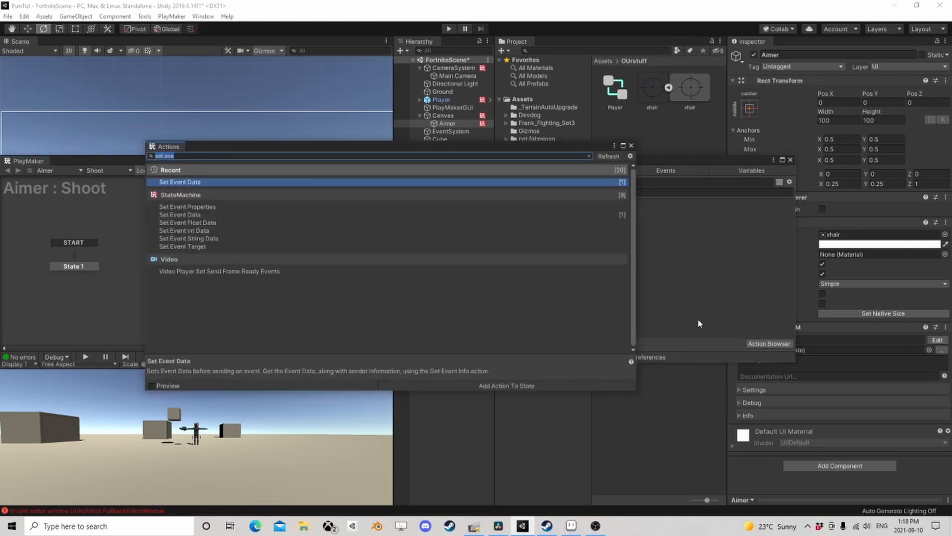
key(BackSpace)
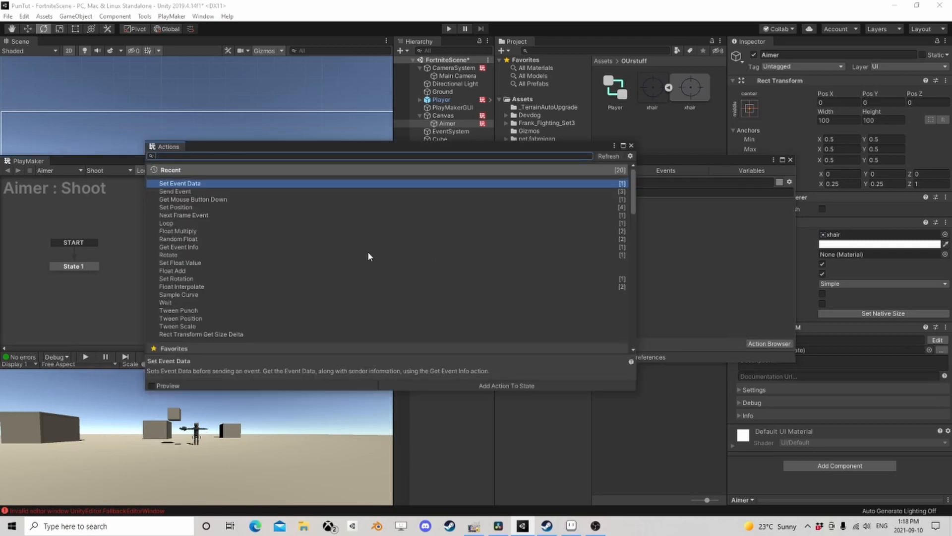
scroll(282, 243, down, 3)
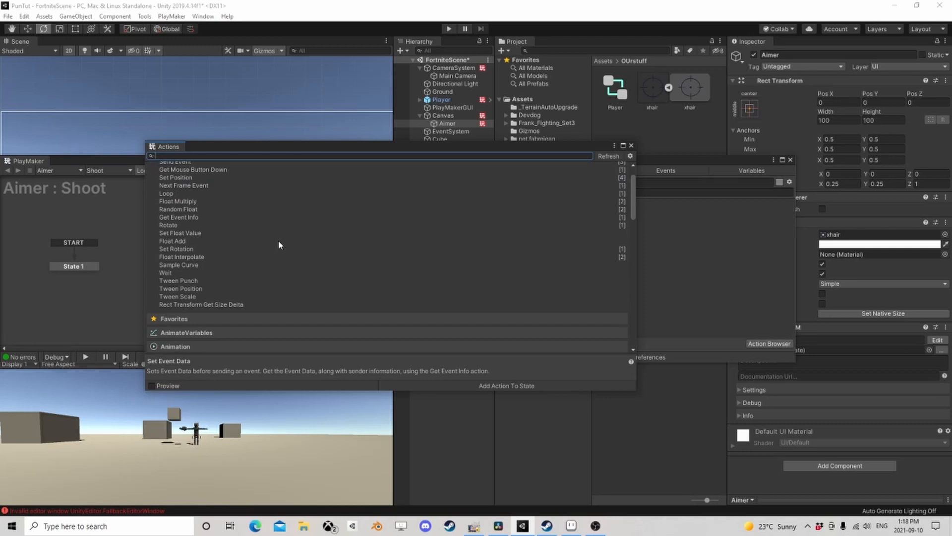
click(191, 280)
double_click(190, 281)
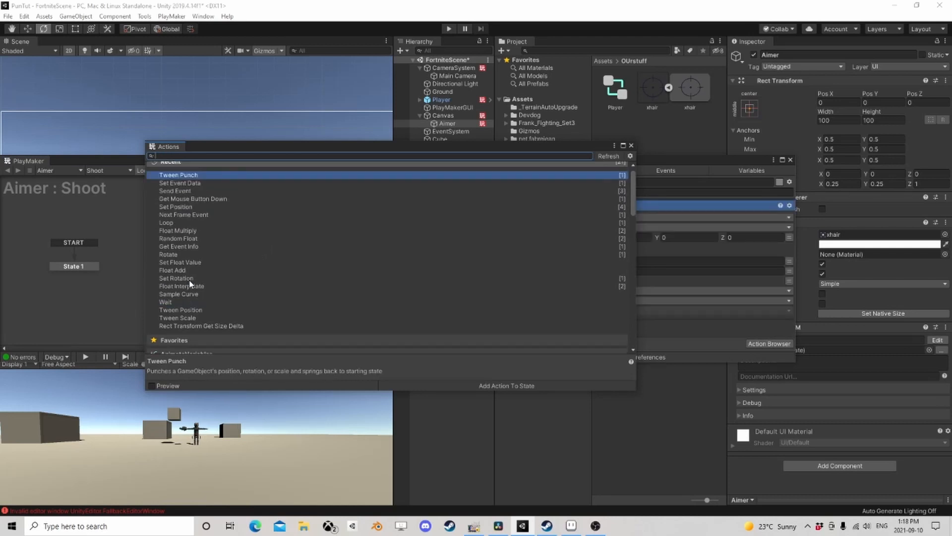
scroll(214, 292, down, 3)
double_click(179, 288)
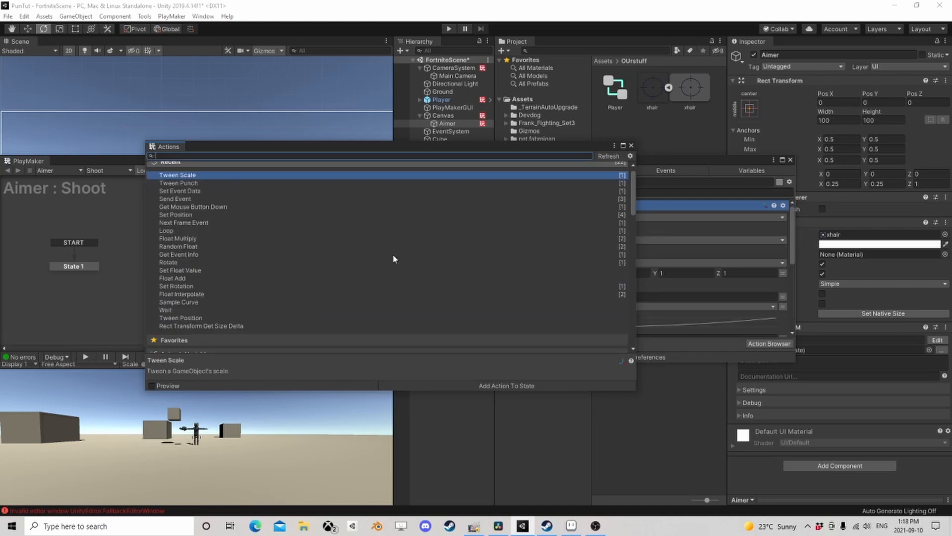
click(629, 146)
- Delete the Tween Punch action from State 2
scroll(545, 253, down, 3)
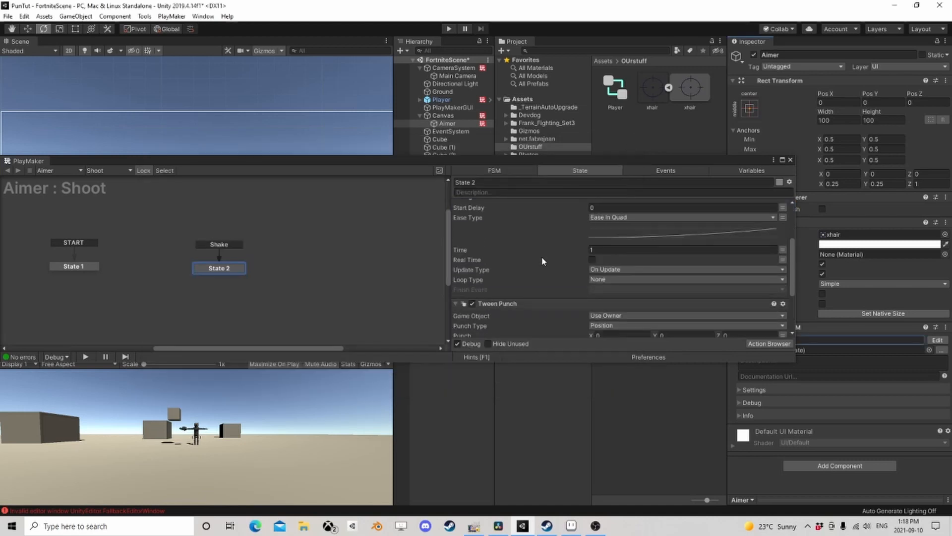
click(507, 304)
key(Delete)
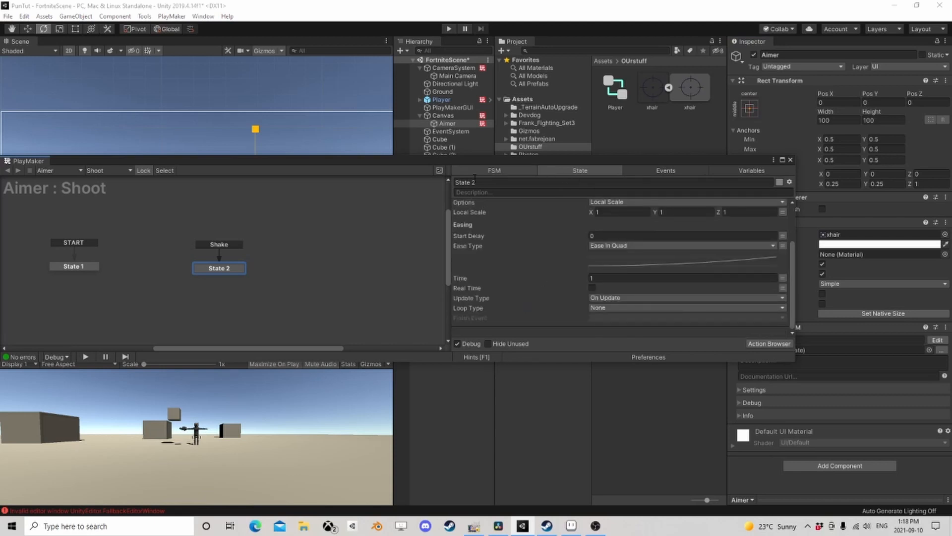
- Set the Tween Scale action's target option to Add To Scale, with 0.05 on X and Y
click(626, 212)
scroll(630, 221, up, 3)
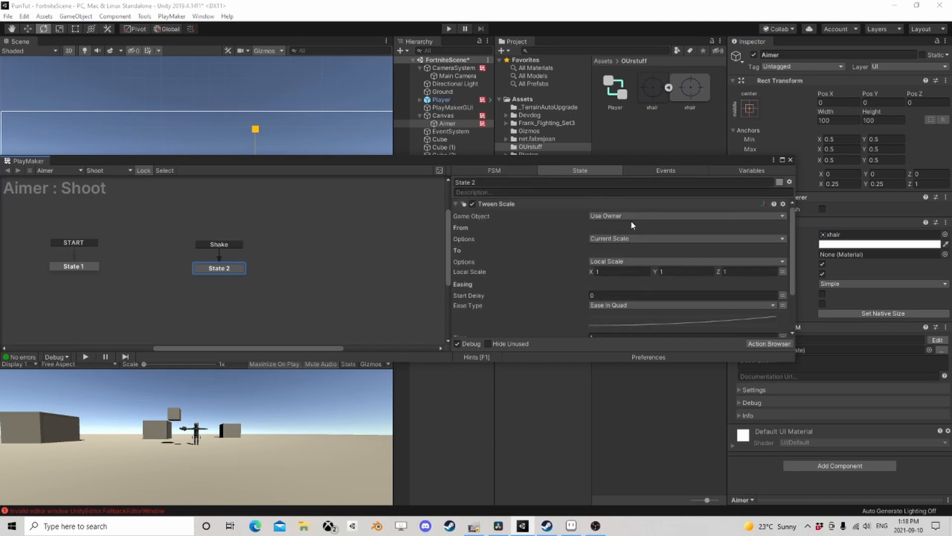
click(612, 262)
click(615, 305)
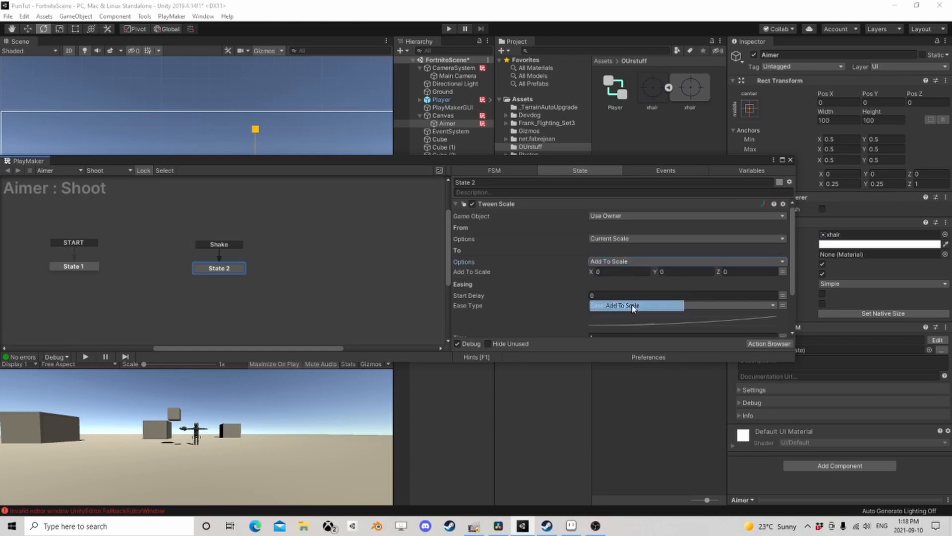
click(614, 272)
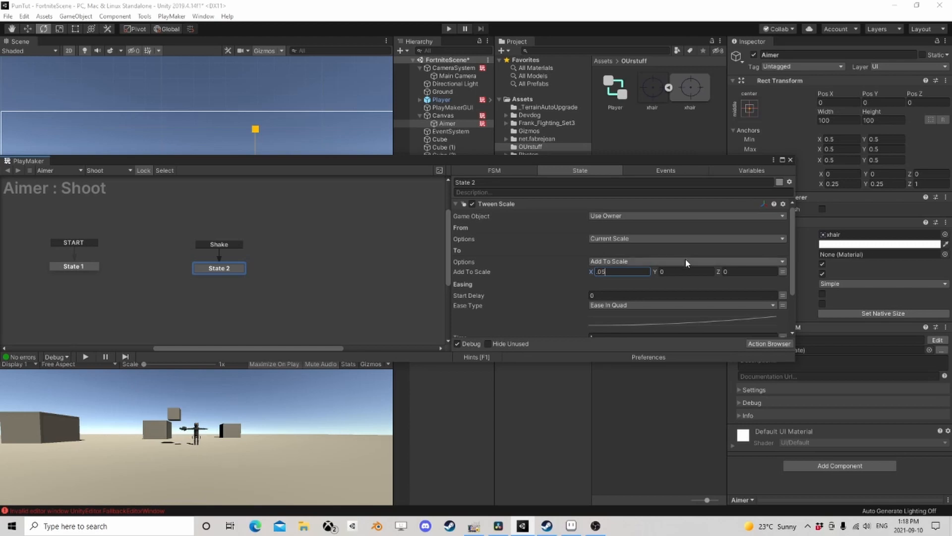
text(.05)
click(682, 271)
- Set the Tween Scale action's ease type to Punch and its time to 0.2
click(619, 306)
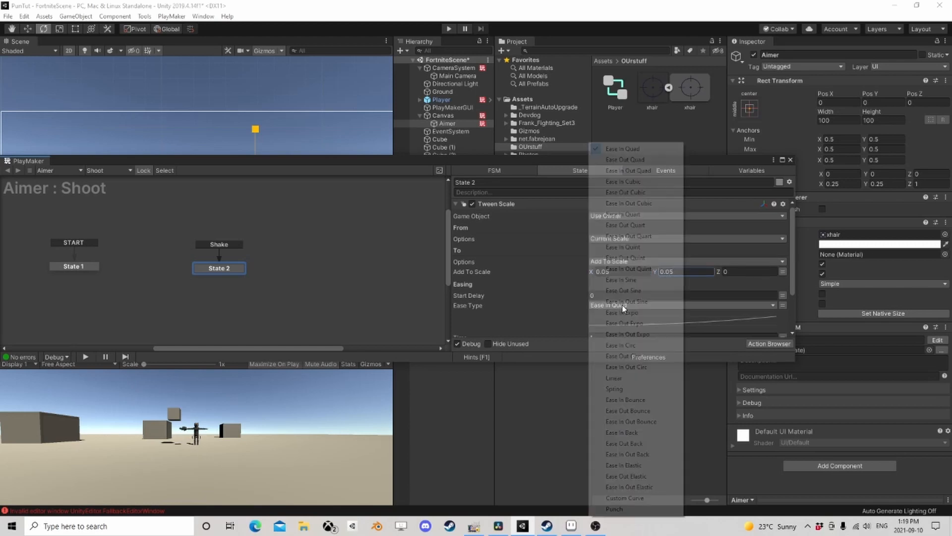
click(628, 508)
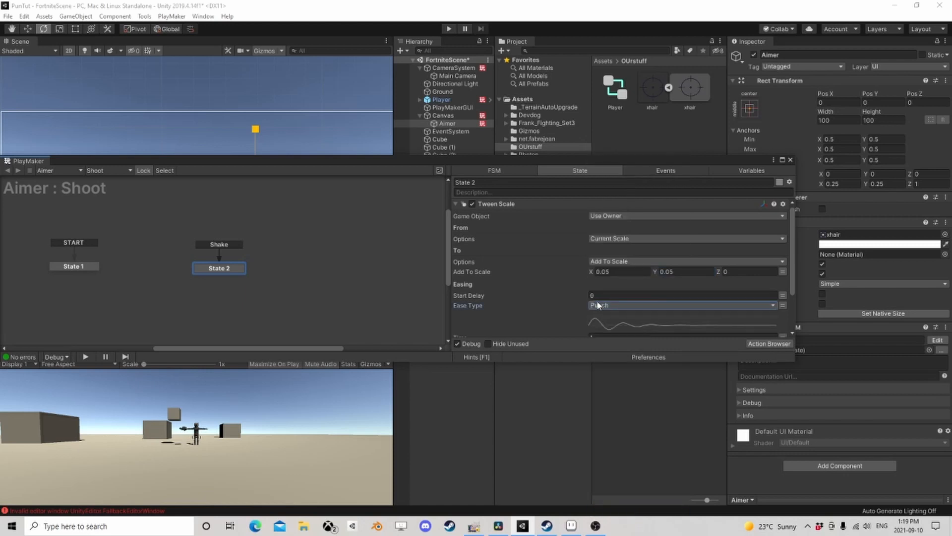
scroll(642, 320, down, 3)
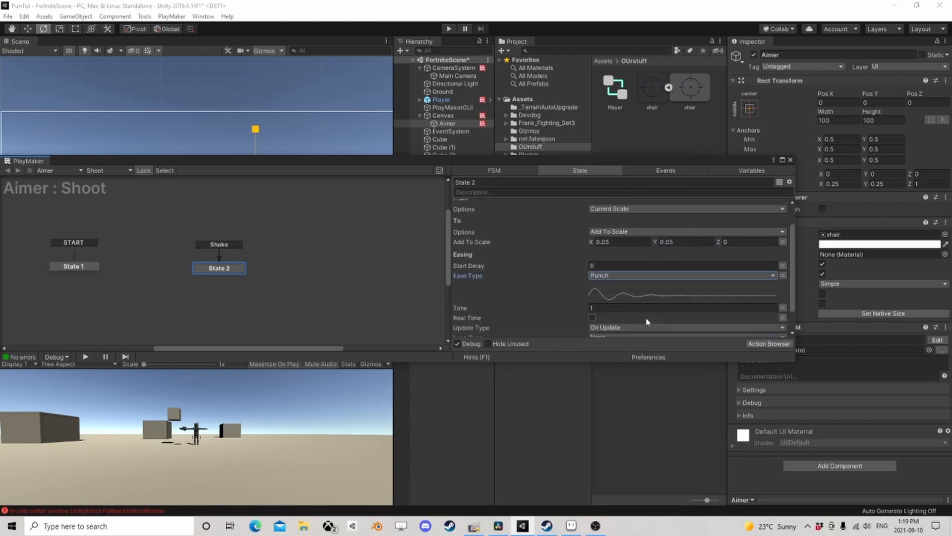
click(648, 308)
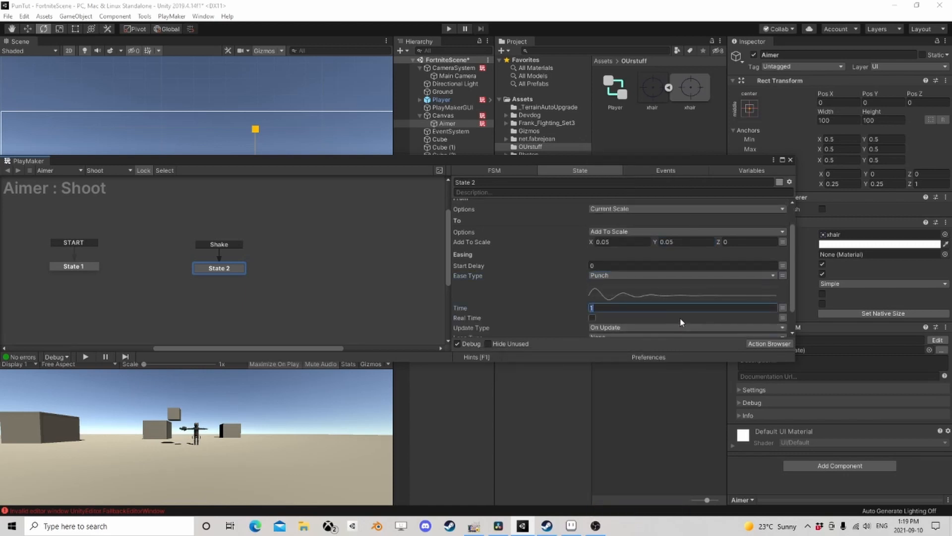
scroll(676, 308, down, 3)
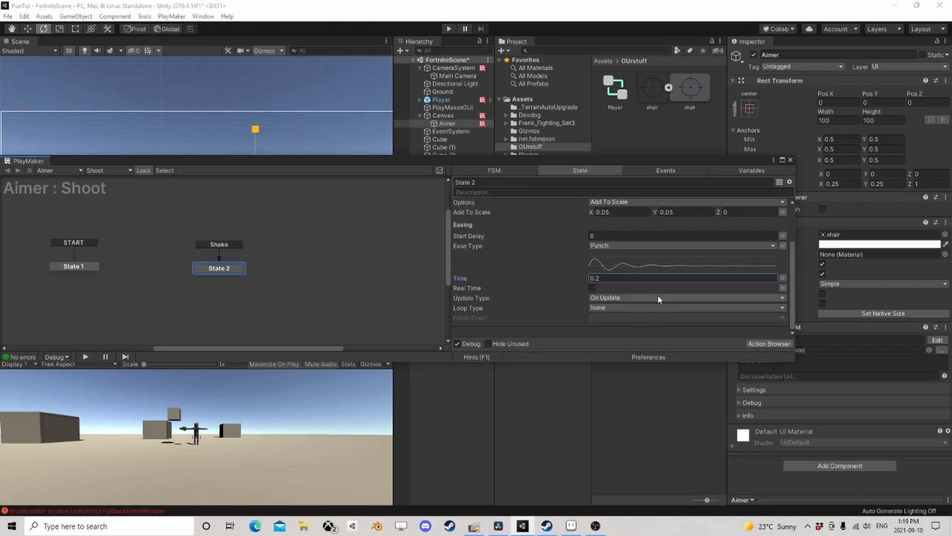
- Create a new event named Done as the finish event of State 2's Tween Scale action
click(603, 320)
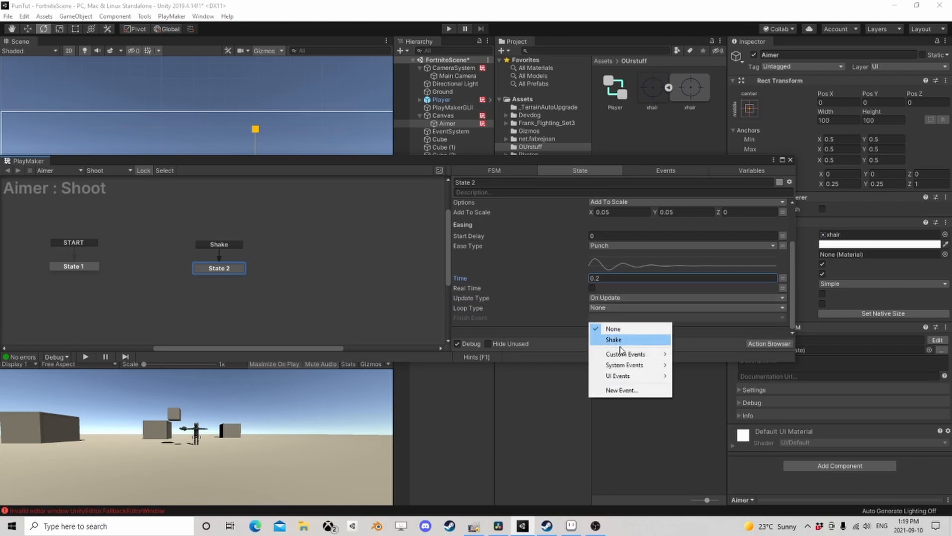
click(621, 389)
text(Done)
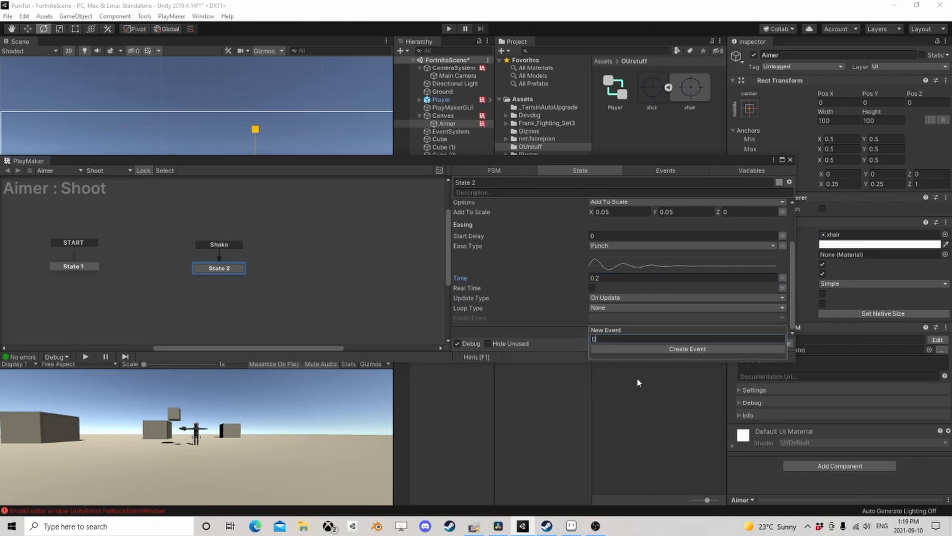
key(Return)
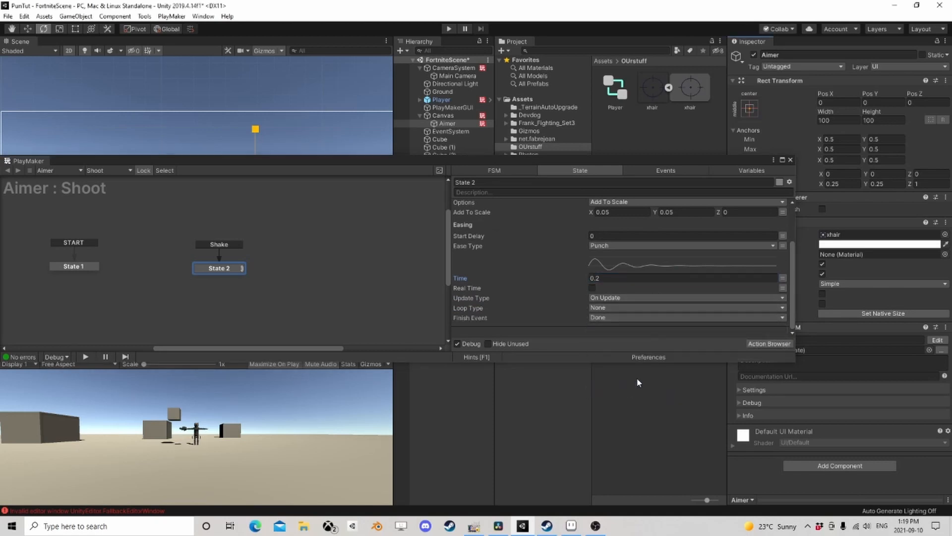
- Add a Done transition to State 2 and link it to a new State 3
right_click(233, 272)
mouse_move(263, 275)
click(367, 271)
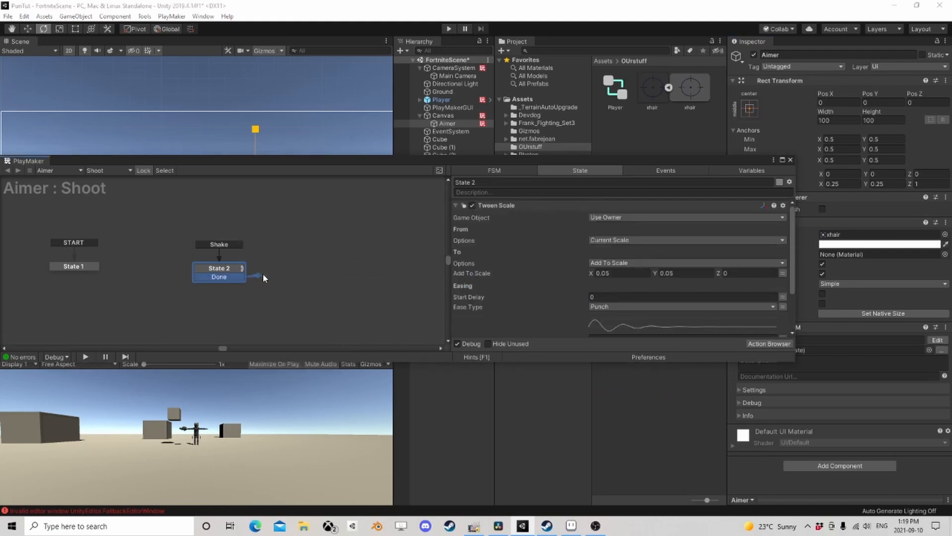
drag(263, 278, 276, 274)
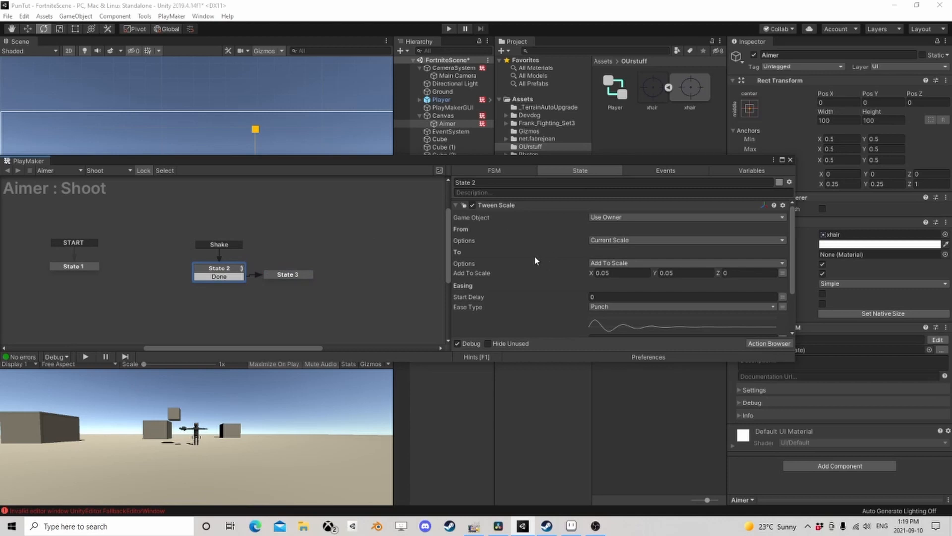
scroll(534, 255, down, 3)
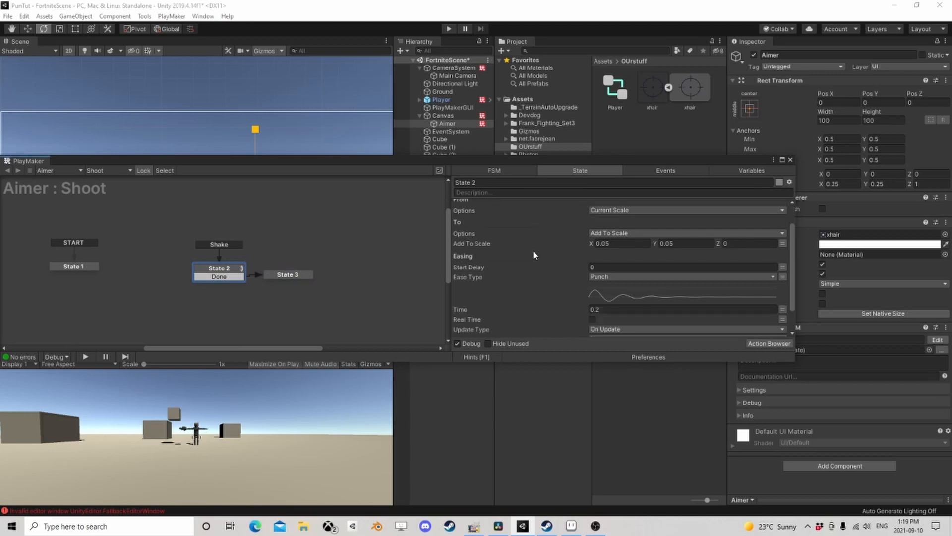
- Add a Wait action to State 3 and close the action browser
click(292, 277)
click(768, 343)
text(wa)
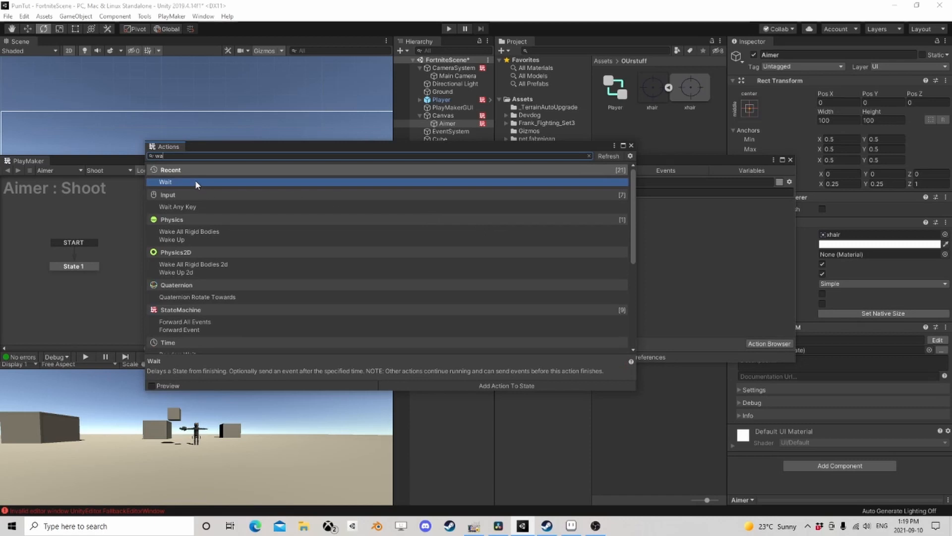
double_click(195, 182)
click(632, 145)
- Set State 3's Wait time to 0.15 and add FINISHED as its finish event
click(632, 217)
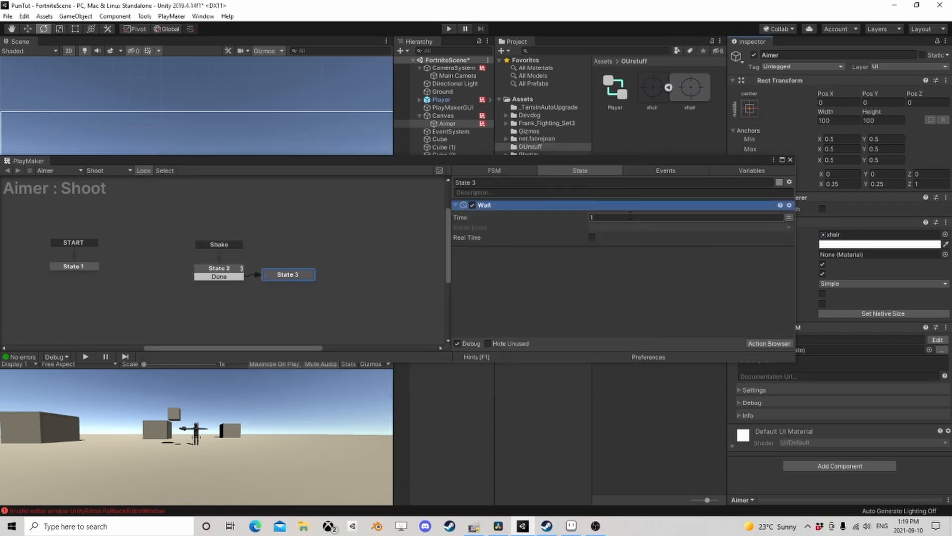
text(.15)
click(620, 227)
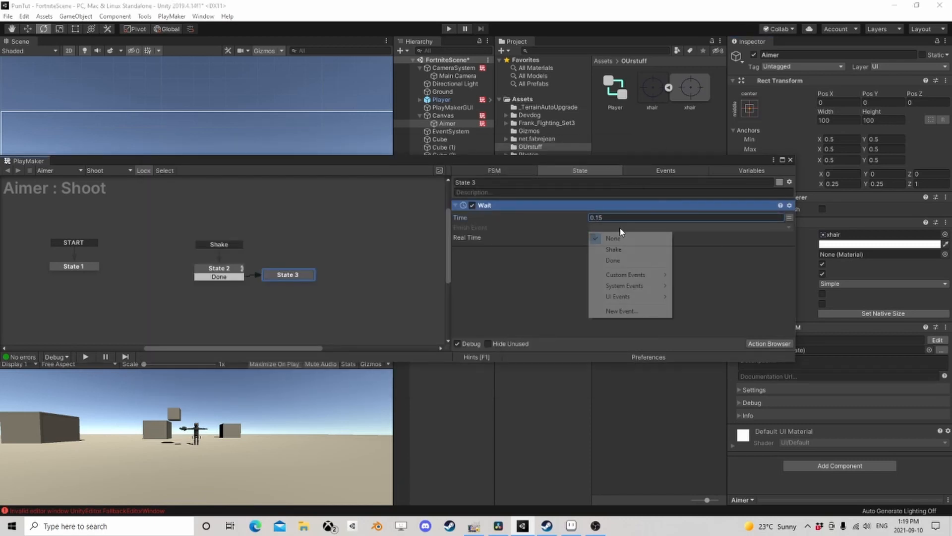
click(283, 277)
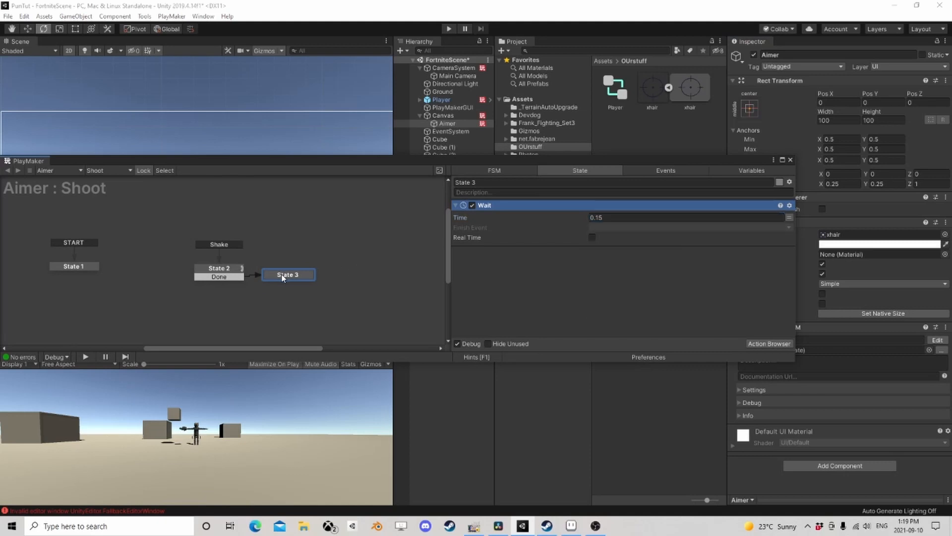
click(620, 227)
click(624, 270)
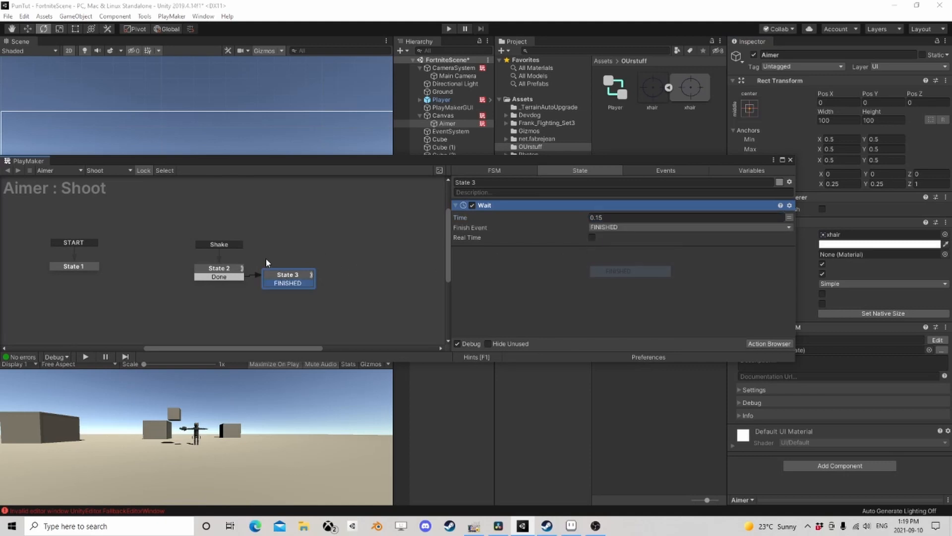
- Link State 3's FINISHED transition to a new State 4 and copy State 2's Tween Scale action into it
drag(287, 283, 292, 308)
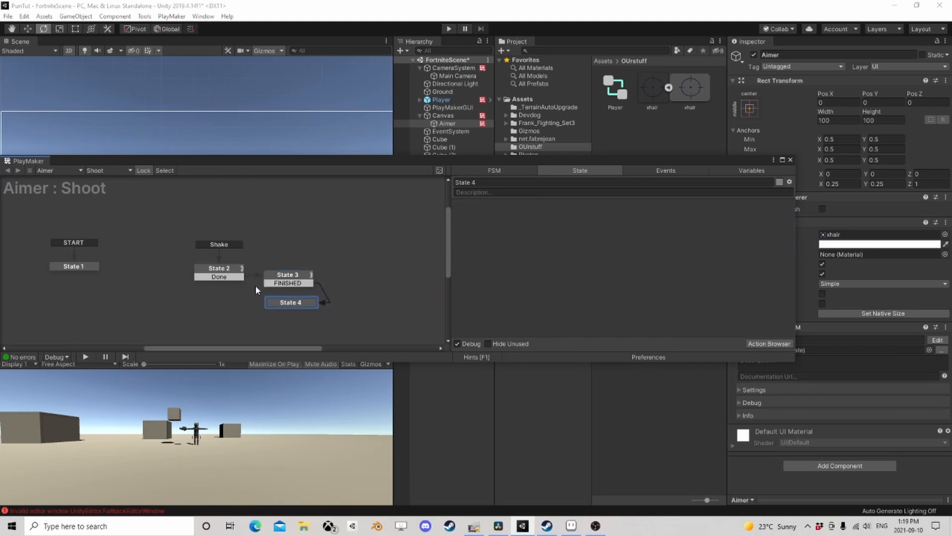
click(219, 270)
click(502, 210)
right_click(503, 211)
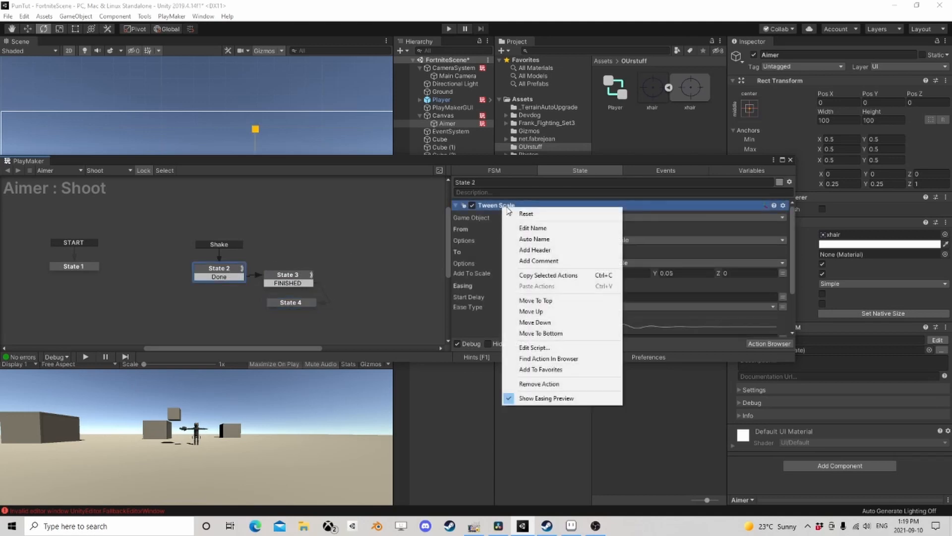
click(546, 276)
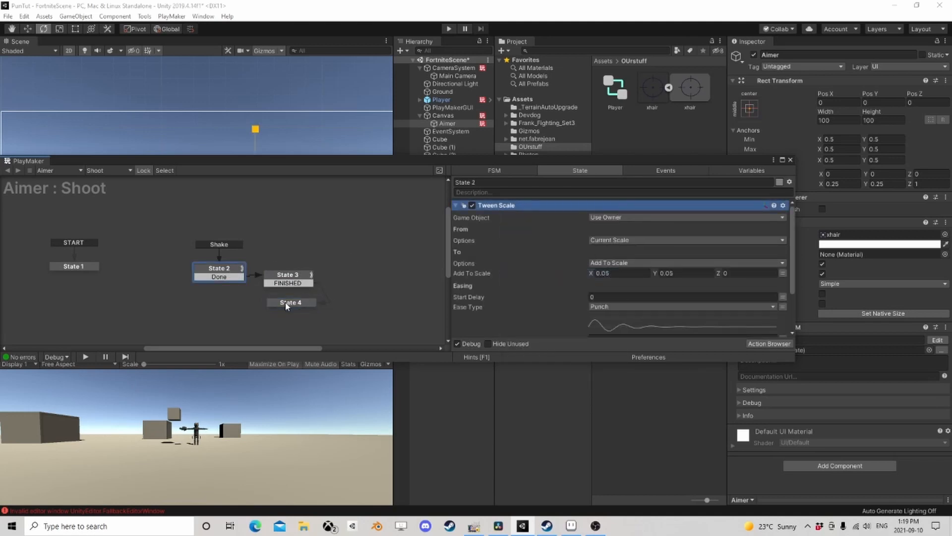
click(287, 303)
right_click(491, 223)
click(545, 321)
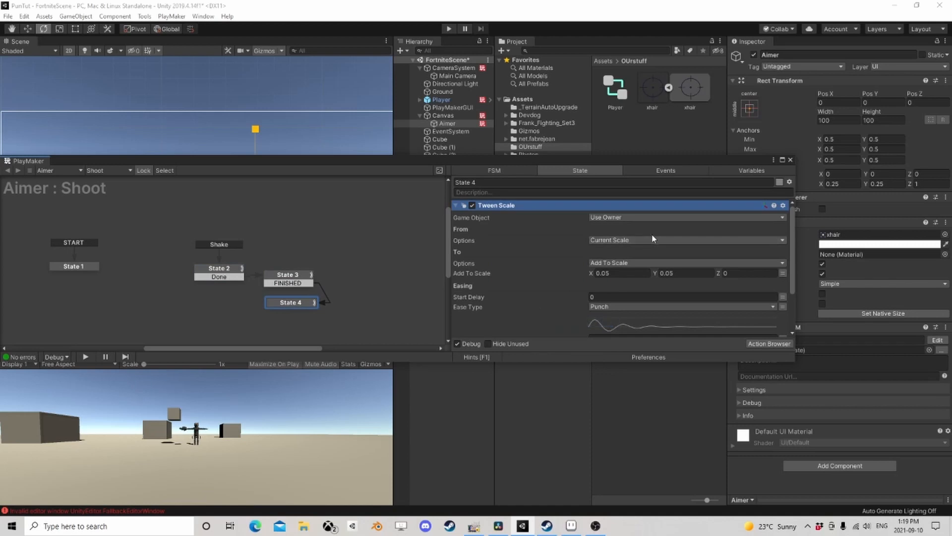
- Set the target option of State 4's Tween Scale to Local Scale with 0.25, 0.25, 1 and close the FSM editor
click(645, 262)
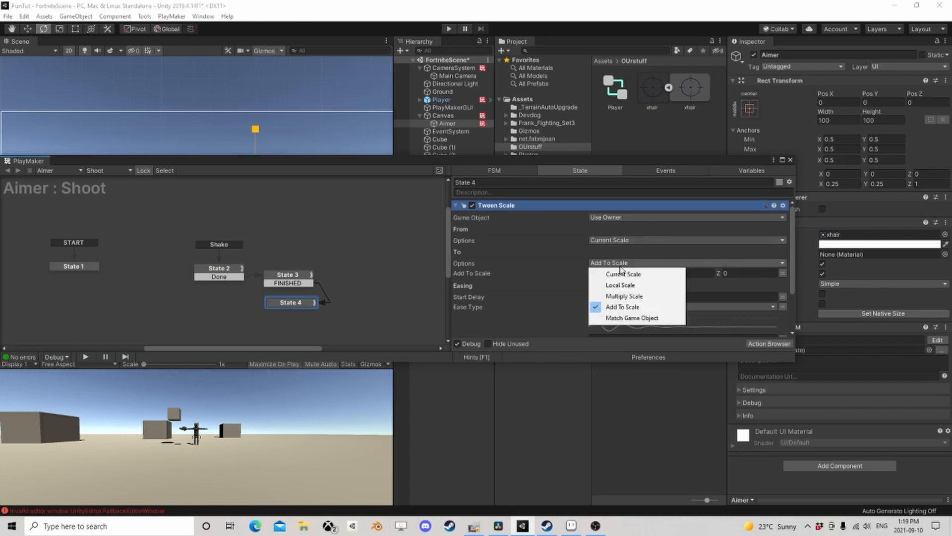
click(639, 286)
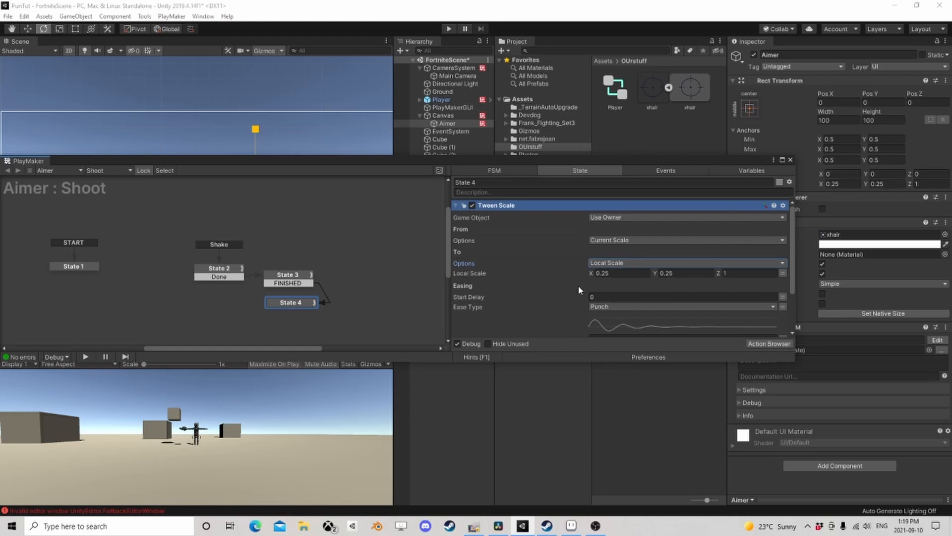
click(791, 159)
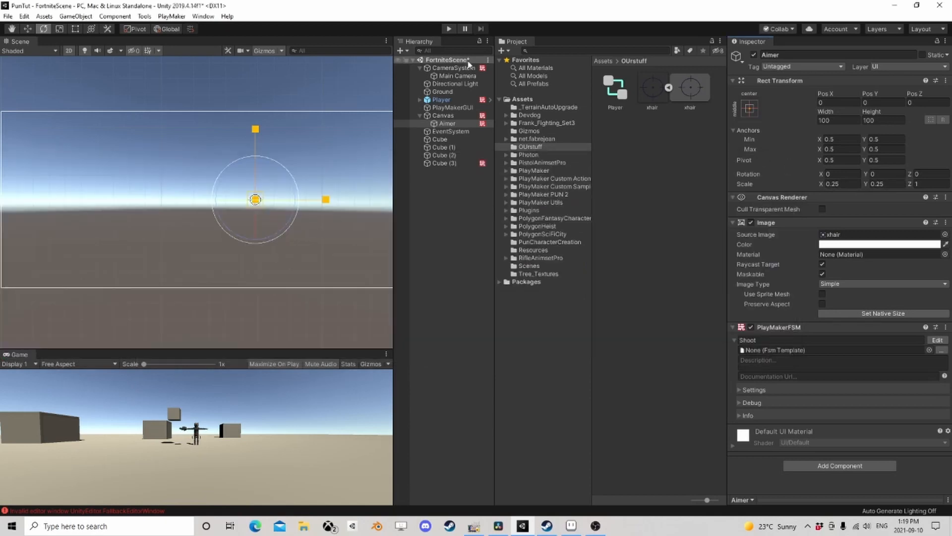
- Examine State 5's loop action in the CameraSystem's Shake FSM
click(458, 75)
click(453, 67)
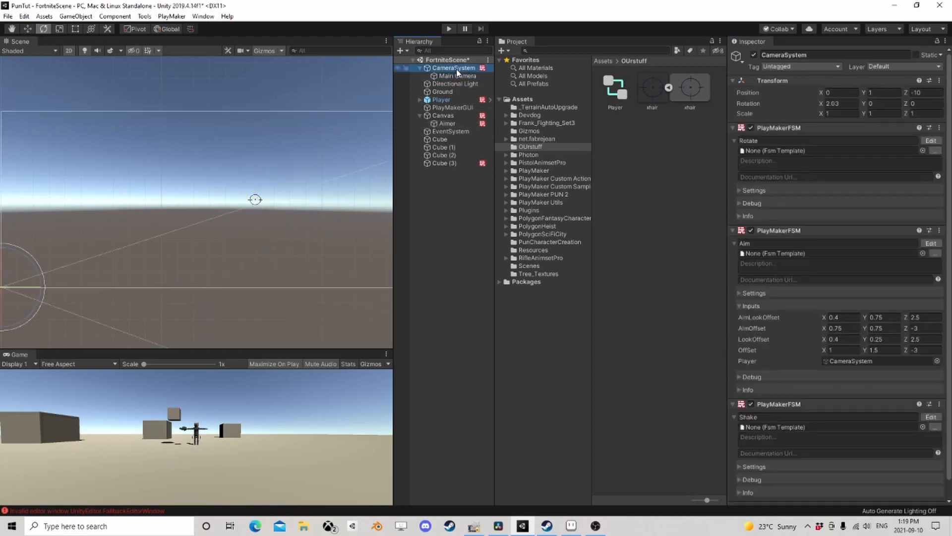
scroll(784, 325, down, 1)
click(931, 398)
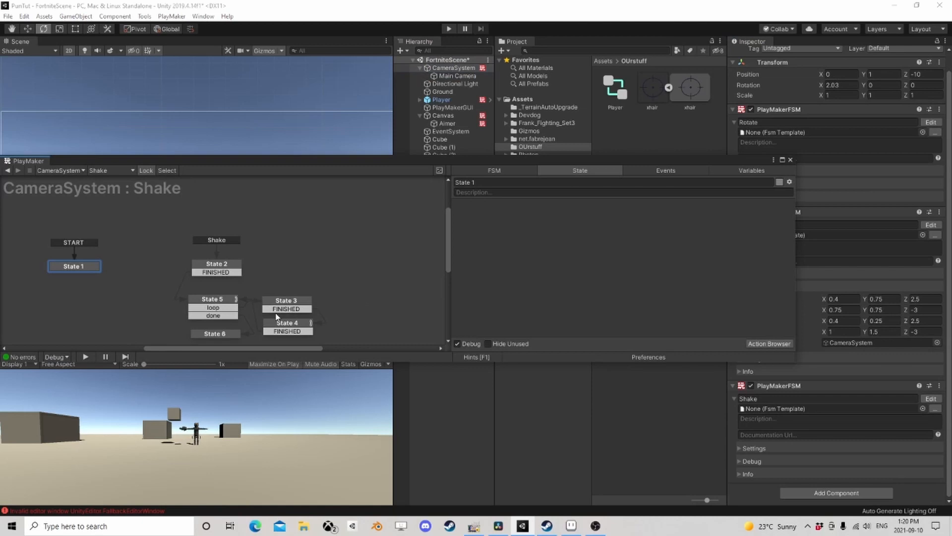
click(213, 316)
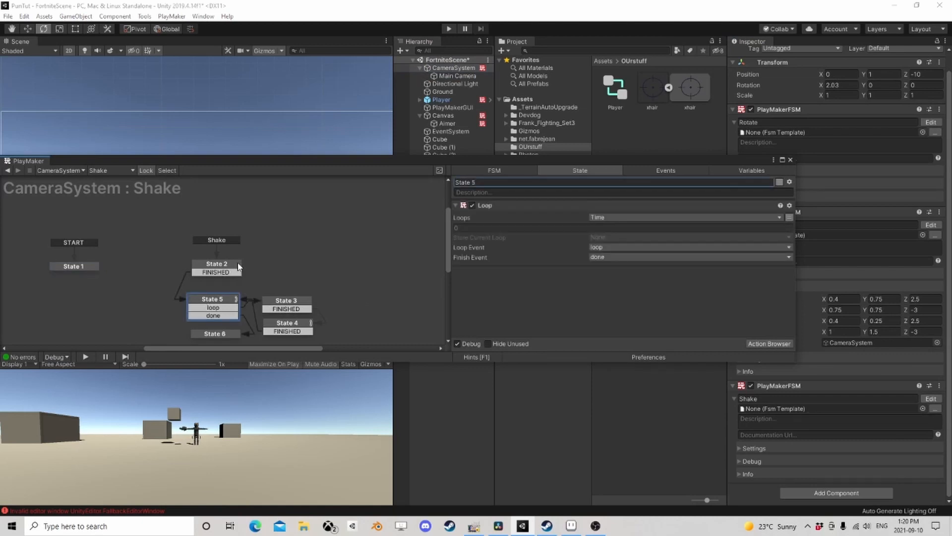
click(790, 159)
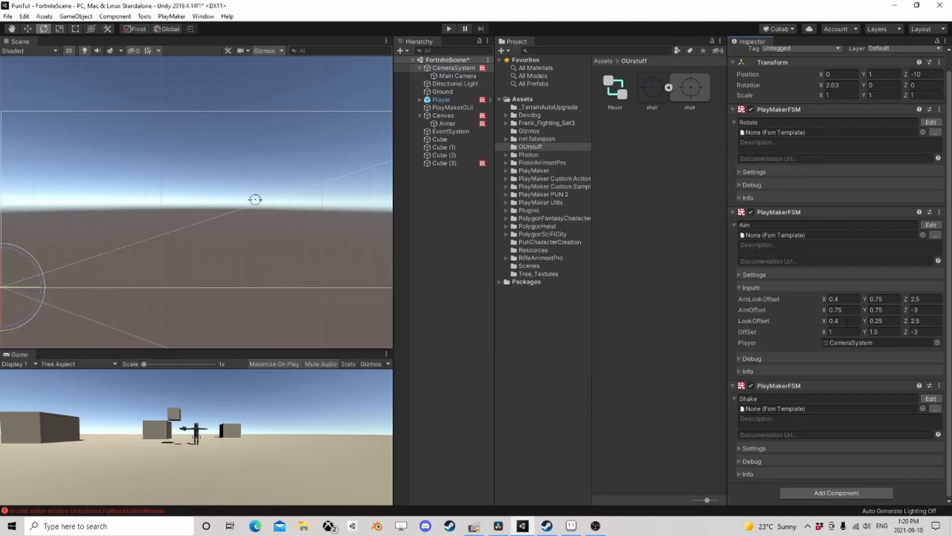
- Set the ease type of State 4's Tween Scale in the Aimer's Shoot FSM to Ease In Quad
click(446, 123)
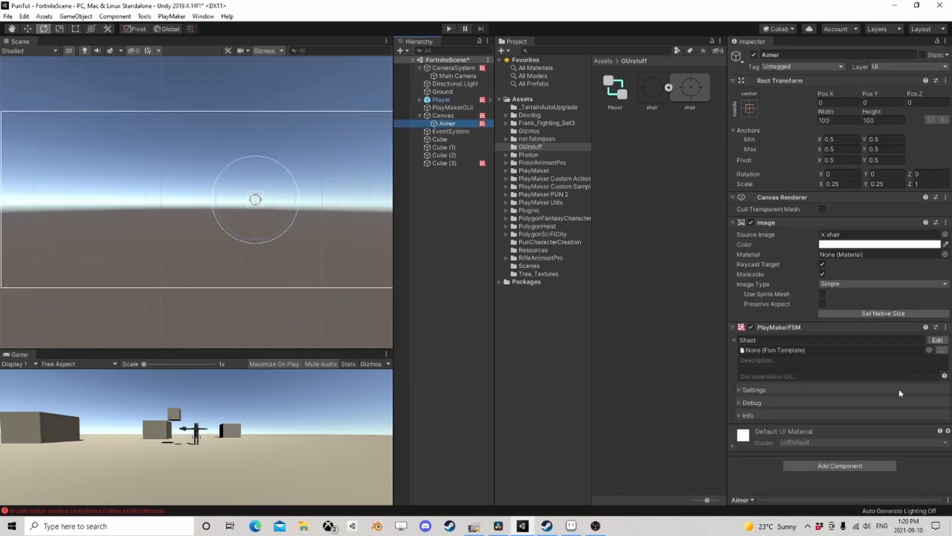
click(937, 340)
click(284, 305)
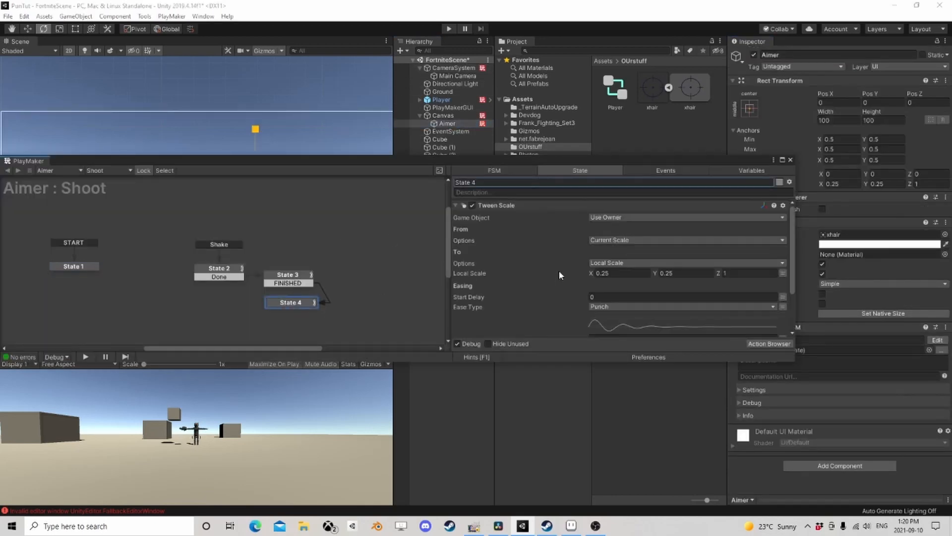
scroll(608, 315, down, 2)
click(611, 277)
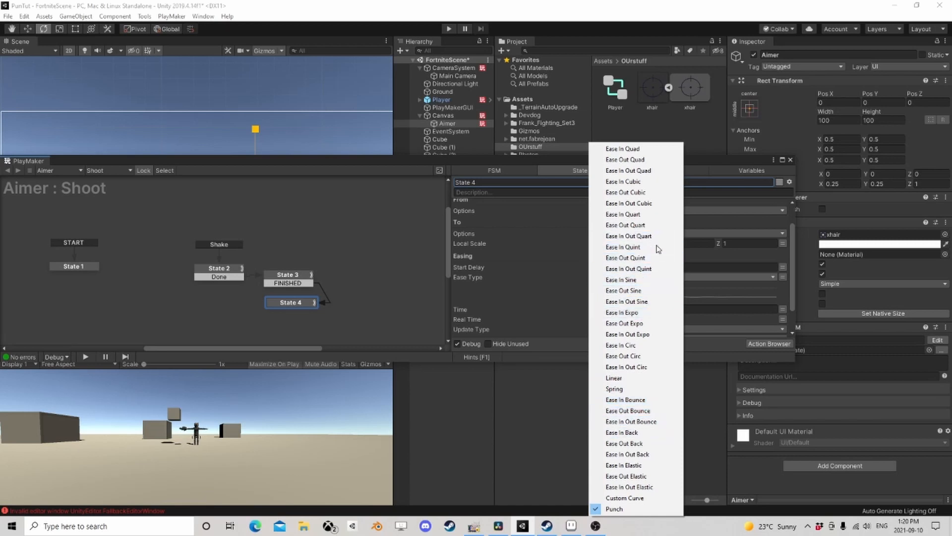
click(651, 150)
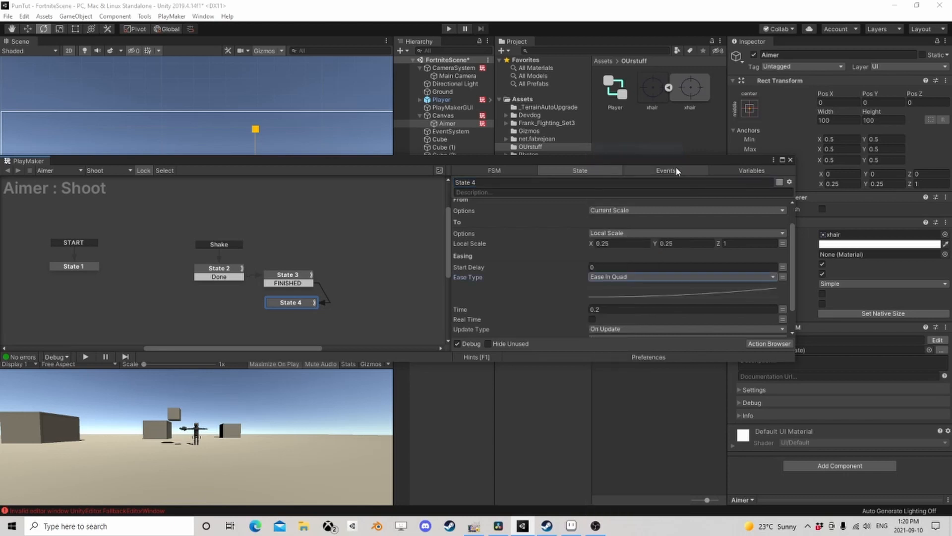
click(790, 161)
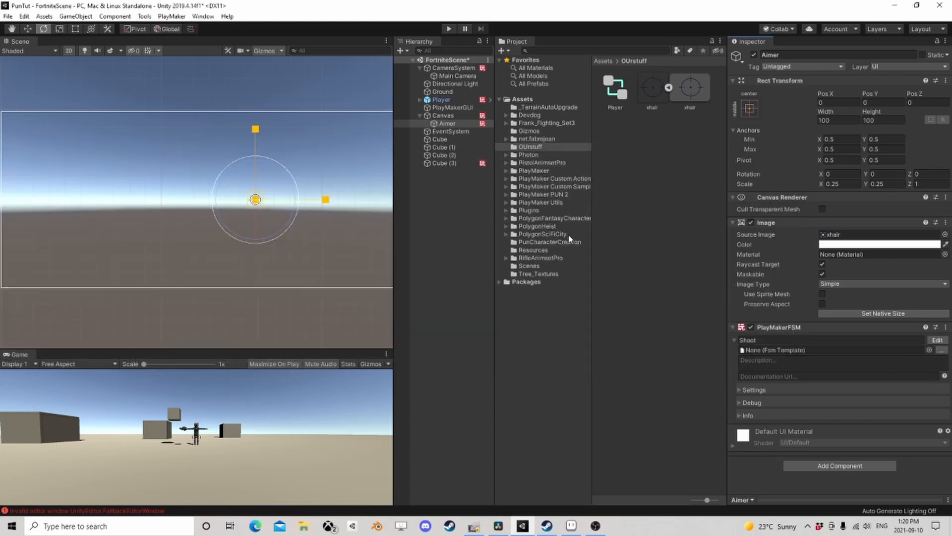
- Duplicate the CameraSystem Send Event action in State 2 of the Player's Shoot FSM by copying and pasting it
click(441, 99)
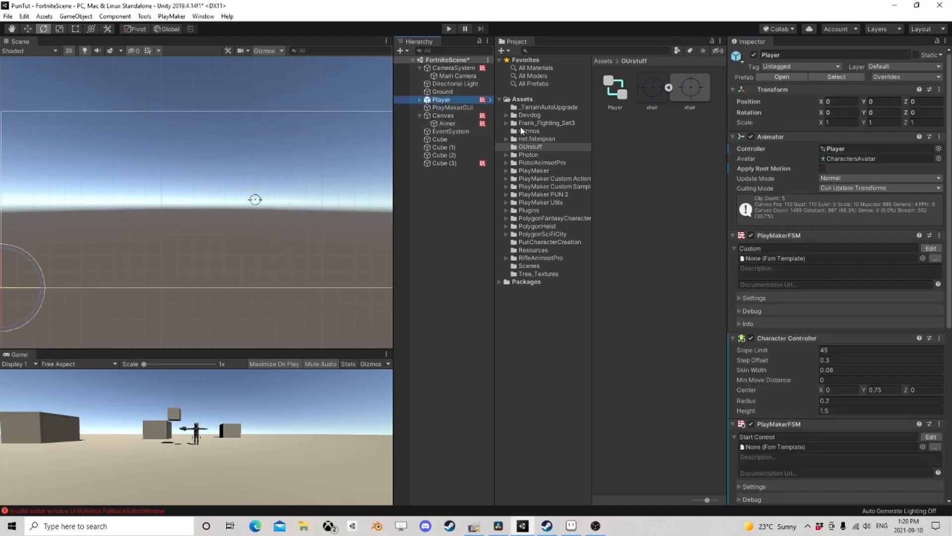
scroll(838, 248, down, 6)
click(931, 361)
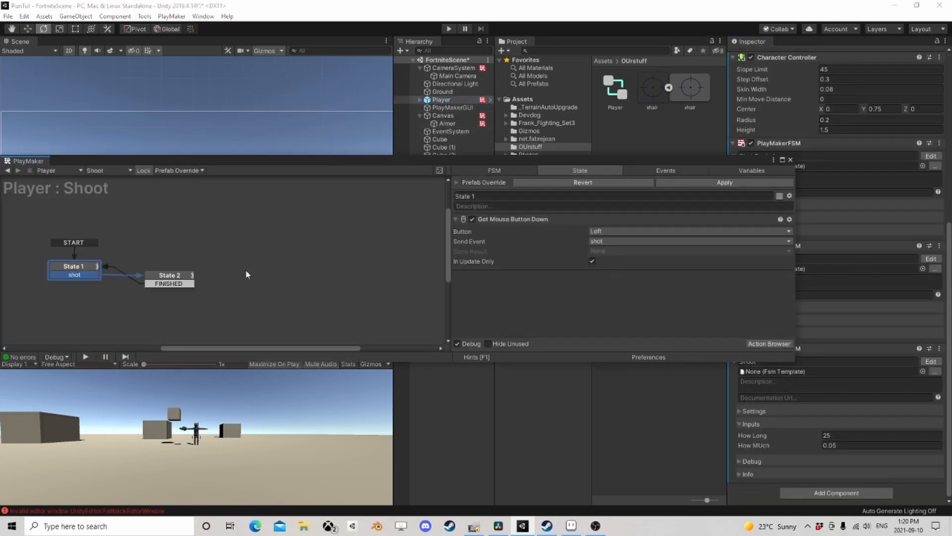
click(169, 275)
scroll(522, 269, down, 3)
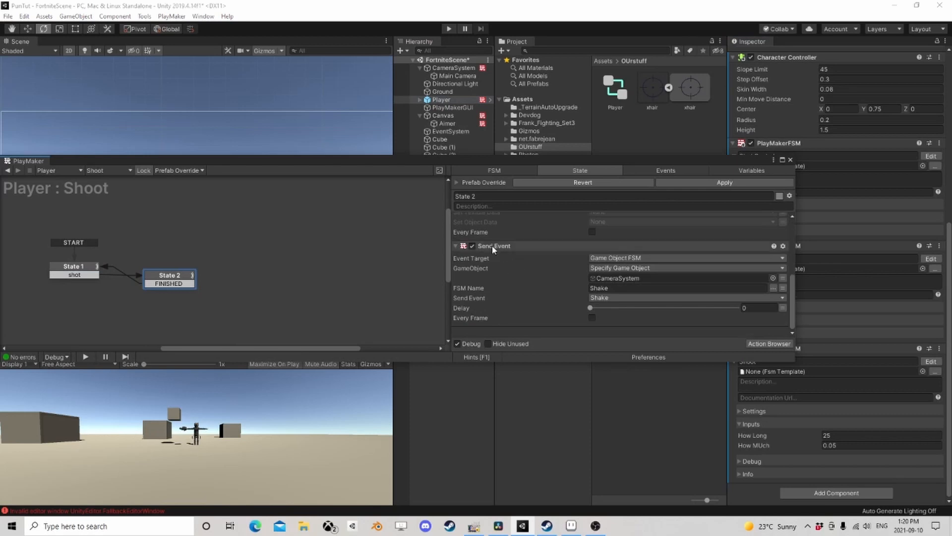
right_click(494, 249)
click(565, 312)
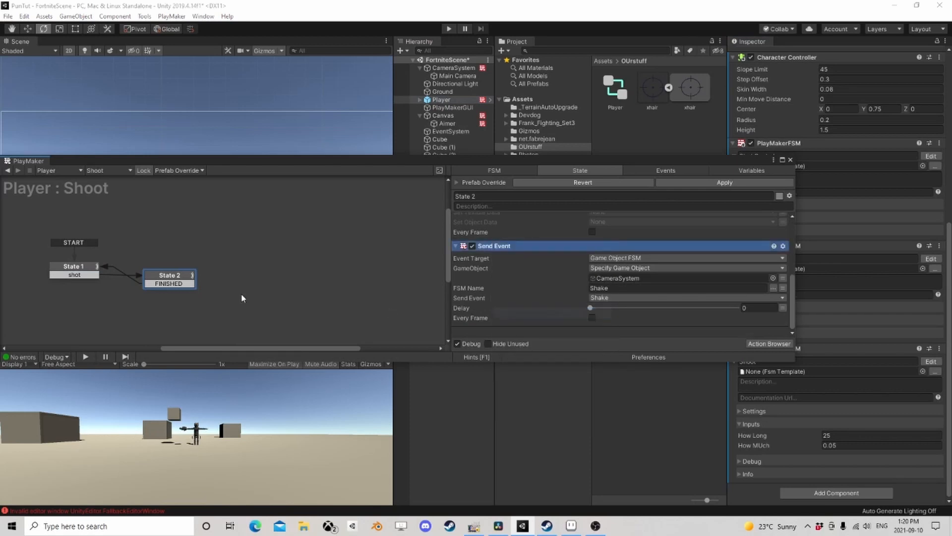
right_click(531, 328)
click(590, 424)
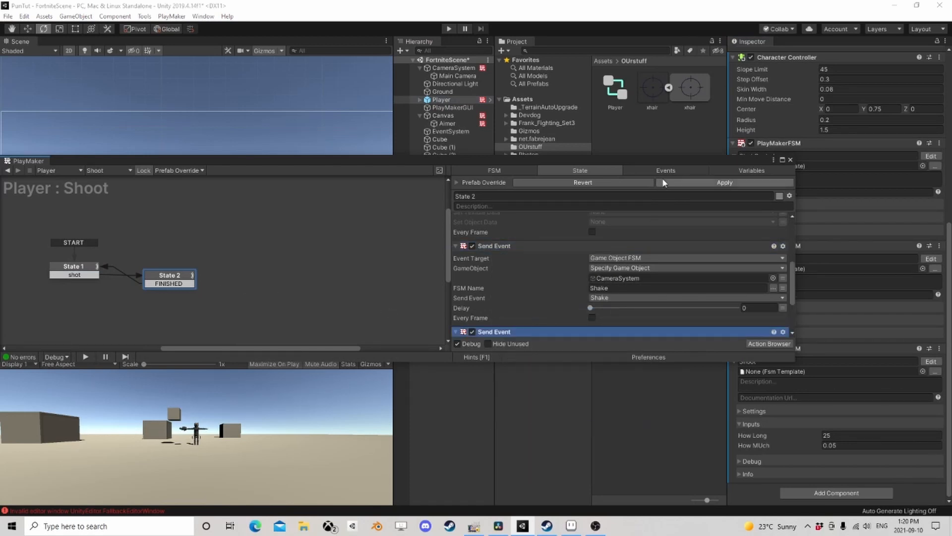
- Target the duplicated Send Event at the Aimer object's Shoot FSM with the Shake event
drag(673, 162, 193, 92)
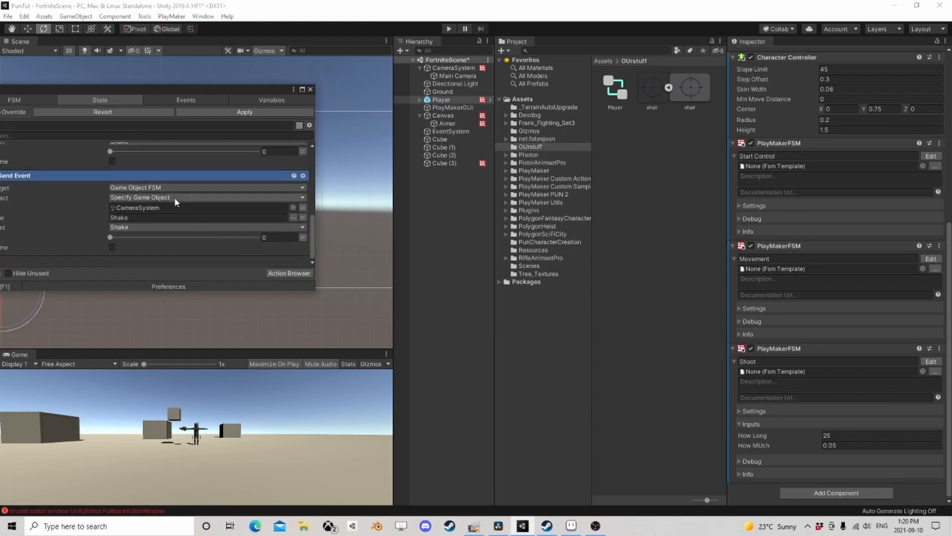
drag(447, 125, 151, 211)
click(293, 217)
click(323, 221)
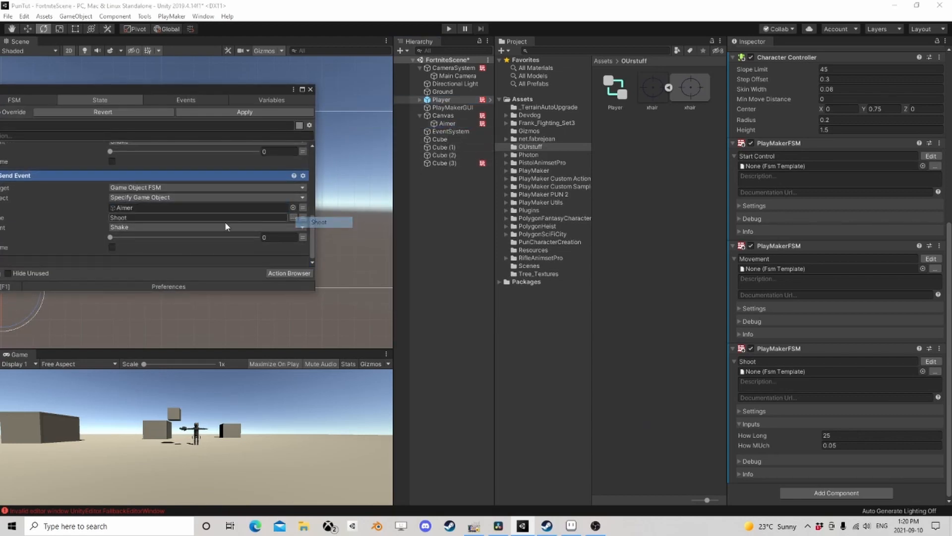
click(226, 227)
click(130, 249)
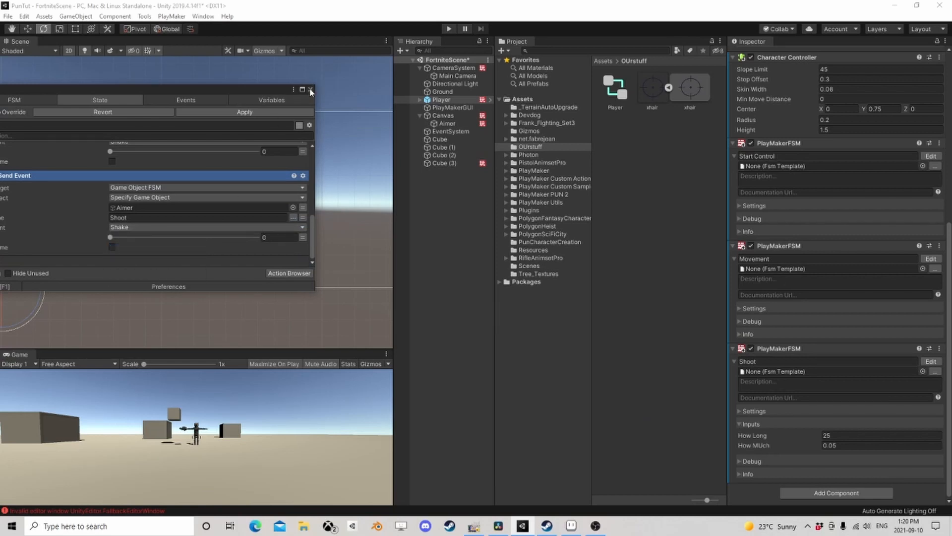
- Close the FSM editor, play-test the Aimer's reaction to shooting, and pause the game with the full editor layout showing
click(311, 90)
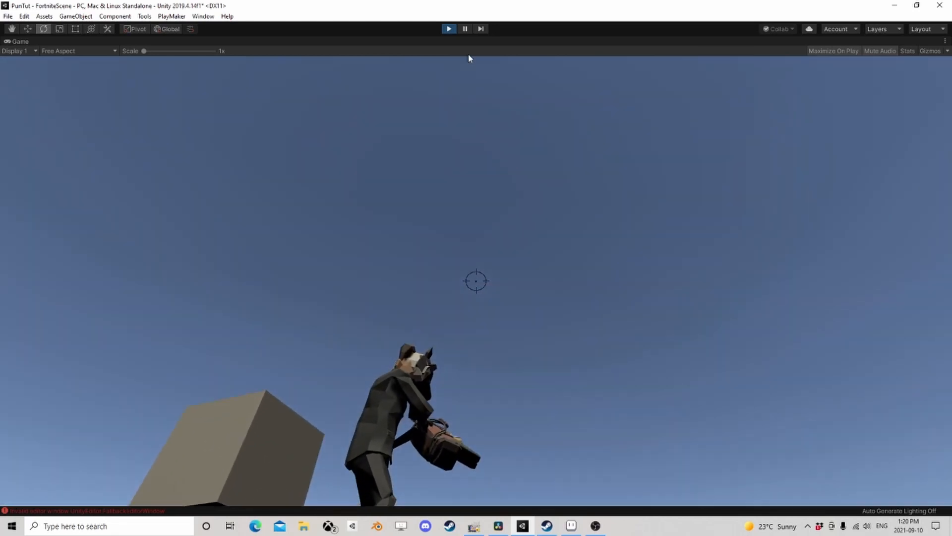
click(465, 28)
key(shift+space)
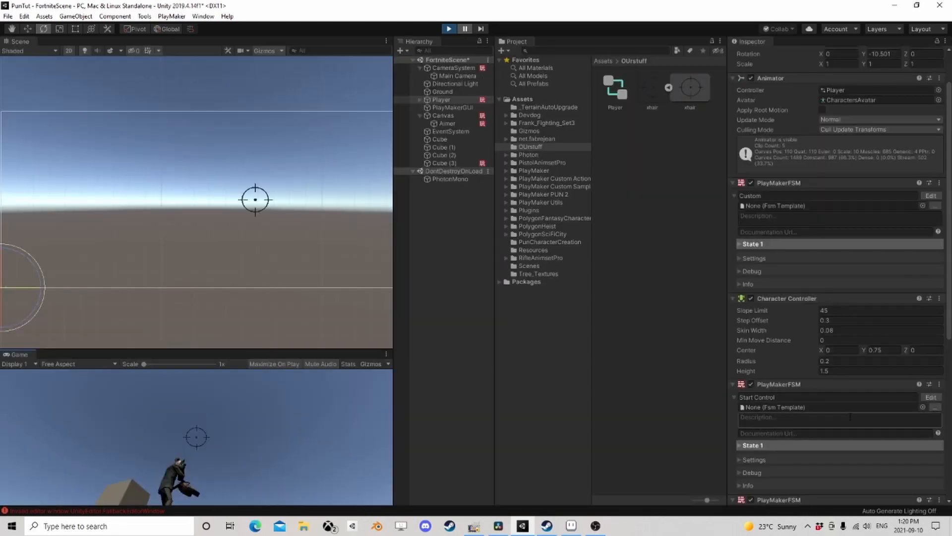
- While the game is paused, set Add To Scale to 0.1 on X and Y in State 2 of the Aimer's Shoot FSM
click(446, 123)
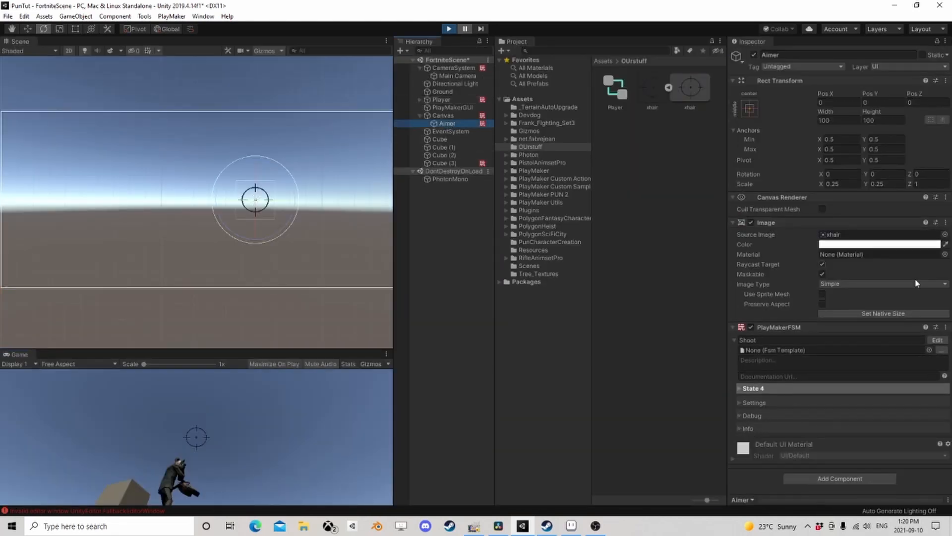
click(938, 340)
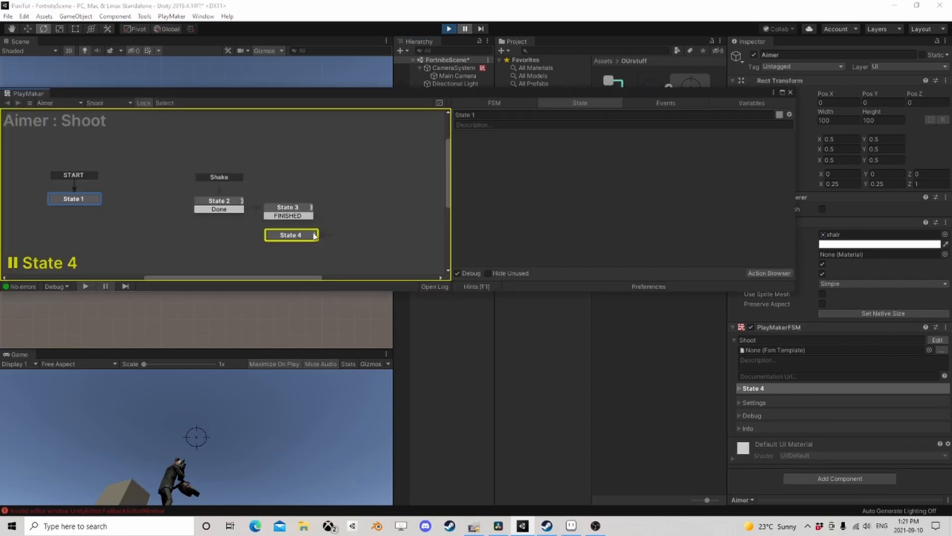
click(229, 203)
click(606, 205)
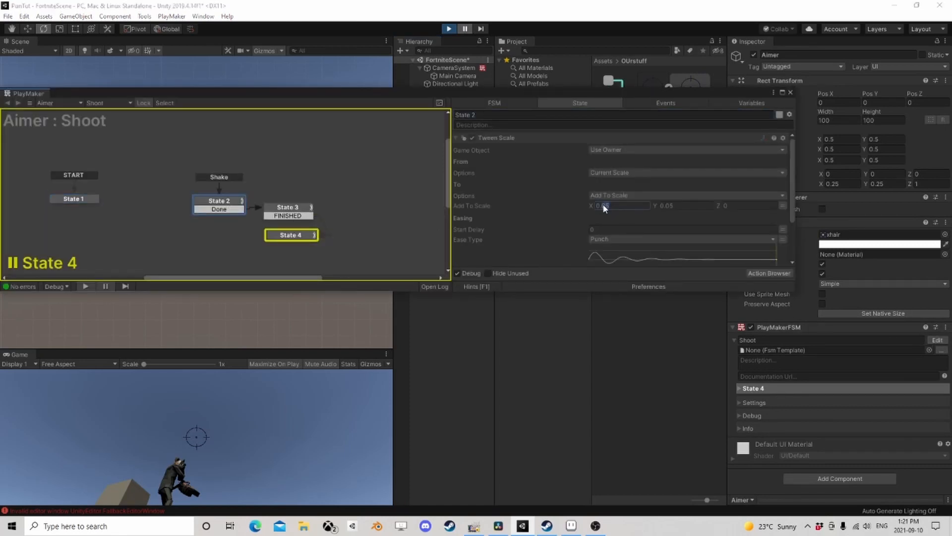
text(0.1)
click(660, 205)
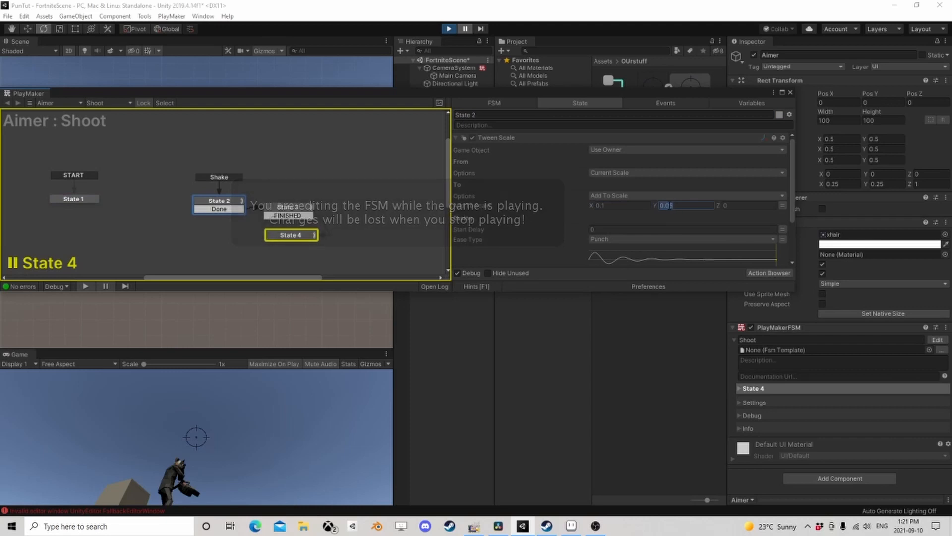
text(0.1)
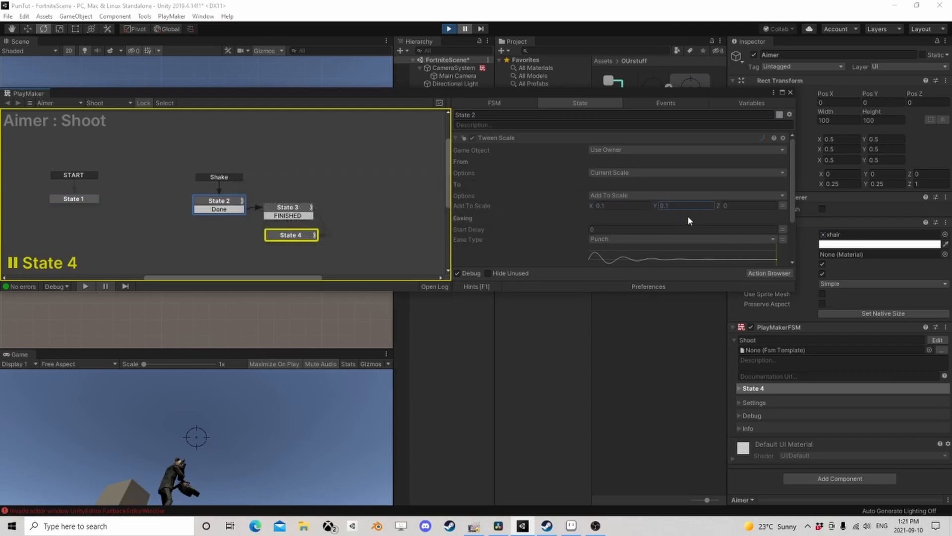
- Resume the game with the FSM editor moved aside, watch the crosshair punch while shooting, and pause again
click(465, 28)
drag(476, 92, 560, 386)
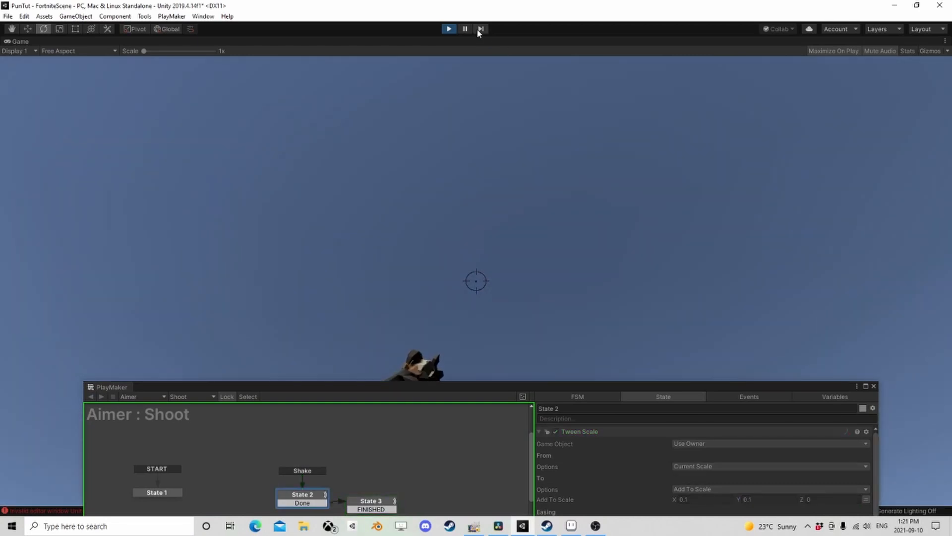
click(480, 29)
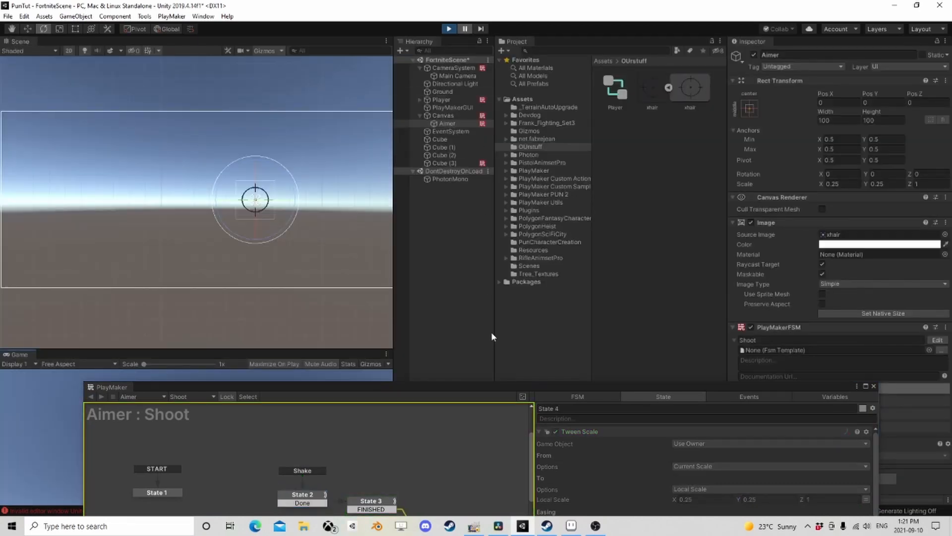
drag(494, 388, 475, 127)
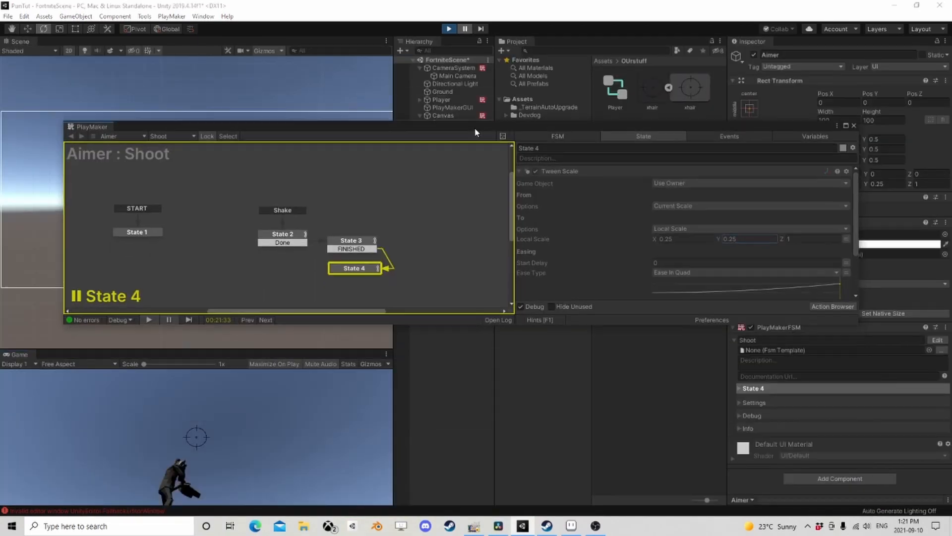
- Outside play mode, set State 2's Tween Scale to add 0.15 on X and Y over 0.15 seconds, and State 3's Wait to 0.2
click(301, 239)
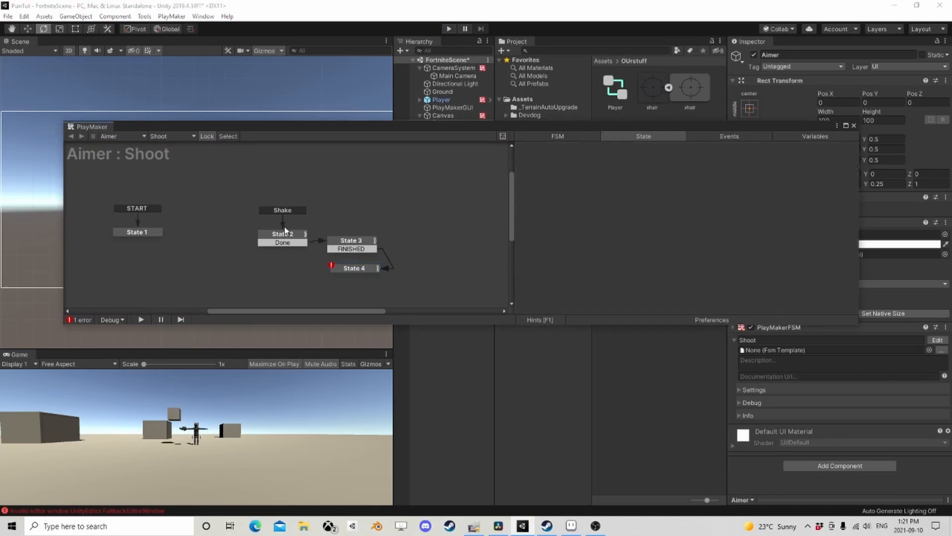
scroll(535, 228, down, 3)
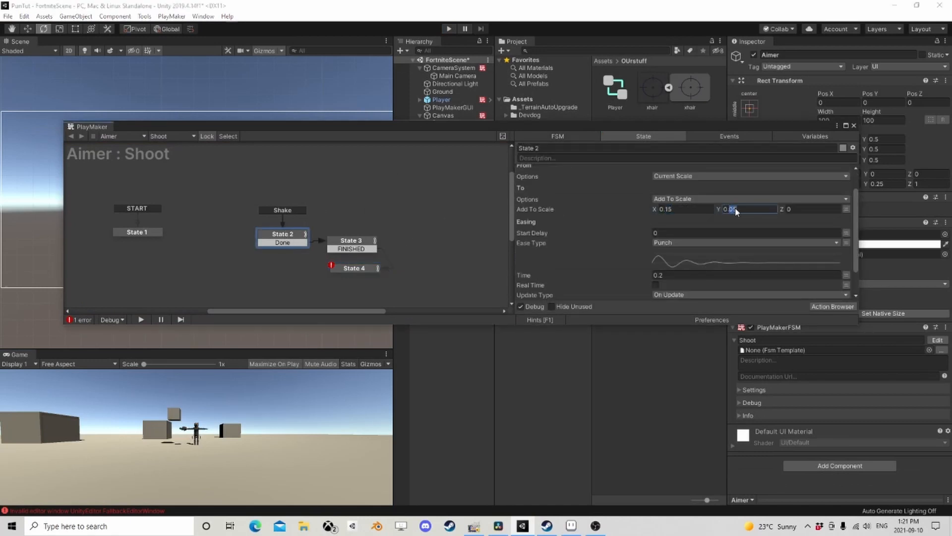
scroll(704, 233, down, 3)
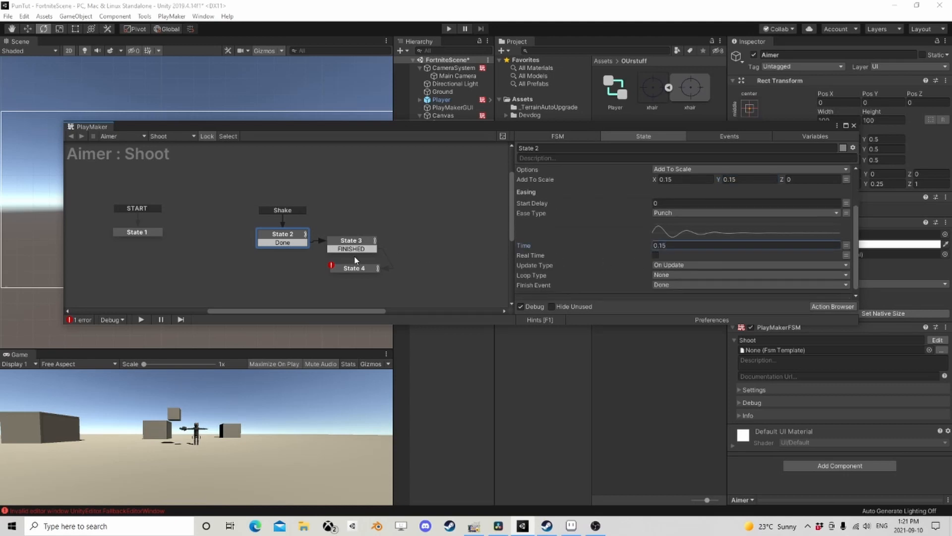
click(359, 244)
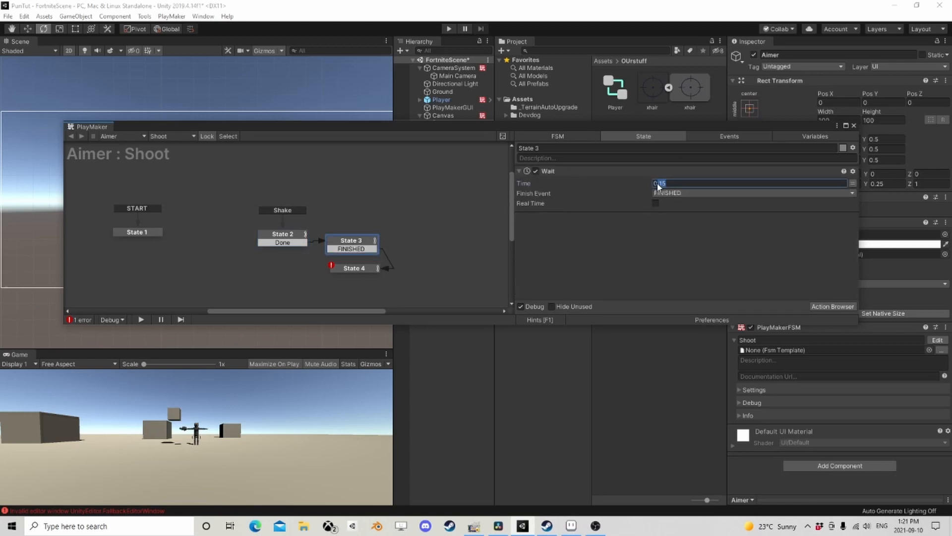
text(2)
- Set the finish event of State 4's Tween Scale to None and its time to 0.5
click(349, 270)
scroll(620, 258, down, 6)
click(673, 261)
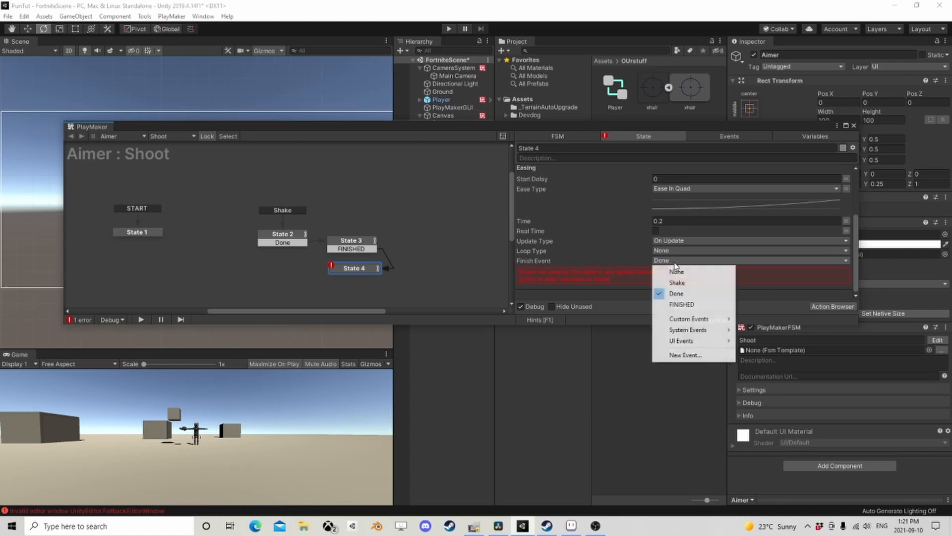
click(667, 267)
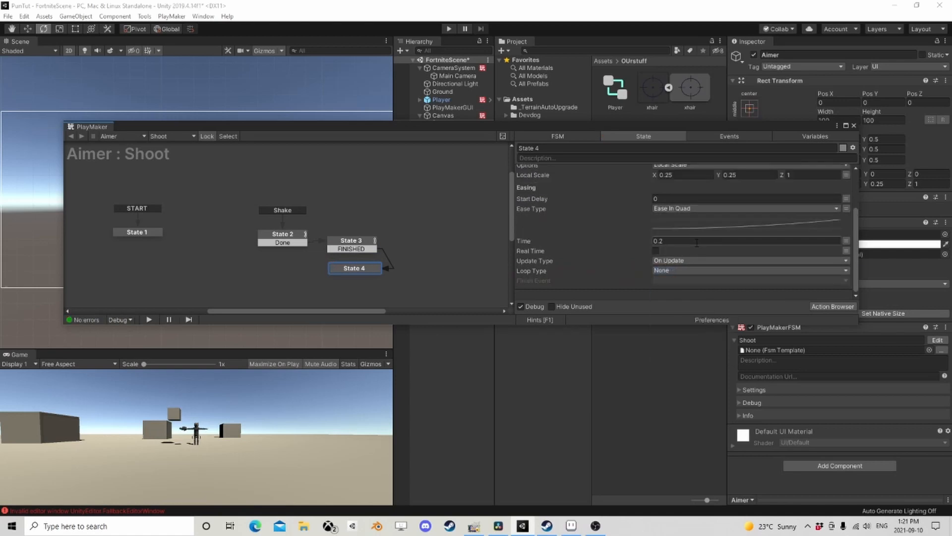
text(0.4)
- Run the game with the FSM editor moved clear of the crosshair and watch the Aimer's state transitions while shooting
drag(620, 127, 741, 186)
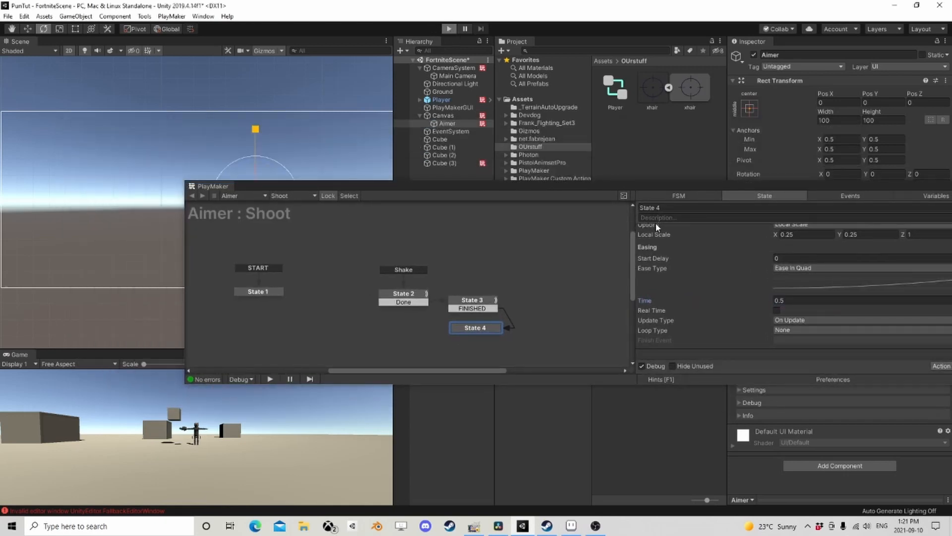
key(ctrl+p)
drag(591, 194, 537, 291)
click(536, 291)
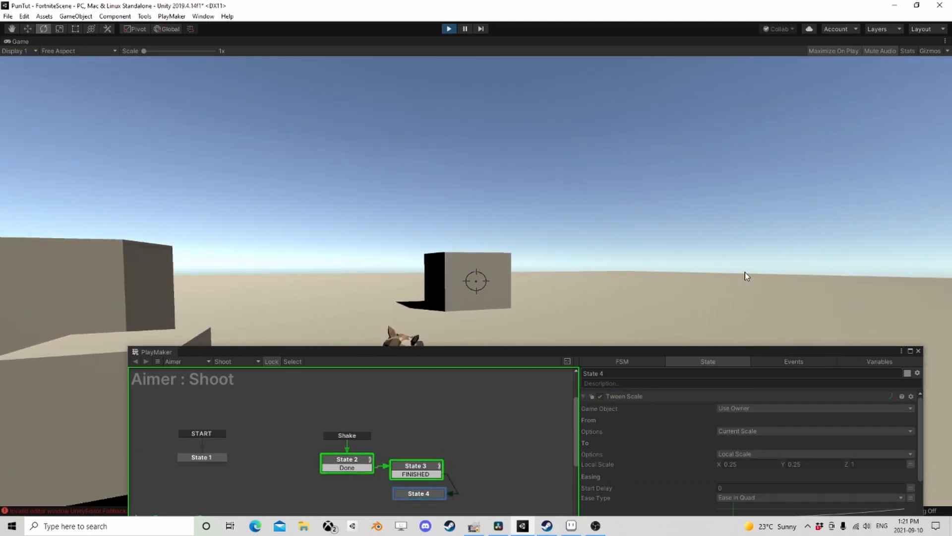
click(745, 272)
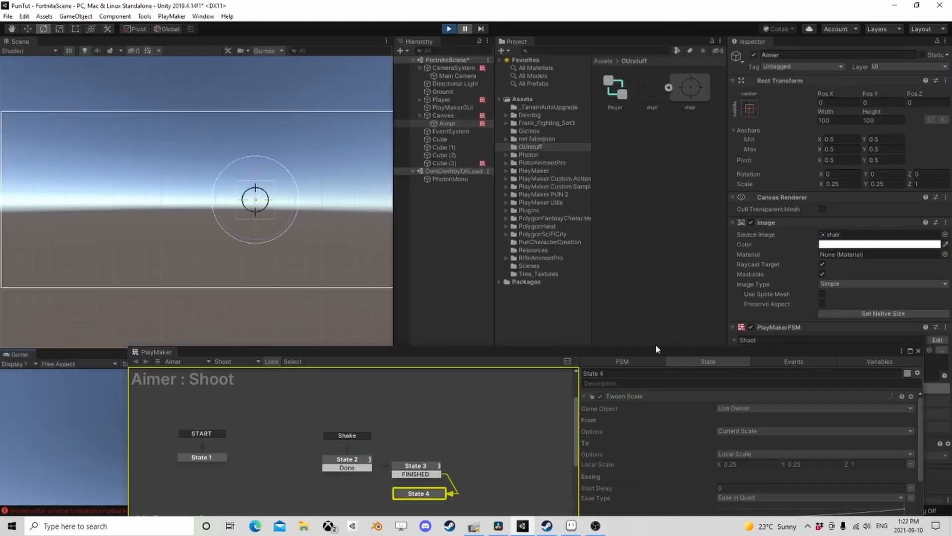
- With the game paused, set State 2's Add To Scale to 0.2 on X and Y in the Aimer's Shoot FSM
drag(654, 353, 624, 193)
click(325, 303)
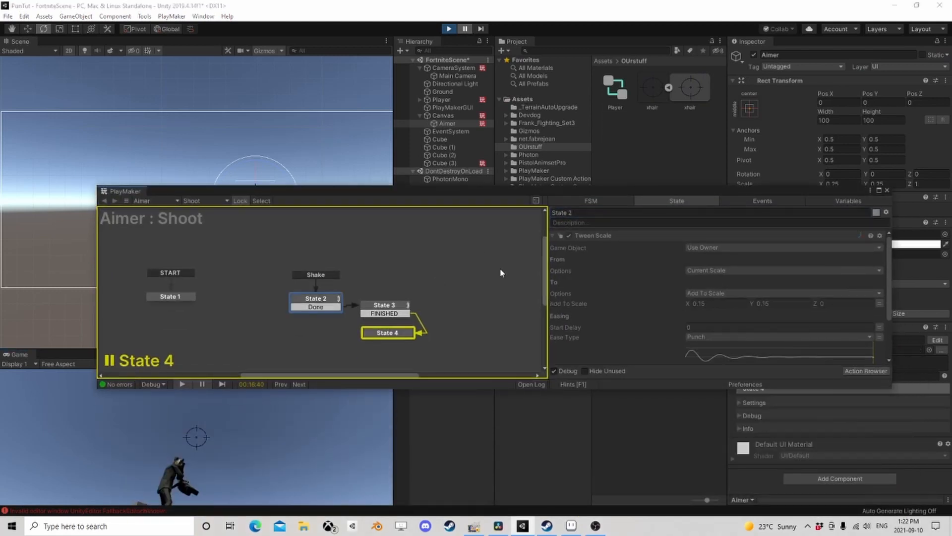
scroll(652, 266, down, 2)
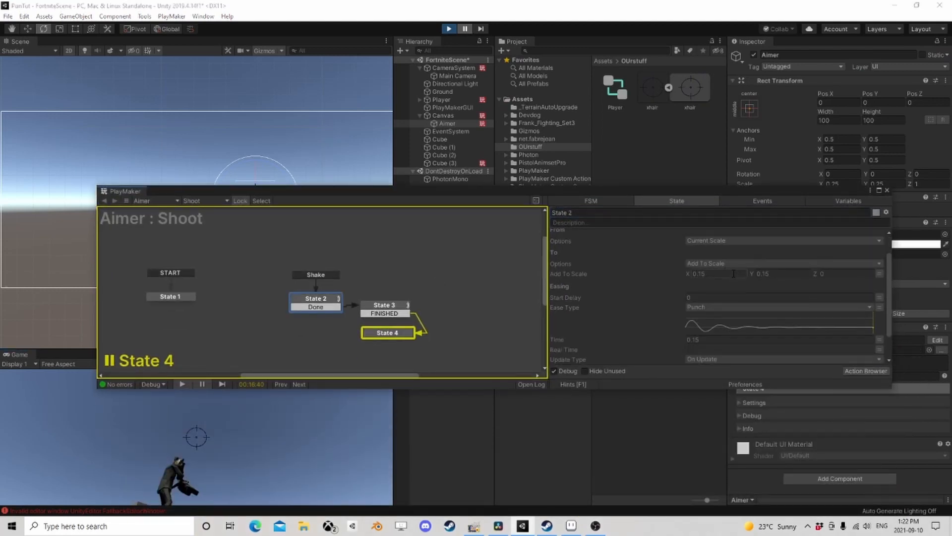
key(BackSpace)
key(BackSpace)
text(2)
- Resume the maximized game to check the stronger crosshair punch, and stop play mode
click(464, 28)
key(shift+space)
drag(520, 192, 536, 373)
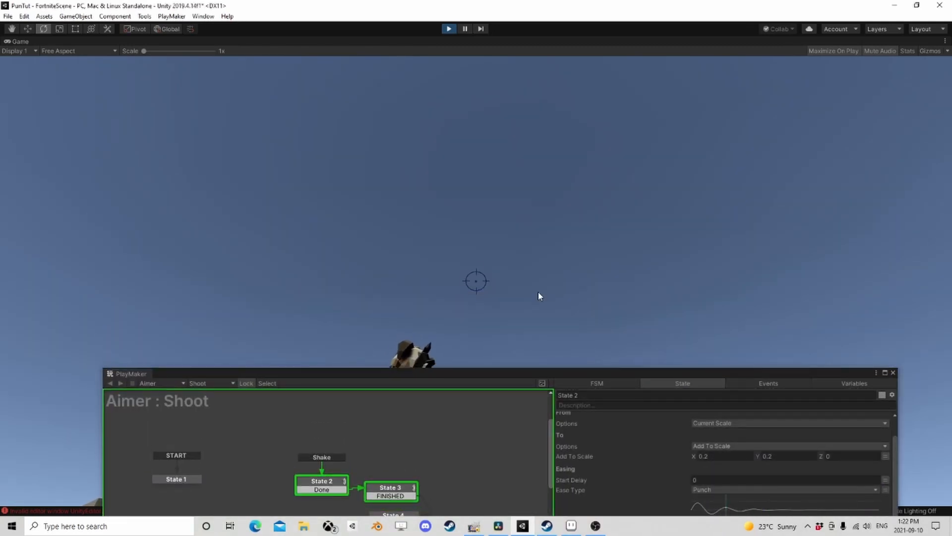
click(446, 29)
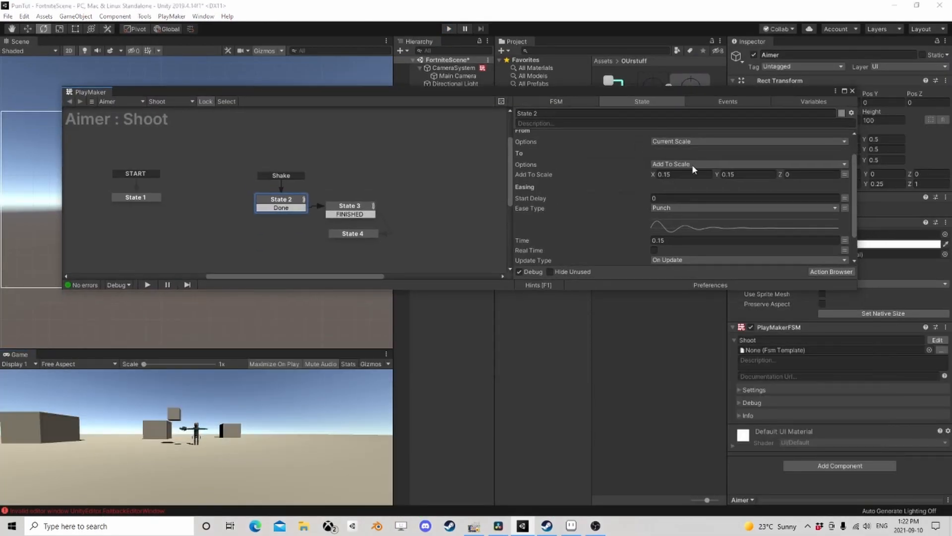
- Set State 2's Add To Scale to 0.2 and State 3's Wait time to 0.4 in the Aimer's Shoot FSM
click(733, 175)
text(0.2)
click(354, 211)
click(633, 150)
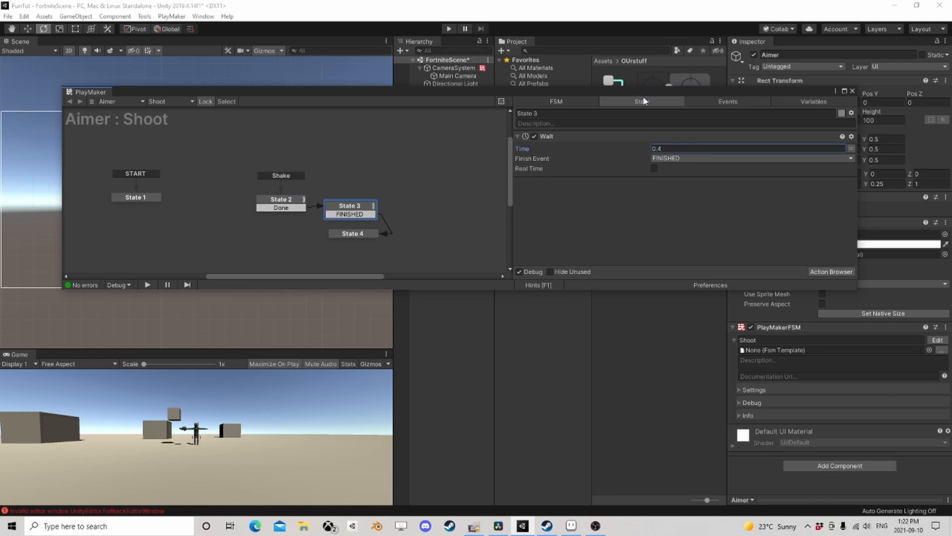
- Play-test the crosshair punch with the FSM editor moved aside, stop the game, and close the FSM editor
drag(644, 100, 687, 386)
click(450, 29)
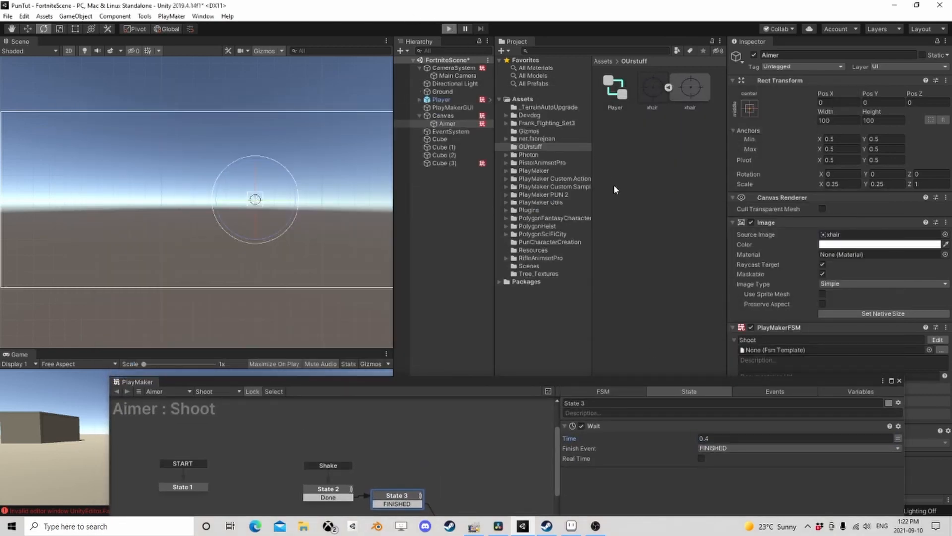
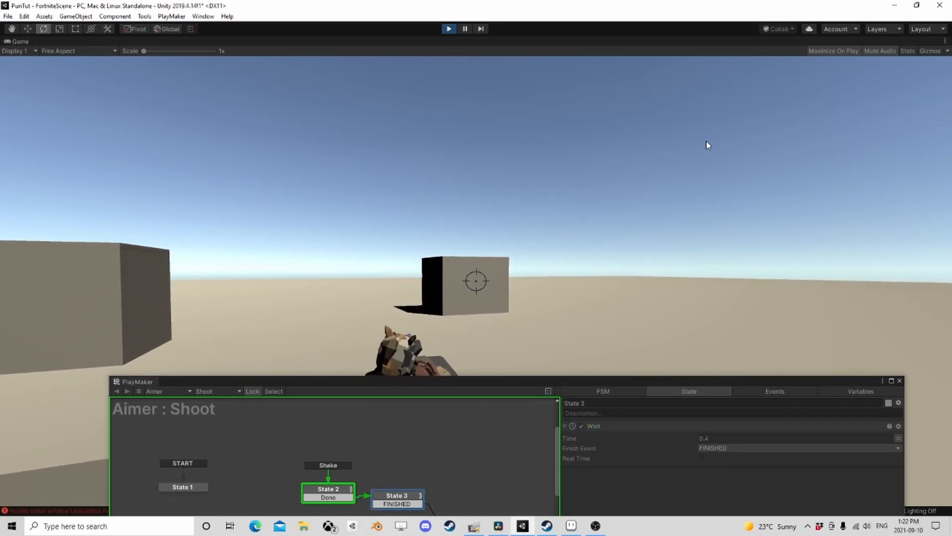
key(ctrl+p)
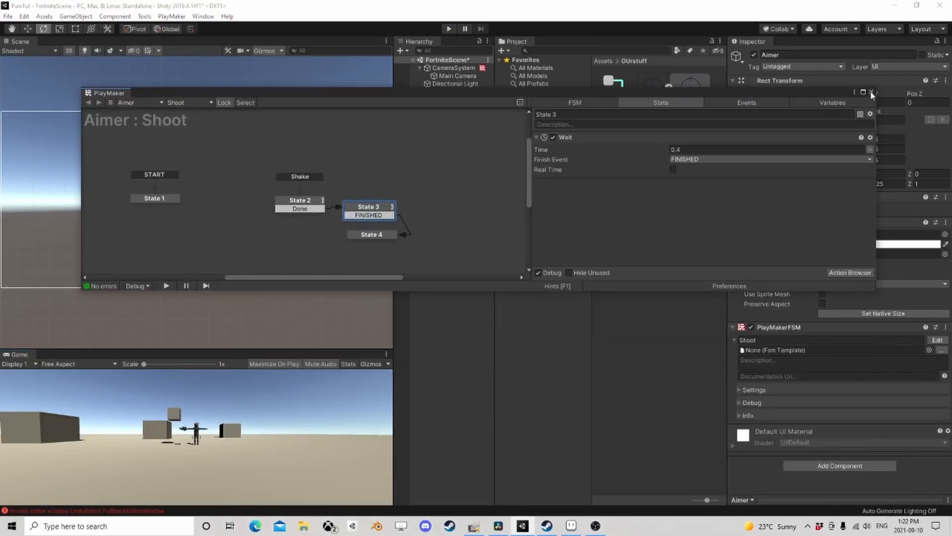
click(872, 92)
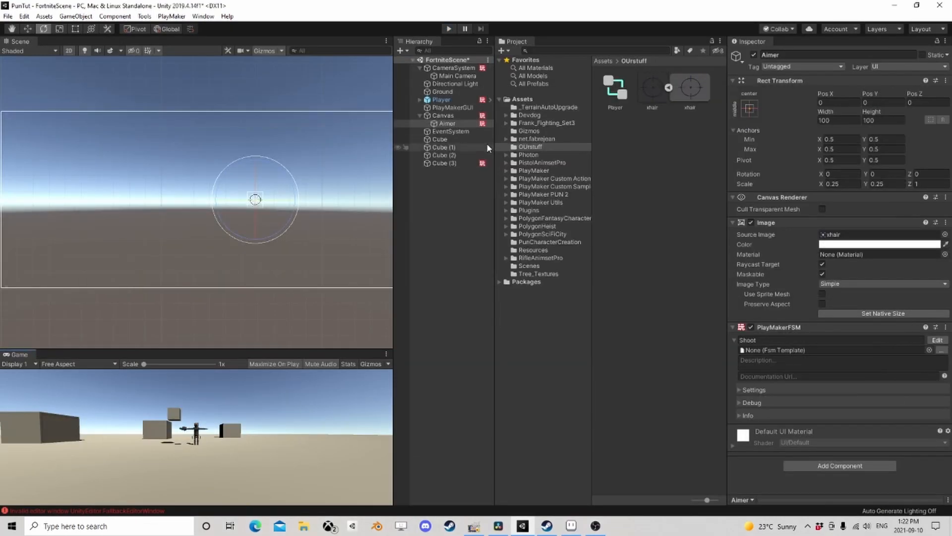
- Save the FortniteScene scene with the crosshair FSM changes
click(8, 17)
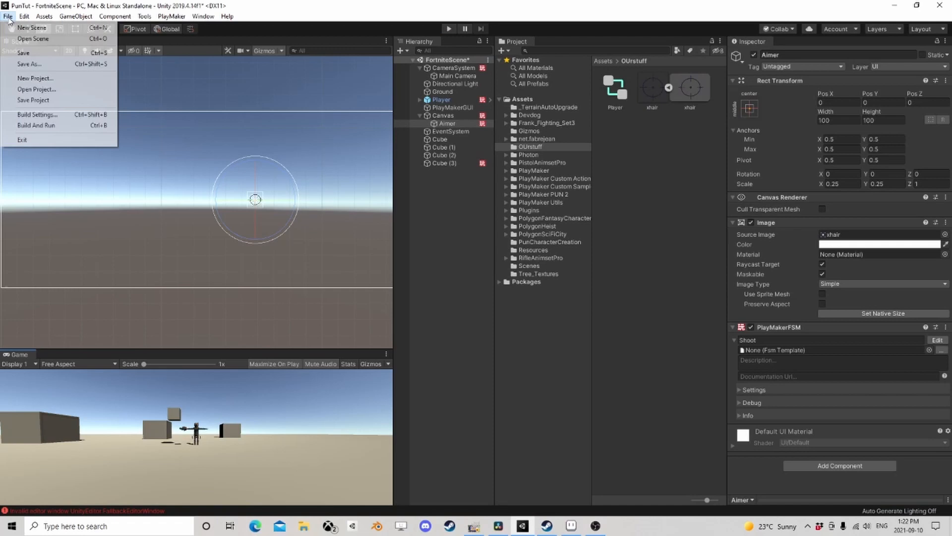
click(25, 52)
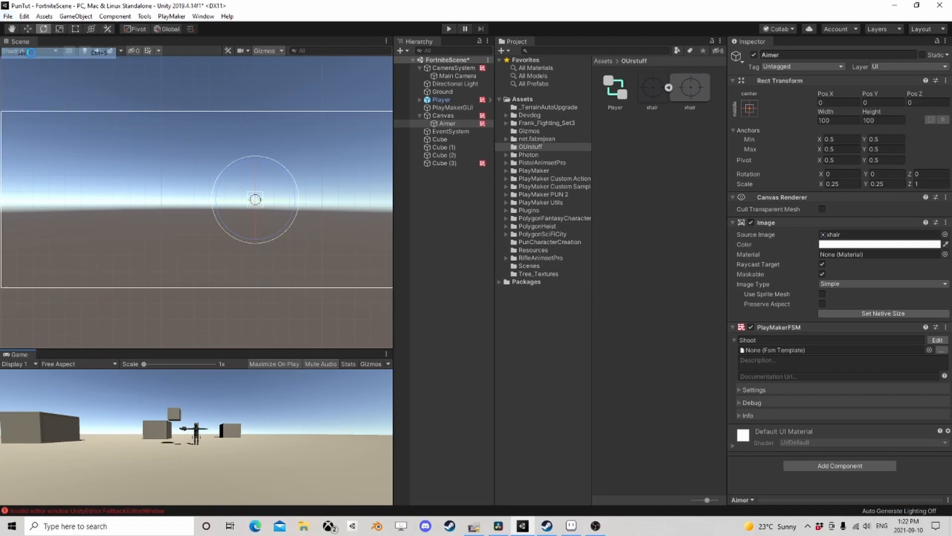
click(418, 115)
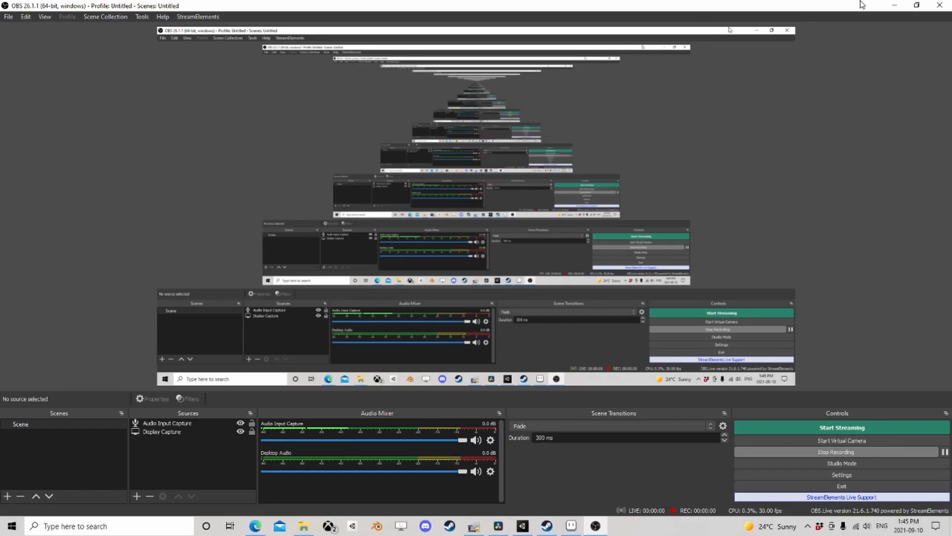
- Switch to Aseprite and create a new 128 × 128 px sprite in Indexed color mode with a transparent background
click(894, 5)
click(6, 16)
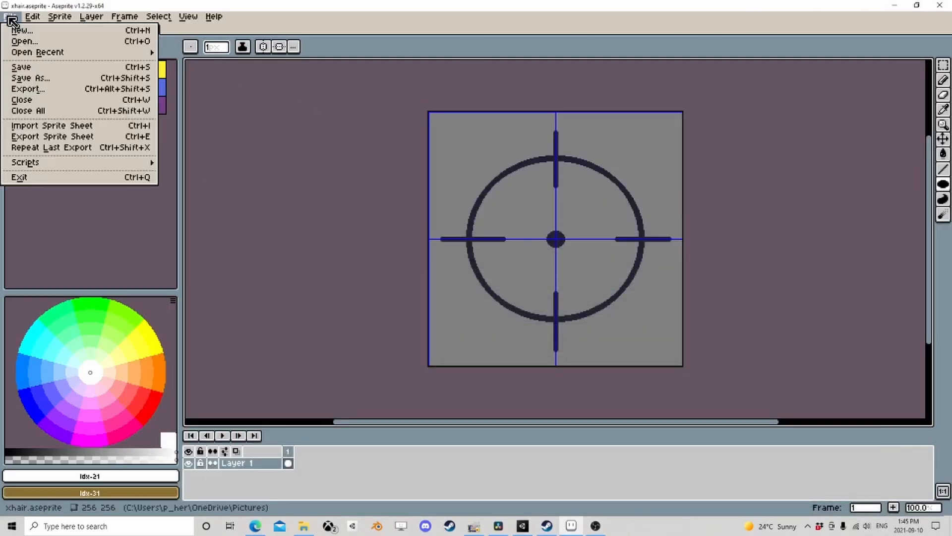
click(20, 28)
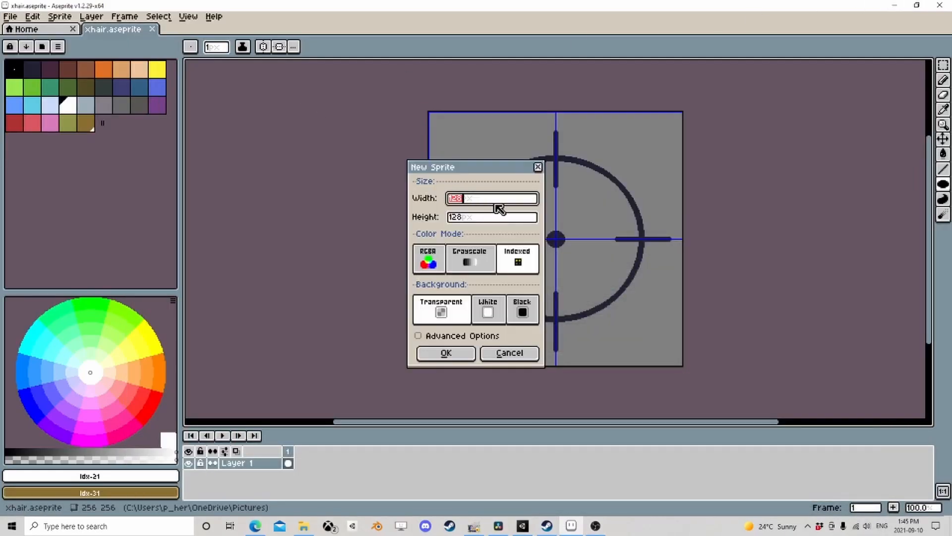
click(448, 354)
scroll(559, 214, up, 2)
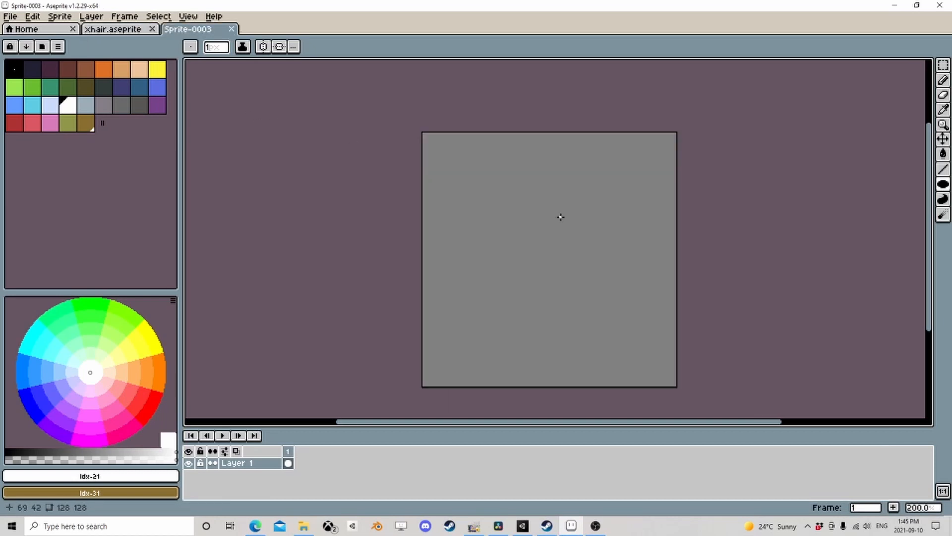
scroll(570, 242, down, 1)
middle_drag(570, 242, 479, 205)
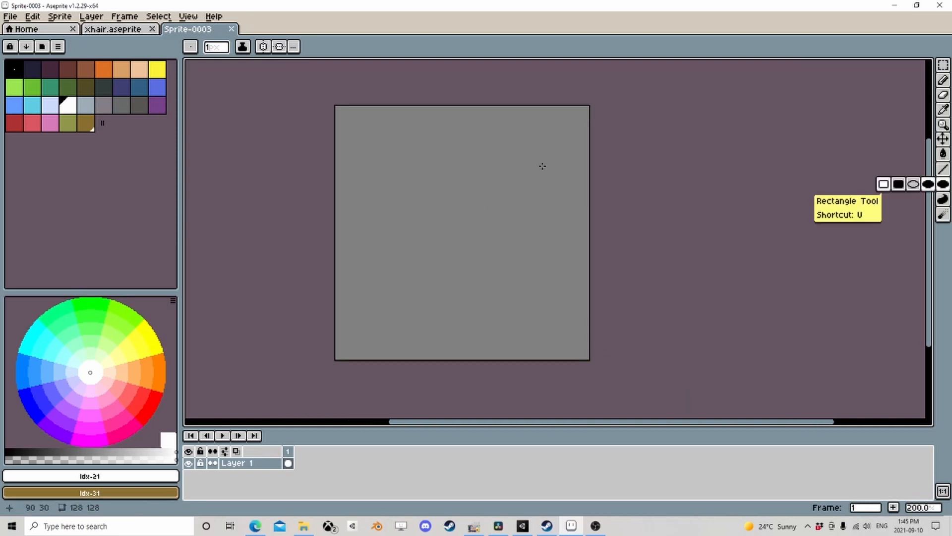
click(932, 184)
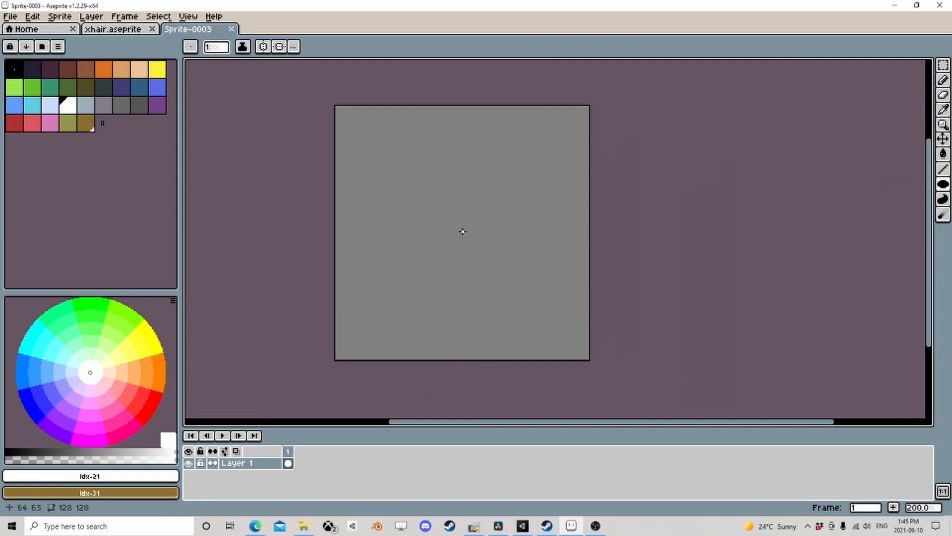
drag(463, 233, 417, 148)
click(32, 16)
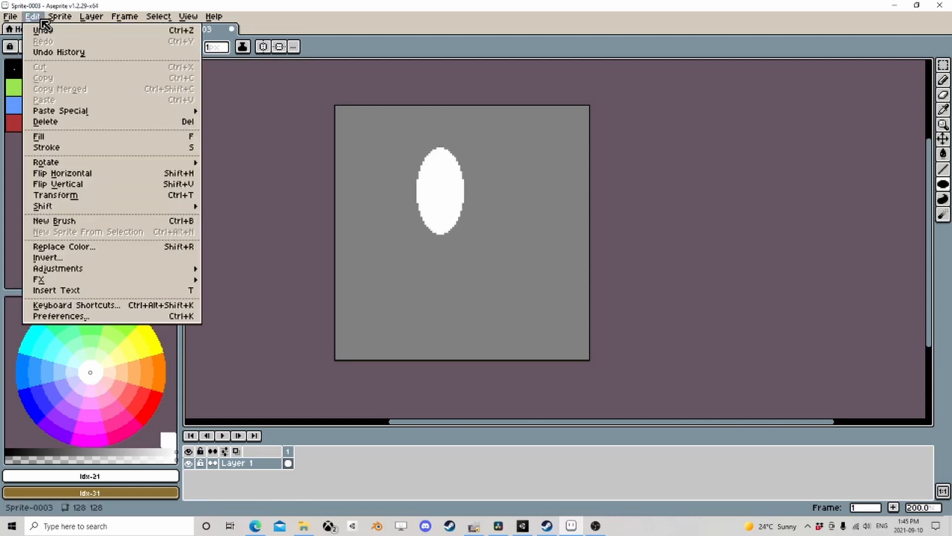
mouse_move(60, 16)
click(43, 30)
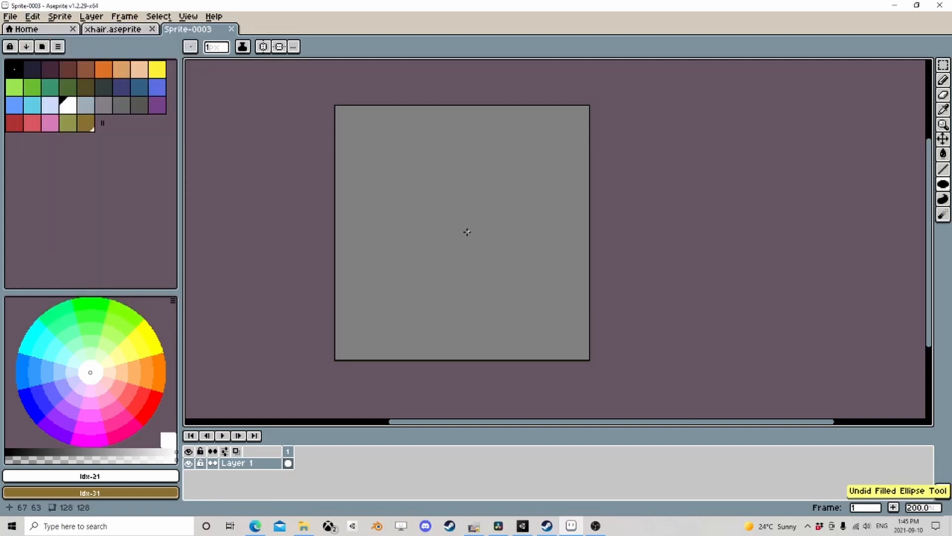
- Draw a white bullet silhouette about 121 px tall from a centered filled ellipse and a filled rectangle, with a thin rim about 35 px wide at its base
alt+drag(464, 234, 493, 357)
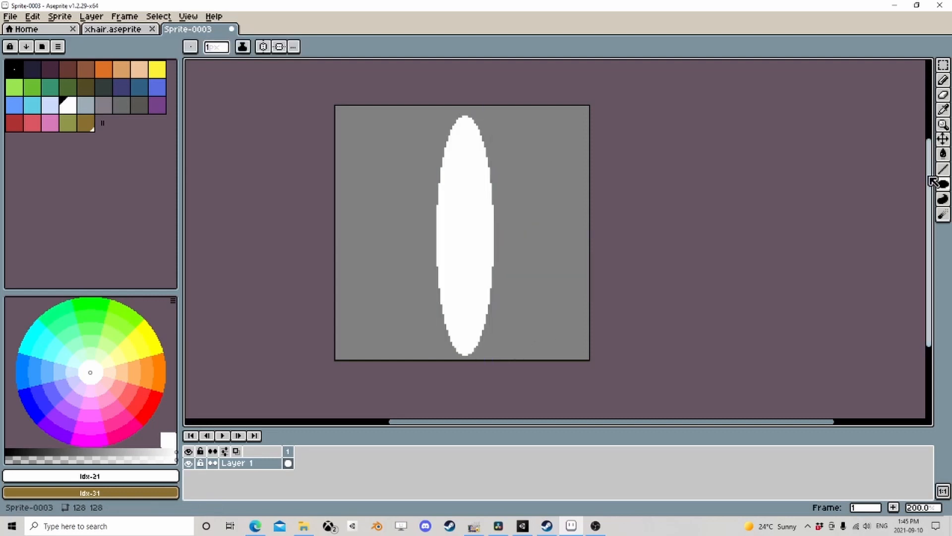
click(942, 184)
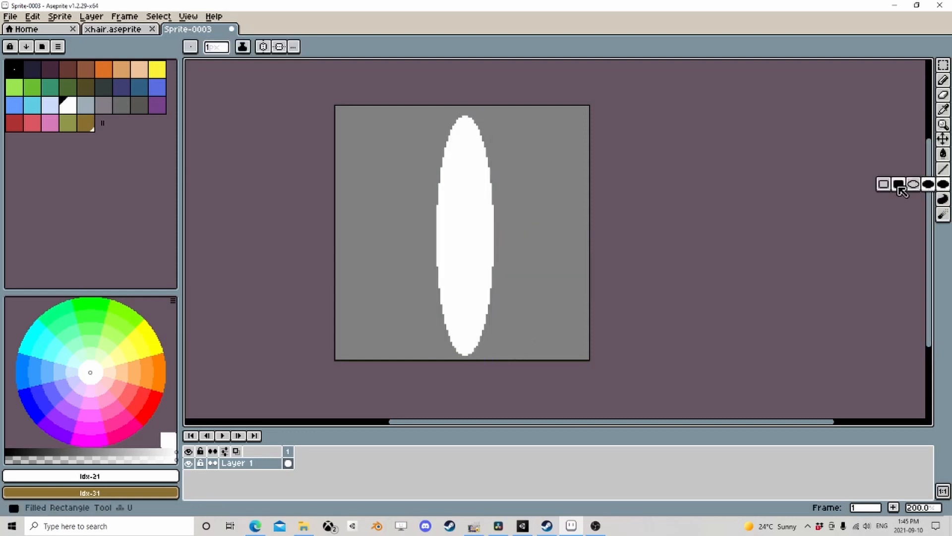
click(902, 184)
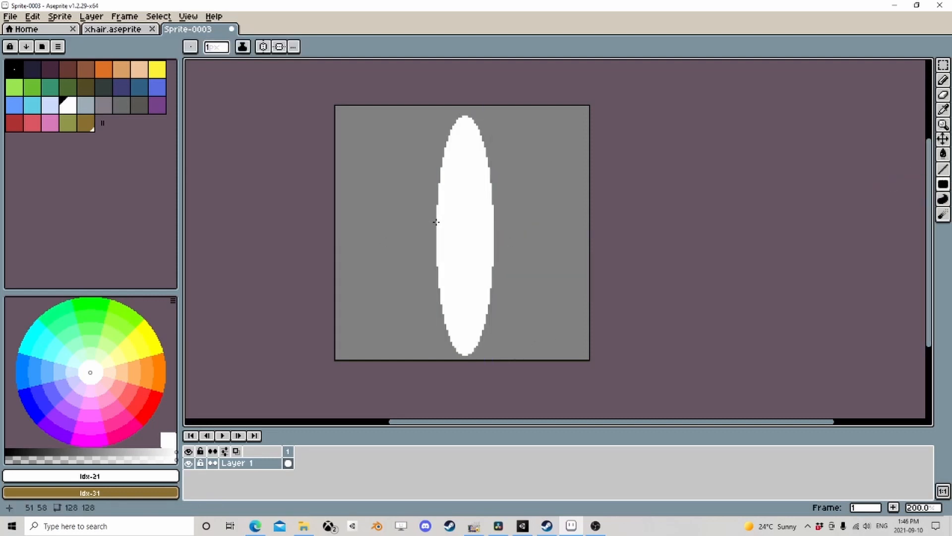
drag(436, 221, 493, 354)
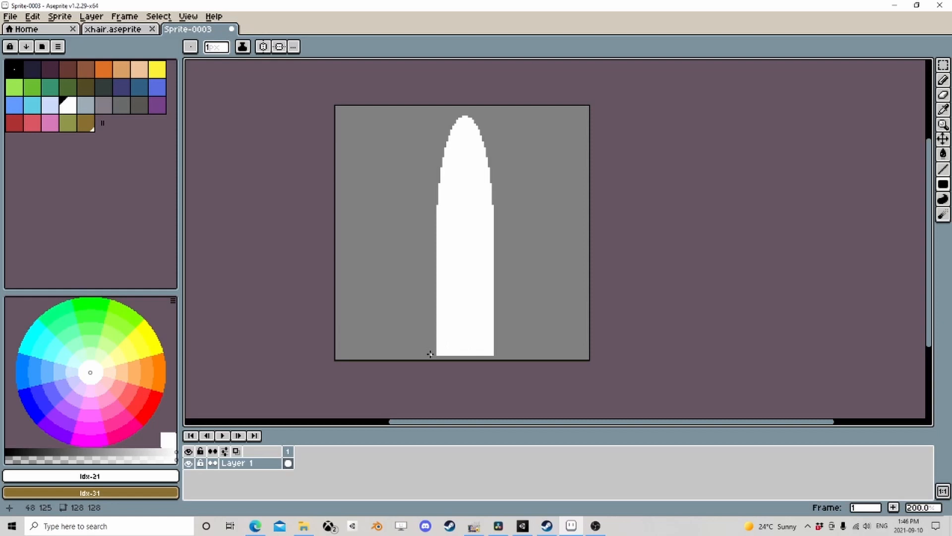
drag(430, 354, 489, 359)
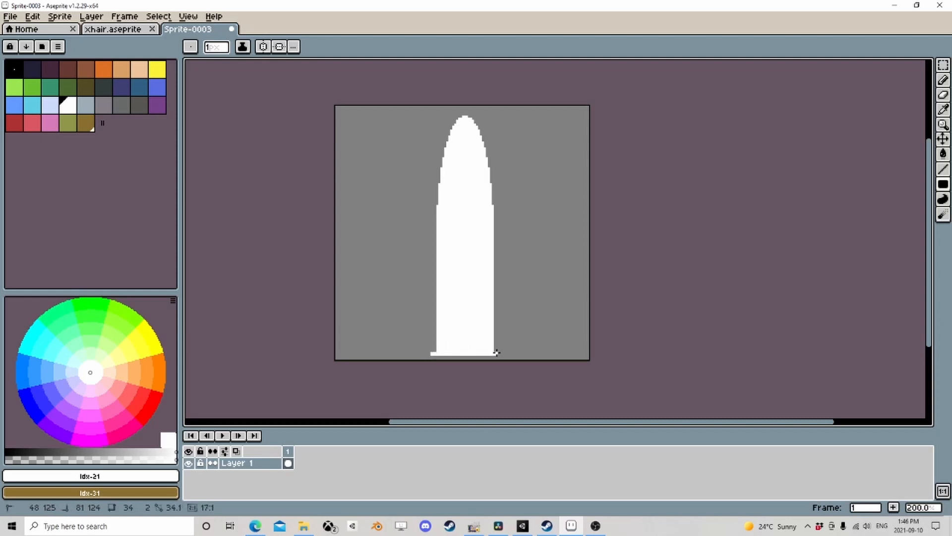
drag(496, 352, 497, 353)
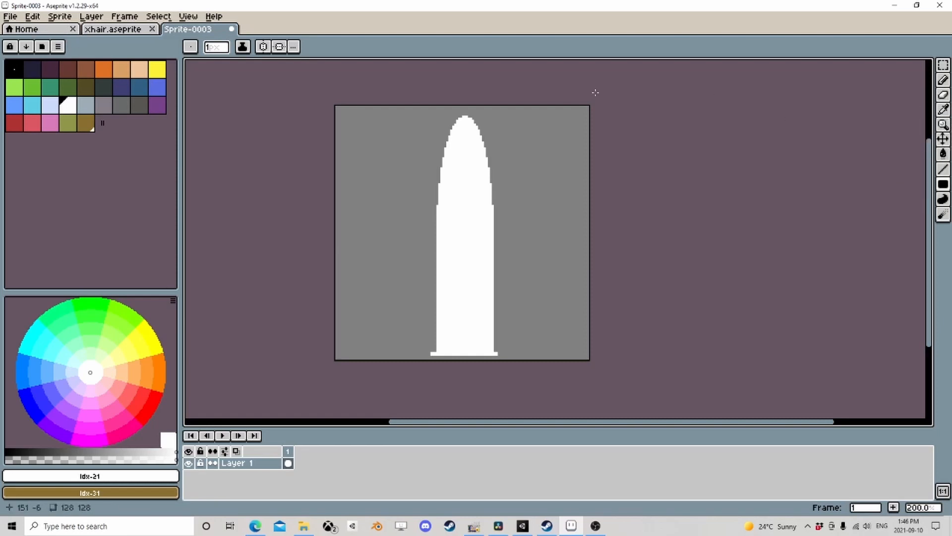
- Set the Pencil brush size to 1 px and inspect the bullet's base up close
key(b)
click(213, 46)
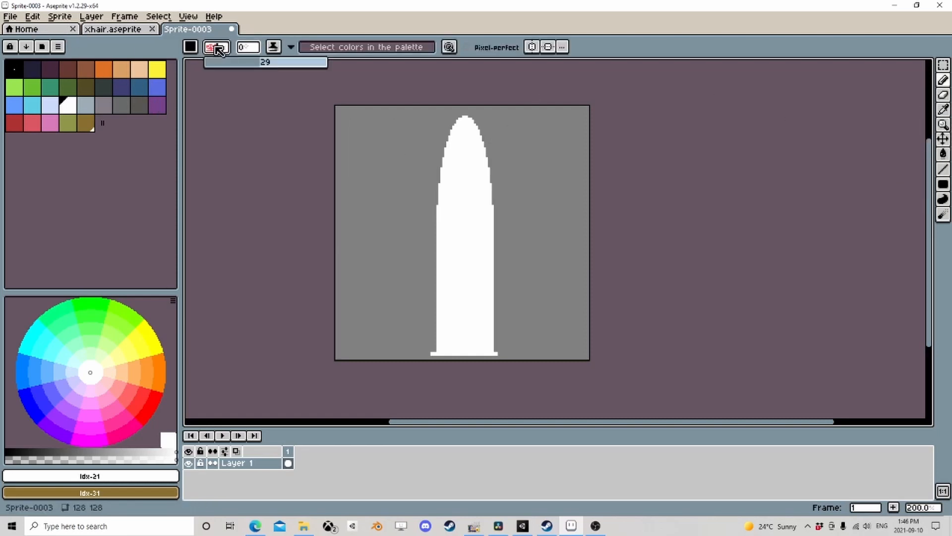
text(1)
scroll(531, 325, up, 4)
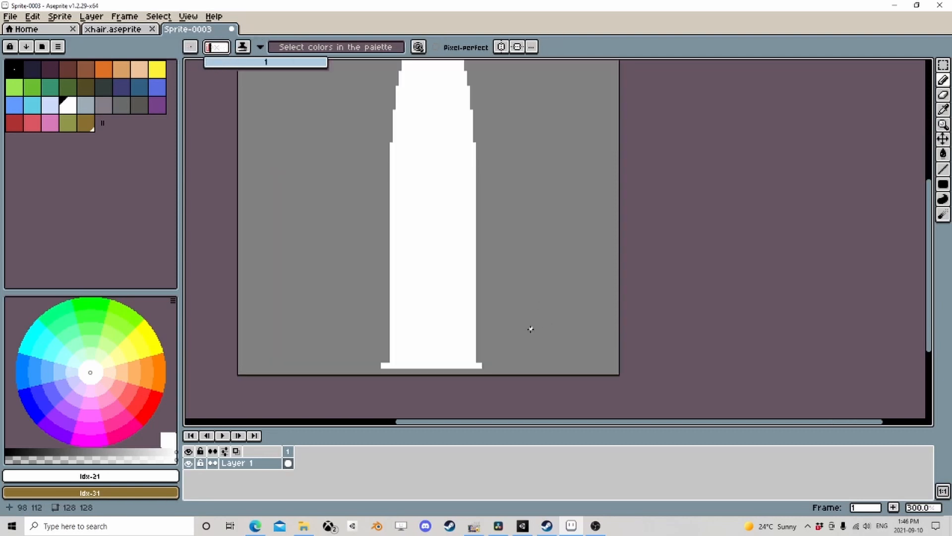
middle_drag(486, 351, 499, 237)
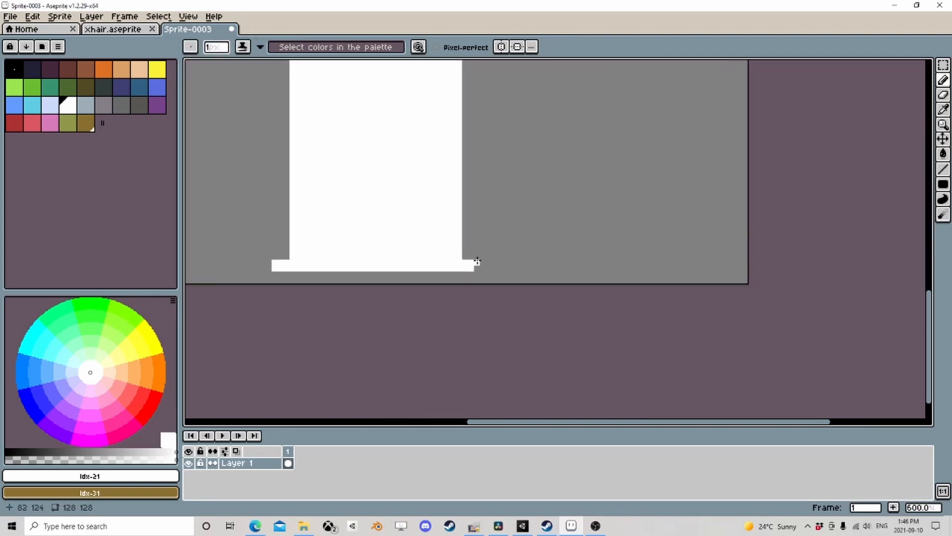
scroll(468, 228, down, 6)
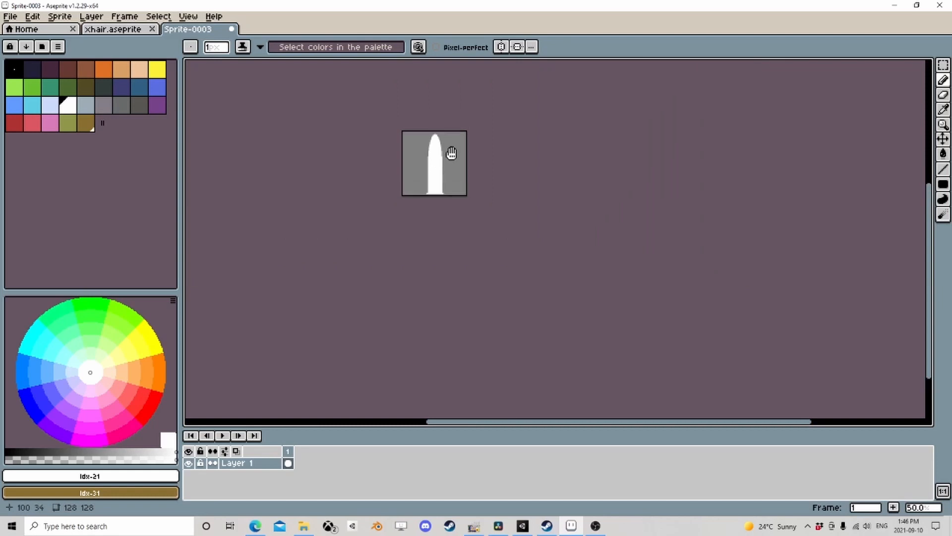
scroll(448, 153, up, 4)
scroll(442, 212, down, 2)
scroll(425, 196, up, 1)
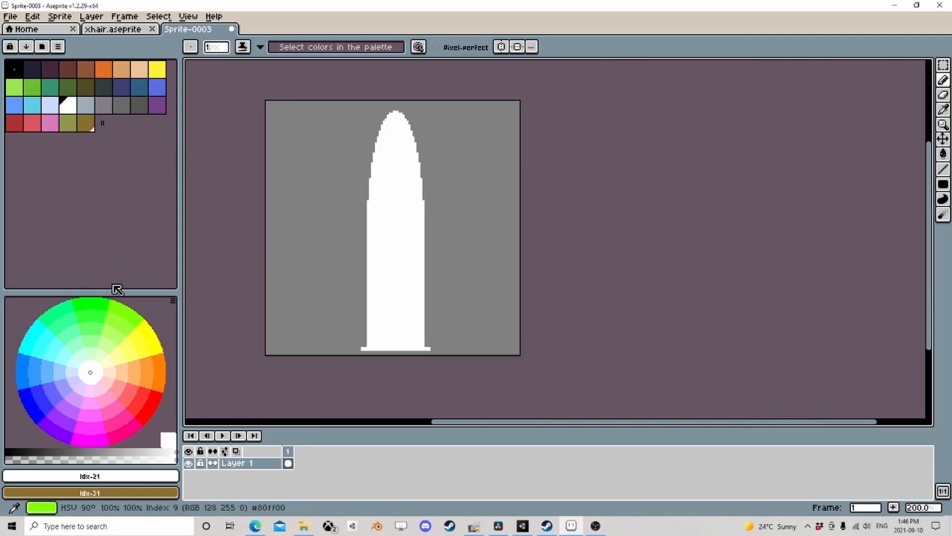
- Load the Google UI preset palette for the sprite
click(43, 47)
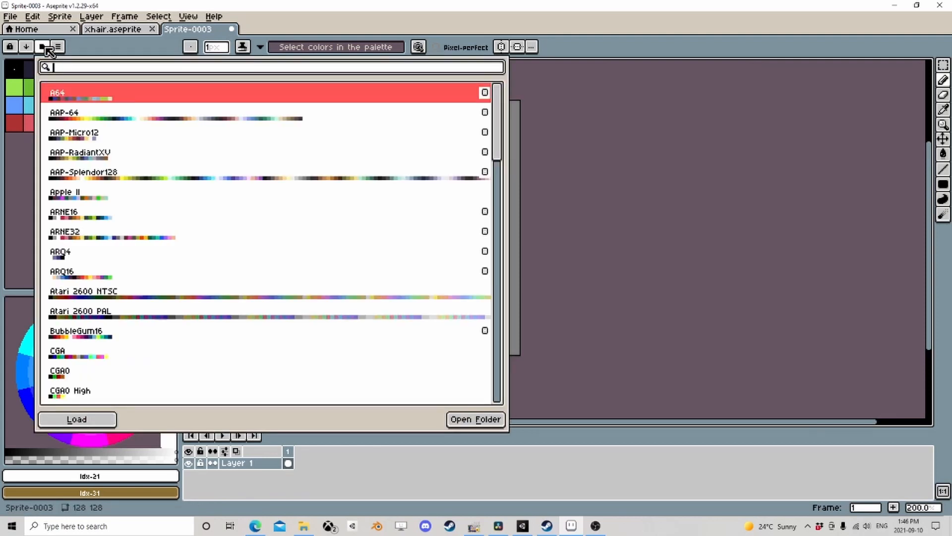
scroll(164, 305, down, 5)
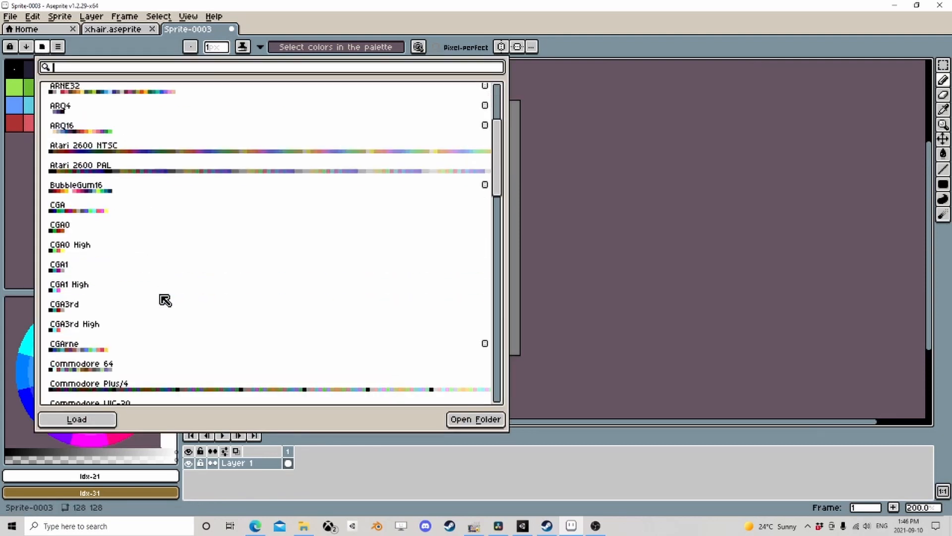
scroll(174, 297, down, 5)
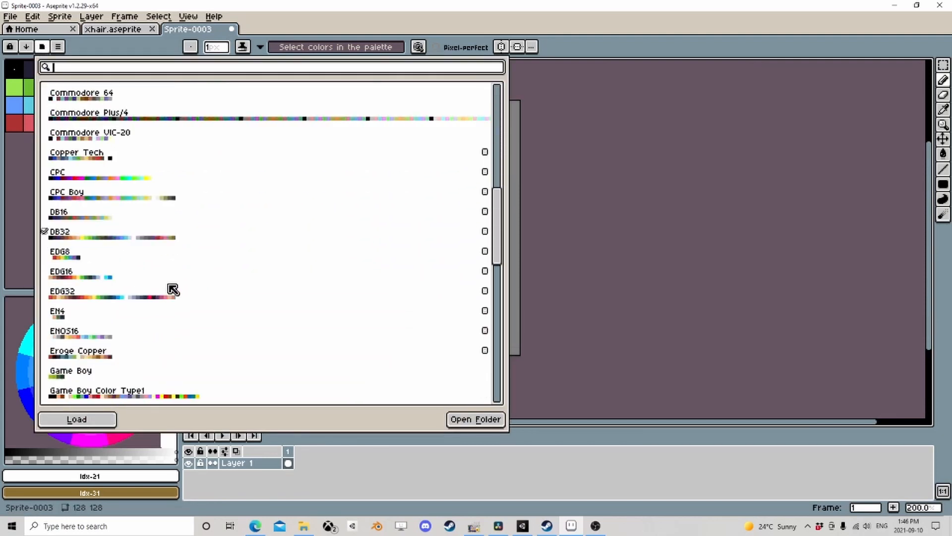
click(185, 305)
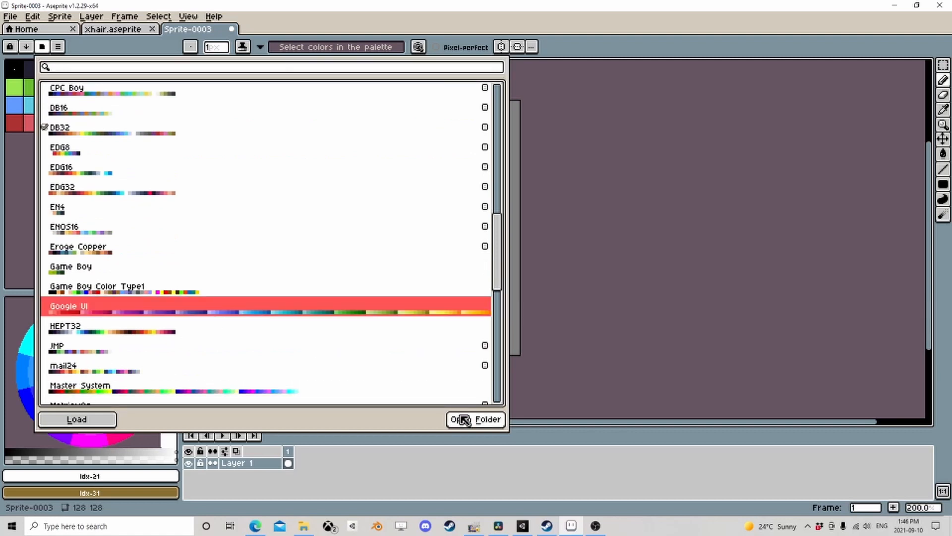
click(91, 421)
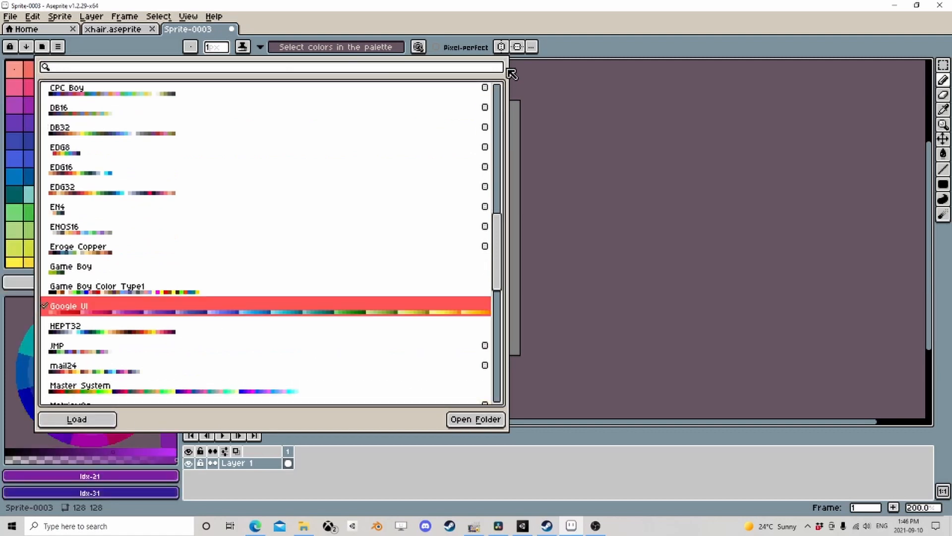
click(552, 355)
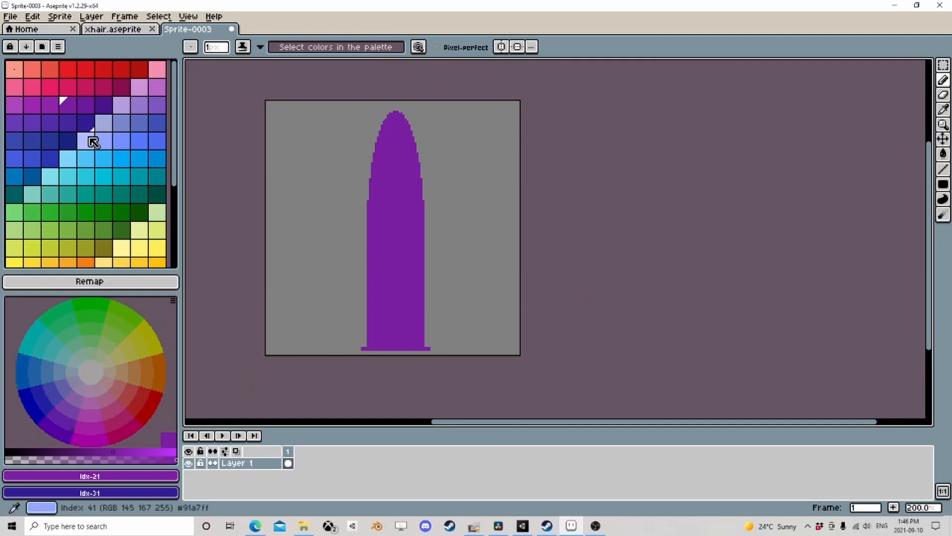
- Fill the bullet with the light blue-grey palette color Idx-144 using the Paint Bucket
scroll(110, 164, down, 5)
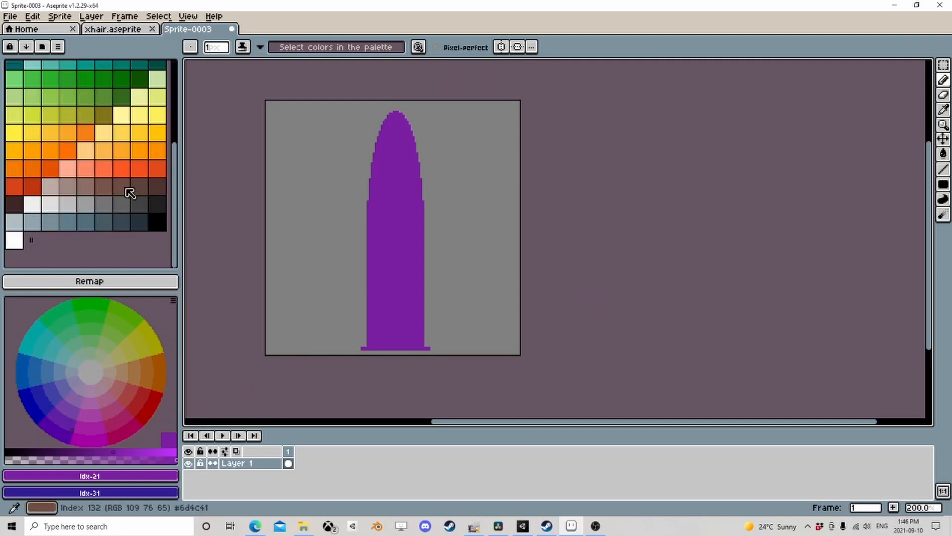
click(18, 226)
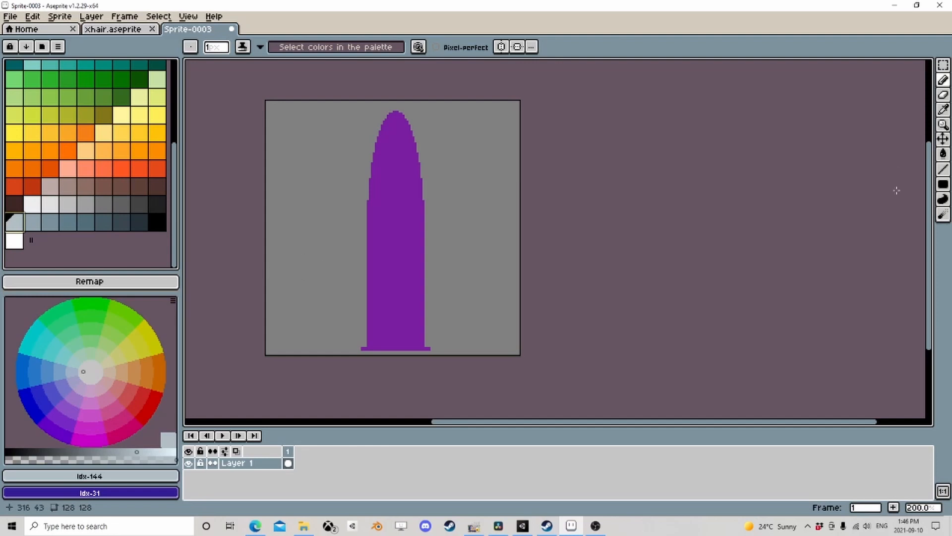
click(943, 154)
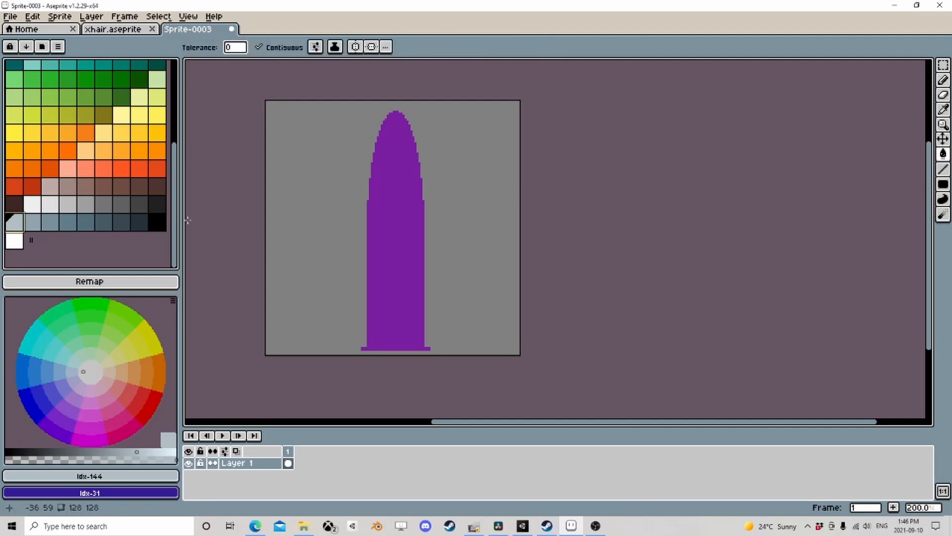
click(401, 224)
- Set white (Idx-153) as the foreground color and select the whole bullet with the Magic Wand
click(21, 240)
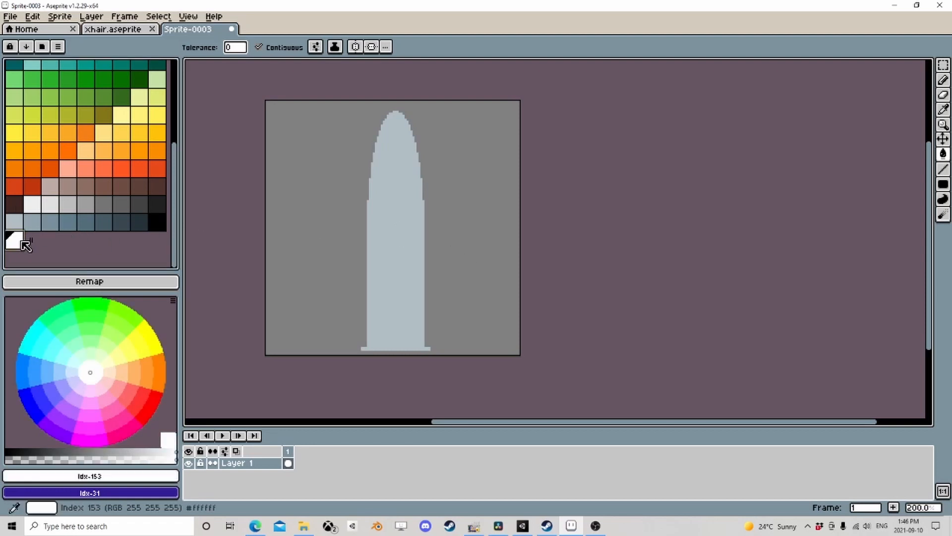
key(b)
scroll(406, 141, up, 3)
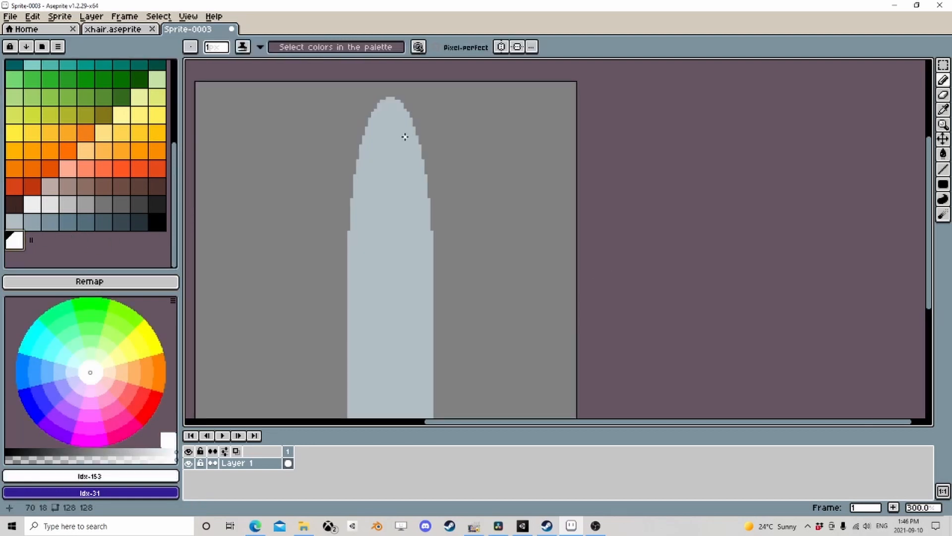
scroll(412, 165, up, 1)
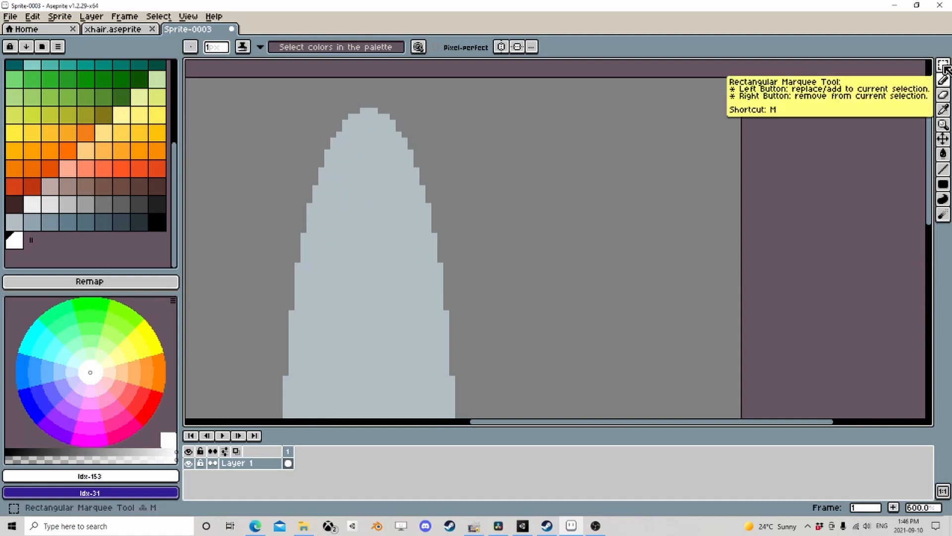
drag(945, 67, 888, 65)
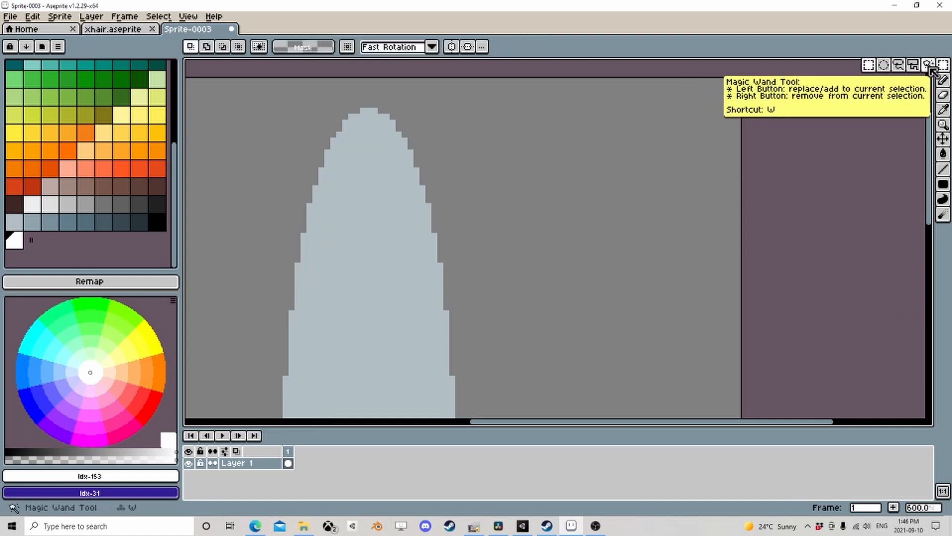
click(397, 224)
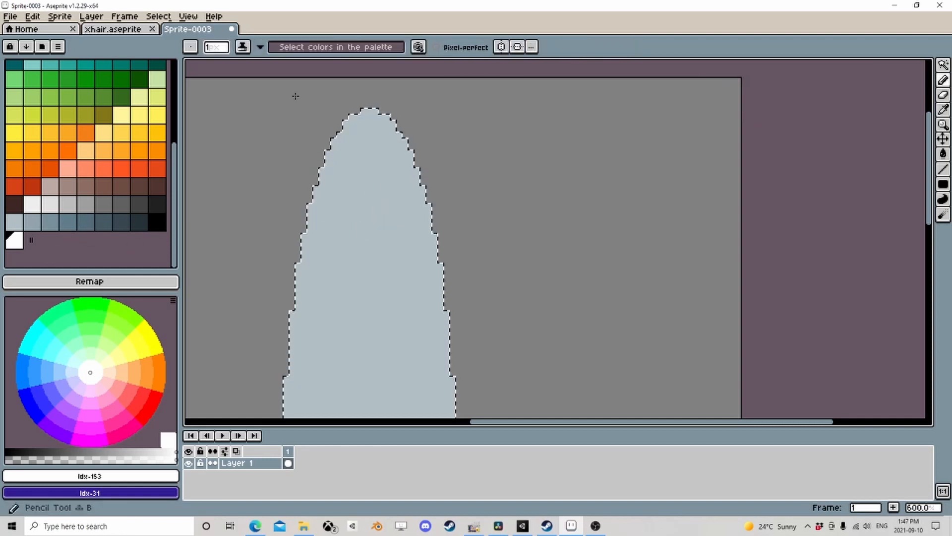
- Paint a white highlight along the tip and upper right edge of the bullet with a 6 px round Pencil brush
click(216, 47)
click(221, 65)
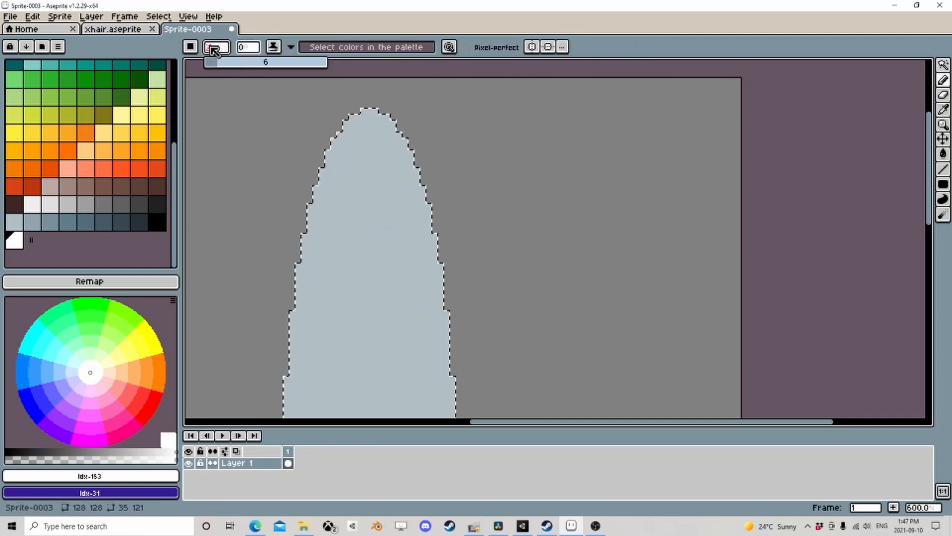
click(190, 47)
click(193, 63)
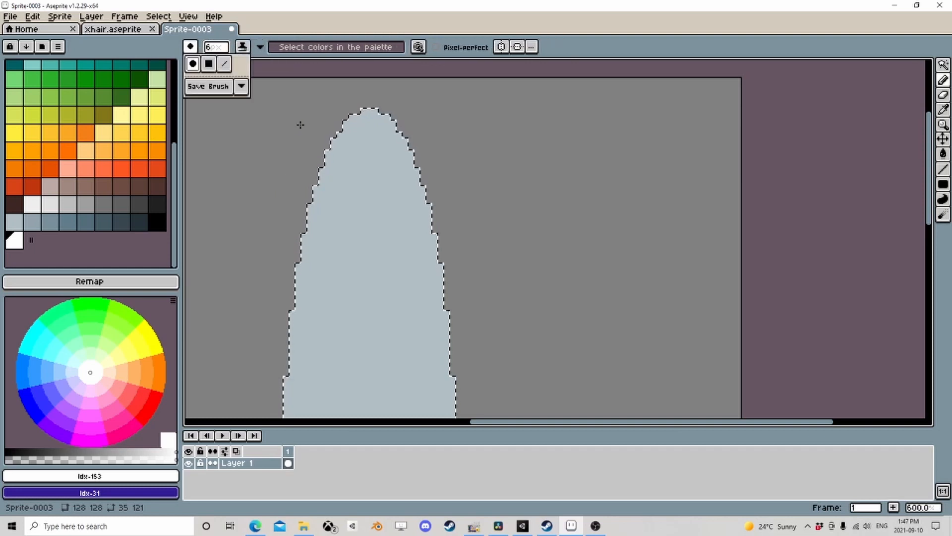
click(345, 101)
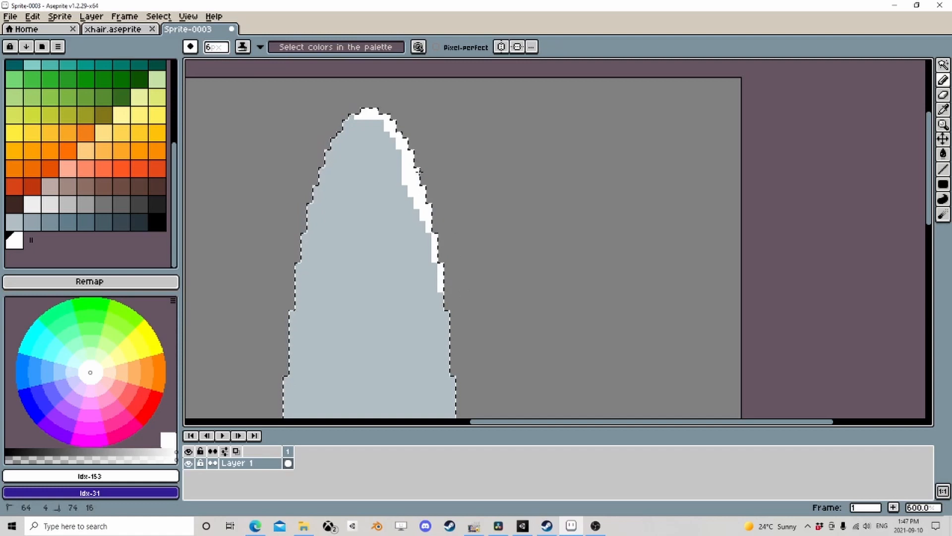
mouse_move(451, 181)
mouse_down()
mouse_move(446, 259)
mouse_move(461, 336)
mouse_move(452, 260)
mouse_move(450, 297)
mouse_up()
scroll(501, 200, down, 2)
middle_drag(527, 258, 487, 208)
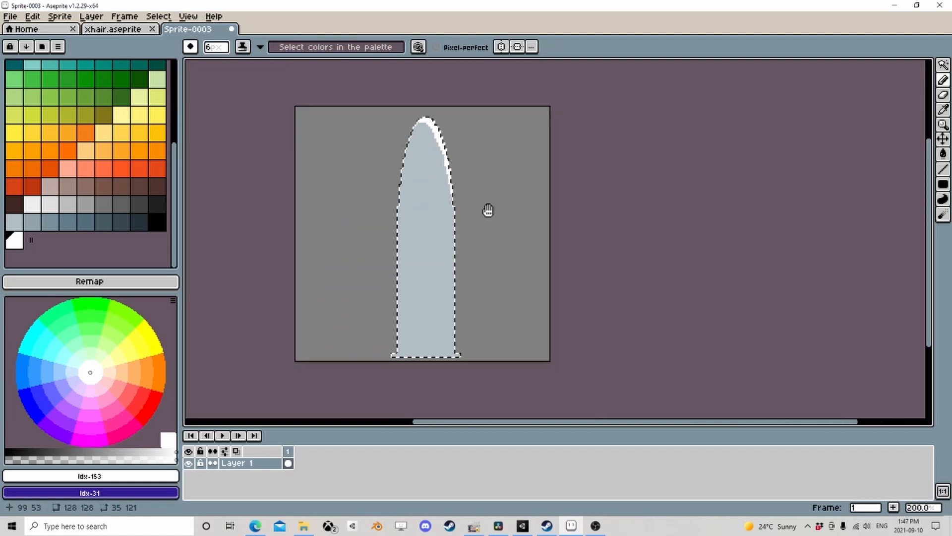
- Shade the bullet's left edge and base with palette color Idx-145 using the 6 px round Pencil brush
scroll(470, 185, up, 1)
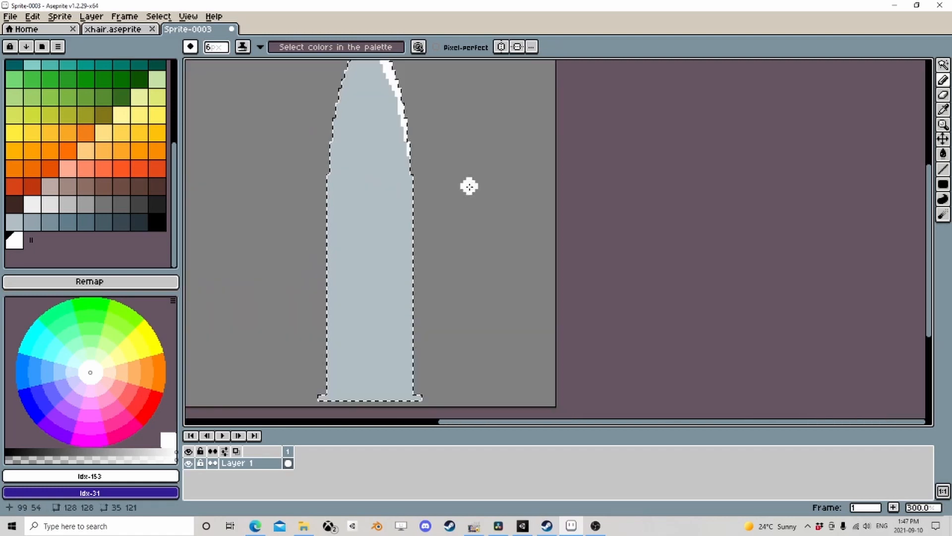
click(35, 223)
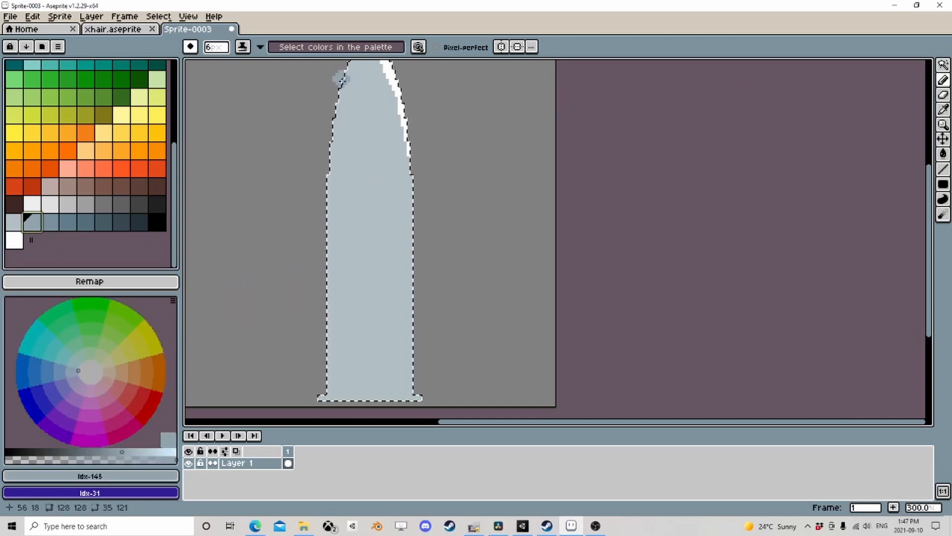
scroll(312, 227, down, 1)
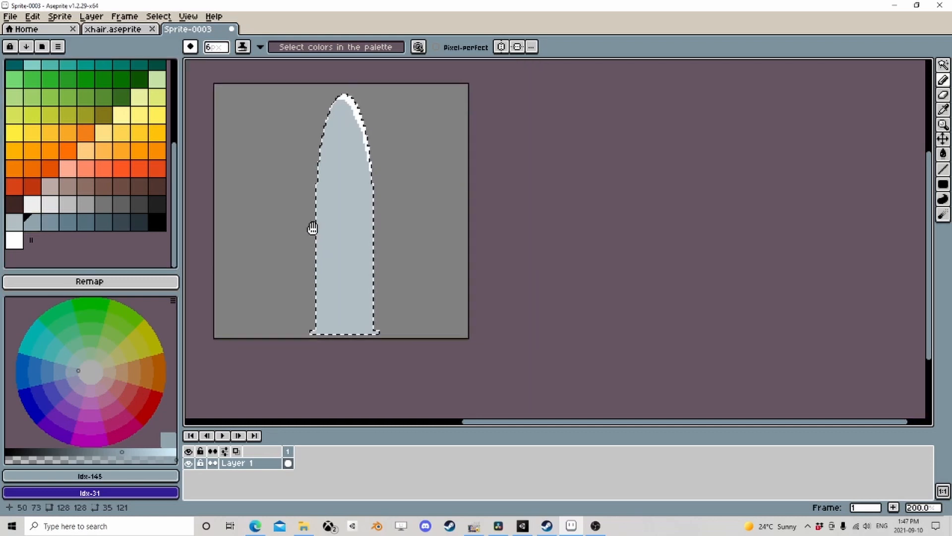
drag(295, 309, 296, 309)
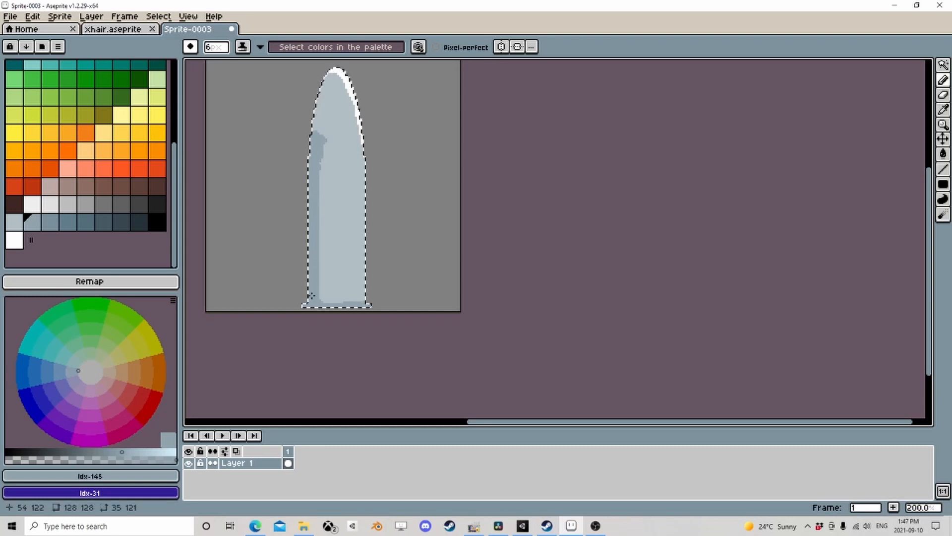
- Add darker Idx-146 shading along the bullet's left edge and base, and extend the Idx-145 shade up the left side of the tip
click(50, 222)
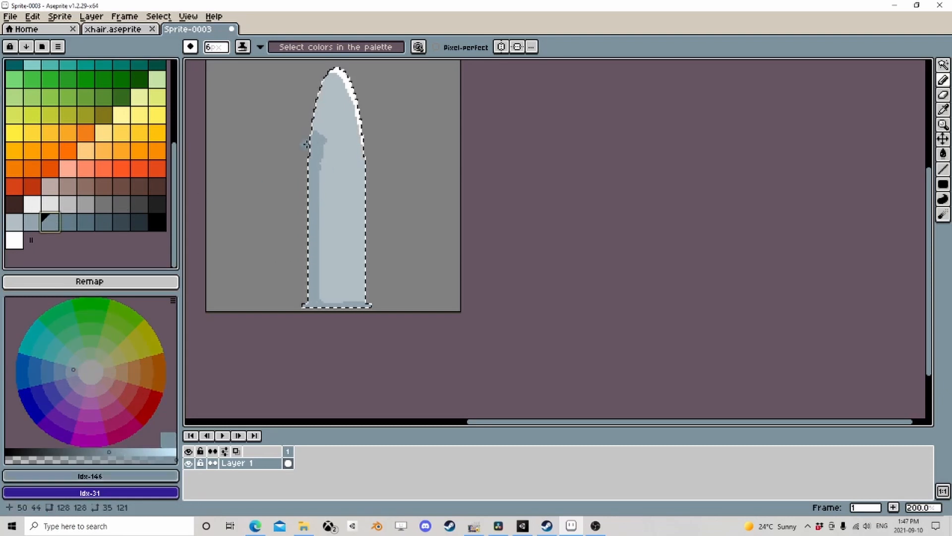
click(310, 138)
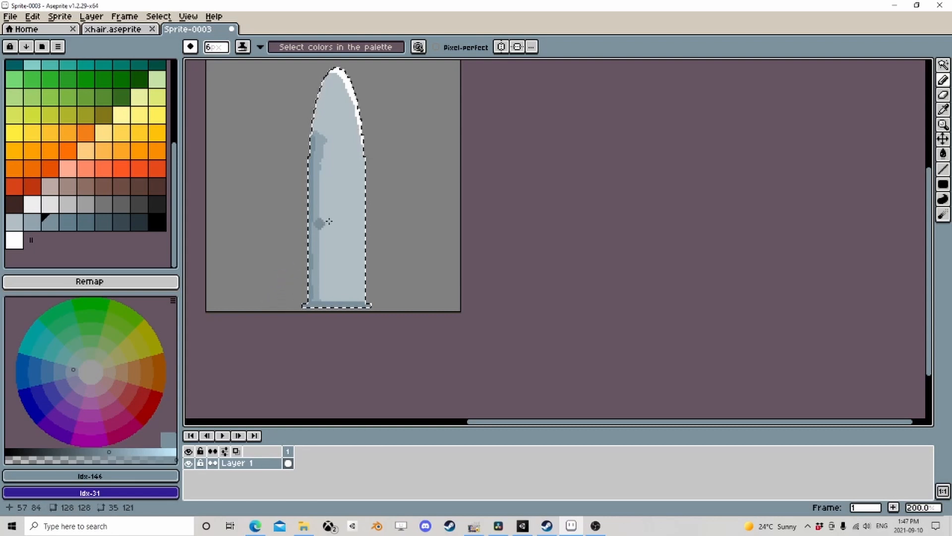
click(32, 222)
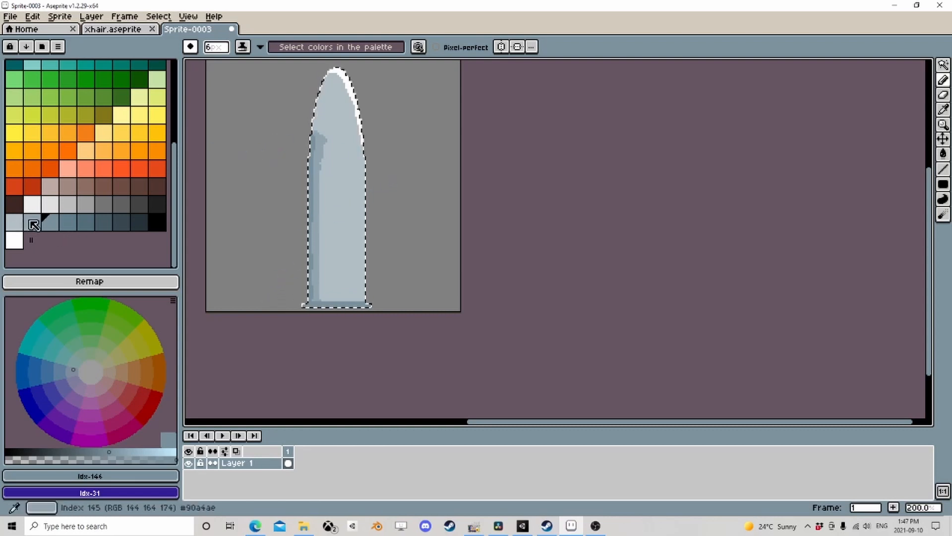
click(319, 78)
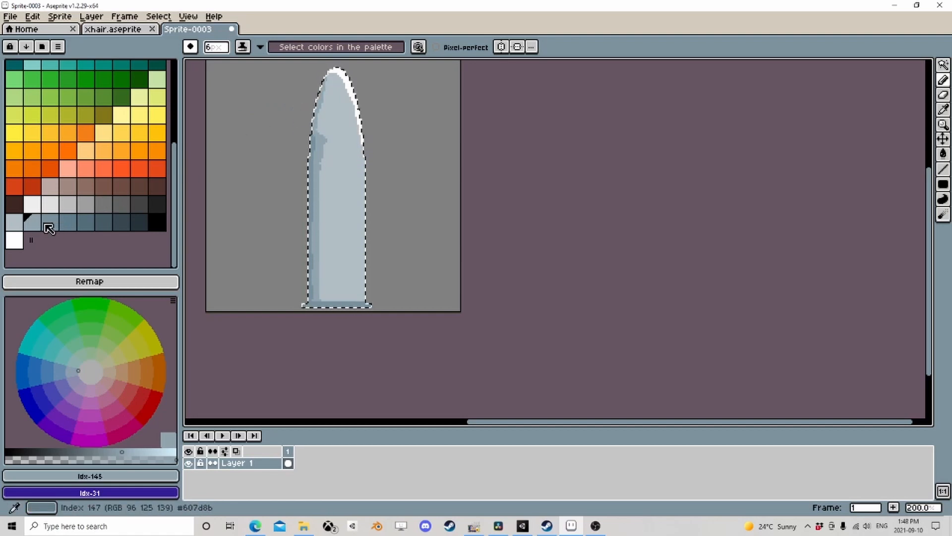
- With a 2 px brush, paint a pointed Idx-145 shadow inward below the tip and touch up the left edge with Idx-146
click(216, 46)
click(216, 67)
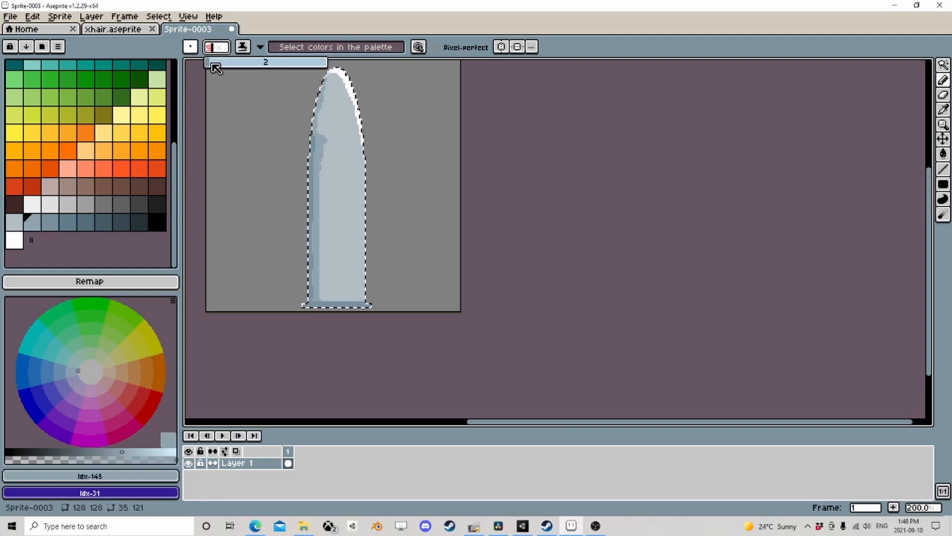
scroll(283, 139, up, 2)
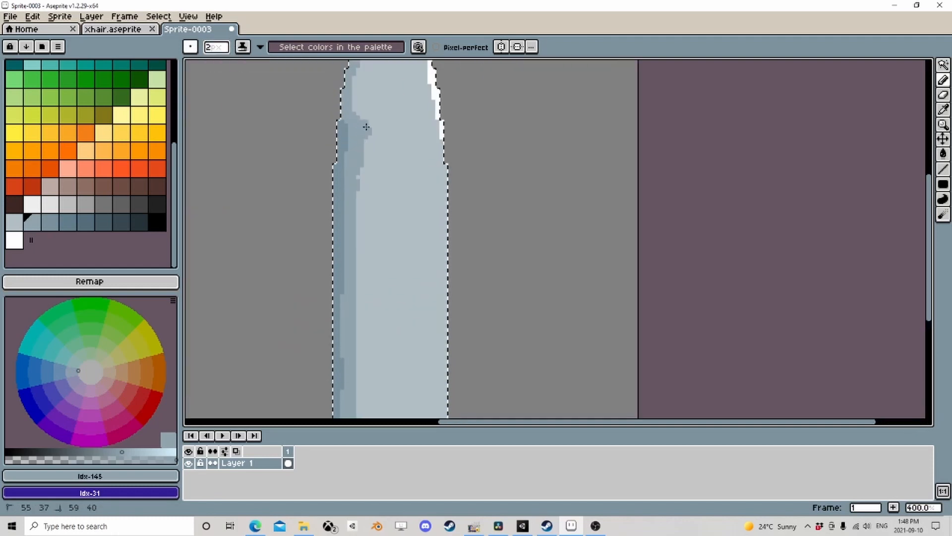
mouse_move(366, 127)
mouse_down()
mouse_move(378, 128)
mouse_move(368, 145)
mouse_up()
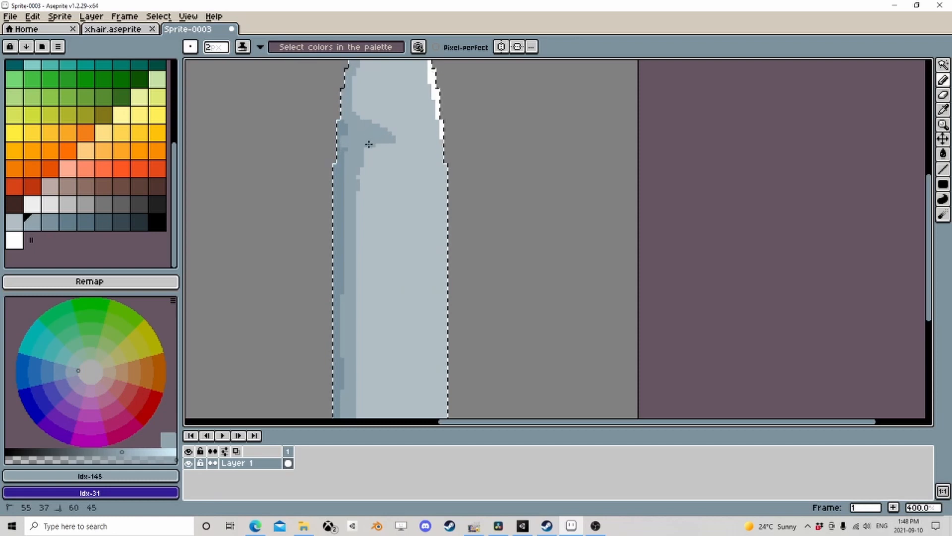
click(56, 227)
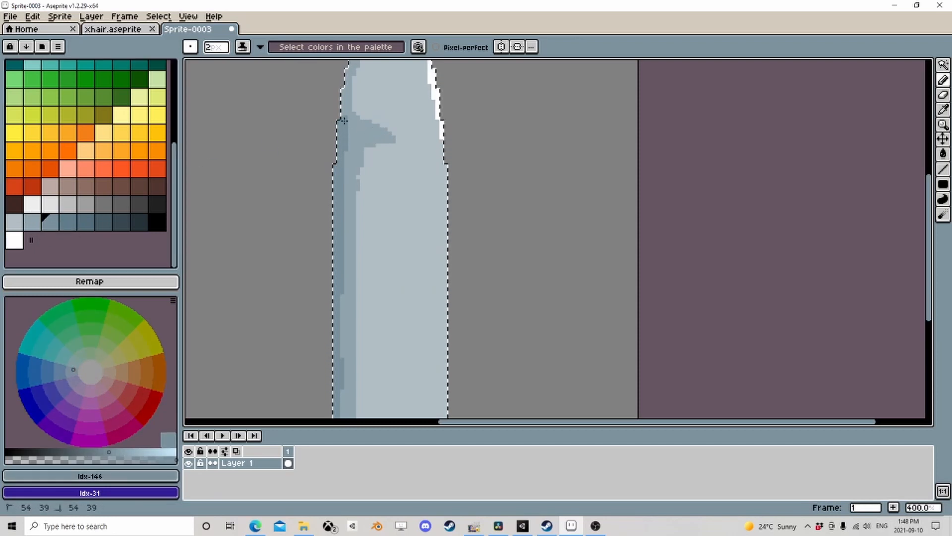
scroll(351, 271, down, 2)
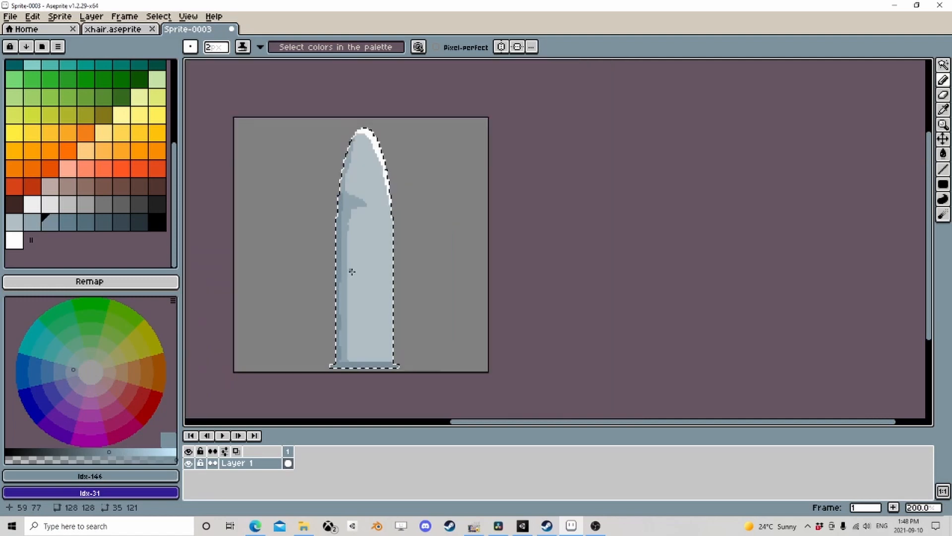
scroll(412, 238, down, 1)
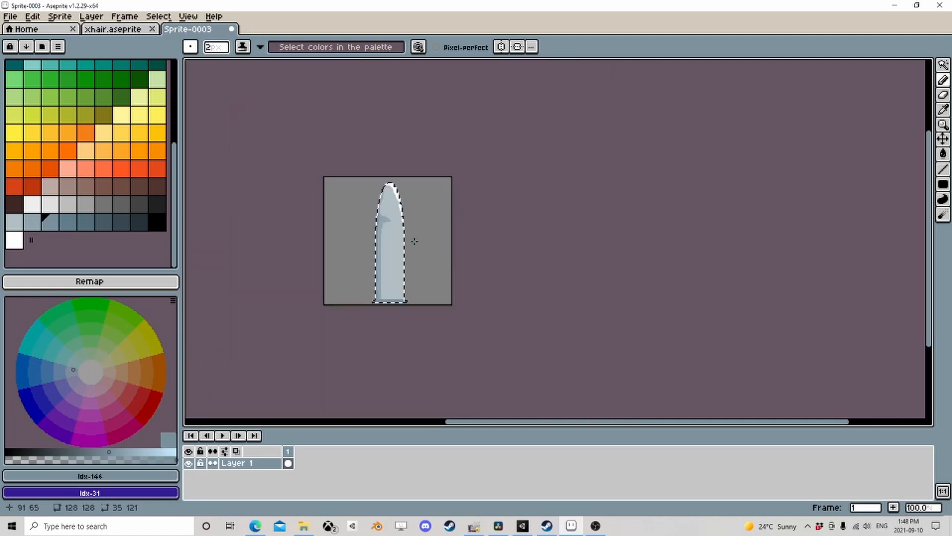
- Save the sprite as Bullet in the Pictures folder
click(16, 13)
click(22, 78)
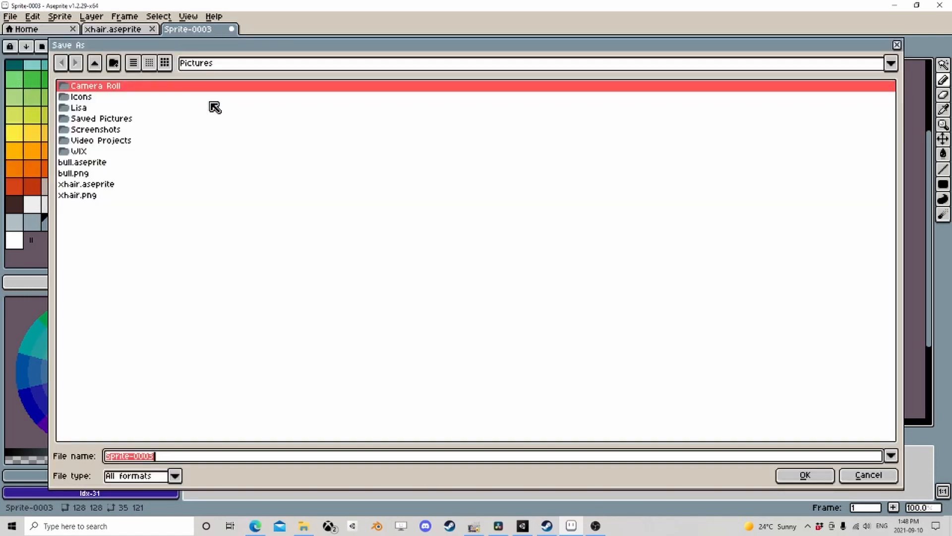
text(B)
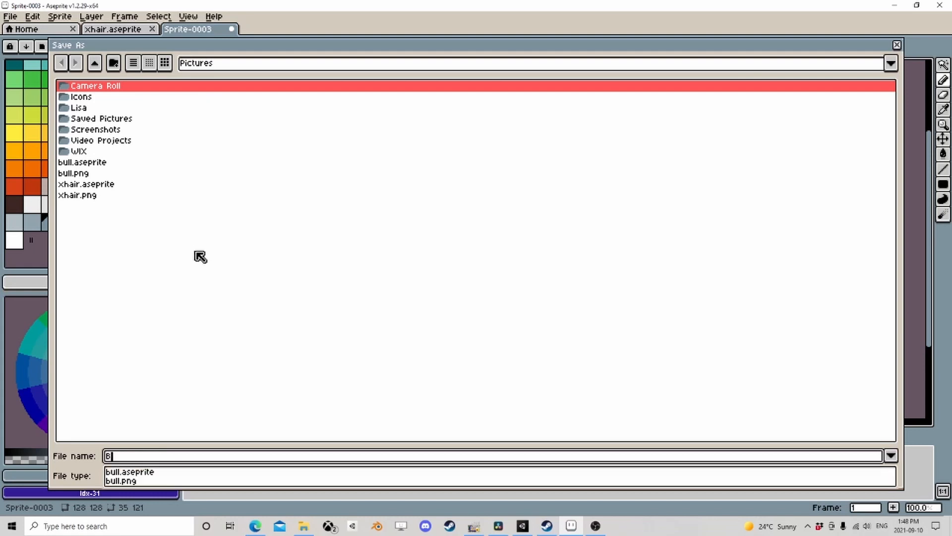
text(ully)
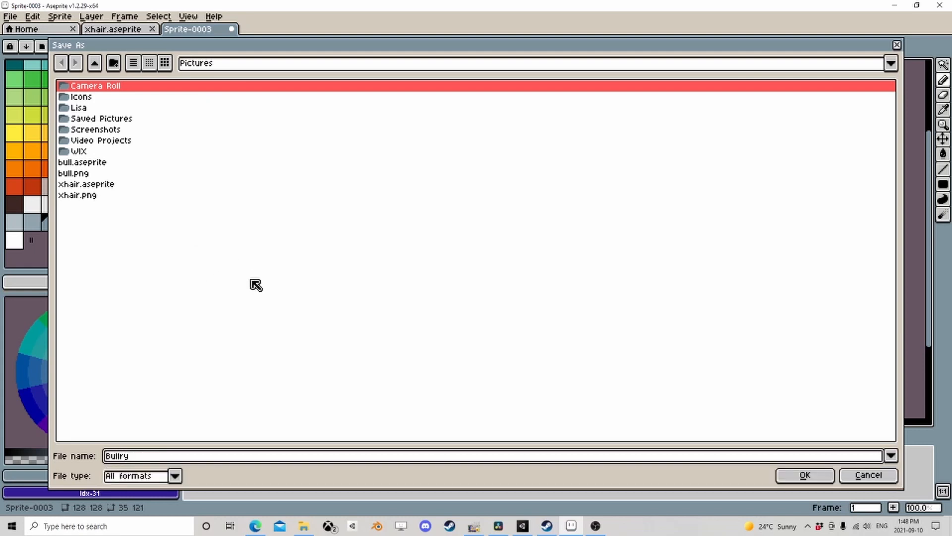
key(BackSpace)
text(et)
click(783, 475)
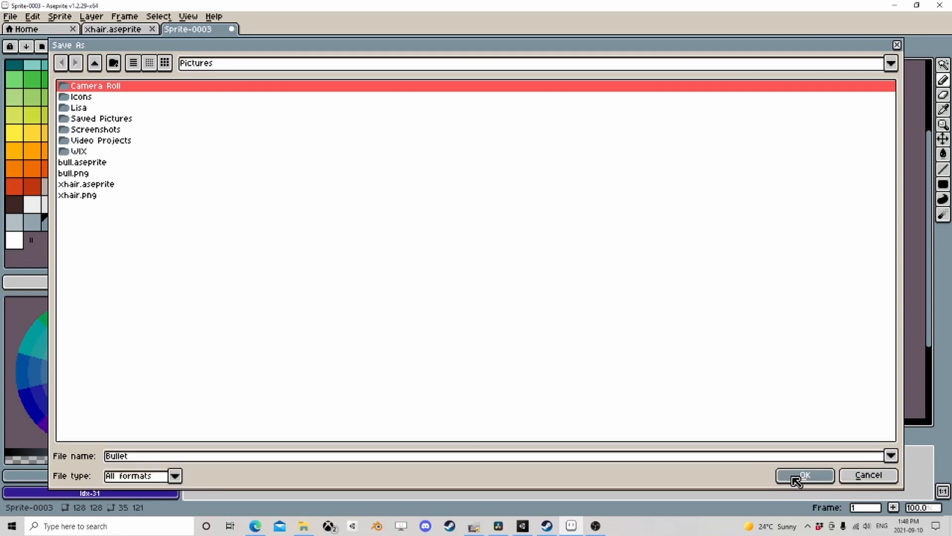
- Export the bullet sprite to the Pictures folder
click(10, 16)
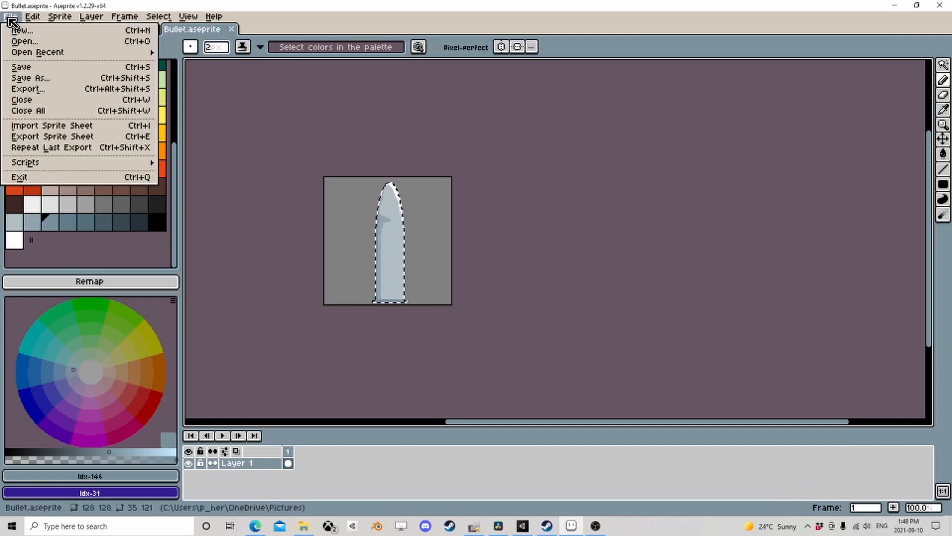
click(40, 92)
click(104, 165)
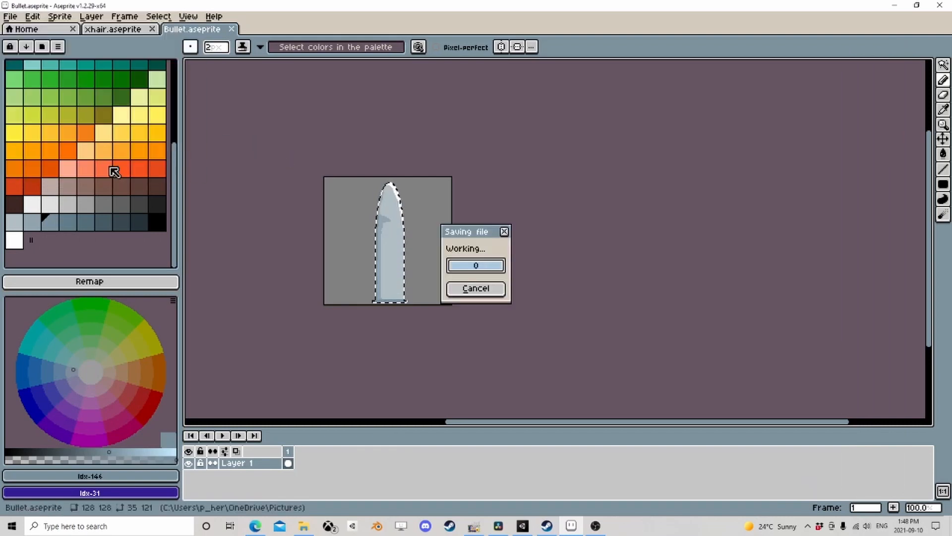
- Switch to File Explorer and check the Pictures folder for the exported bullet image
click(894, 5)
click(304, 526)
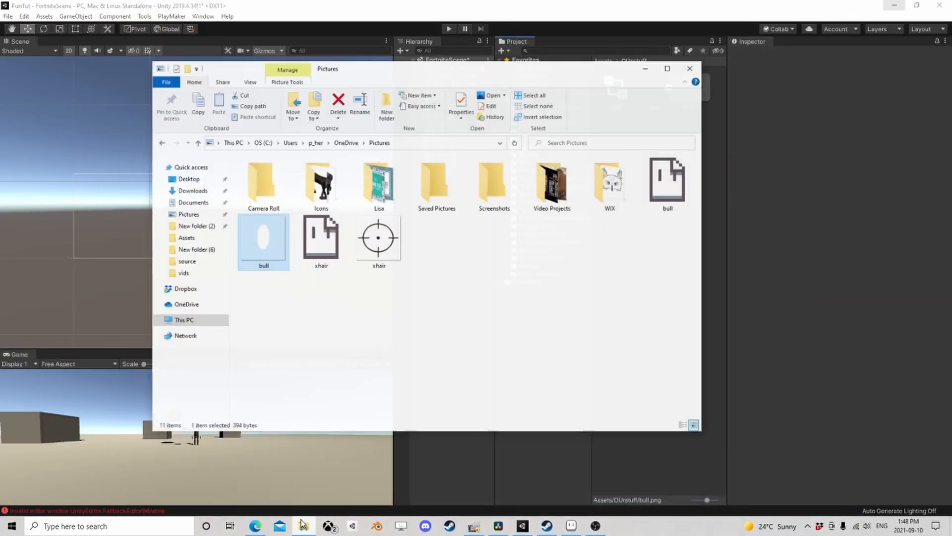
click(565, 281)
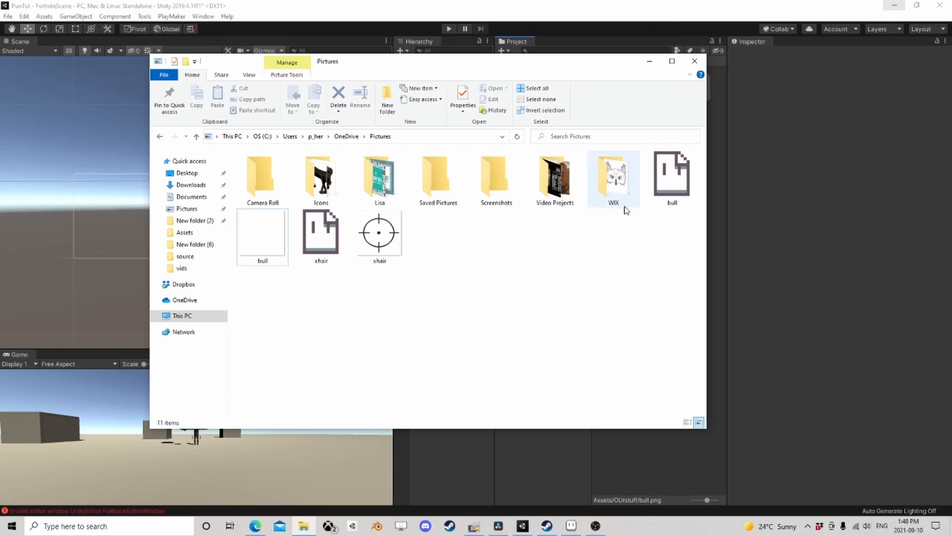
- Return to Aseprite and export the sprite again as Bullet.png at 100%, overwriting the existing file
click(568, 526)
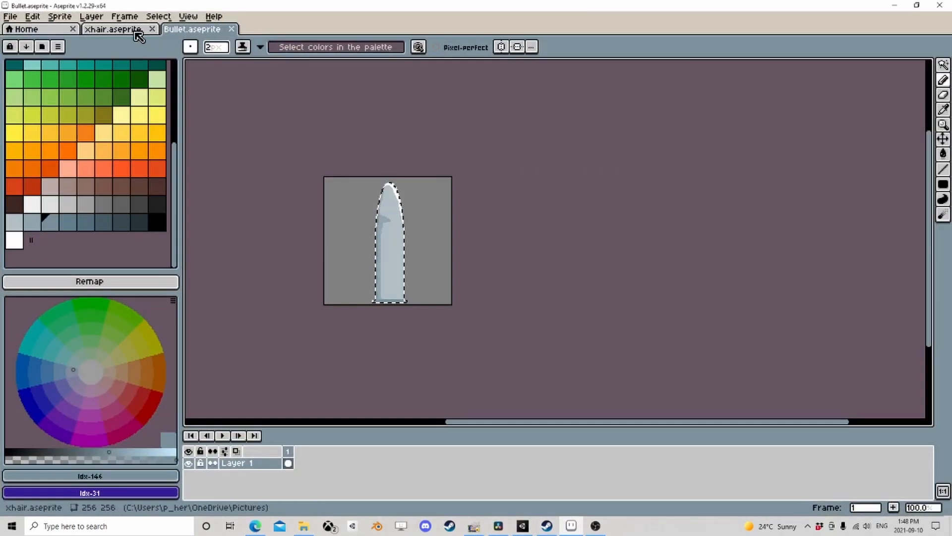
click(10, 16)
click(28, 88)
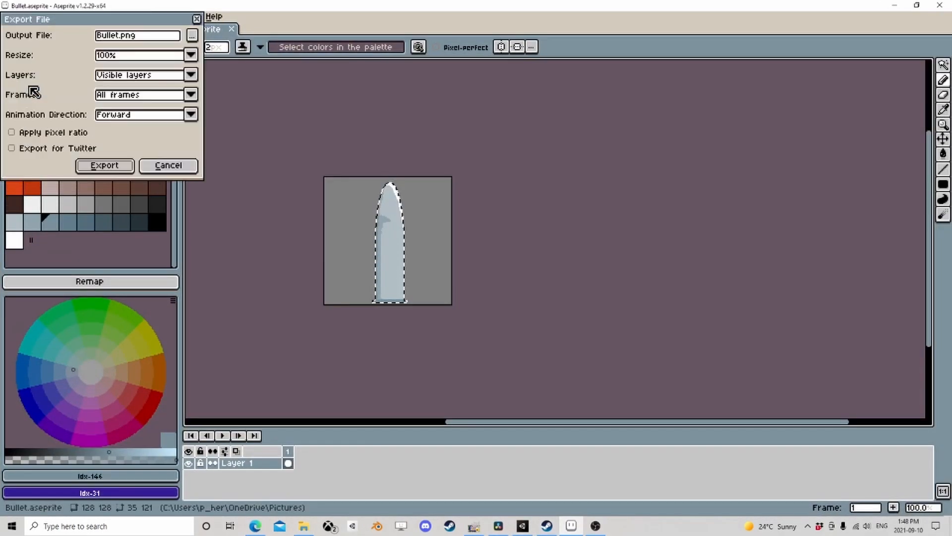
click(110, 167)
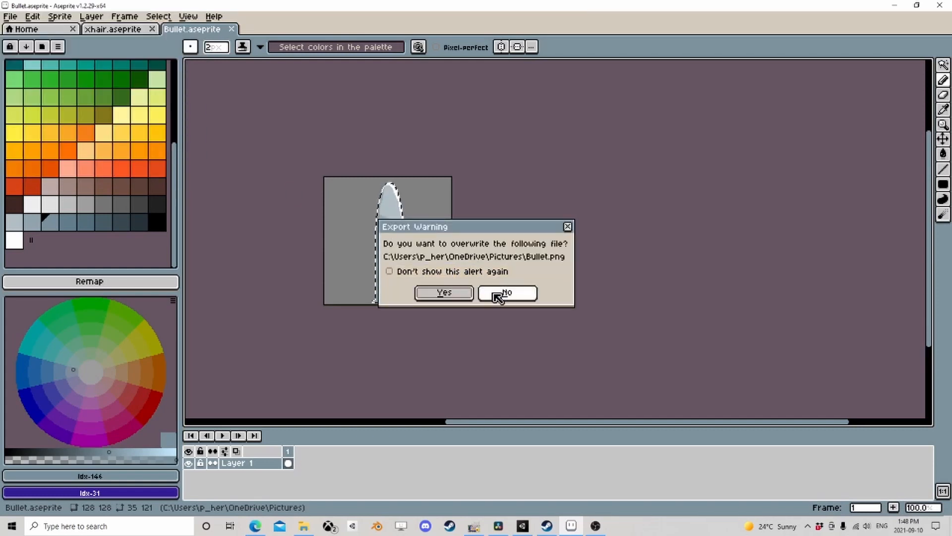
click(450, 292)
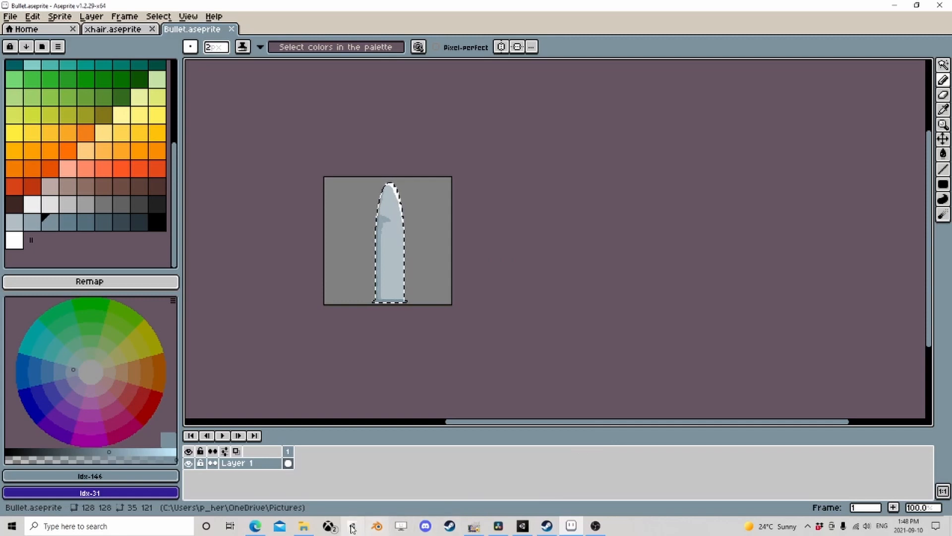
- Switch to File Explorer, reload the Pictures folder, and import the Bullet image into the OUrstuff folder of the Unity project
click(303, 526)
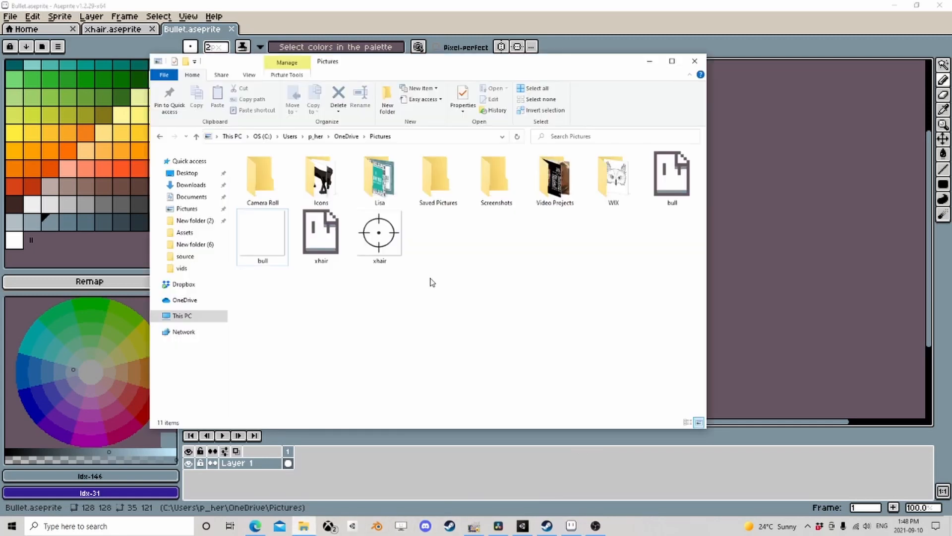
click(671, 176)
double_click(614, 177)
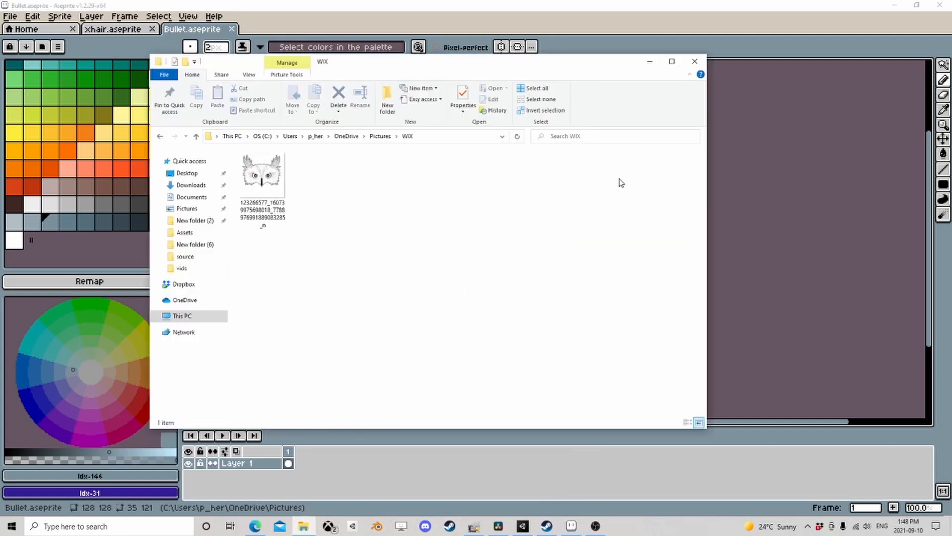
click(160, 136)
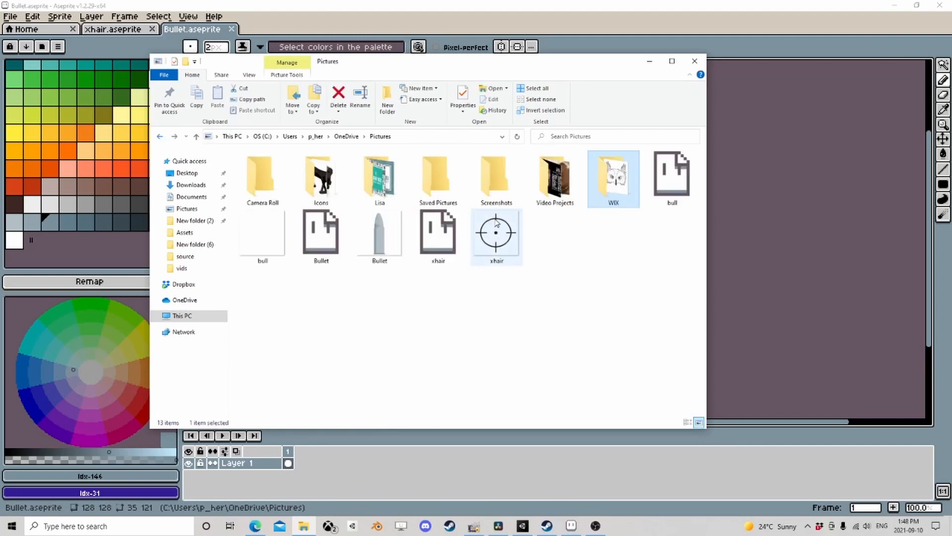
click(380, 242)
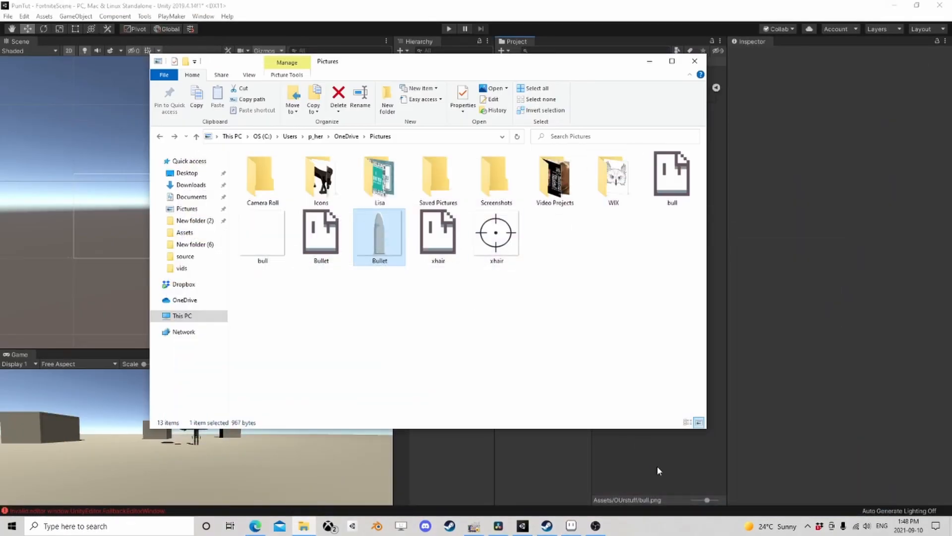
click(694, 61)
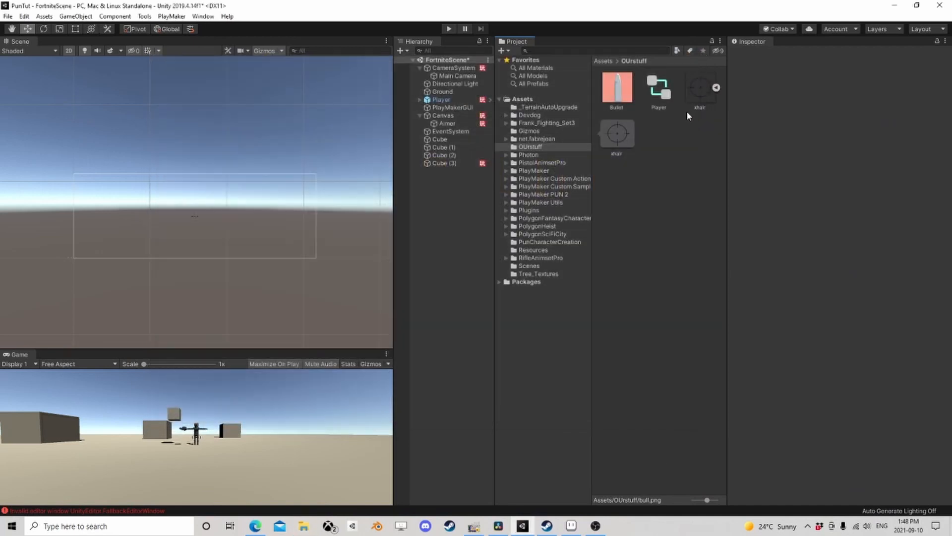
- Set the imported Bullet image's texture type to Sprite (2D and UI) and apply the import settings
click(618, 90)
click(844, 82)
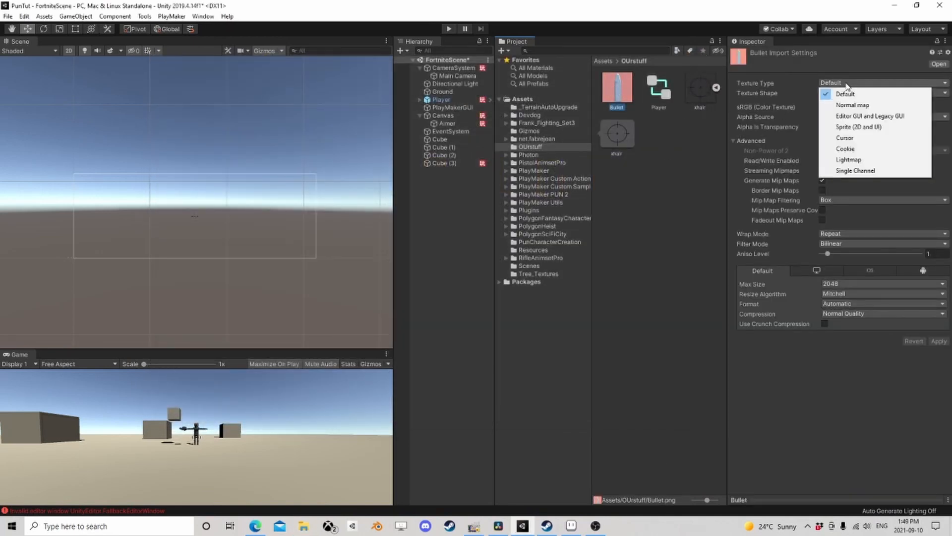
click(843, 127)
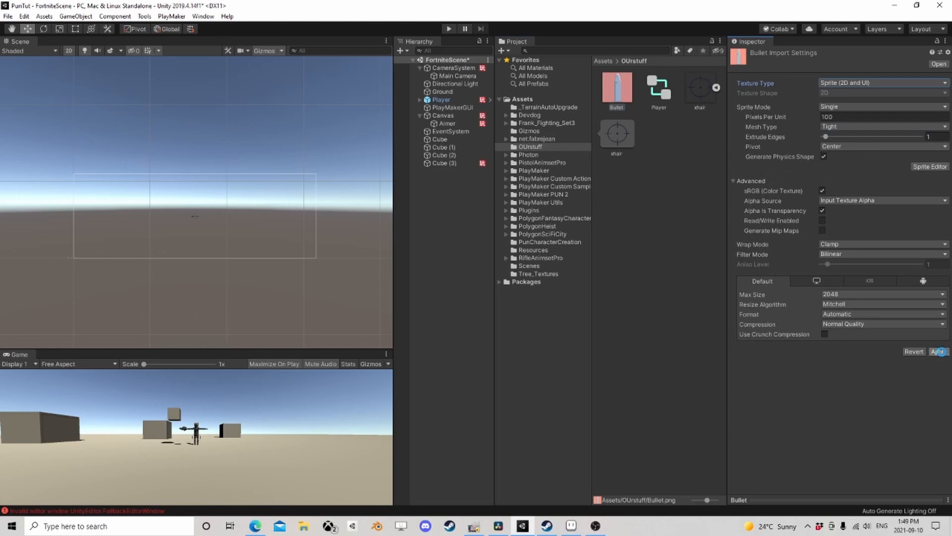
click(939, 352)
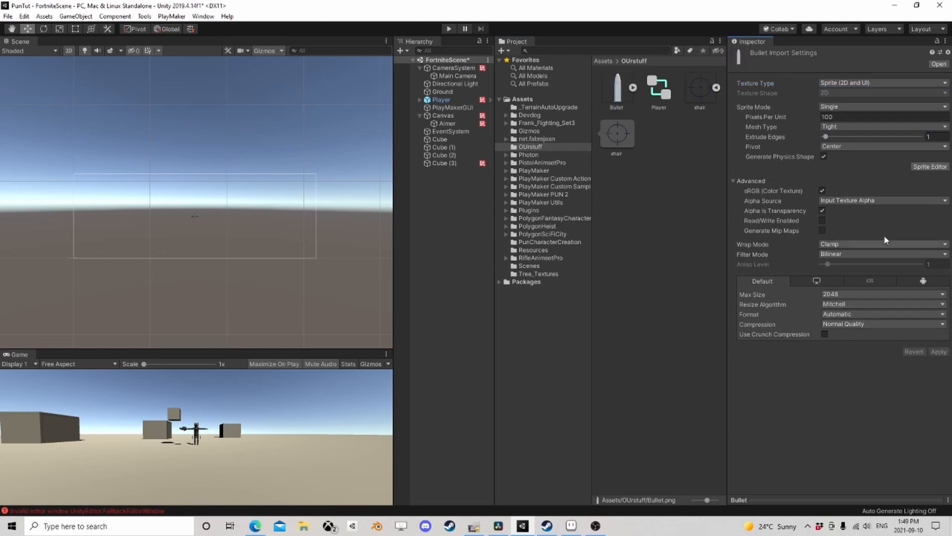
- Set the Bullet texture's filter mode to Point (no filter) and apply the import settings
click(842, 253)
click(851, 265)
click(939, 352)
- Set the Bullet texture's wrap mode to Per-axis with the V axis on Repeat, and apply the import settings
click(843, 246)
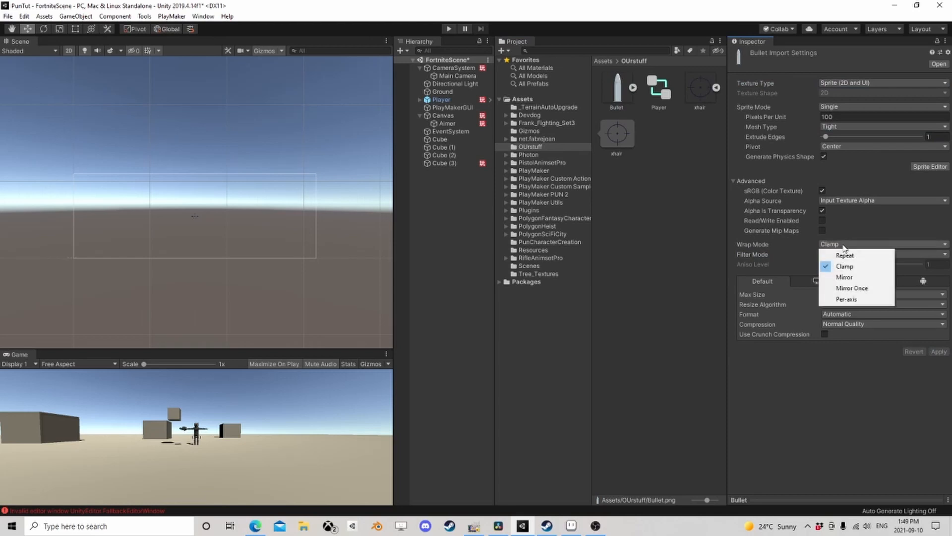
click(846, 299)
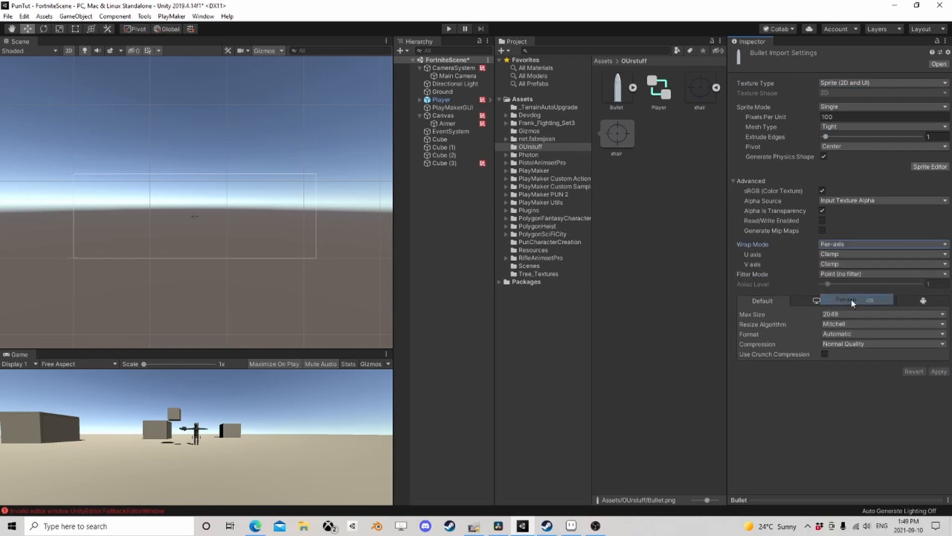
click(837, 263)
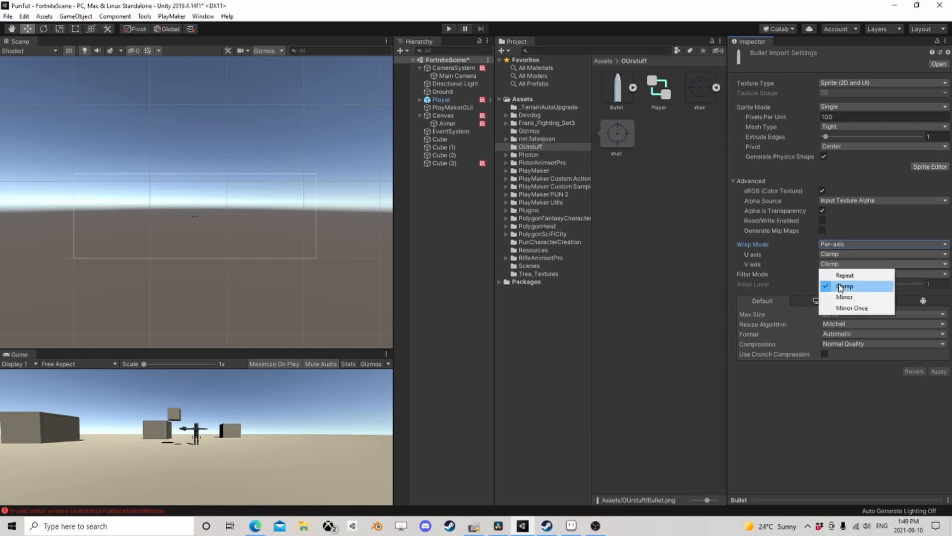
click(840, 273)
click(937, 371)
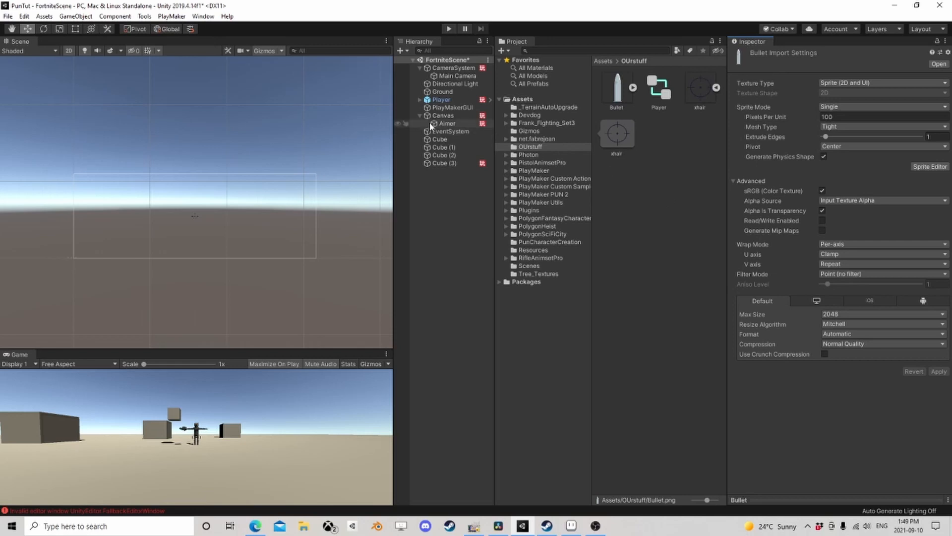
- Add a UI Image to the Canvas near its upper-left corner, using the Bullet sprite as its source image
right_click(443, 117)
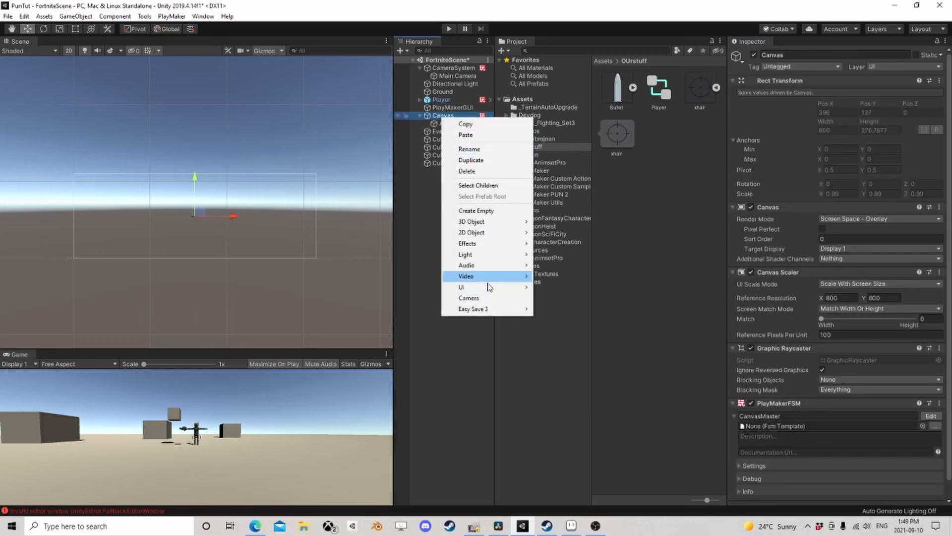
mouse_move(466, 287)
click(569, 309)
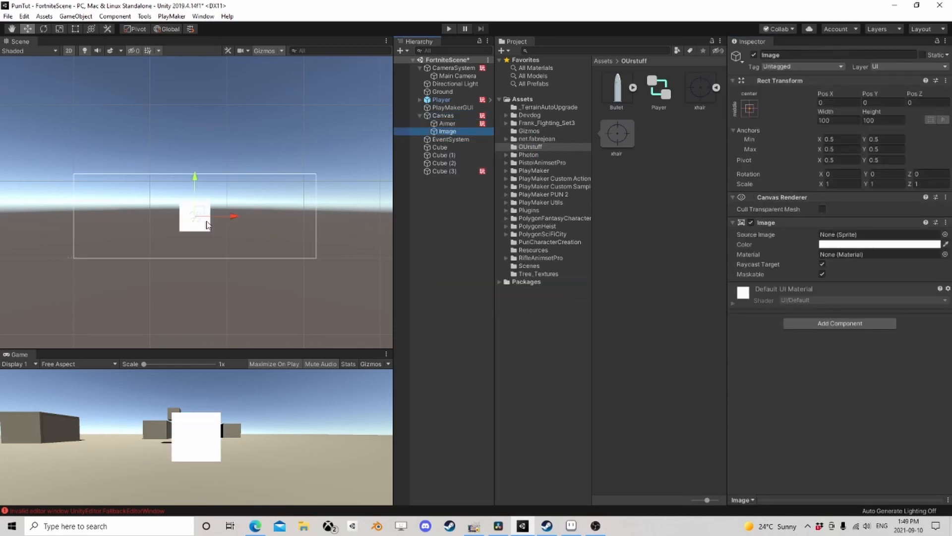
drag(199, 215, 92, 189)
drag(621, 96, 838, 235)
scroll(115, 213, up, 1)
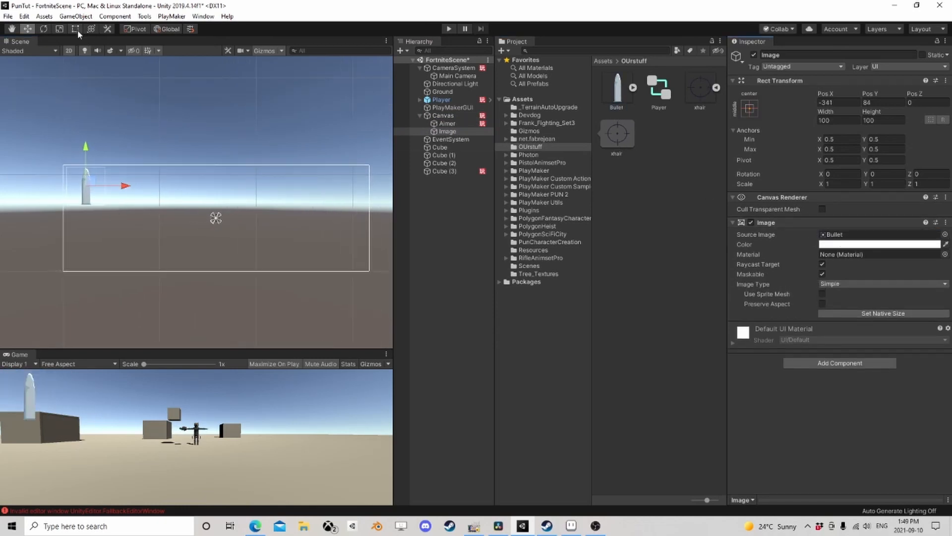
- Stretch the bullet image with the Rect tool to about 379 wide and 61 high
click(75, 28)
drag(106, 206, 211, 190)
scroll(214, 191, up, 1)
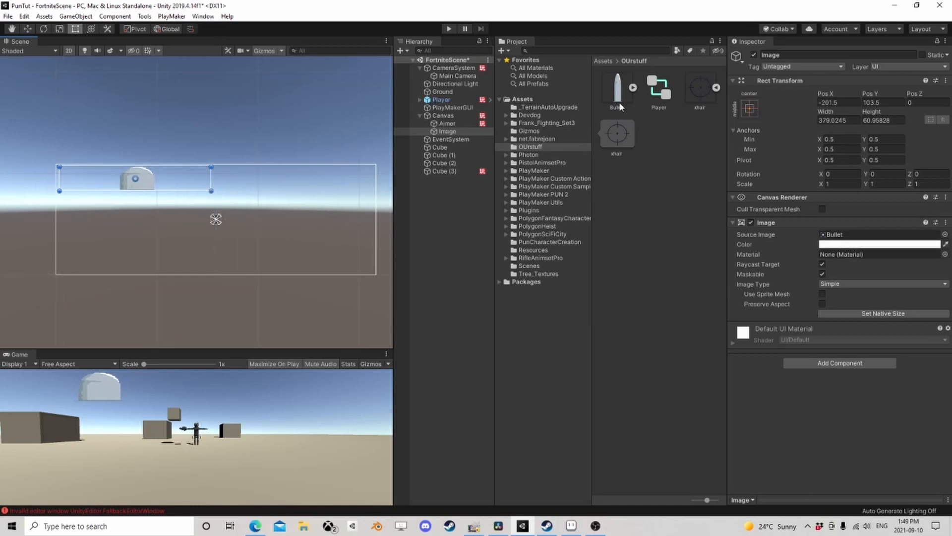
- Set the image type to Tiled and enlarge the image's rectangle to about 579 by 349
click(840, 283)
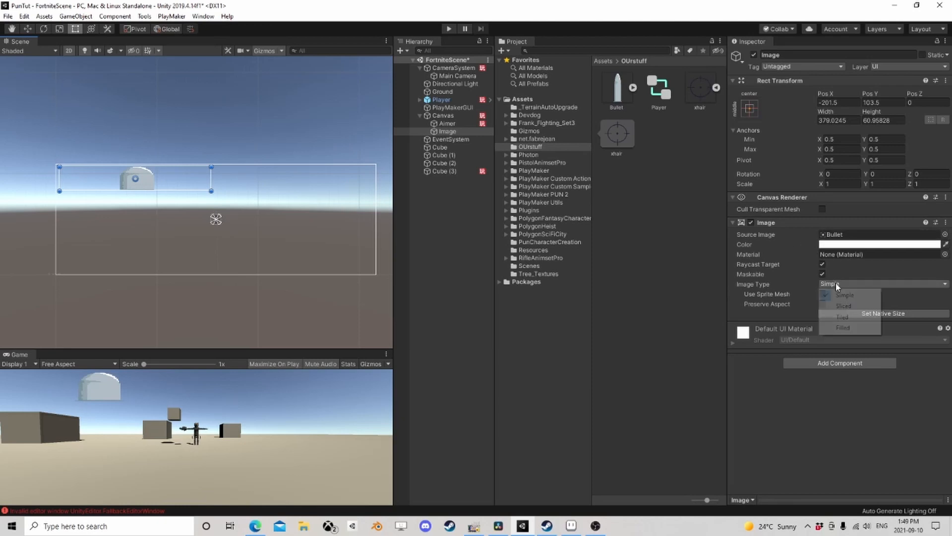
click(849, 307)
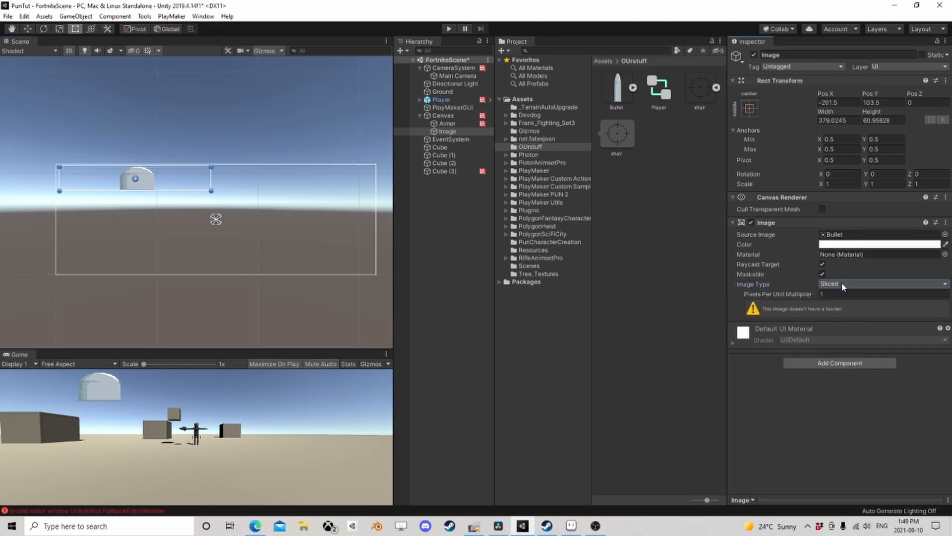
click(841, 284)
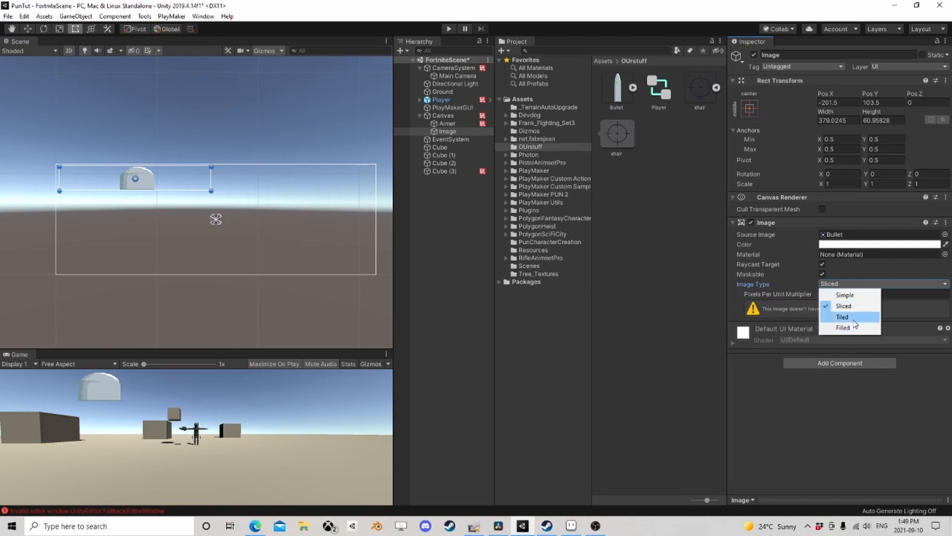
click(853, 319)
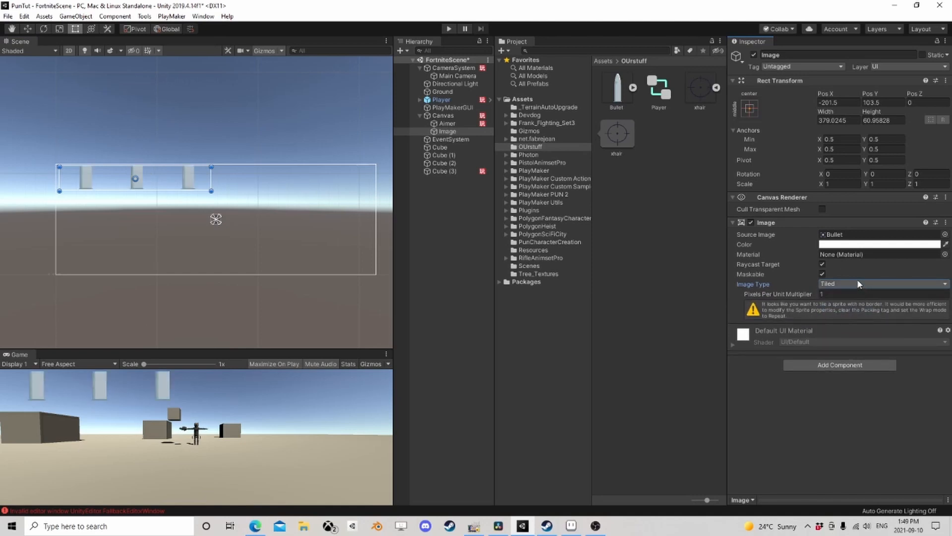
drag(212, 190, 296, 299)
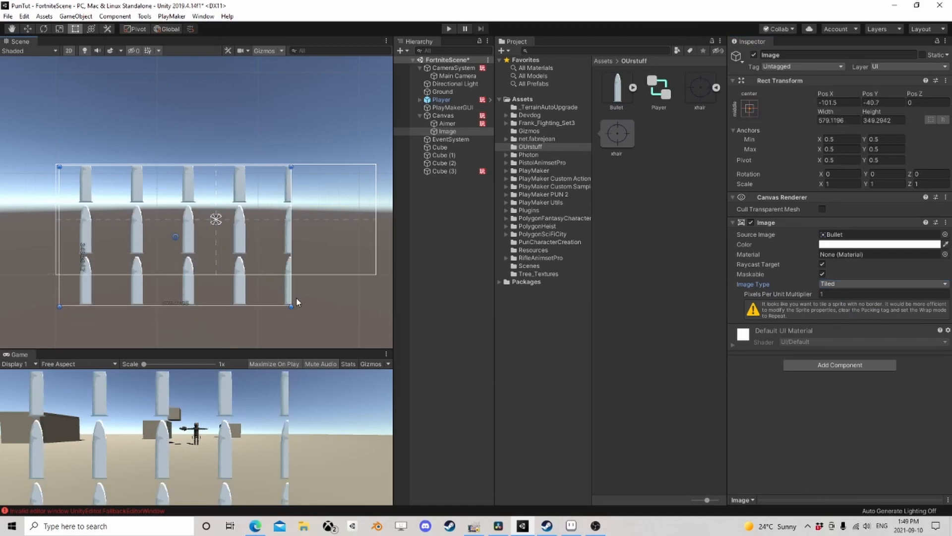
- Set the Bullet texture's U axis wrap to Repeat and V axis wrap to Clamp, and apply the import settings
click(620, 97)
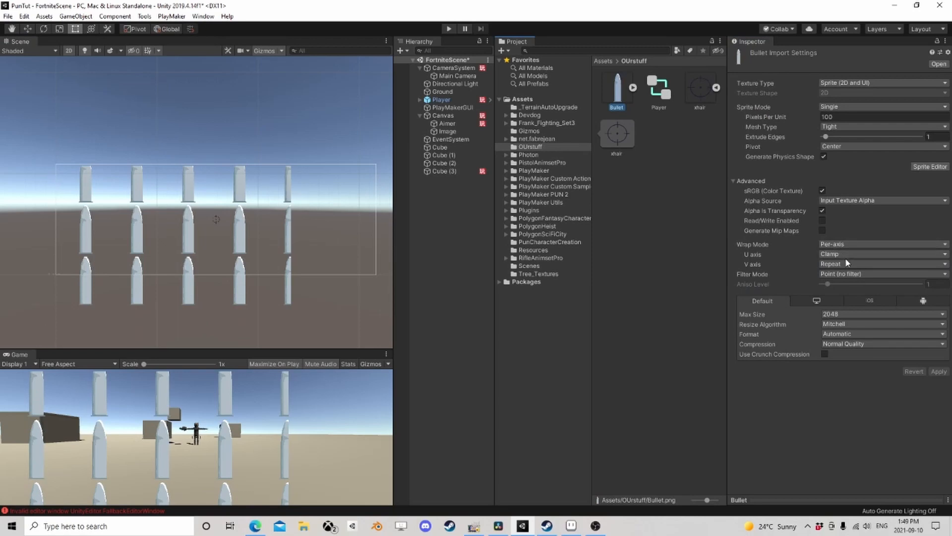
click(846, 254)
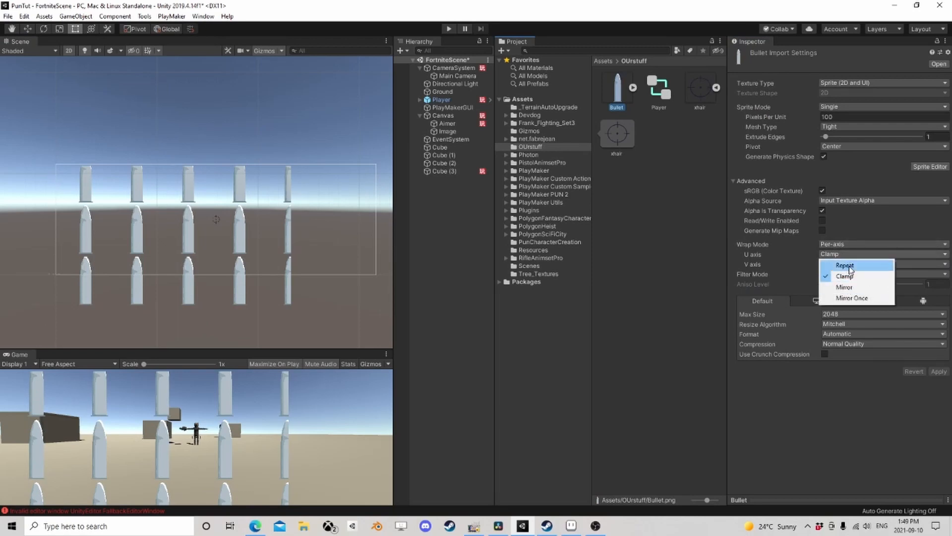
click(844, 287)
click(845, 264)
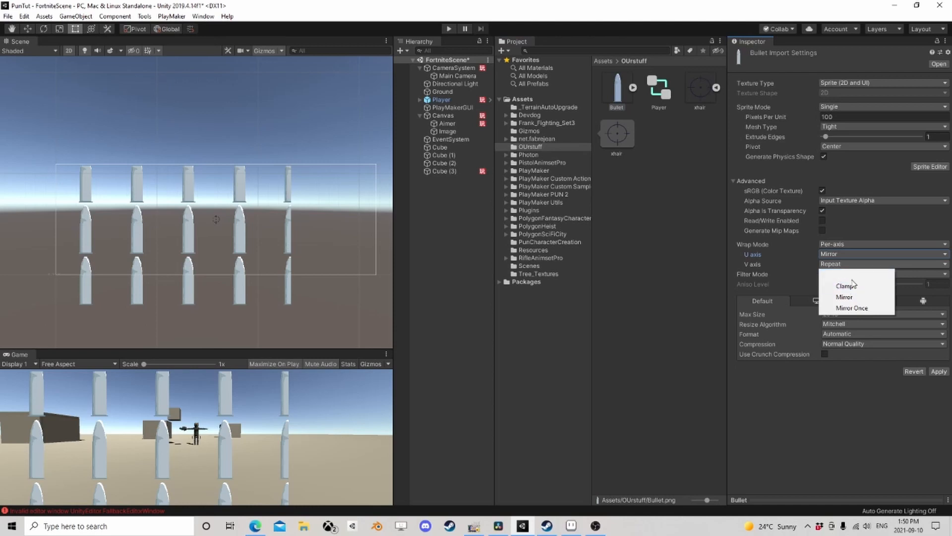
click(850, 286)
click(845, 254)
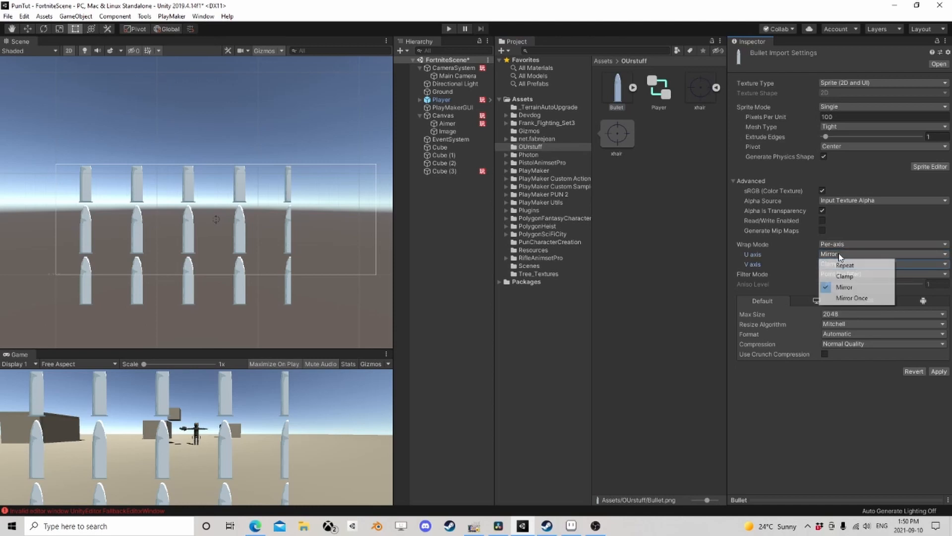
click(848, 264)
click(935, 371)
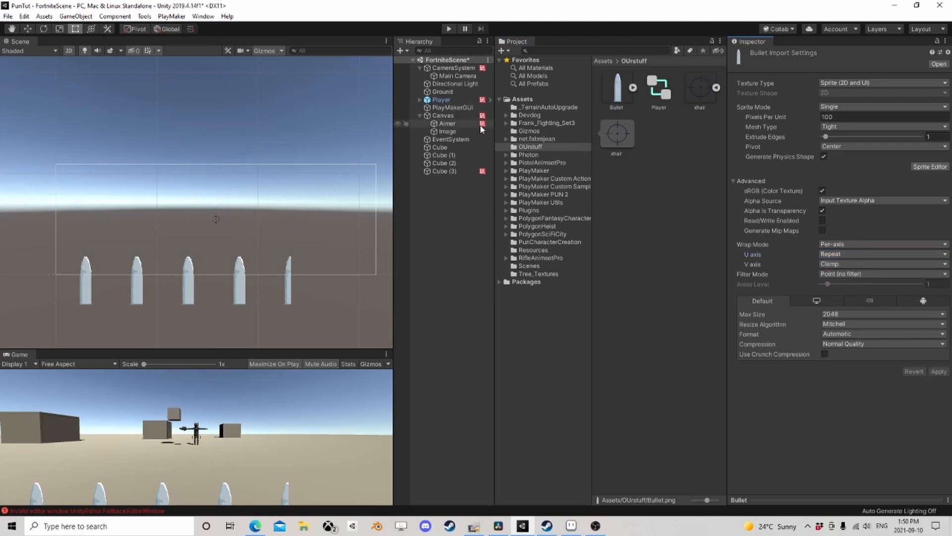
- Move the tiled bullet image up and slightly left on the canvas, to about X -134, Y 199
click(448, 131)
click(28, 29)
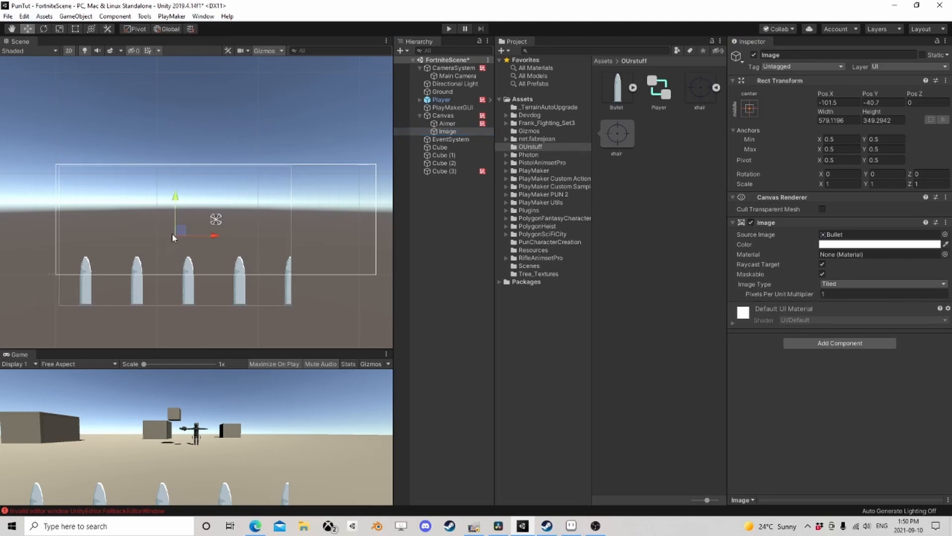
drag(182, 232, 169, 137)
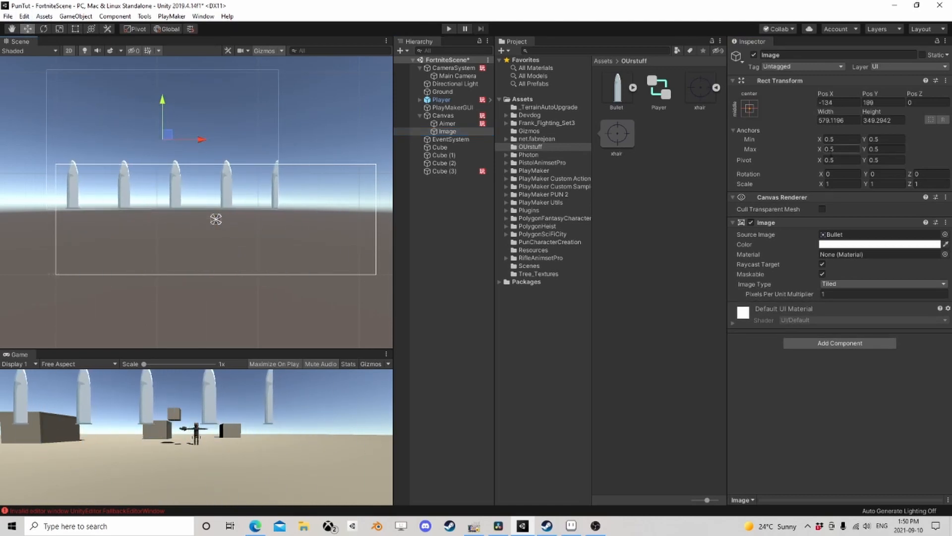
- Set the Bullet texture's pixels per unit to 500 and apply the import settings
click(616, 89)
click(821, 118)
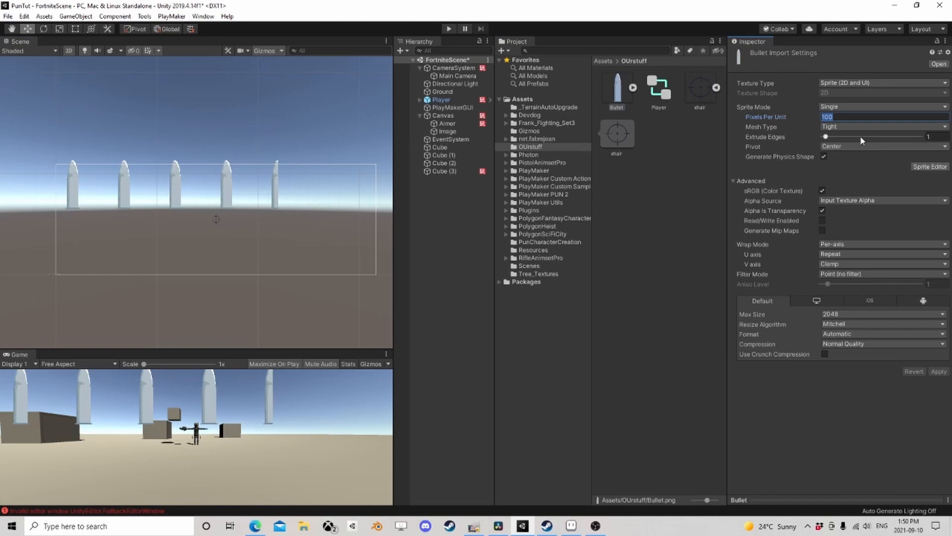
text(500)
click(945, 373)
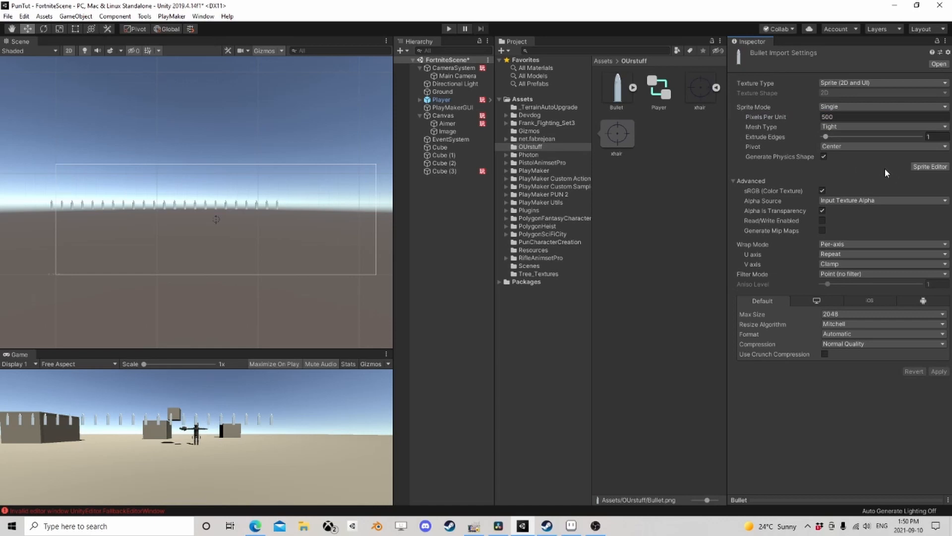
- Check the 2D Sprite package in the Package Manager
click(203, 16)
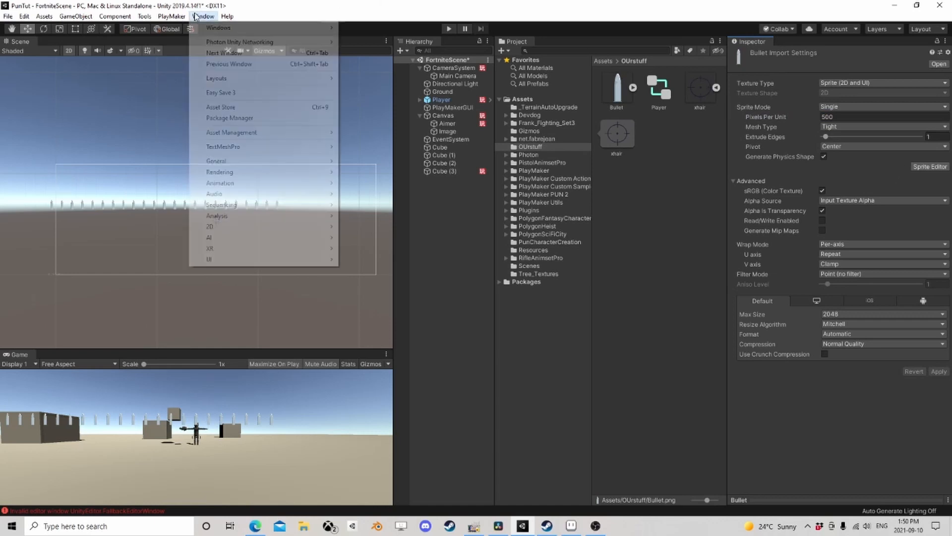
click(227, 121)
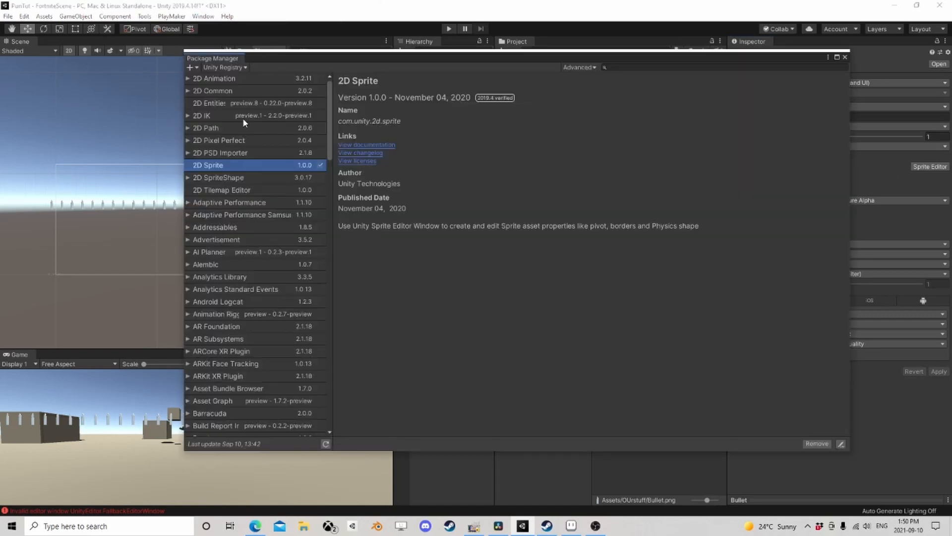
click(844, 53)
- In the Sprite Editor, set the bullet's left border to 39 and right border to 34, and apply the change
click(930, 167)
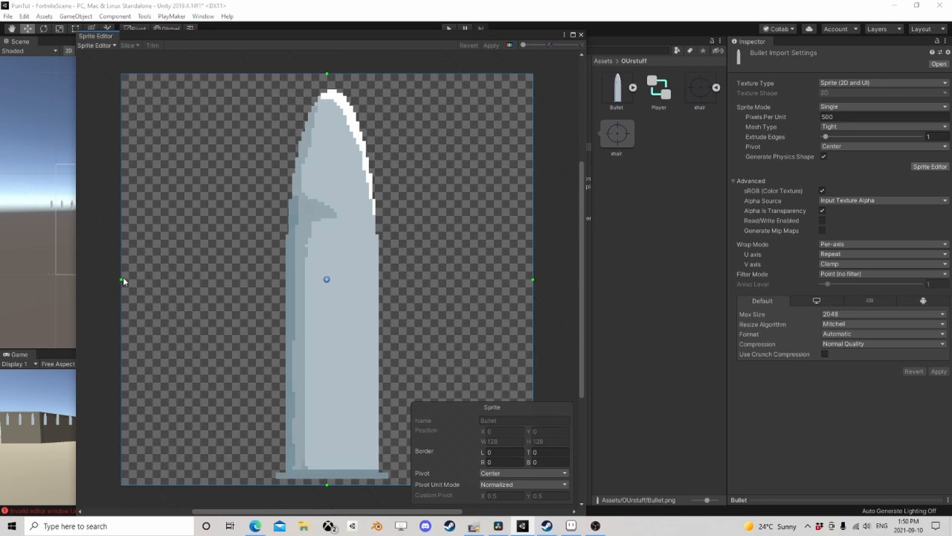
drag(121, 280, 247, 286)
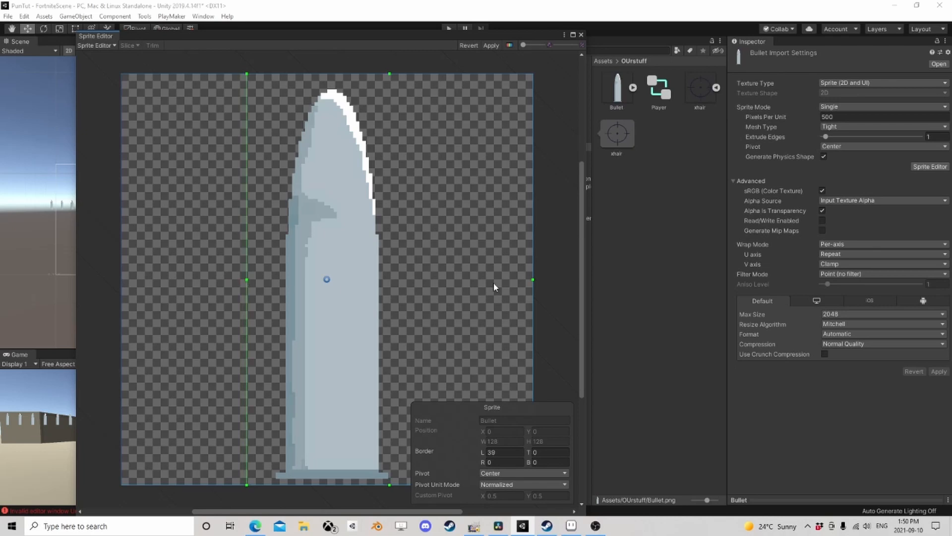
drag(532, 278, 423, 279)
click(490, 46)
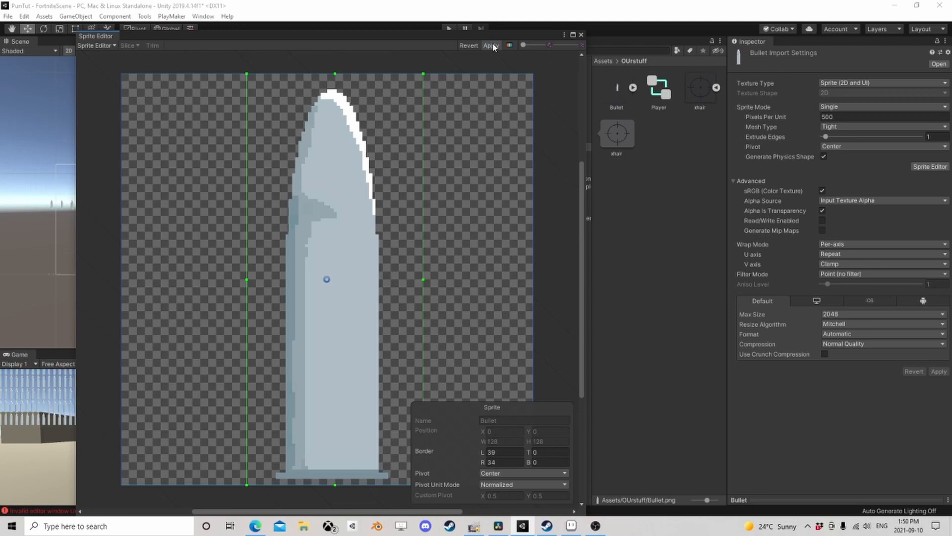
click(581, 34)
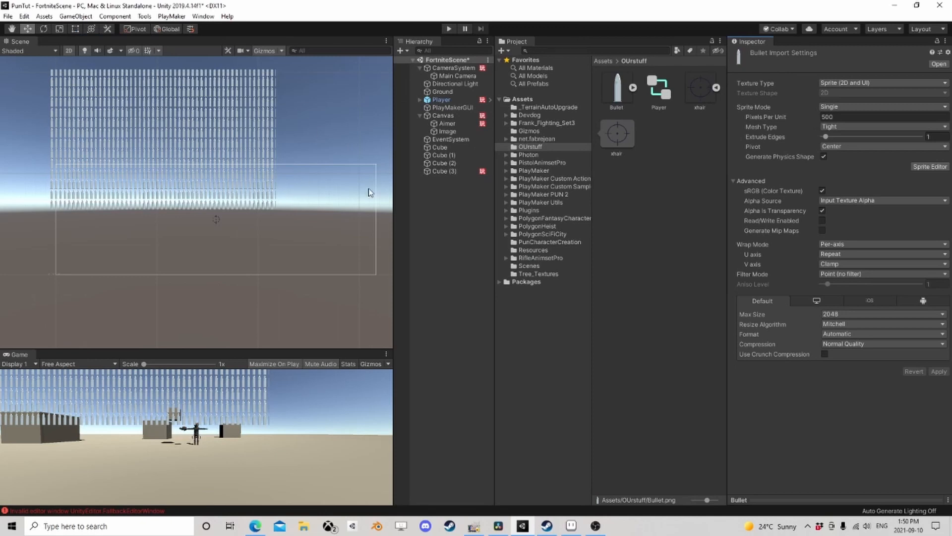
- Select the tiled bullet image in the Canvas and activate the Rect tool
click(439, 131)
click(75, 29)
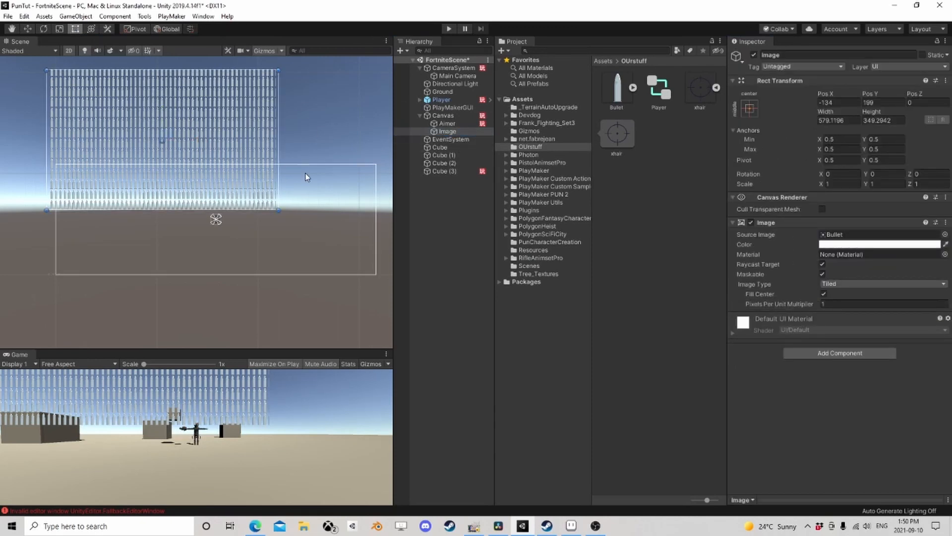
- Shrink the tiled bullet image to about 564 wide by 83 high
drag(279, 211, 276, 109)
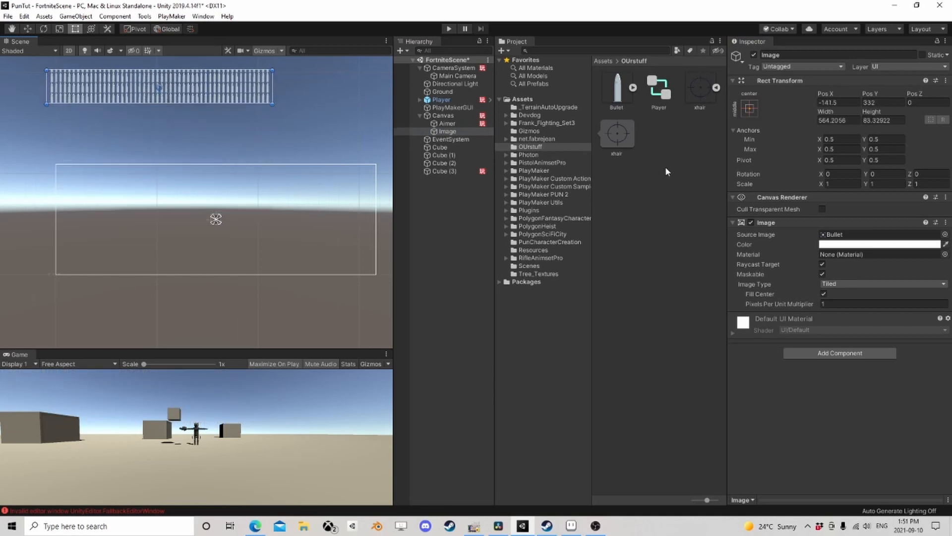
- Set the Bullet texture's V axis wrapping to Mirror and apply the import settings
click(617, 94)
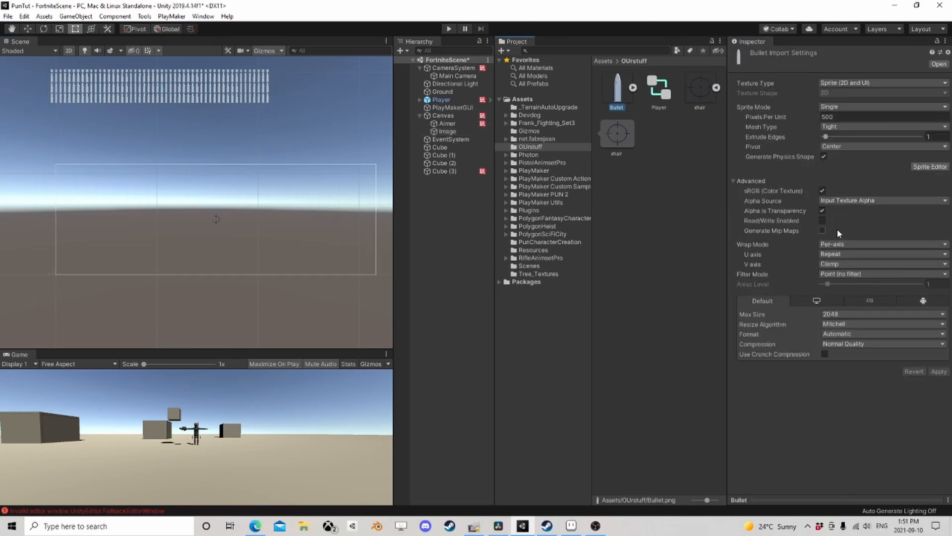
click(840, 264)
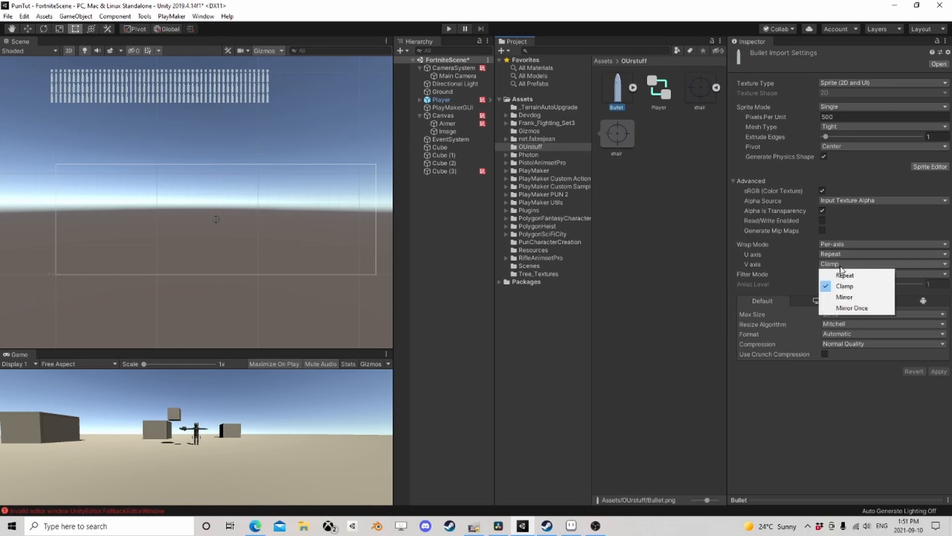
click(855, 297)
click(937, 372)
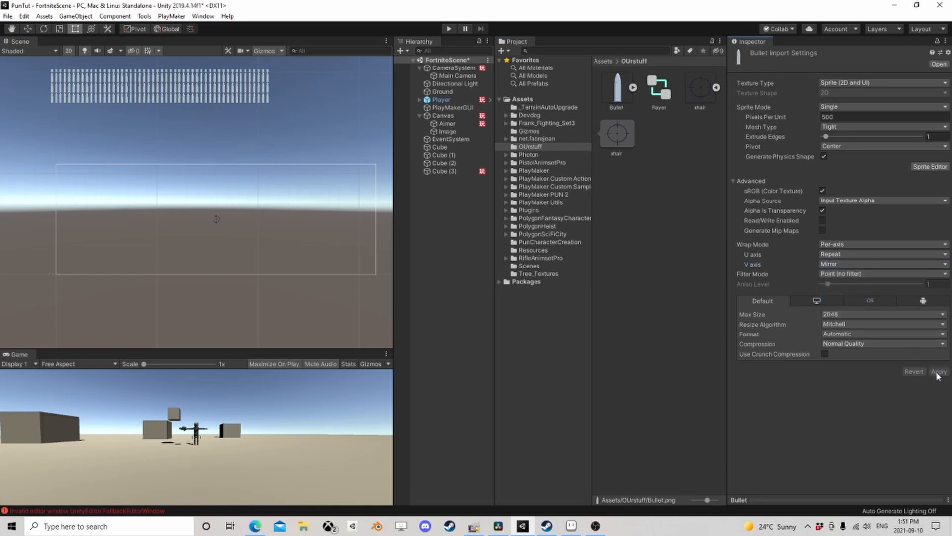
- Set the Bullet texture's Wrap Mode to Repeat and apply the import settings
click(841, 264)
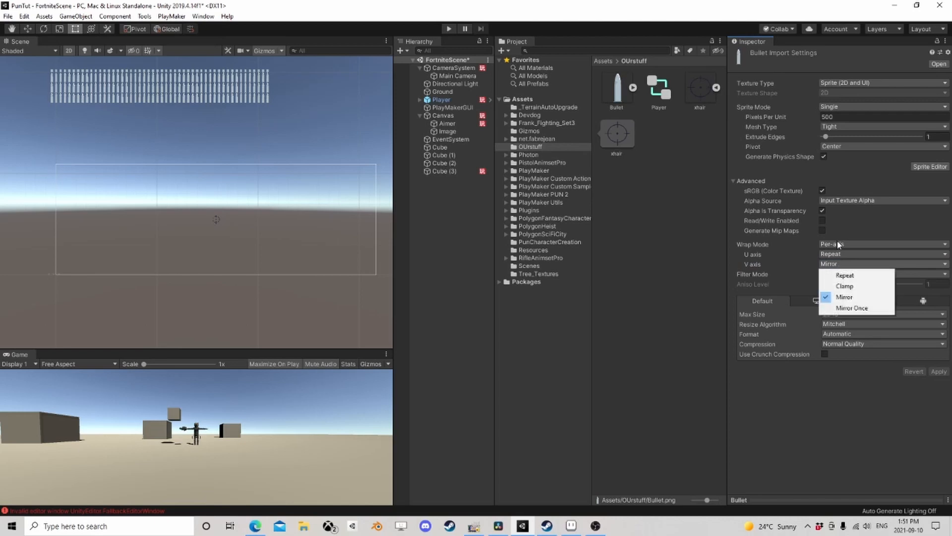
click(839, 245)
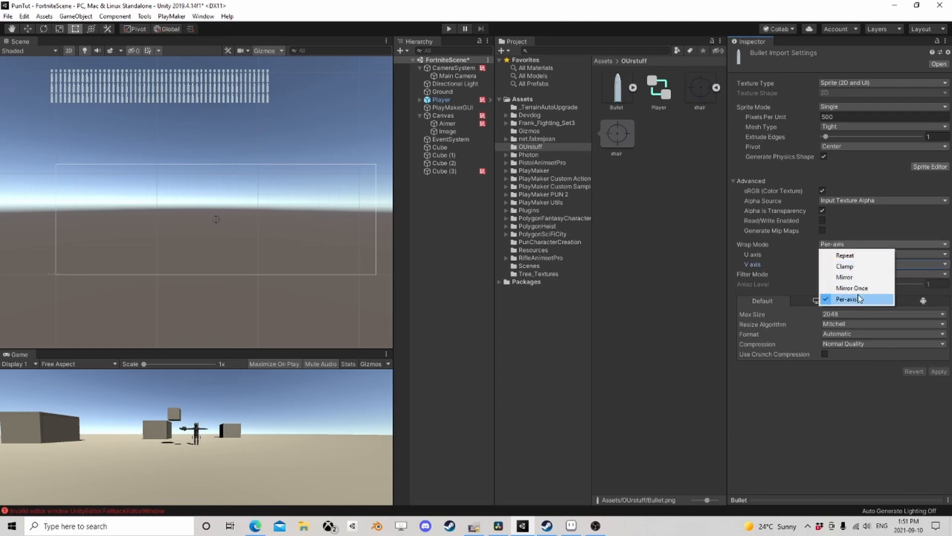
click(845, 255)
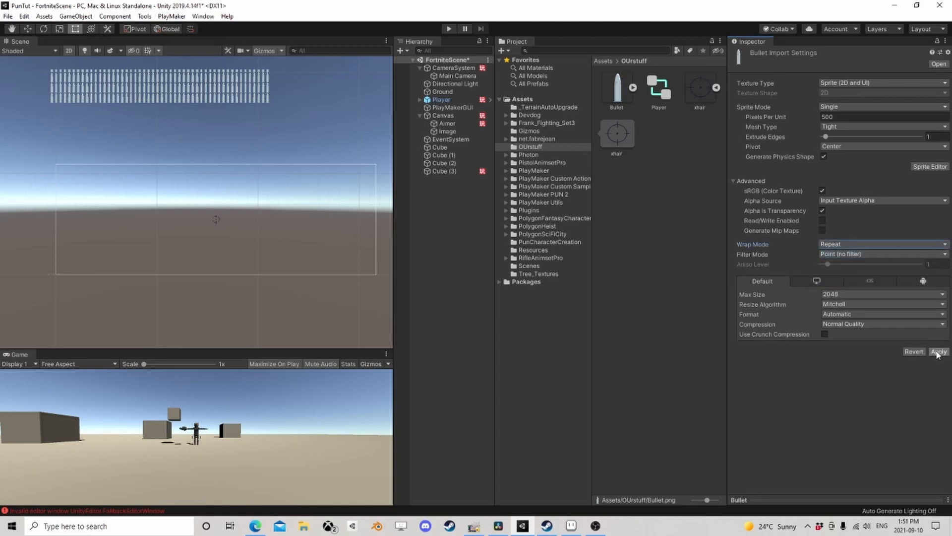
click(937, 352)
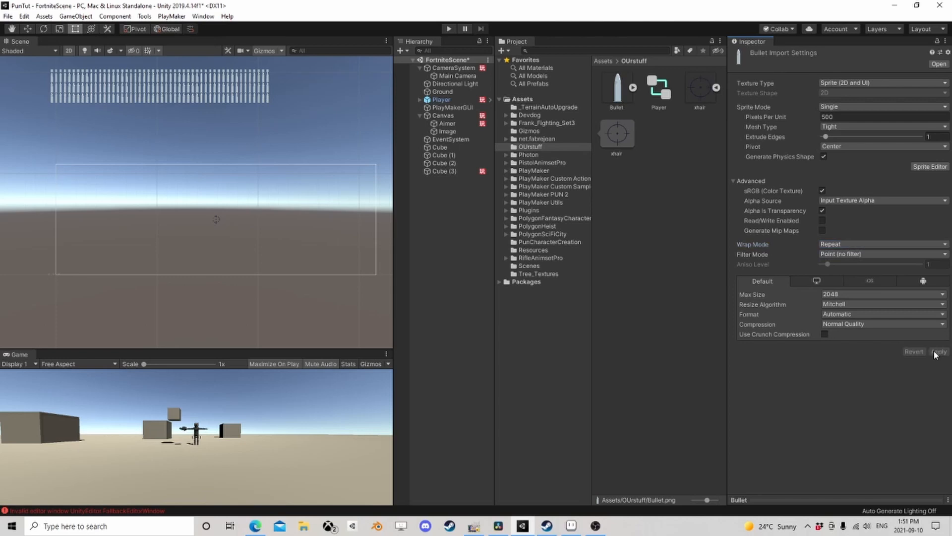
- Try per-axis wrapping on the Bullet texture with both U and V set to Clamp, and return the Wrap Mode to Repeat
click(853, 247)
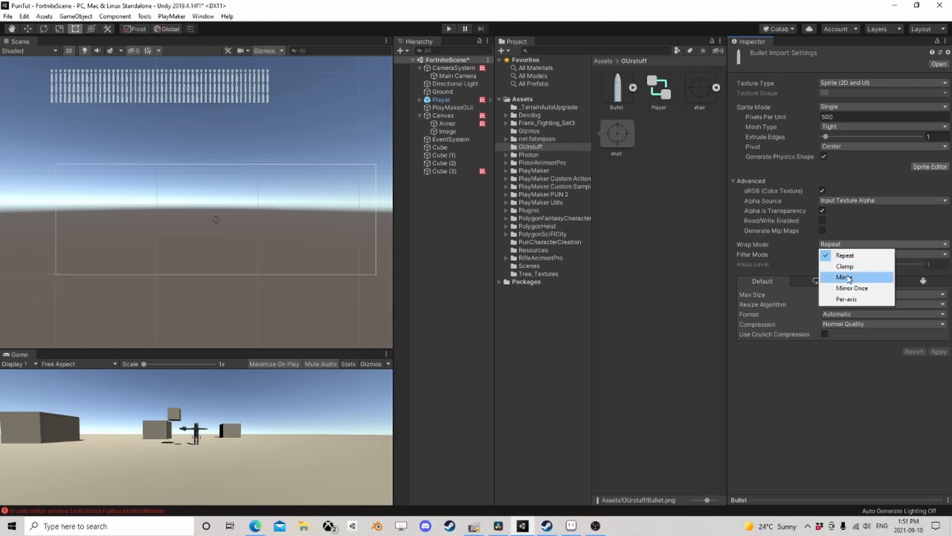
click(846, 299)
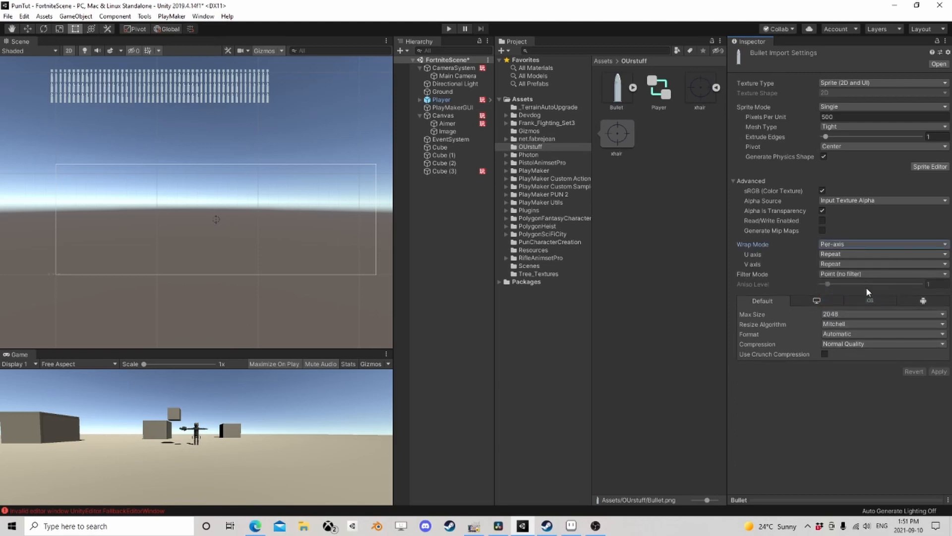
click(841, 255)
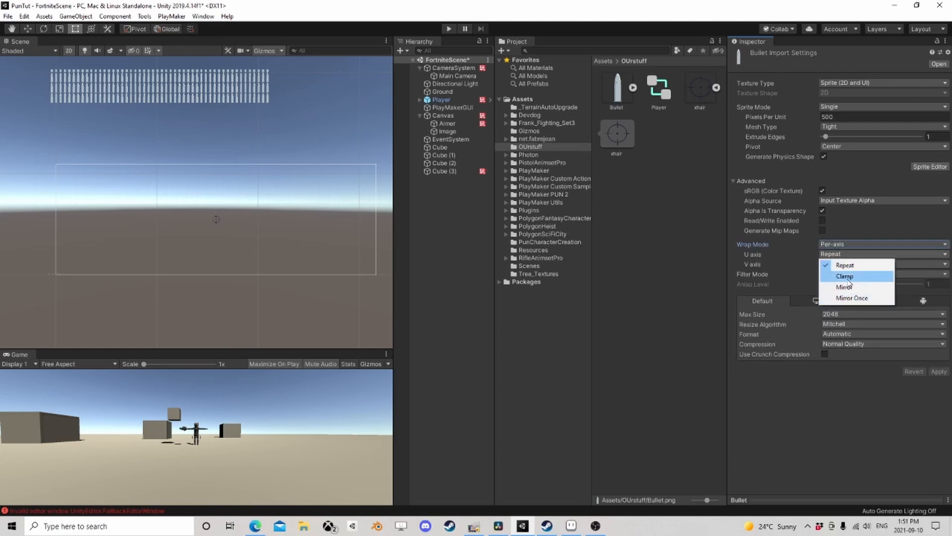
click(843, 274)
click(935, 371)
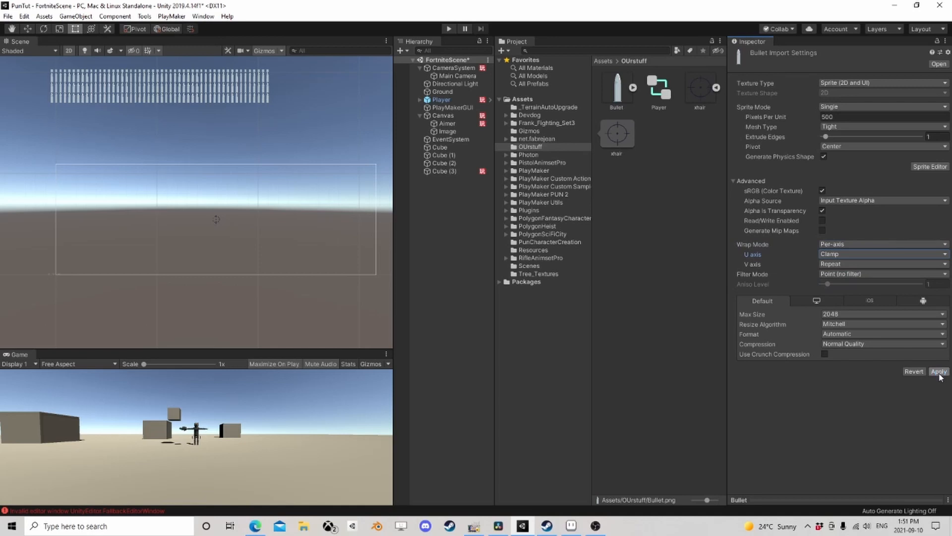
click(842, 264)
click(843, 284)
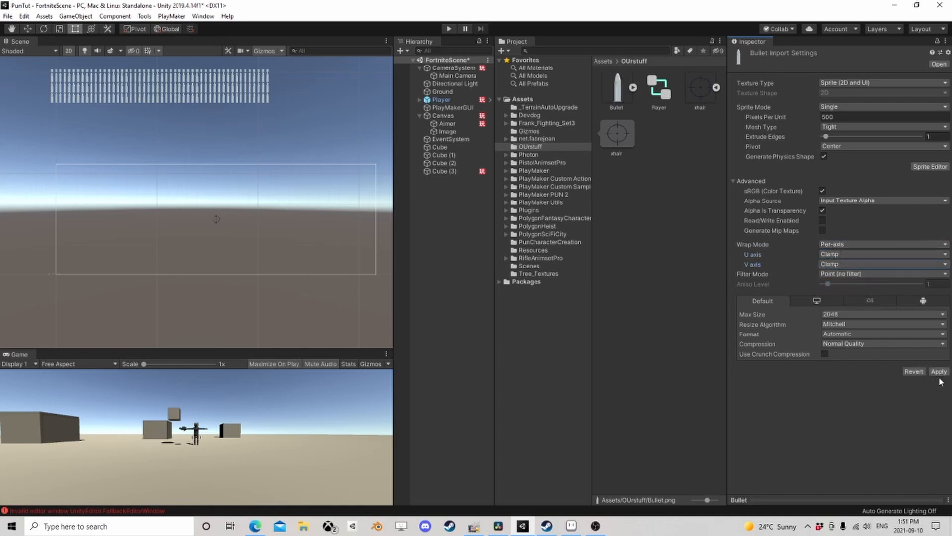
click(845, 245)
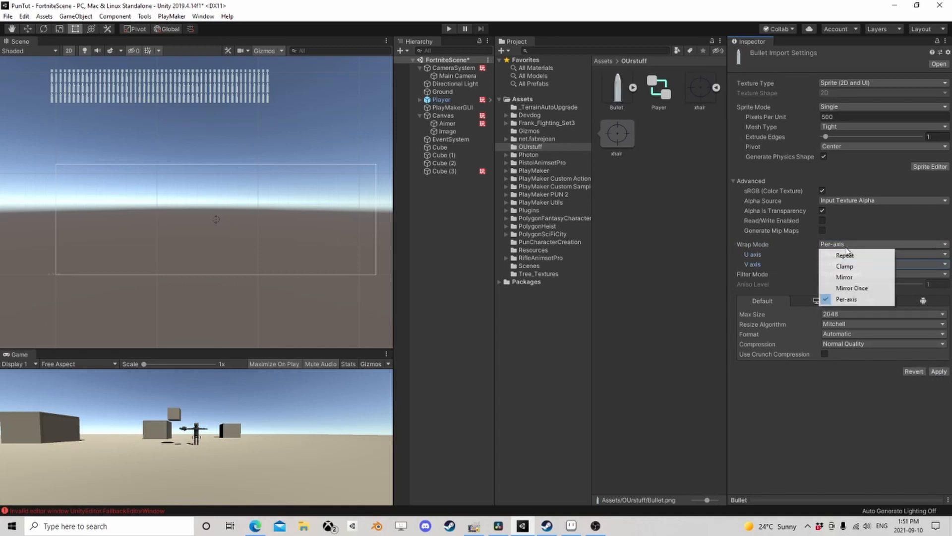
click(845, 255)
click(939, 351)
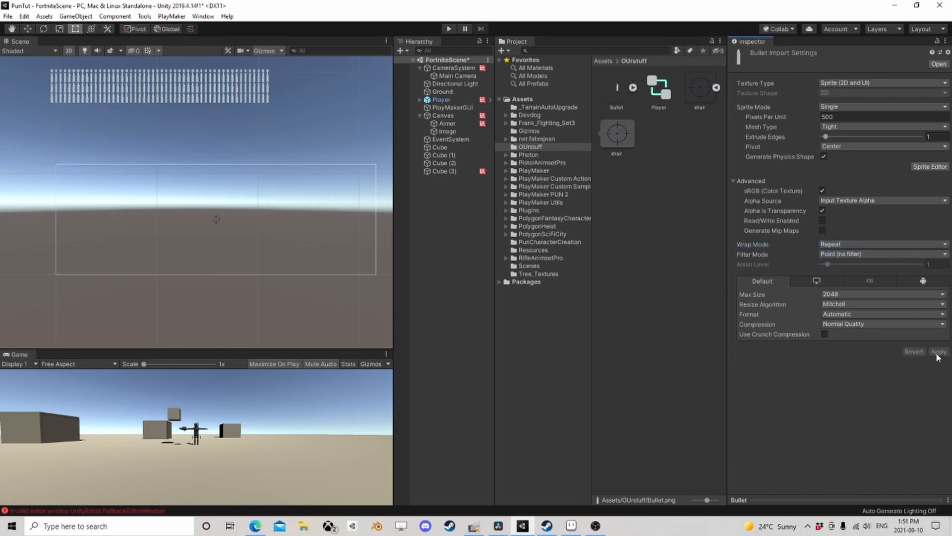
- Shrink the canvas Image to a single row of bullets, about 560 by 26, and move it to about X -120, Y 122
click(446, 131)
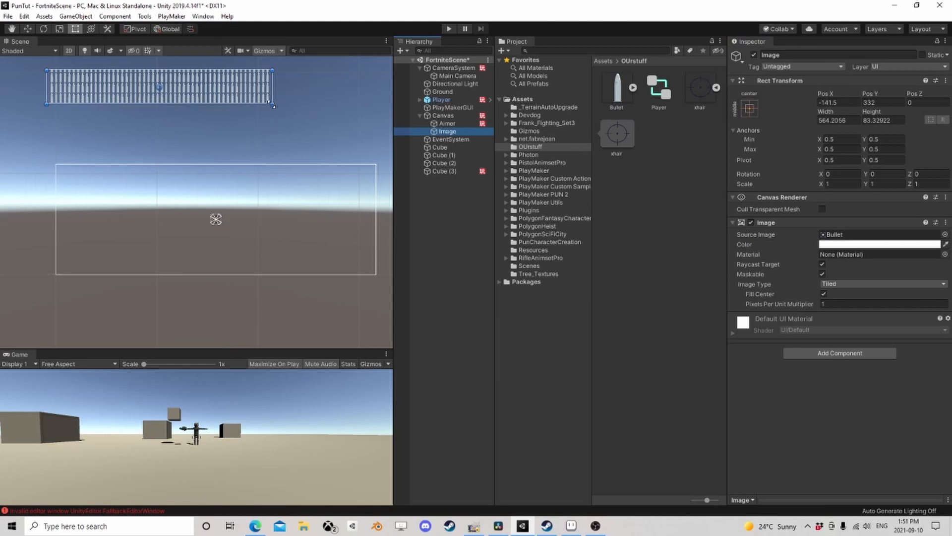
drag(272, 105, 273, 83)
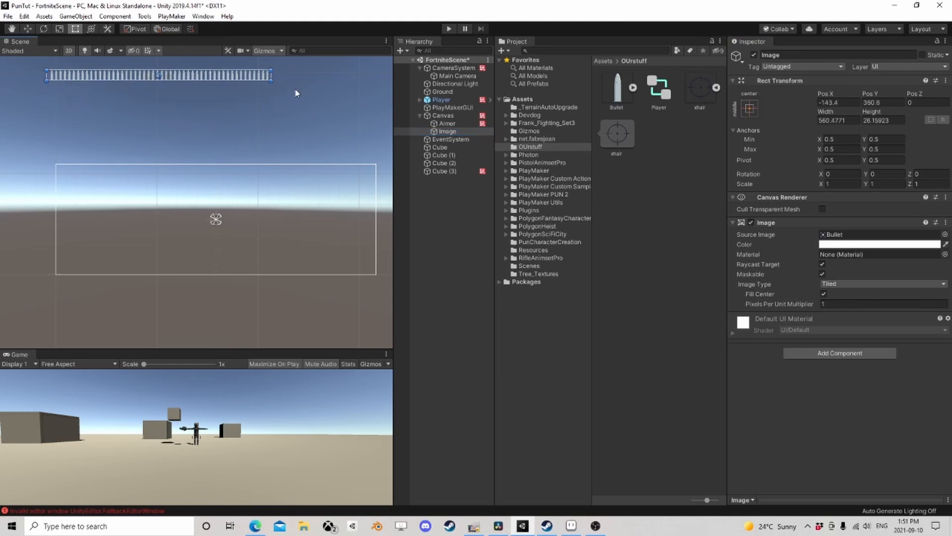
key(w)
drag(151, 73, 171, 175)
scroll(168, 178, up, 1)
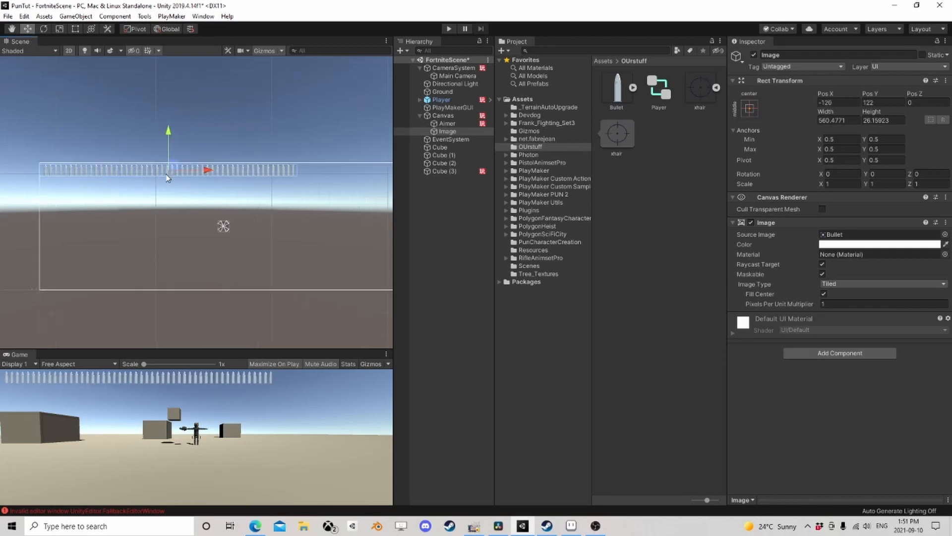
scroll(168, 174, up, 6)
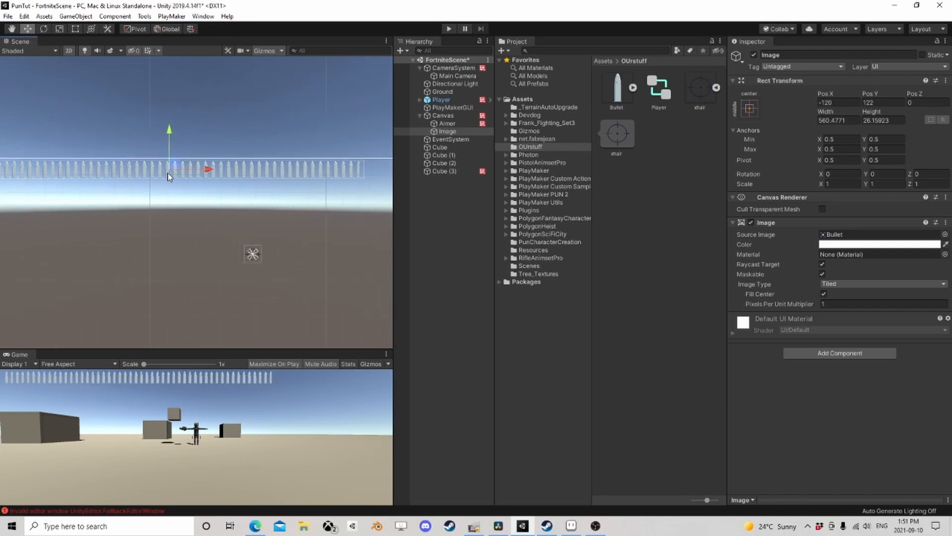
- Try to adjust the Bullet sprite's bottom border in the Sprite Editor and revert the unapplied import settings
click(626, 90)
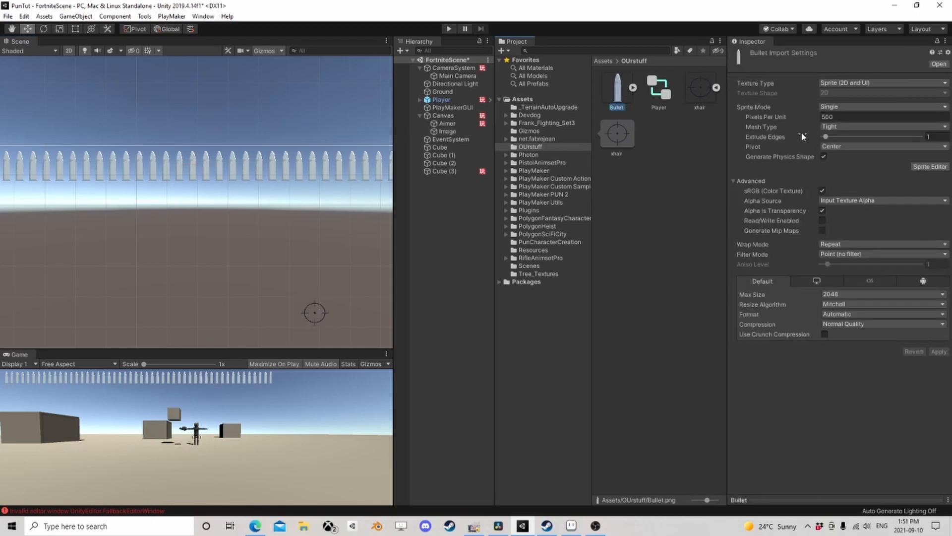
click(923, 167)
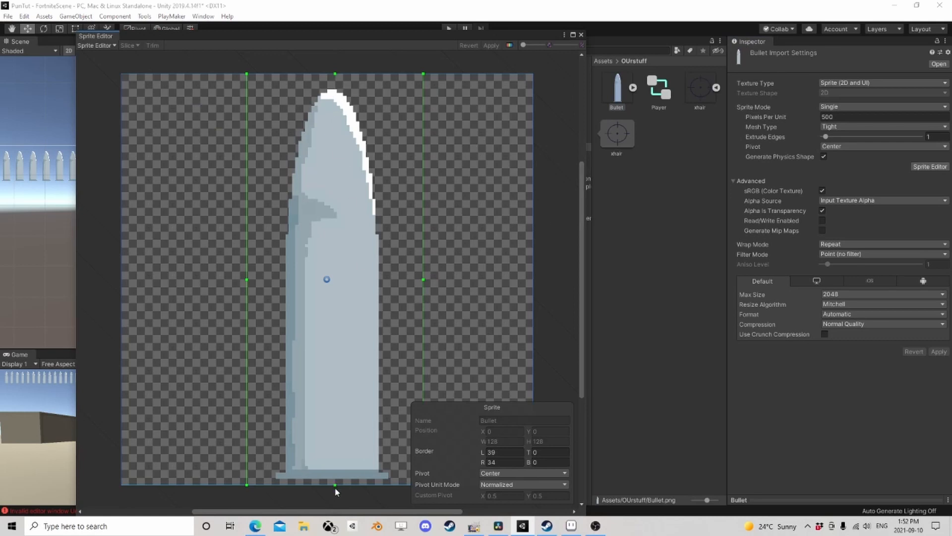
drag(334, 485, 337, 496)
click(581, 34)
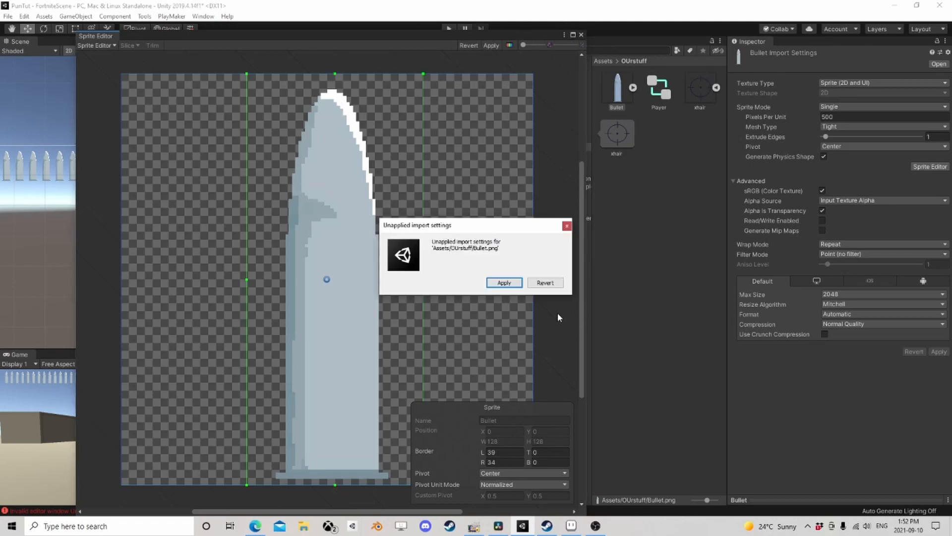
click(546, 283)
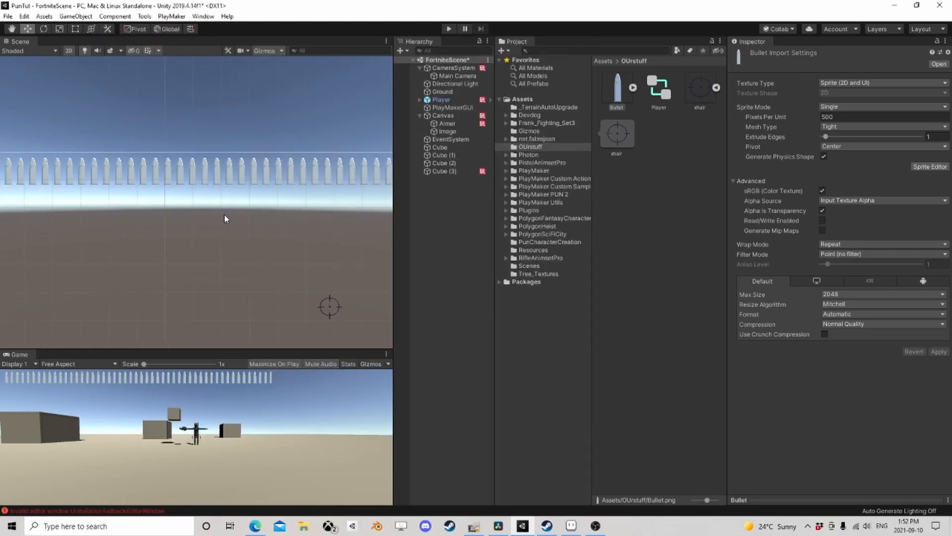
- Try a width of 6000 on the canvas Image, and size it to width 300 and height 25
click(447, 131)
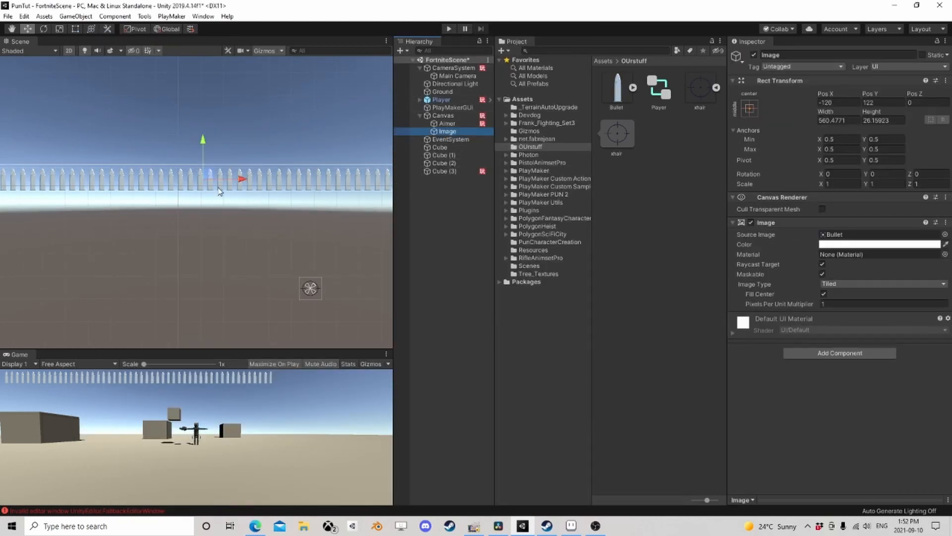
scroll(233, 186, down, 1)
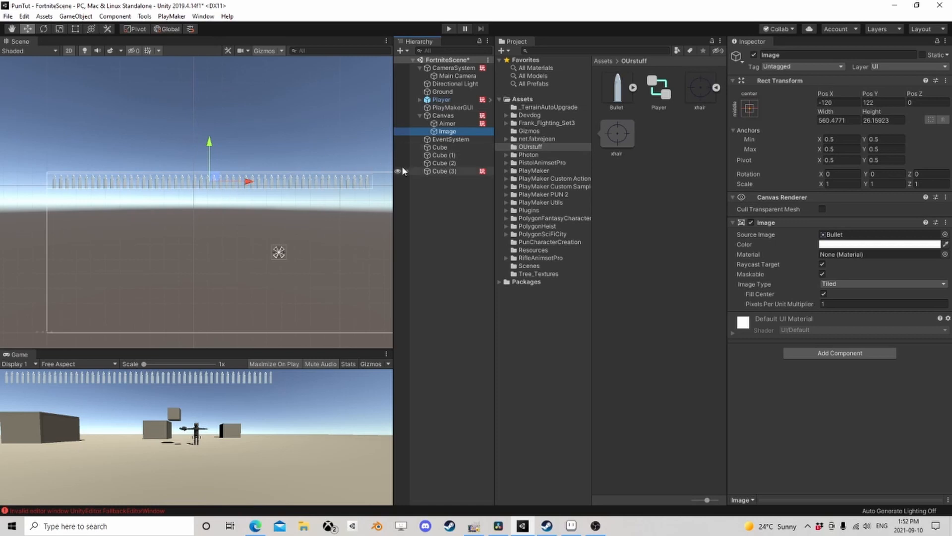
click(838, 120)
text(6000)
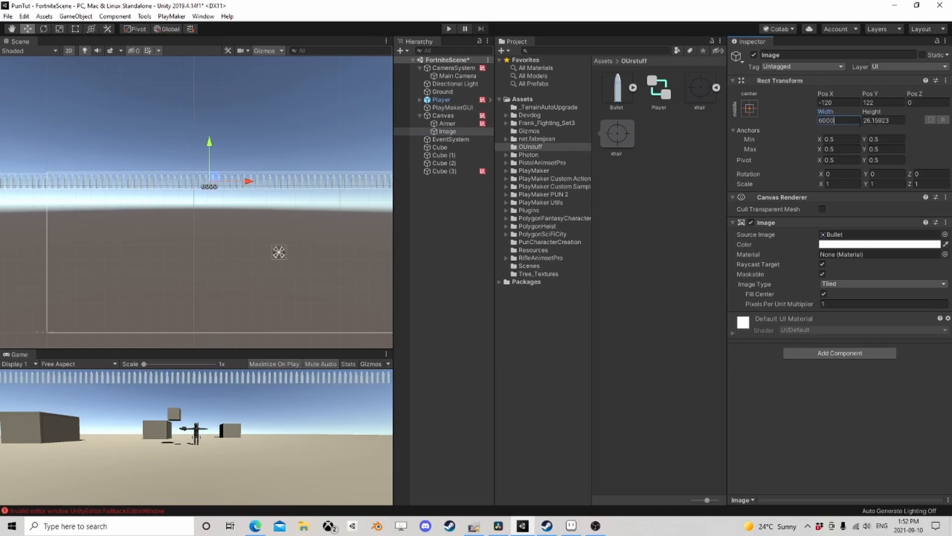
text(300)
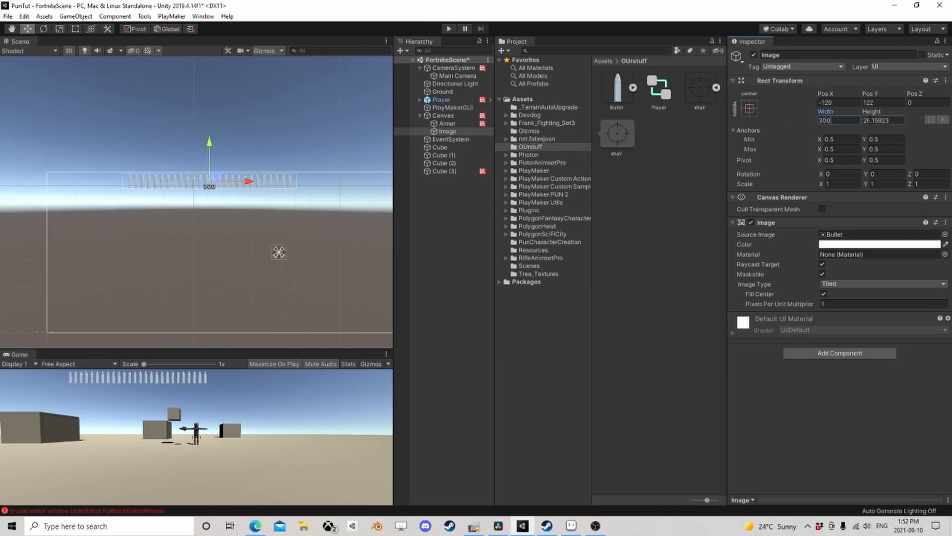
click(891, 120)
text(25)
- Move the bullet row horizontally to the canvas's upper-left corner, at about X -247
scroll(285, 181, up, 3)
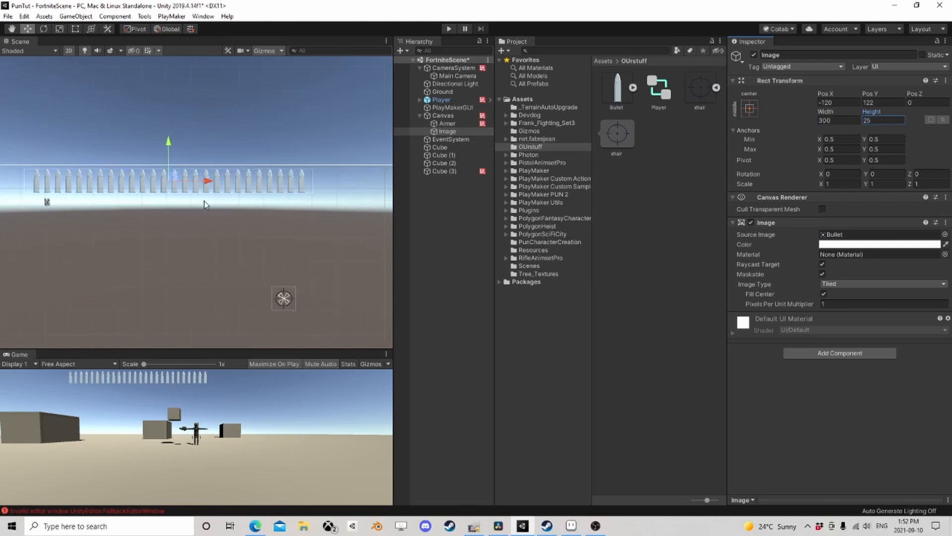
middle_drag(206, 204, 317, 192)
drag(316, 191, 203, 195)
- Duplicate the bullet Image and make the copy a child of the original
click(447, 132)
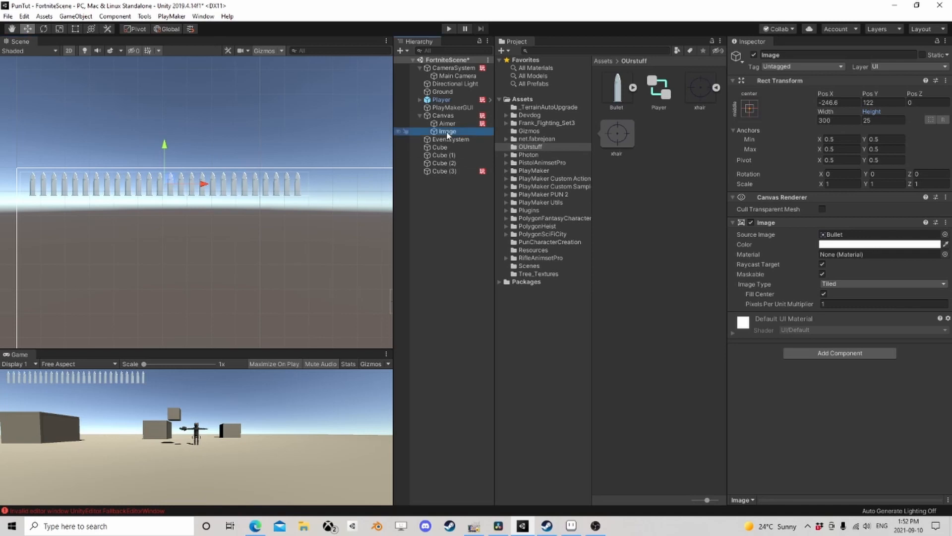
key(ctrl+d)
drag(452, 140, 451, 134)
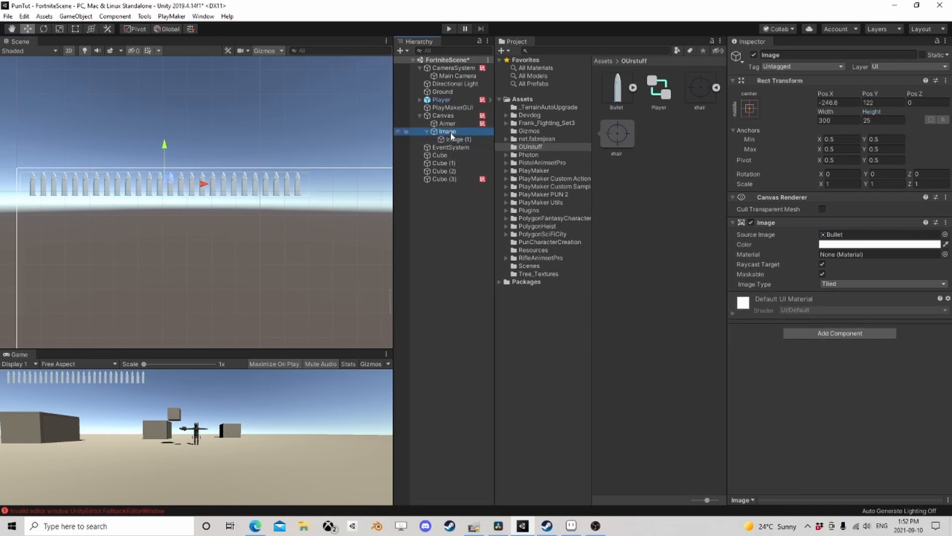
- Change the parent bullet Image's color to a near-black gray
click(879, 244)
click(871, 331)
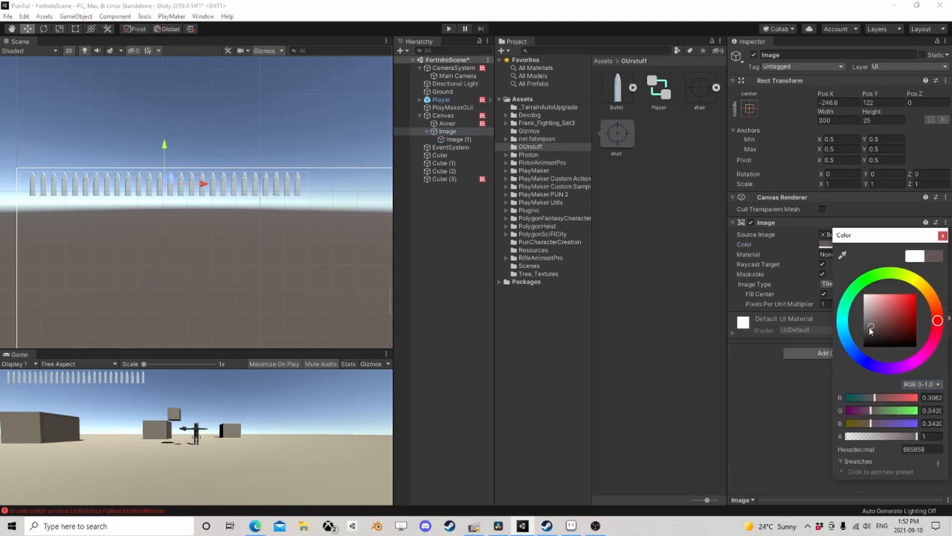
drag(871, 332, 864, 341)
click(942, 235)
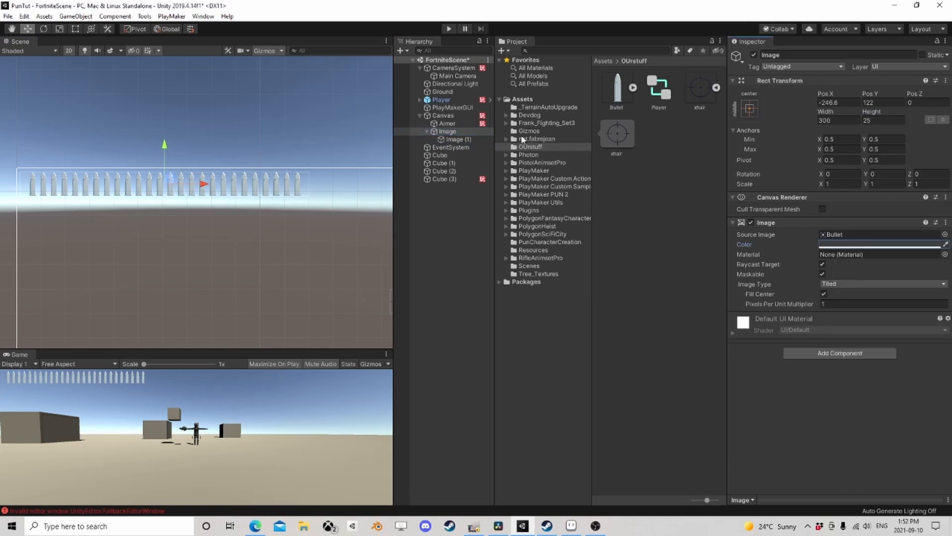
- Color the child bullet image bright green, hexadecimal 00FF11
click(454, 140)
click(879, 244)
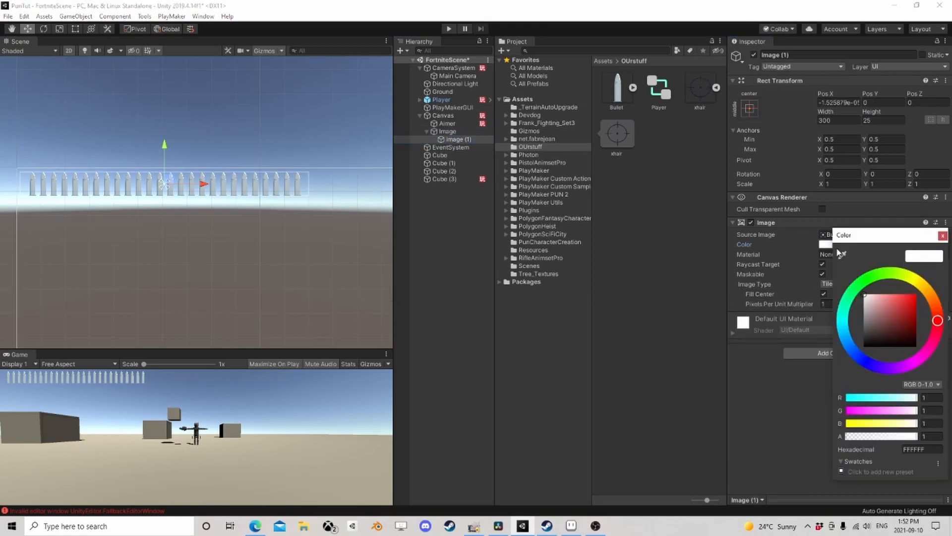
click(898, 283)
mouse_move(911, 304)
mouse_down()
mouse_move(923, 295)
mouse_move(906, 278)
mouse_move(869, 291)
mouse_up()
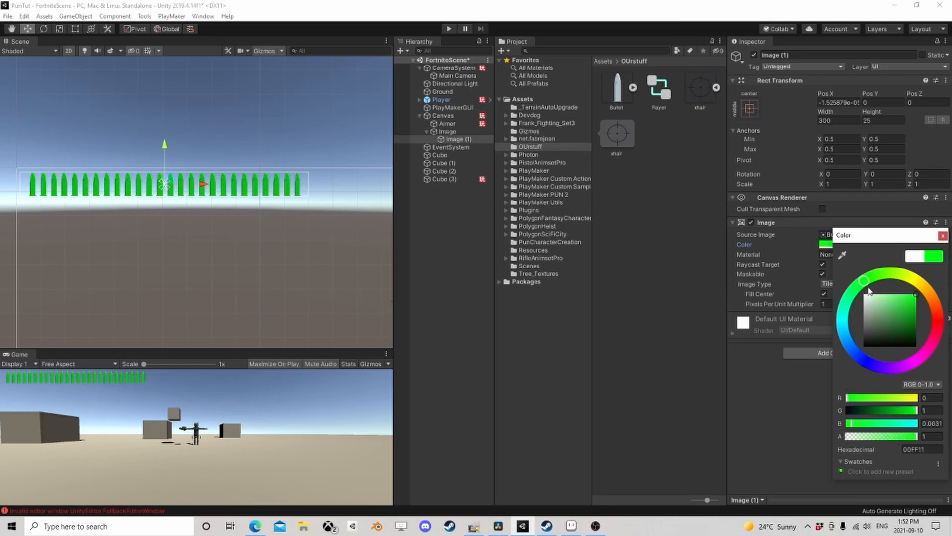
click(942, 236)
scroll(303, 183, up, 3)
scroll(297, 193, up, 4)
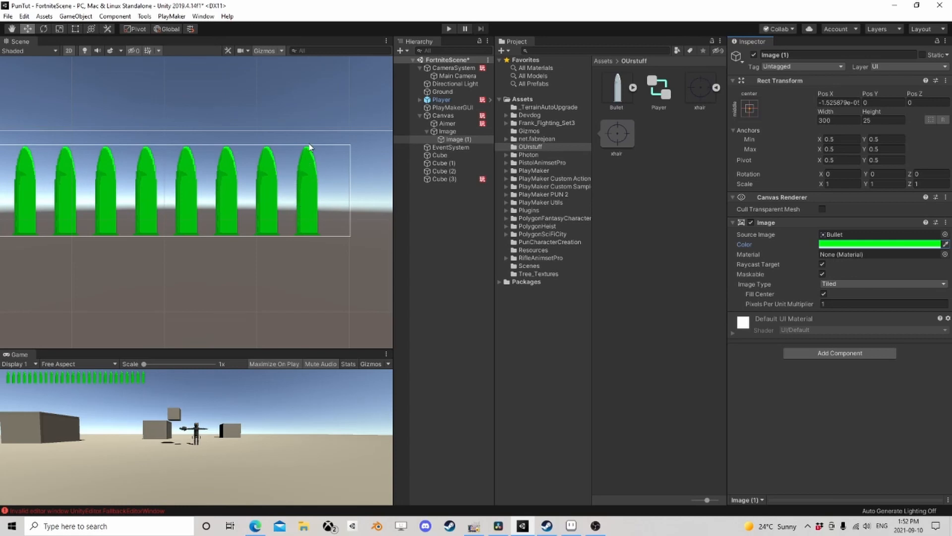
- Add a Mask component to the dark parent bullet Image
scroll(197, 208, down, 5)
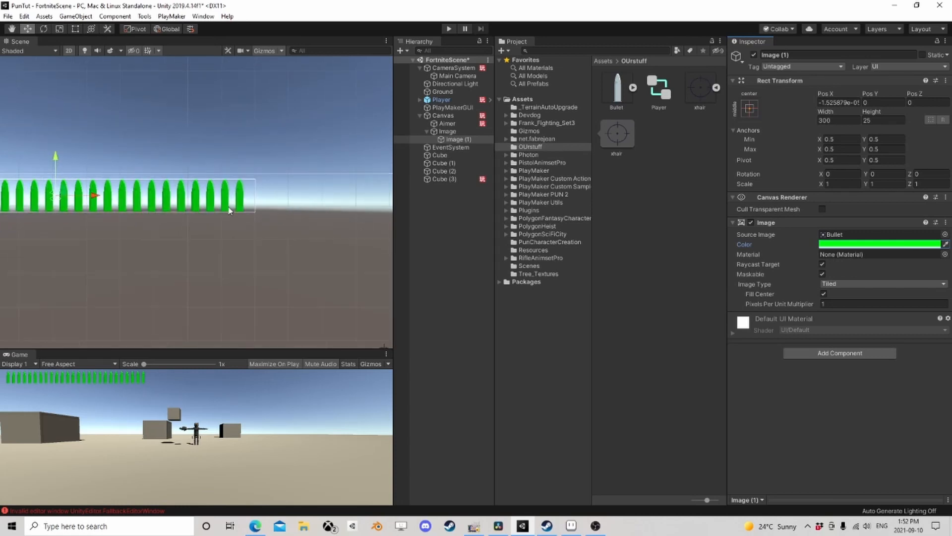
scroll(255, 240, up, 3)
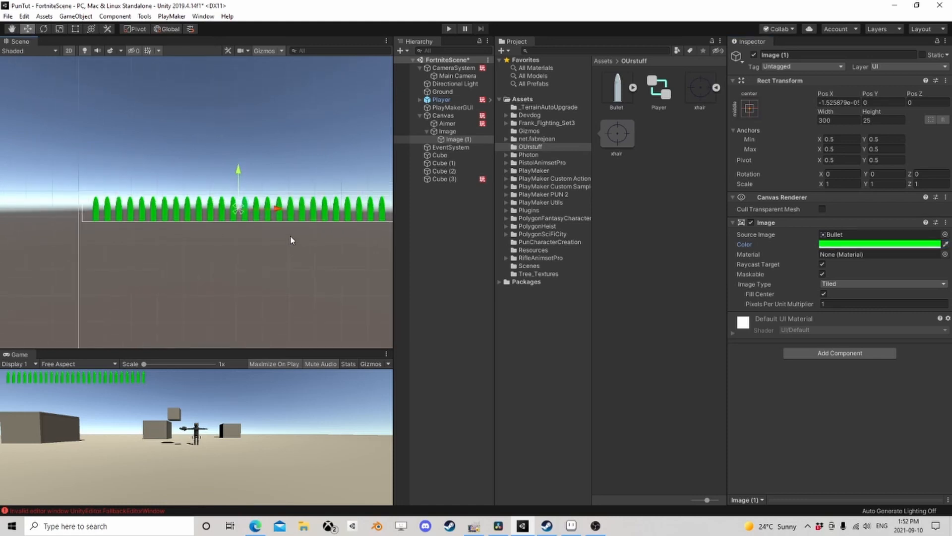
middle_drag(291, 240, 257, 236)
click(448, 131)
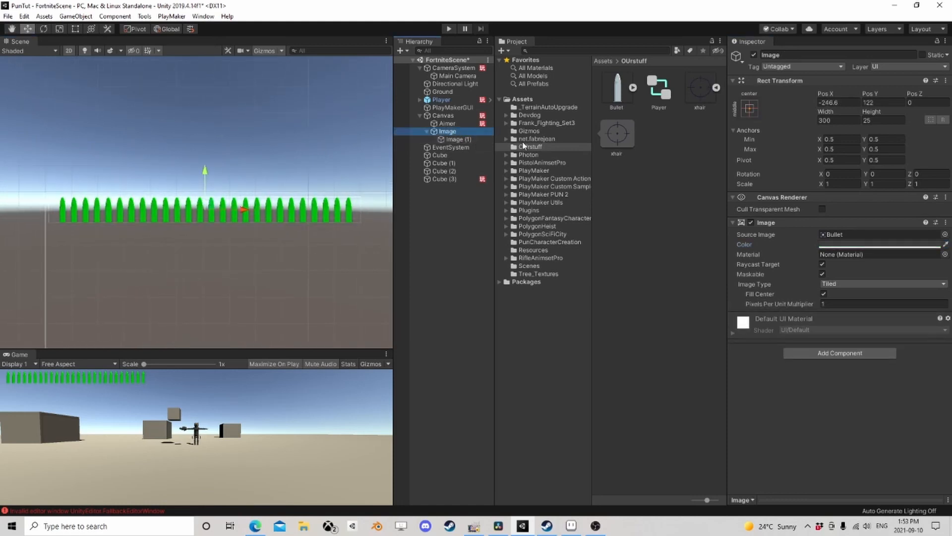
click(816, 351)
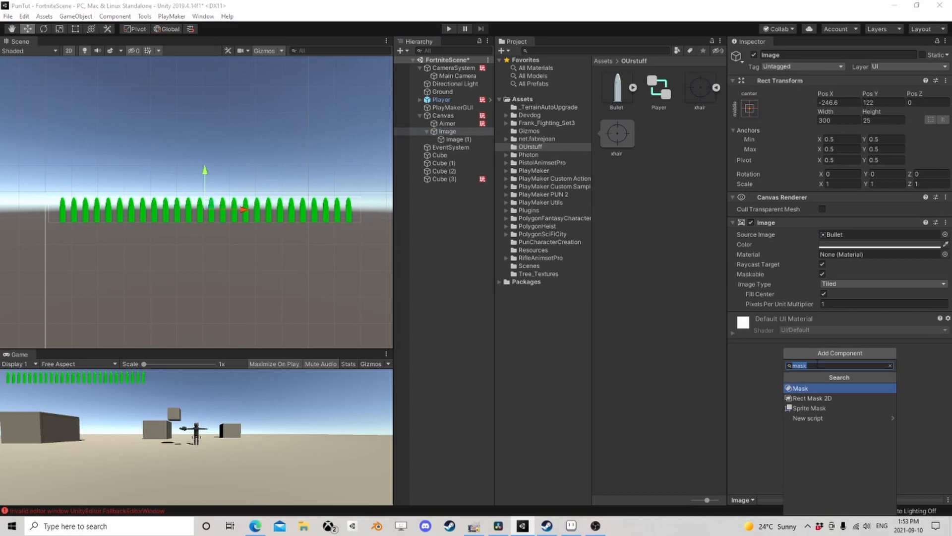
click(810, 387)
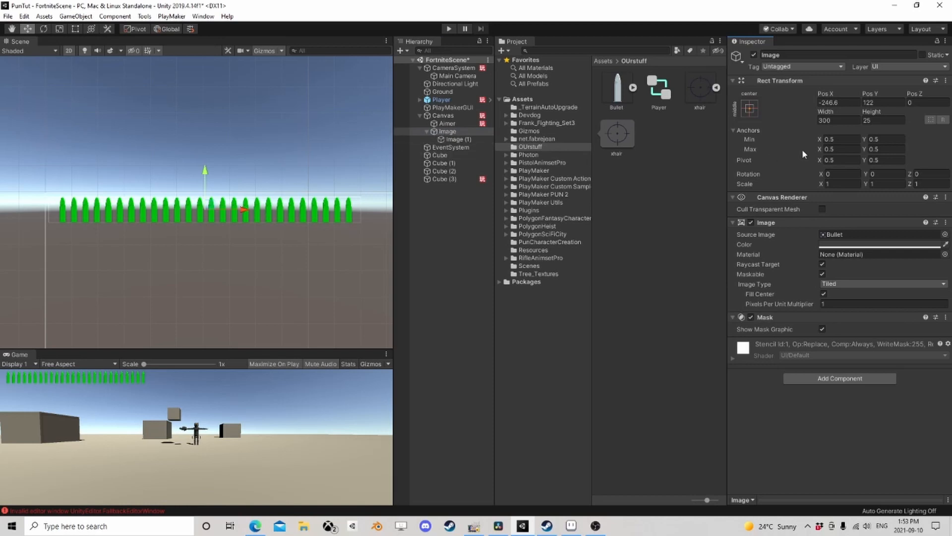
- Test the green child image at a width of 50 and set it back to 300
click(452, 140)
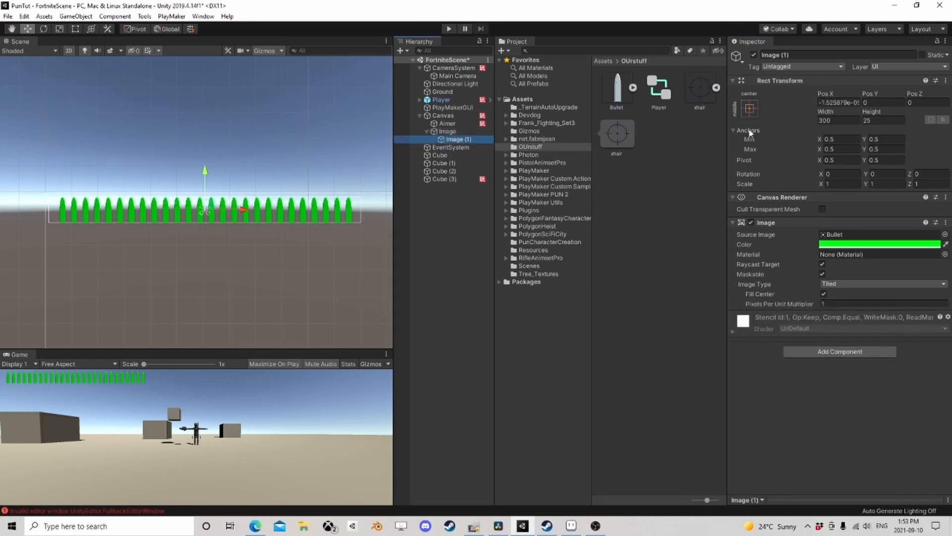
click(447, 131)
click(454, 140)
click(838, 120)
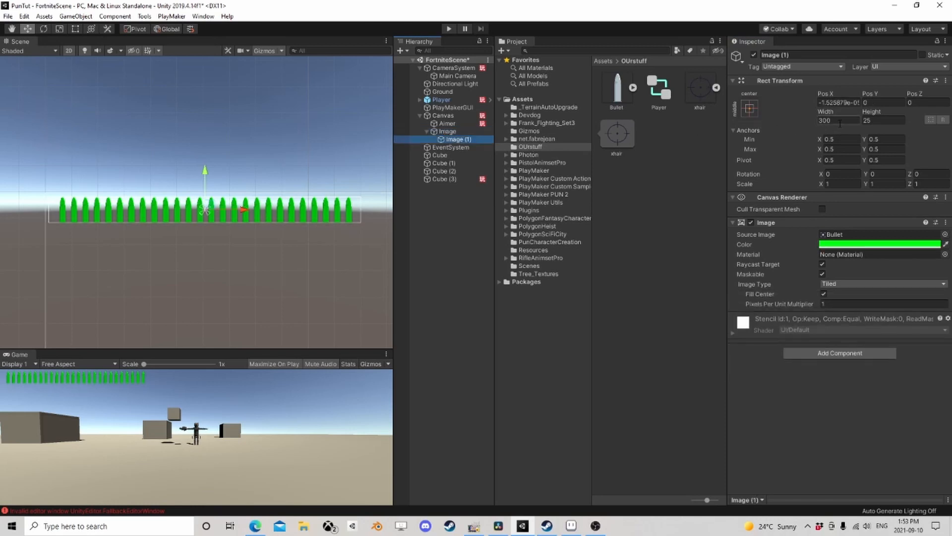
text(50)
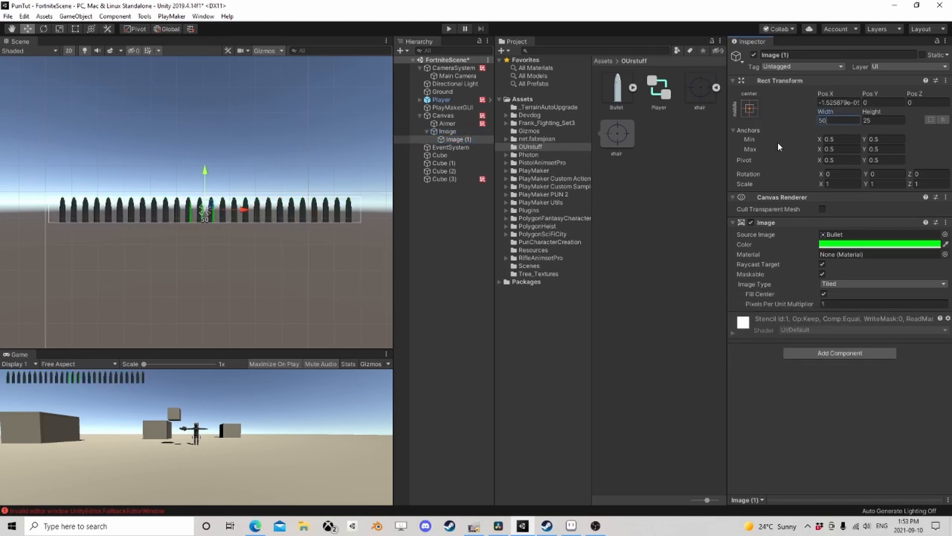
text(300)
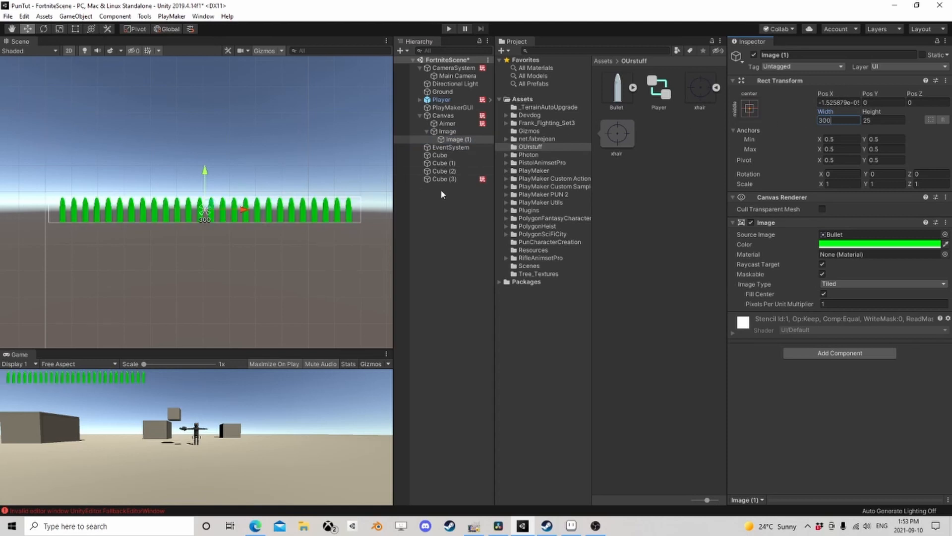
- Set the anchor preset and pivot of both the parent and child bullet images to middle left
ctrl+click(454, 132)
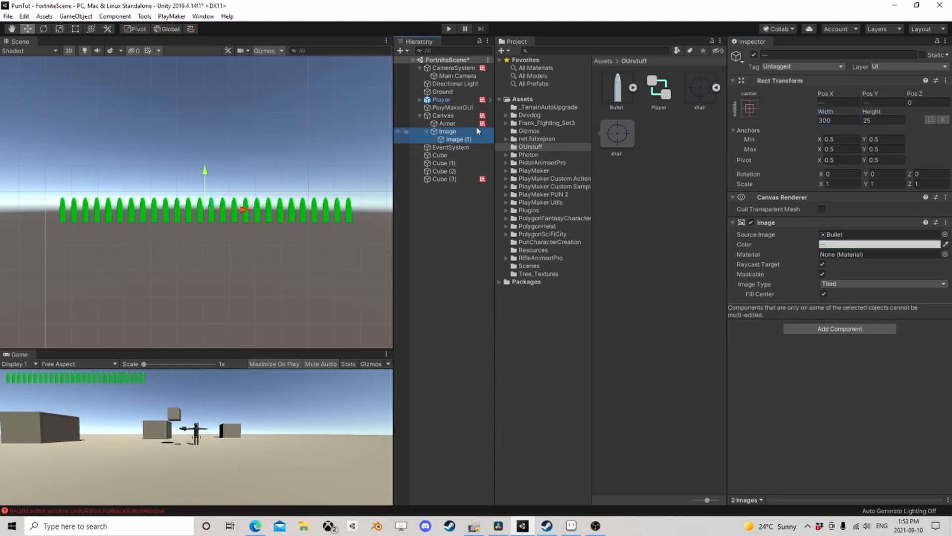
click(749, 109)
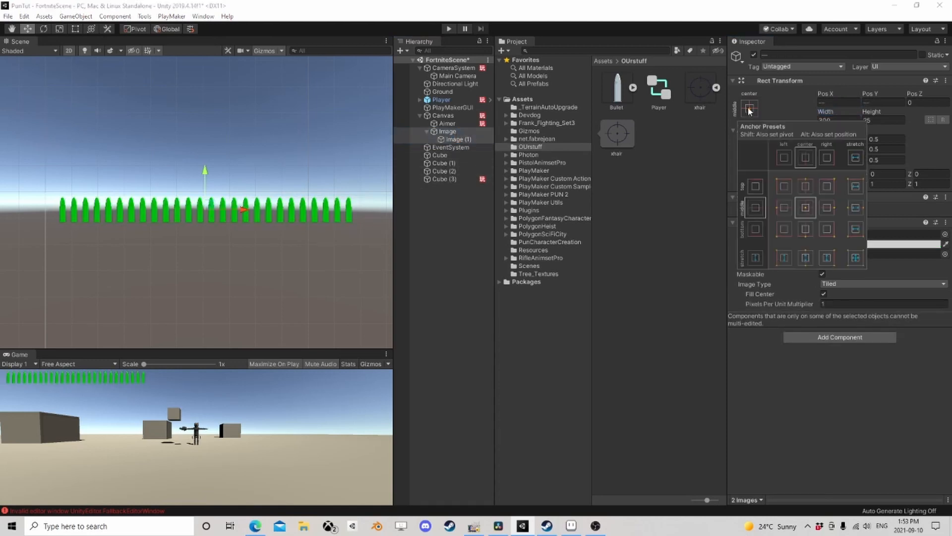
click(783, 213)
shift+click(783, 213)
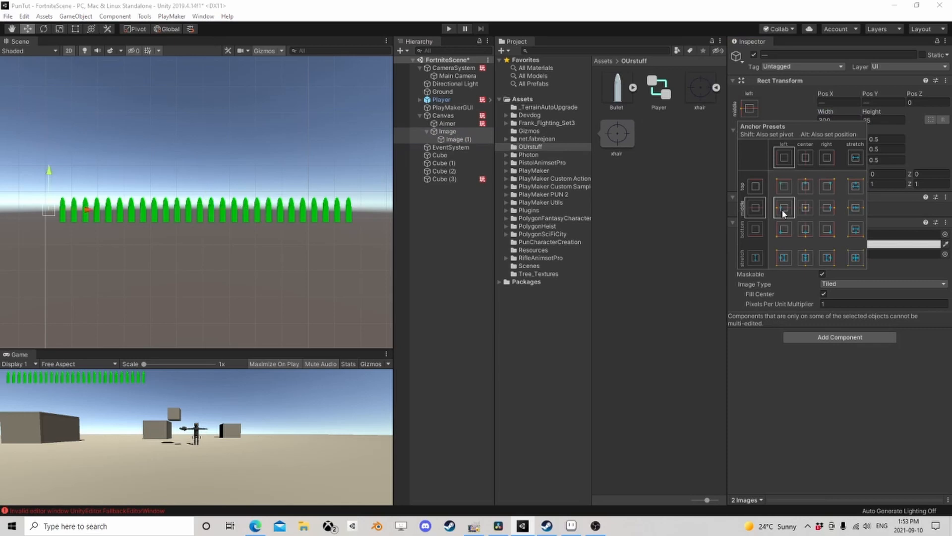
- Test the green child image at widths of 250 and 225, and restore its width of 300
click(449, 141)
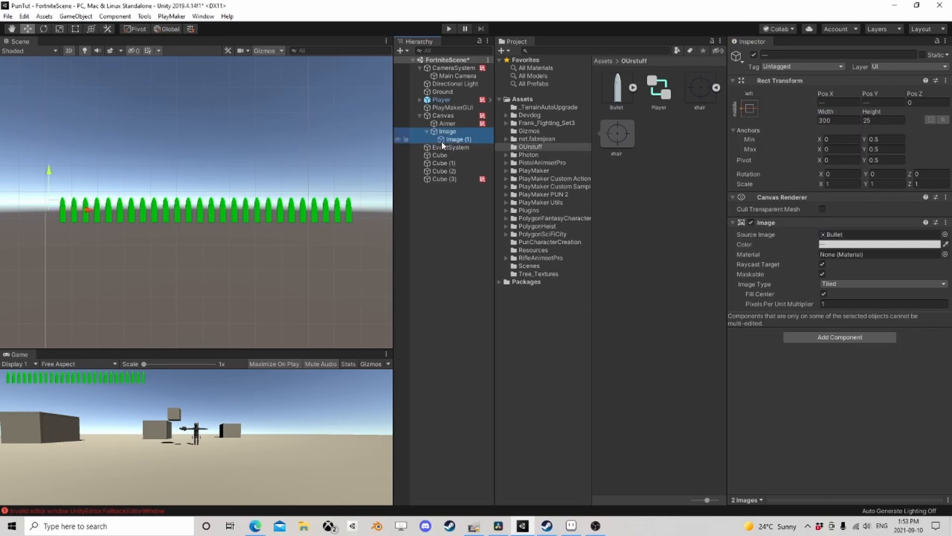
click(454, 139)
click(838, 120)
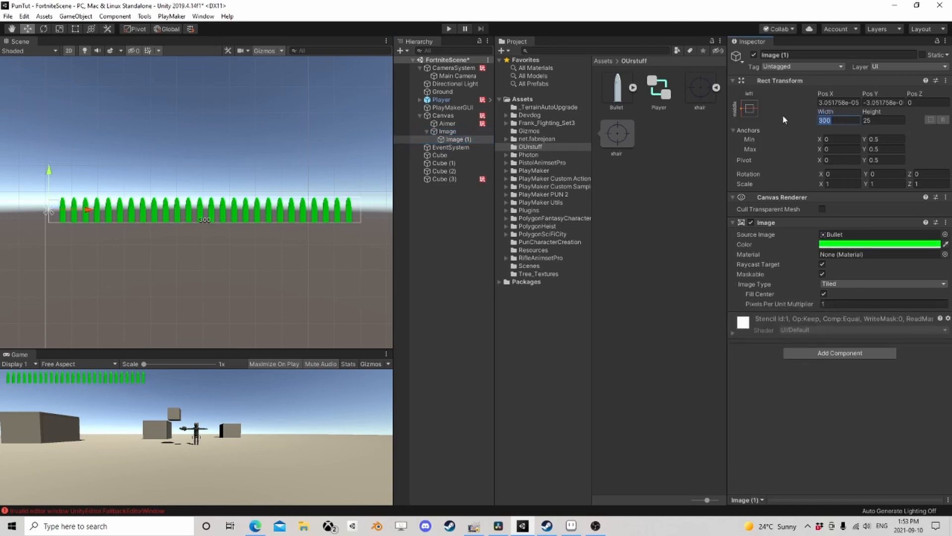
text(250)
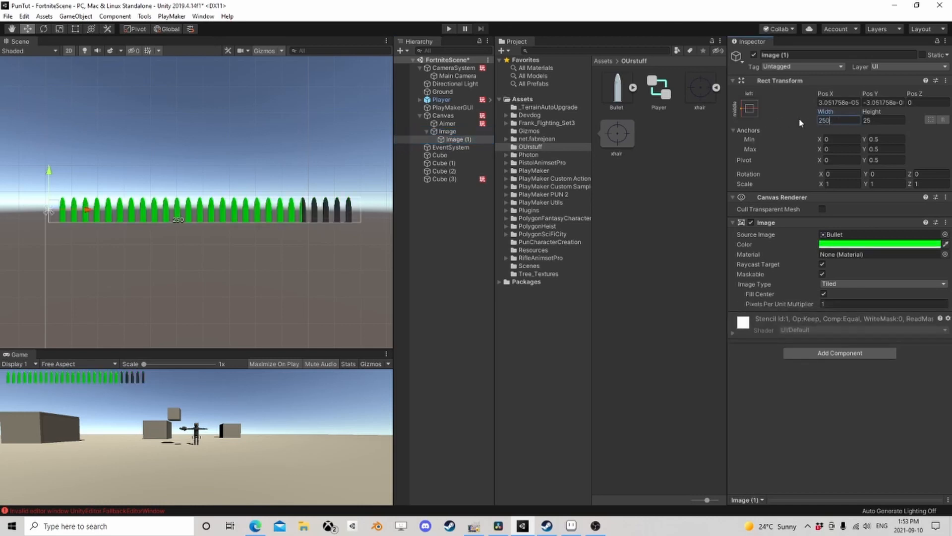
key(BackSpace)
key(BackSpace)
text(25)
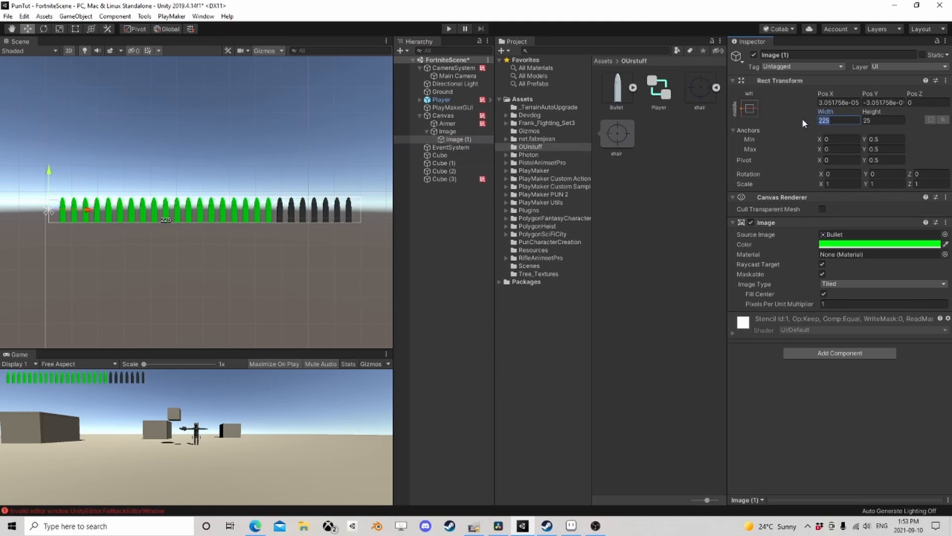
key(Escape)
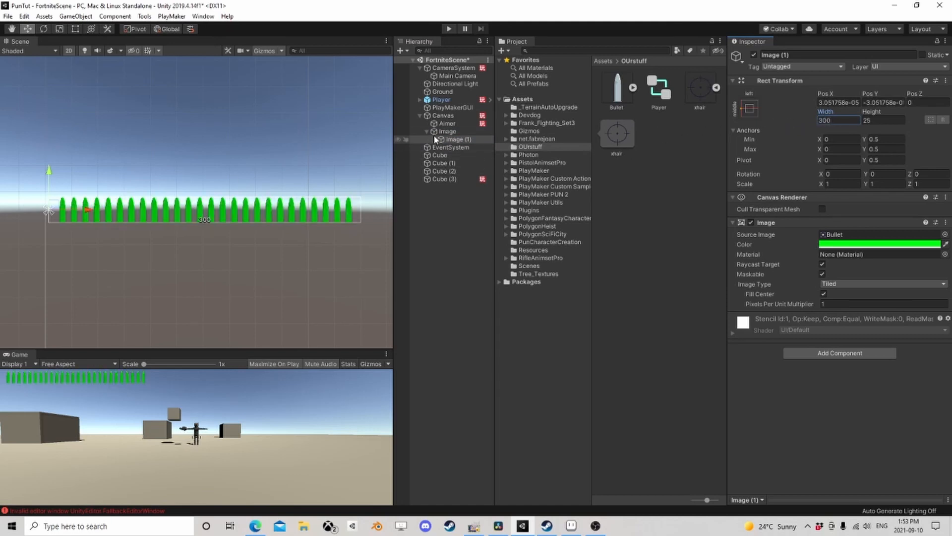
- Rename the parent bullet Image as Ammo
click(447, 132)
click(452, 132)
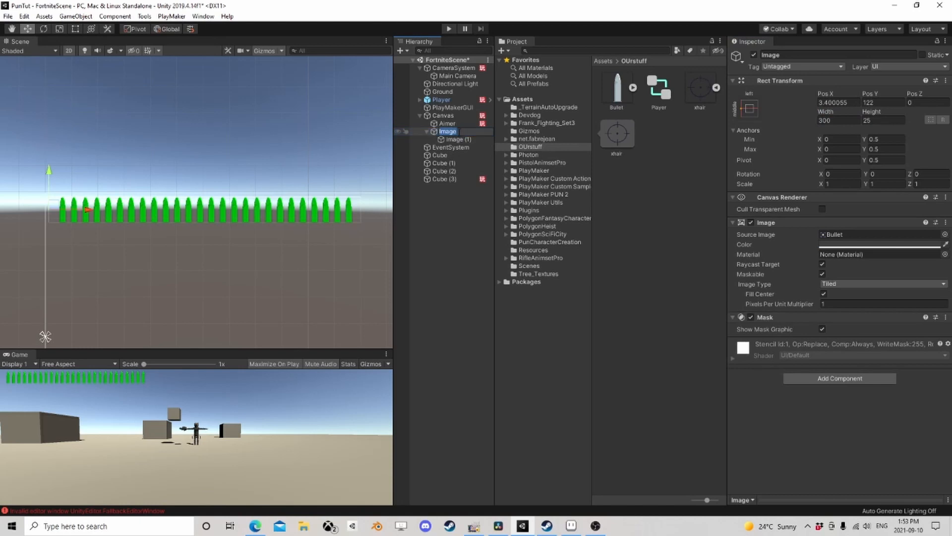
text(B)
text(mmo)
key(Return)
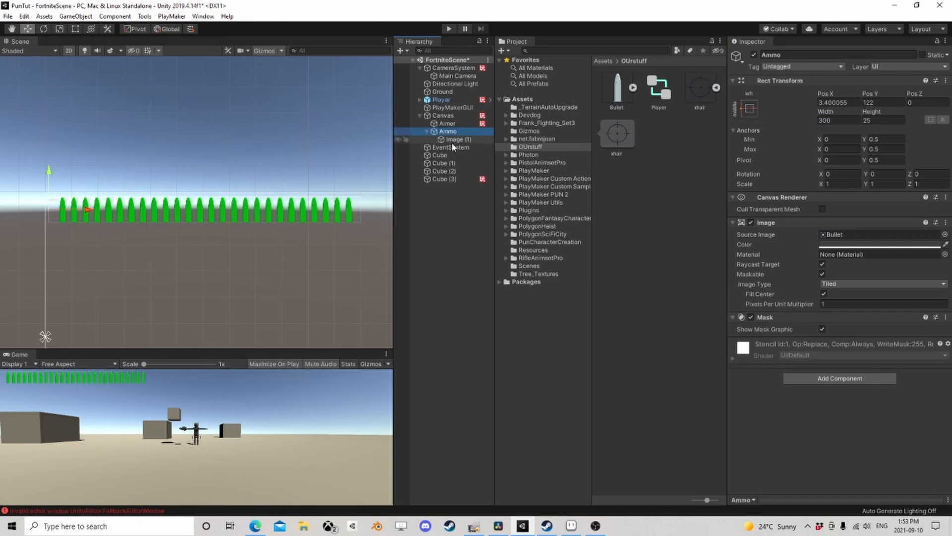
- Rename the green child image under Ammo as Clip
click(451, 140)
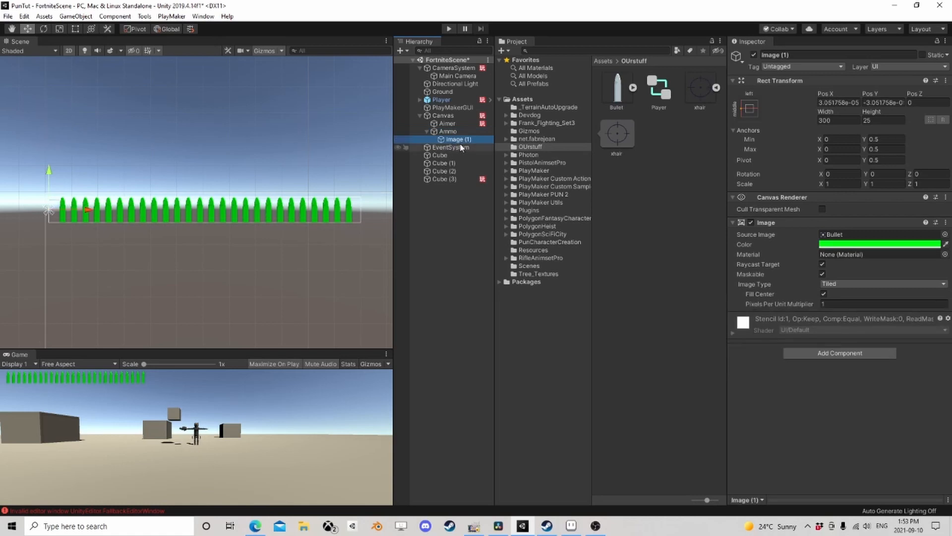
click(451, 141)
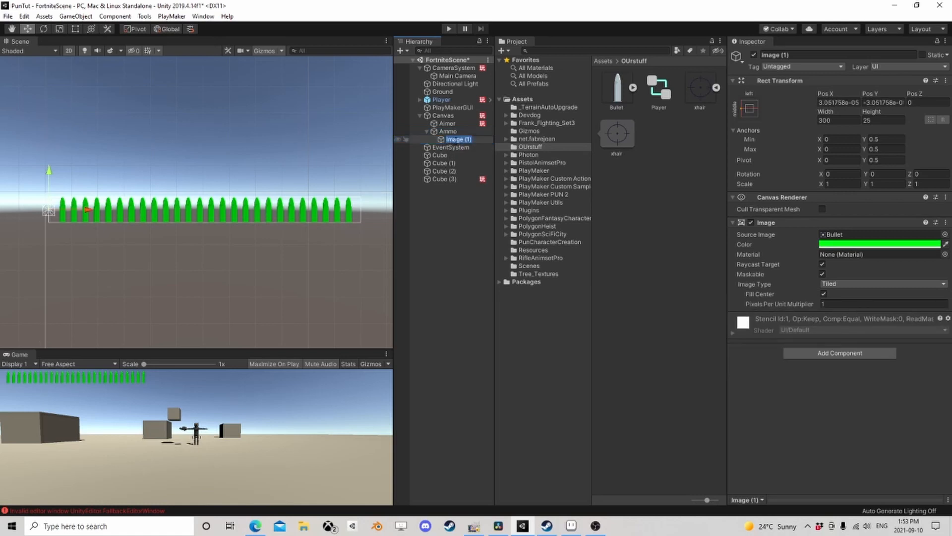
text(Clip)
key(Return)
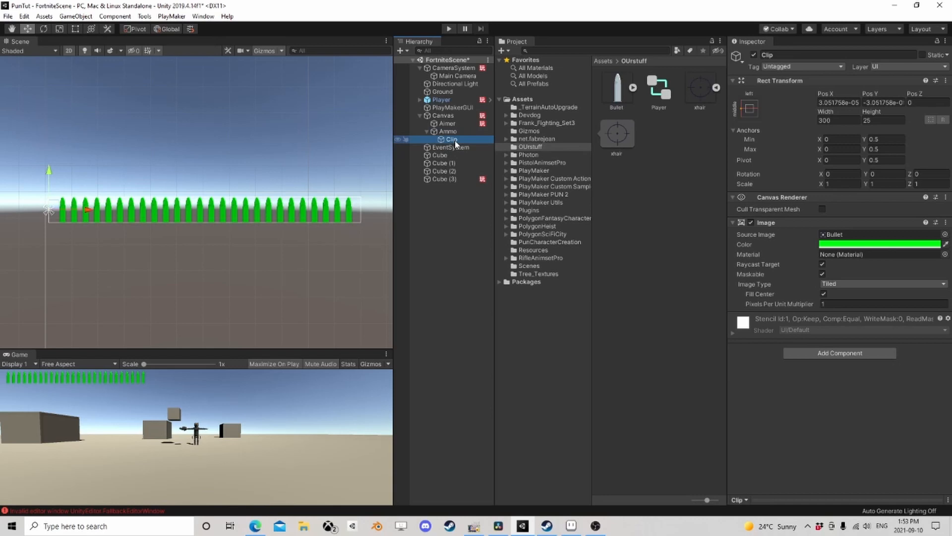
- Shrink the Ammo image with the Rect Tool to about 123 wide and set its height to 25
click(448, 131)
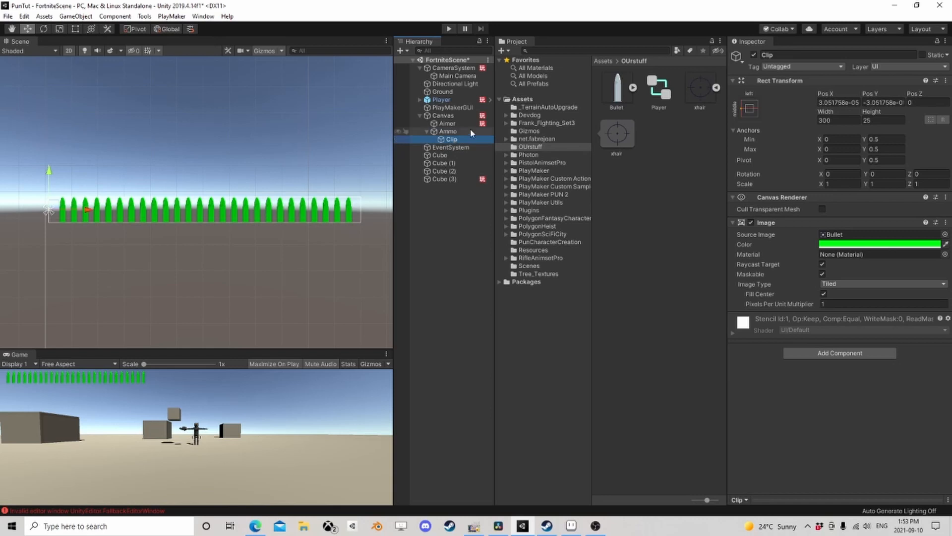
click(75, 29)
drag(361, 223, 183, 227)
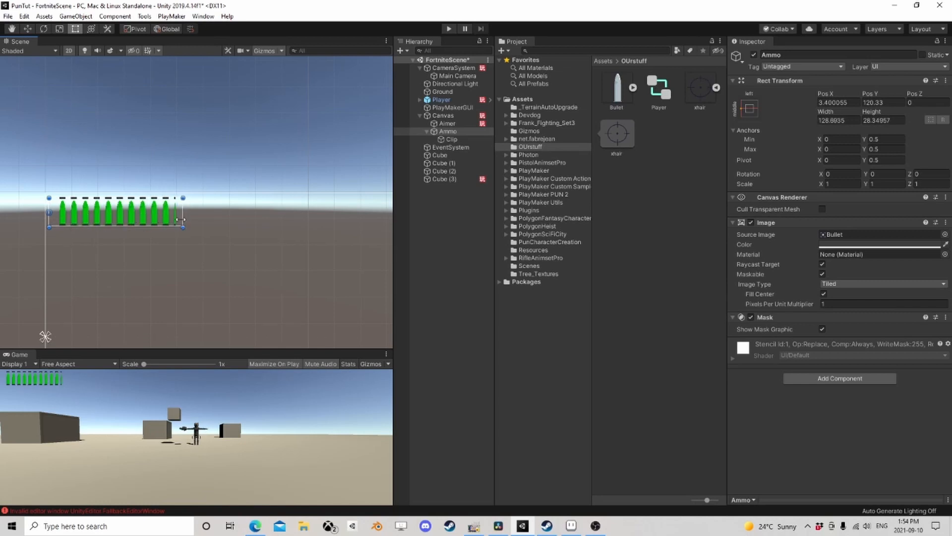
drag(183, 227, 179, 228)
click(883, 120)
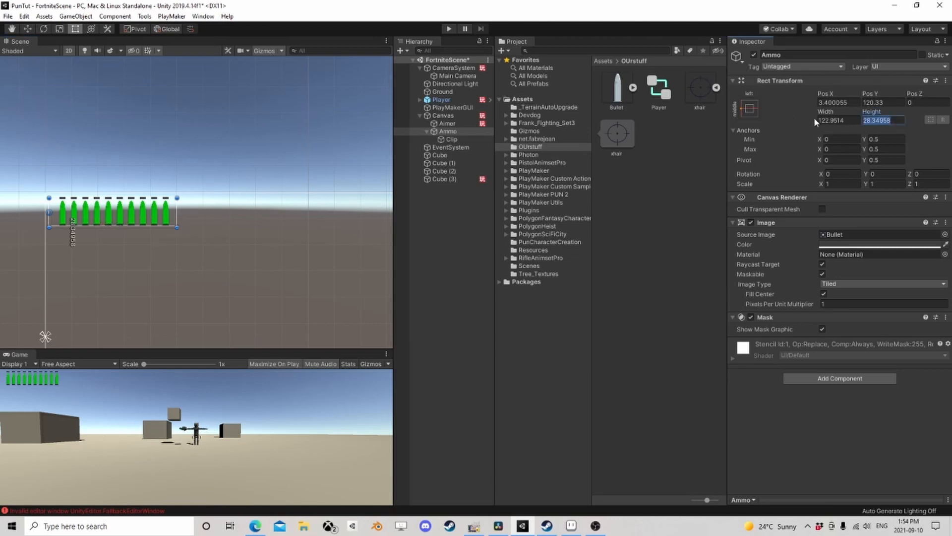
text(25)
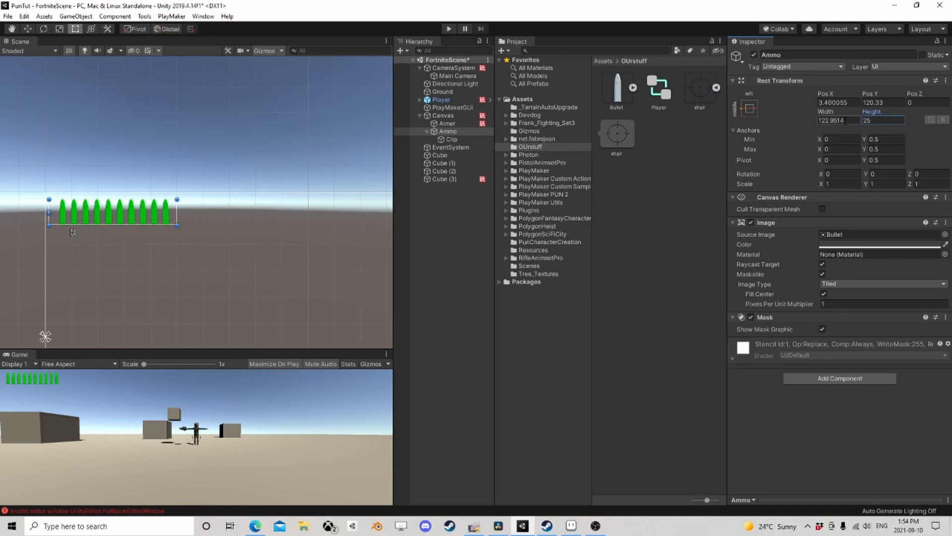
- Try Ammo widths in multiples of 12, from 12 up to 72, finishing at 60
double_click(843, 120)
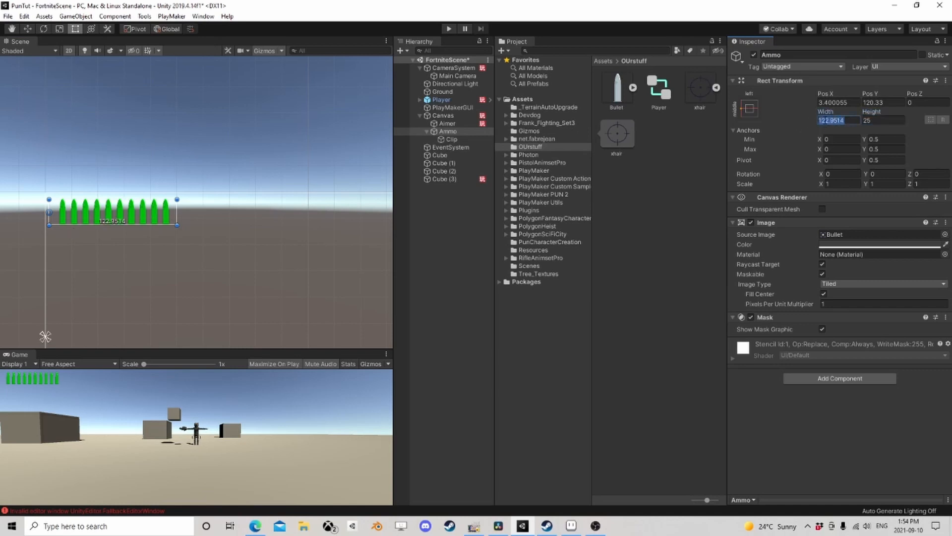
text(12)
drag(845, 120, 812, 124)
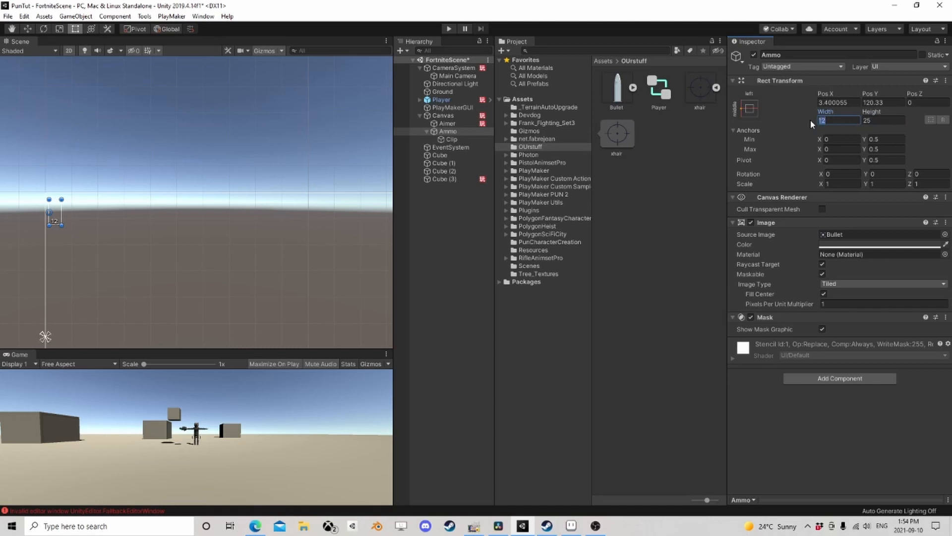
text(24)
text(36)
text(48)
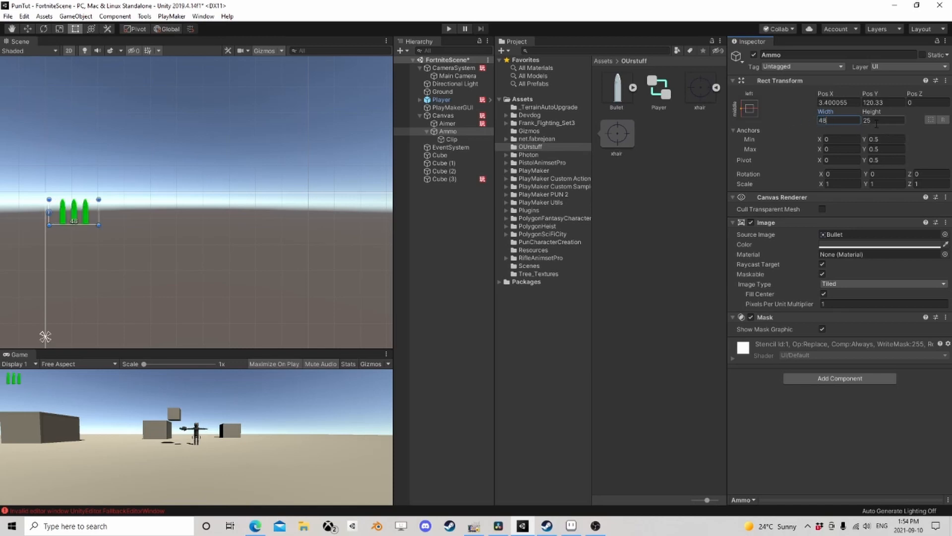
text(60752)
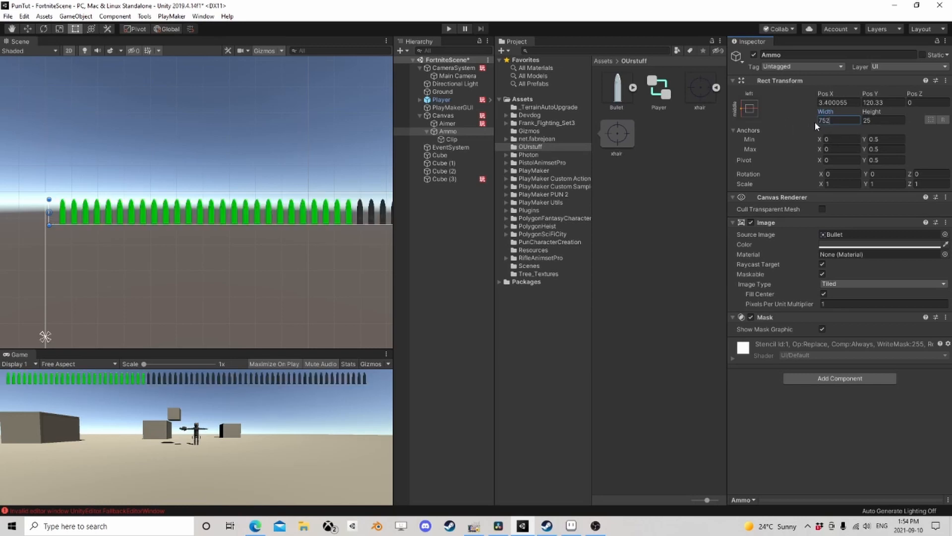
key(Return)
text(72)
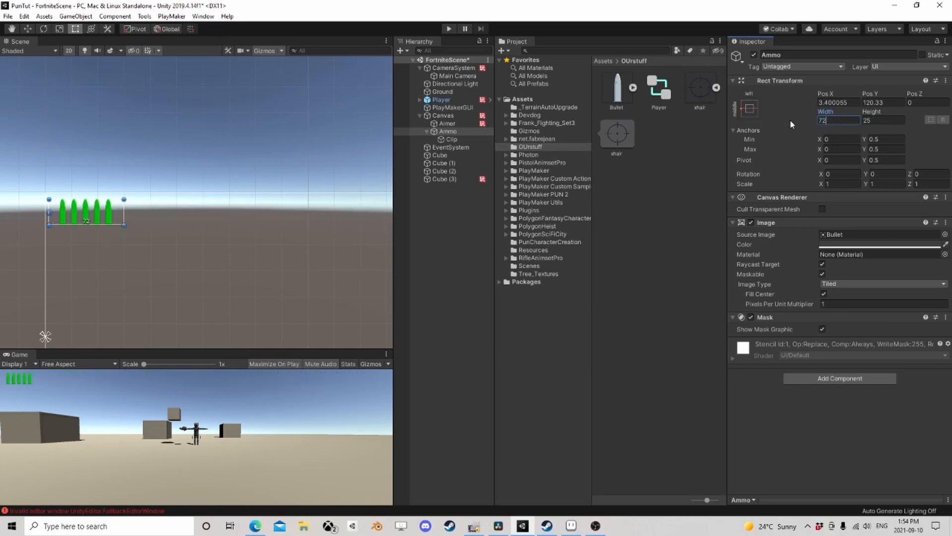
key(Return)
text(60)
key(Return)
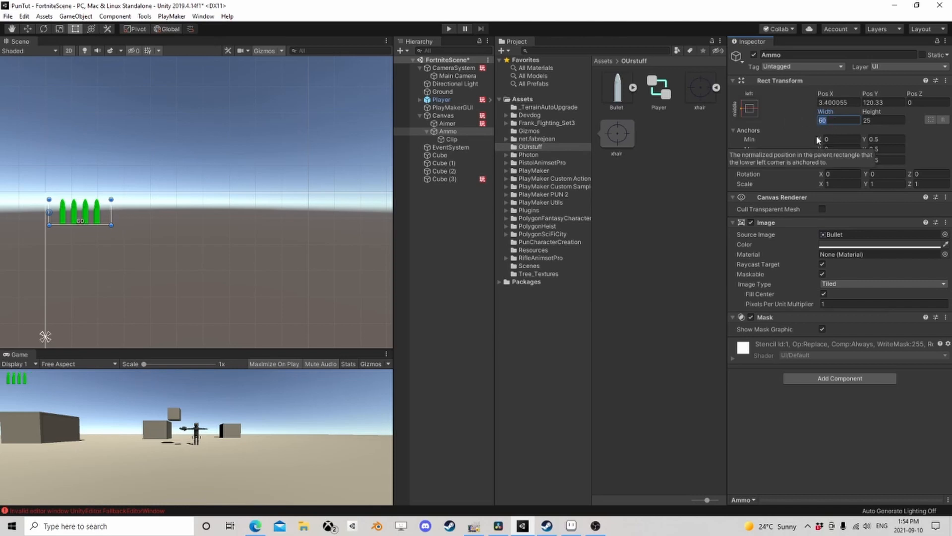
- Set the Ammo image's width to 372 using the expression 12*30+12
text(12)
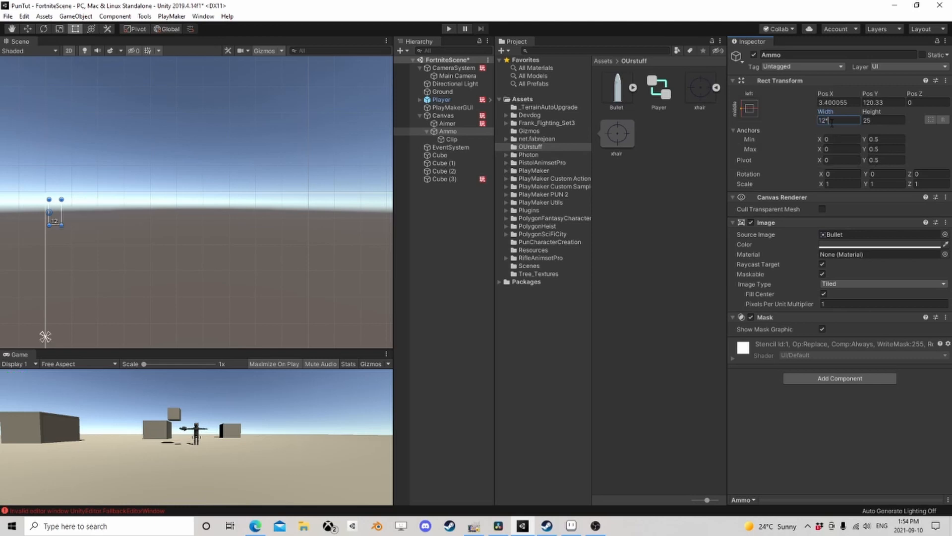
text(*30)
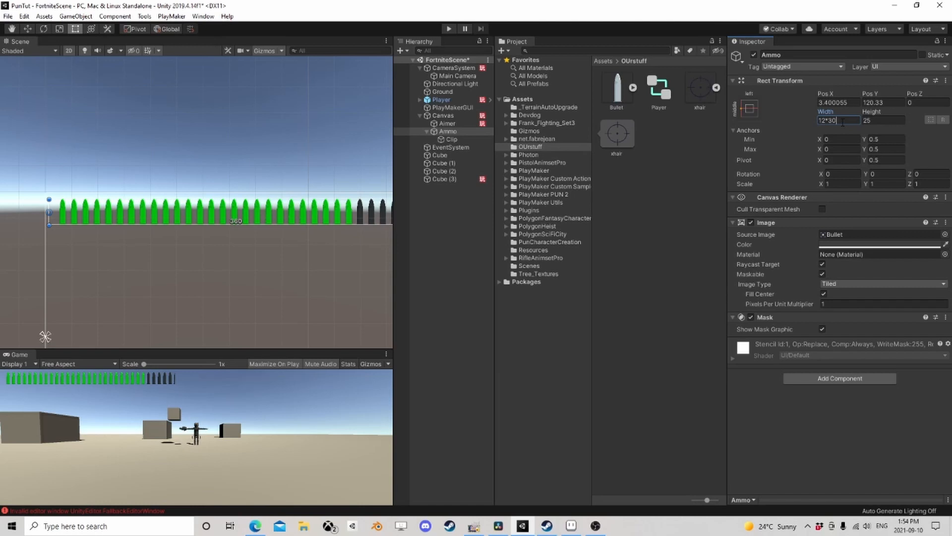
text(+12)
key(Return)
scroll(322, 231, down, 3)
key(f)
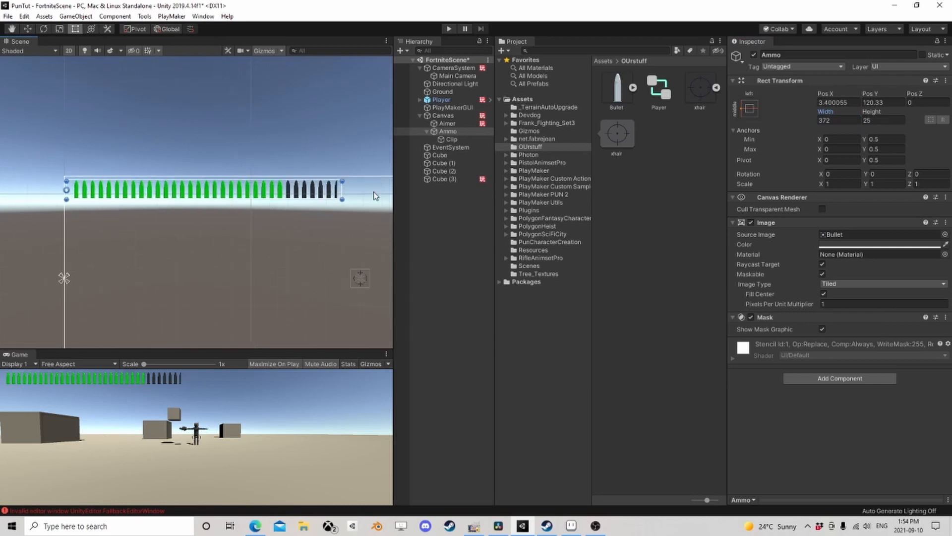
- Set the Clip image's width to 372 and check its end against the Ammo row
click(461, 140)
click(837, 120)
text(37)
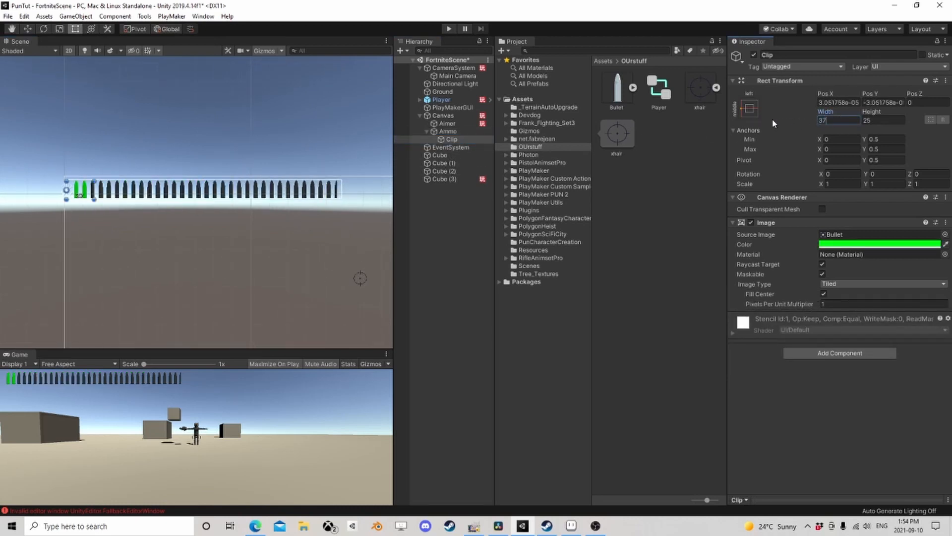
text(2)
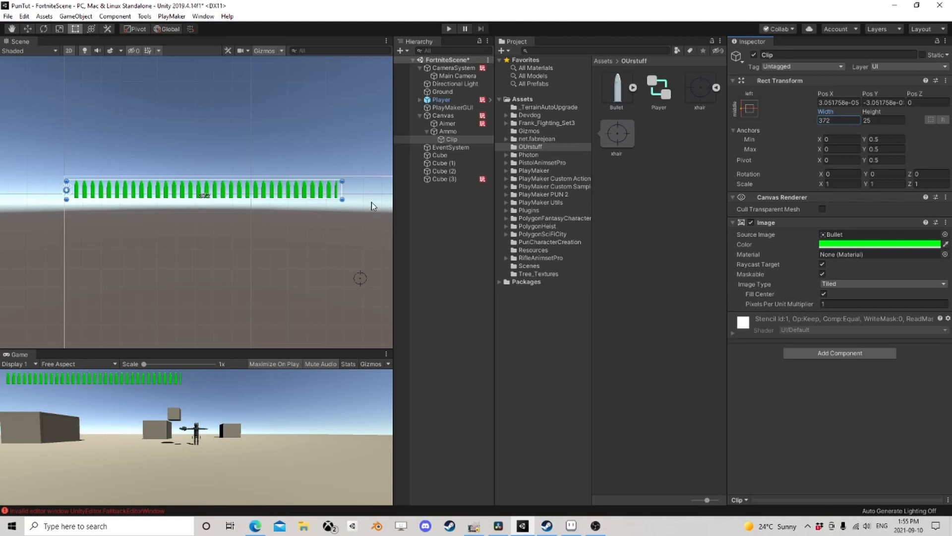
scroll(367, 194, up, 5)
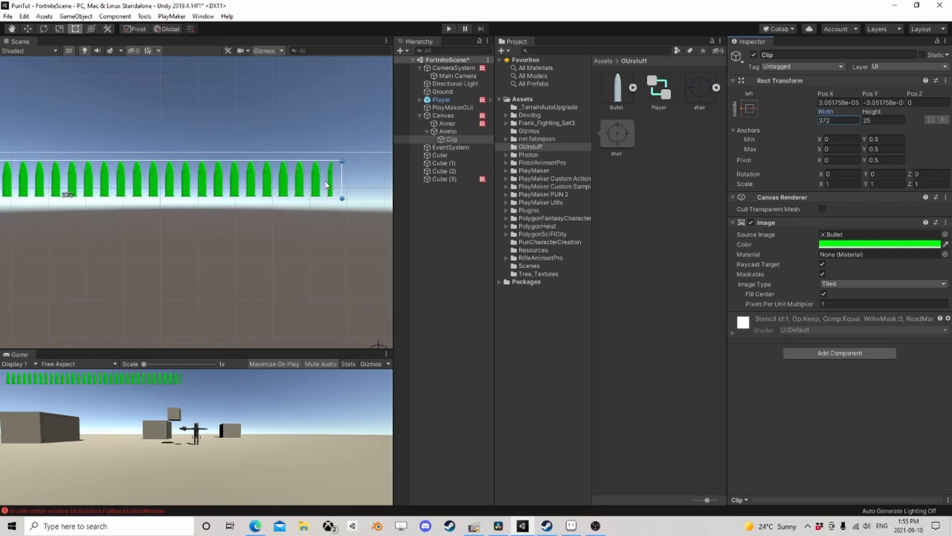
- Set the Ammo image's width using the expression 12.2*30+12.2
click(447, 131)
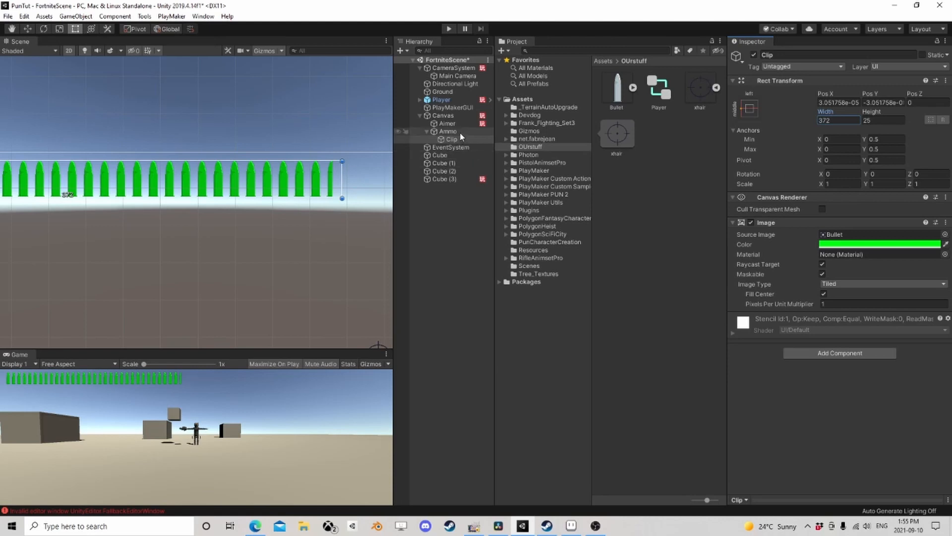
click(826, 120)
text(12.2)
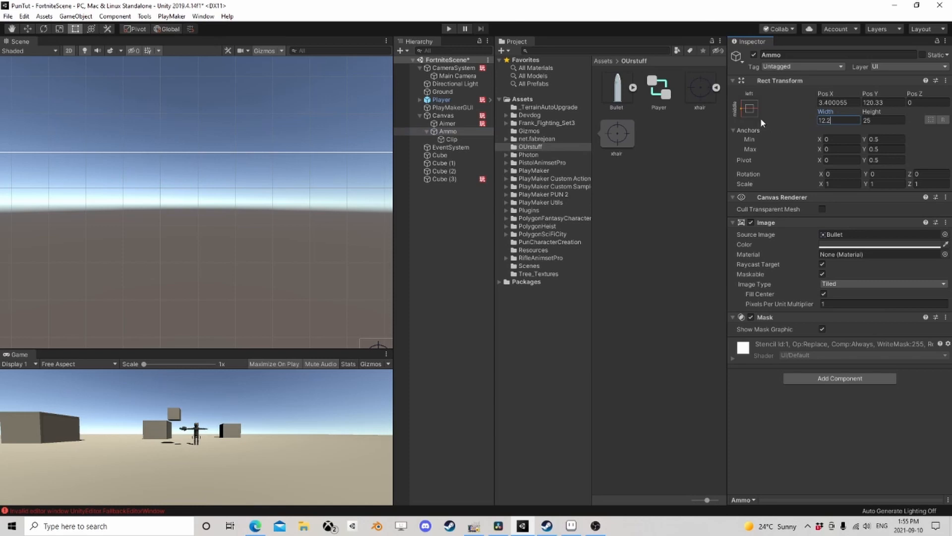
text(*30)
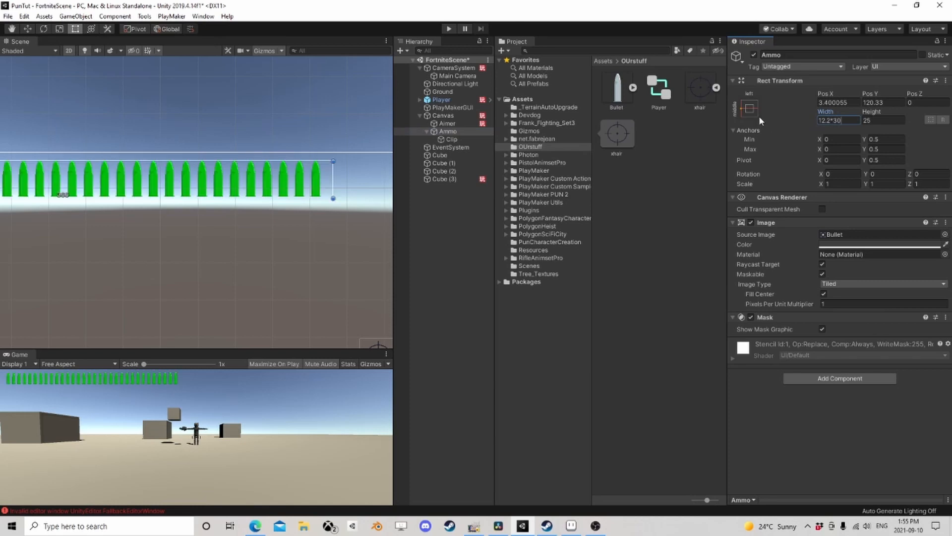
text(+12.2)
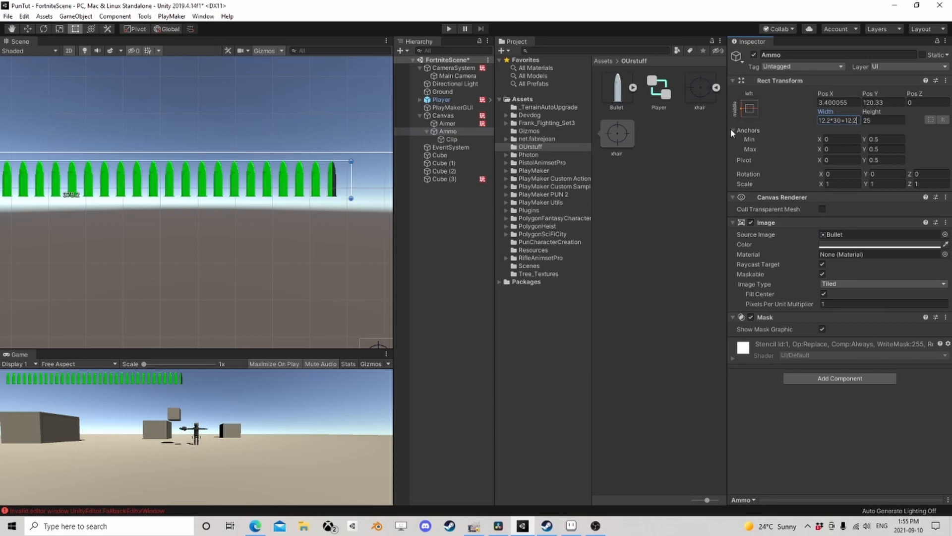
key(Return)
- Set the Clip image's width to 378.2 and check the whole bullet row
click(449, 140)
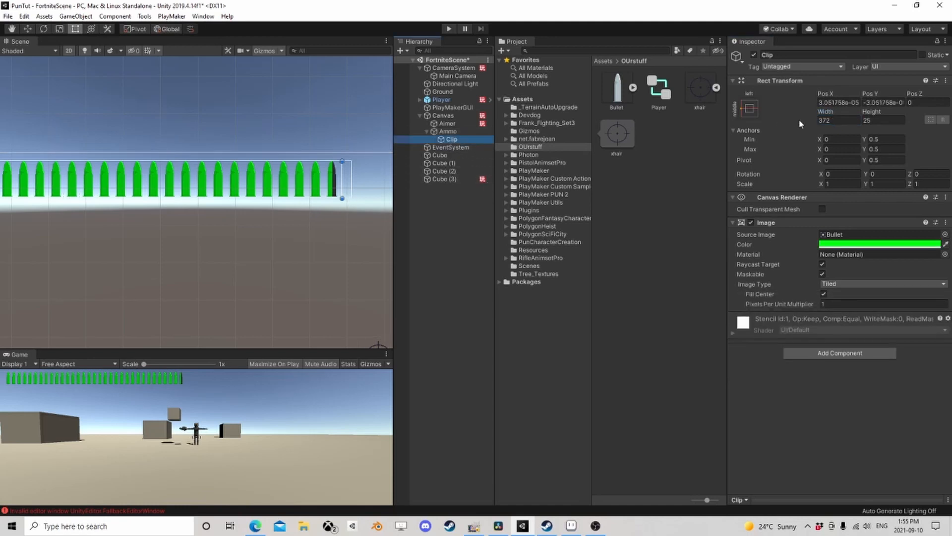
text(378.2)
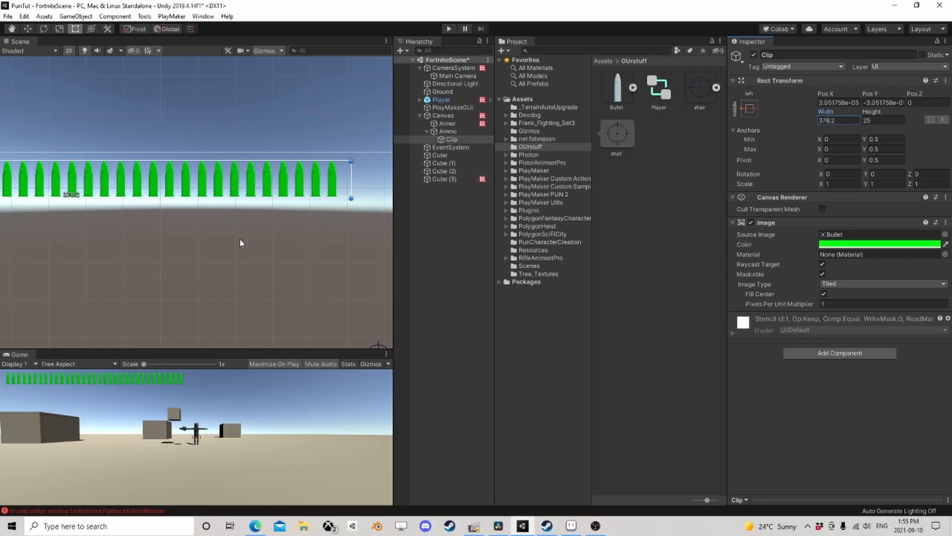
scroll(240, 240, down, 3)
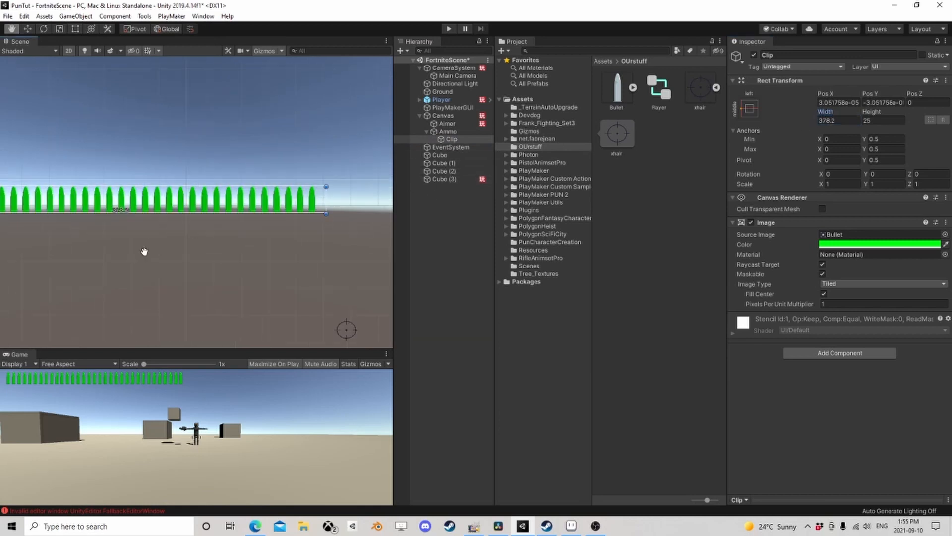
scroll(263, 229, up, 3)
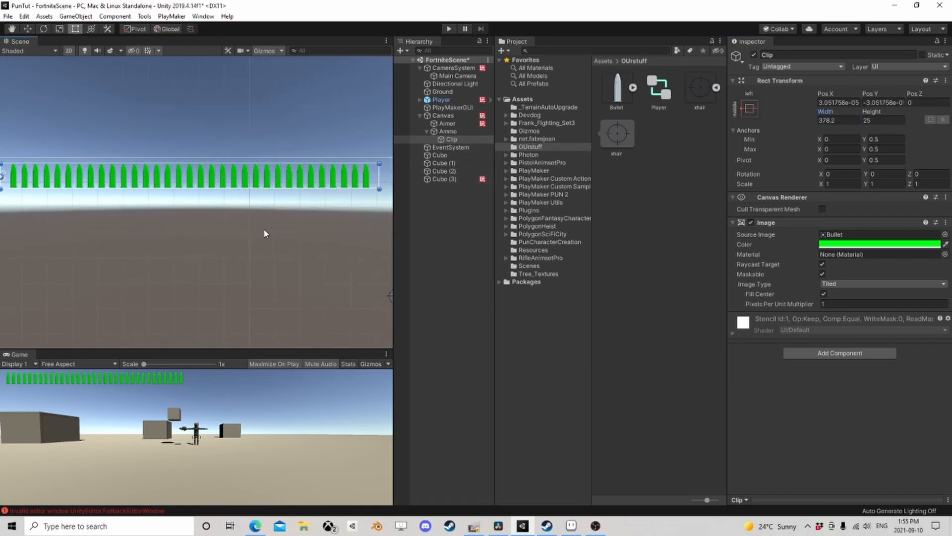
- Add a PlayMaker FSM component to the Ammo object and name it AmmoMaster
click(459, 132)
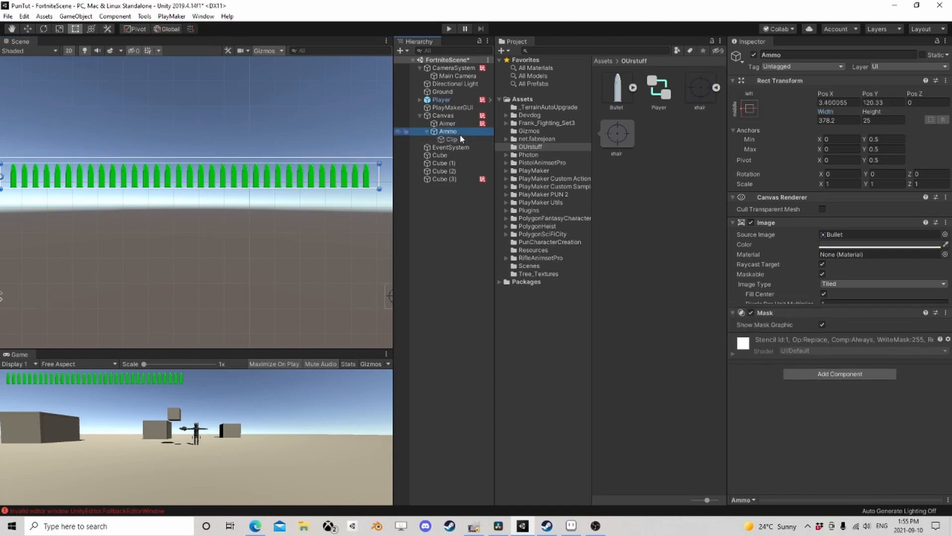
click(813, 381)
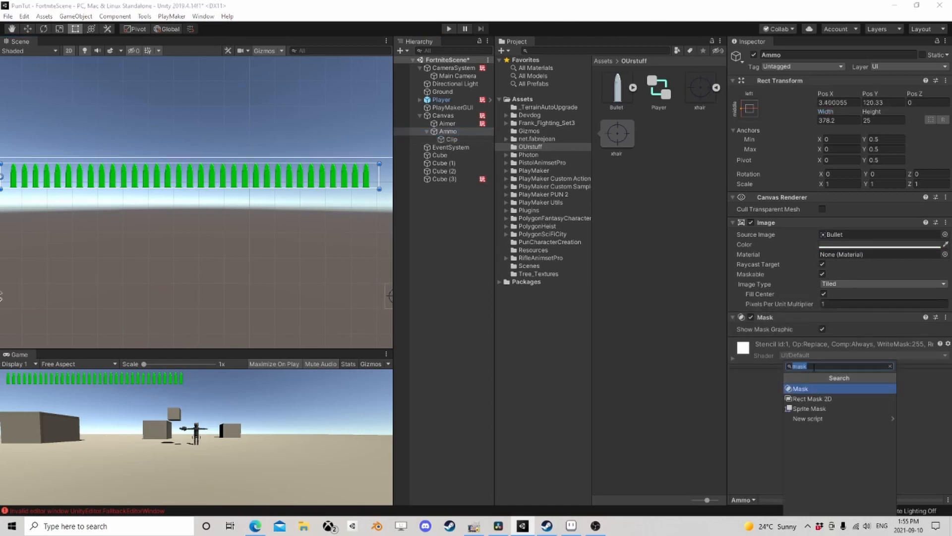
text(fsm)
click(825, 389)
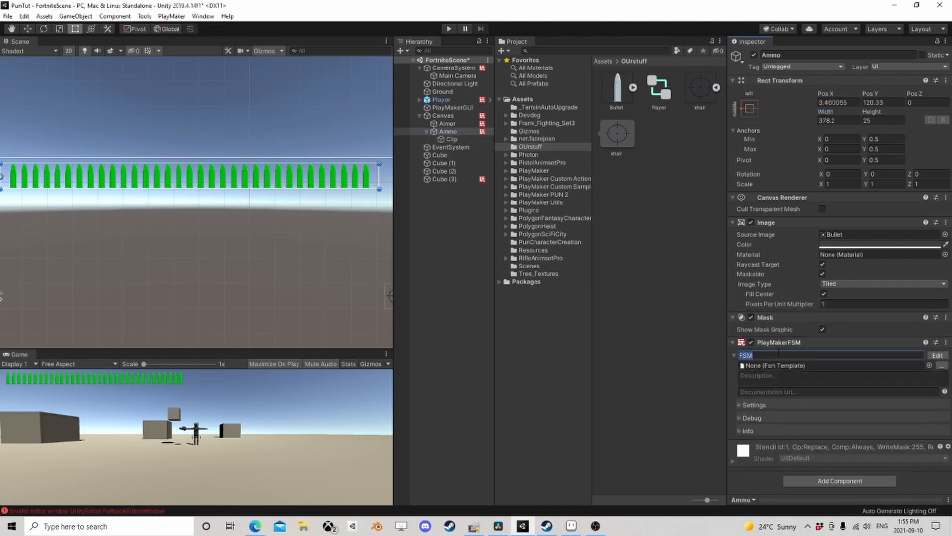
text(AmmoMaster)
- Open the AmmoMaster FSM for editing and add an Int variable named Number of Bullets
click(937, 355)
click(825, 100)
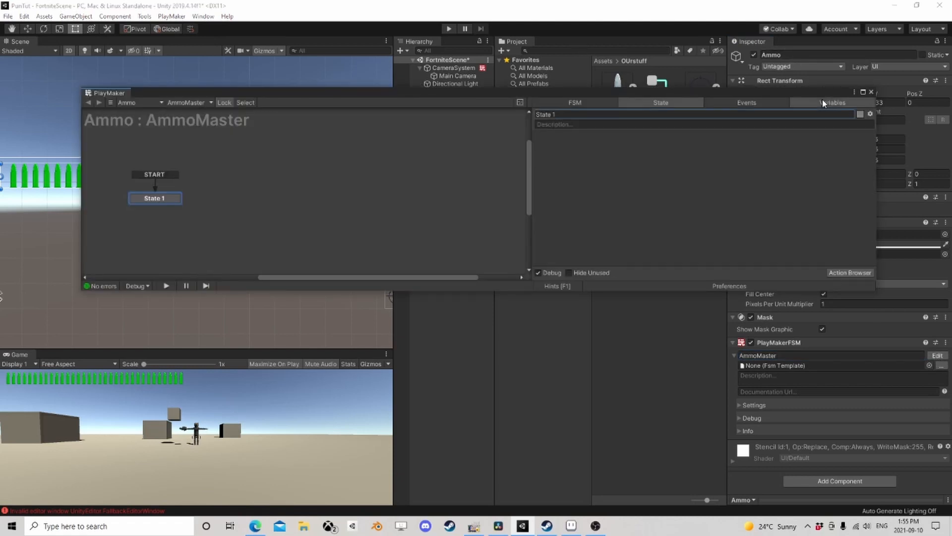
drag(823, 92, 682, 101)
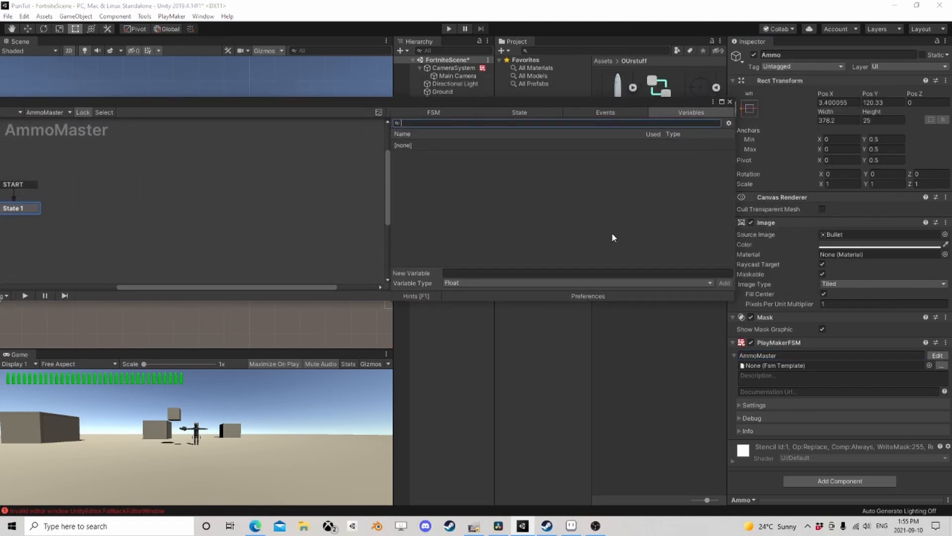
click(523, 283)
click(482, 304)
click(477, 272)
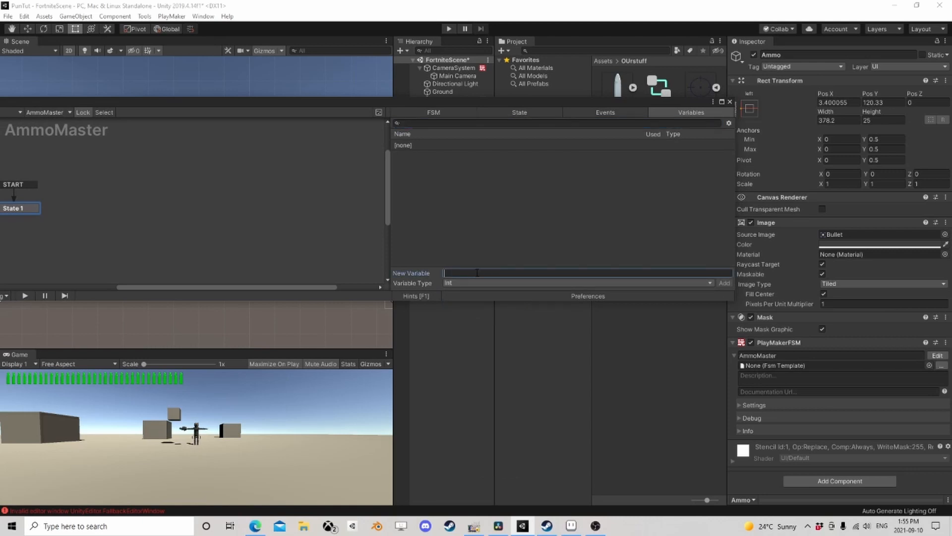
text(Number of Bullets)
key(Return)
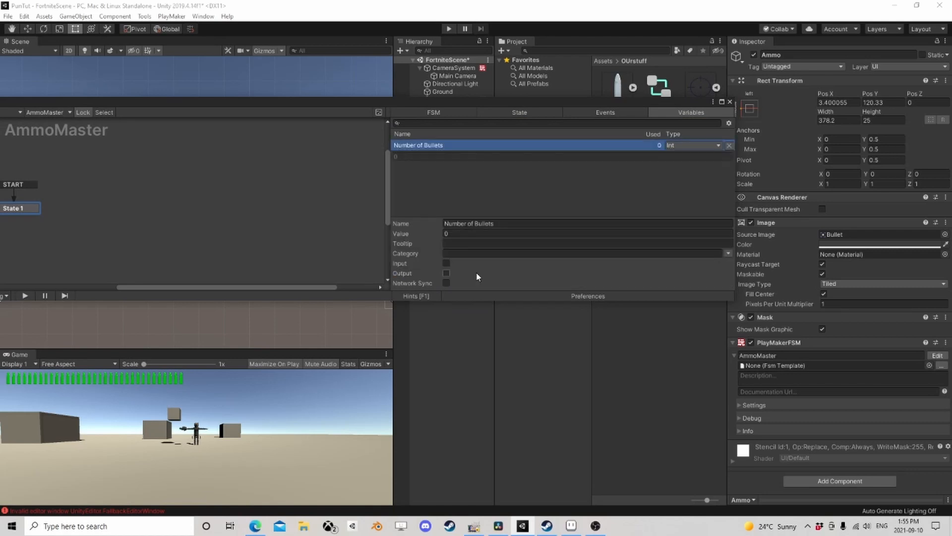
- Add a Float variable named ImageSize with a value of 12.2 to the AmmoMaster FSM
click(474, 194)
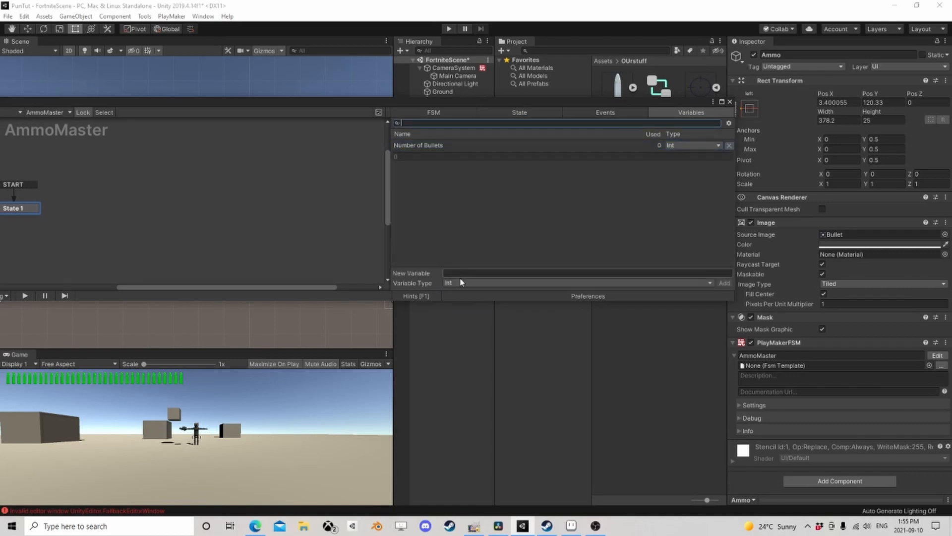
click(470, 283)
click(470, 294)
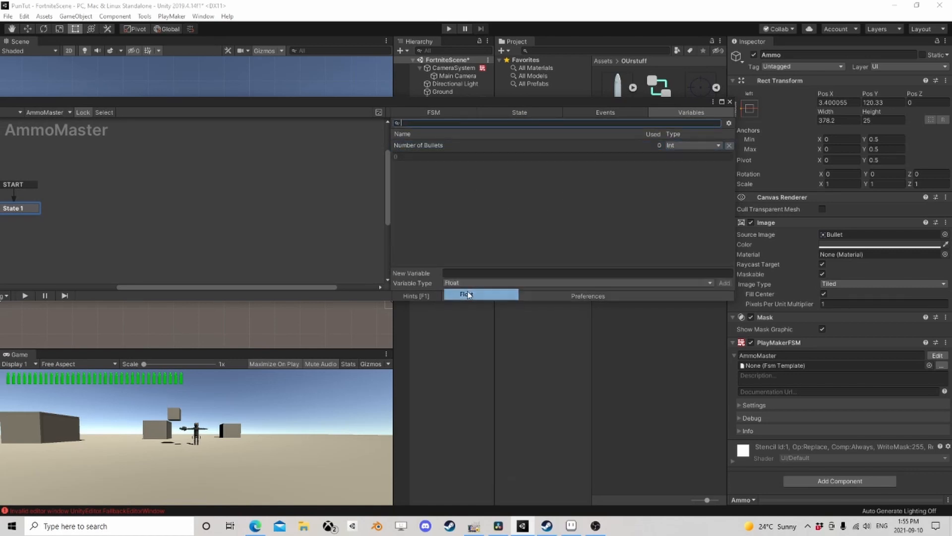
click(467, 273)
text(12)
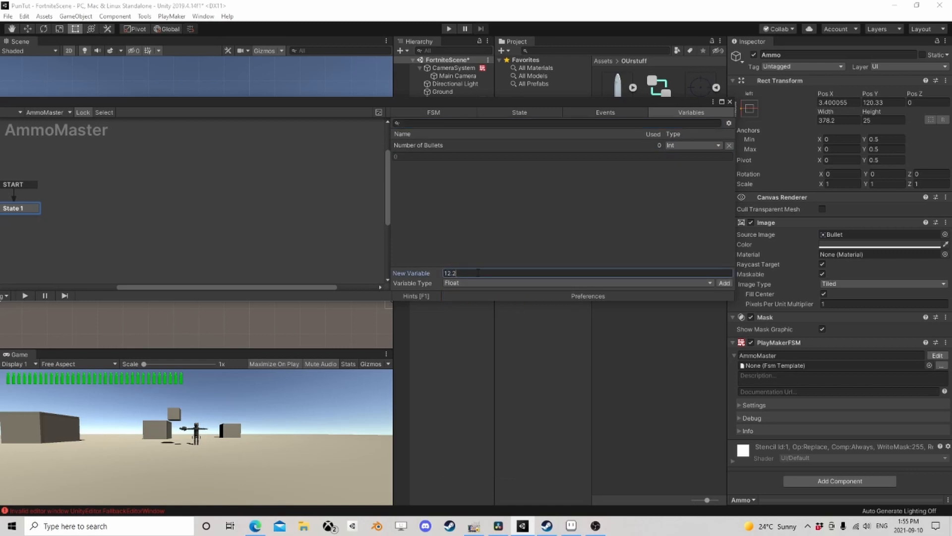
text(.2)
key(Return)
click(464, 233)
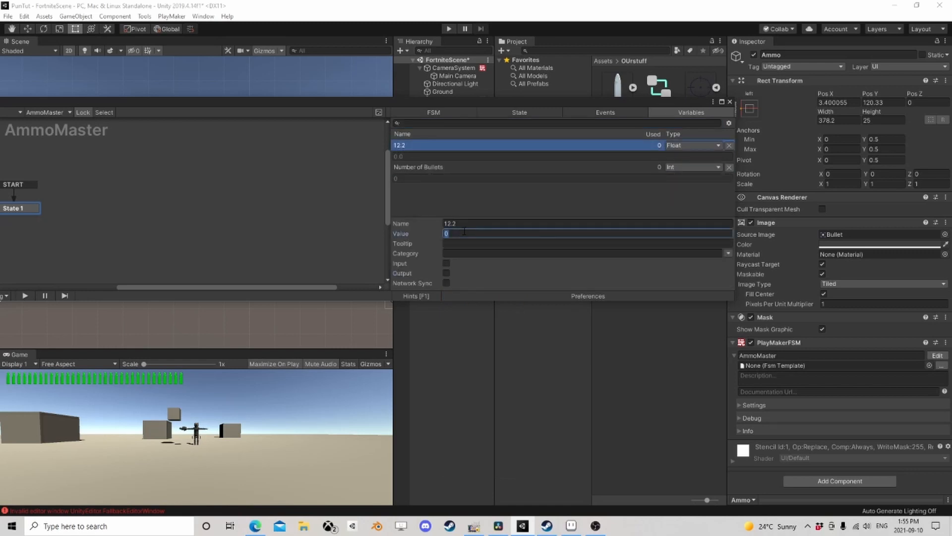
text(12.2)
key(shift+Tab)
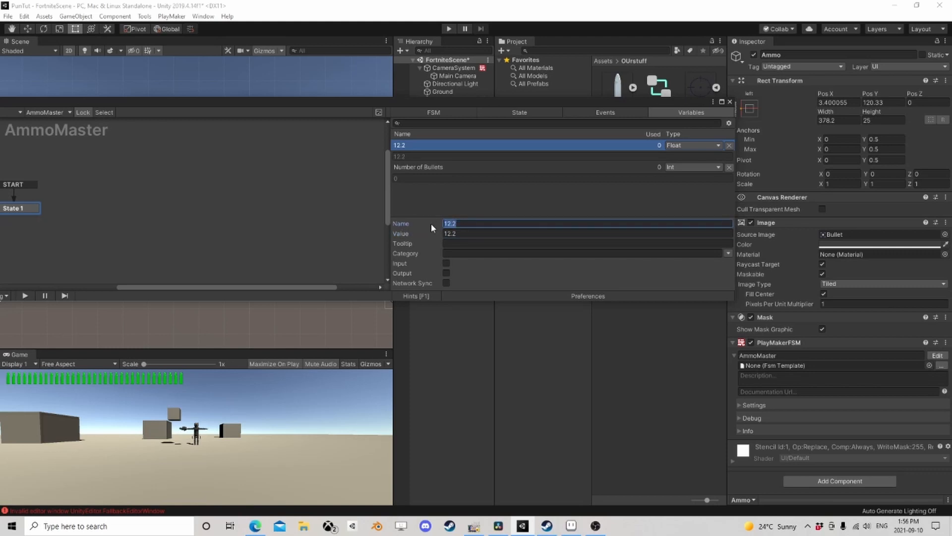
text(ImageSize)
key(Return)
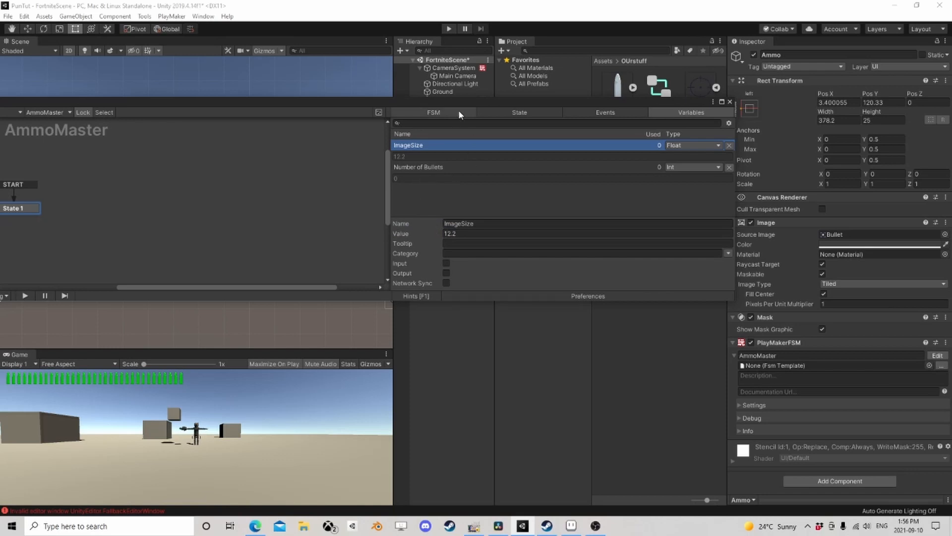
- Add an Int variable named Clip Bullets to the AmmoMaster FSM
drag(476, 102, 494, 135)
click(485, 232)
click(475, 316)
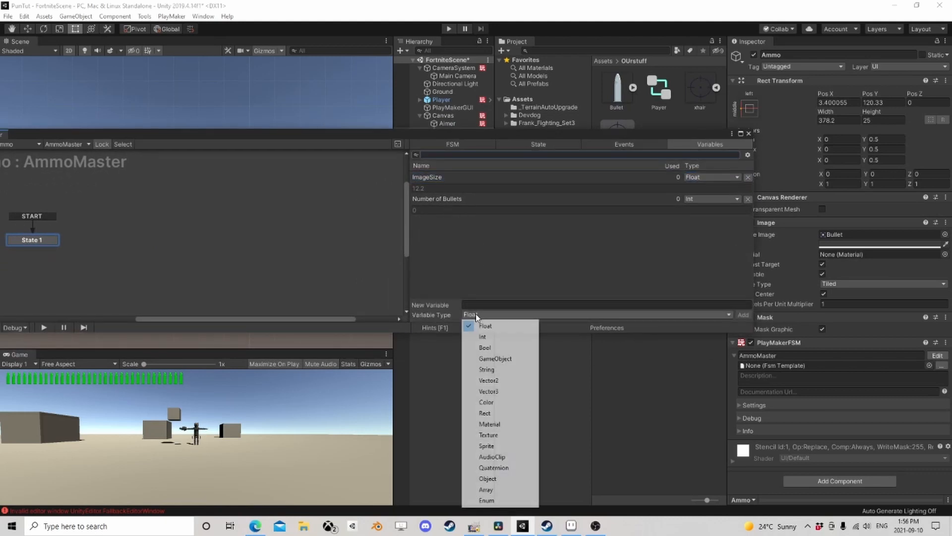
click(503, 337)
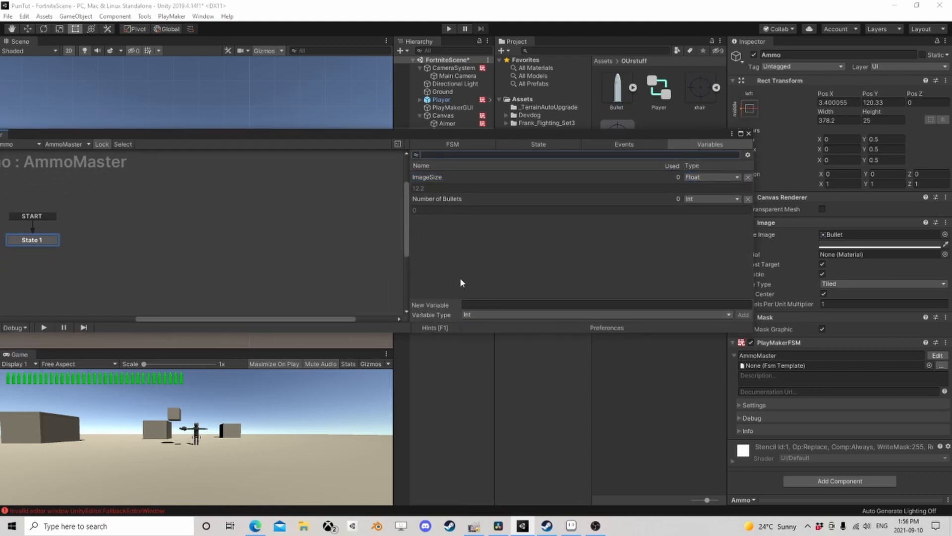
click(477, 303)
text(C)
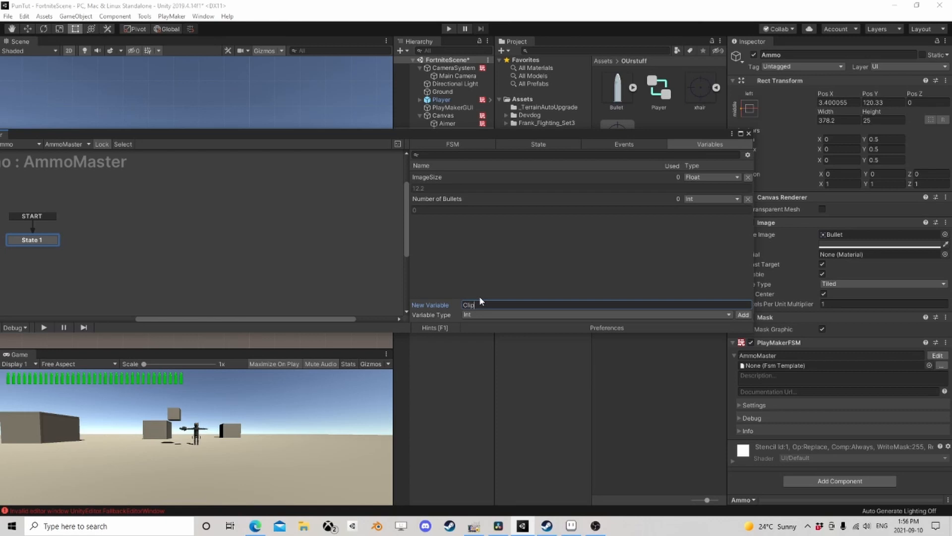
text(lip Bullets)
key(Return)
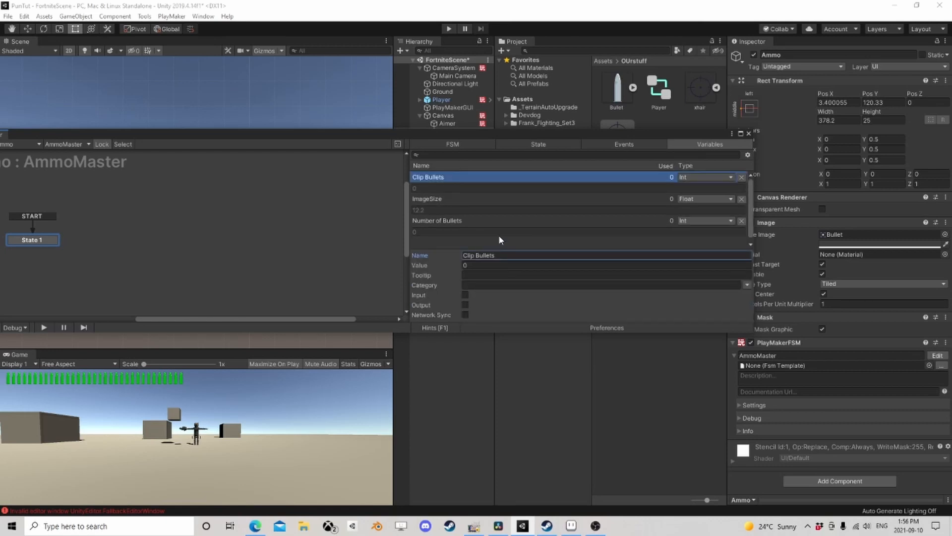
drag(472, 134, 551, 102)
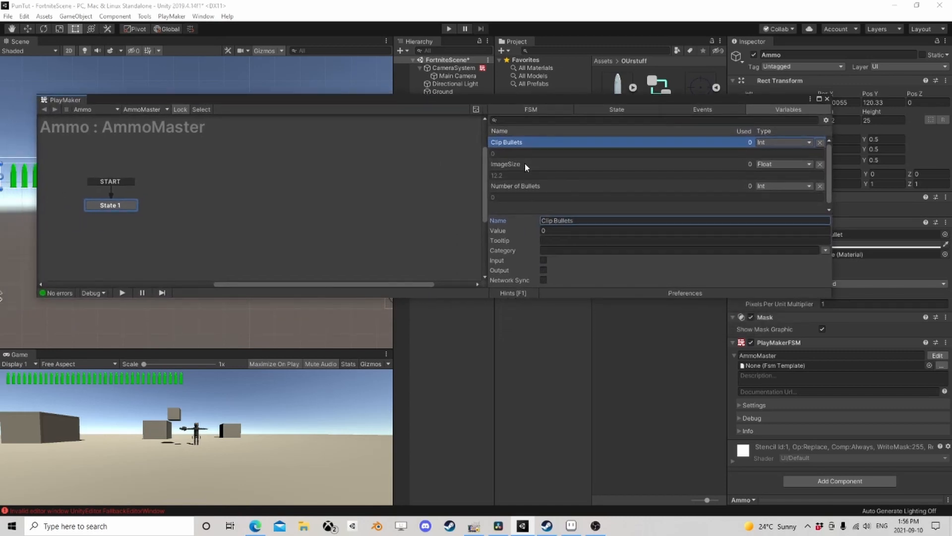
click(520, 187)
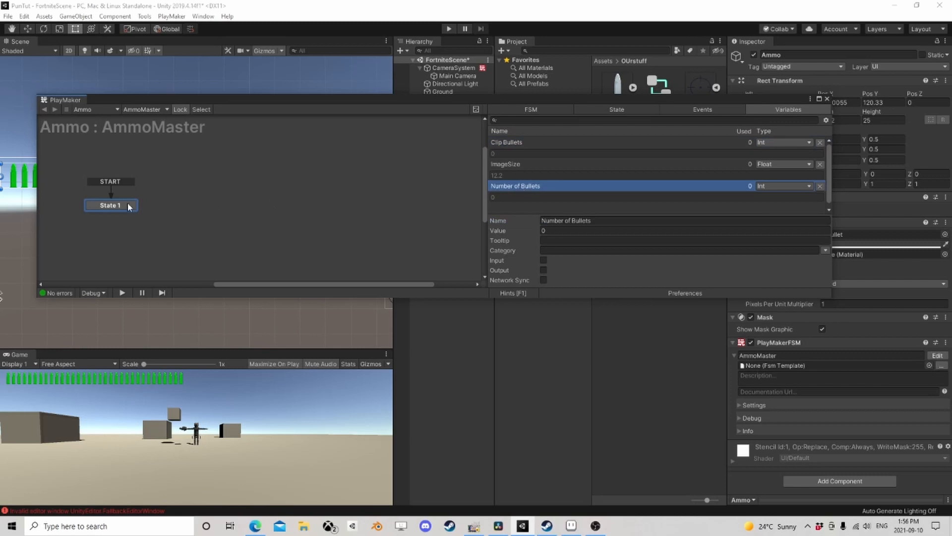
- Add a second state beside State 1 in the AmmoMaster graph
middle_drag(172, 211, 209, 190)
right_click(225, 184)
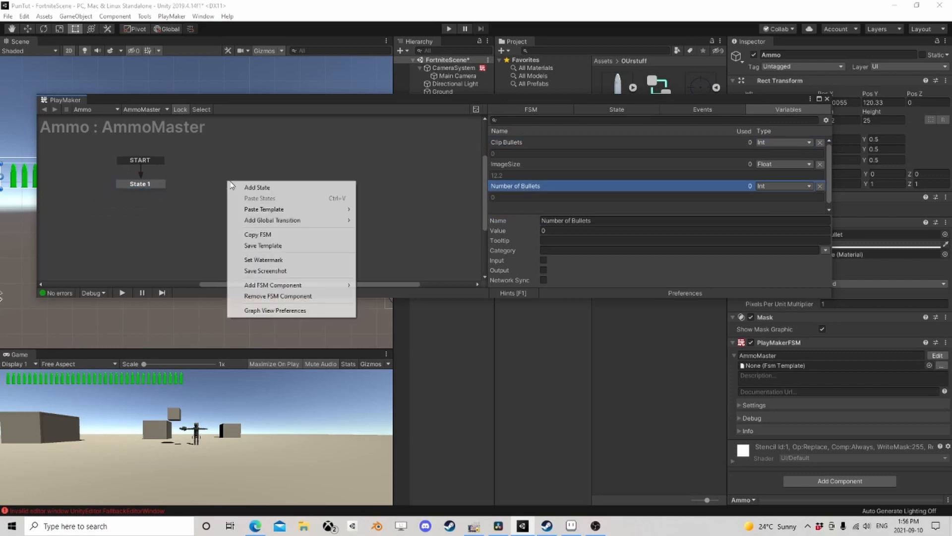
click(248, 187)
- Create an event named Set Gun and add it as a global transition to State 2
click(702, 109)
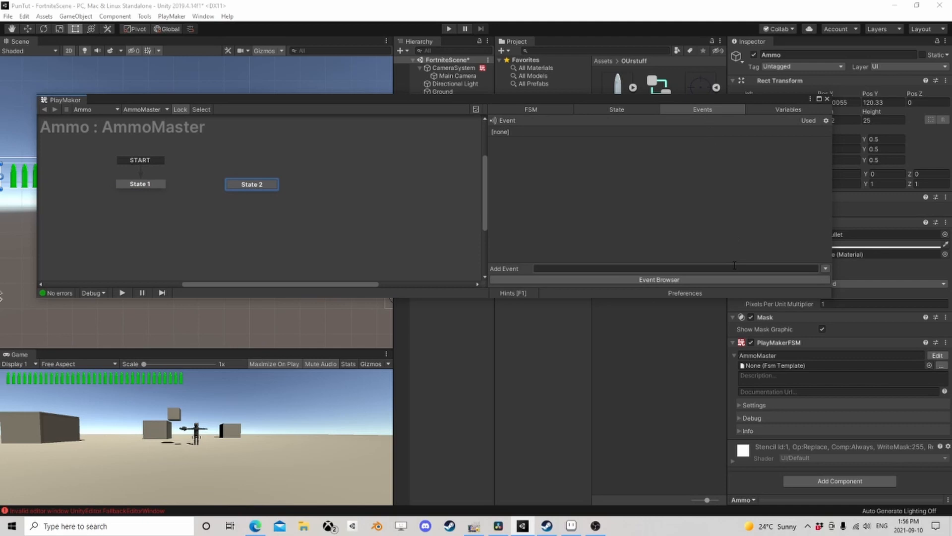
click(680, 266)
text(Set Gun)
key(Return)
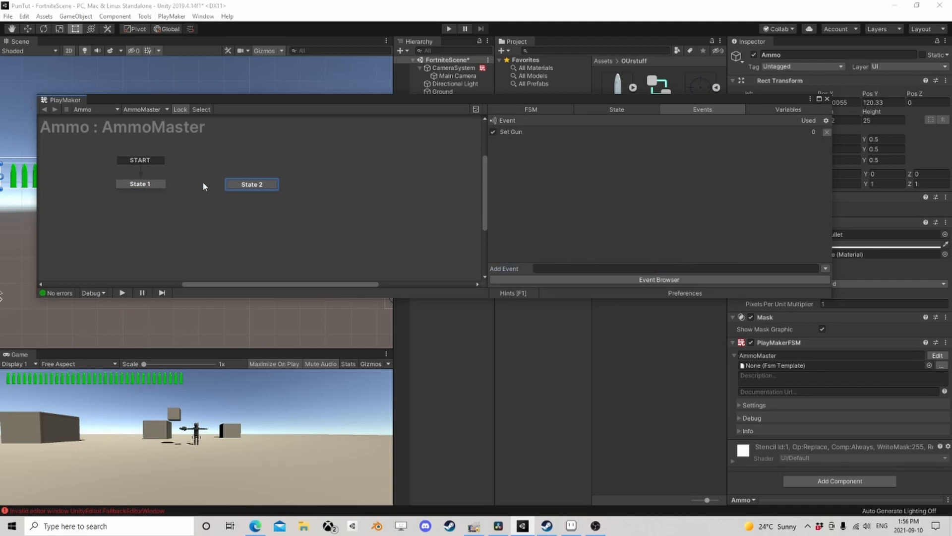
right_click(240, 186)
mouse_move(262, 201)
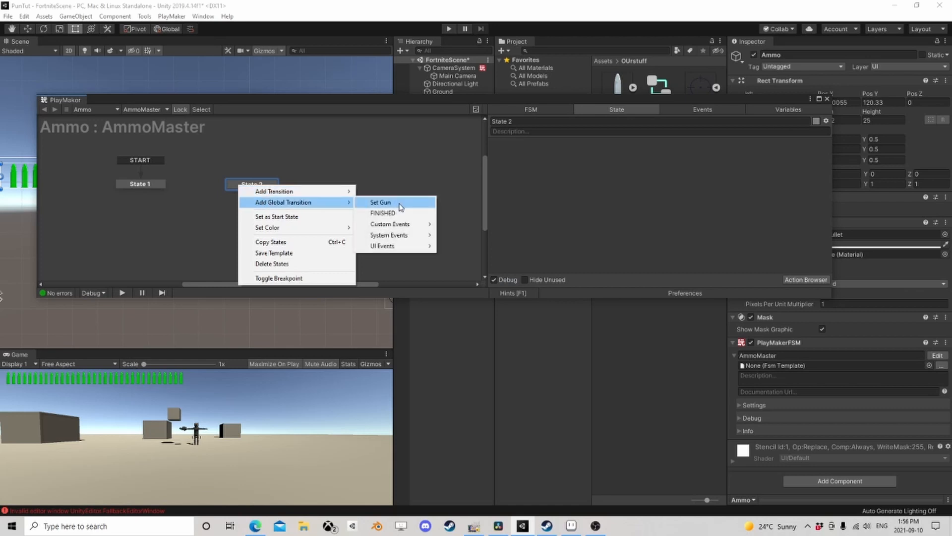
click(401, 203)
click(805, 279)
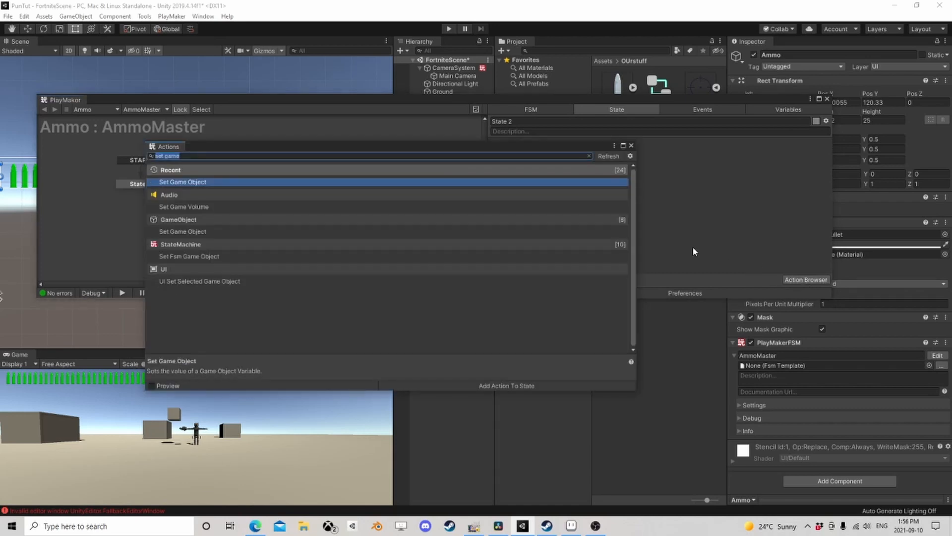
text(get)
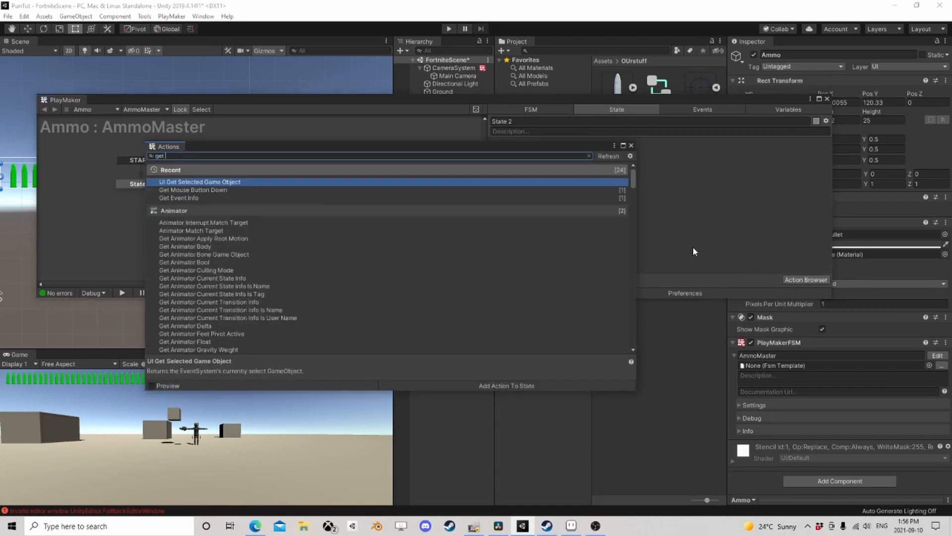
text( int)
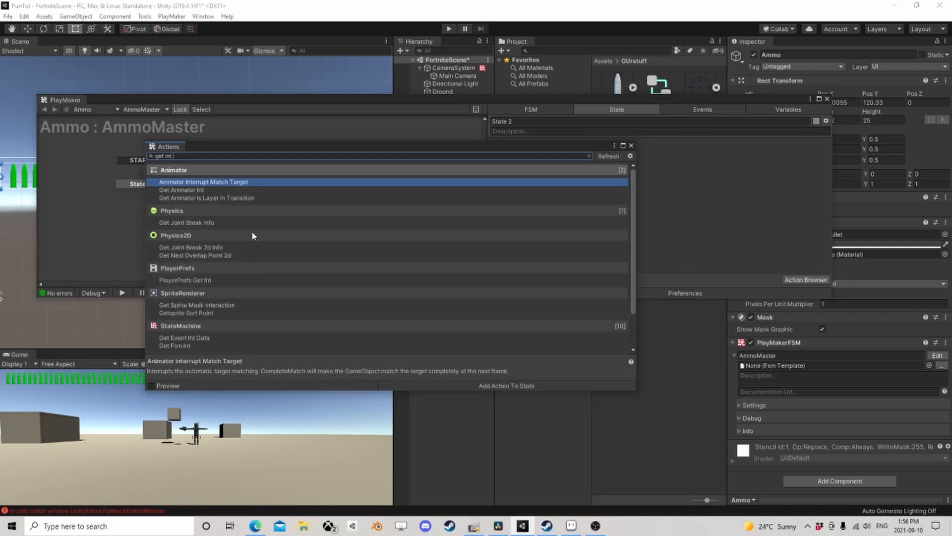
scroll(208, 344, down, 3)
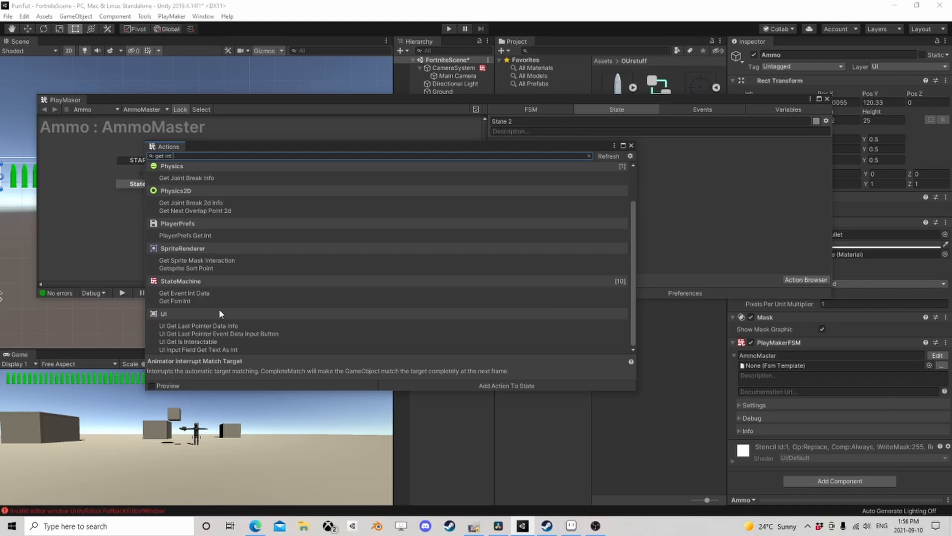
double_click(198, 300)
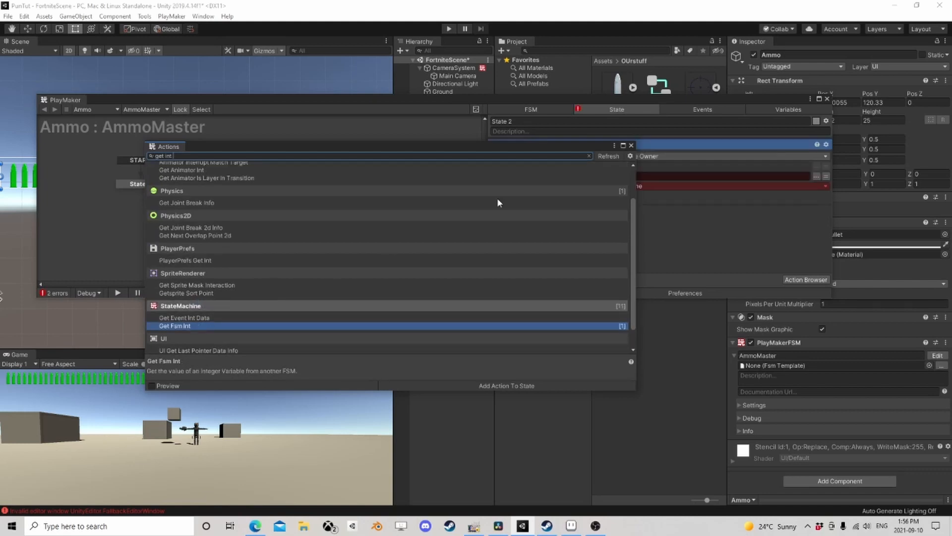
click(631, 145)
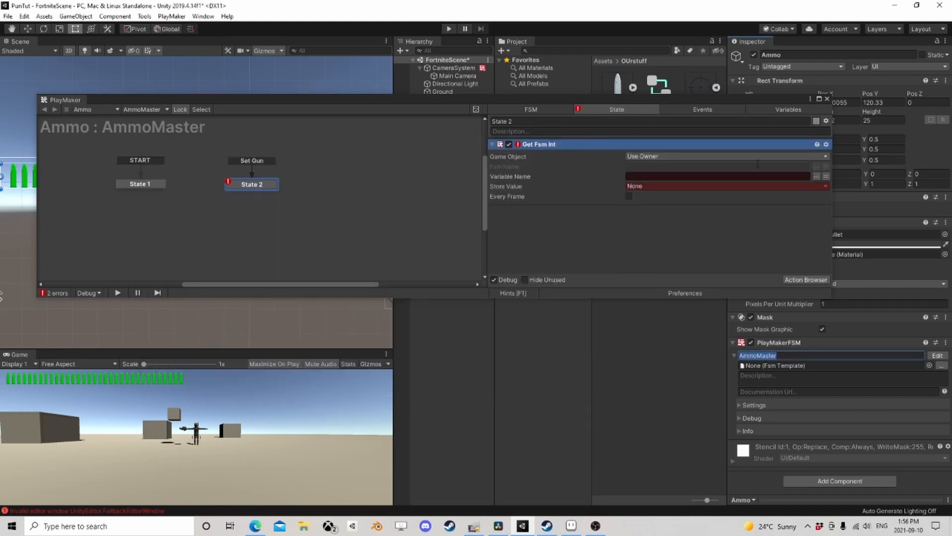
right_click(552, 150)
click(610, 324)
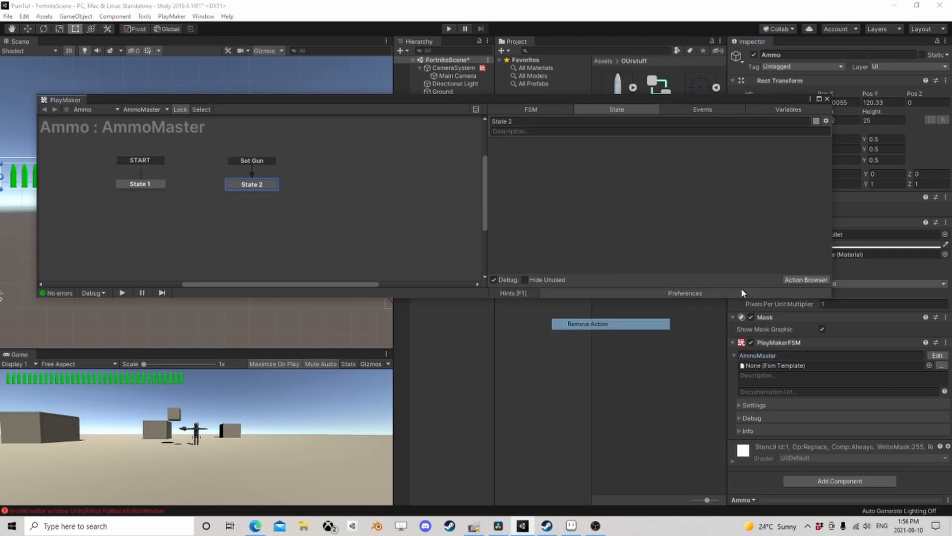
- Add a Get Event Int Data action to State 2 and store its data in Number of Bullets
click(806, 279)
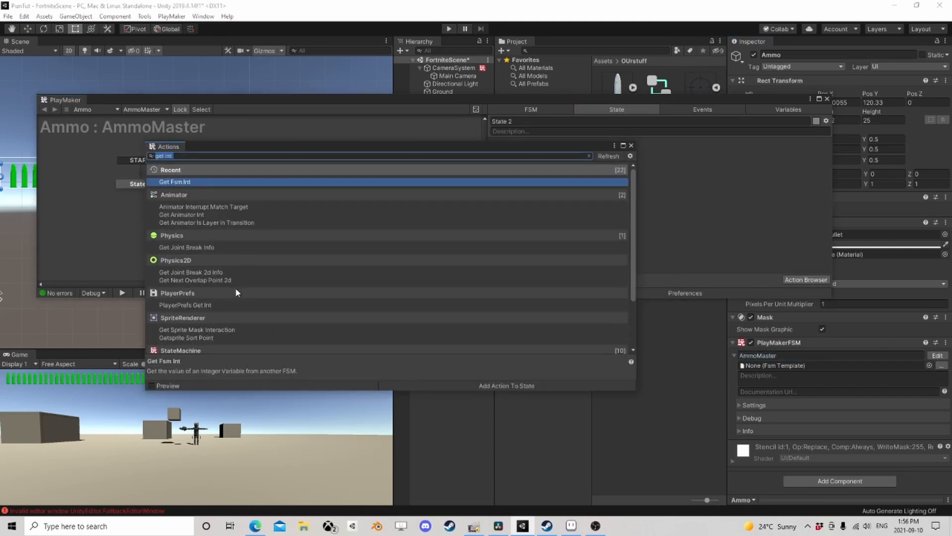
text(get int da)
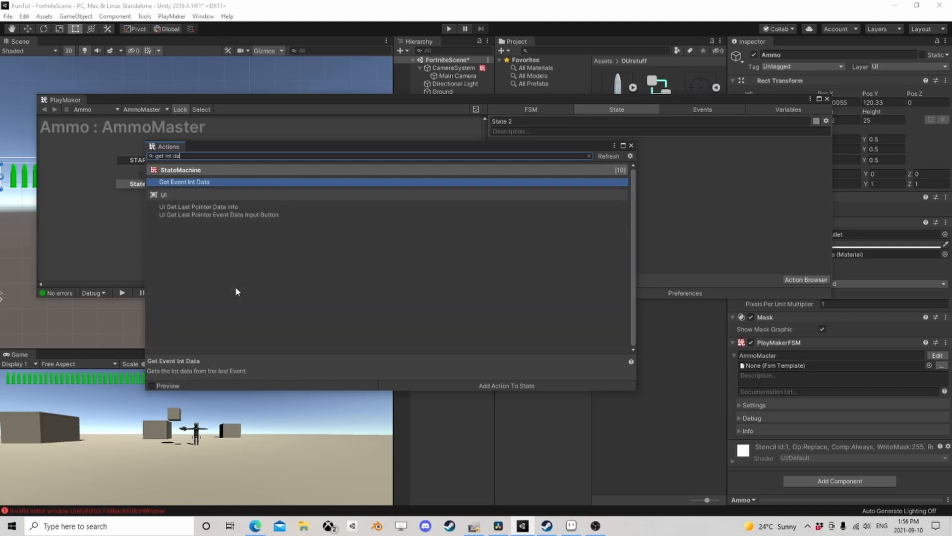
key(Return)
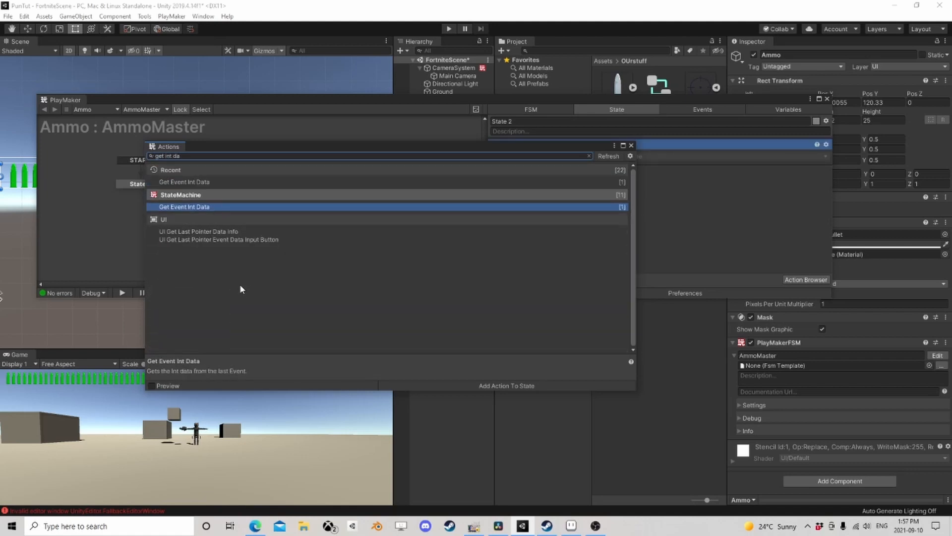
click(631, 145)
click(647, 157)
click(692, 190)
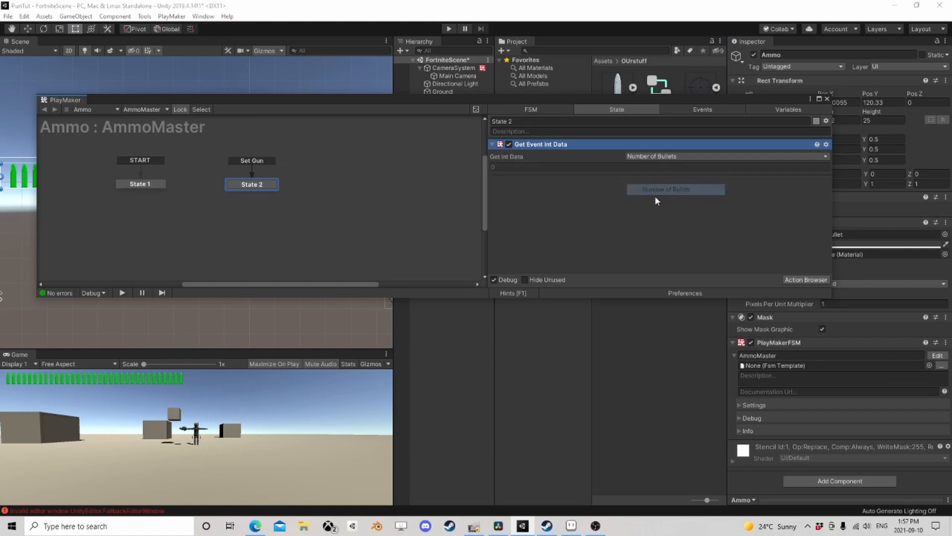
- Add a Float Operator action to State 2 and use the converted Number of Bullets variable as Float 1
click(806, 280)
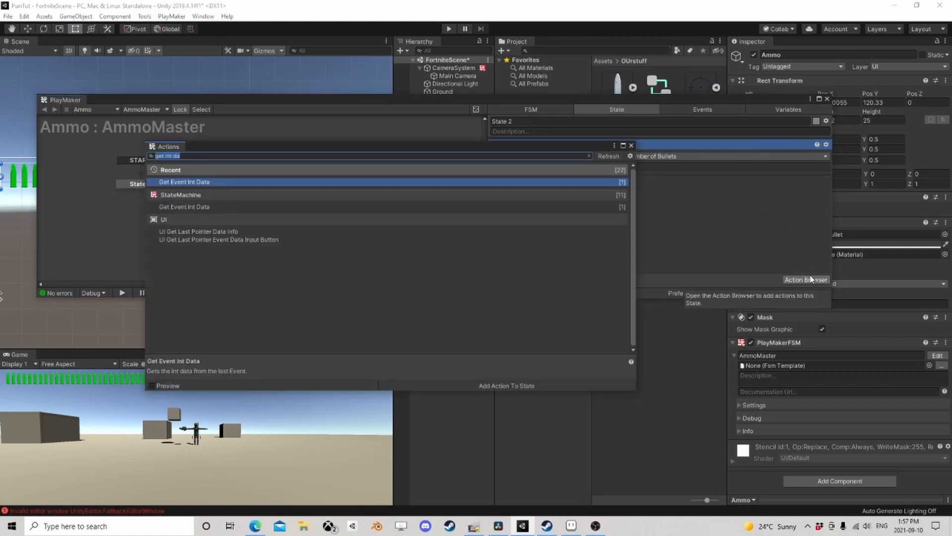
text(float oper)
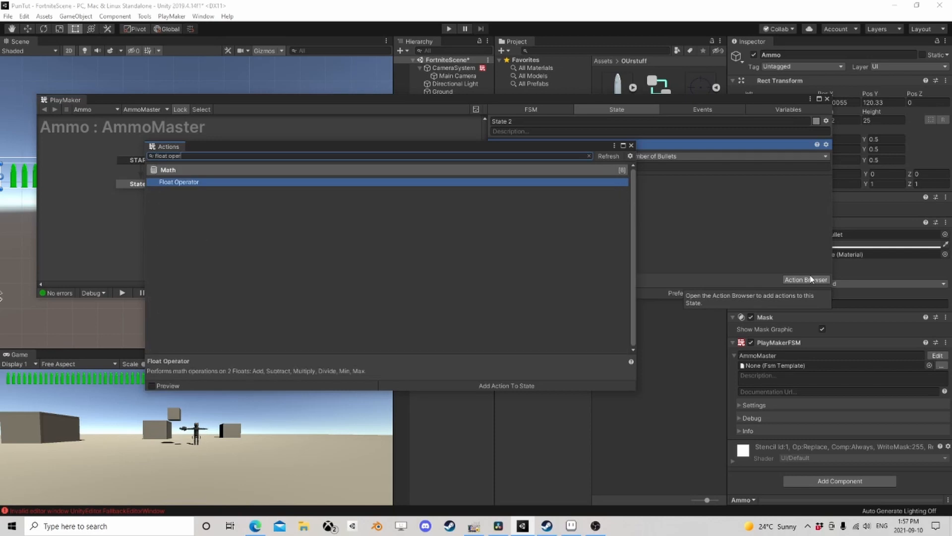
key(Return)
click(631, 145)
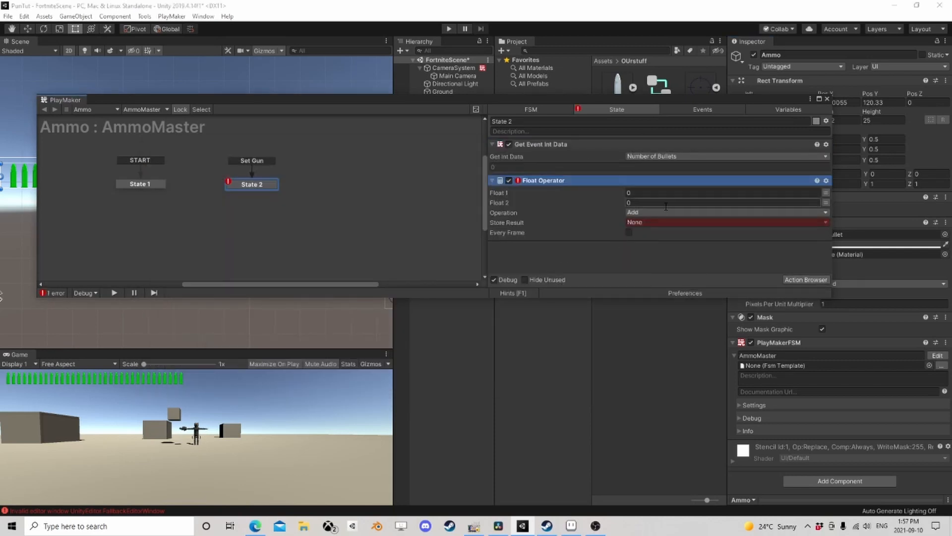
click(826, 193)
click(814, 192)
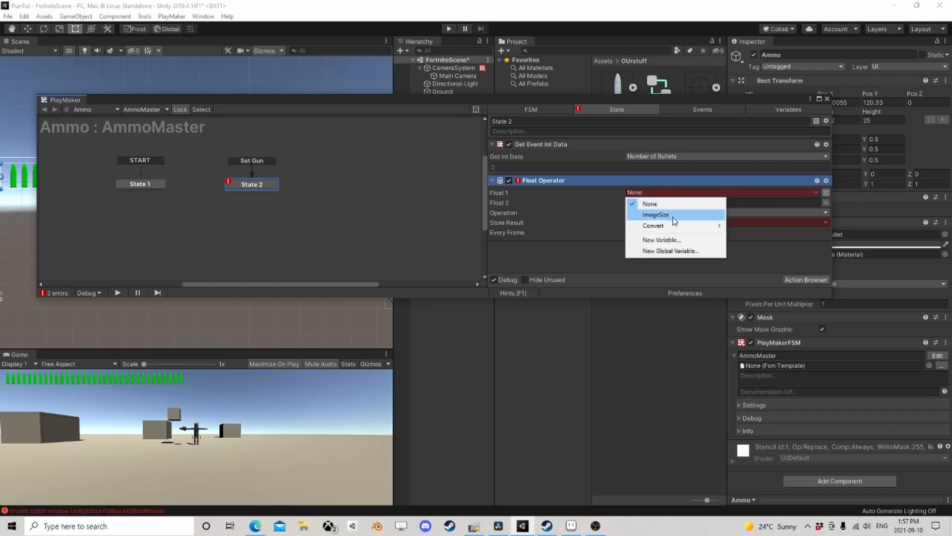
mouse_move(672, 226)
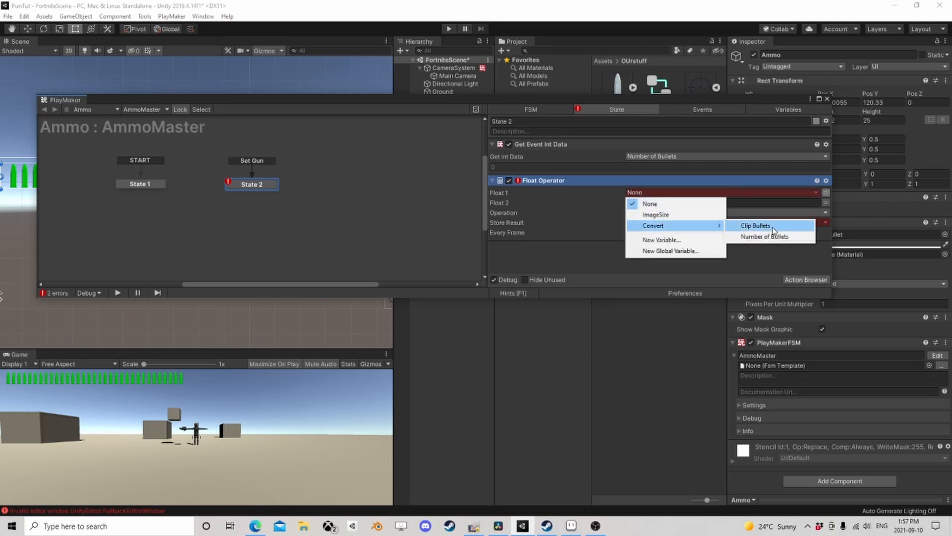
click(772, 236)
- Make the Float Operator multiply by ImageSize as Float 2 and store the result in a new variable named SetBulletSize
click(826, 212)
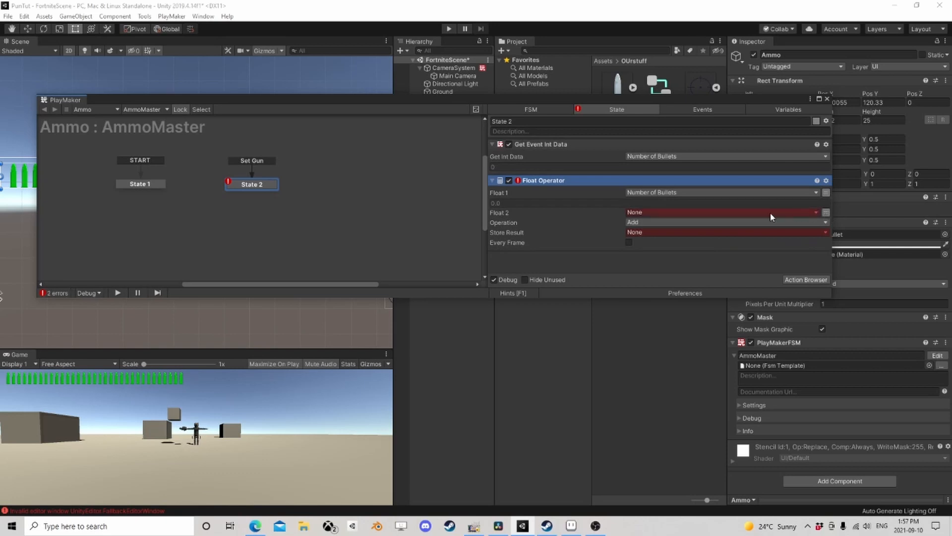
click(773, 213)
click(677, 235)
click(648, 232)
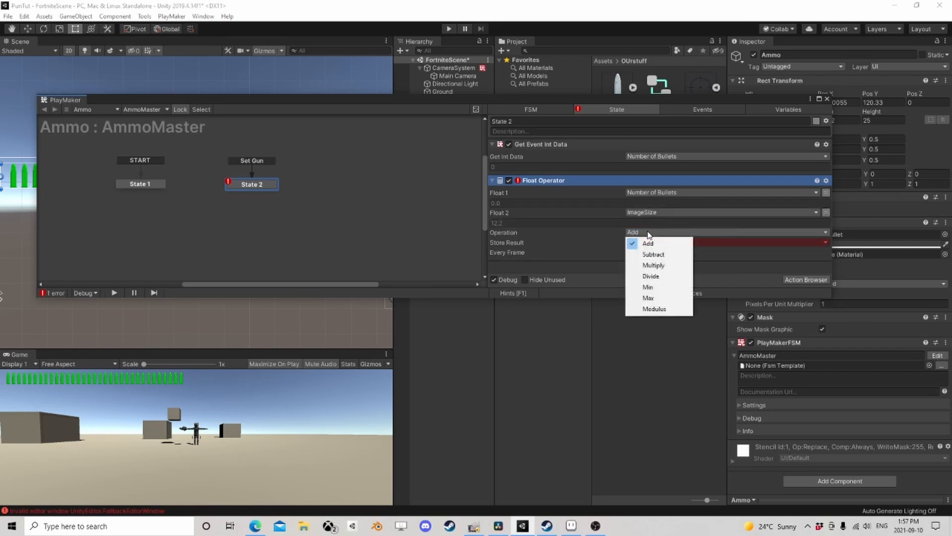
click(668, 266)
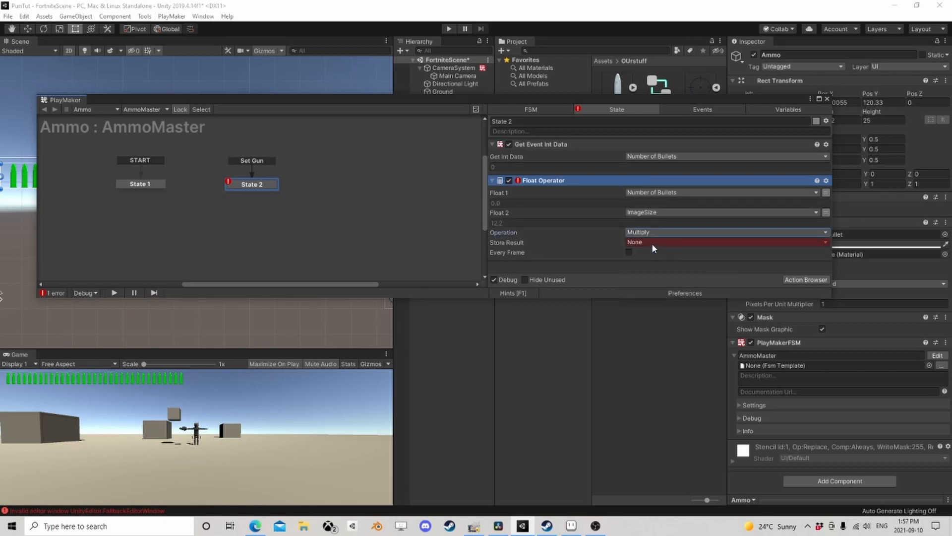
click(654, 242)
click(655, 279)
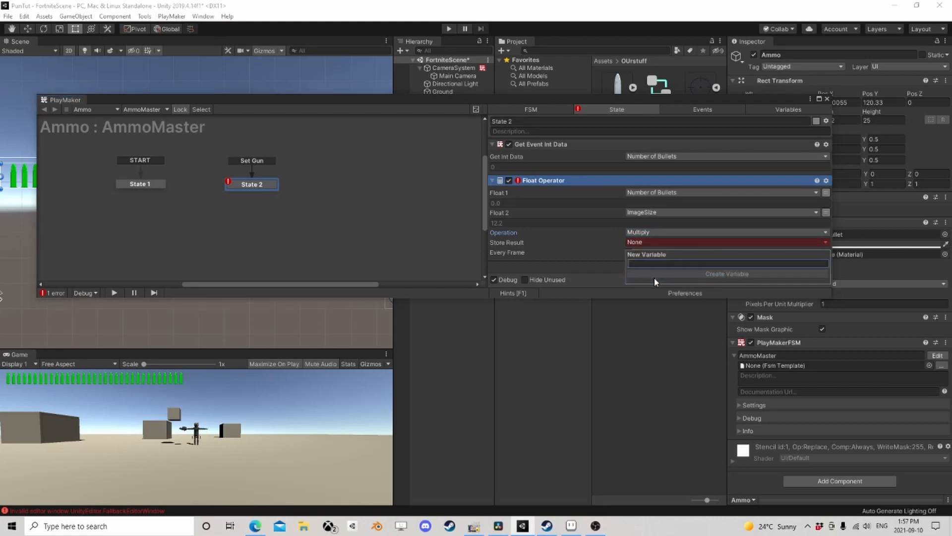
text(SetBulletSize)
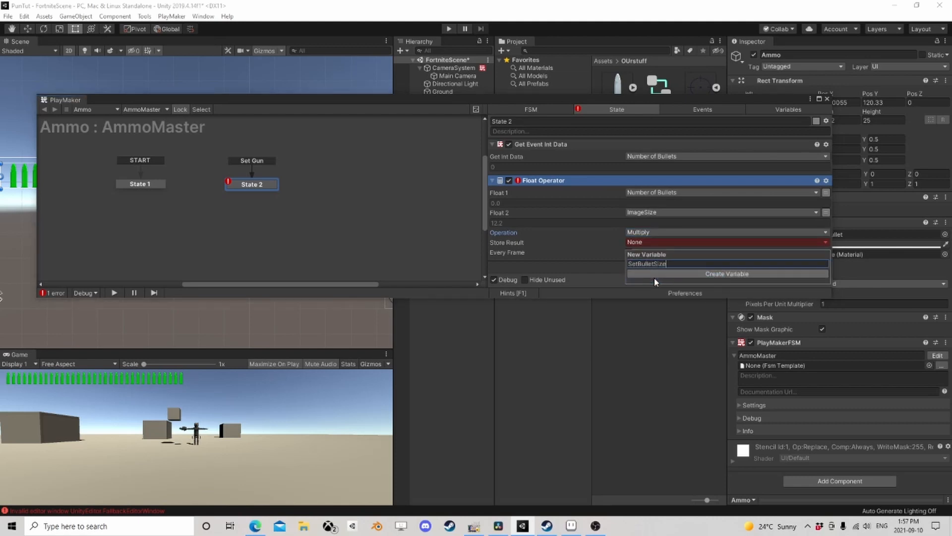
click(654, 278)
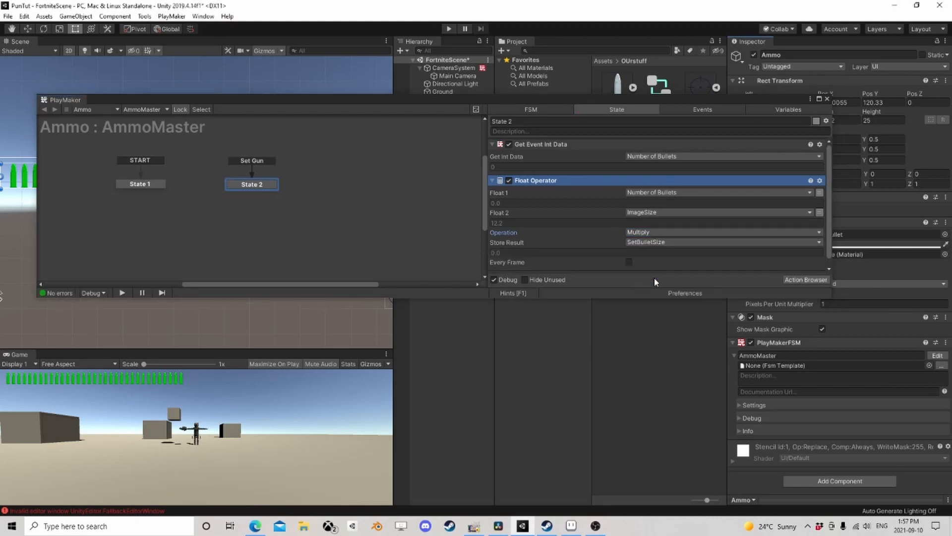
scroll(659, 265, down, 1)
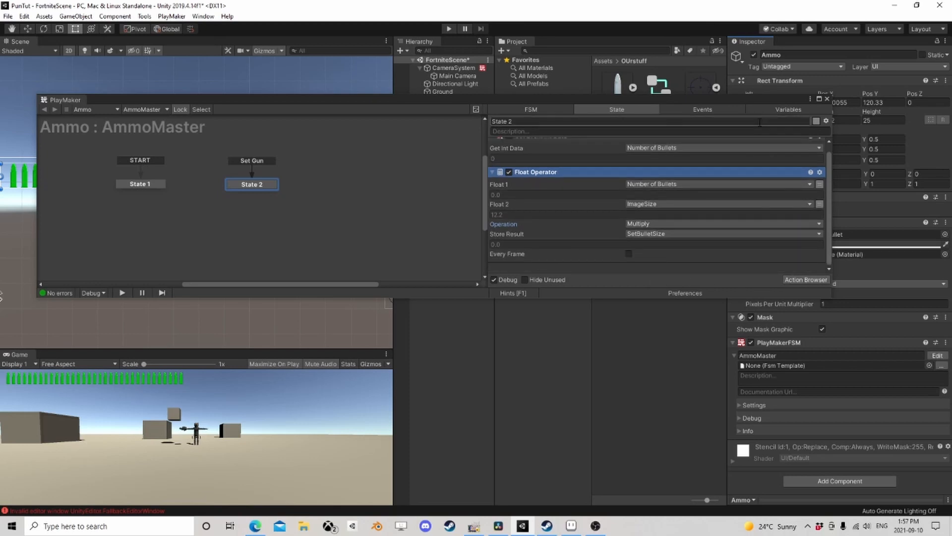
drag(773, 99, 759, 206)
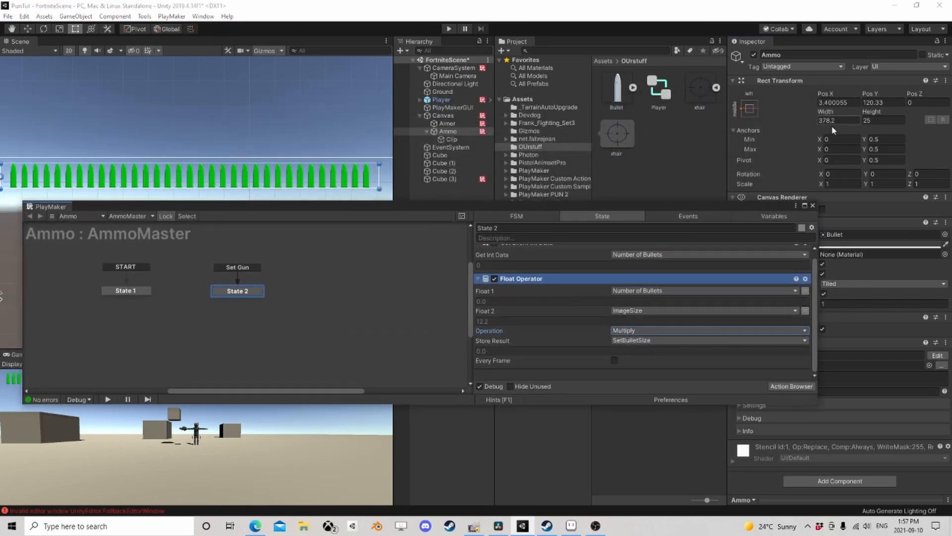
click(768, 386)
text(set)
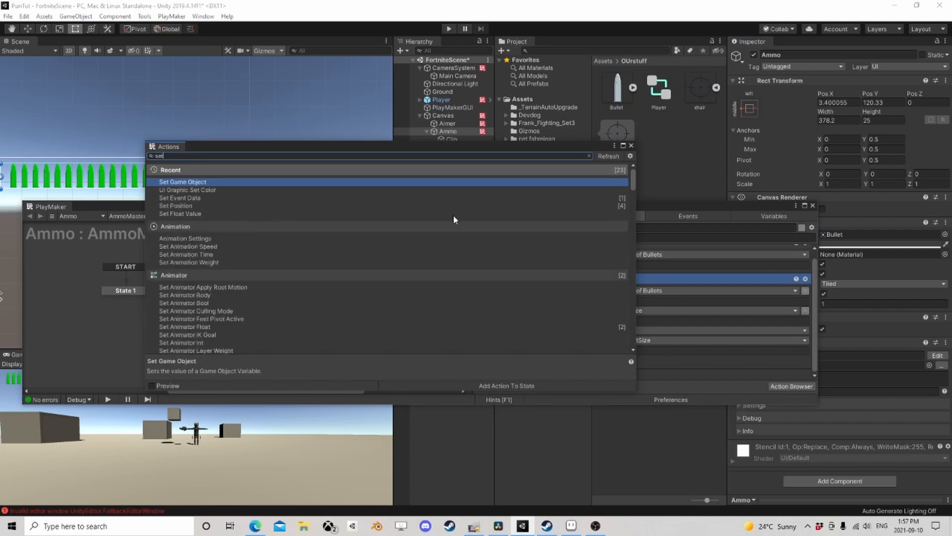
click(631, 145)
drag(604, 279, 564, 372)
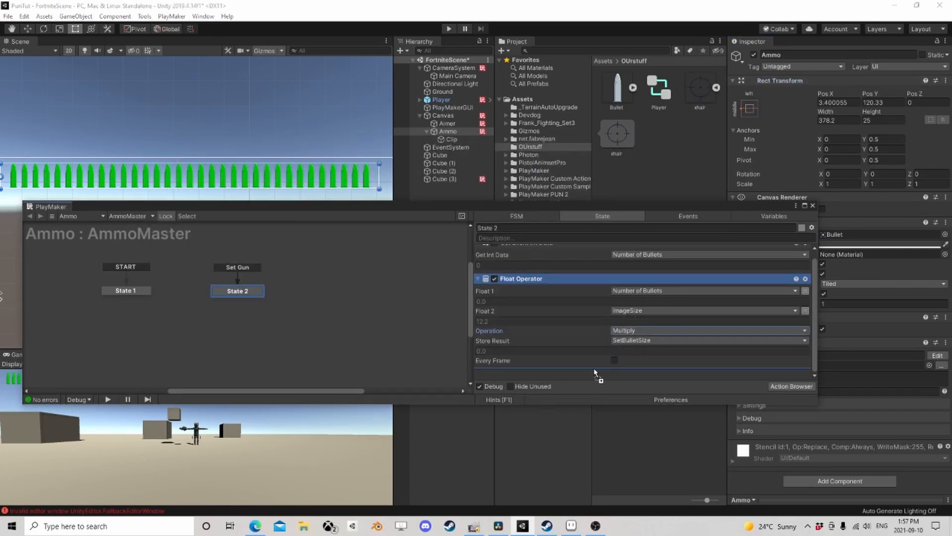
right_click(564, 371)
mouse_move(626, 418)
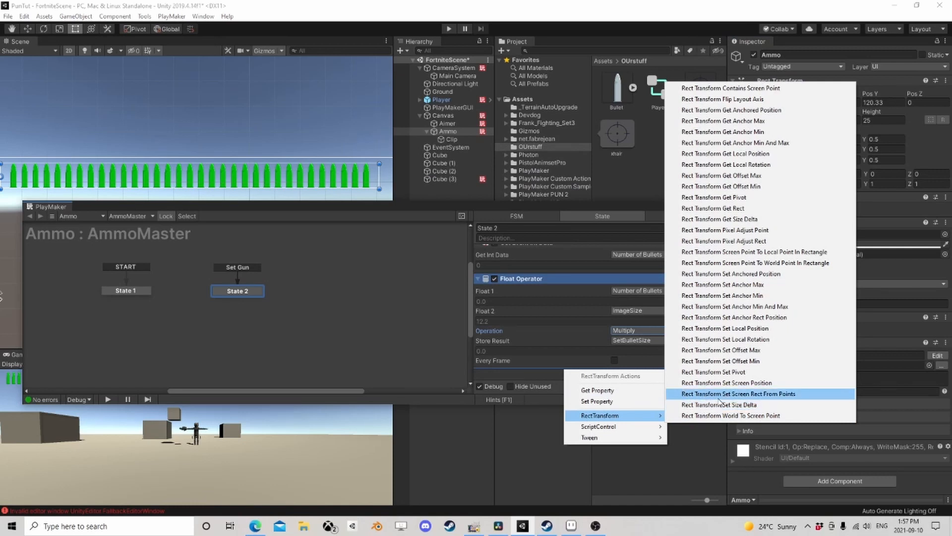
click(634, 207)
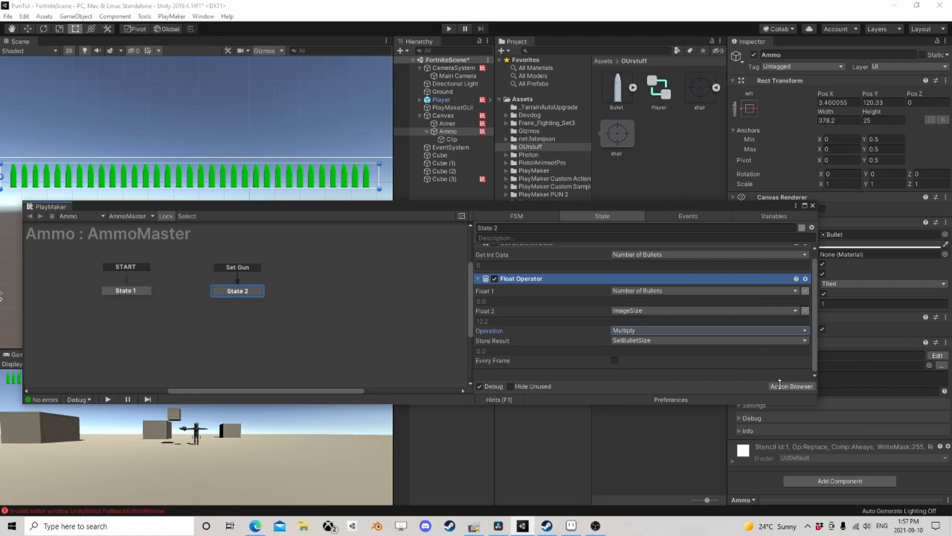
click(770, 102)
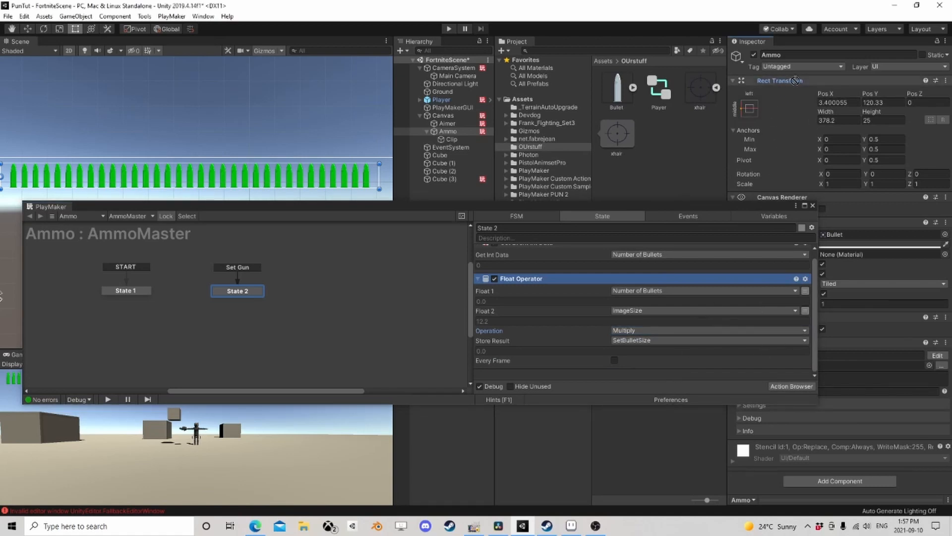
- Add Rect Transform Set Size Delta and Rect Transform Set Local Position actions for Ammo after the Float Operator in State 2
drag(783, 81, 647, 368)
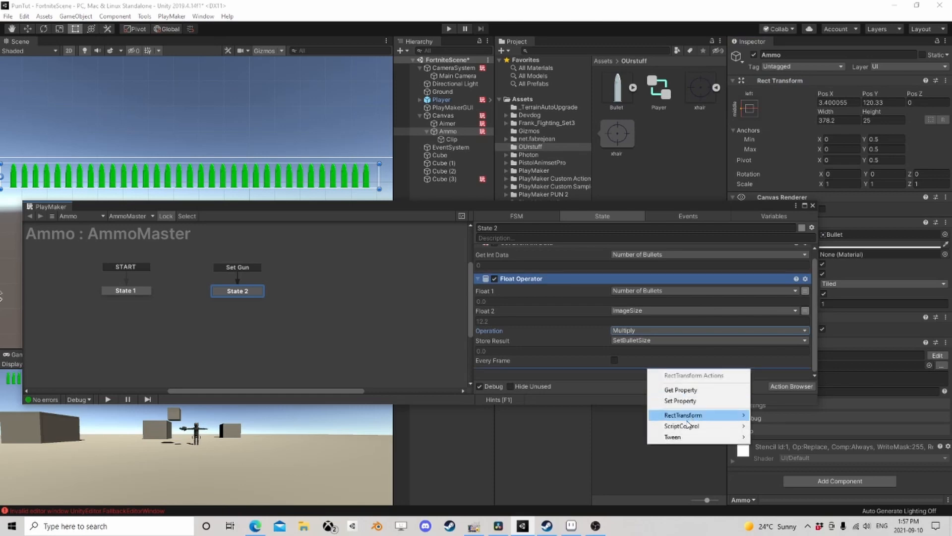
mouse_move(747, 420)
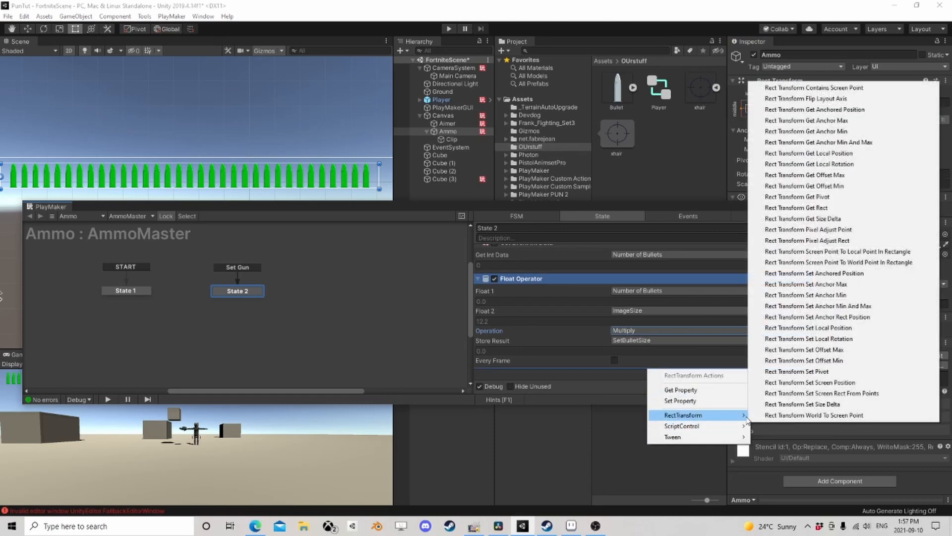
click(783, 409)
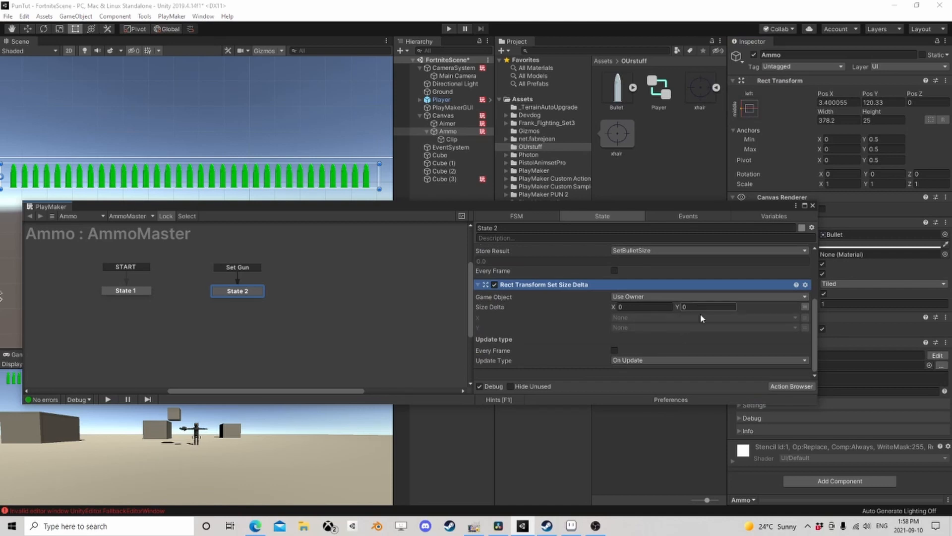
drag(780, 80, 590, 376)
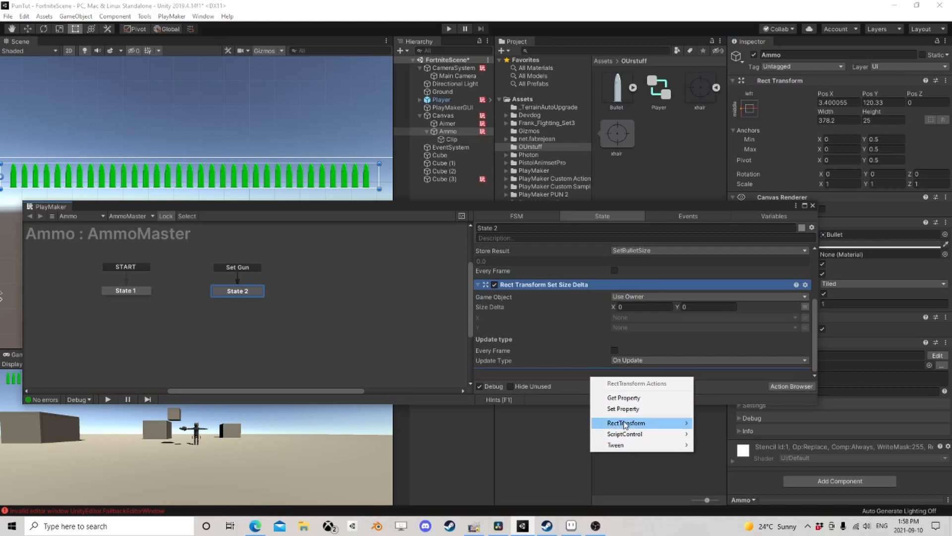
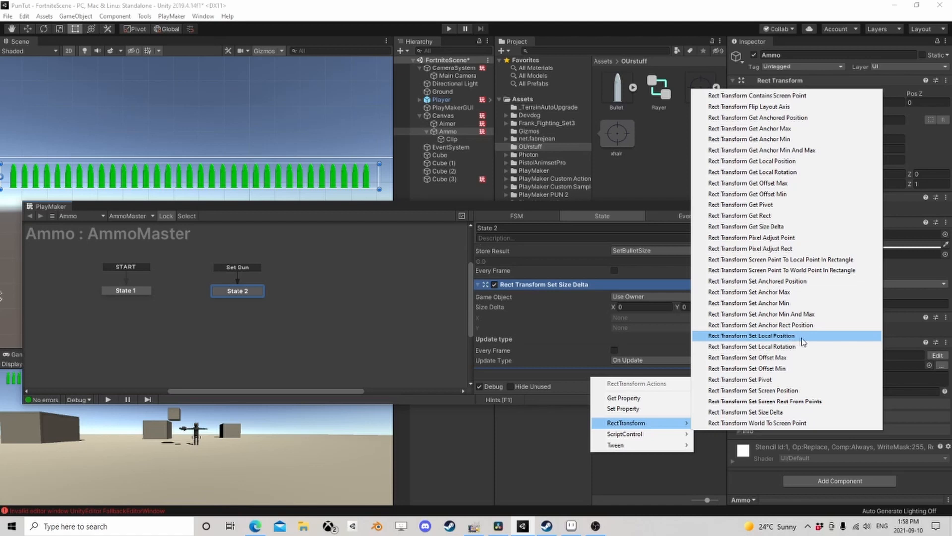
click(802, 337)
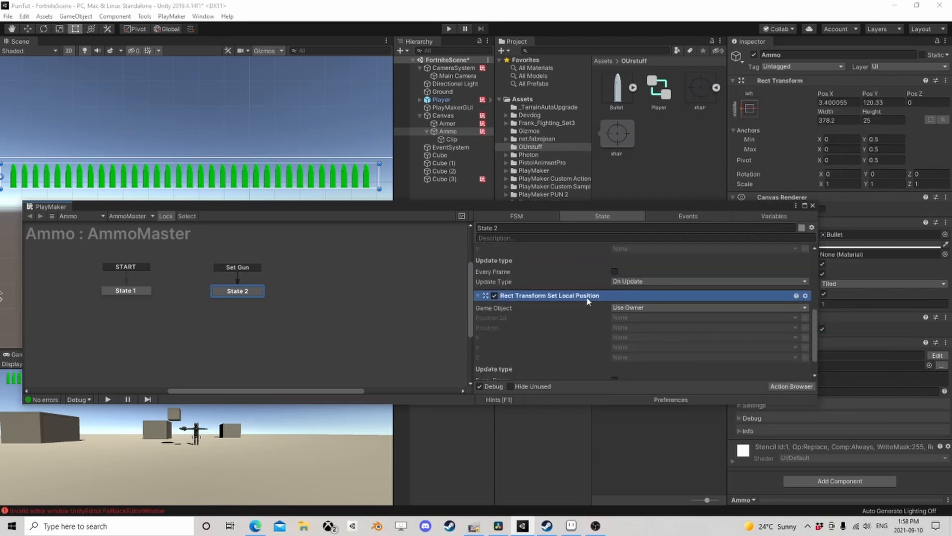
- Remove the Rect Transform Set Local Position action from State 2 and use SetBulletSize as the Set Size Delta action's X value
right_click(587, 297)
click(617, 495)
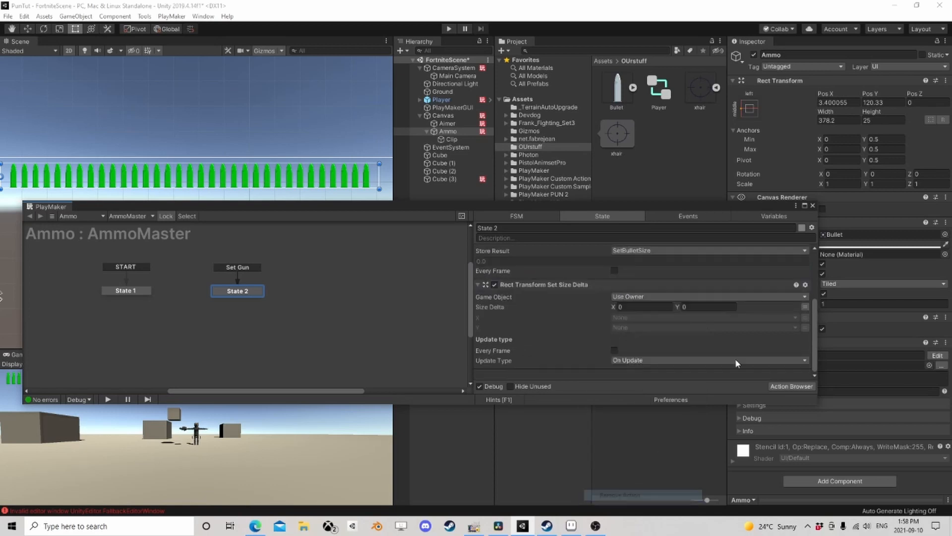
click(805, 307)
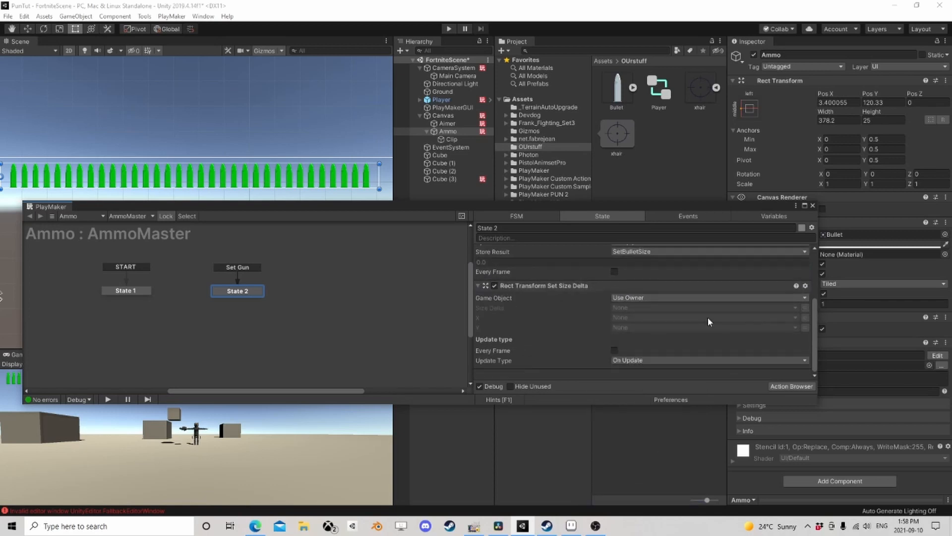
click(707, 317)
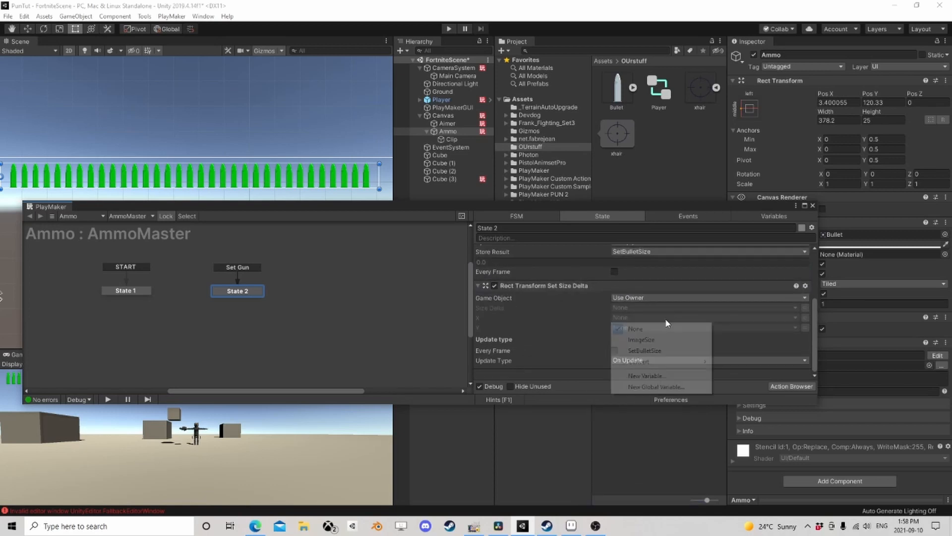
click(665, 351)
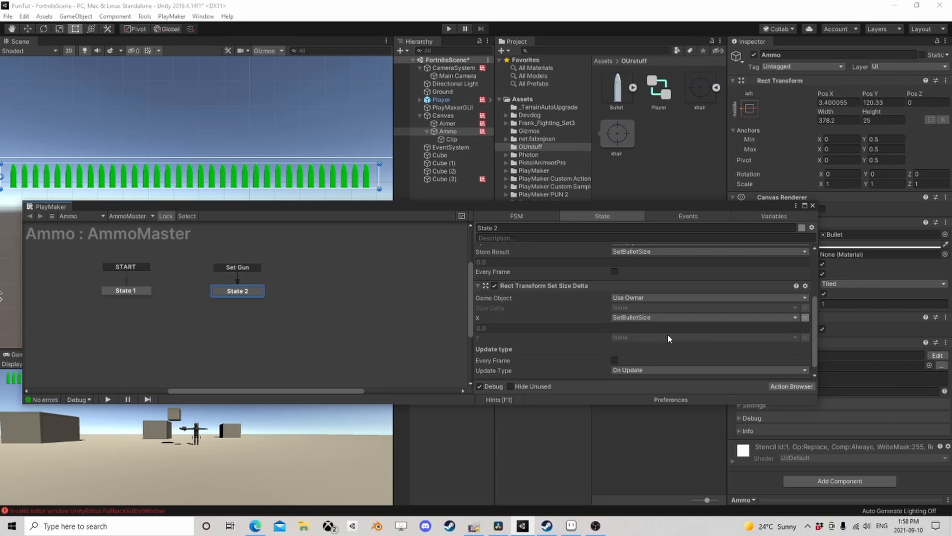
click(813, 205)
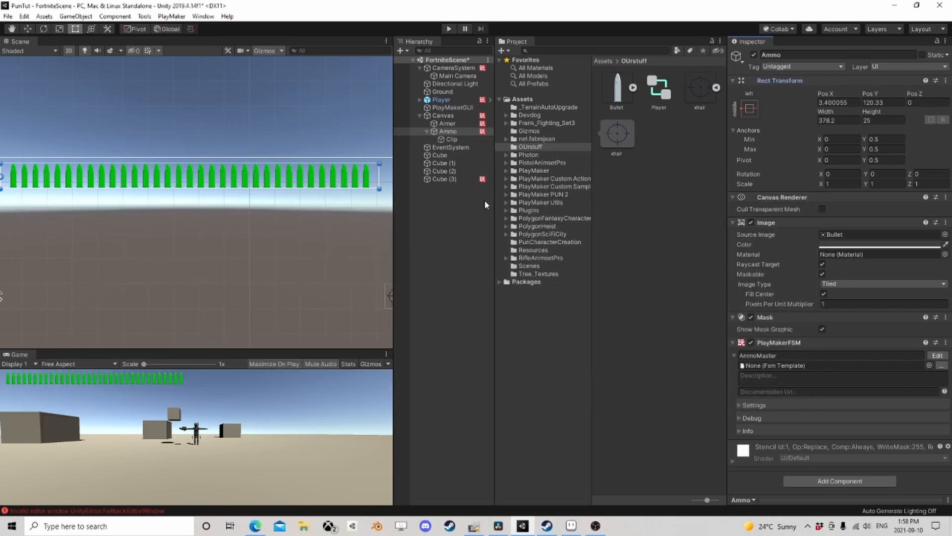
- Select the Canvas object and bring its existing components into view
click(523, 326)
click(443, 116)
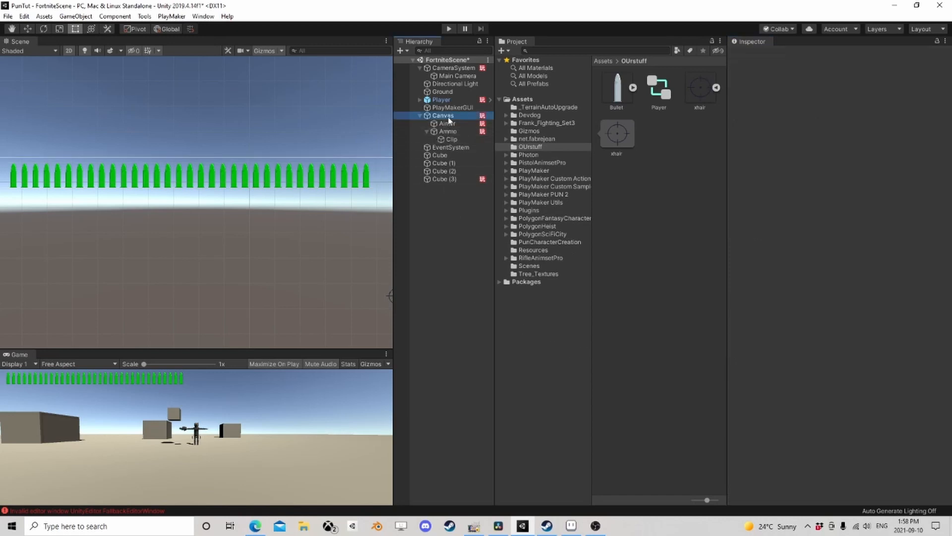
scroll(883, 498, down, 1)
click(847, 493)
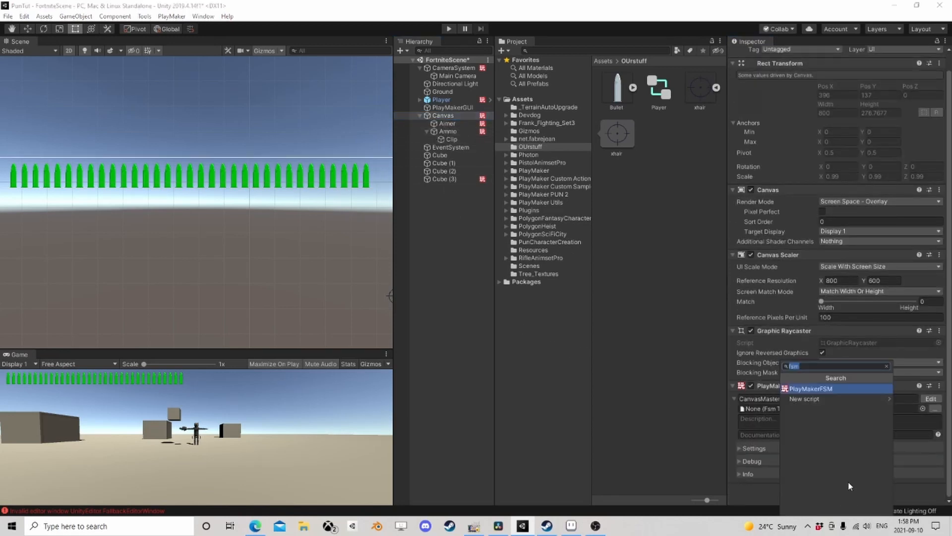
key(Escape)
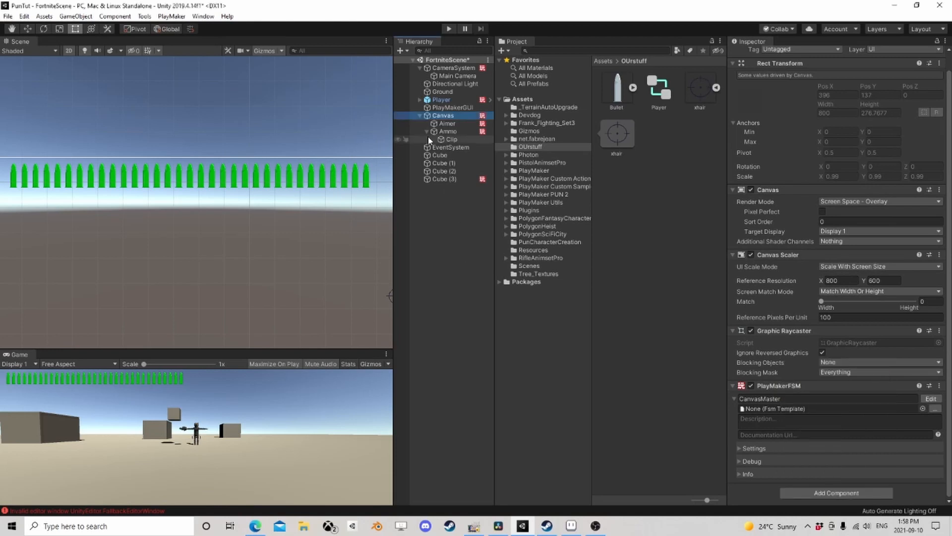
right_click(439, 116)
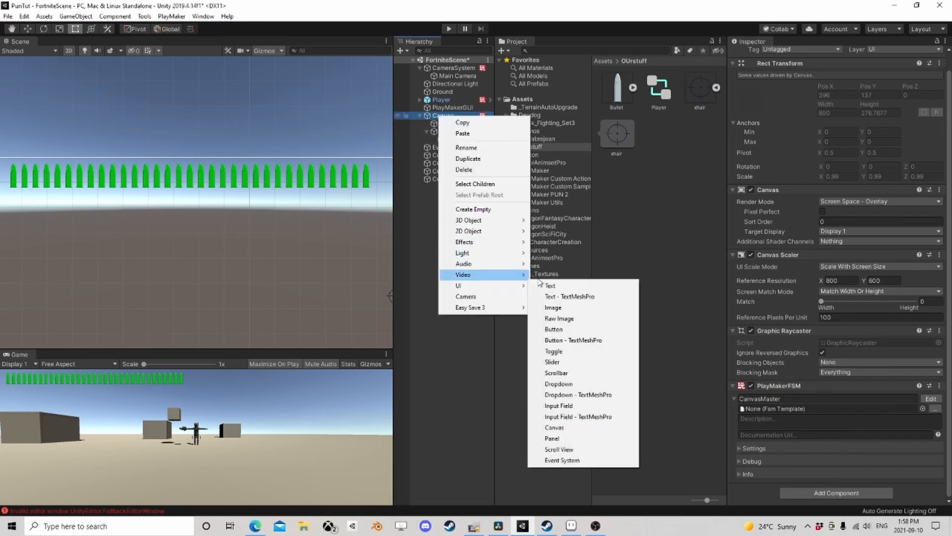
mouse_move(491, 275)
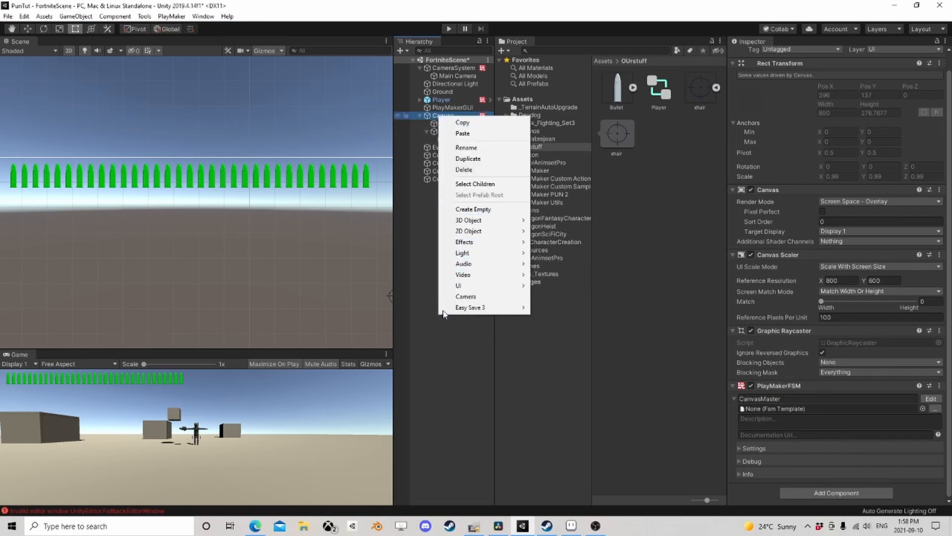
click(442, 356)
- Add a second PlayMakerFSM component to Canvas and open its new FSM for editing
click(871, 493)
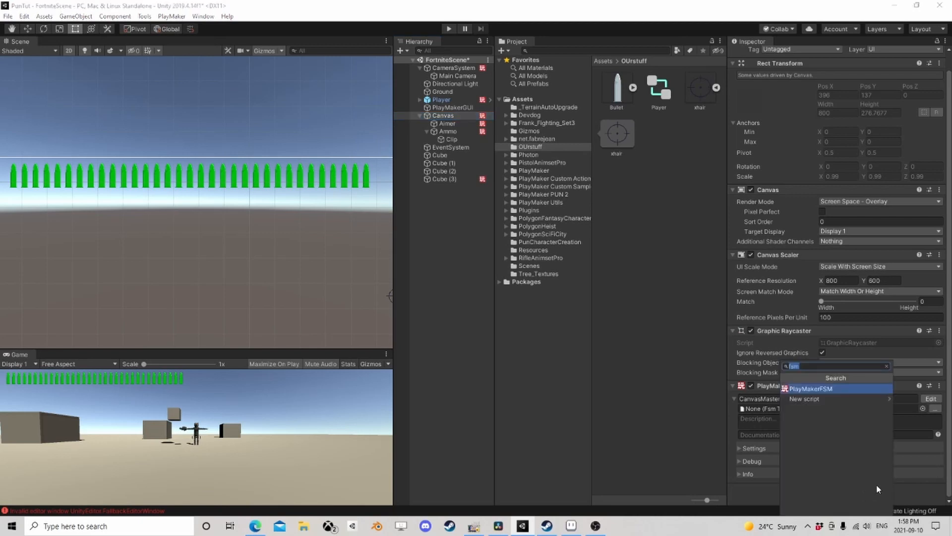
text(fsm)
key(Return)
click(930, 501)
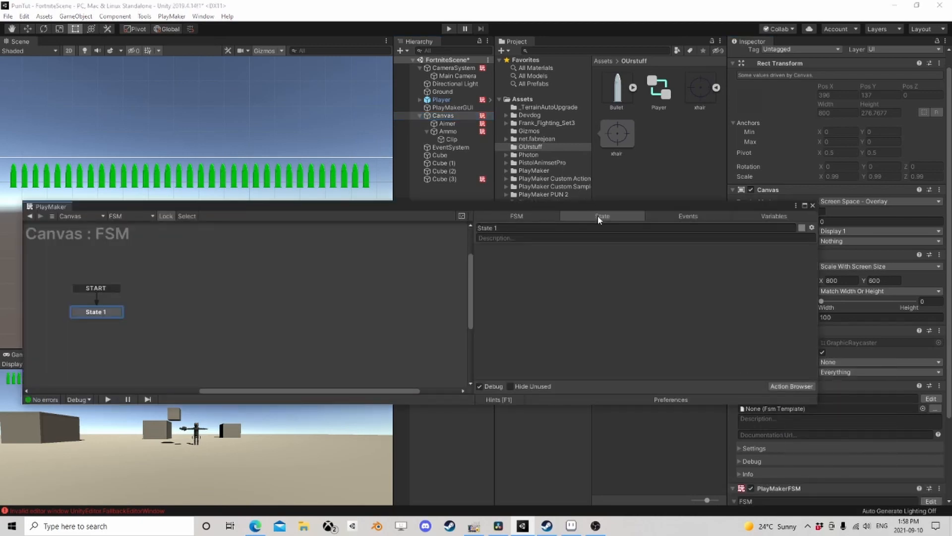
- Add a Send Event action to State 1 of the new Canvas FSM, sending Set Gun to Ammo's AmmoMaster FSM
click(449, 132)
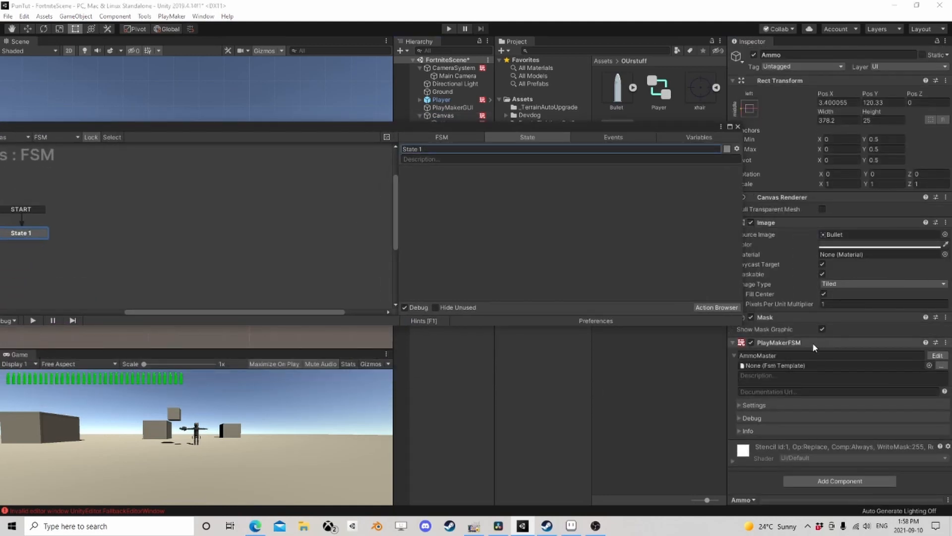
right_click(553, 226)
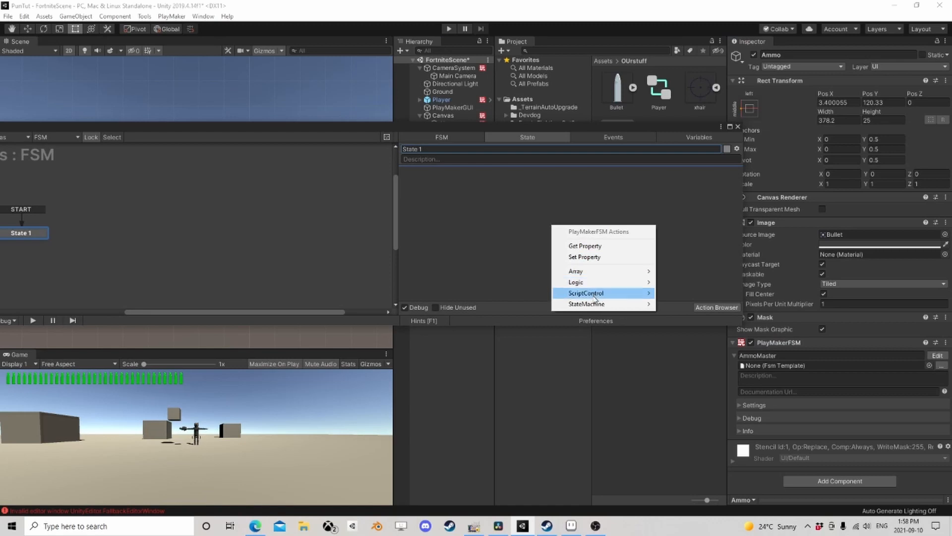
mouse_move(610, 304)
click(708, 343)
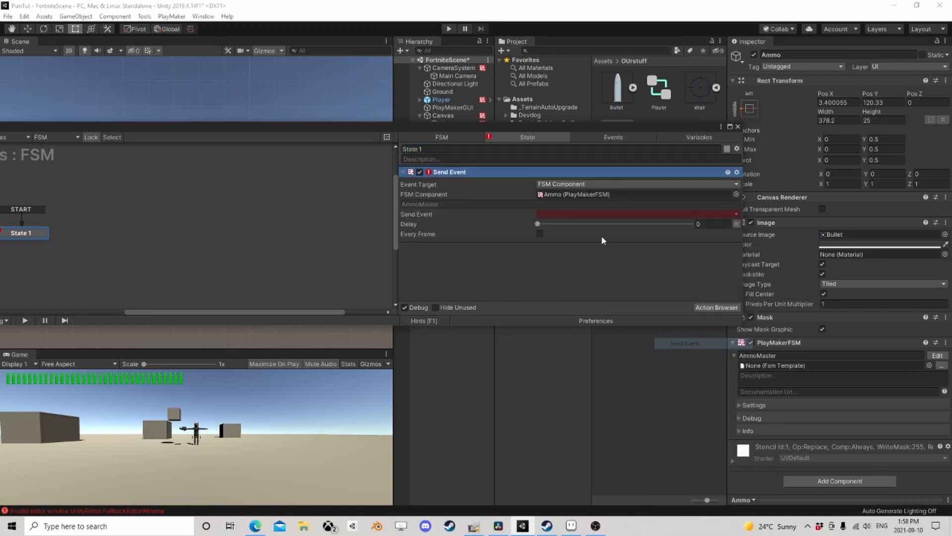
click(659, 213)
click(564, 236)
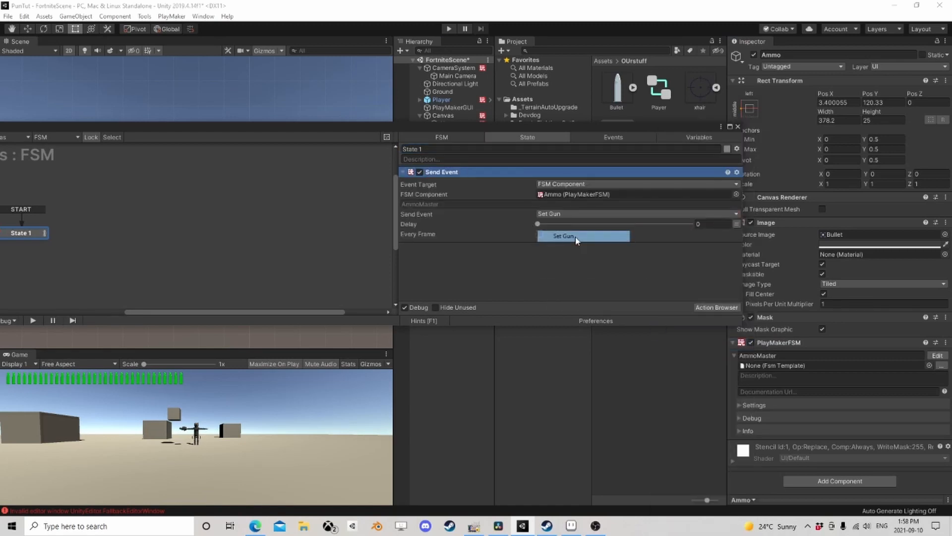
- Add a Set Event Int Data action before the Send Event action in State 1
click(714, 307)
text(set event dat)
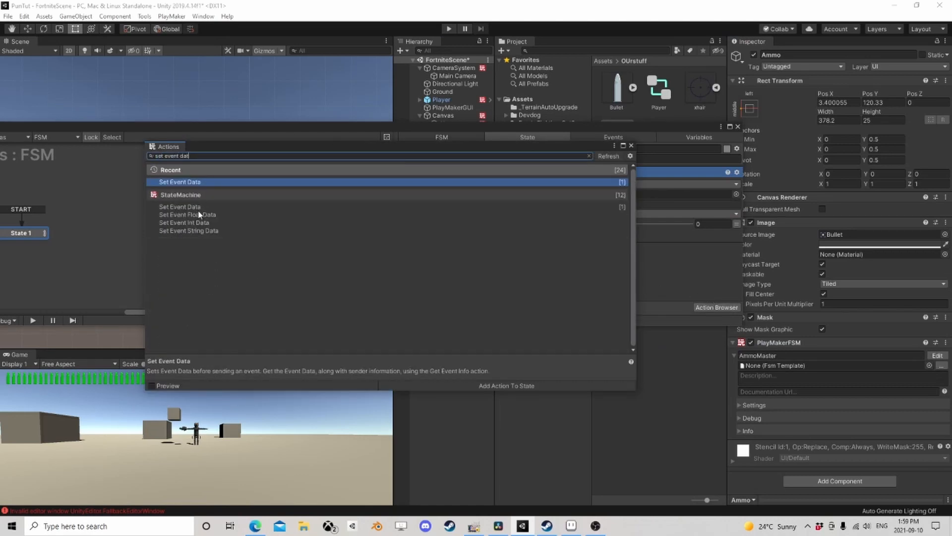
click(199, 214)
double_click(183, 222)
click(631, 145)
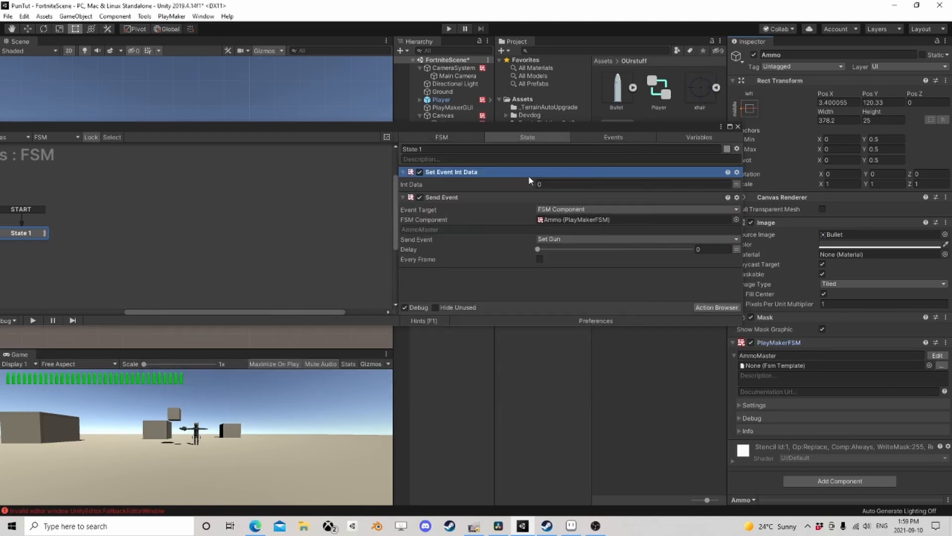
- Make the Set Event Int Data action take its Int Data from a new variable named 1
click(556, 184)
text(10)
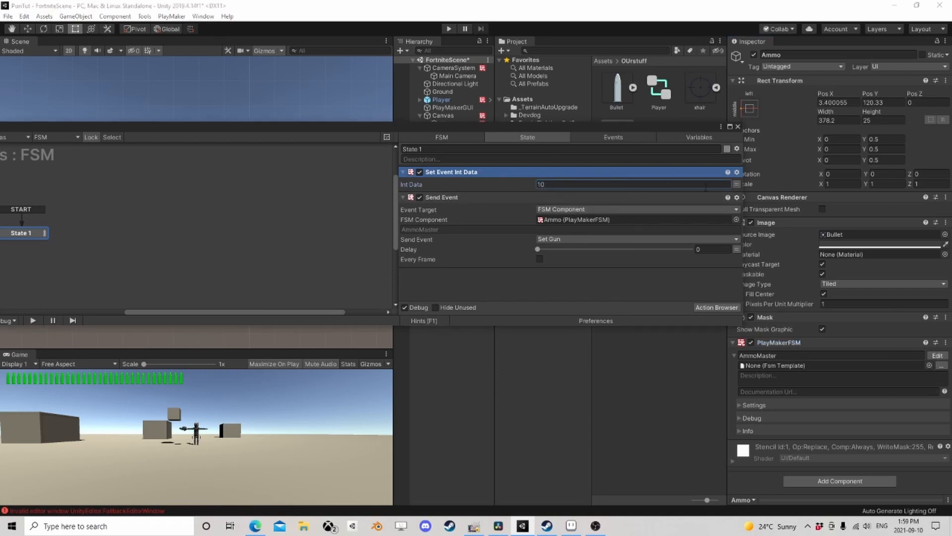
click(736, 184)
click(685, 184)
click(578, 208)
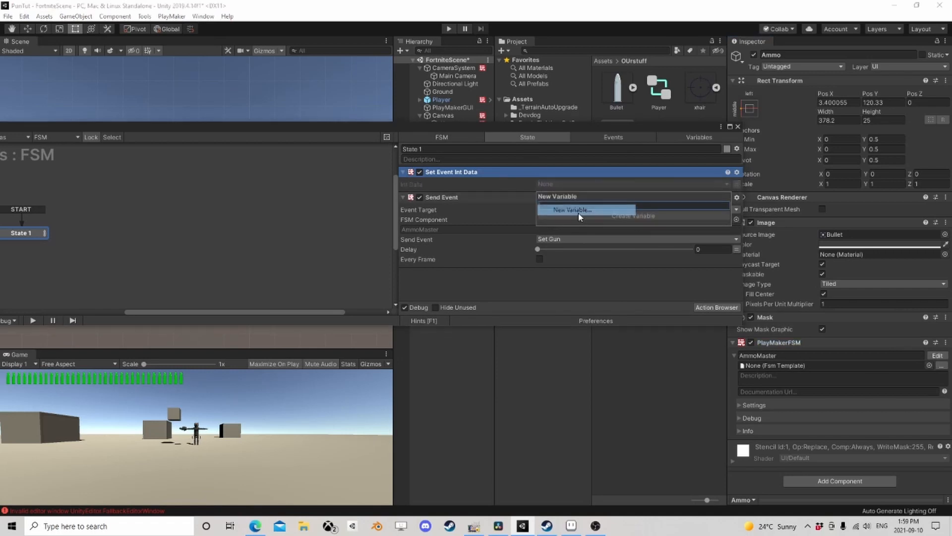
text(1)
click(579, 216)
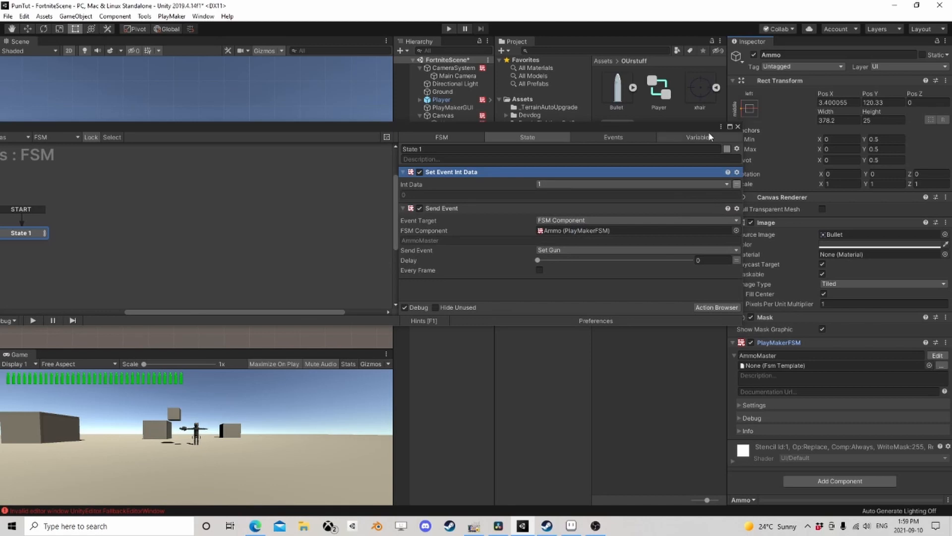
- Expose variable 1 as an input of the Canvas FSM and close the PlayMaker editor
click(699, 137)
click(441, 169)
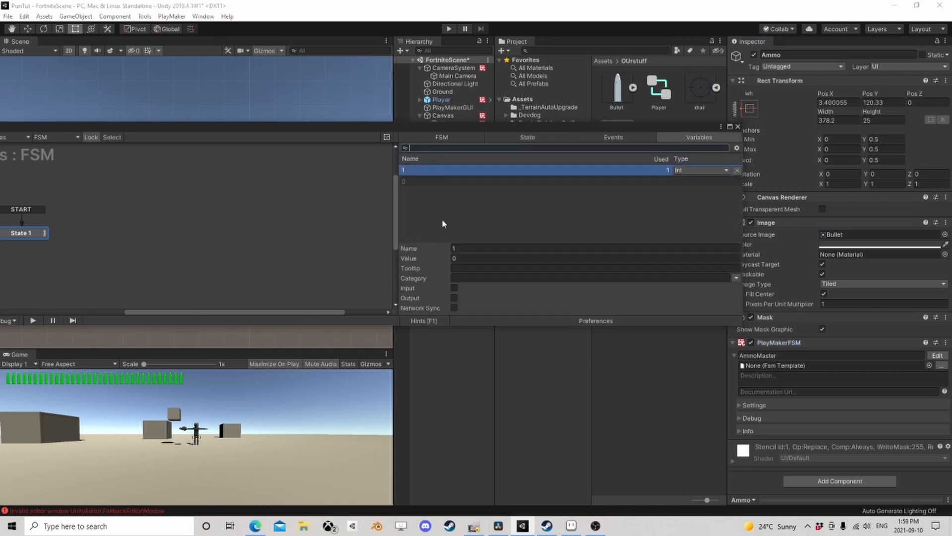
click(454, 288)
click(738, 127)
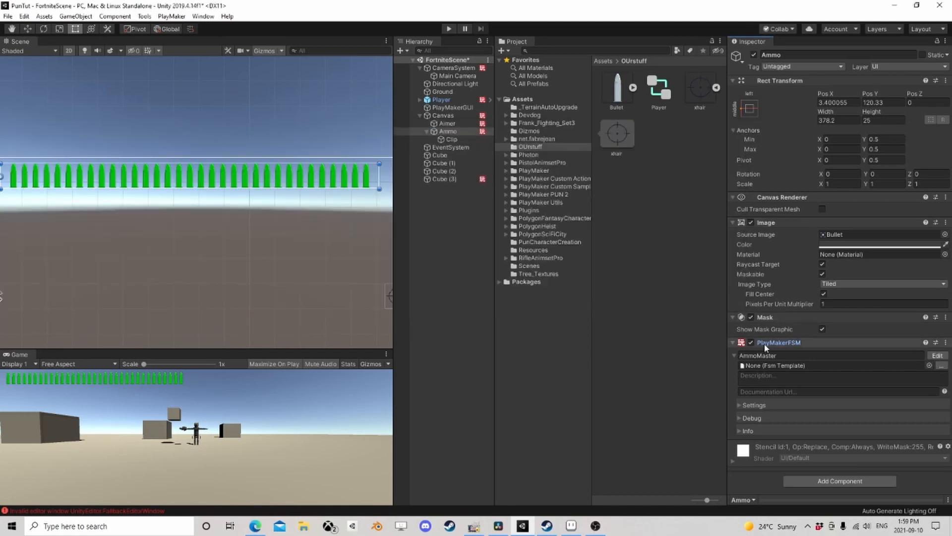
- Set input 1 of the new FSM on Canvas to 5
click(450, 115)
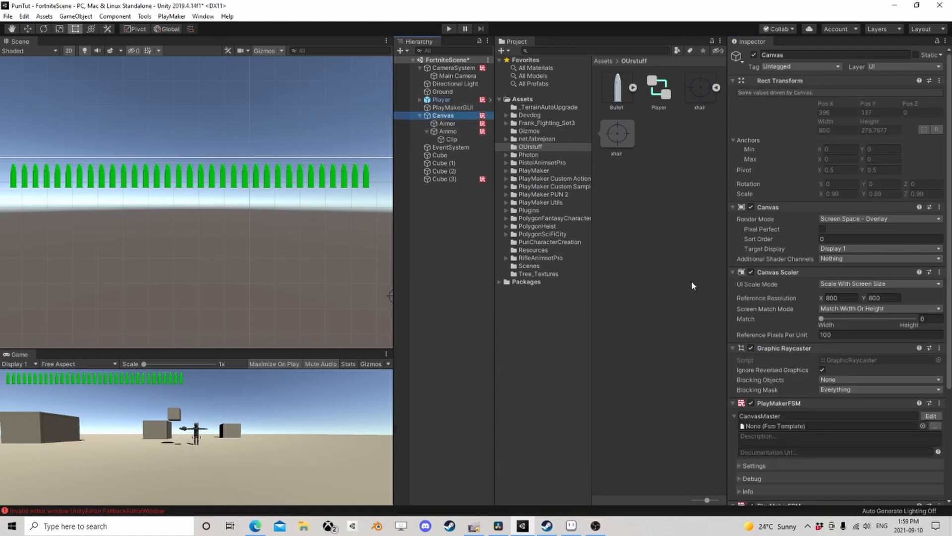
scroll(763, 387, down, 5)
click(844, 446)
text(5)
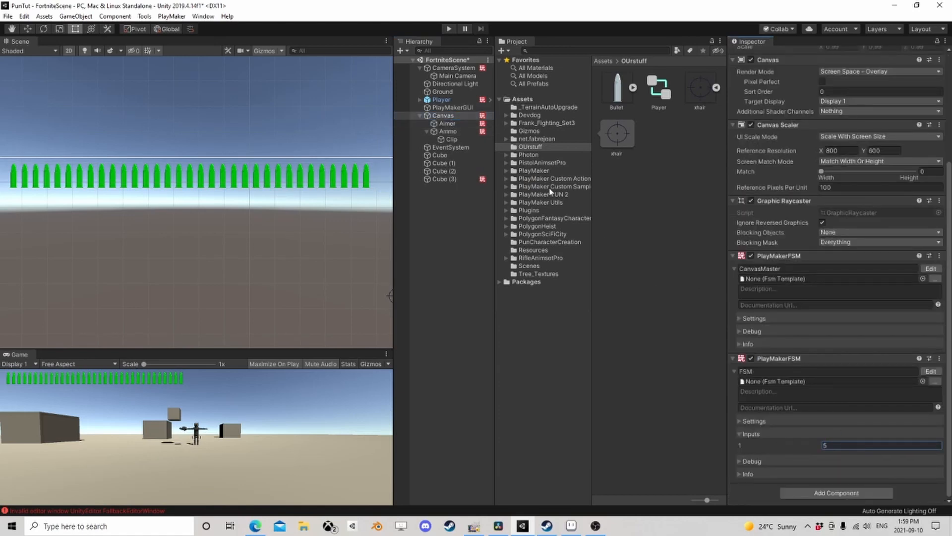
- Play the scene to test the ammo bar, enlarging the Game view while play is paused
click(449, 28)
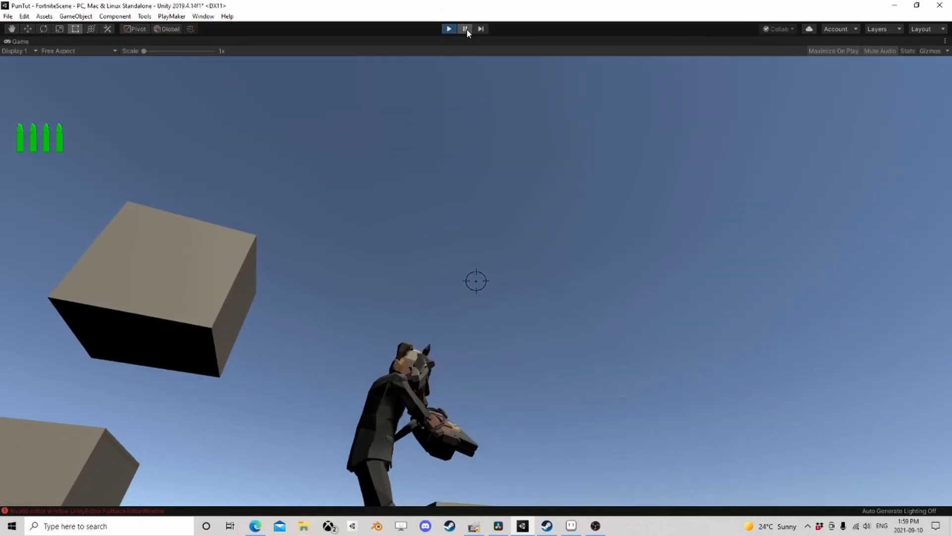
click(465, 30)
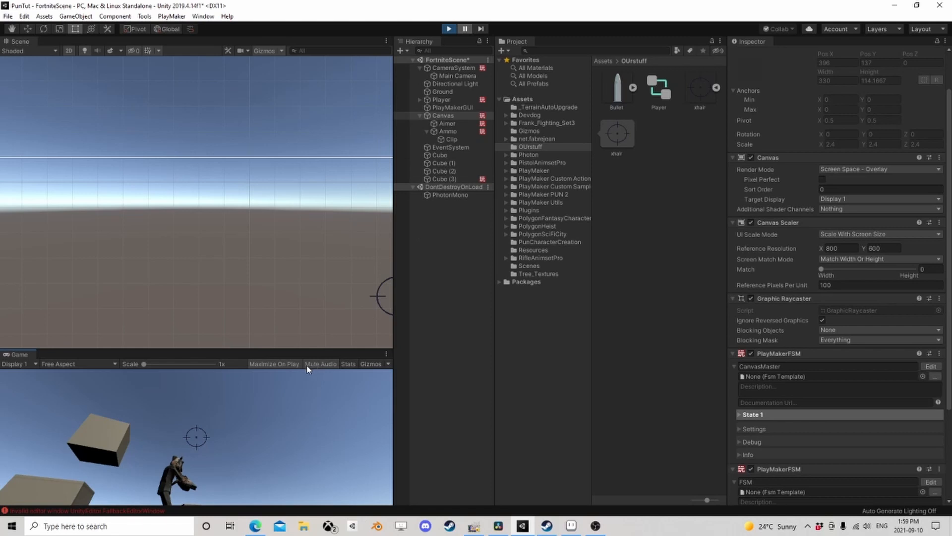
drag(283, 342, 283, 268)
click(466, 29)
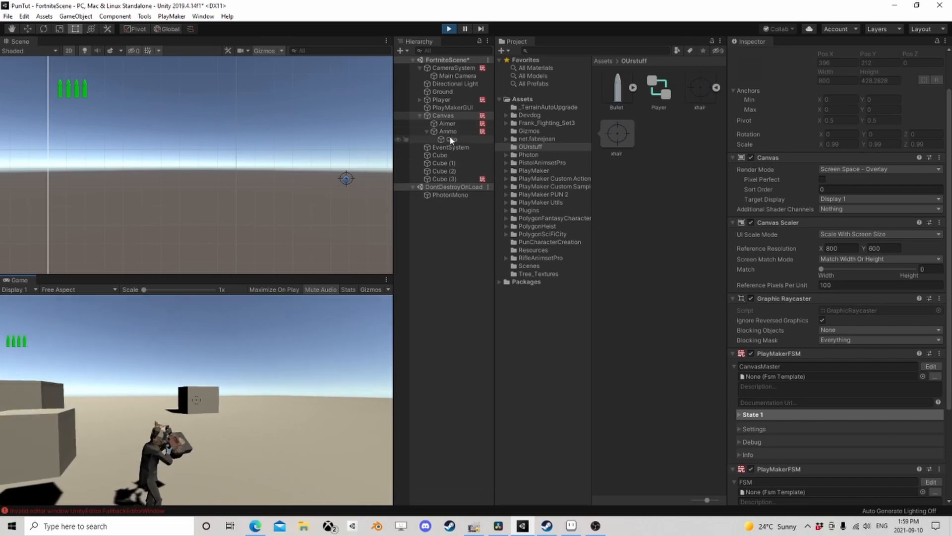
- Set input 1 of the second Canvas FSM to 10 while the scene is playing
click(450, 140)
click(442, 115)
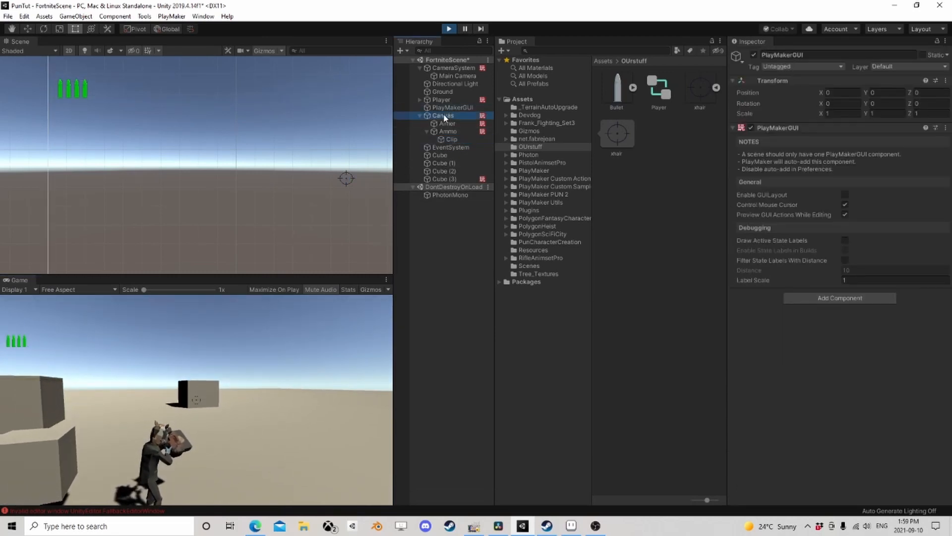
scroll(851, 348, down, 5)
click(831, 445)
text(10)
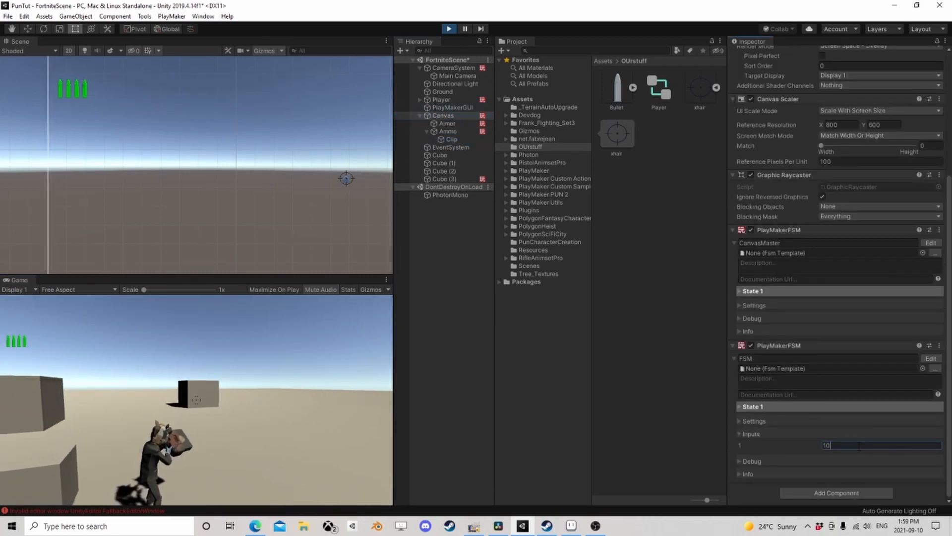
key(Return)
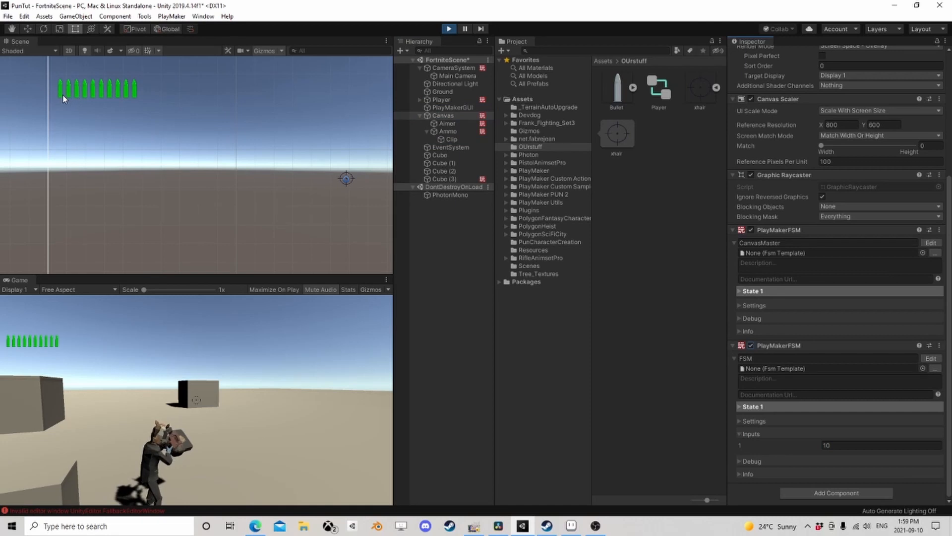
- Test the ammo bar with the Canvas FSM's input 1 at 9, 8, 7 and 6, re-enabling the FSM for each value, and stop play
click(827, 445)
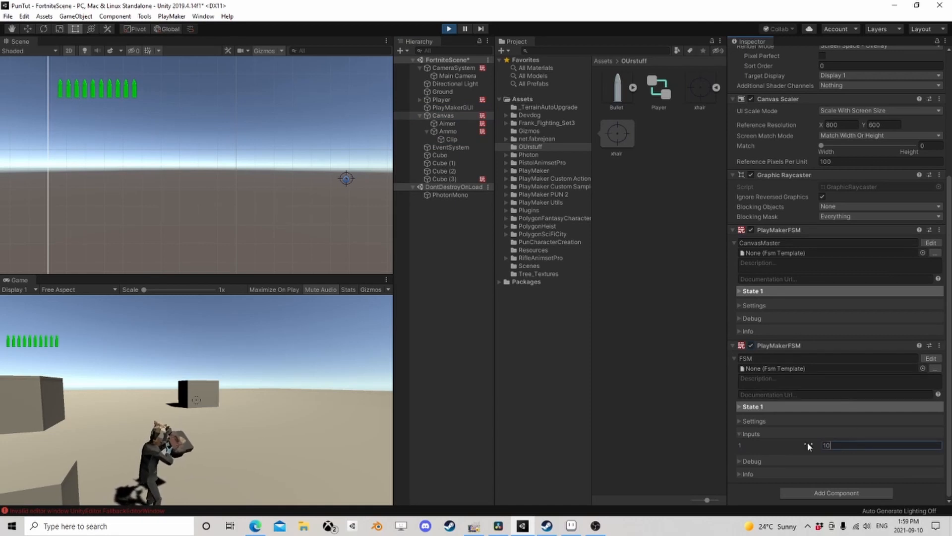
text(9)
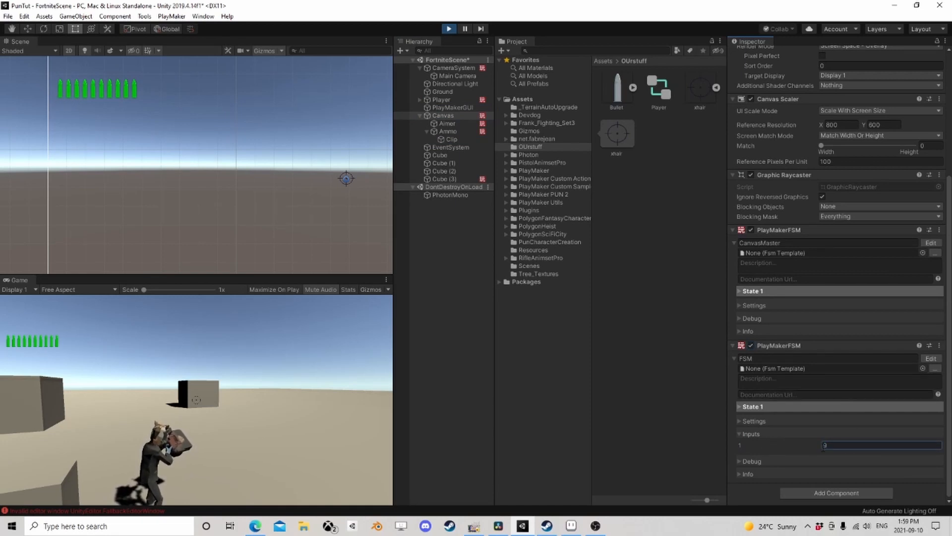
key(Return)
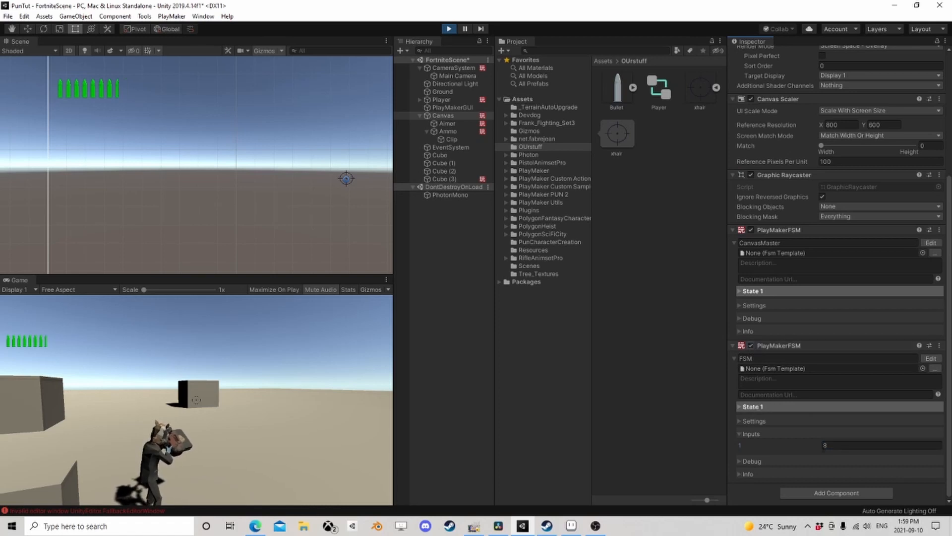
click(829, 444)
text(7)
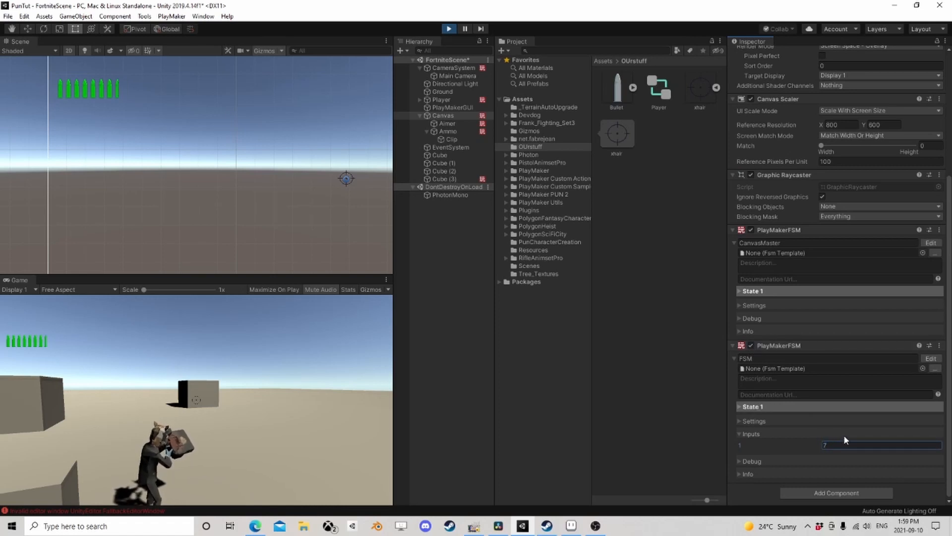
click(751, 346)
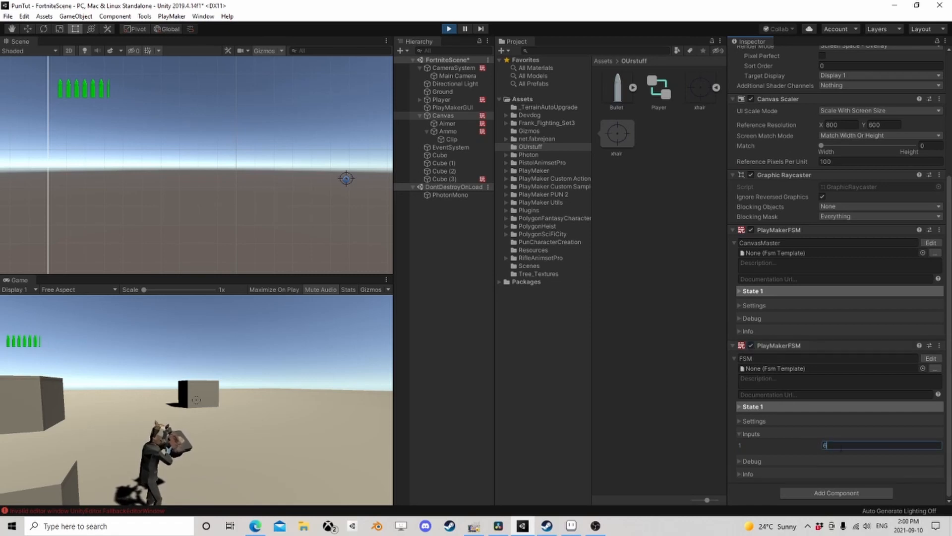
click(751, 345)
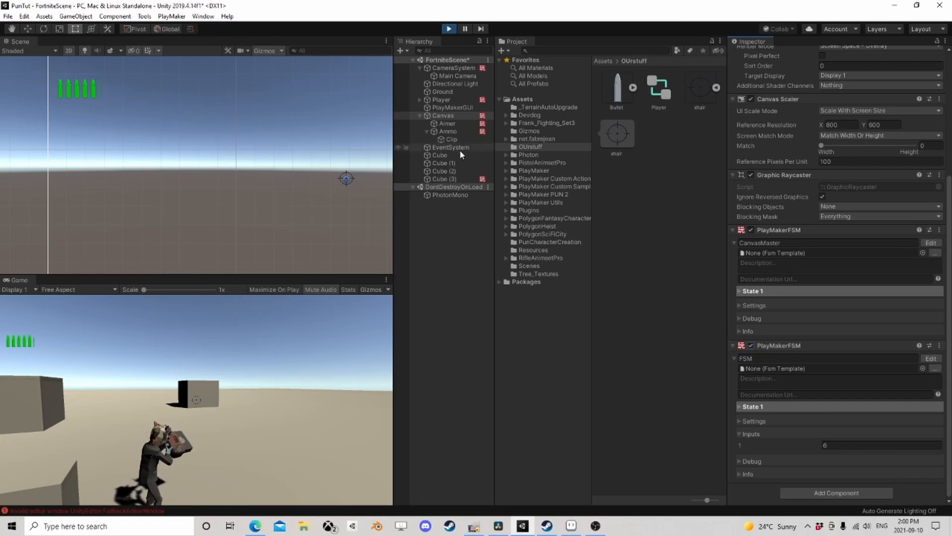
click(450, 29)
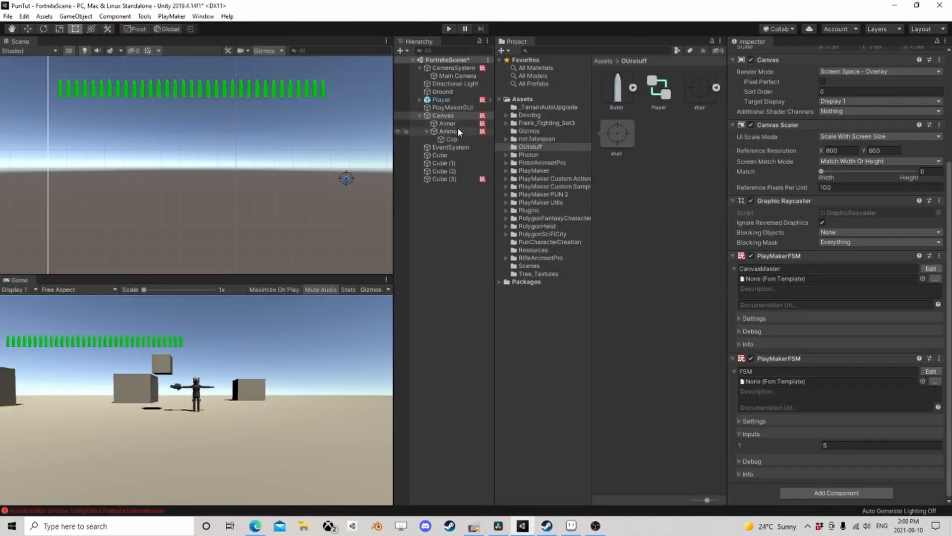
- Set the ImageSize variable of Ammo's AmmoMaster FSM to 11.9, expose it as an input, and close the PlayMaker editor
click(453, 138)
click(449, 132)
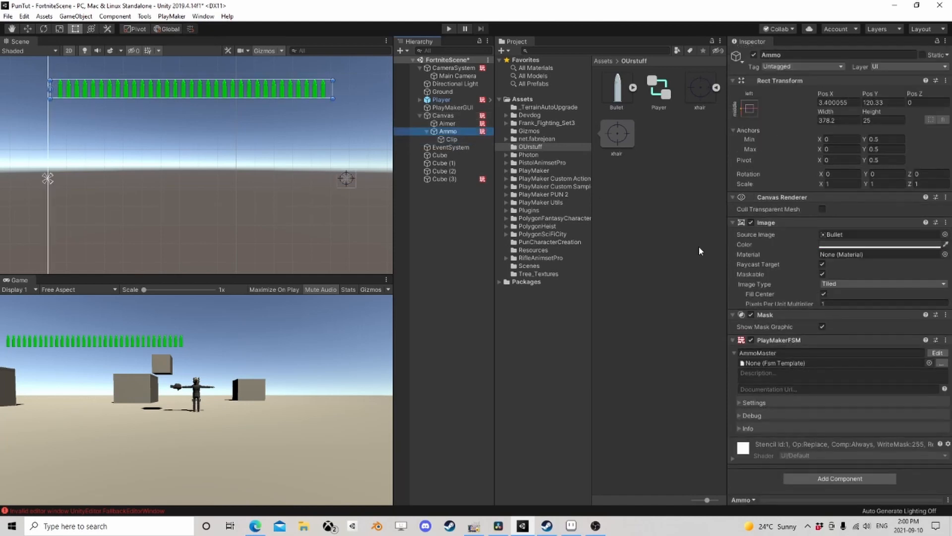
click(937, 356)
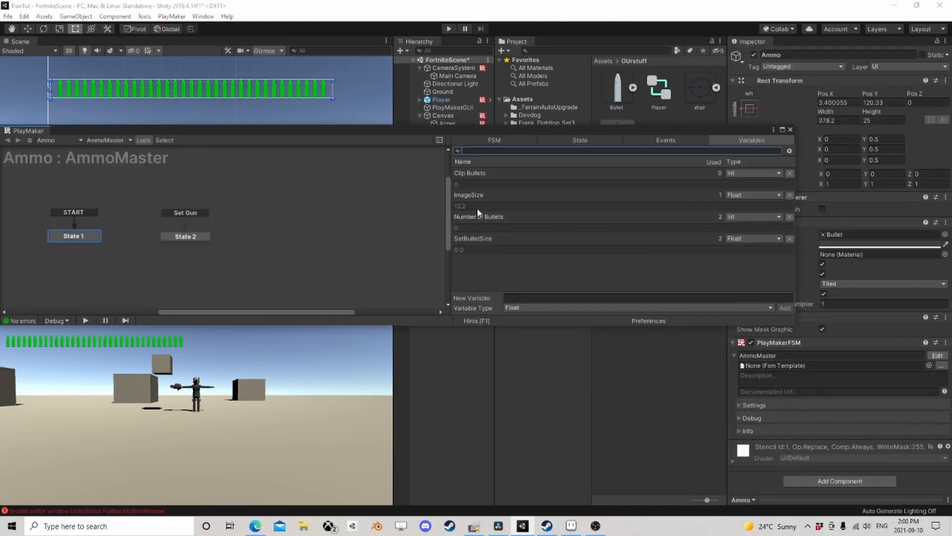
click(184, 237)
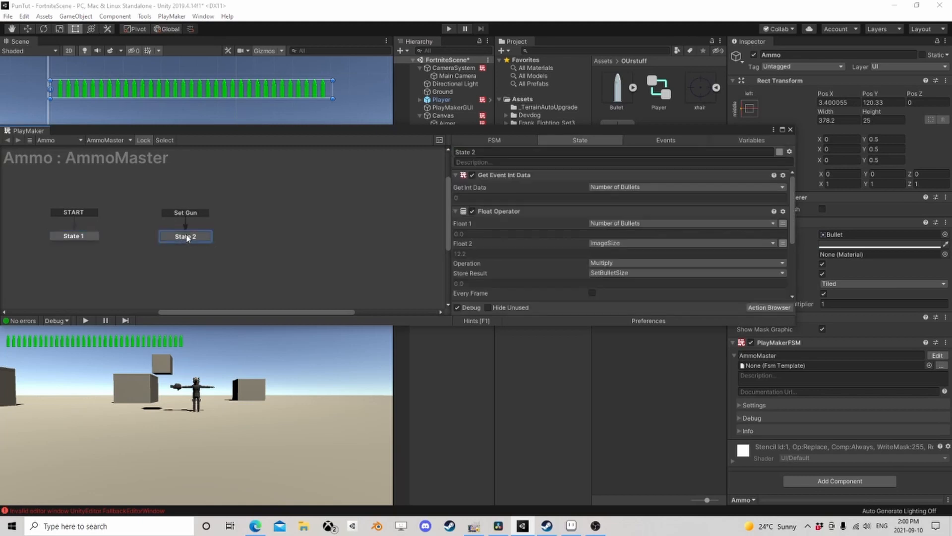
click(733, 140)
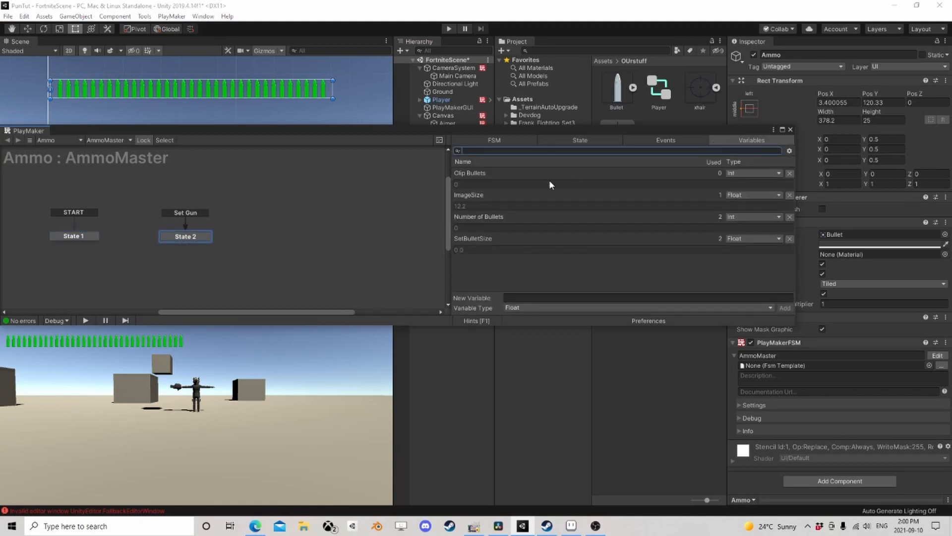
click(490, 194)
click(512, 258)
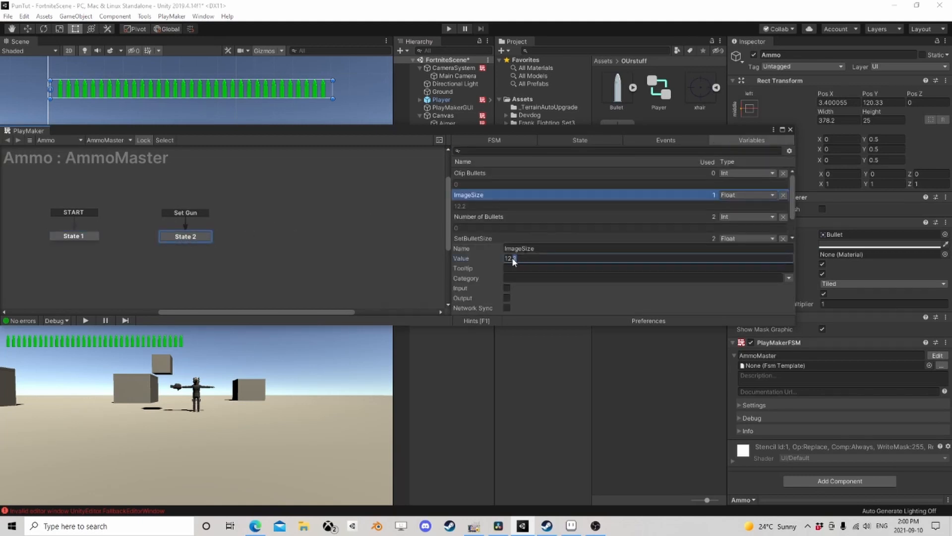
drag(513, 261, 511, 260)
click(507, 288)
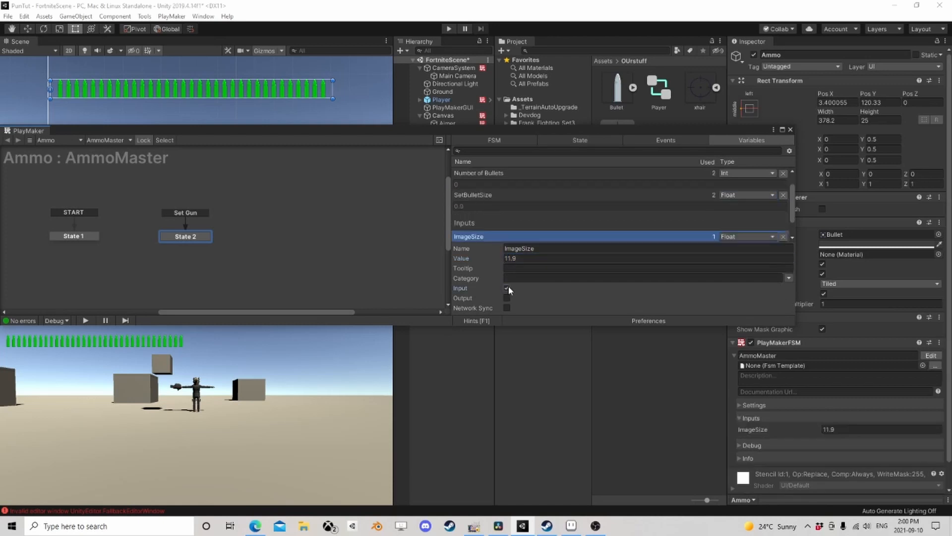
click(790, 130)
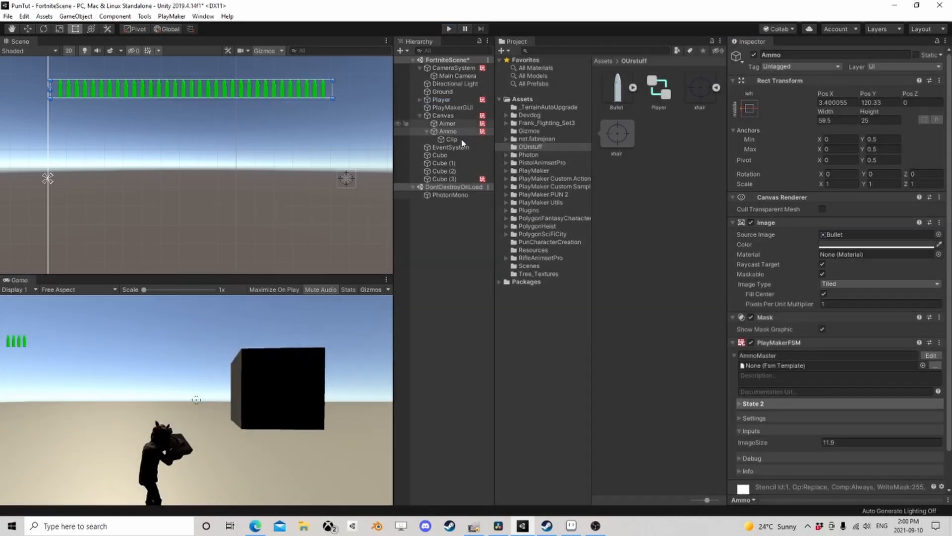
- Stop play and add a FINISHED transition from State 1 to a new State 2 in the second Canvas FSM
key(ctrl+p)
click(443, 115)
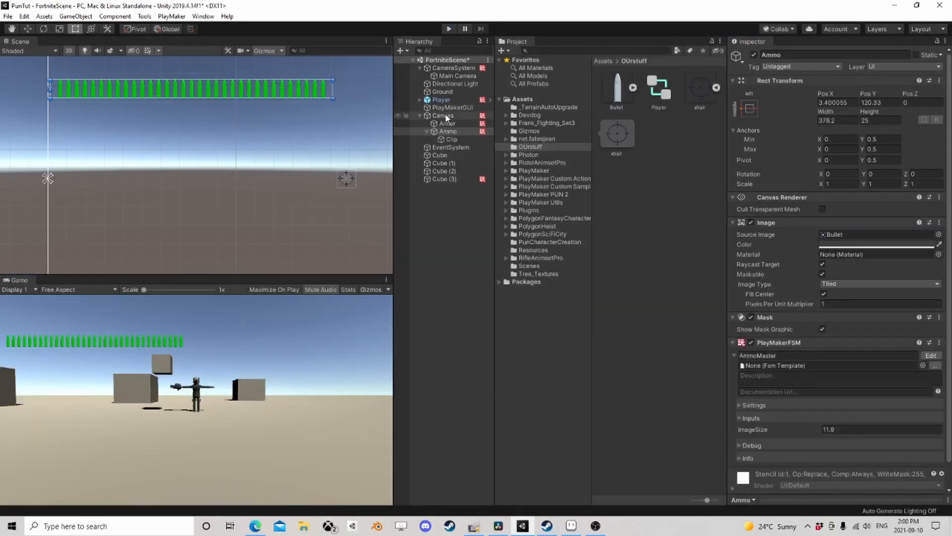
click(931, 371)
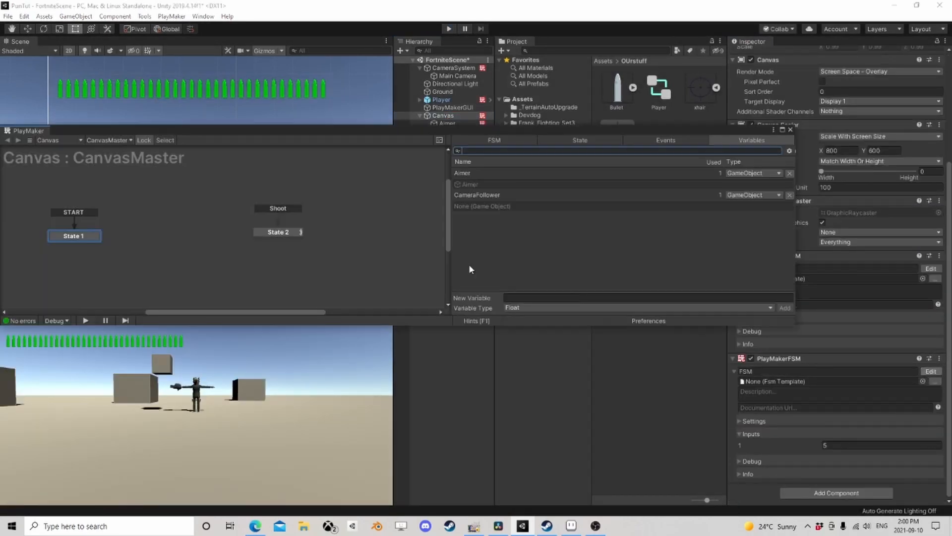
click(80, 237)
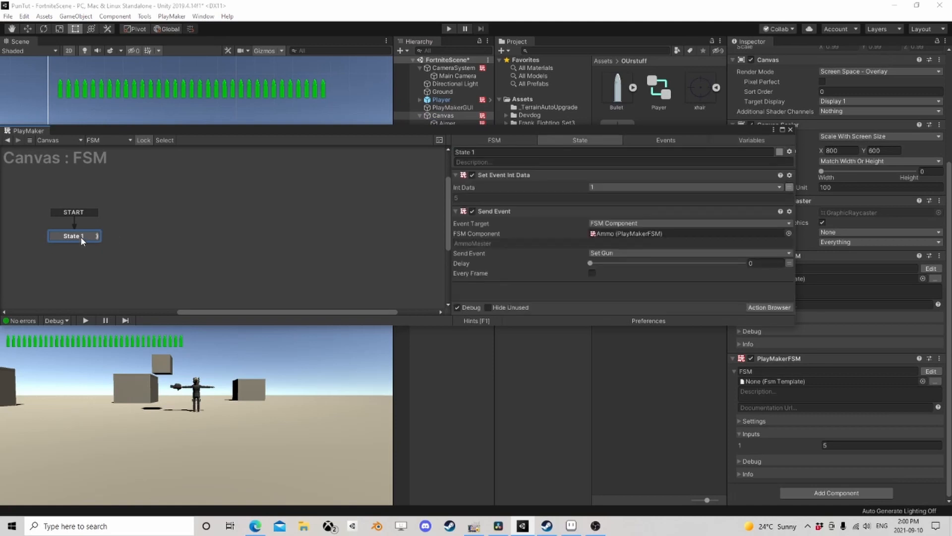
ctrl+click(81, 237)
ctrl+drag(87, 245, 143, 240)
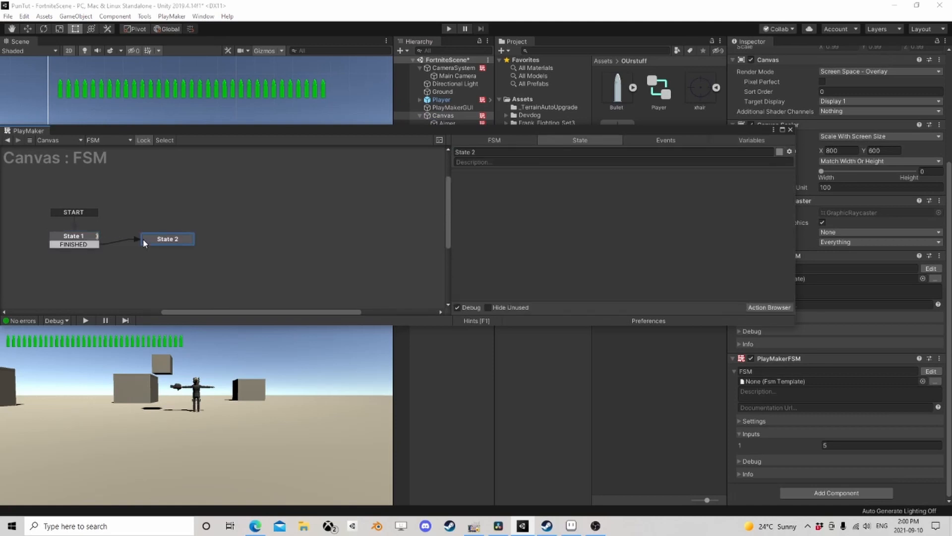
- Add a Next Frame Event action to State 2 that sends FINISHED, and close the PlayMaker editor
click(770, 307)
text(next fra)
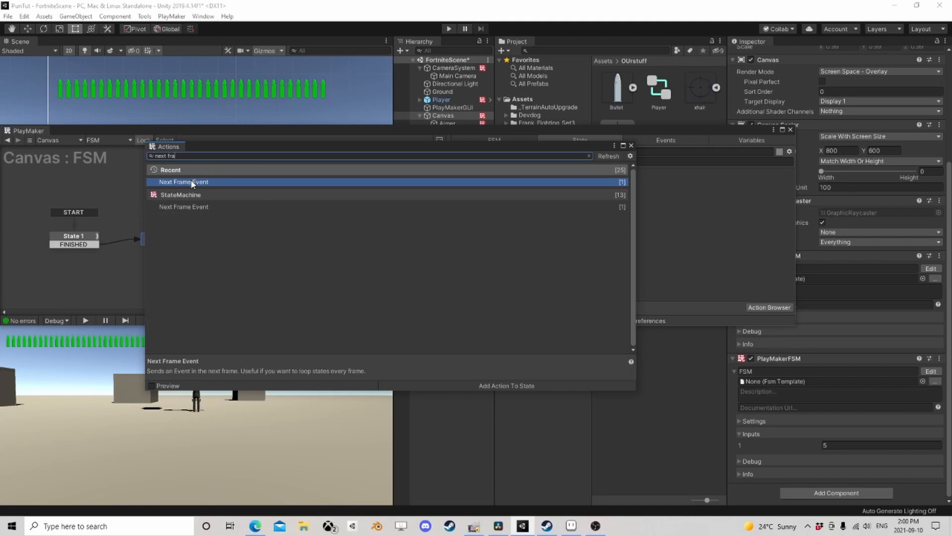
double_click(193, 182)
click(631, 146)
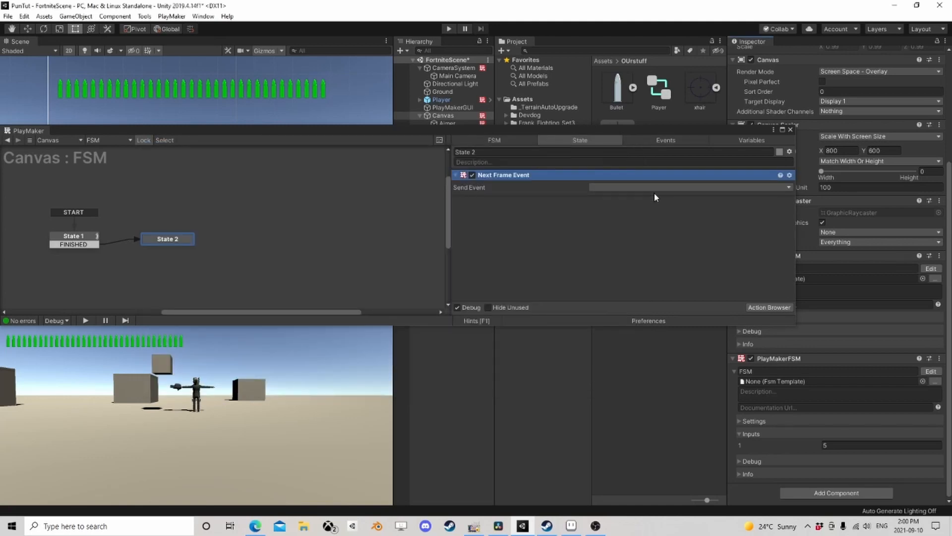
click(653, 189)
click(654, 220)
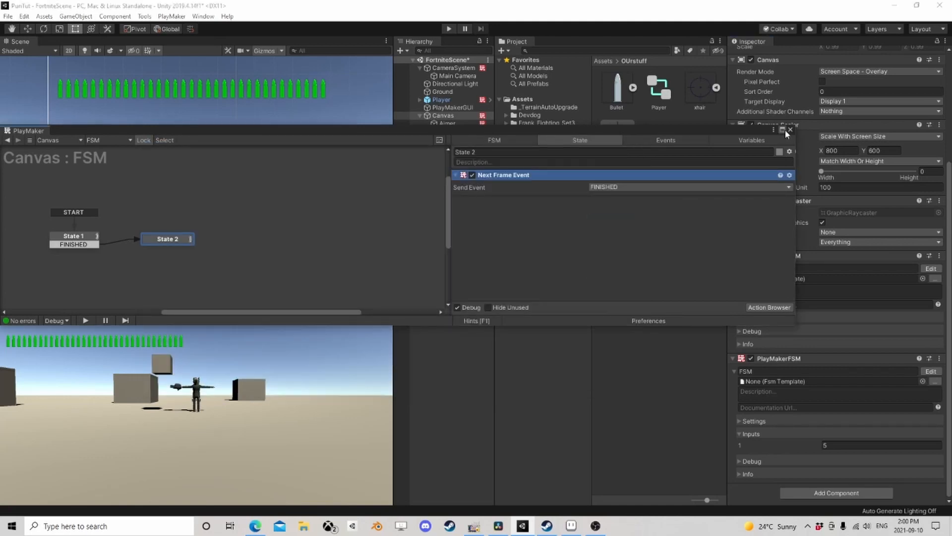
click(788, 129)
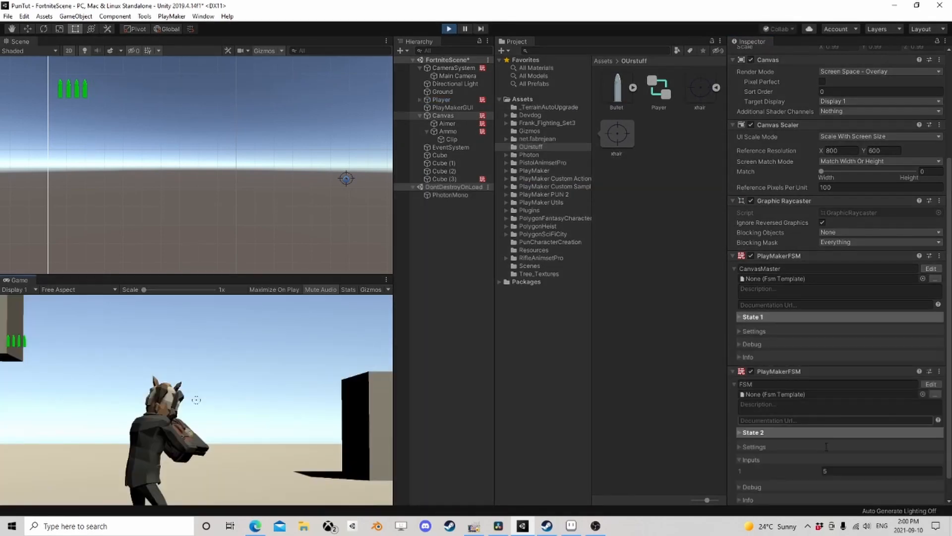
- Test the ammo bar during play with the Canvas FSM's input 1 at 18, and inspect that FSM's active state
mouse_move(818, 469)
mouse_down()
mouse_move(805, 469)
mouse_move(822, 471)
mouse_up()
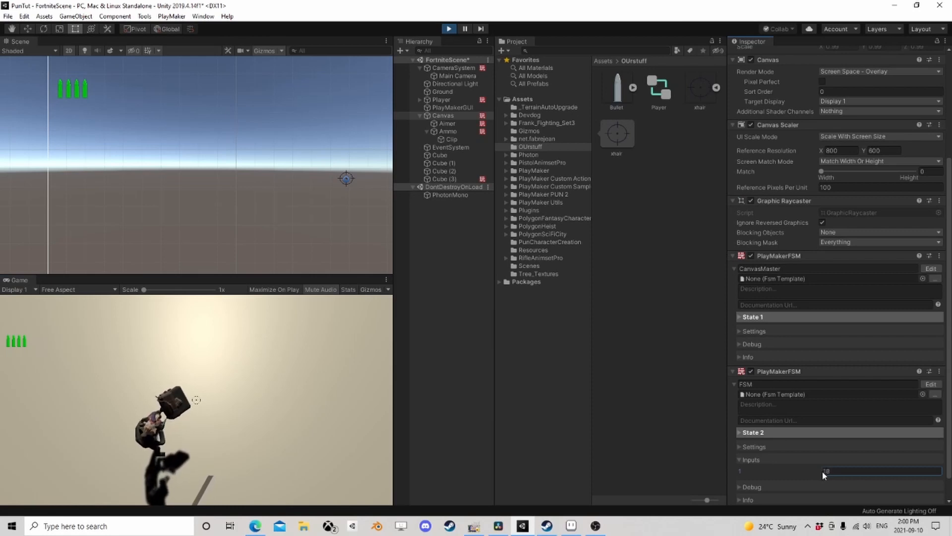
click(932, 384)
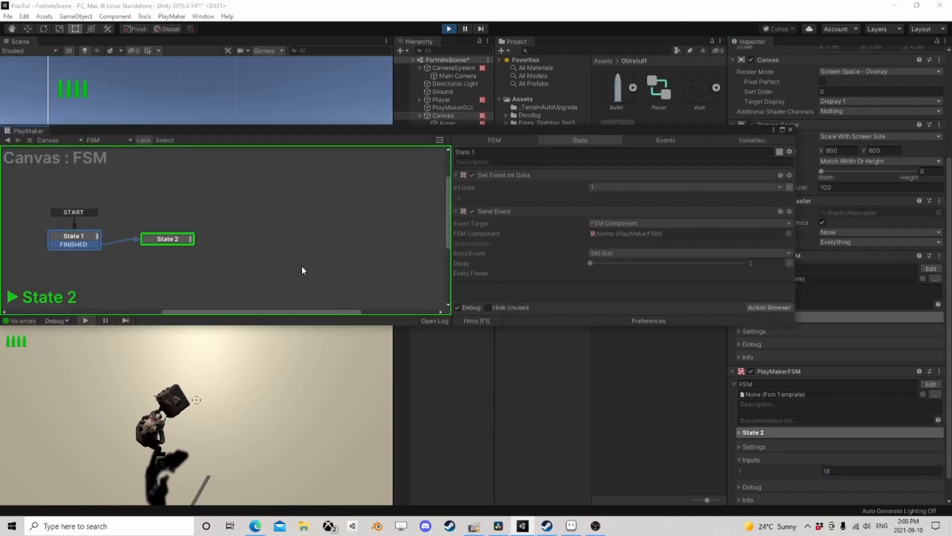
- Stop play, add a FINISHED transition from State 2 back to State 1, and close the PlayMaker editor
click(450, 28)
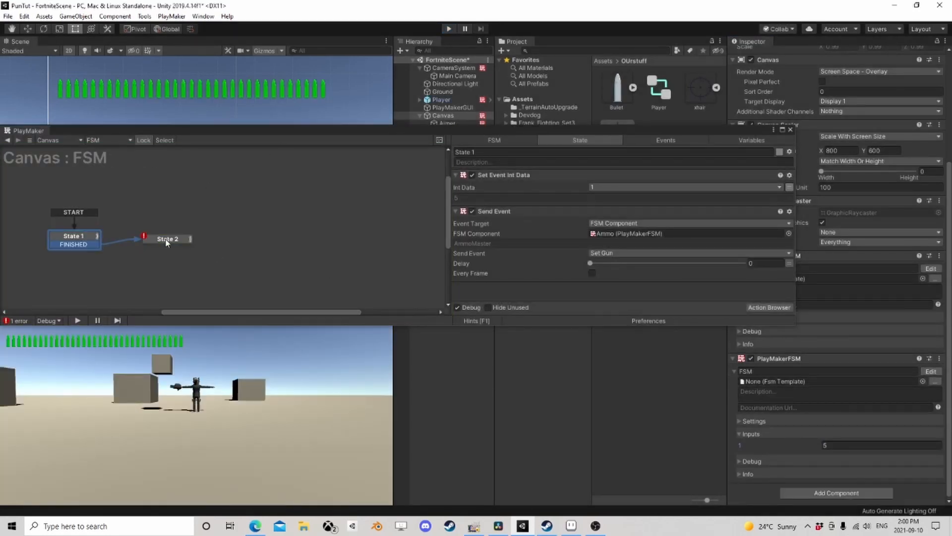
click(168, 242)
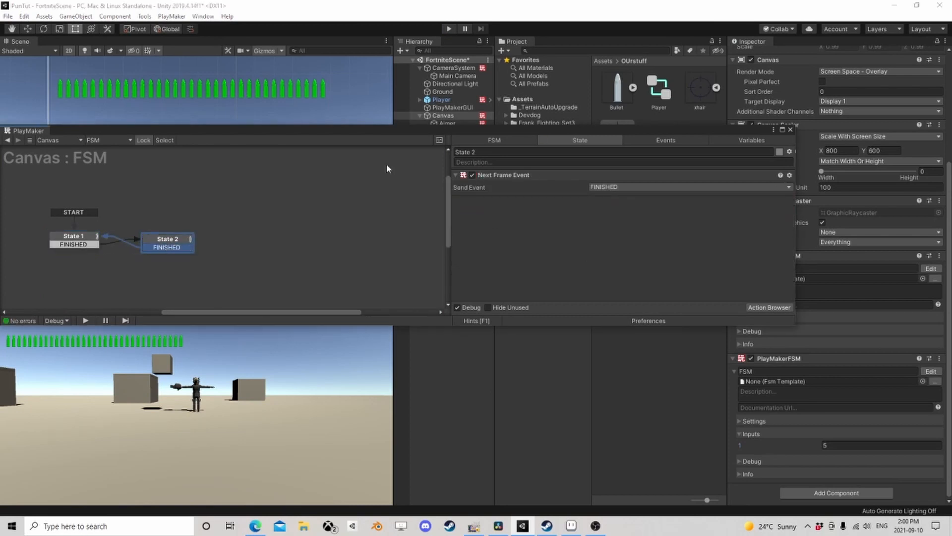
click(790, 130)
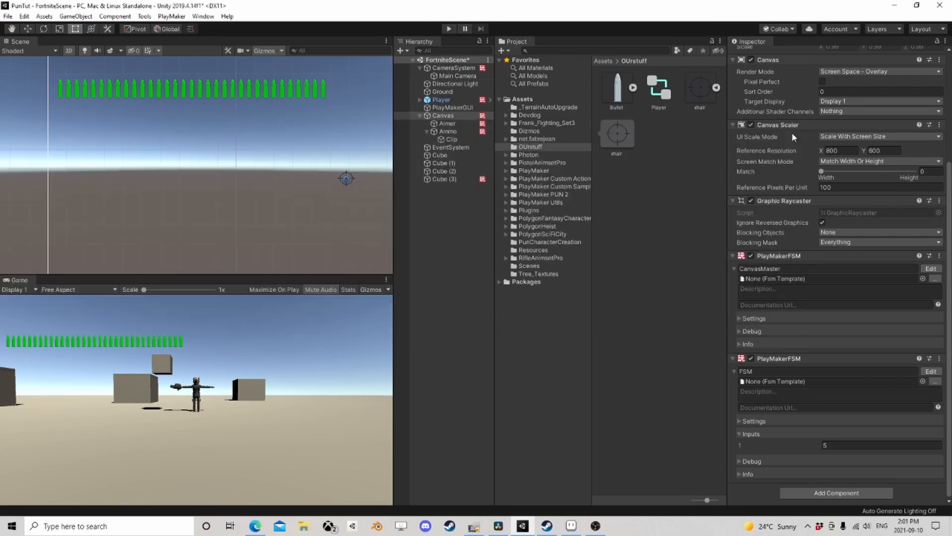
- Play the scene and vary the Canvas FSM's input 1, including a value of 3, to test the looping ammo bar update
click(449, 28)
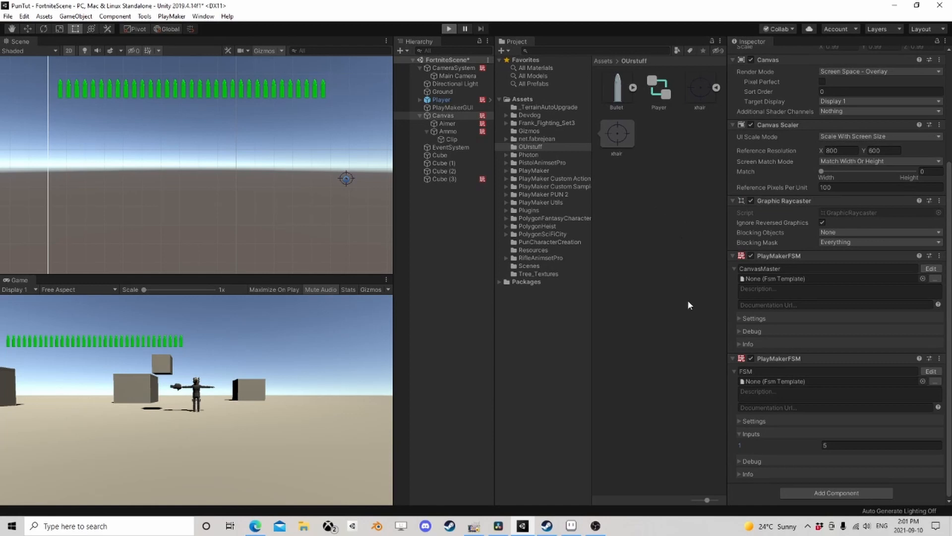
click(836, 470)
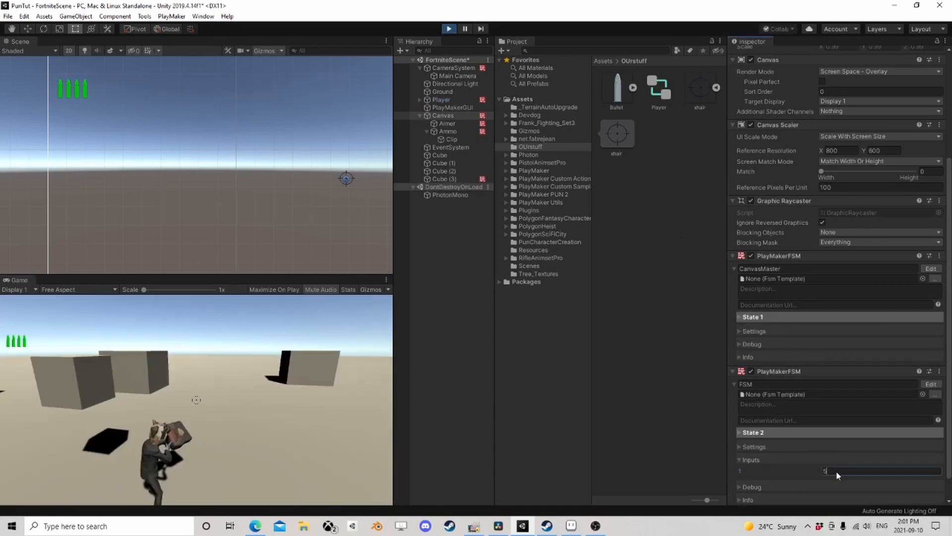
key(Return)
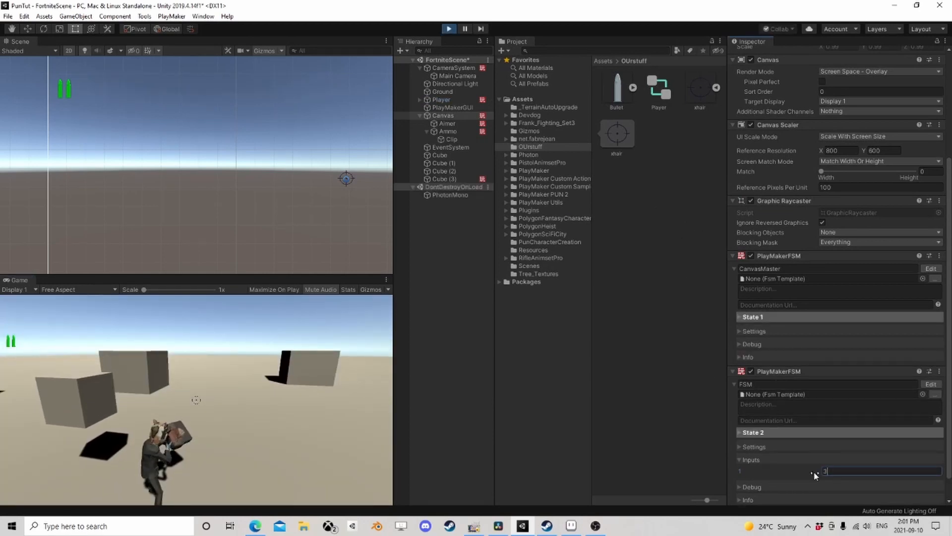
drag(817, 471, 823, 471)
- Set the Ammo object's AmmoMaster ImageSize to 11.8 during play
click(446, 131)
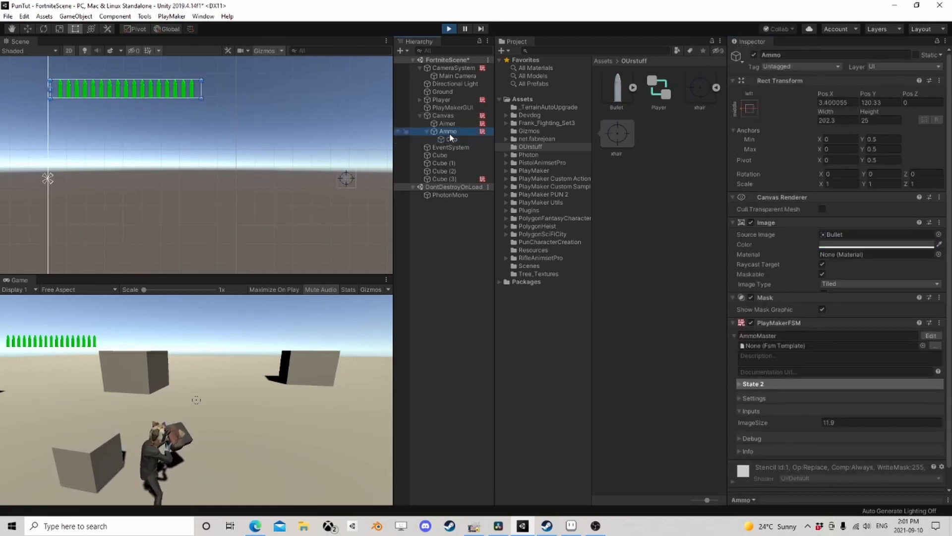
click(834, 441)
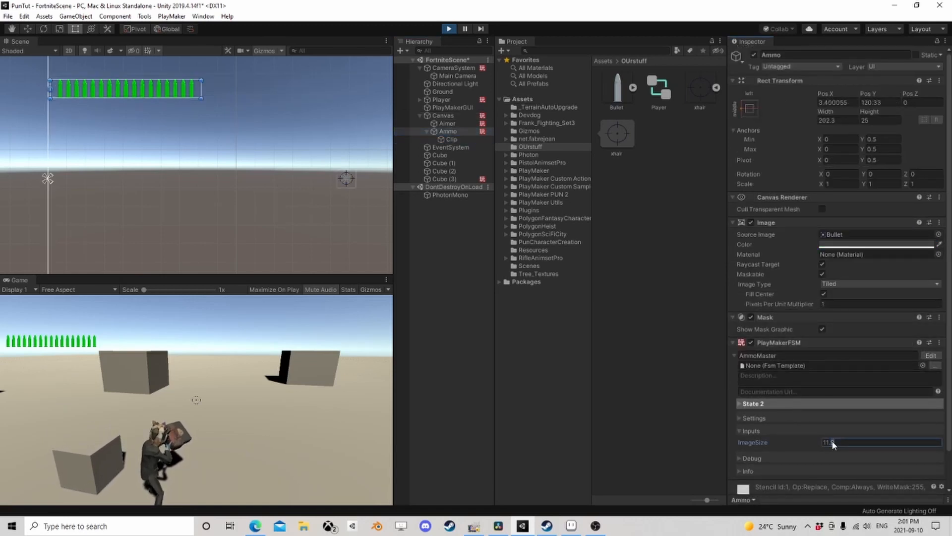
key(BackSpace)
text(8)
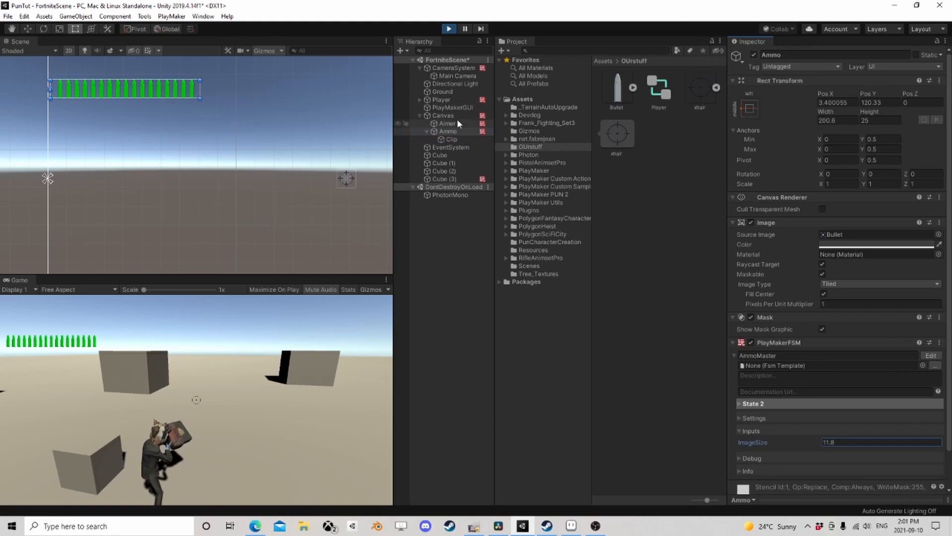
- Vary the Canvas test FSM's input 1 through values such as 16 and 7 to check the ammo bar's bullet count
click(442, 115)
scroll(775, 438, down, 5)
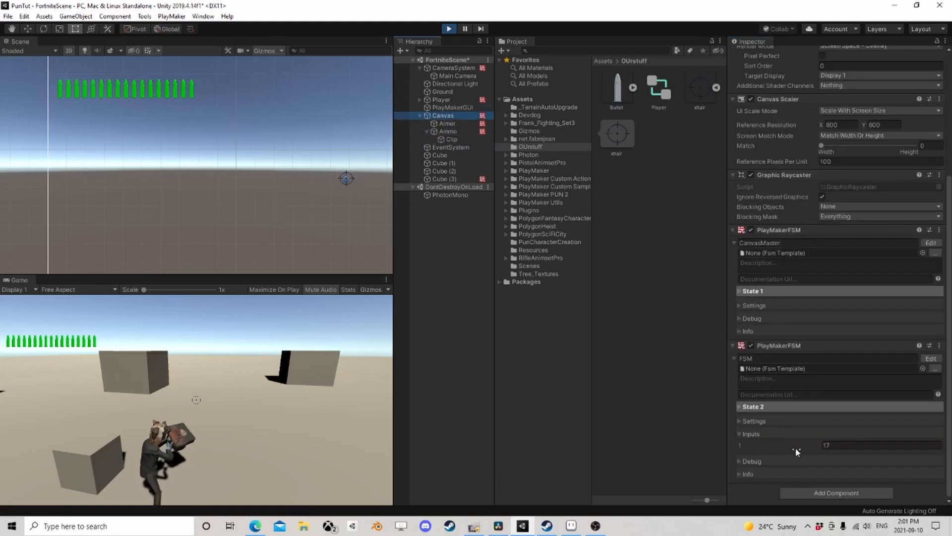
drag(795, 448, 801, 442)
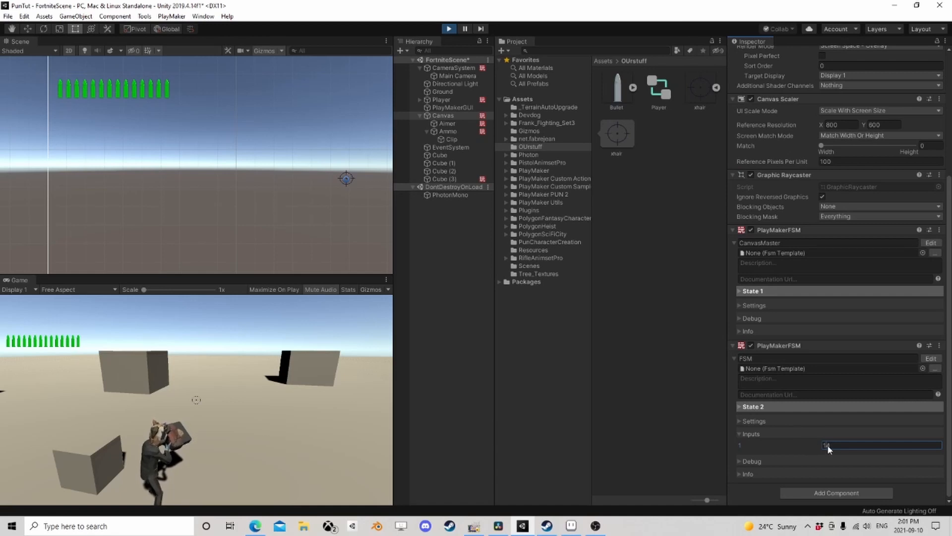
text(15)
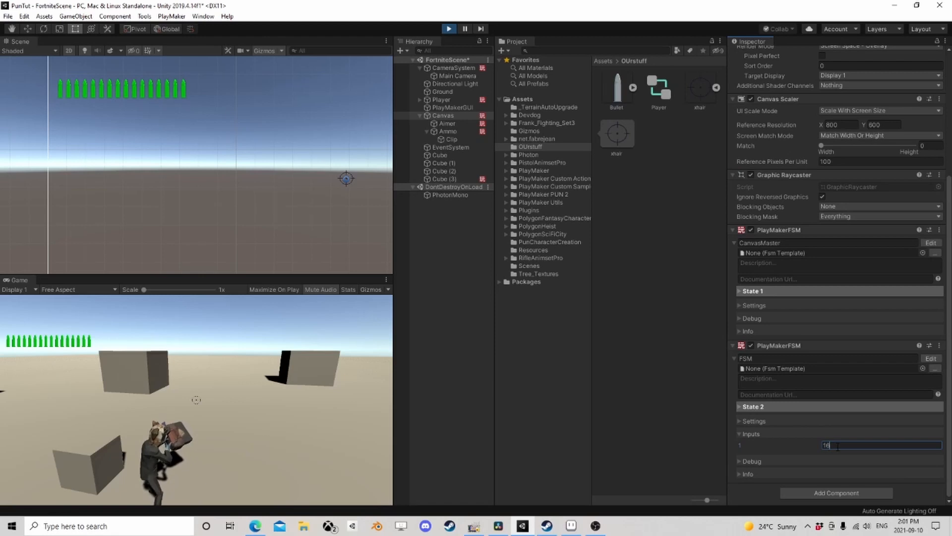
key(BackSpace)
key(BackSpace)
text(7)
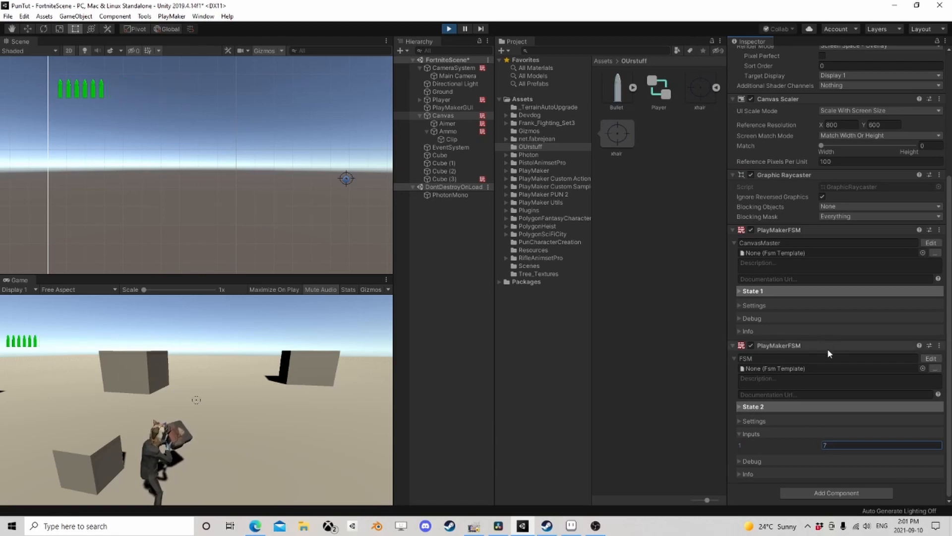
- Set Ammo's ImageSize to 11.6 and test the bar with Canvas input 1 at values including 2 and 17
click(452, 139)
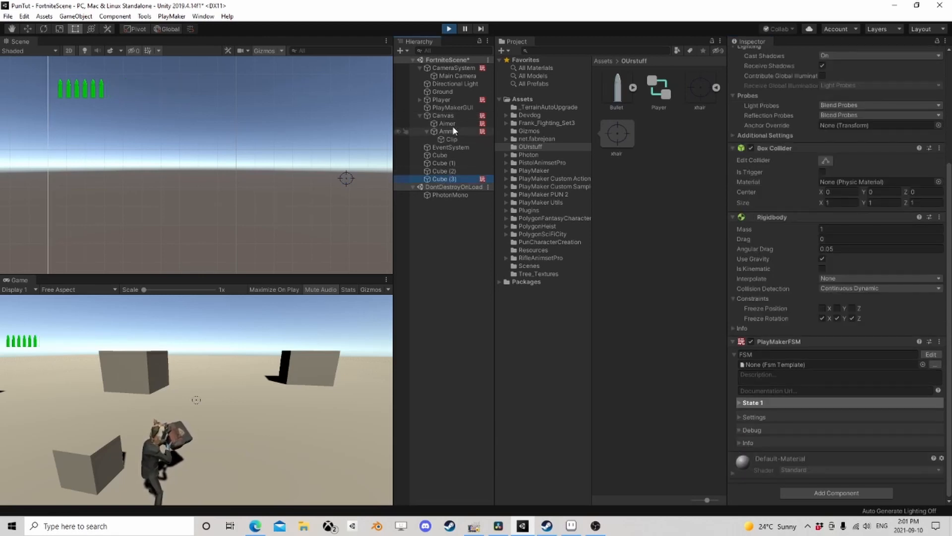
click(448, 131)
click(833, 443)
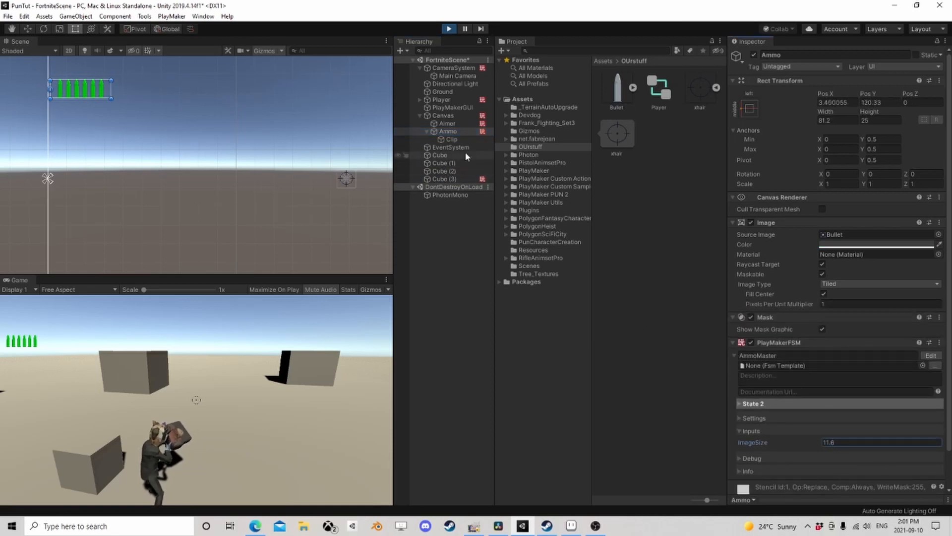
click(443, 116)
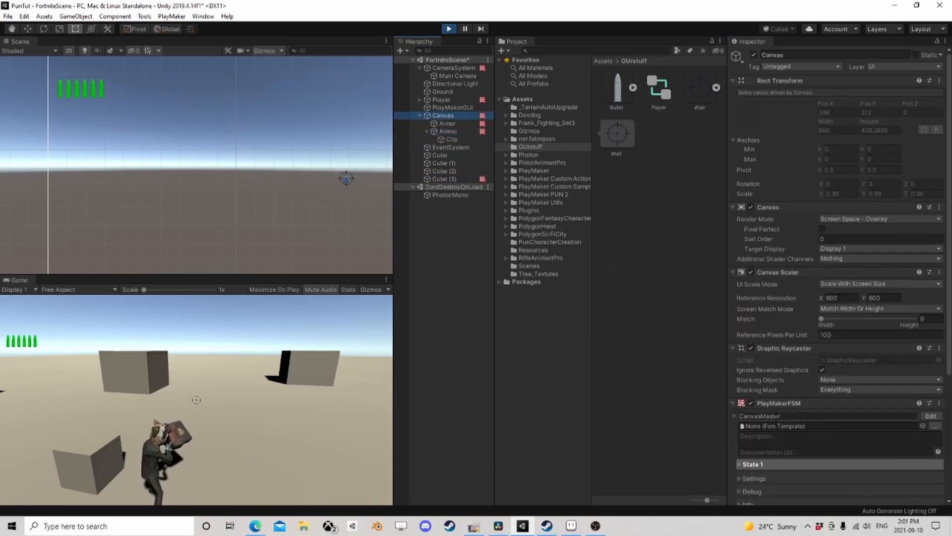
scroll(796, 429, down, 5)
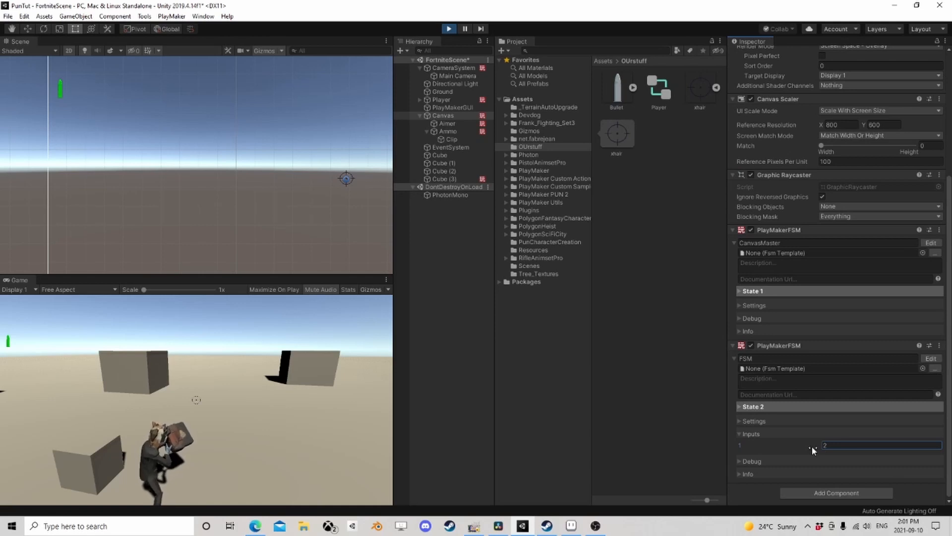
drag(811, 446, 817, 443)
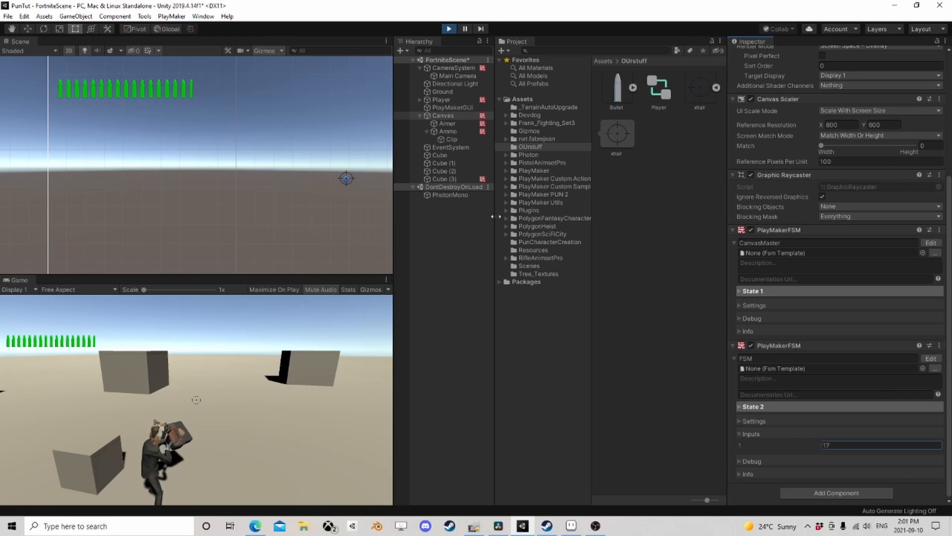
- Set Ammo's ImageSize to 11.4 and test the bar by reducing the Canvas FSM's input 1 to 7
click(449, 131)
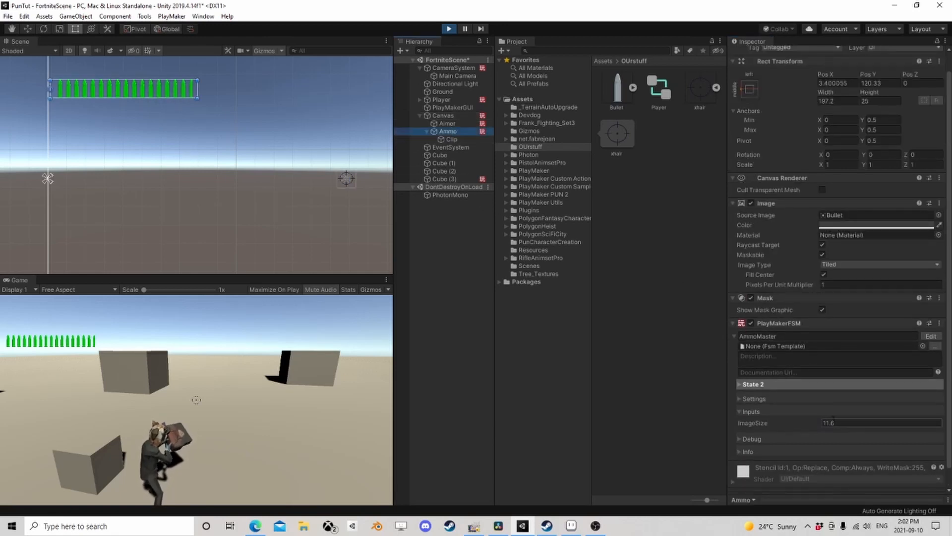
click(832, 421)
text(11.4)
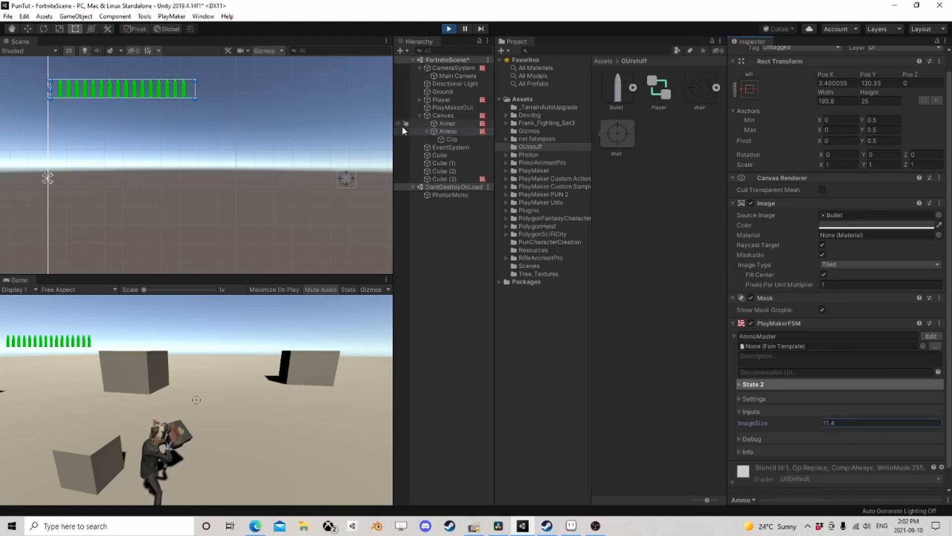
click(442, 116)
scroll(763, 397, down, 5)
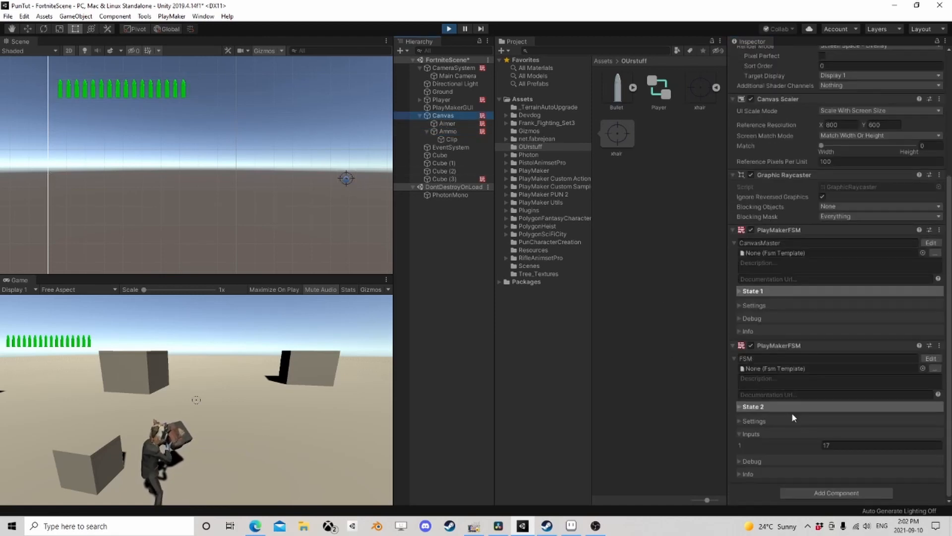
drag(813, 445, 803, 443)
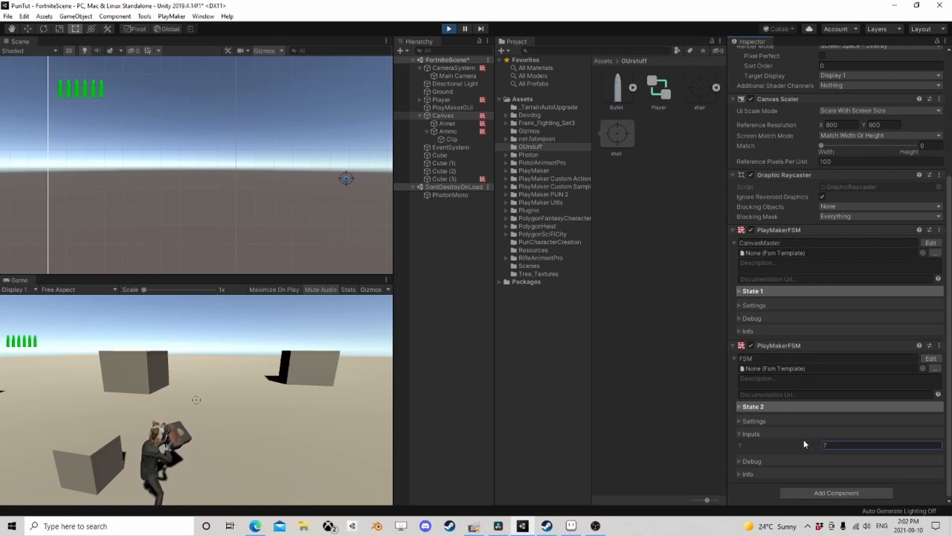
- Set Ammo's ImageSize to 11 and test the bar by raising the Canvas FSM's input 1 to 34
click(447, 131)
click(830, 423)
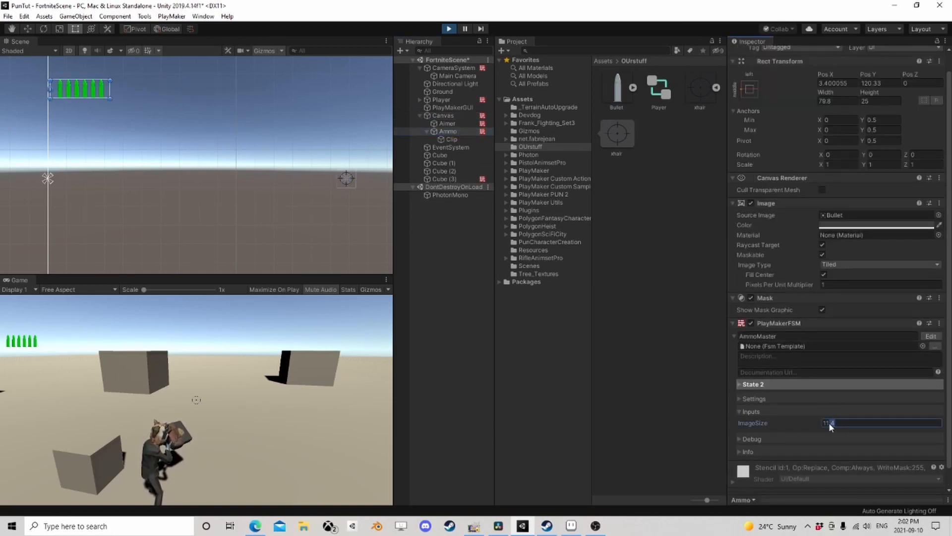
click(454, 117)
scroll(784, 419, down, 5)
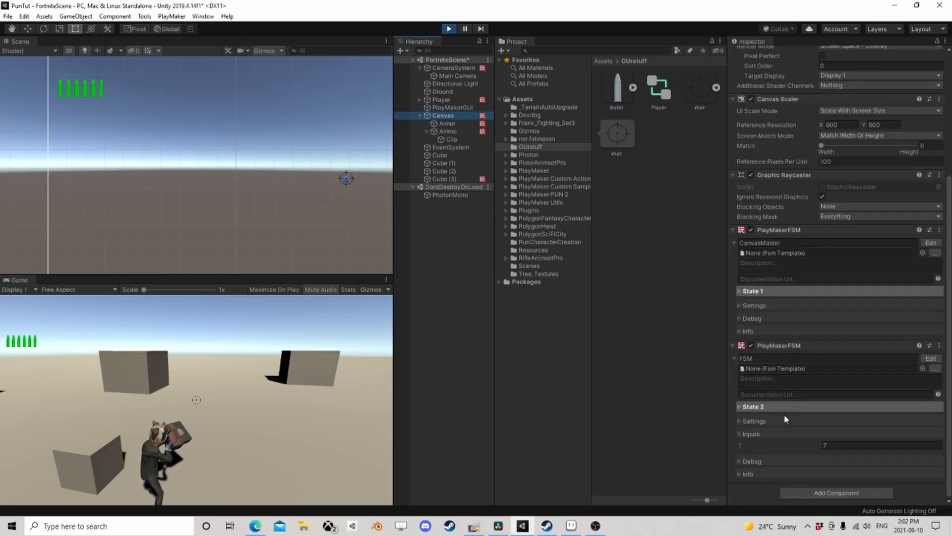
click(814, 447)
drag(811, 445, 827, 446)
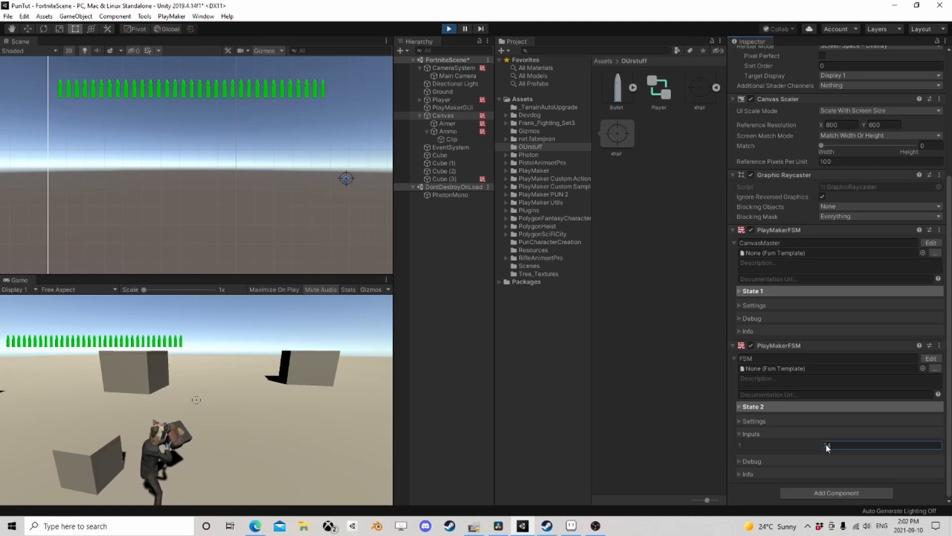
- Set Ammo's ImageSize to 11.1 during play and test the bar by lowering the Canvas FSM's input 1 to 27
click(448, 130)
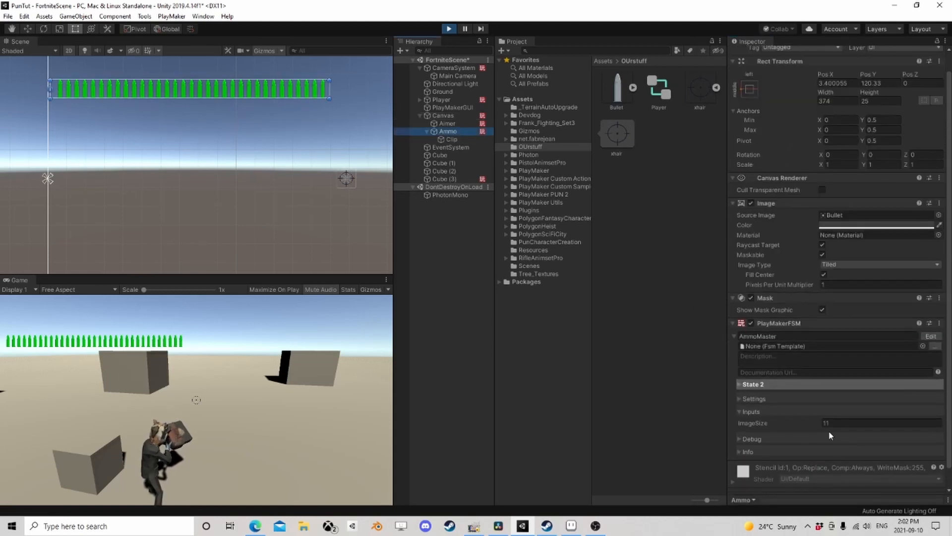
click(833, 423)
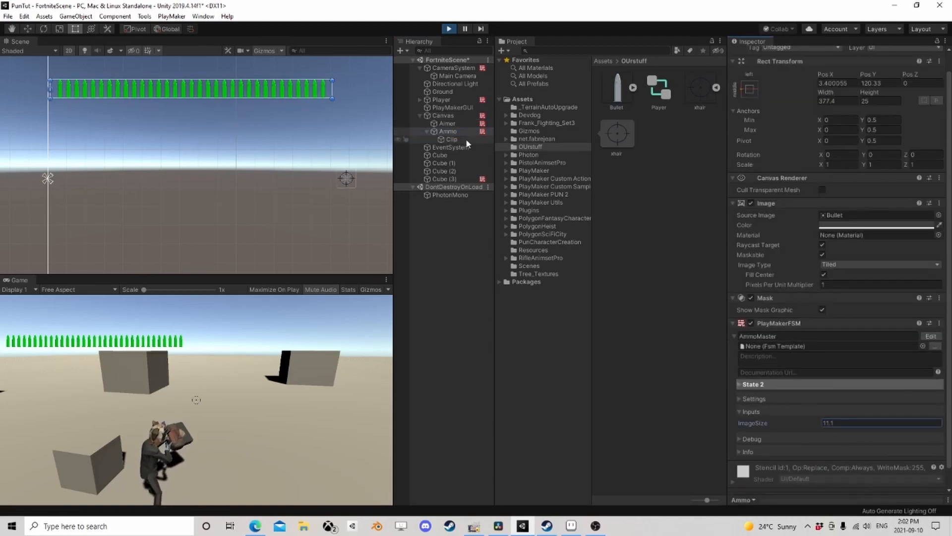
click(443, 115)
scroll(813, 449, down, 5)
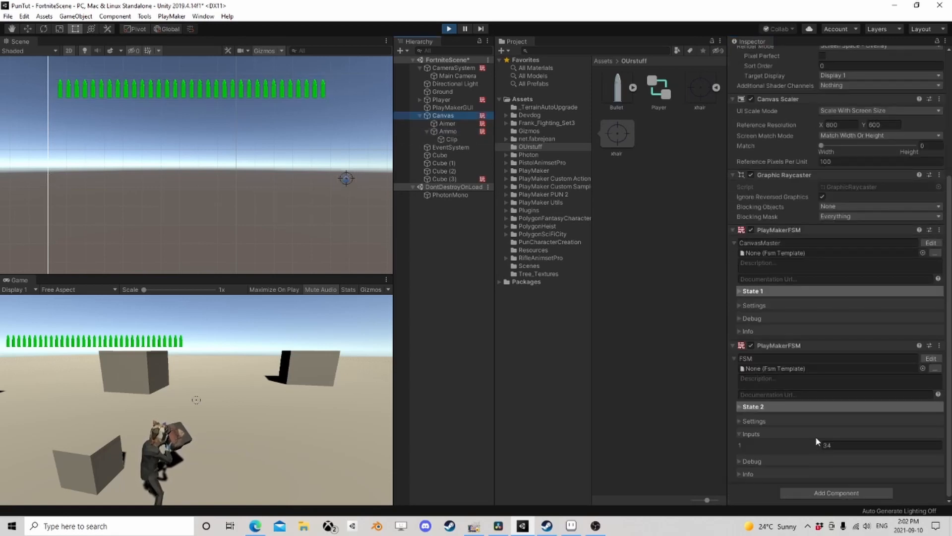
mouse_move(814, 445)
mouse_down()
mouse_move(796, 443)
mouse_move(809, 447)
mouse_up()
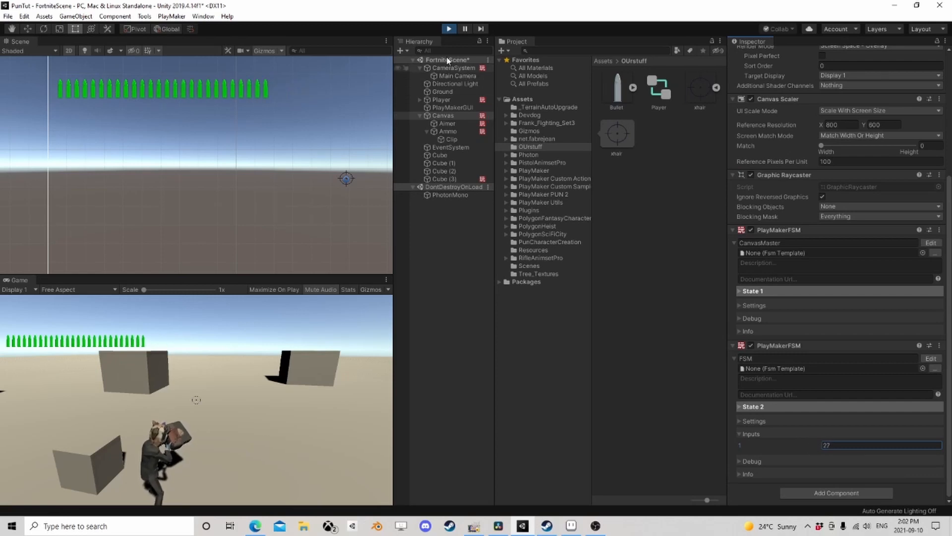
- Stop play and set the Ammo object's AmmoMaster ImageSize to 11.1
click(449, 28)
click(453, 131)
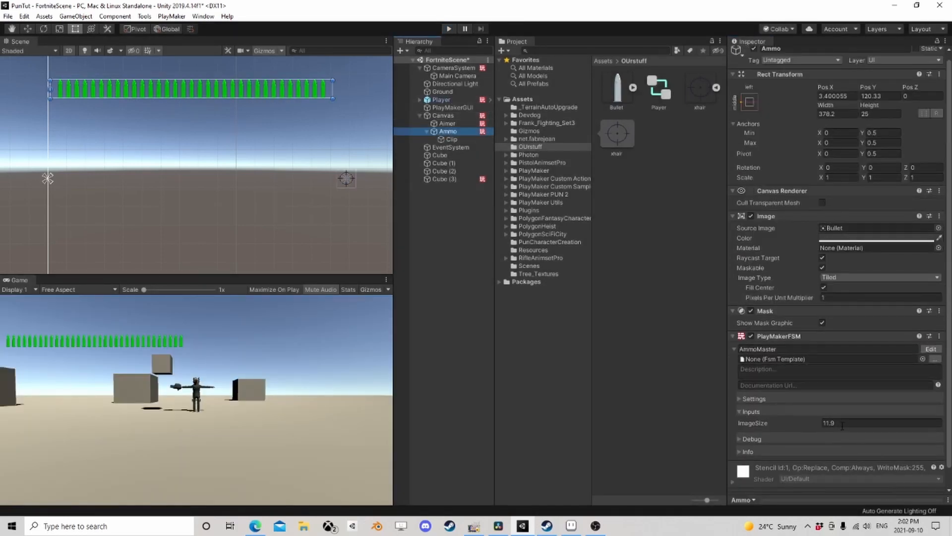
click(846, 423)
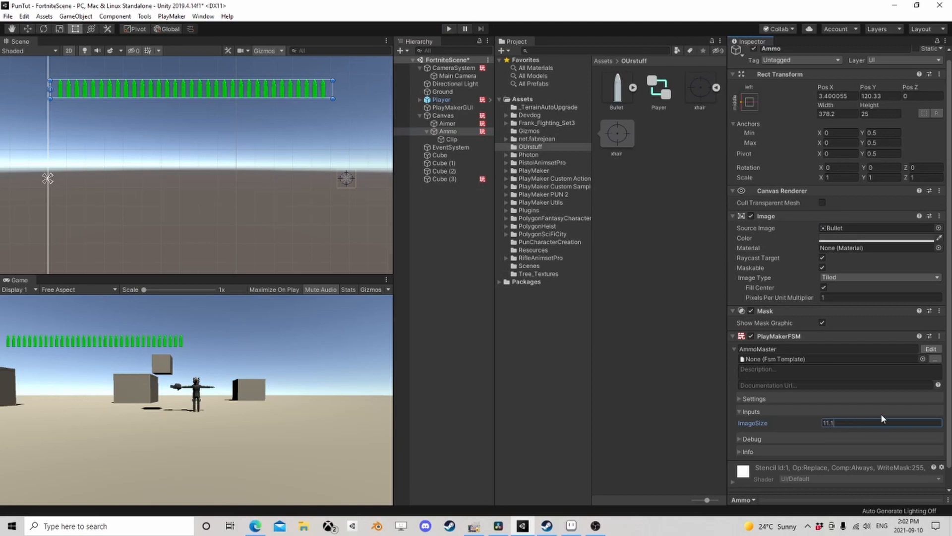
- Add a Float Add action to State 2 of the AmmoMaster FSM
click(931, 349)
click(182, 237)
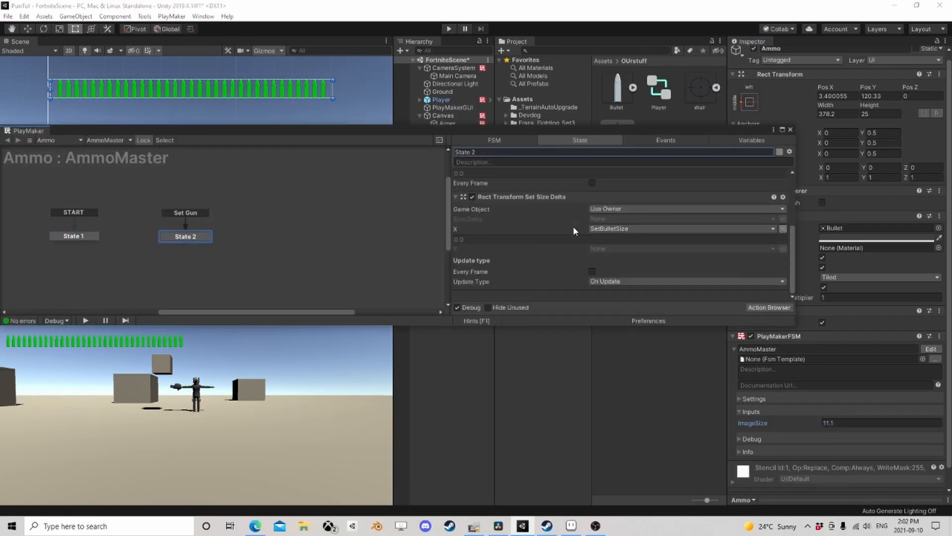
scroll(632, 258, up, 3)
scroll(636, 263, down, 3)
click(764, 308)
text(fl)
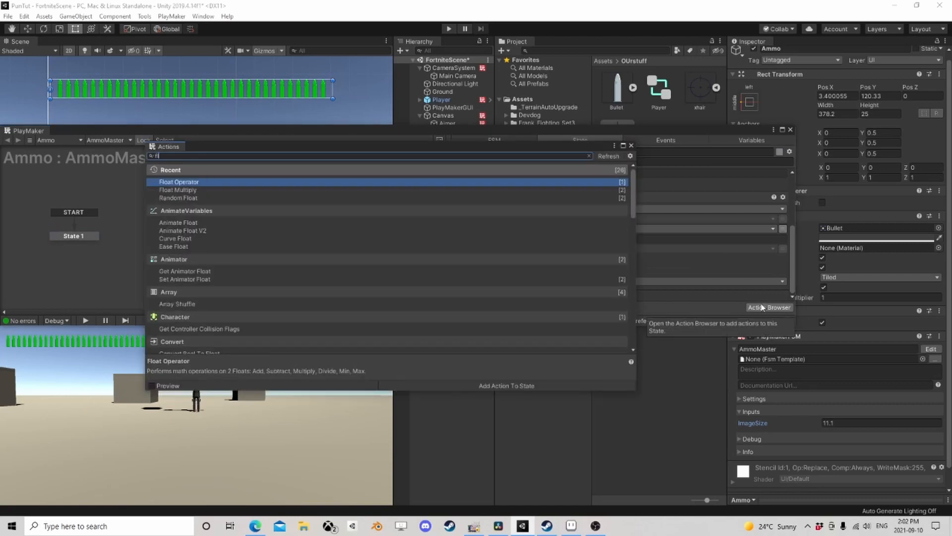
text(oat op)
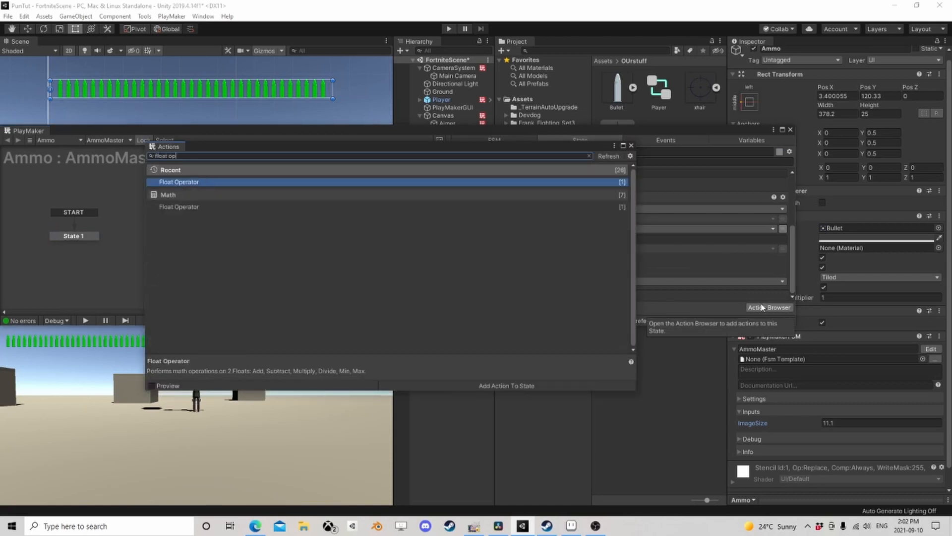
key(BackSpace)
key(BackSpace)
key(BackSpace)
text(add)
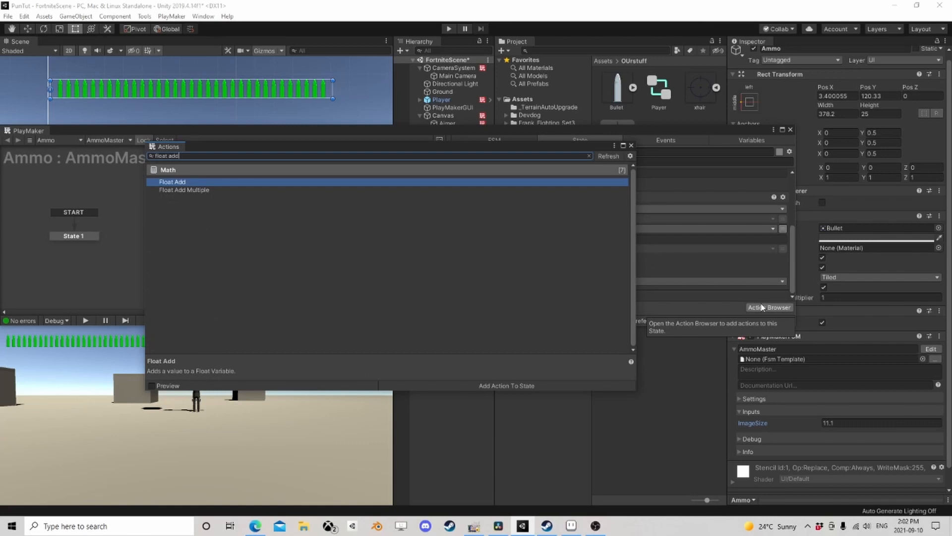
key(Return)
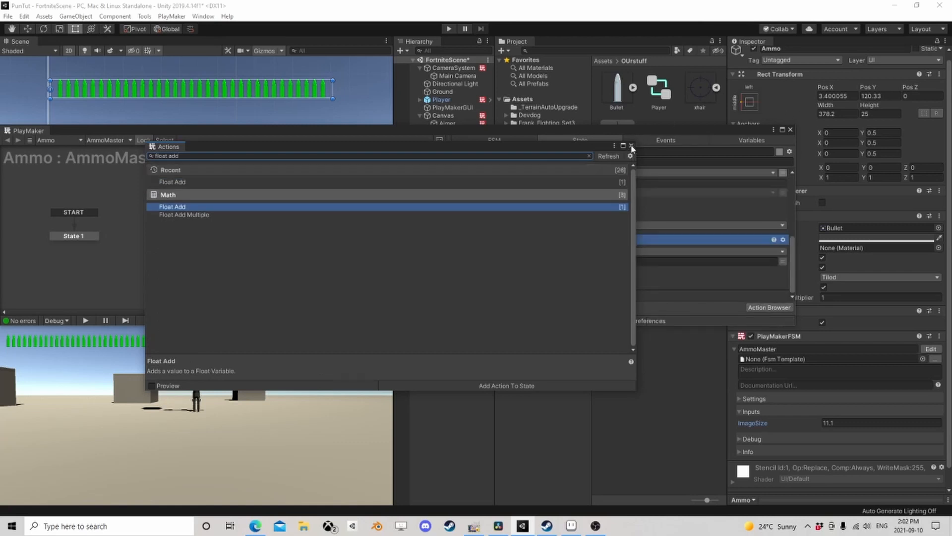
click(631, 146)
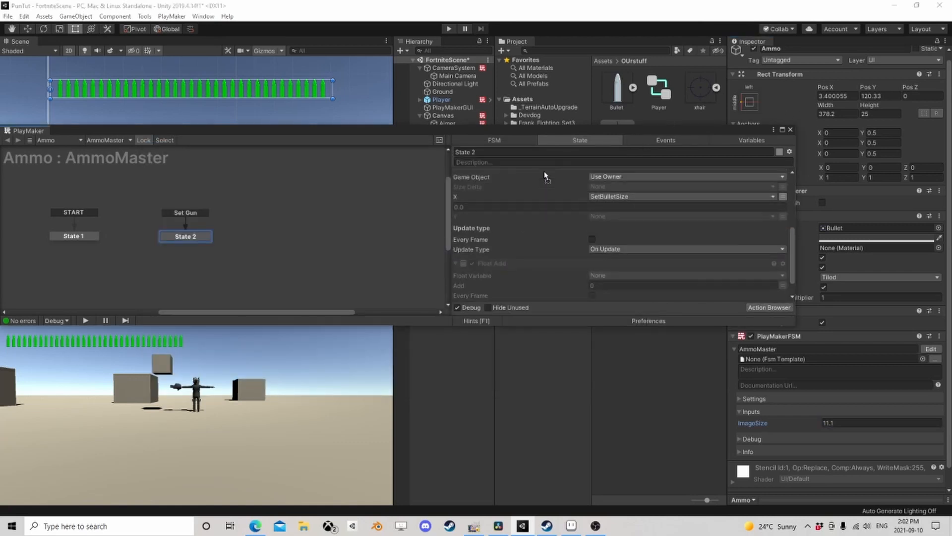
- Move Float Add above Rect Transform Set Size Delta, make it add ImageSize to SetBulletSize, and close the PlayMaker editor
drag(544, 171, 530, 233)
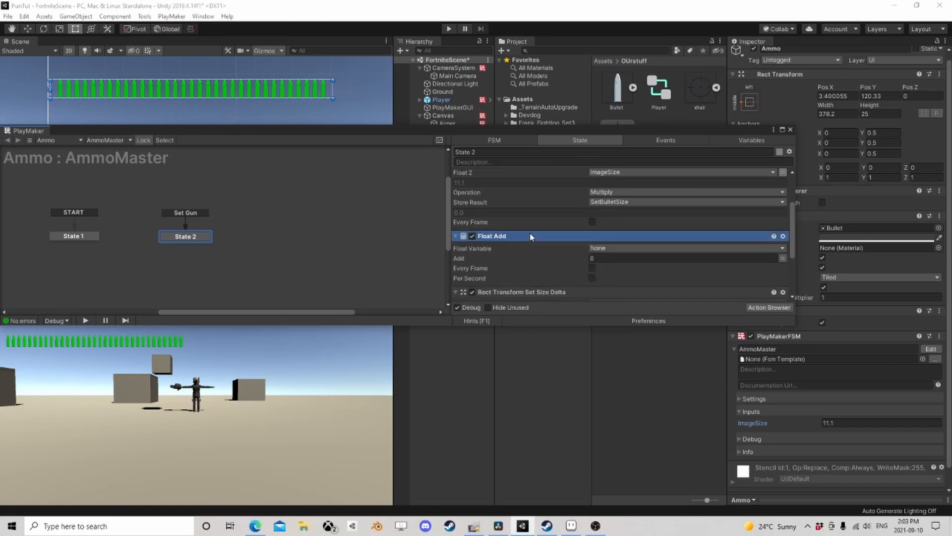
click(605, 248)
click(645, 278)
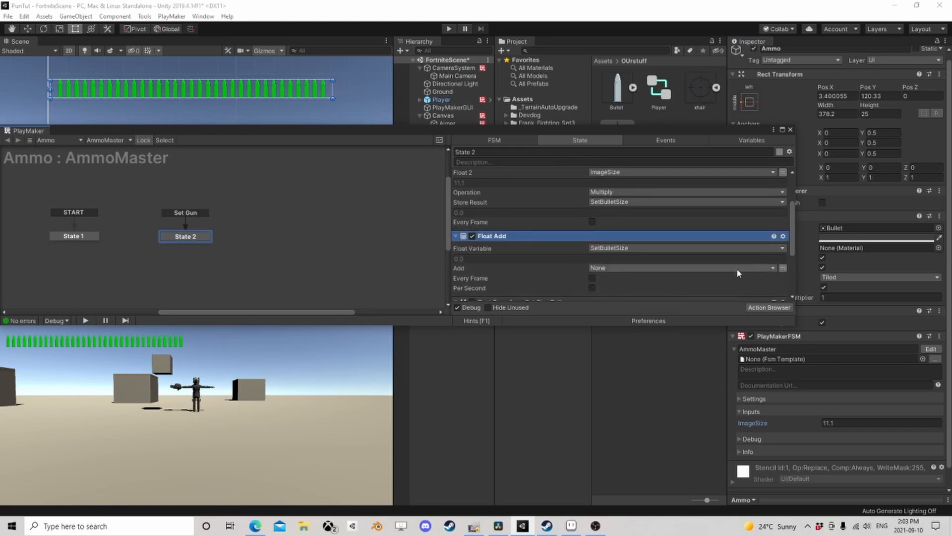
click(737, 269)
click(623, 291)
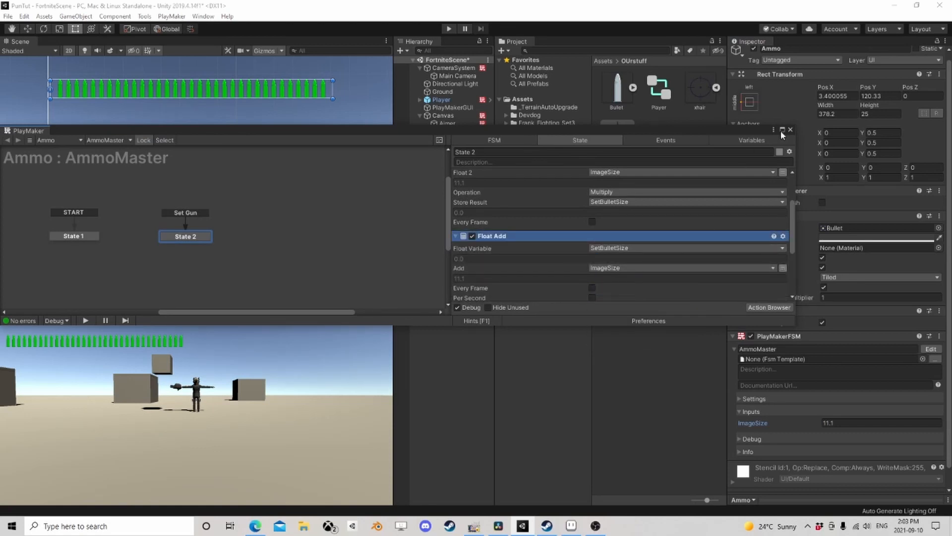
click(791, 130)
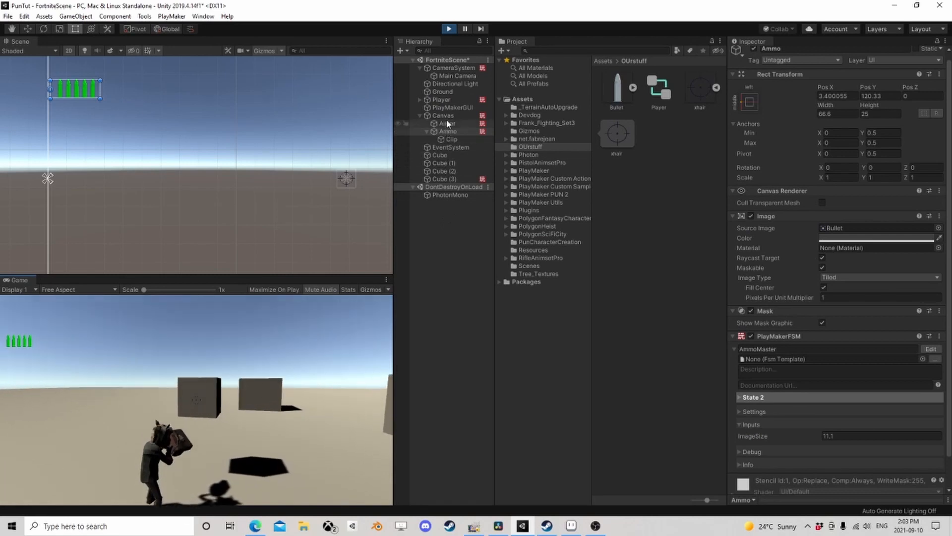
- Test the ammo bar during play by setting the Canvas FSM's input 1 to 0, 1, 2, 3, 6 and 30, and stop play
click(443, 116)
scroll(870, 399, down, 5)
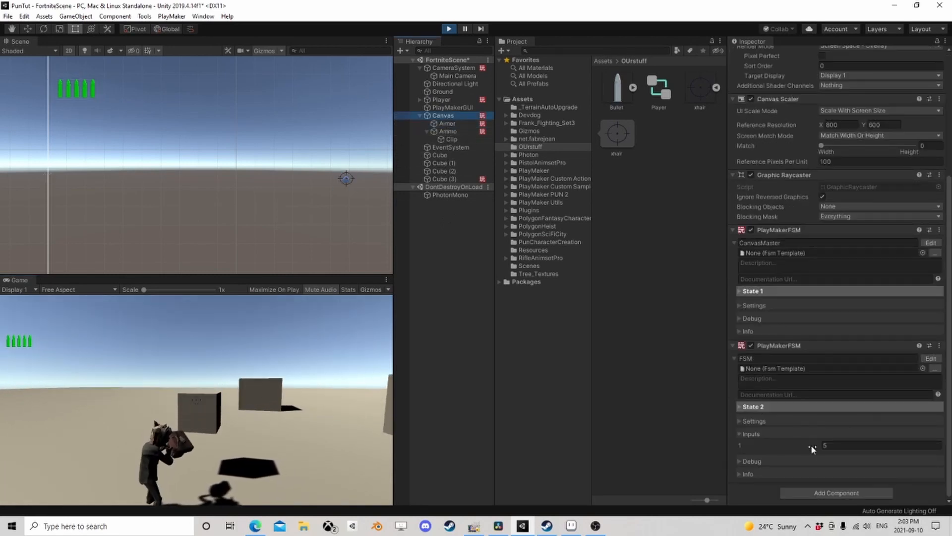
drag(811, 444, 806, 445)
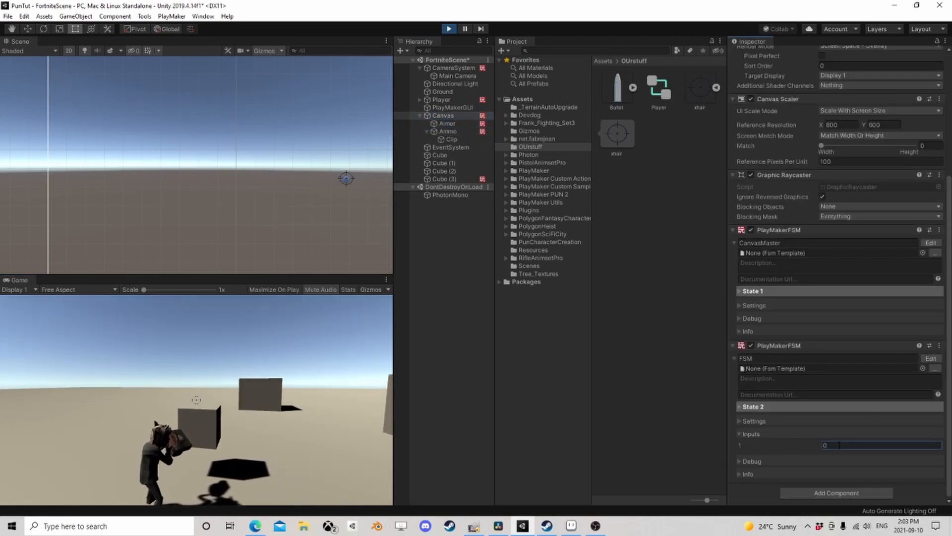
text(1)
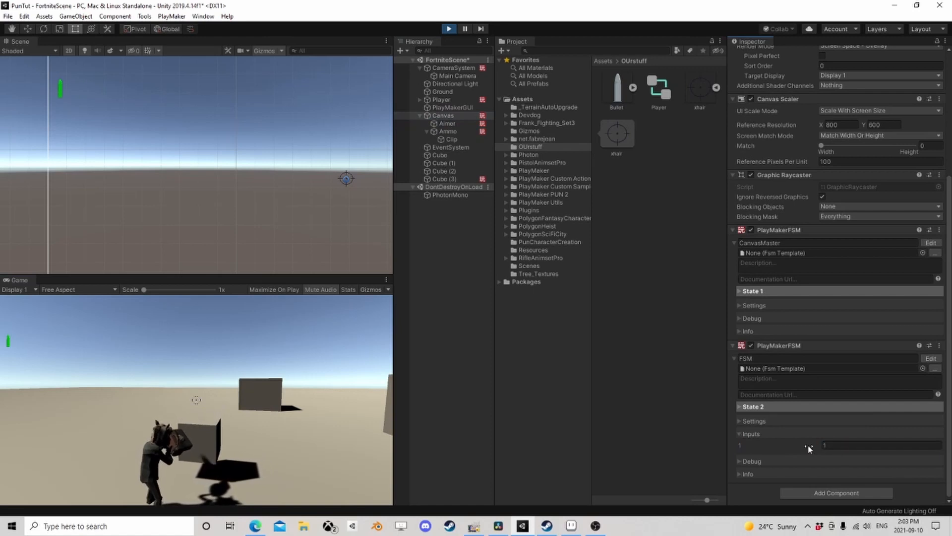
click(811, 445)
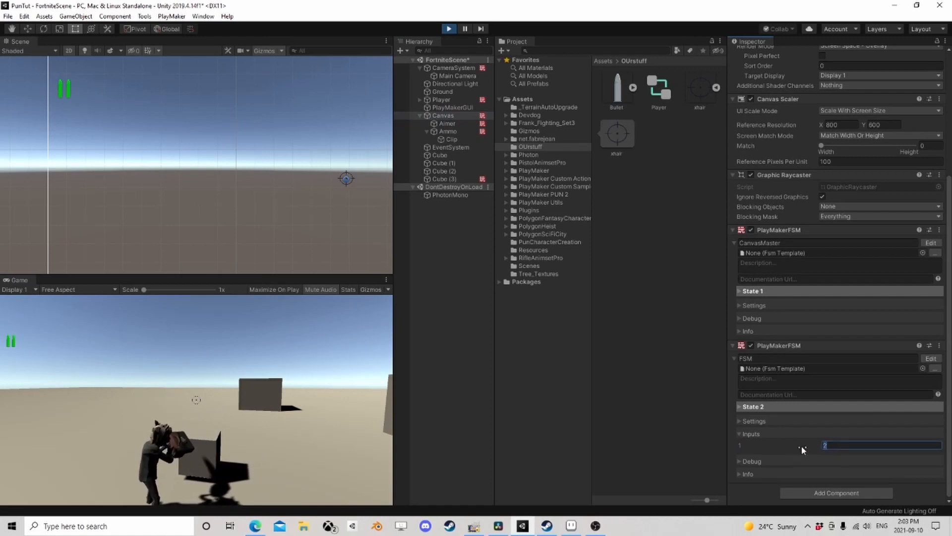
text(3)
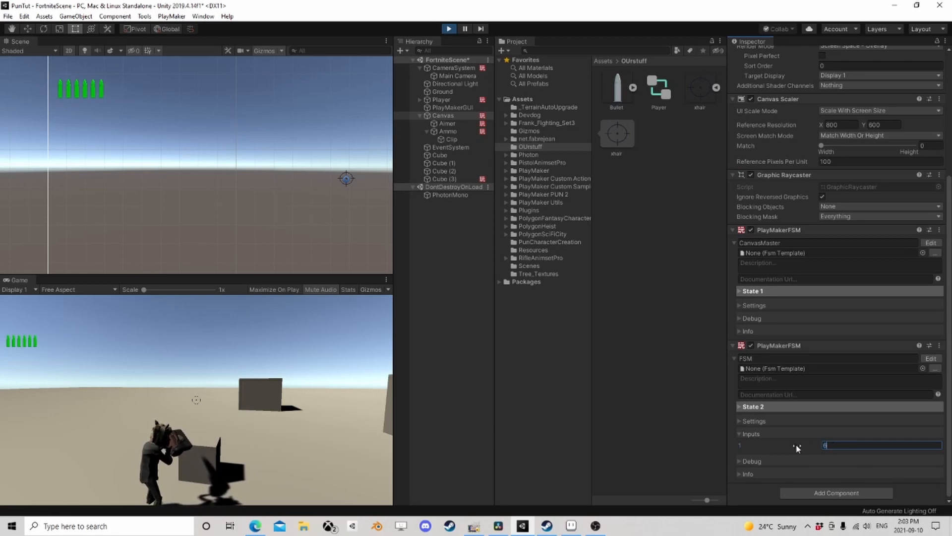
text(30)
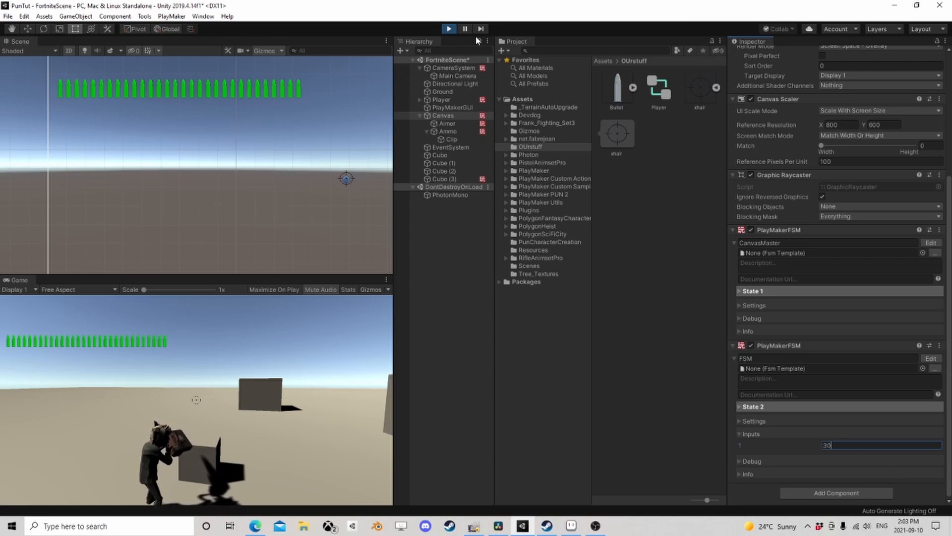
click(449, 28)
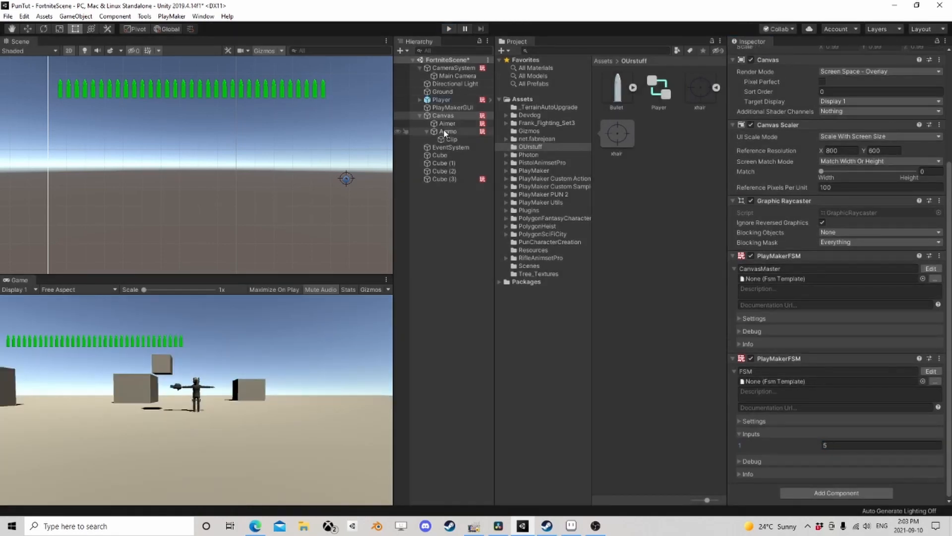
- Compare the Rect Transform and Image settings of the Ammo object and its Clip child
click(439, 138)
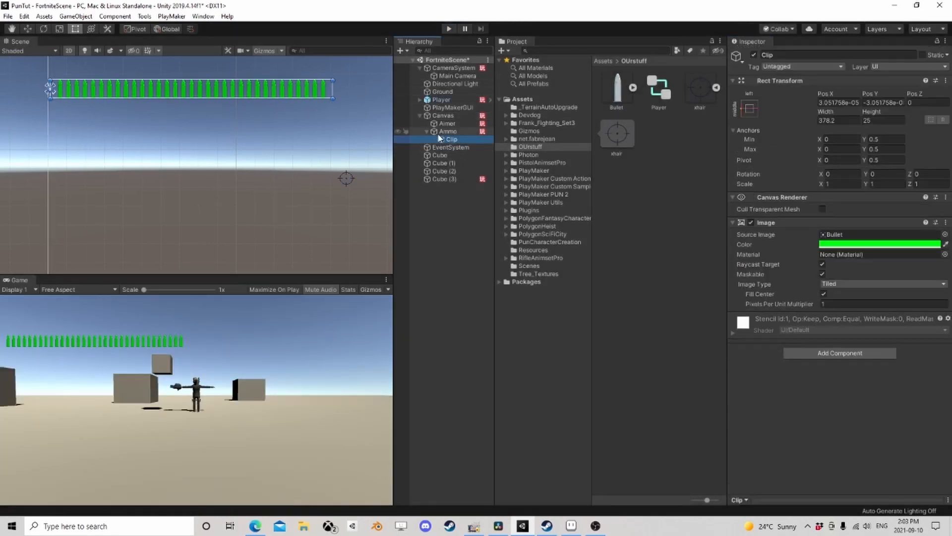
click(442, 132)
scroll(854, 403, down, 1)
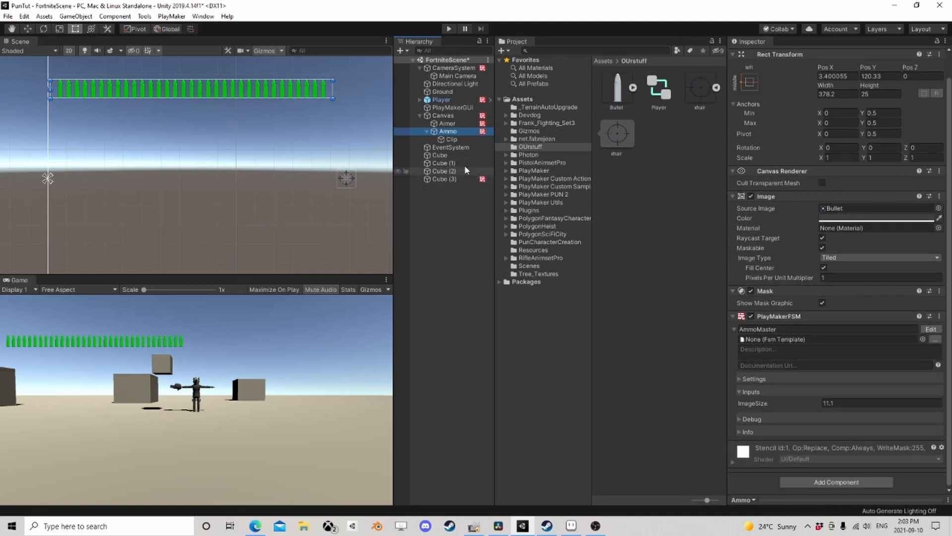
click(449, 140)
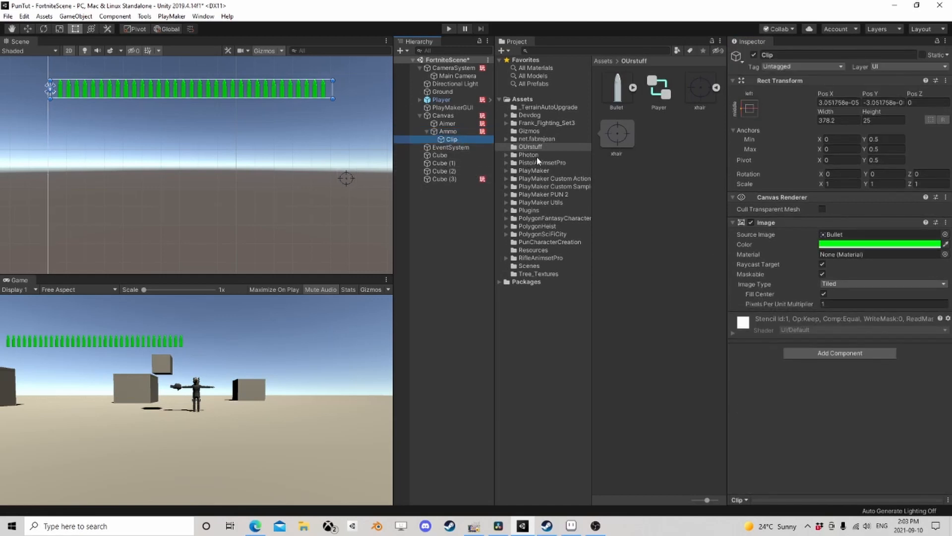
click(446, 132)
click(453, 140)
click(448, 131)
click(450, 139)
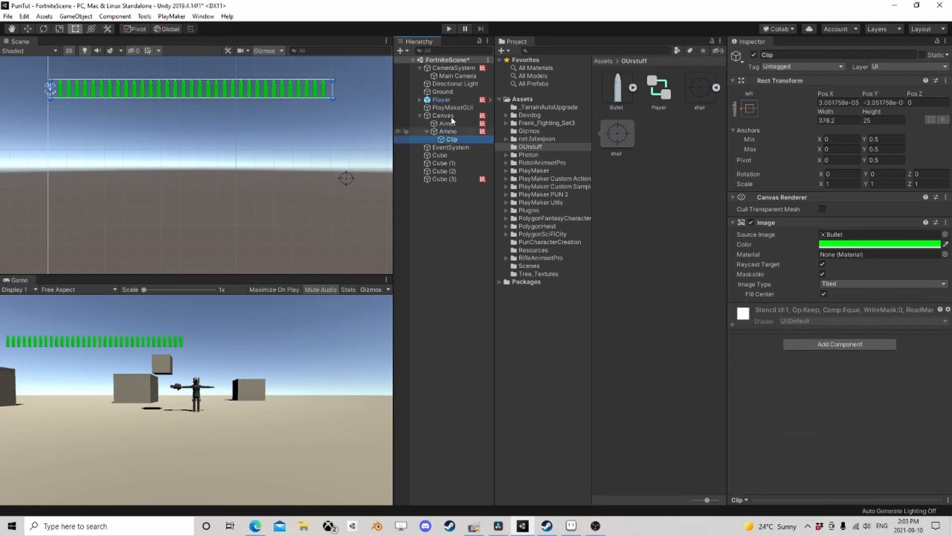
- Start play and test the ammo bar with the Canvas FSM's input 1 set to 12
click(448, 29)
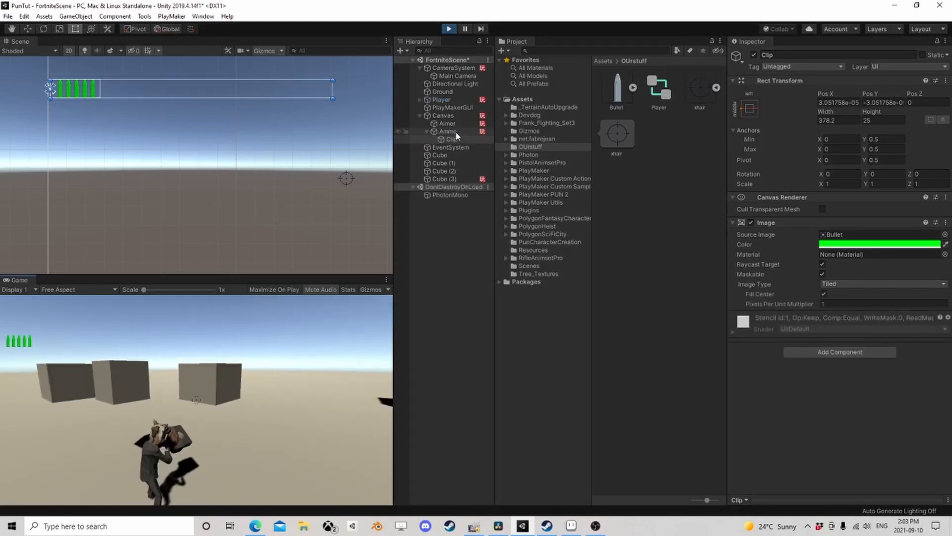
click(455, 131)
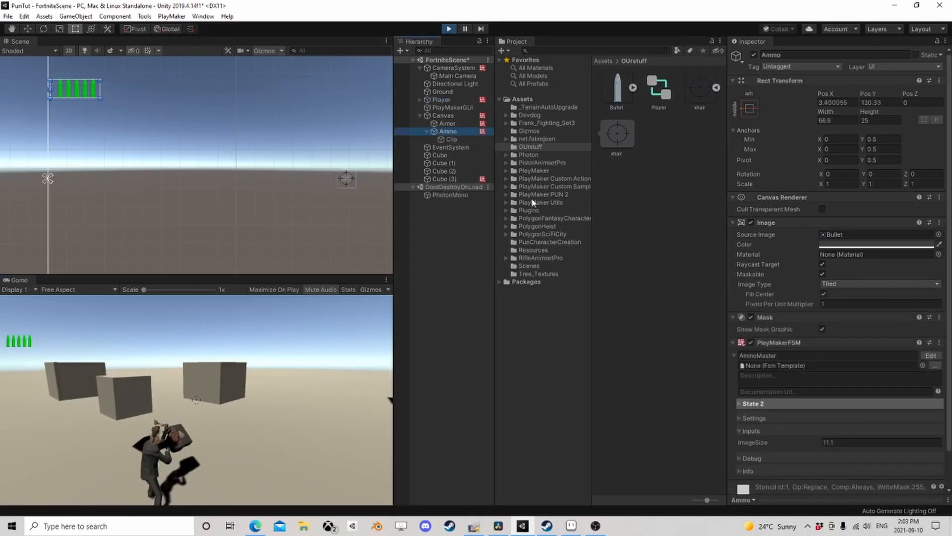
click(443, 115)
scroll(790, 352, down, 4)
click(852, 444)
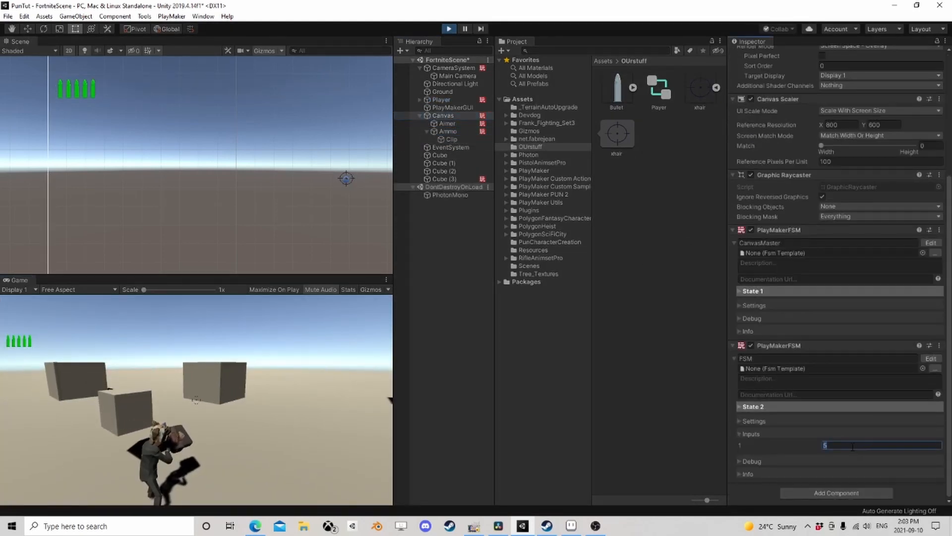
text(12)
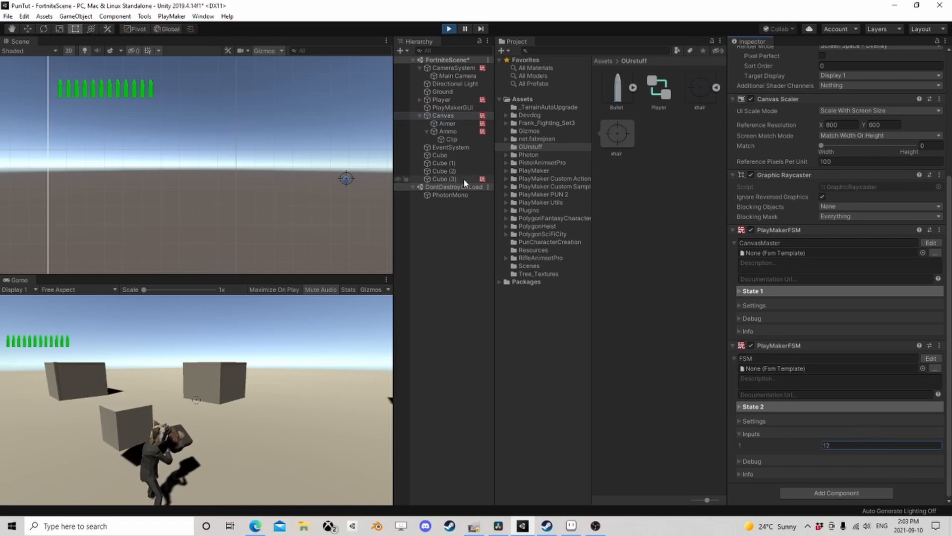
- Try narrowing the Clip image by hand over the Ammo bar during play, undo the resizing, and stop play
click(456, 140)
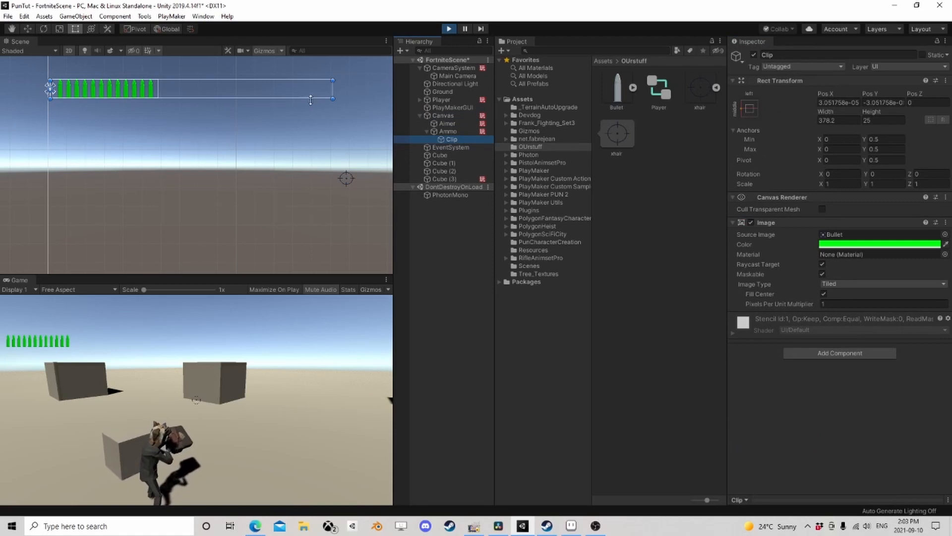
drag(333, 99, 123, 99)
key(ctrl+z)
key(ctrl+z)
key(ctrl+z)
key(ctrl+z)
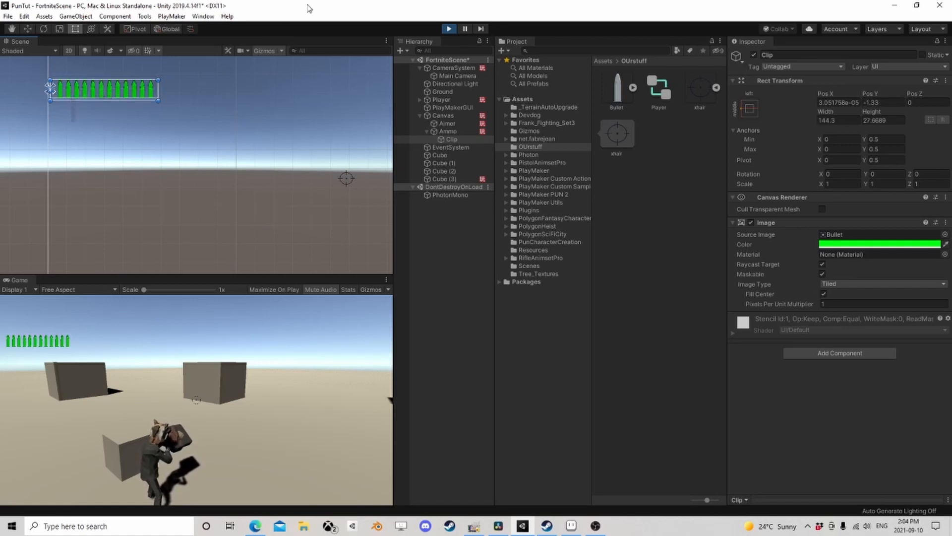
click(450, 29)
click(450, 139)
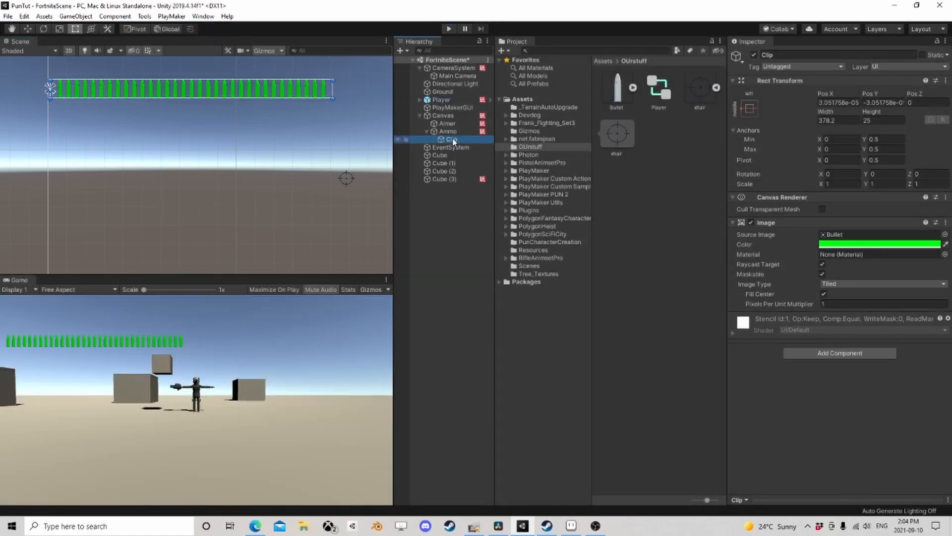
click(447, 131)
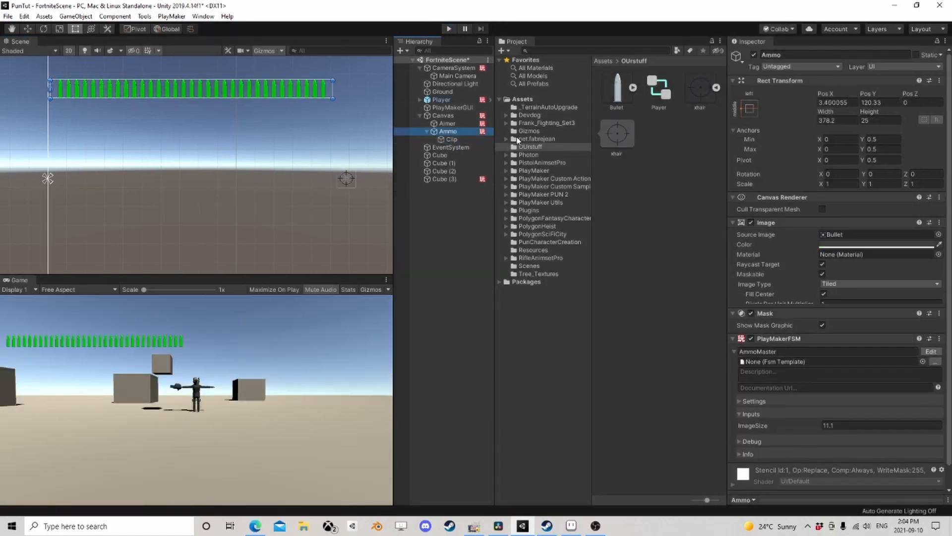
click(443, 115)
scroll(865, 358, down, 5)
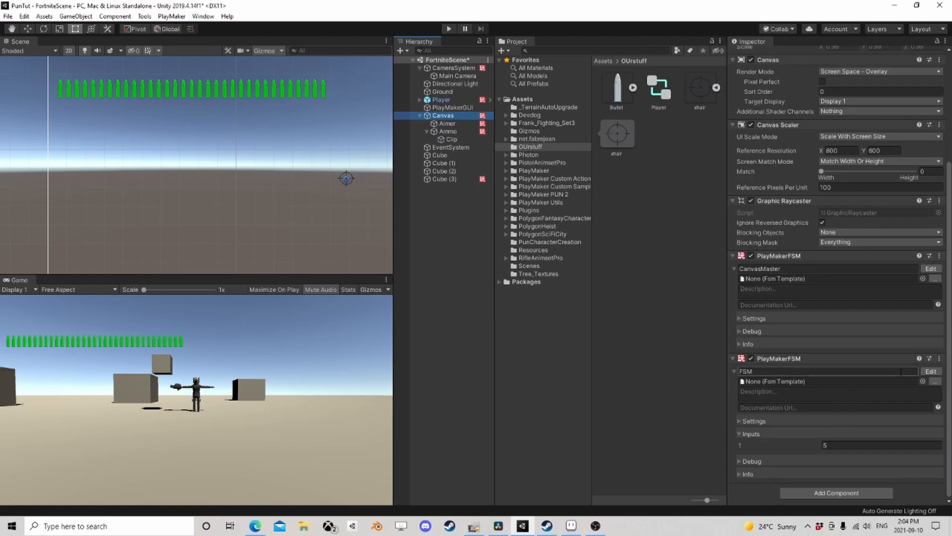
- Open Ammo's AmmoMaster FSM for editing and add a third state beside State 2
click(448, 132)
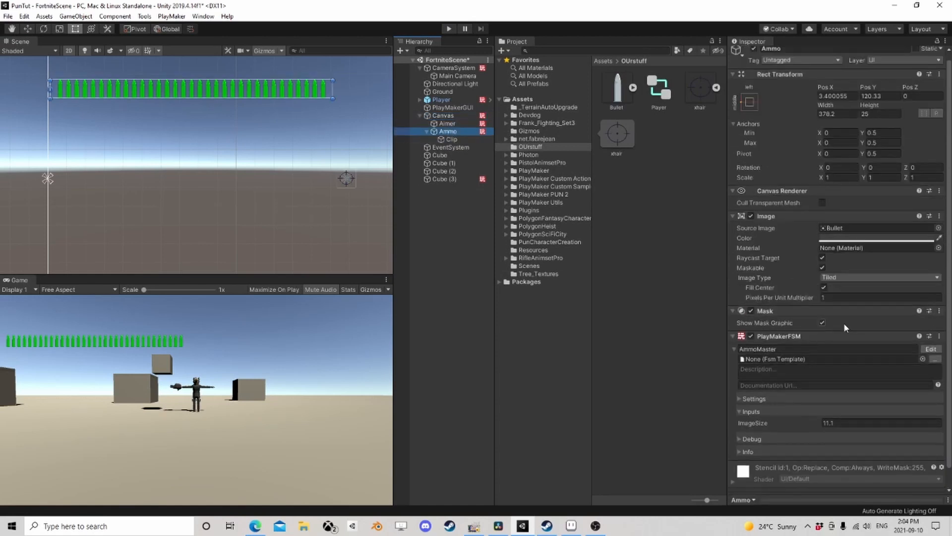
click(931, 349)
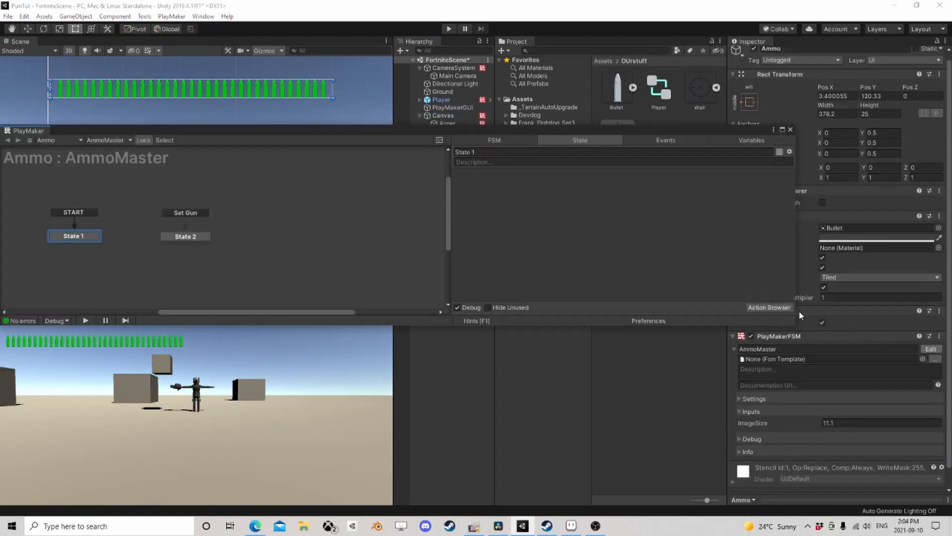
right_click(253, 239)
click(262, 240)
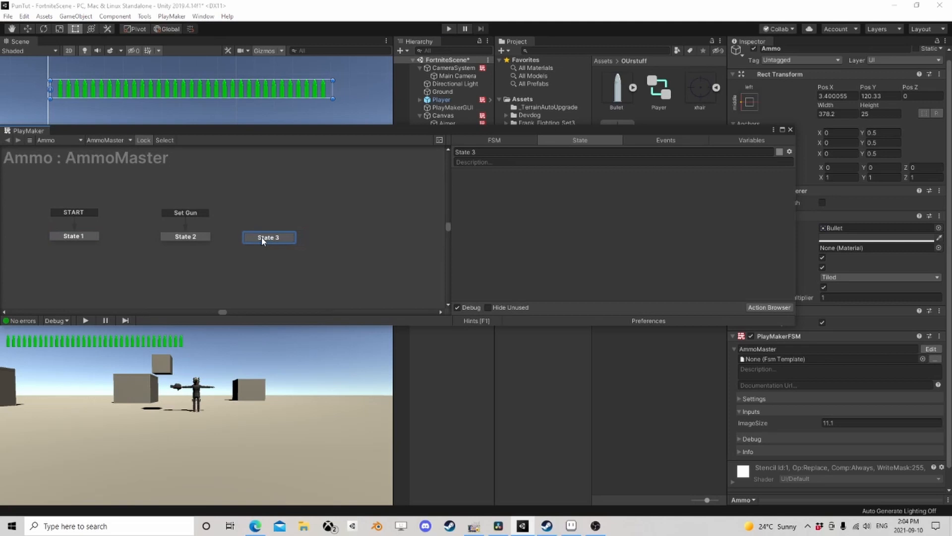
- Create a Set Clip event and add it as a global transition to State 3
click(660, 141)
click(590, 297)
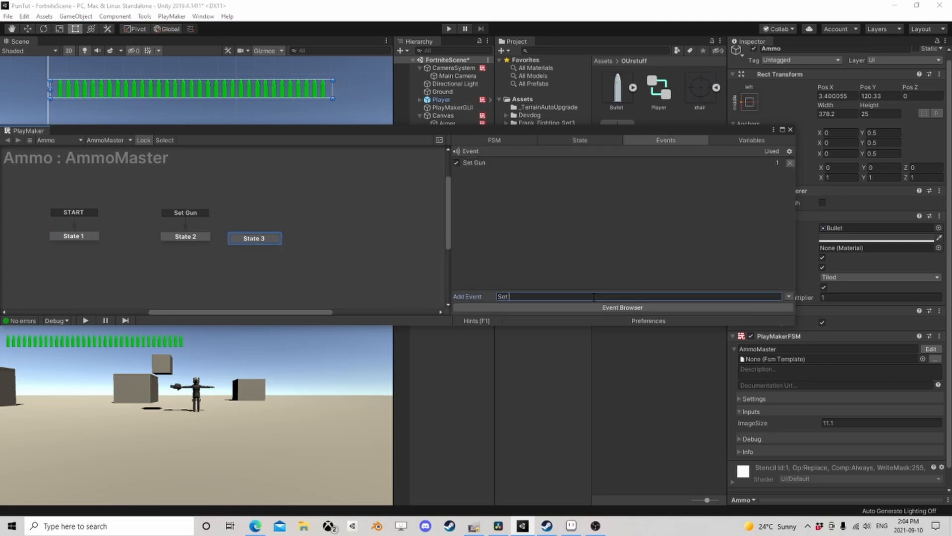
text(Set Clip)
key(Return)
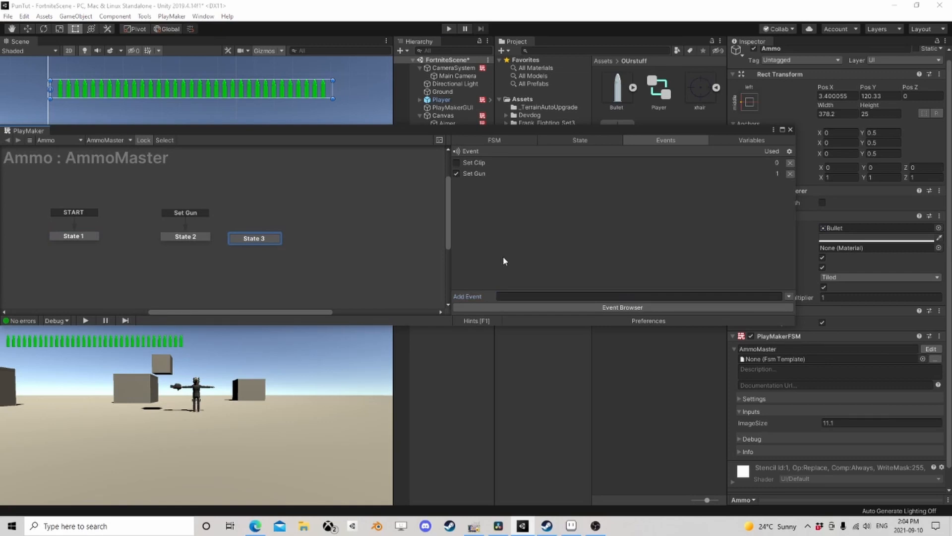
right_click(262, 238)
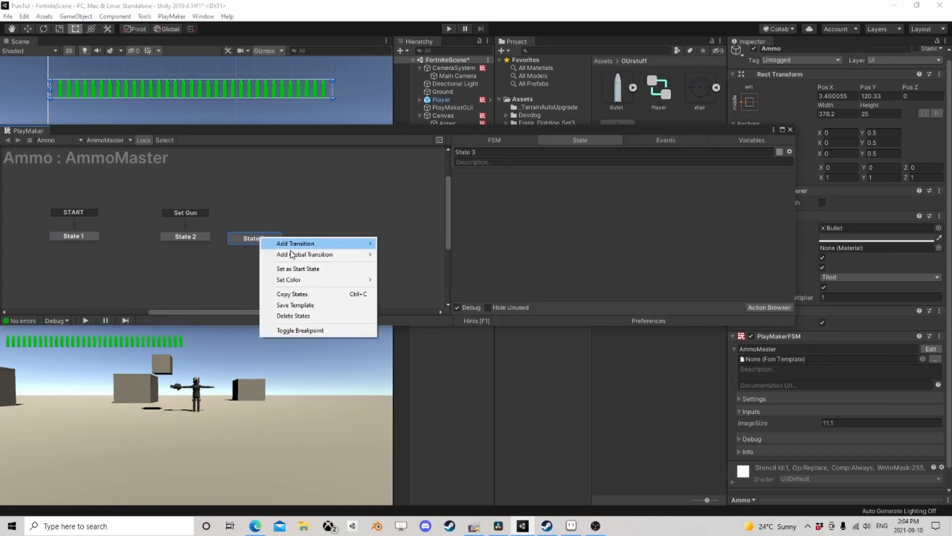
mouse_move(298, 256)
click(403, 265)
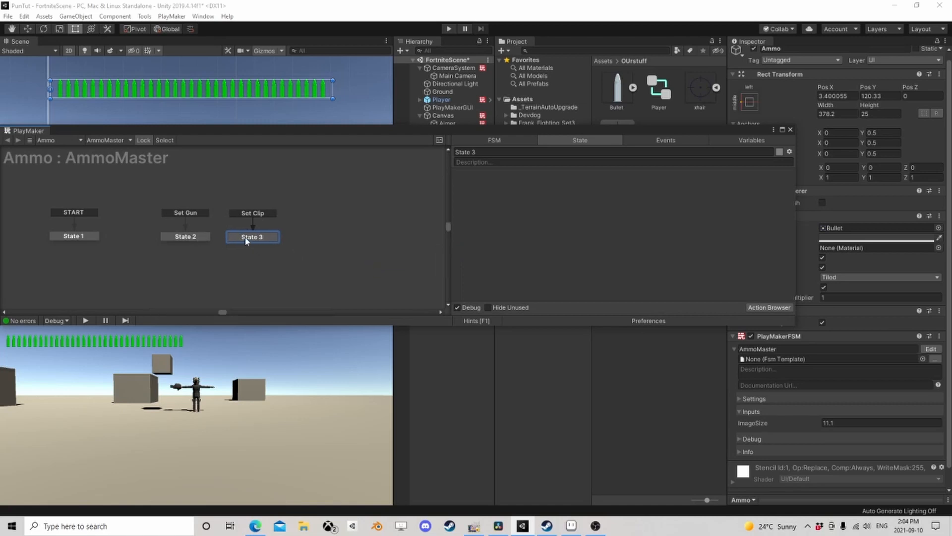
- Copy the Get Event Int Data action from State 2 into State 3
click(195, 236)
click(514, 175)
right_click(514, 175)
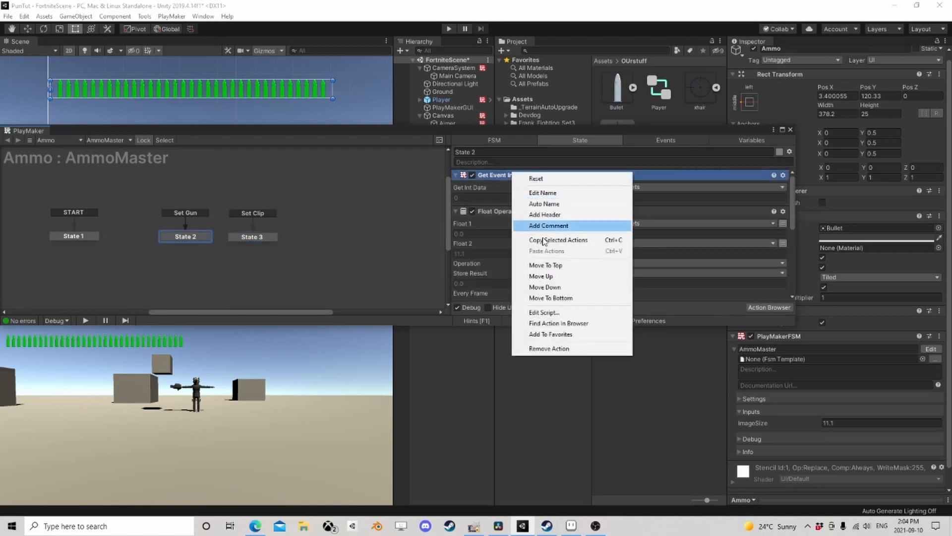
click(551, 245)
click(269, 237)
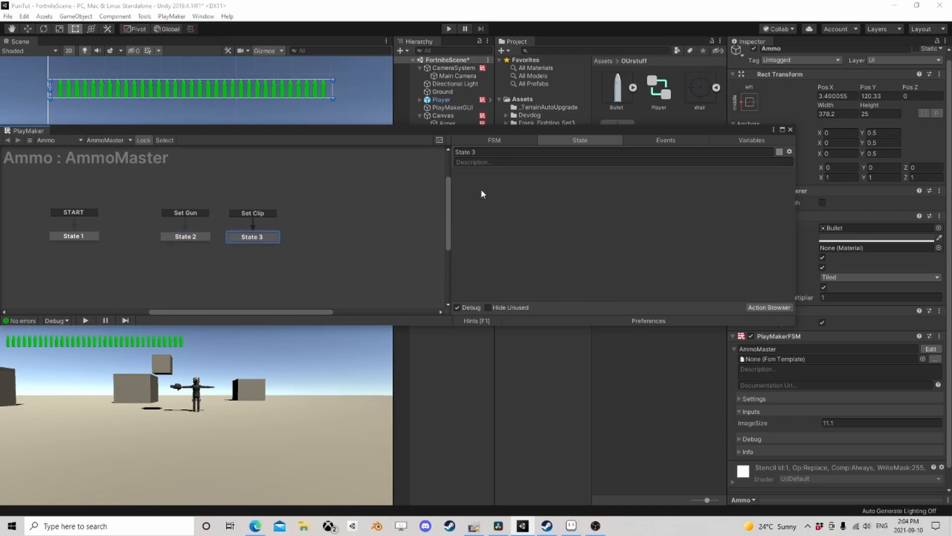
right_click(501, 187)
click(546, 285)
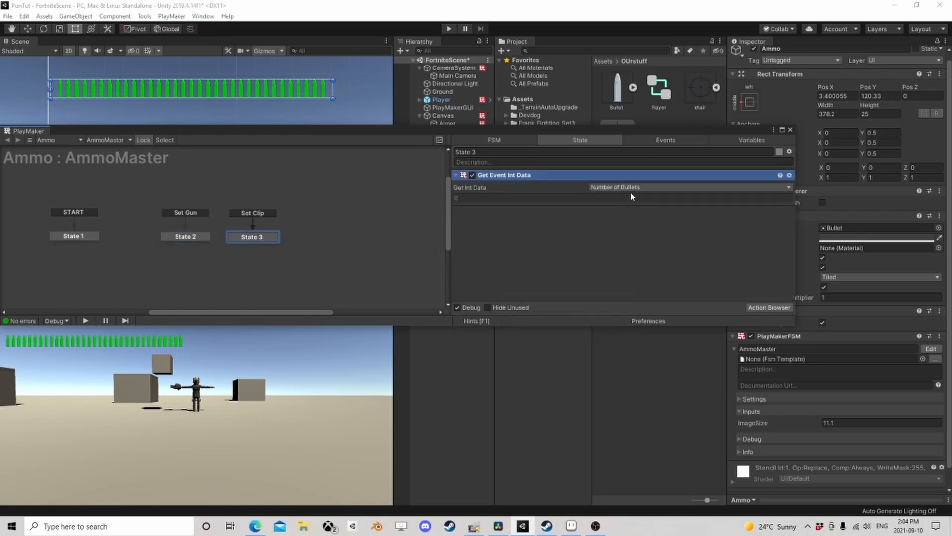
- Store State 3's Get Event Int Data value in a new variable named CurrentClip
click(634, 189)
click(633, 231)
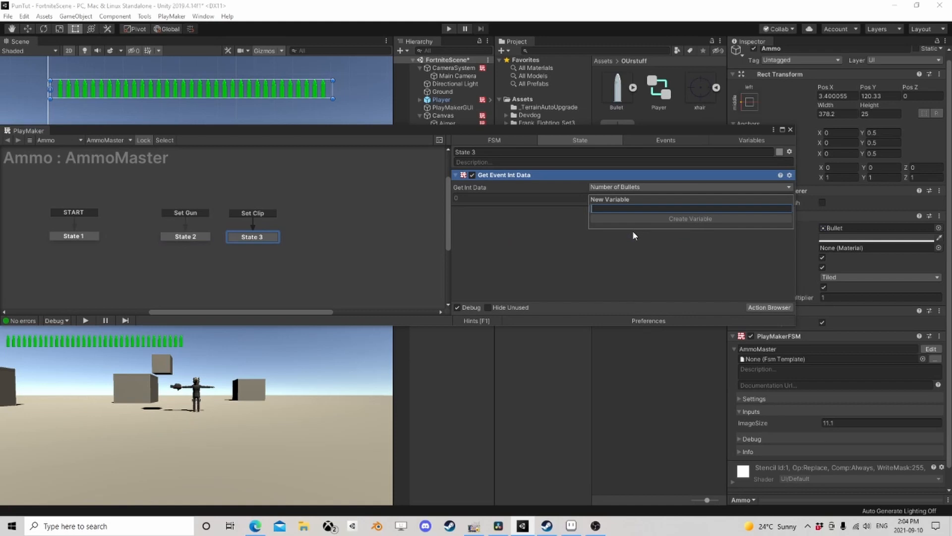
text(CurrentClip)
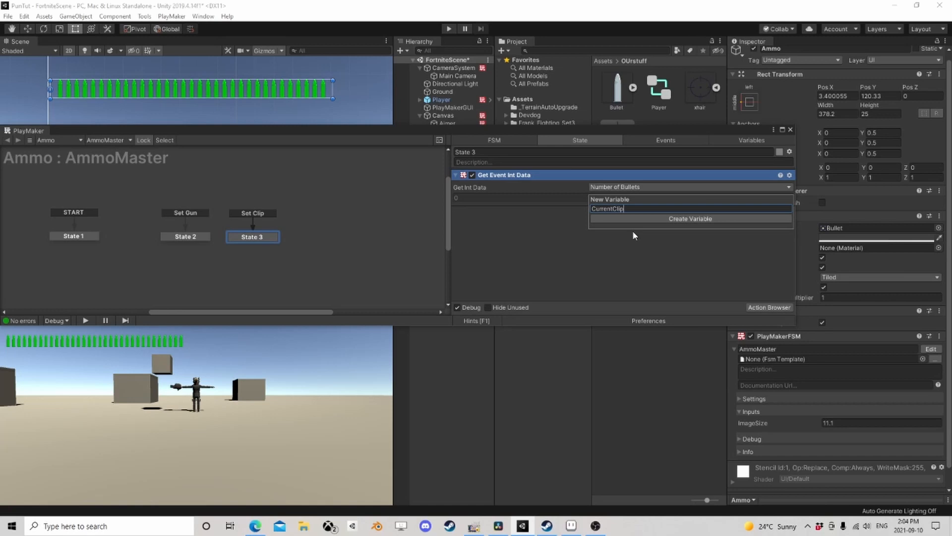
key(Return)
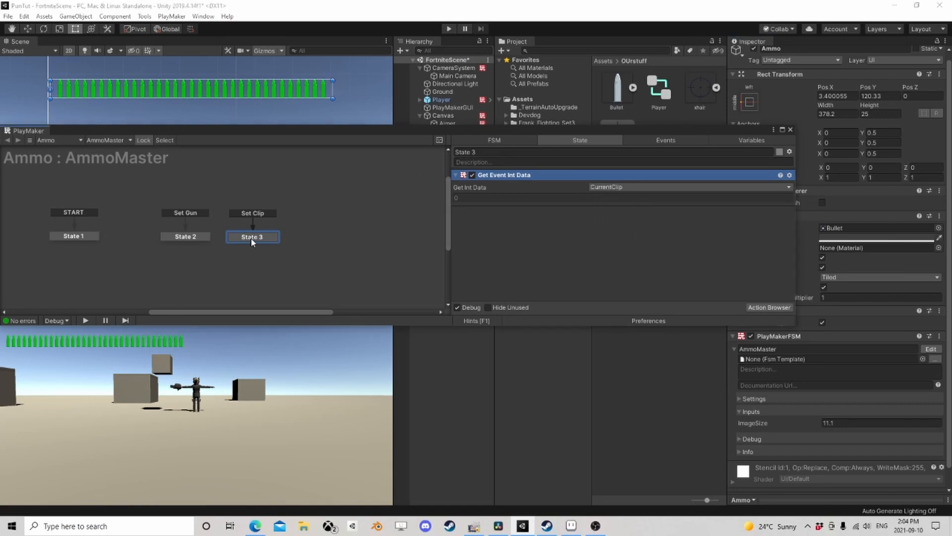
- Copy the Float Operator, Float Add and Rect Transform Set Size Delta actions from State 2 into State 3
click(191, 238)
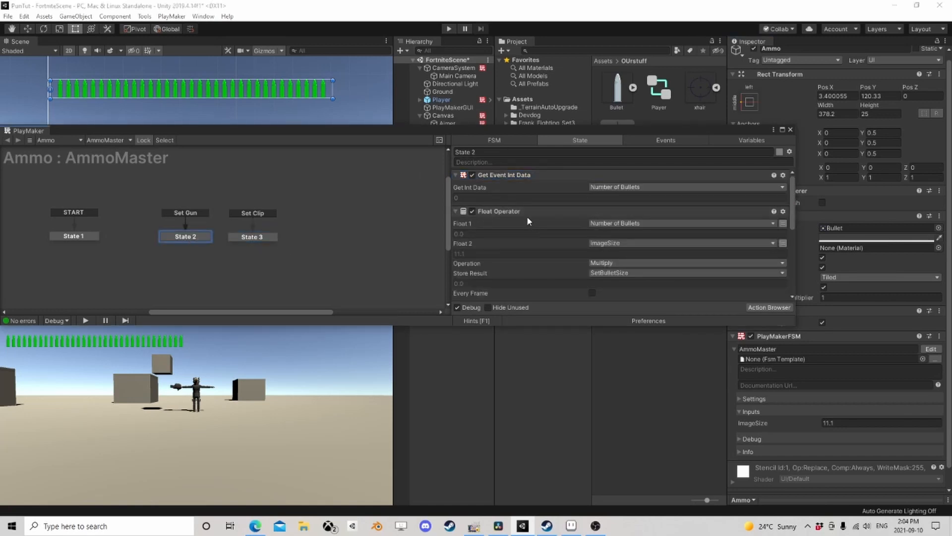
click(525, 211)
scroll(536, 224, down, 3)
scroll(538, 231, down, 2)
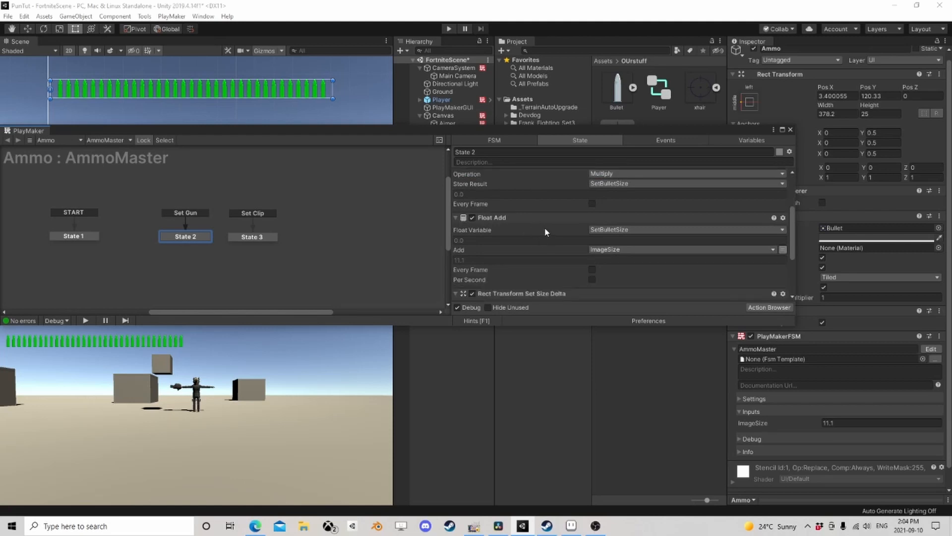
scroll(543, 235, down, 2)
shift+click(526, 263)
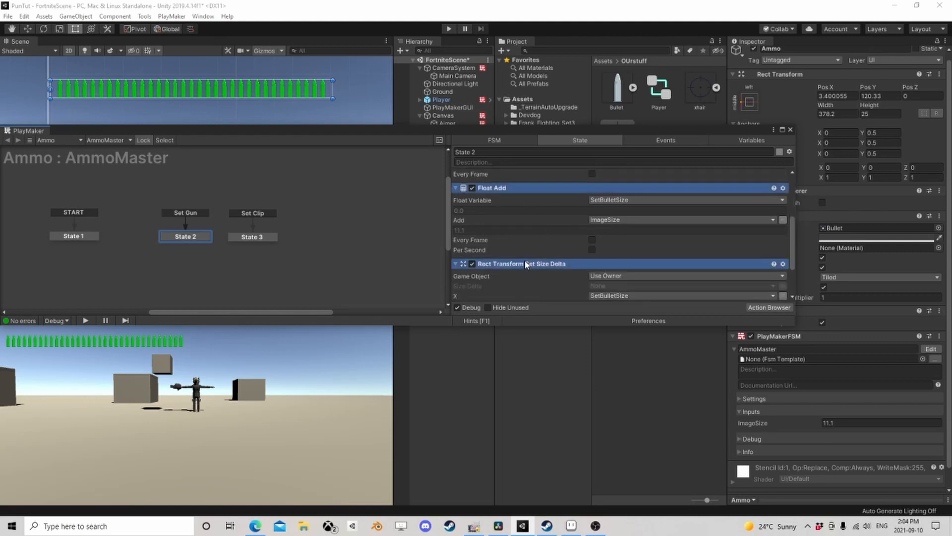
scroll(528, 248, up, 4)
right_click(504, 247)
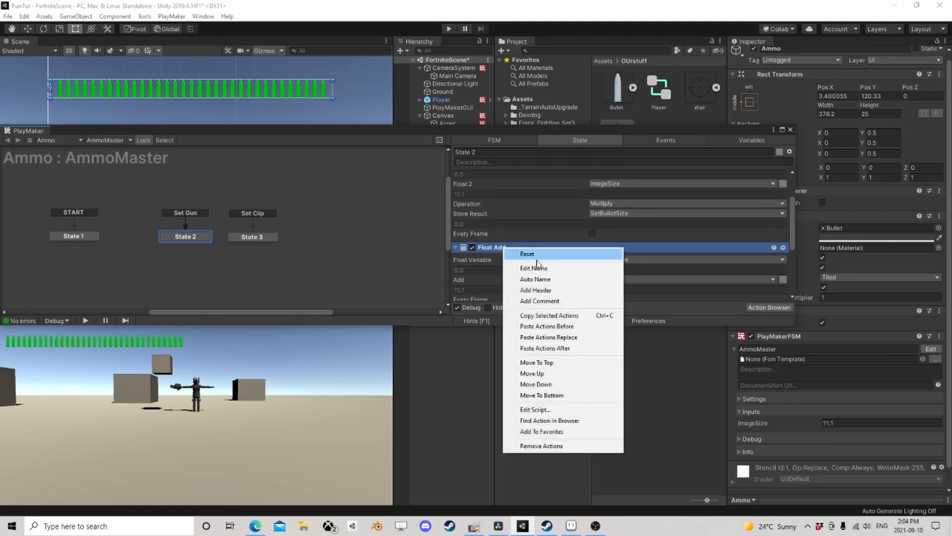
click(540, 315)
click(256, 240)
right_click(491, 235)
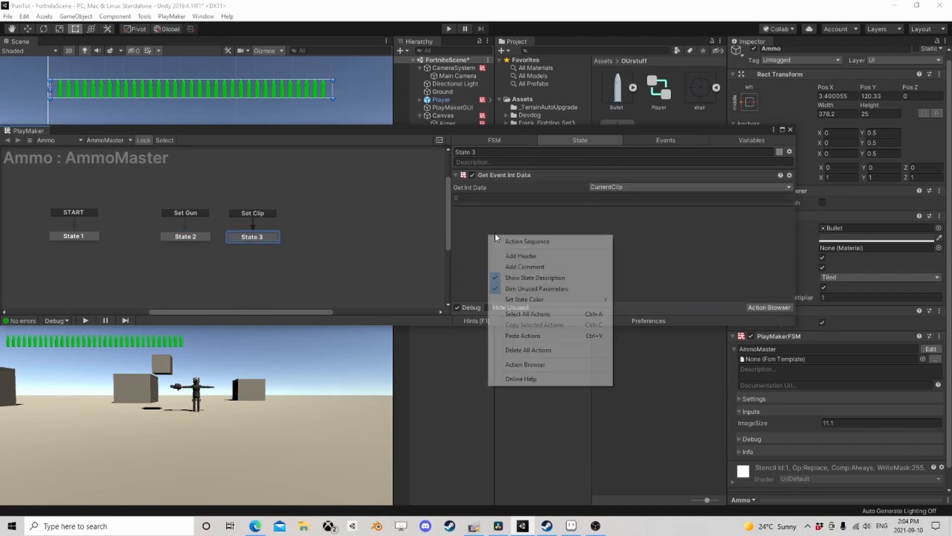
click(522, 336)
- Make State 3's Rect Transform Set Size Delta action target the specified game object Clip
scroll(527, 251, down, 5)
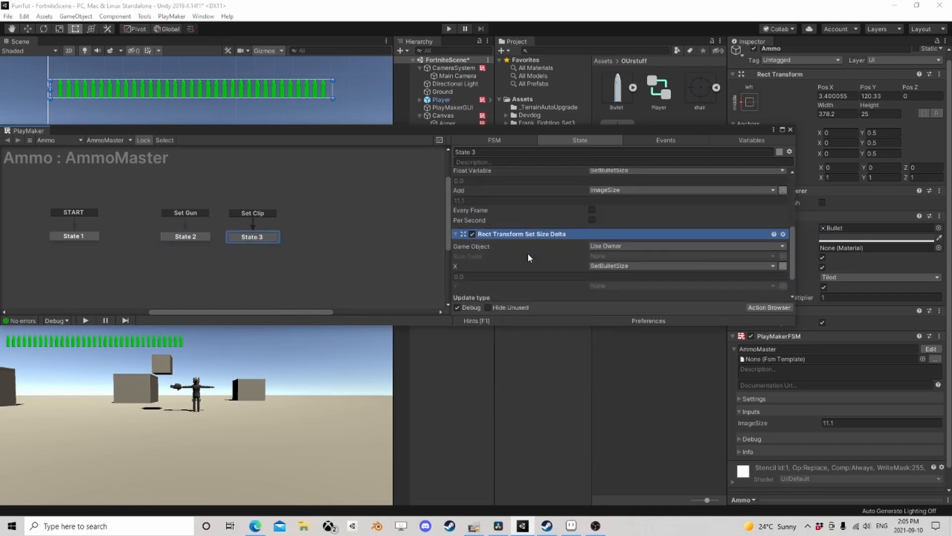
click(622, 247)
click(626, 267)
drag(460, 133, 610, 303)
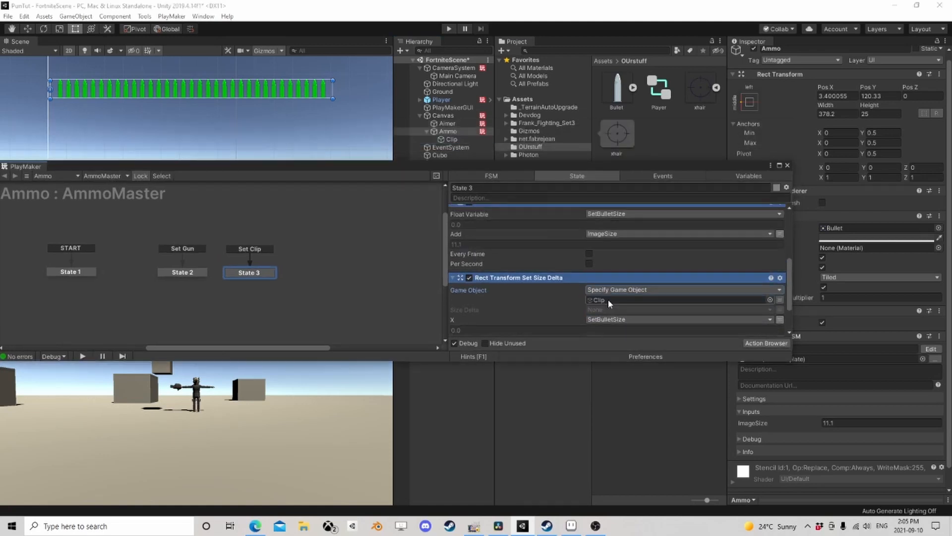
- Open the Player's Shoot FSM for editing and move State 2 farther from State 1
click(787, 165)
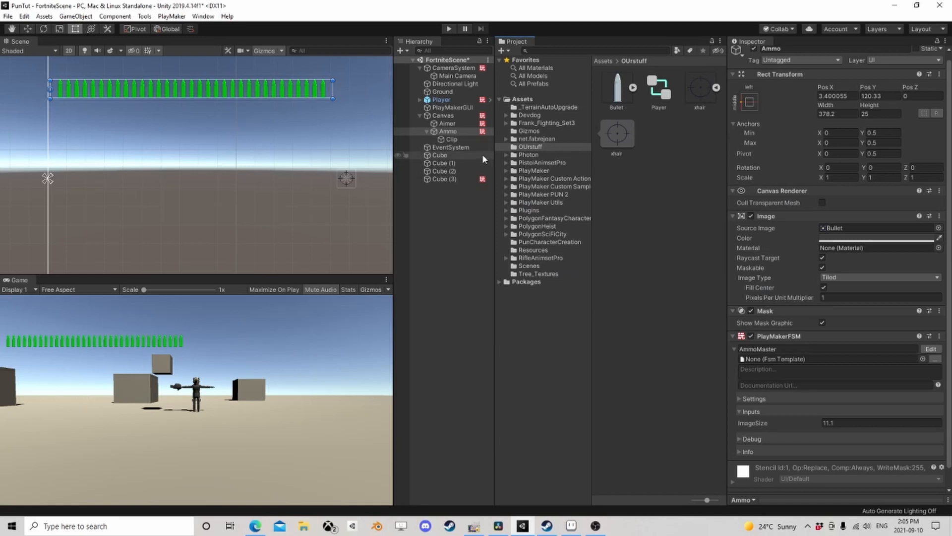
click(427, 132)
click(441, 100)
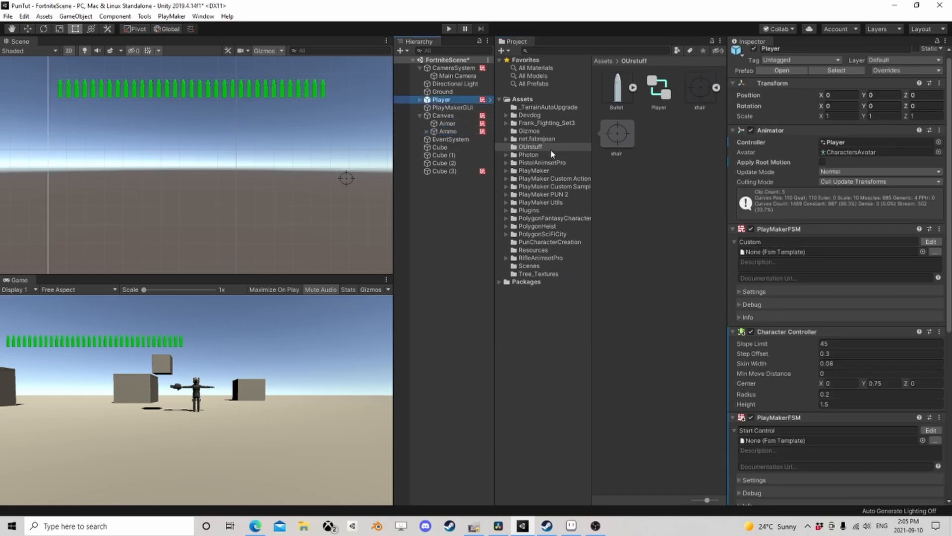
scroll(843, 298, down, 5)
click(931, 361)
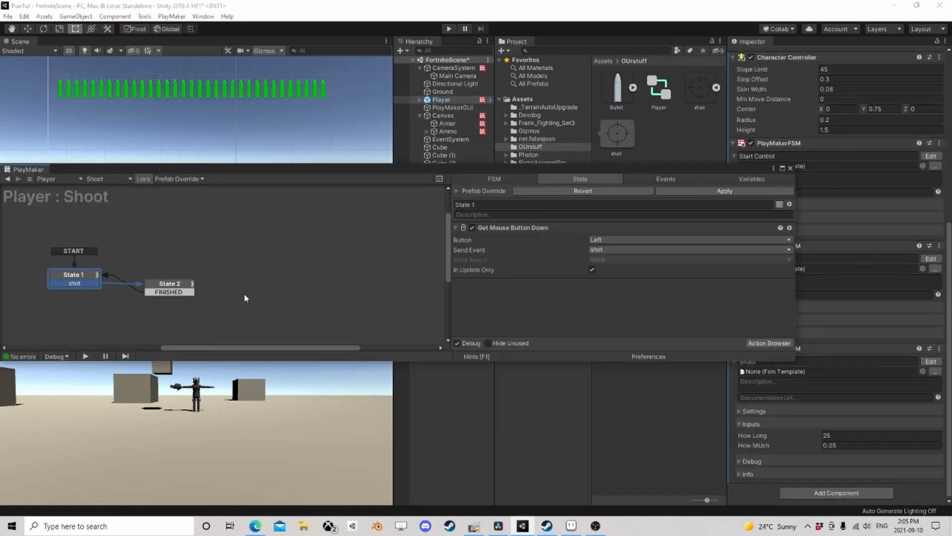
drag(545, 169, 597, 108)
drag(224, 224, 256, 216)
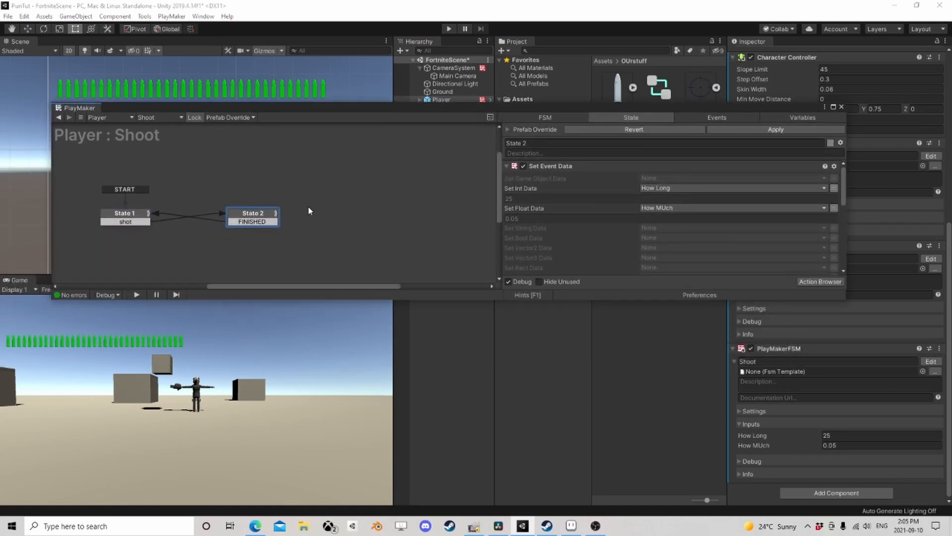
- Review the Canvas FSM's event-sending actions and the actions of State 3 in Ammo's AmmoMaster FSM
drag(611, 106, 562, 228)
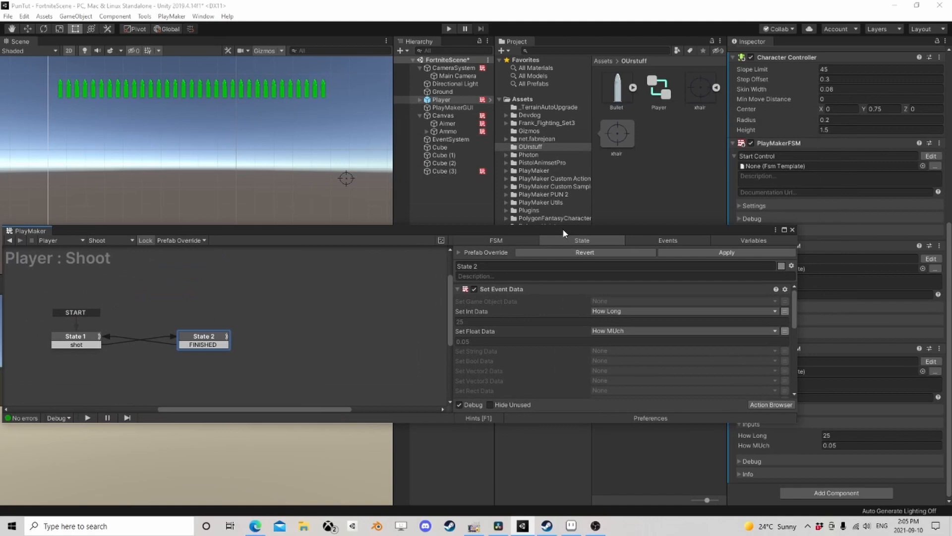
click(453, 114)
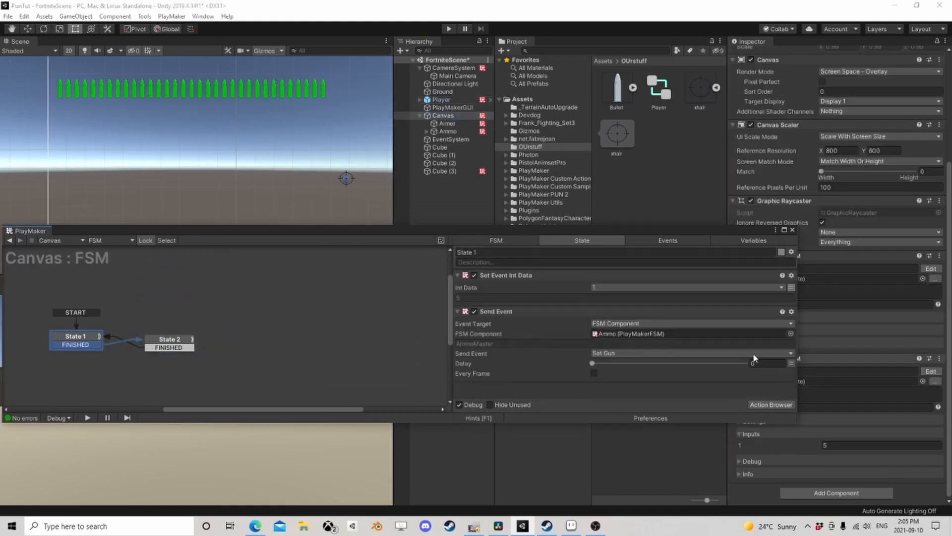
click(448, 131)
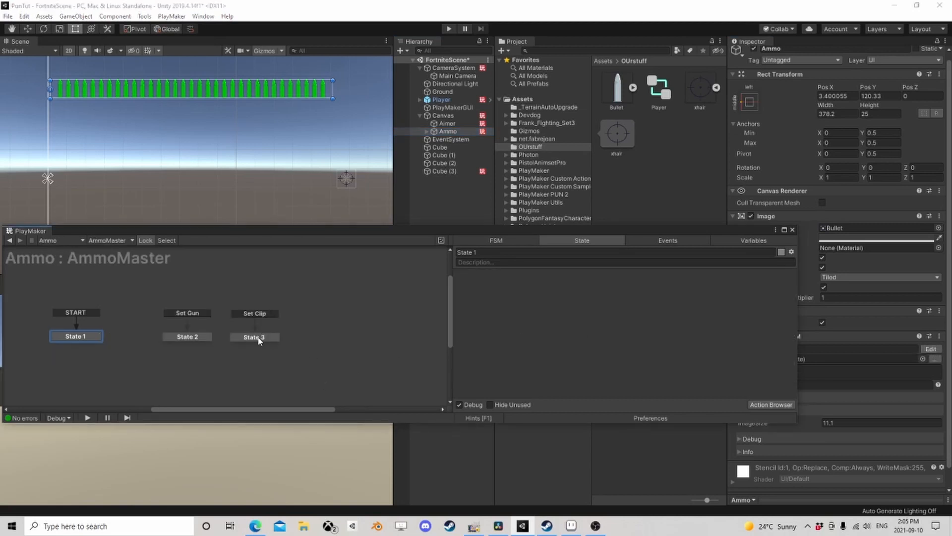
click(258, 338)
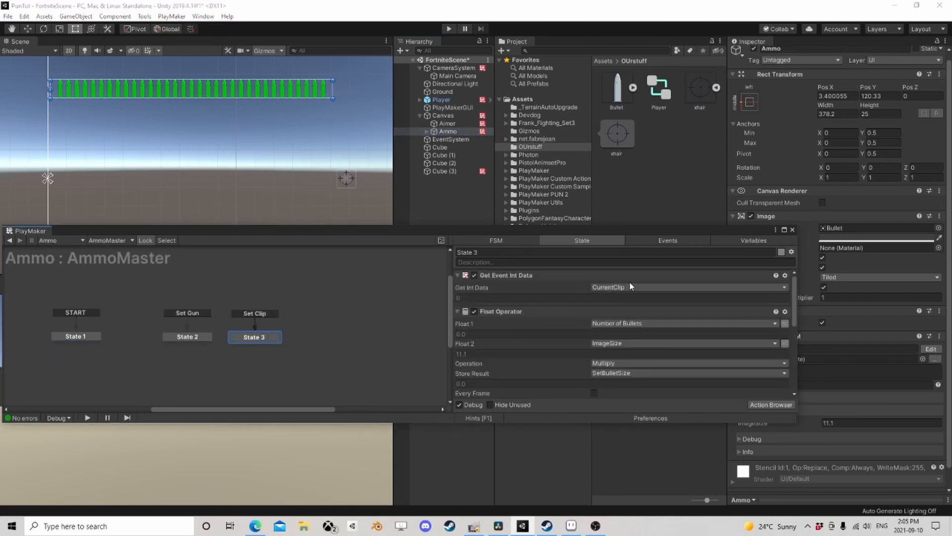
click(792, 230)
- Reopen the Player's Shoot FSM and add State 3 below State 2, linked from State 2's FINISHED transition
click(466, 100)
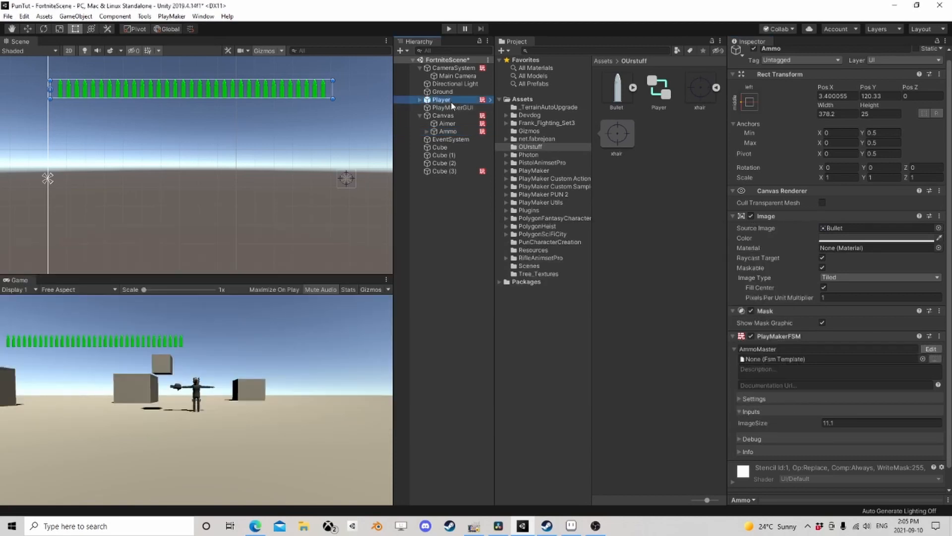
scroll(917, 347, down, 10)
click(930, 361)
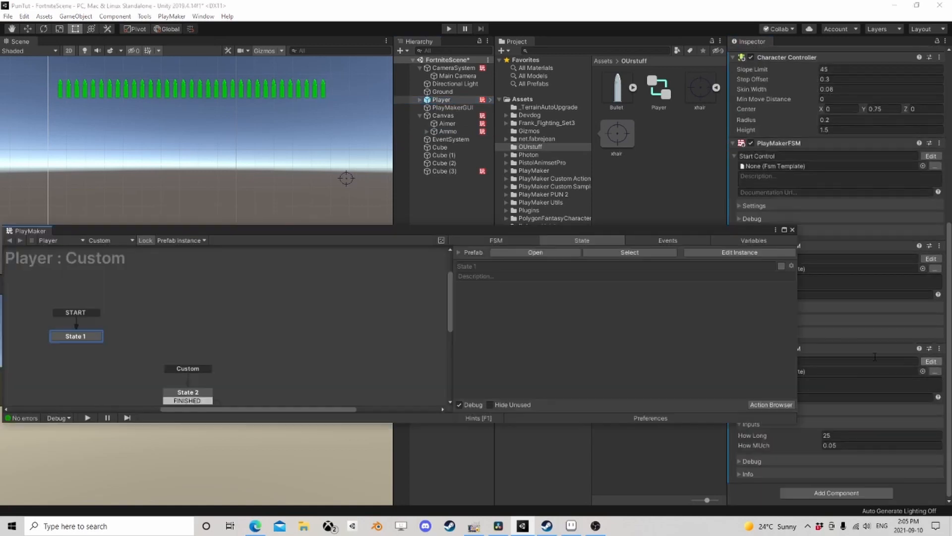
drag(278, 313, 293, 335)
- Rename State 2 of the Shoot FSM as effects
text(effet)
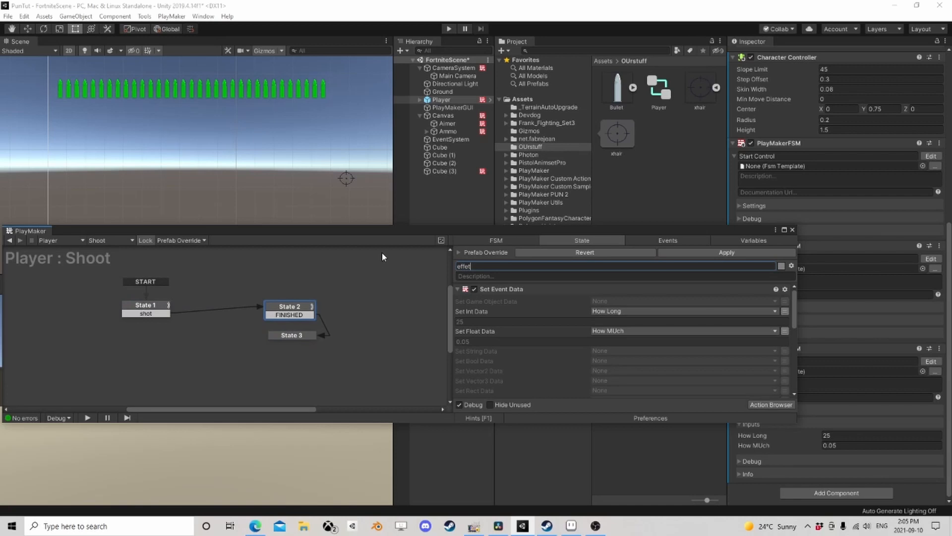
key(BackSpace)
text(cts)
key(Return)
- Add an Int Add action at the end of the effects state
scroll(620, 348, down, 5)
click(770, 405)
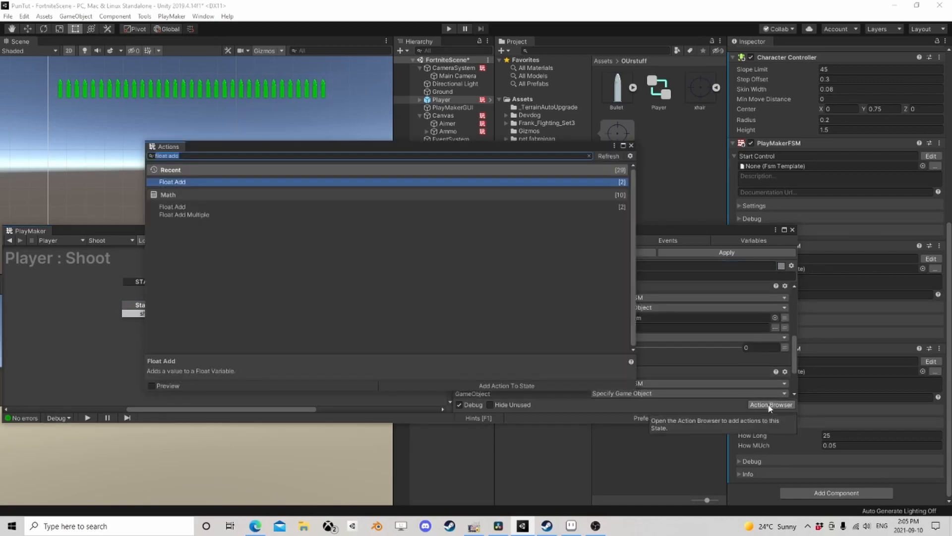
text(int sub)
key(BackSpace)
key(BackSpace)
key(BackSpace)
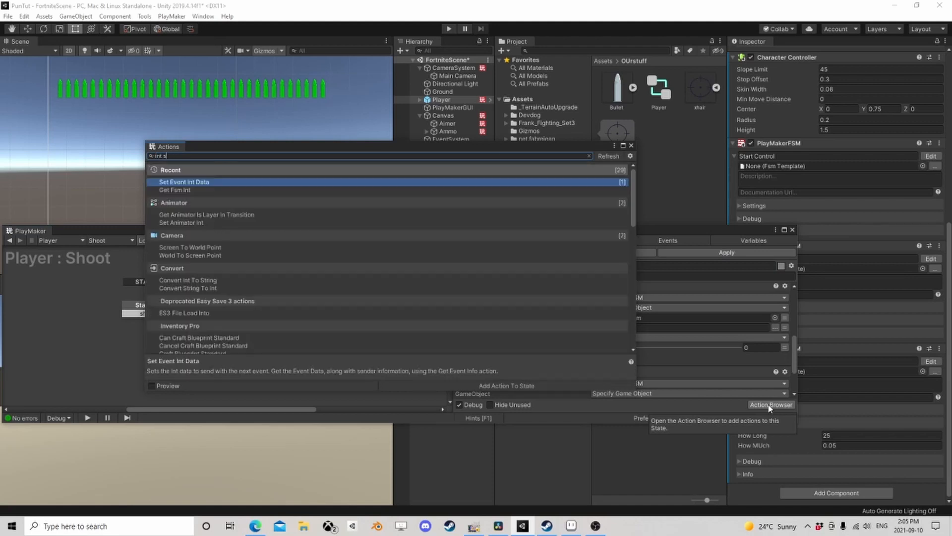
text(add)
key(Return)
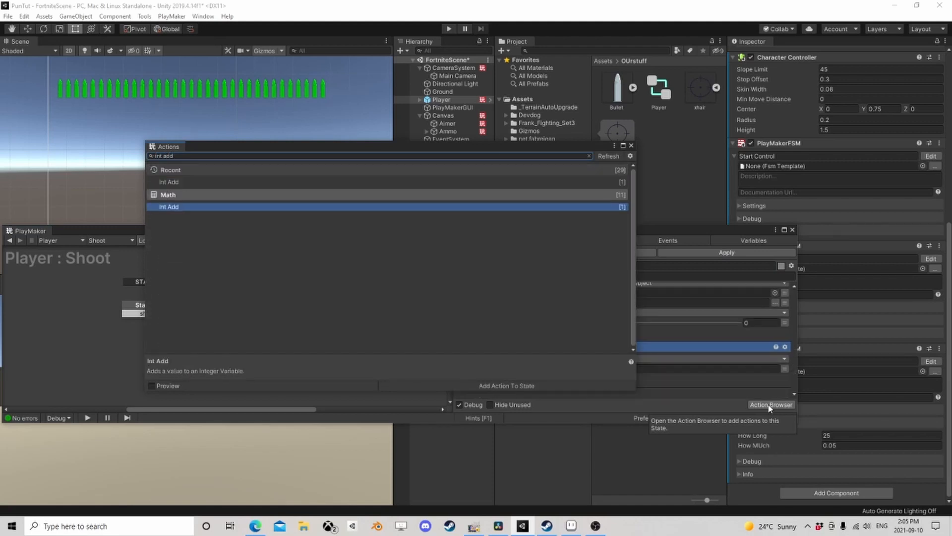
click(630, 145)
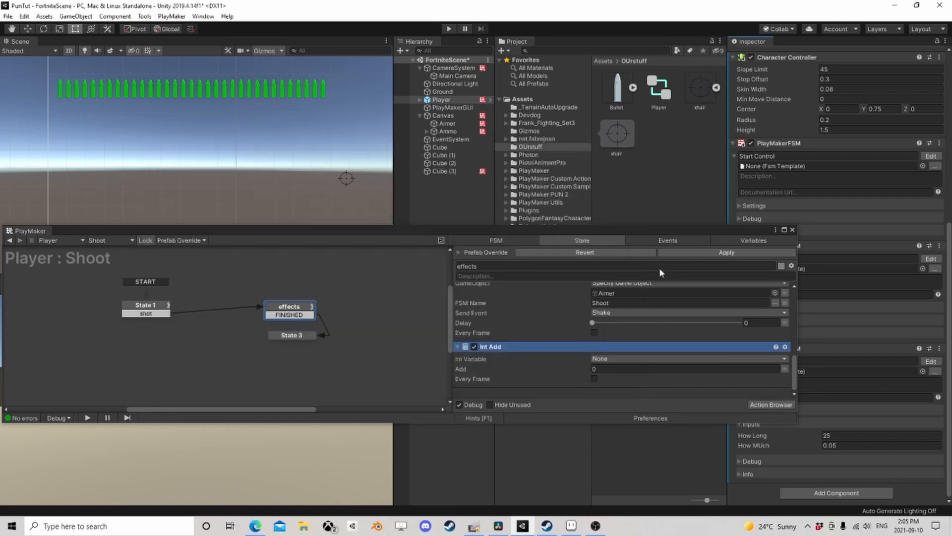
- Assign a new variable named Clip to the Int Add action and give it a negative Add value
click(618, 361)
click(625, 394)
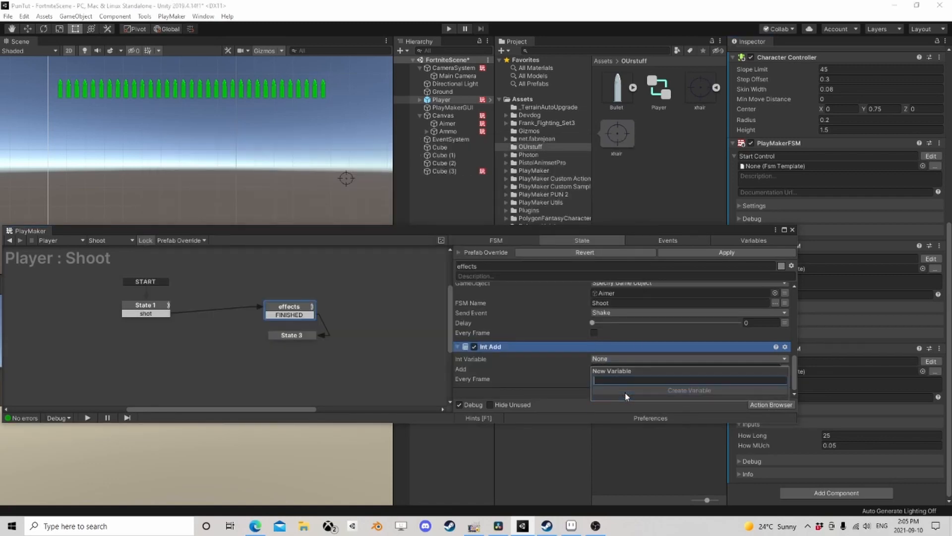
text(Clip)
click(625, 392)
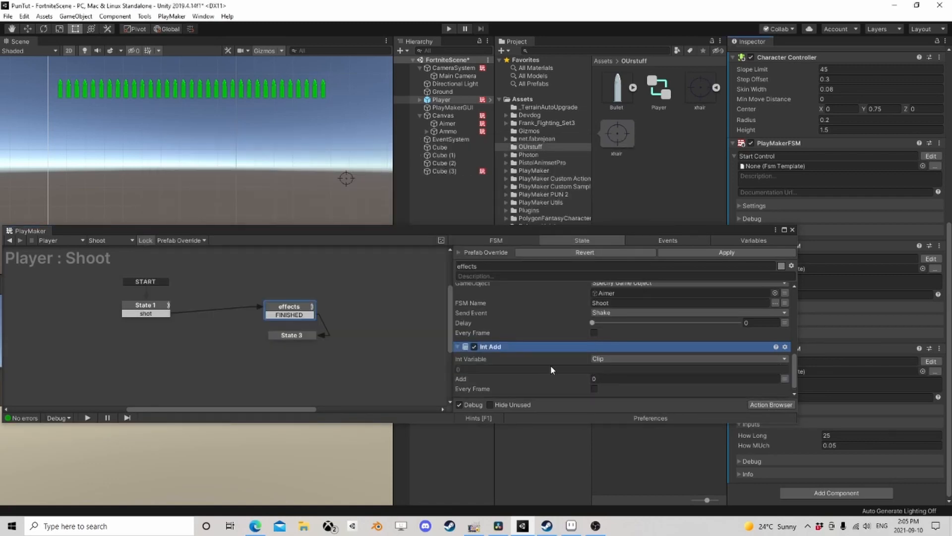
click(771, 379)
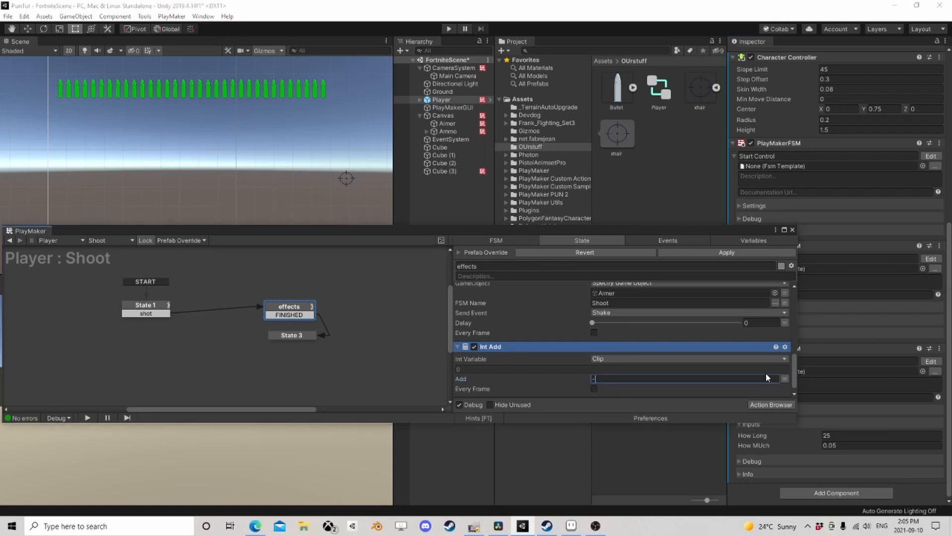
- Set the Clip variable's value to 30
click(753, 240)
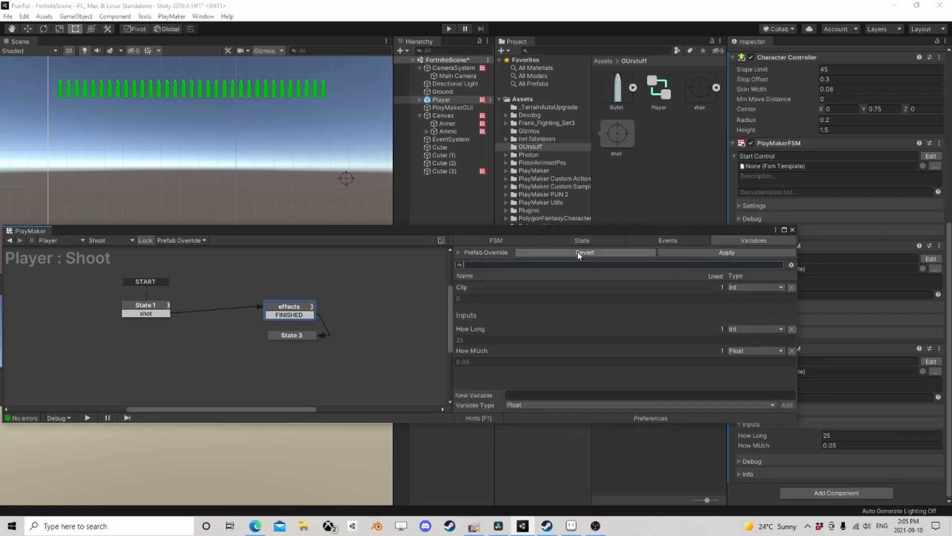
click(467, 286)
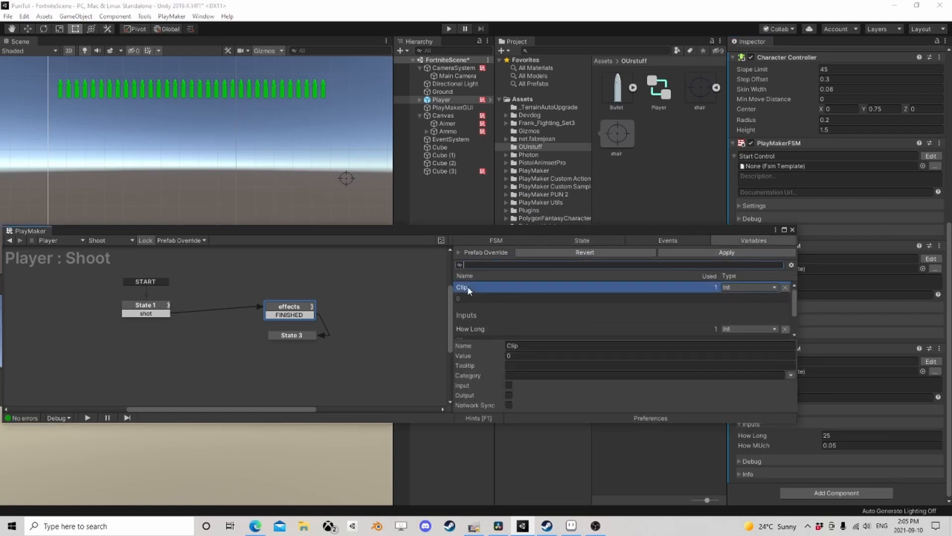
click(518, 356)
text(30)
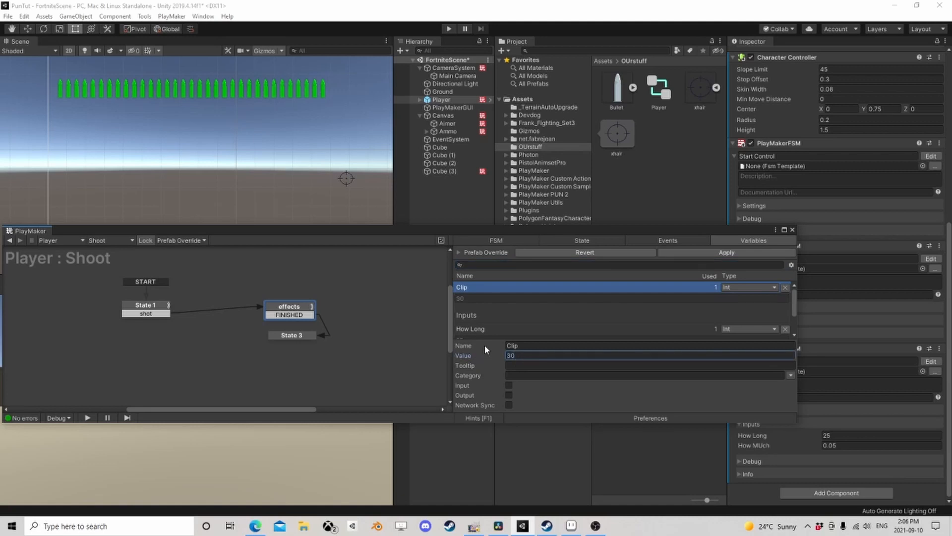
- Add Set Event Int Data and Send Event actions to State 3 of the Shoot FSM
click(575, 242)
click(296, 337)
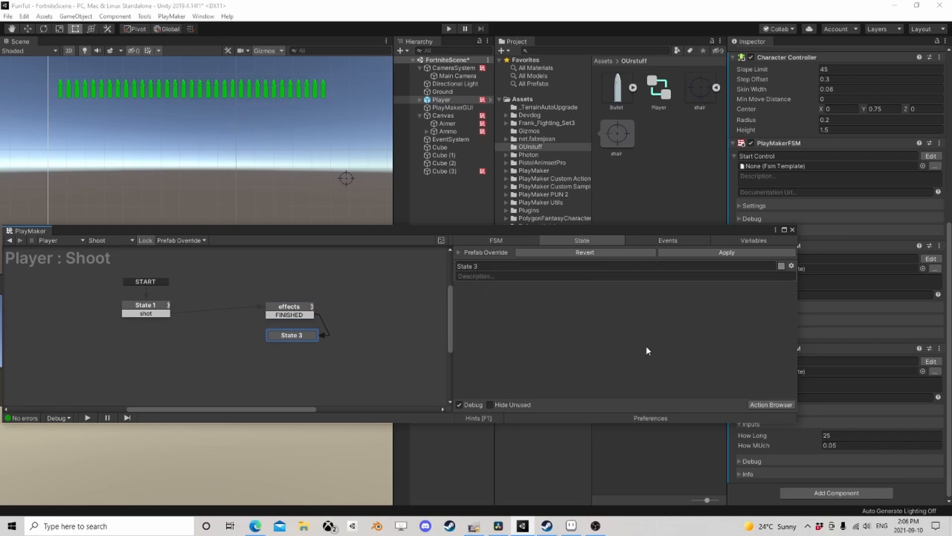
click(771, 405)
text(set s)
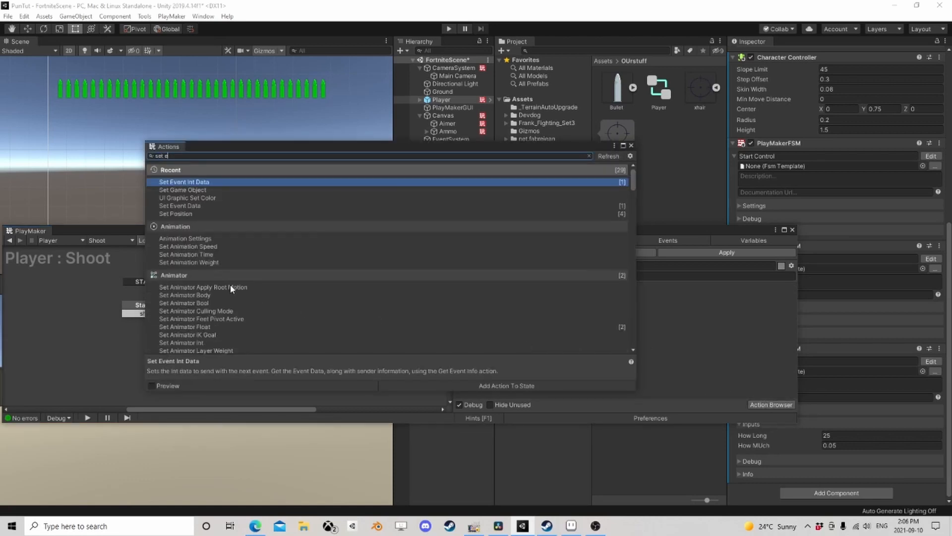
double_click(186, 183)
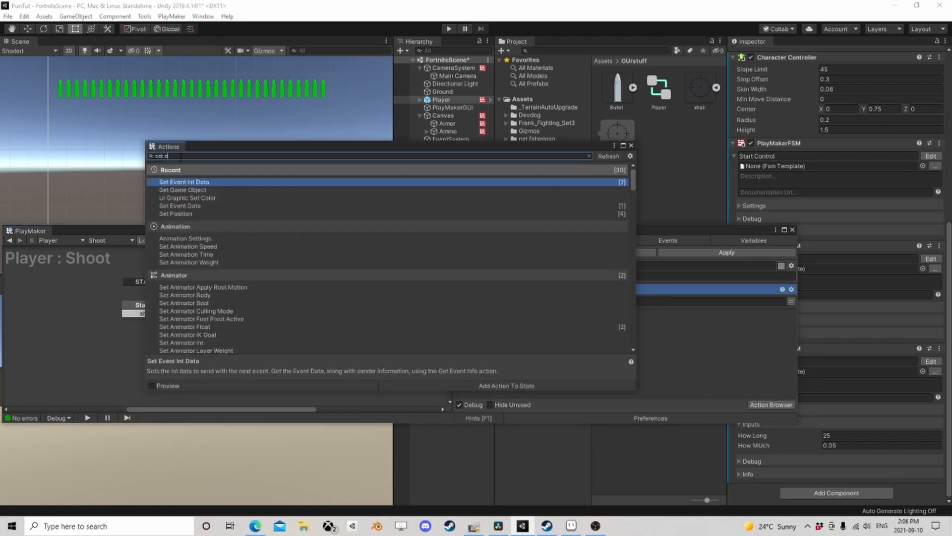
text(send)
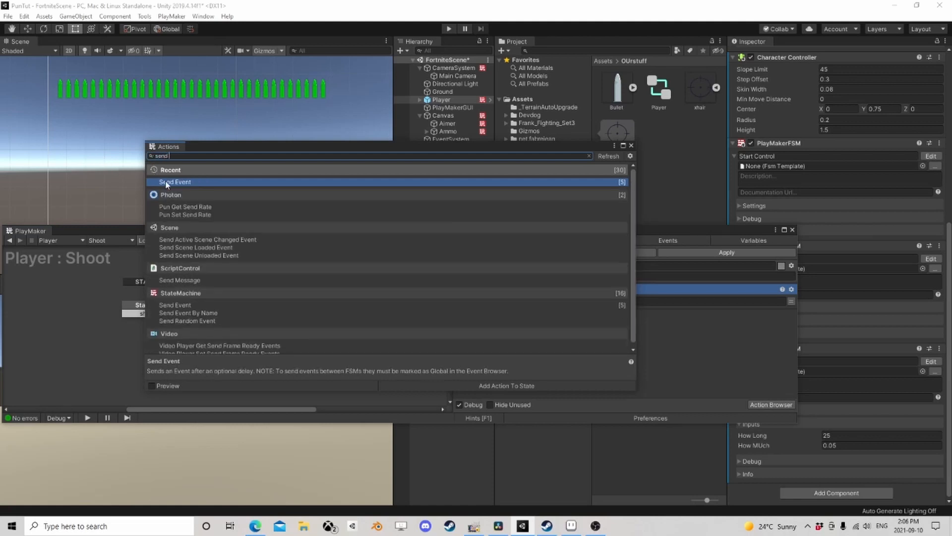
click(631, 146)
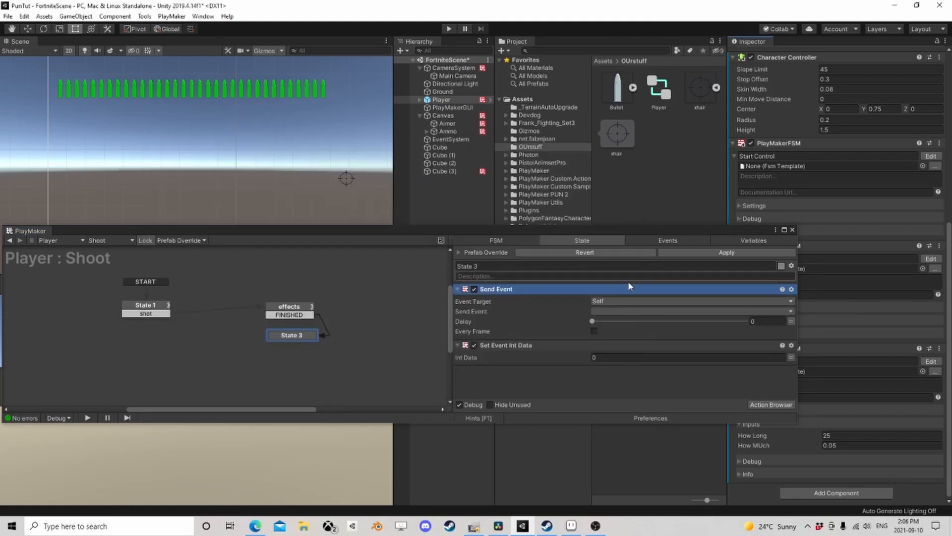
- Set the Set Event Int Data value to the Clip variable and move that action above Send Event
click(791, 357)
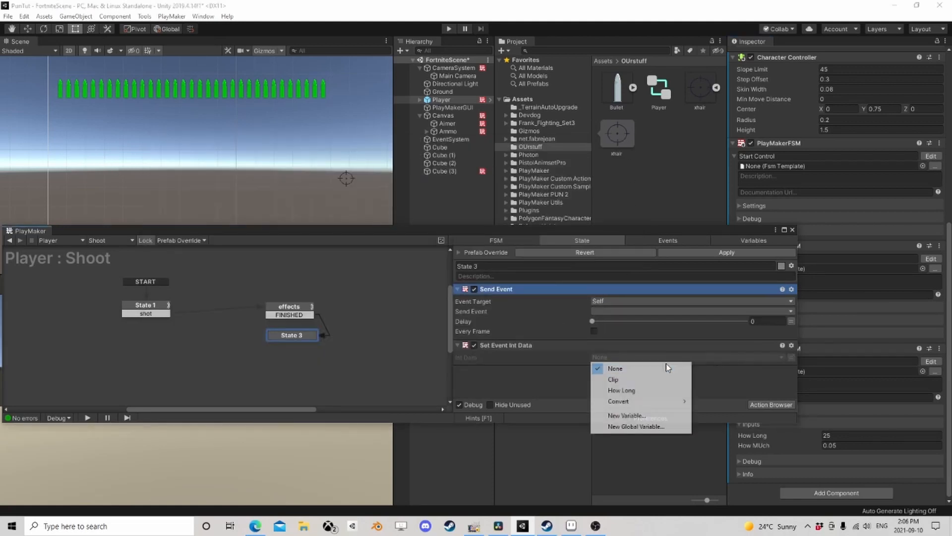
click(626, 383)
drag(520, 344, 504, 292)
- Set Send Event to target the Ammo object's AmmoMaster FSM as a Game Object FSM and send it the Set Clip event
click(620, 336)
click(628, 371)
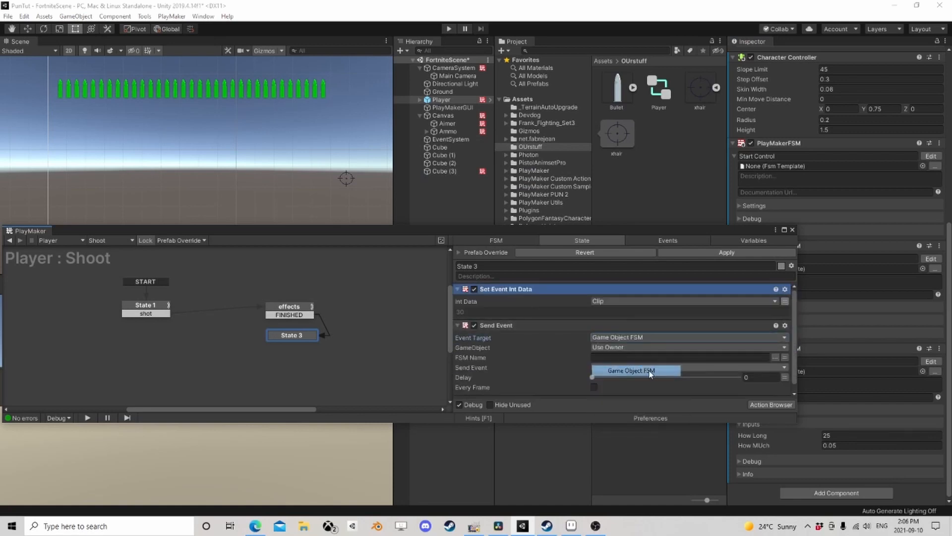
click(689, 347)
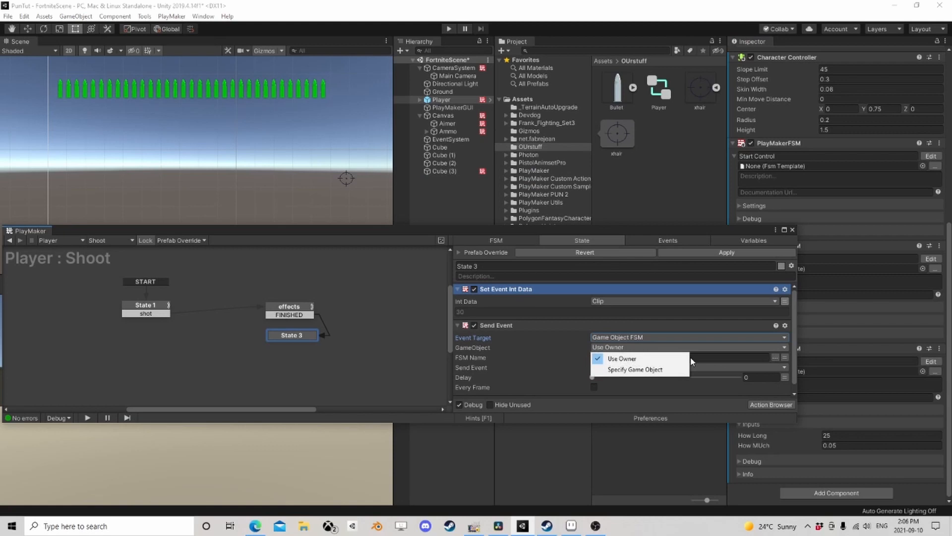
click(653, 369)
drag(448, 132, 614, 357)
click(775, 367)
click(808, 374)
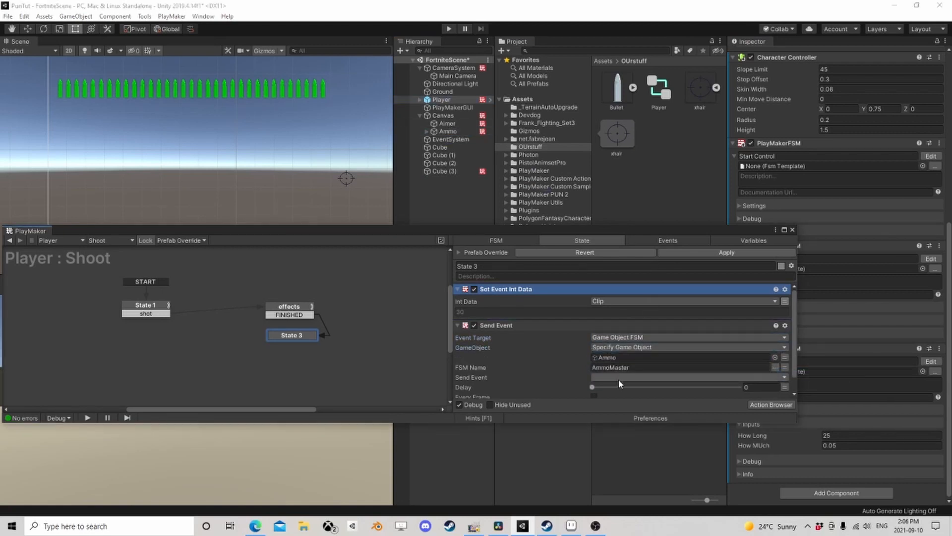
click(618, 378)
click(630, 409)
- Add a FINISHED transition from State 3 to State 1 in the Shoot FSM and close the PlayMaker editor
right_click(291, 335)
drag(291, 343, 161, 308)
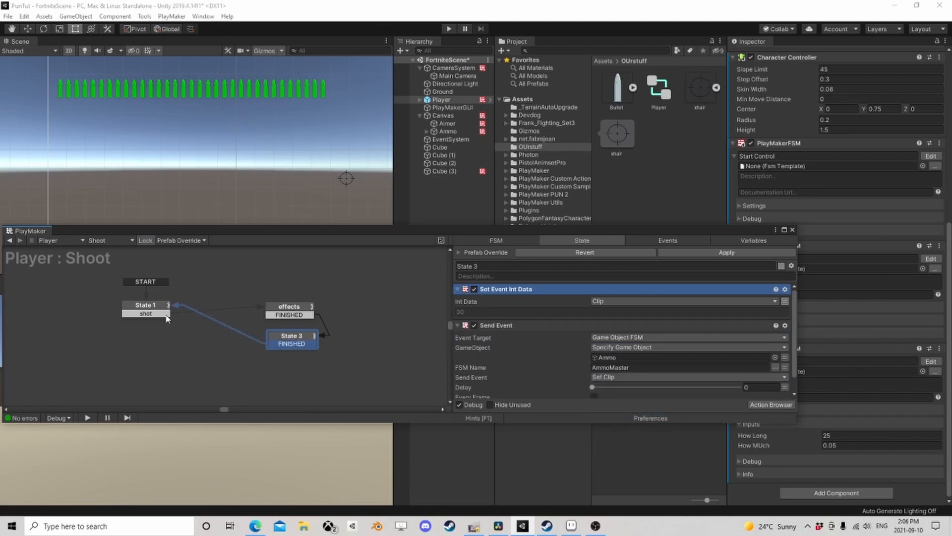
click(792, 230)
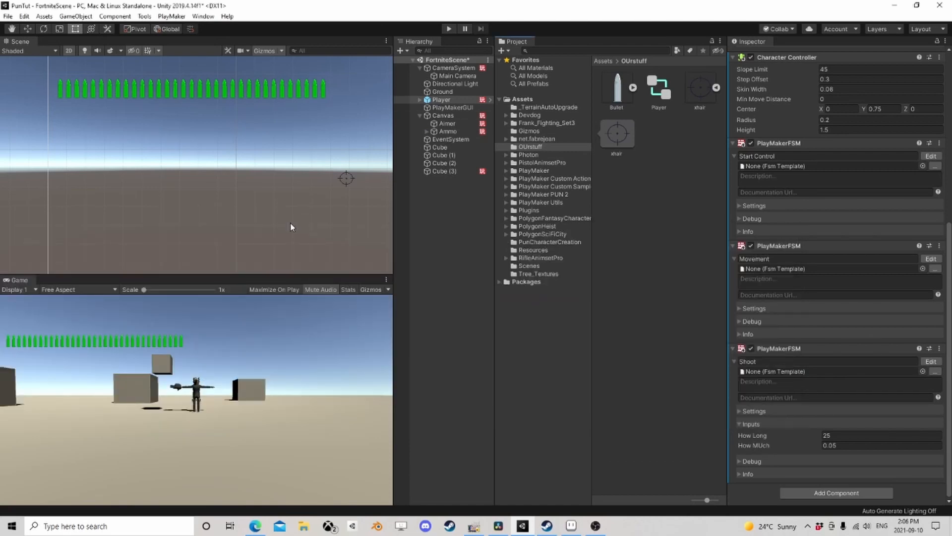
- Set the input variable of the Canvas's second PlayMaker FSM to 30
click(443, 124)
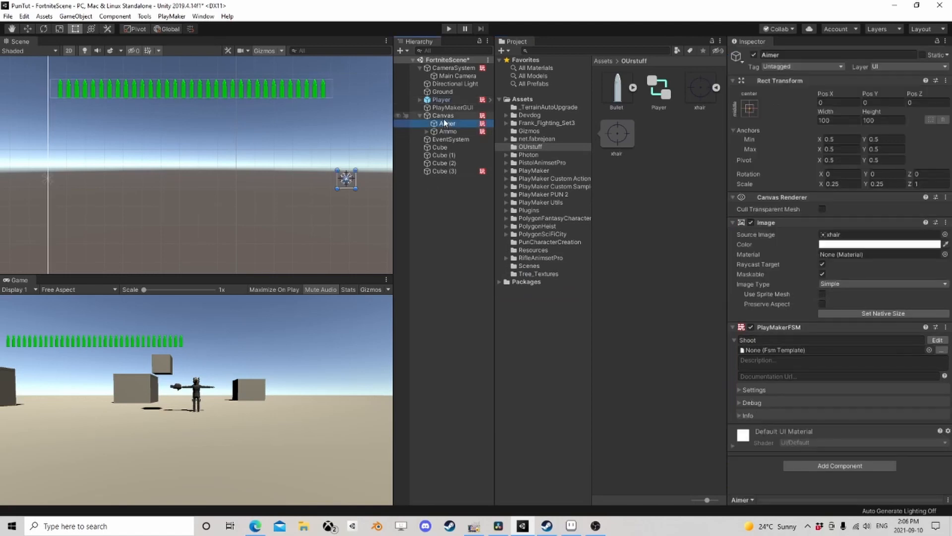
click(446, 117)
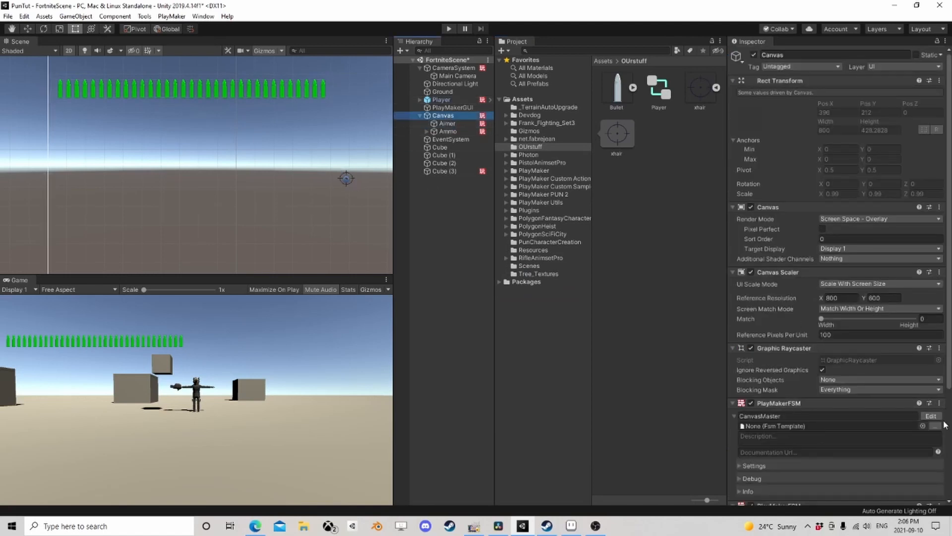
scroll(866, 398, down, 3)
click(840, 445)
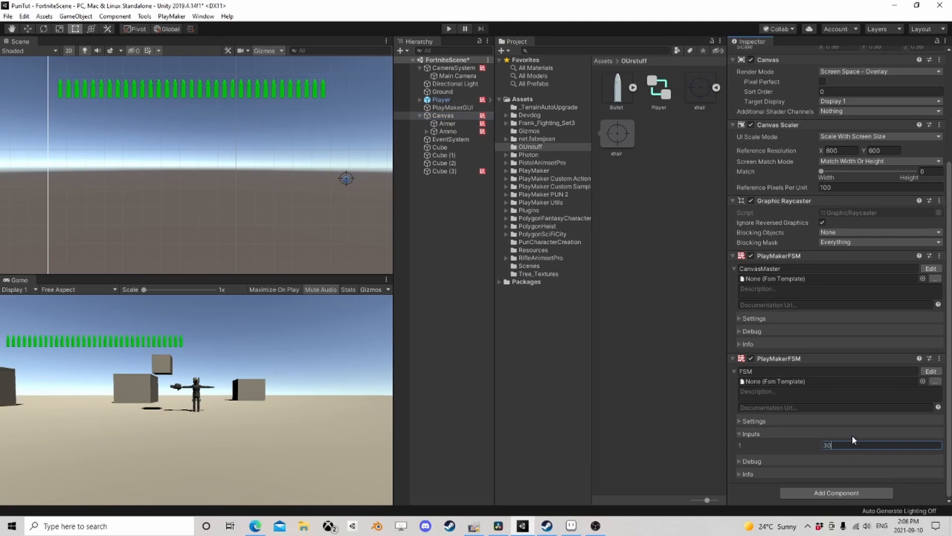
text(30)
- Play-test the scene while checking which AmmoMaster state is active on Ammo, and stop playing
click(448, 30)
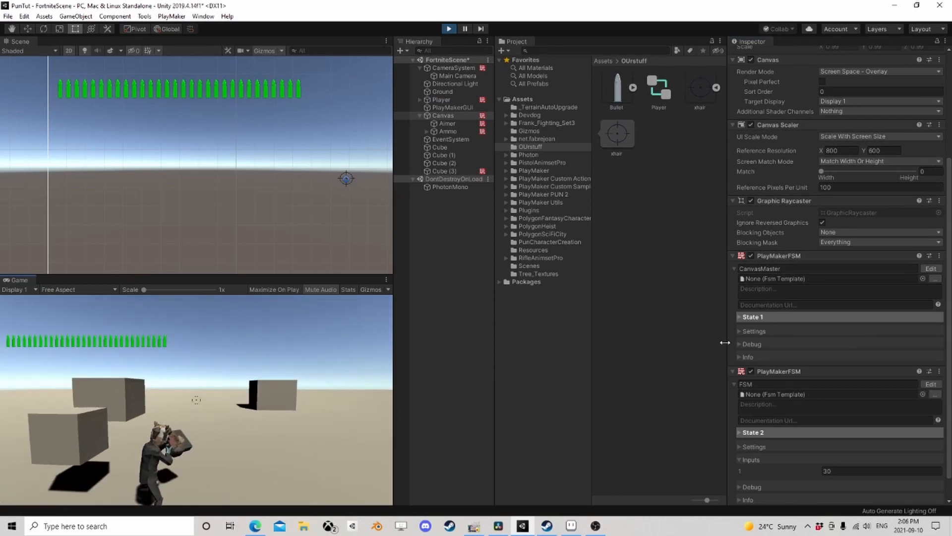
click(751, 344)
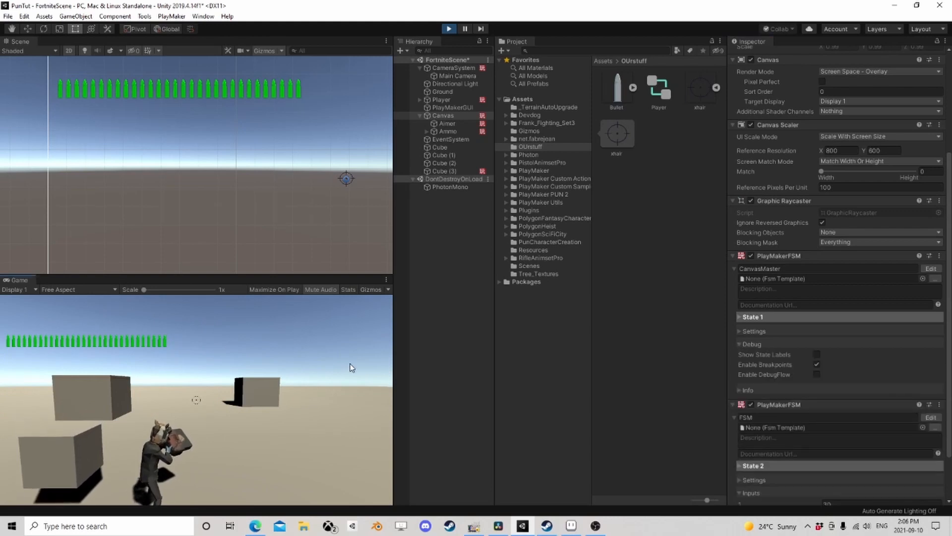
click(448, 131)
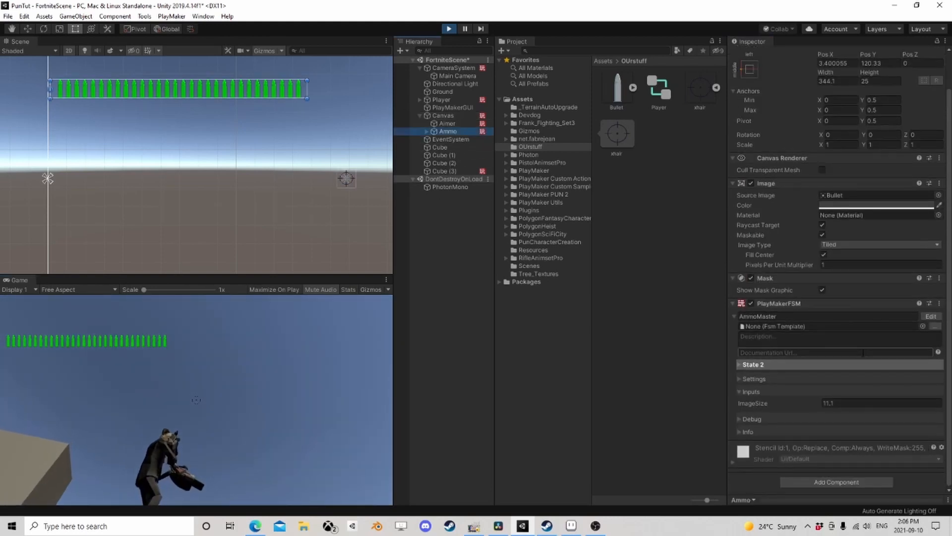
click(931, 316)
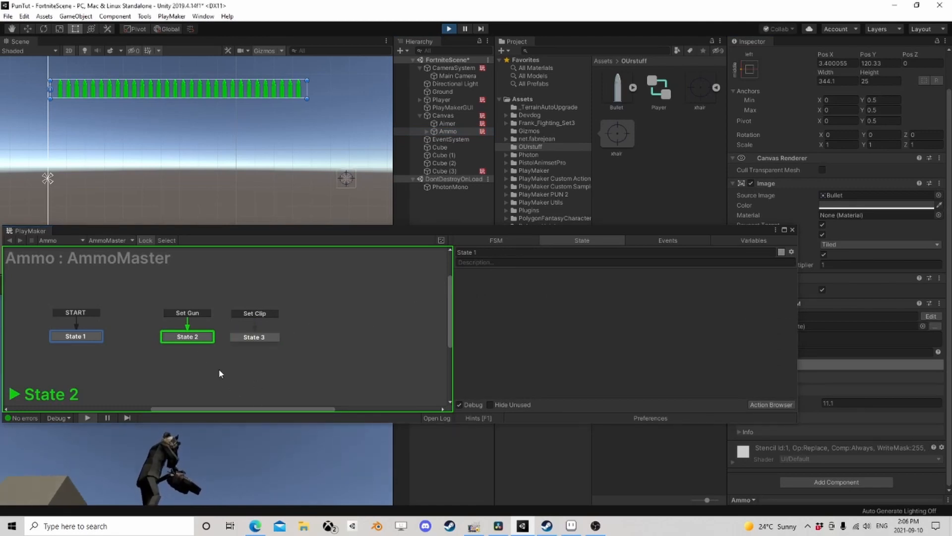
click(449, 29)
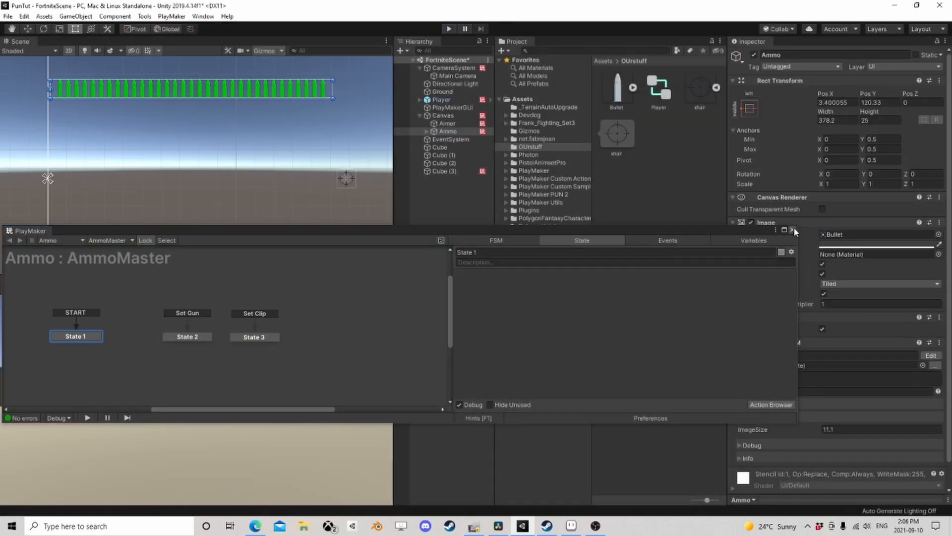
click(792, 229)
- Remove State 2's FINISHED transition from the Canvas's second FSM and disable its Next Frame Event action
click(443, 115)
scroll(843, 323, down, 3)
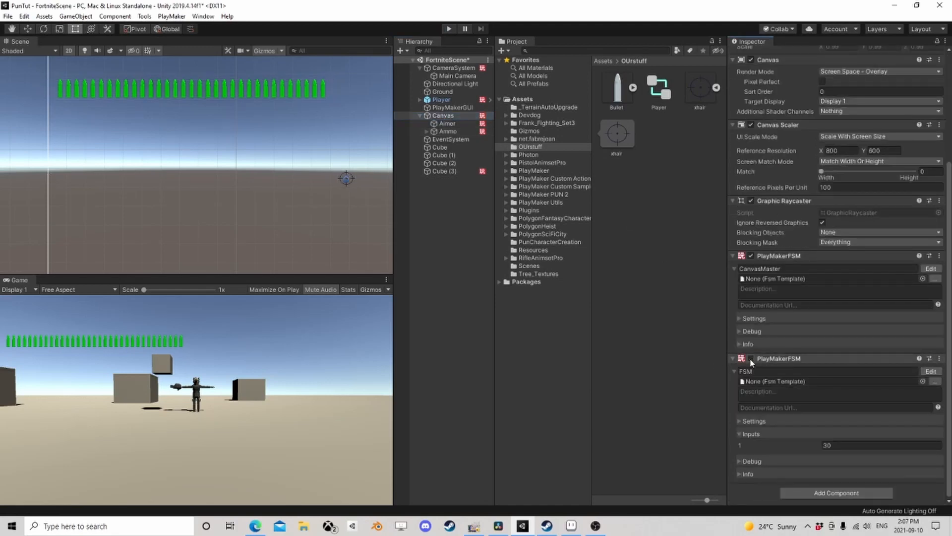
click(931, 371)
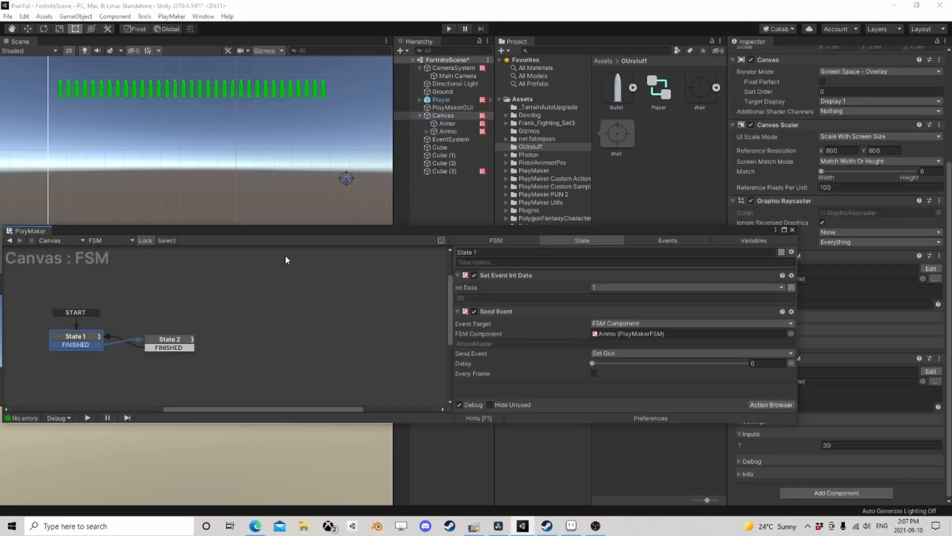
click(169, 342)
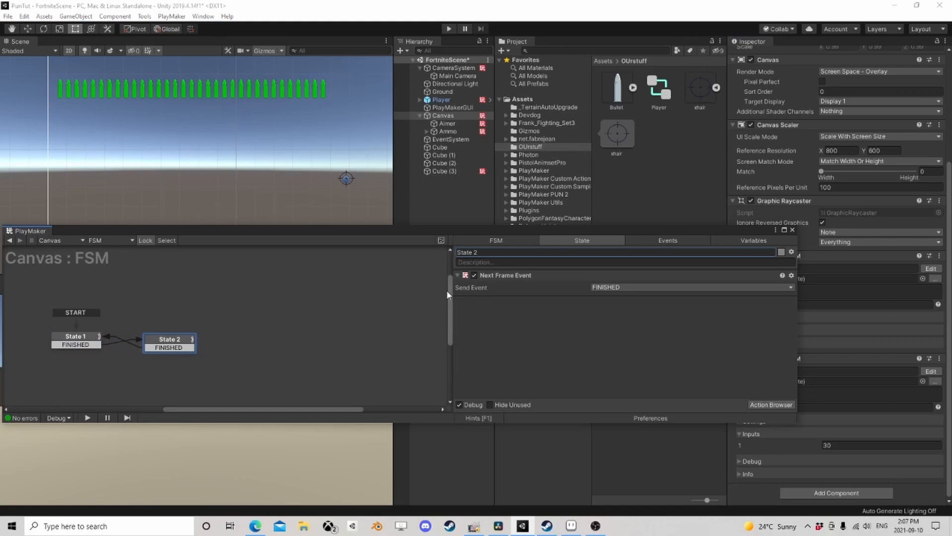
right_click(166, 349)
click(198, 485)
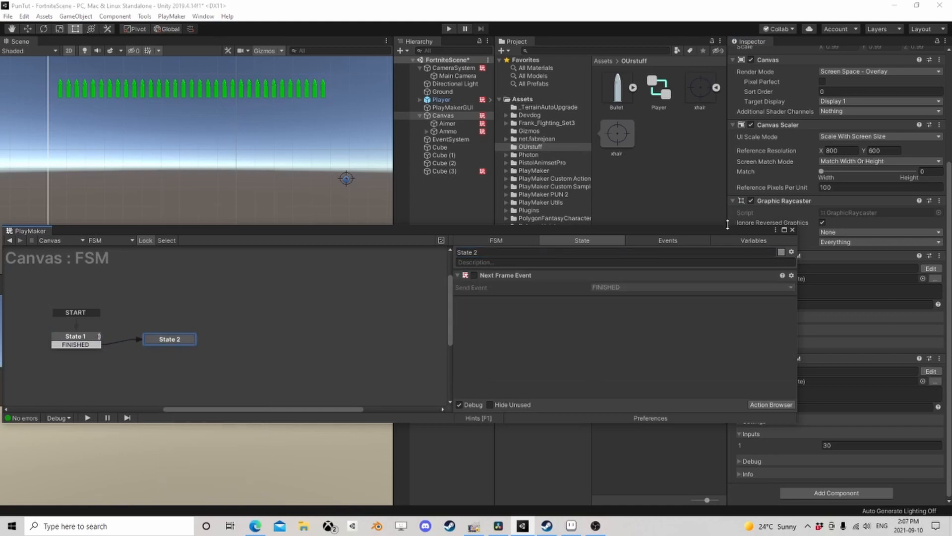
click(792, 230)
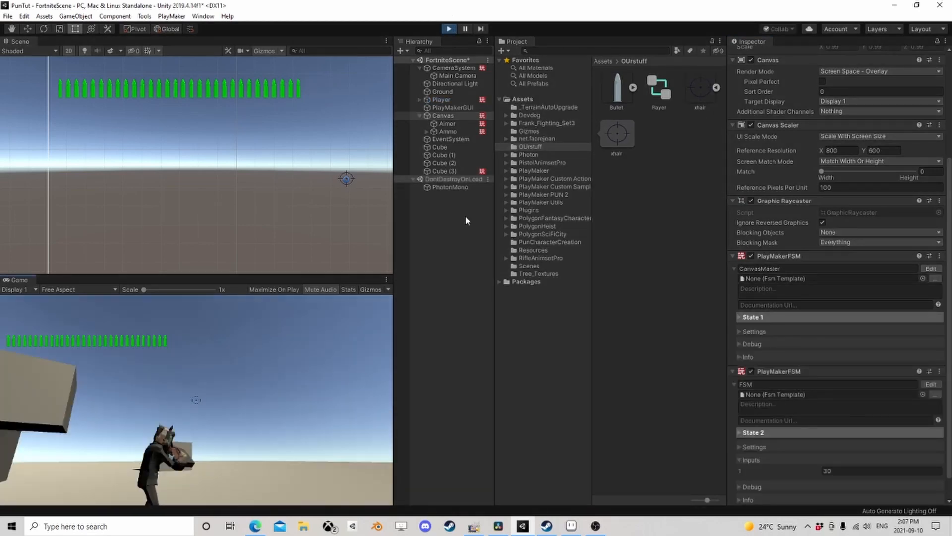
- Examine the actions and variables in AmmoMaster's State 3 while the game is running
click(447, 123)
click(448, 131)
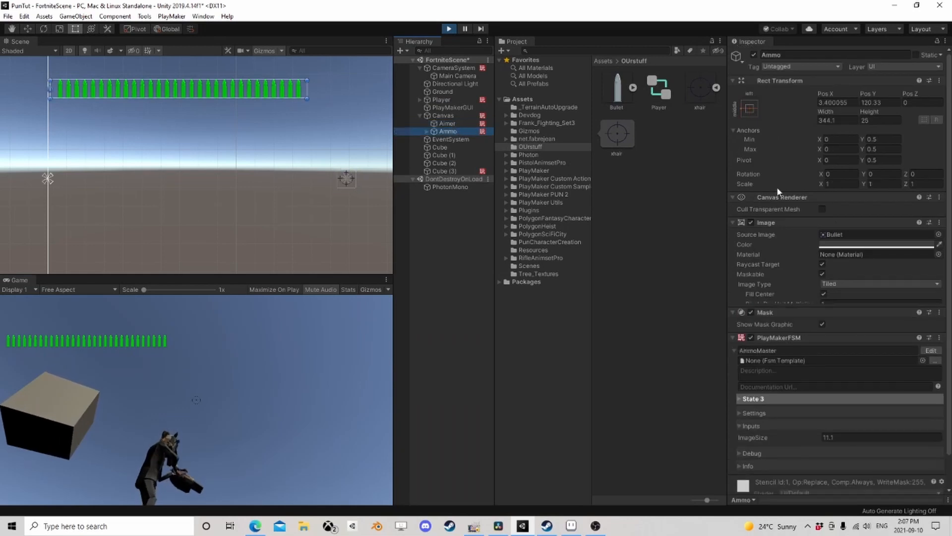
click(932, 355)
click(266, 338)
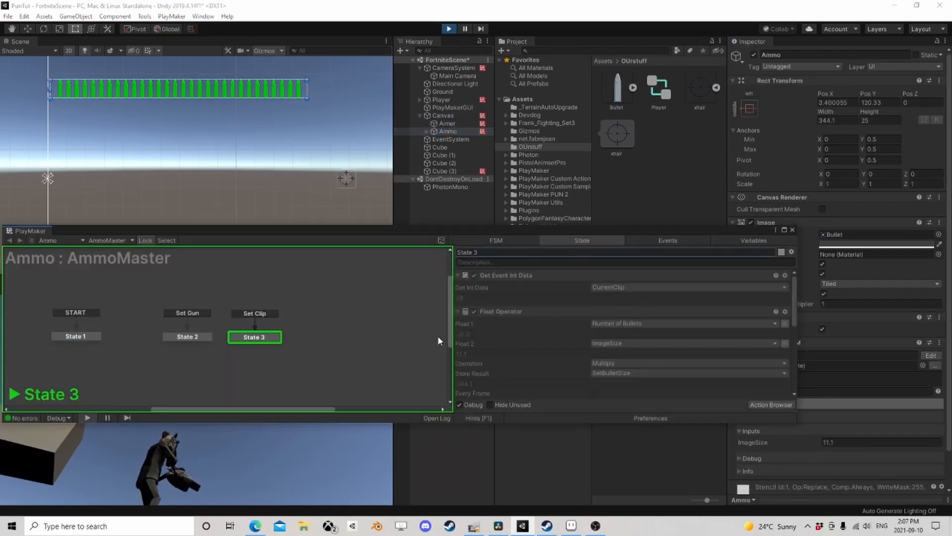
scroll(593, 329, up, 3)
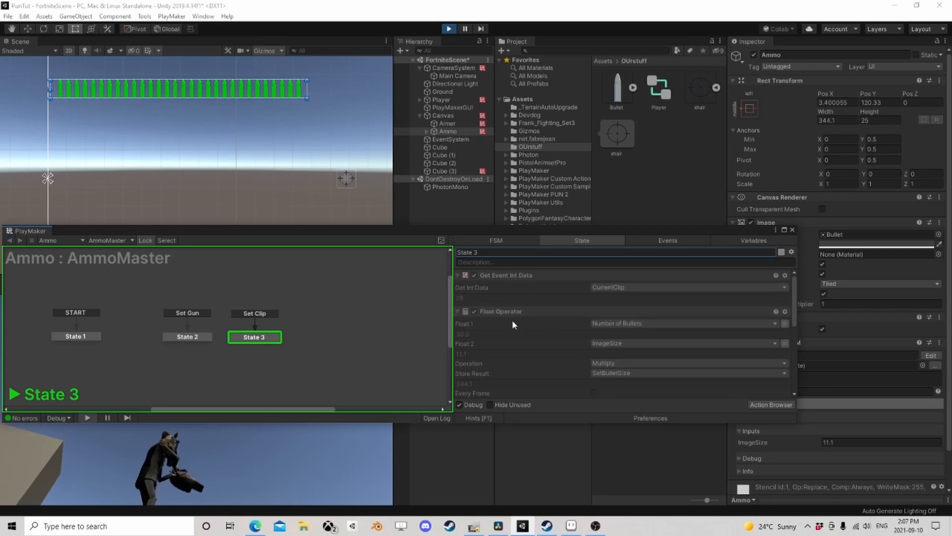
- Try CurrentClip, converted from int, as Float 1 of State 3's Float Operator while the game is running
click(629, 323)
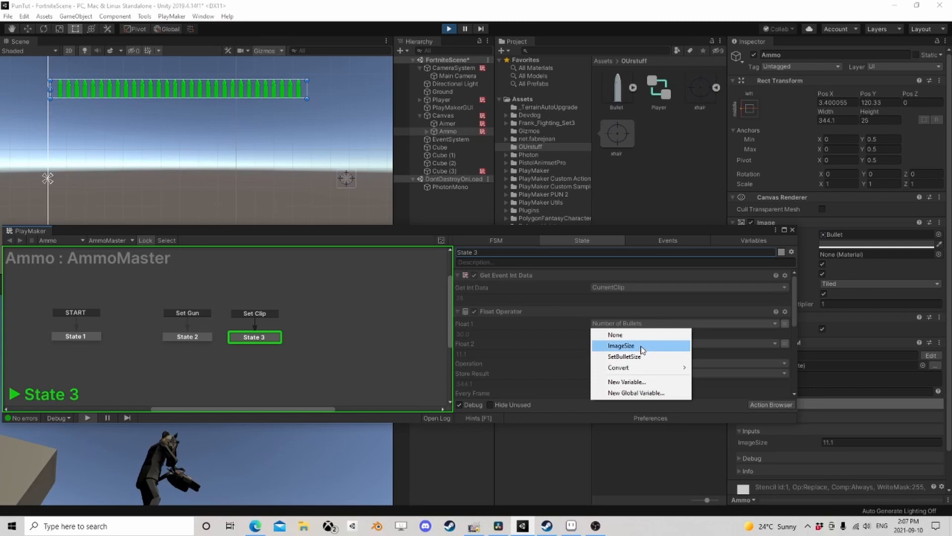
mouse_move(620, 368)
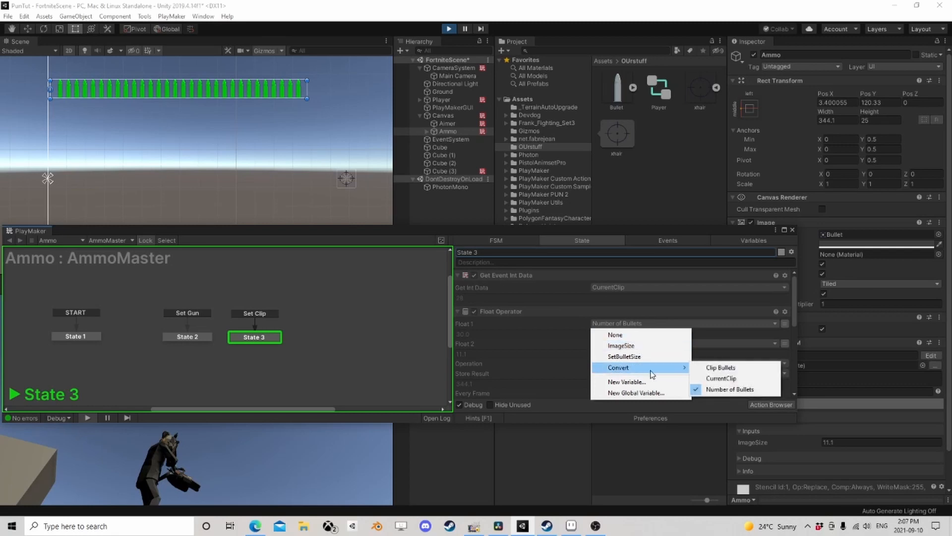
click(724, 378)
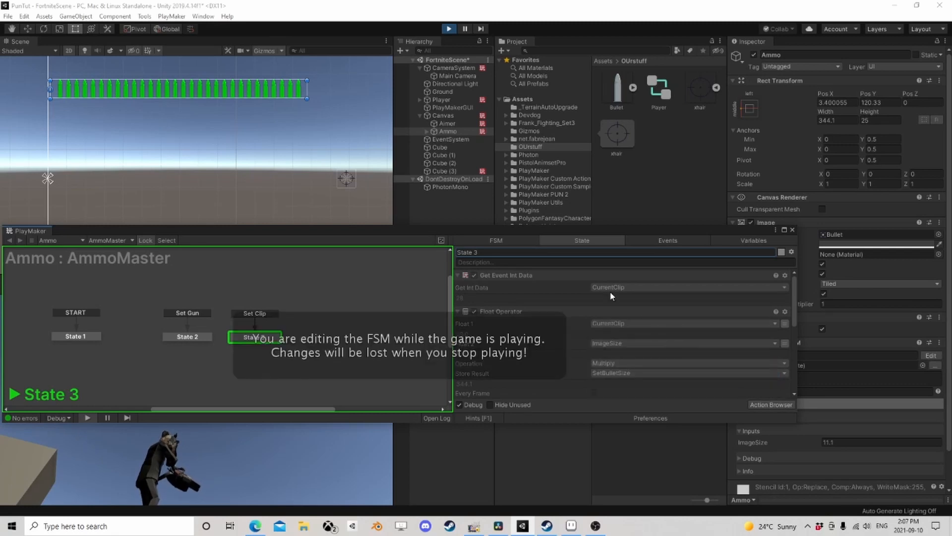
- Fire repeated shots in the running game to check how the ammo bar responds, and stop playing
drag(469, 237, 586, 121)
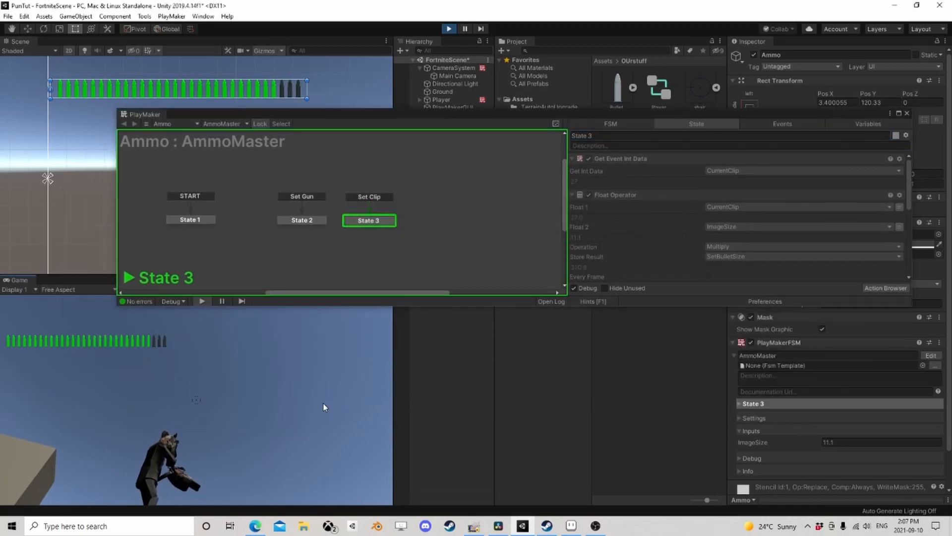
click(325, 408)
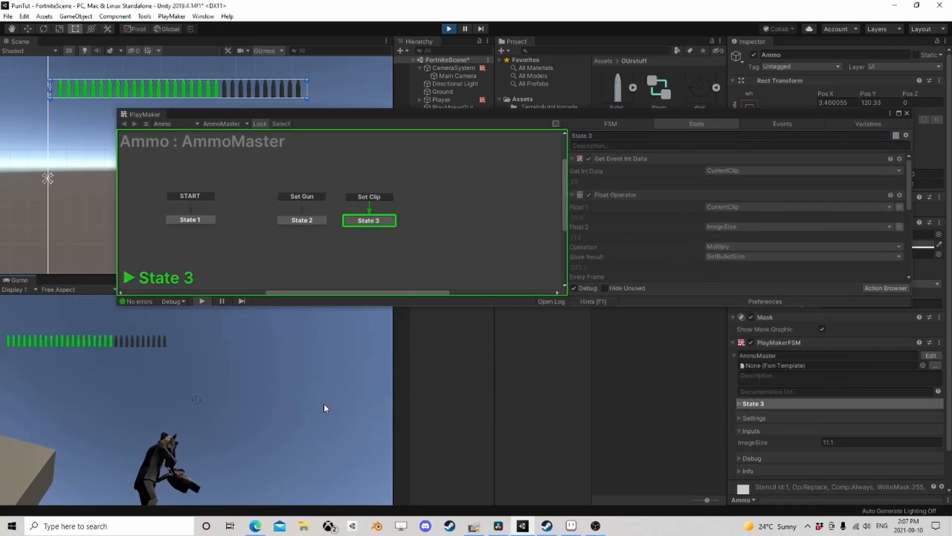
click(323, 404)
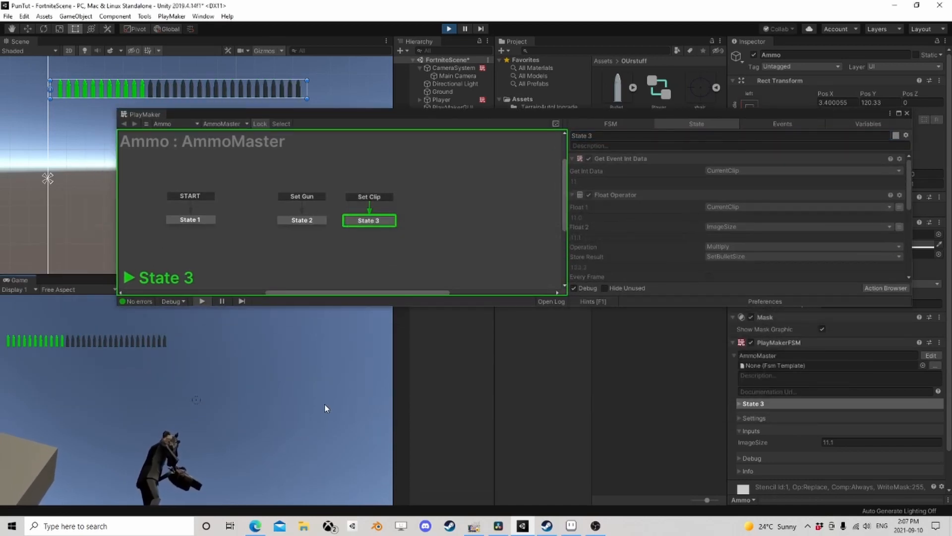
click(324, 404)
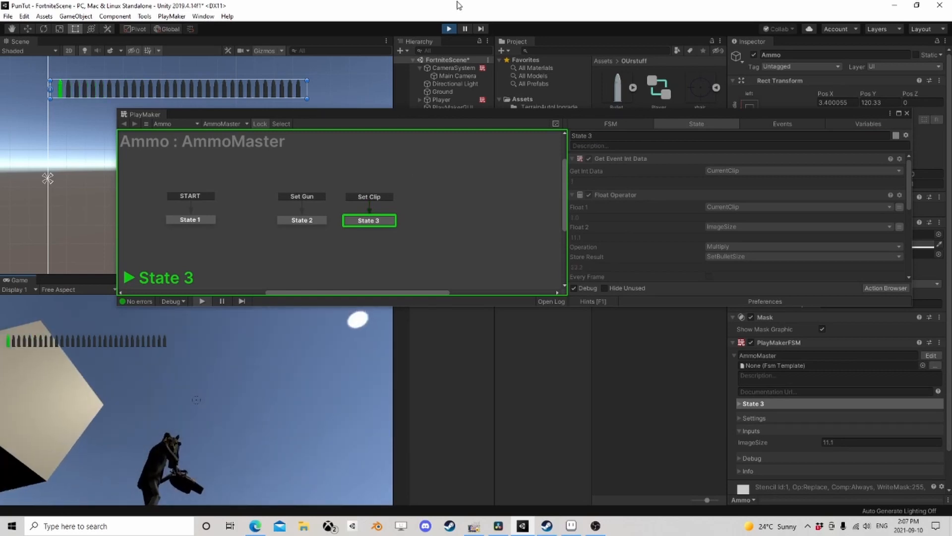
click(448, 29)
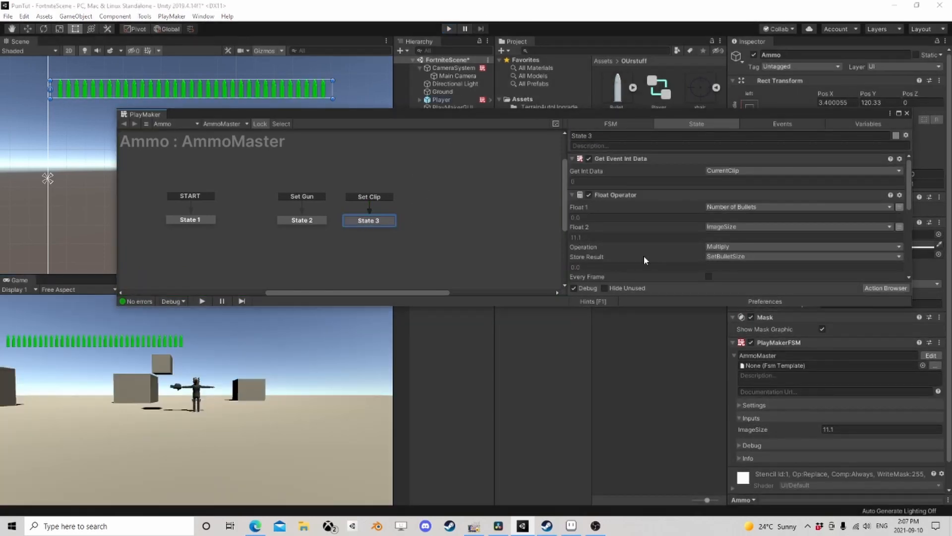
- Set Float 1 of the Float Operator in AmmoMaster's State 3 to the converted CurrentClip variable and close the editor
click(732, 208)
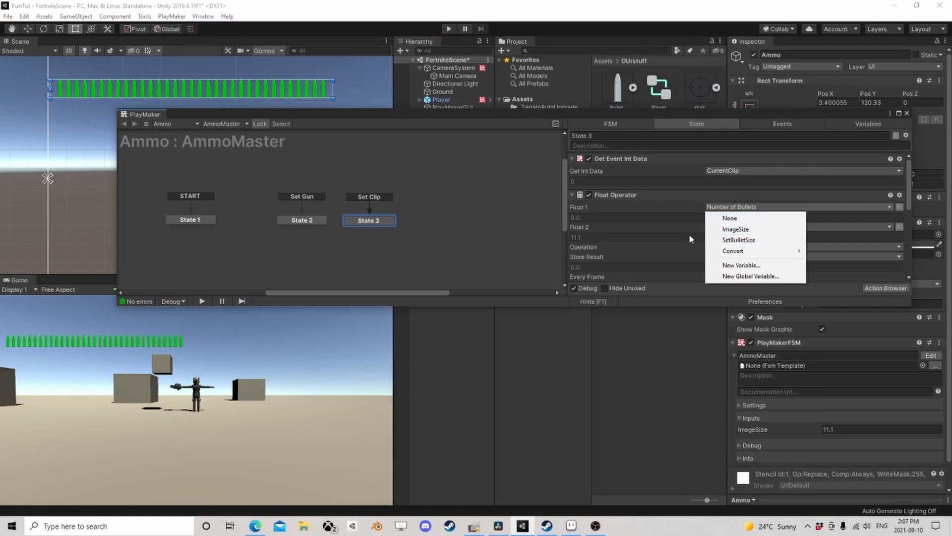
mouse_move(787, 256)
click(836, 261)
click(907, 113)
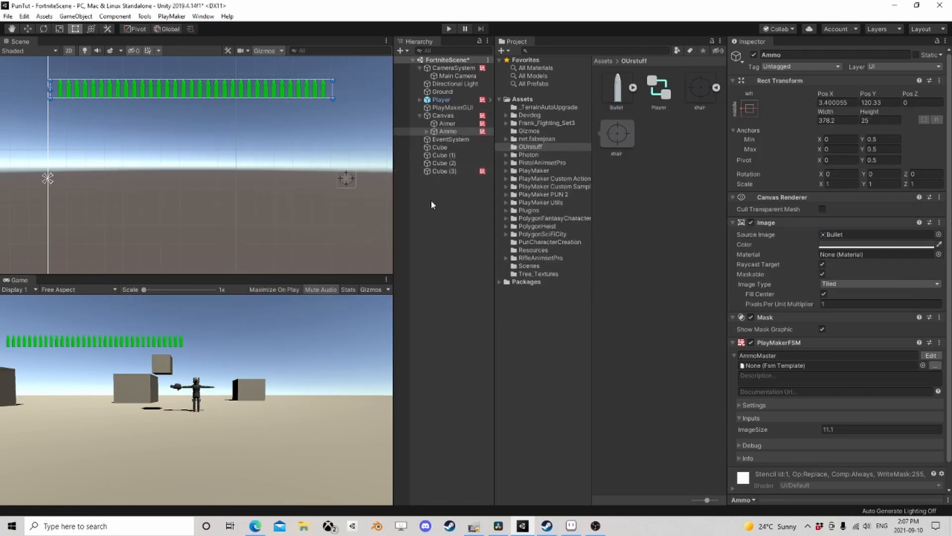
- Move the Ammo bar up and to the right, to about Pos X 114 and Pos Y 197, and save the scene
scroll(232, 159, down, 2)
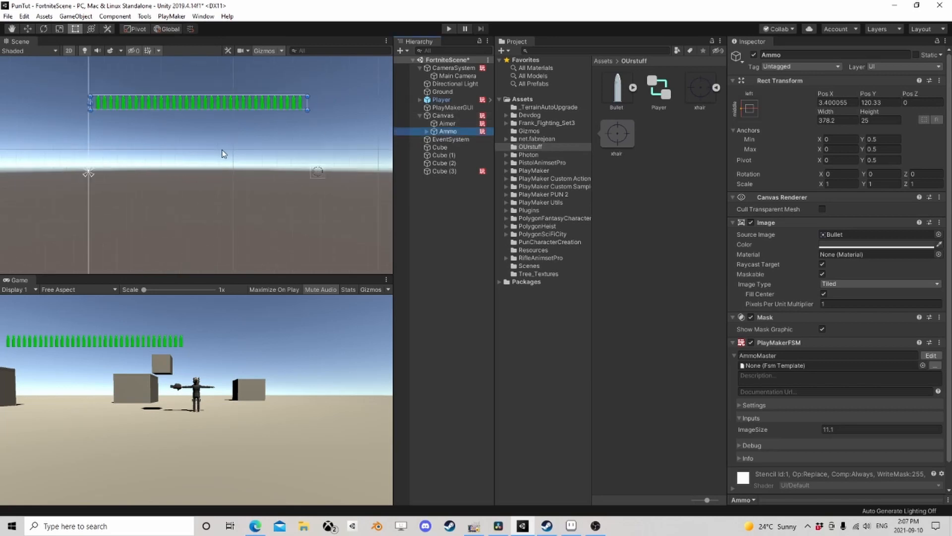
middle_drag(233, 159, 138, 223)
scroll(137, 223, down, 1)
click(26, 29)
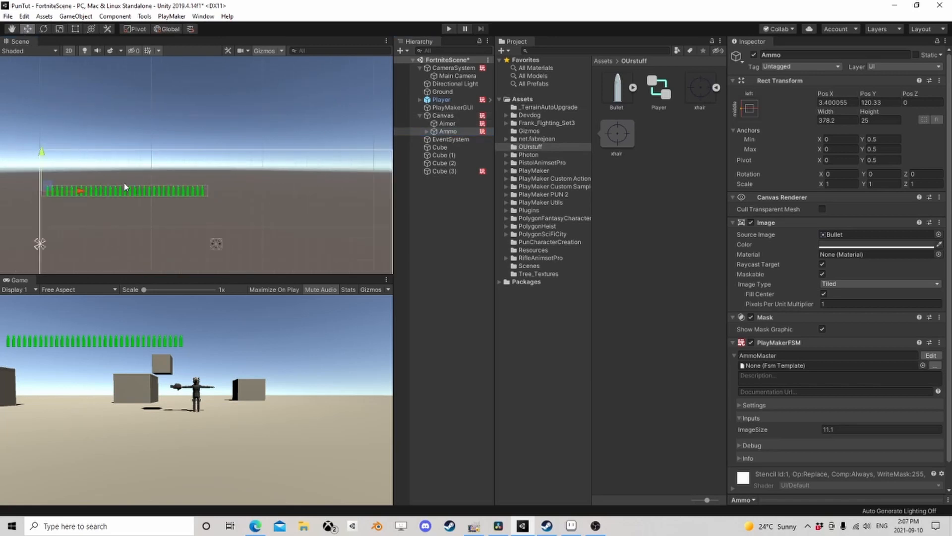
drag(47, 161, 44, 122)
drag(84, 159, 134, 159)
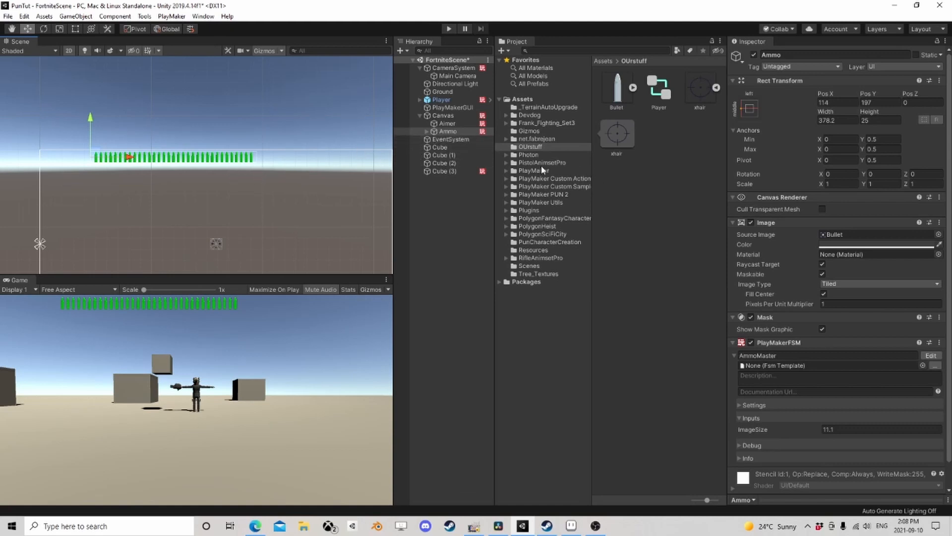
click(9, 16)
click(19, 54)
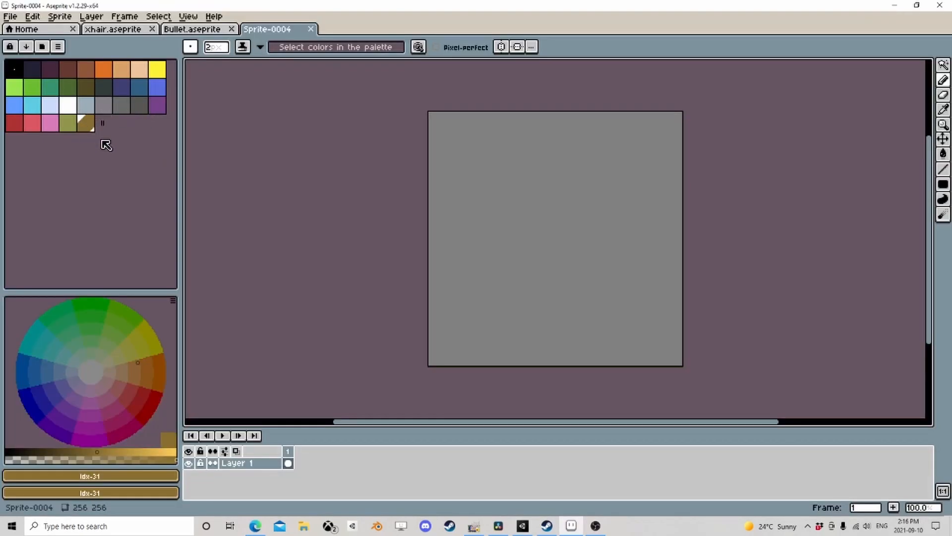
- Set up the Pencil tool with white as the drawing colour and a brush size of 5 px
click(69, 109)
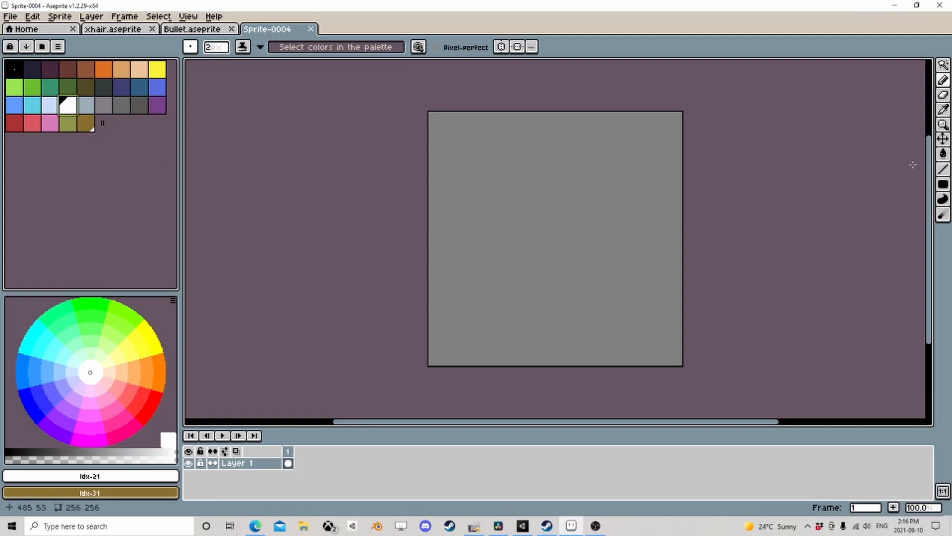
click(945, 172)
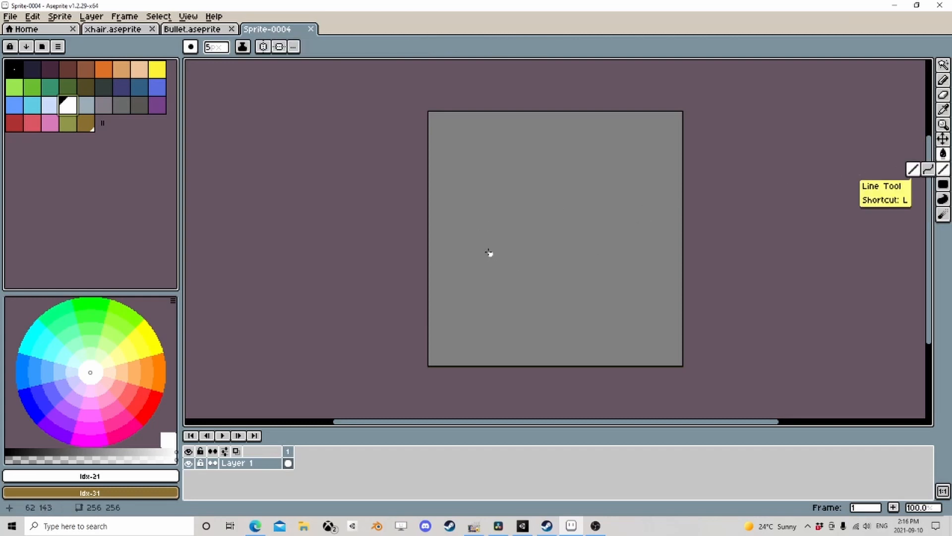
key(b)
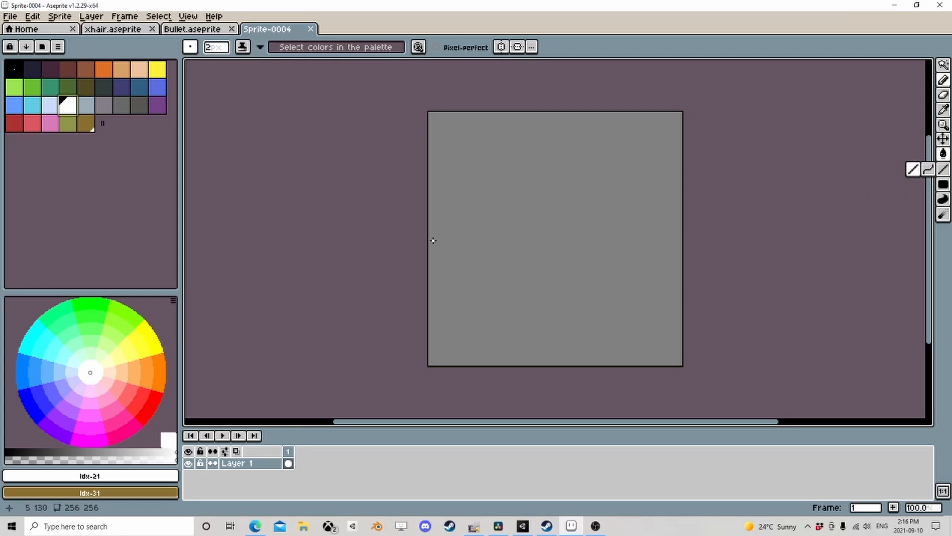
click(217, 46)
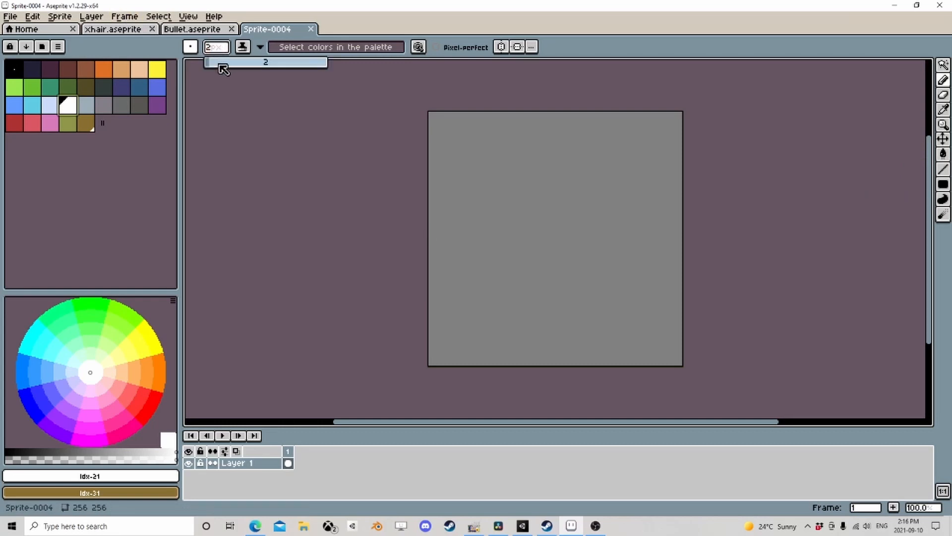
text(5)
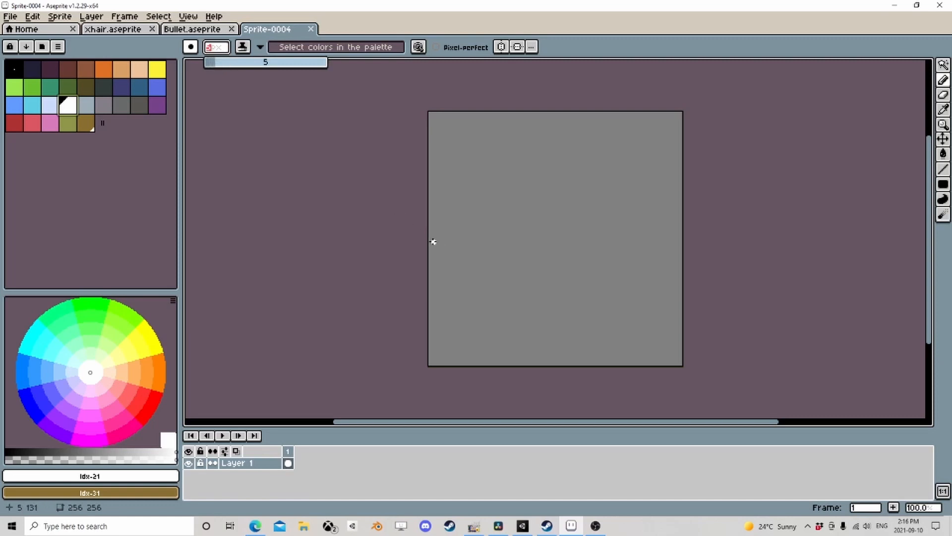
mouse_move(431, 244)
mouse_down()
mouse_move(495, 177)
mouse_move(507, 144)
mouse_move(525, 299)
mouse_move(547, 239)
mouse_move(676, 234)
mouse_up()
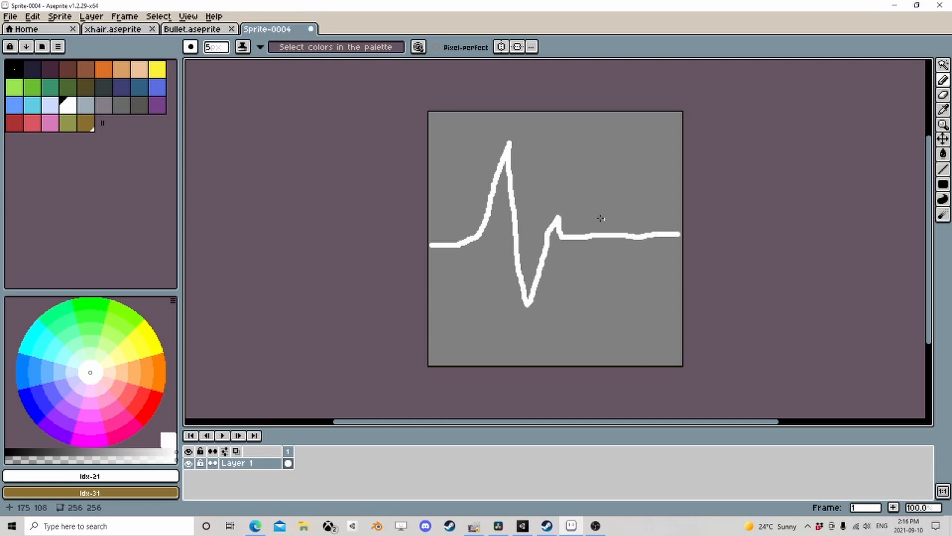
key(ctrl+z)
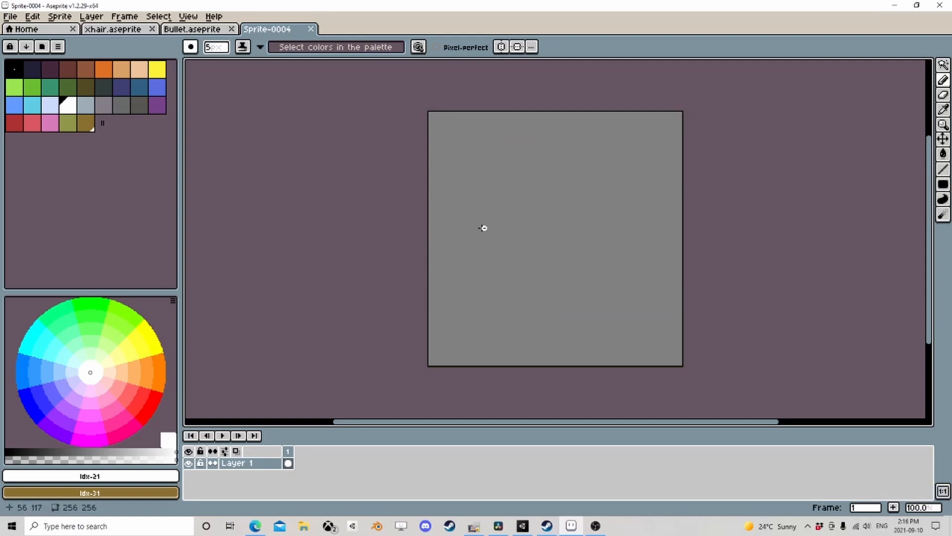
drag(433, 233, 434, 233)
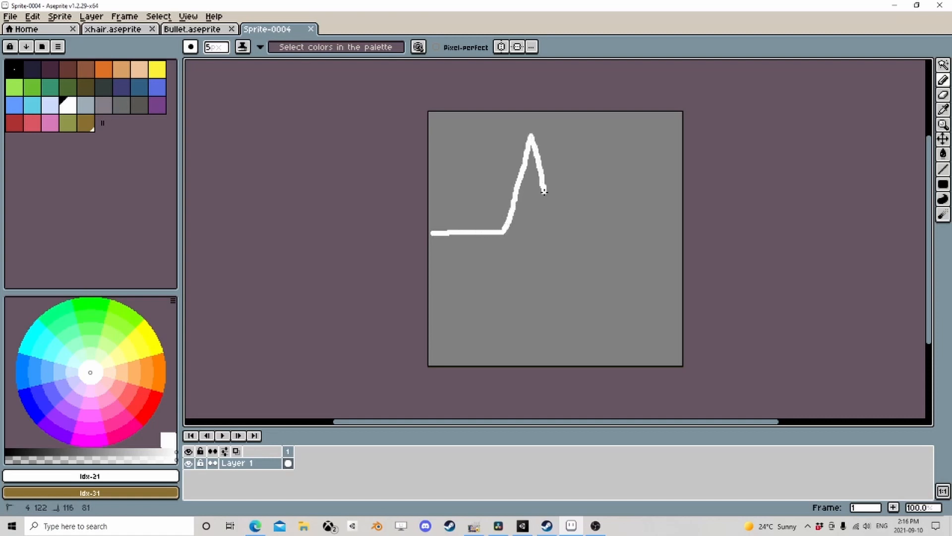
key(ctrl+z)
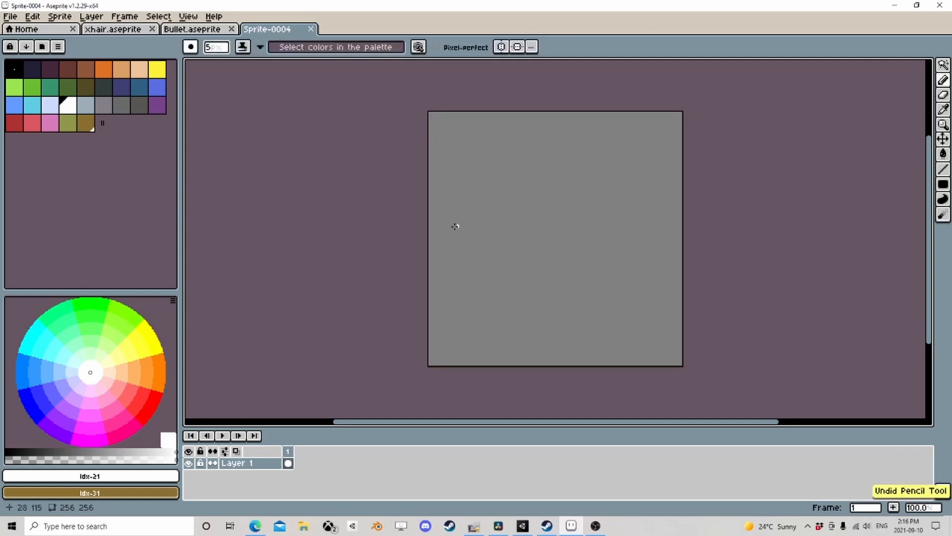
- Draw a white heartbeat line across the middle of the canvas with a tall peak, a deep trough and a small second peak
drag(436, 237, 477, 237)
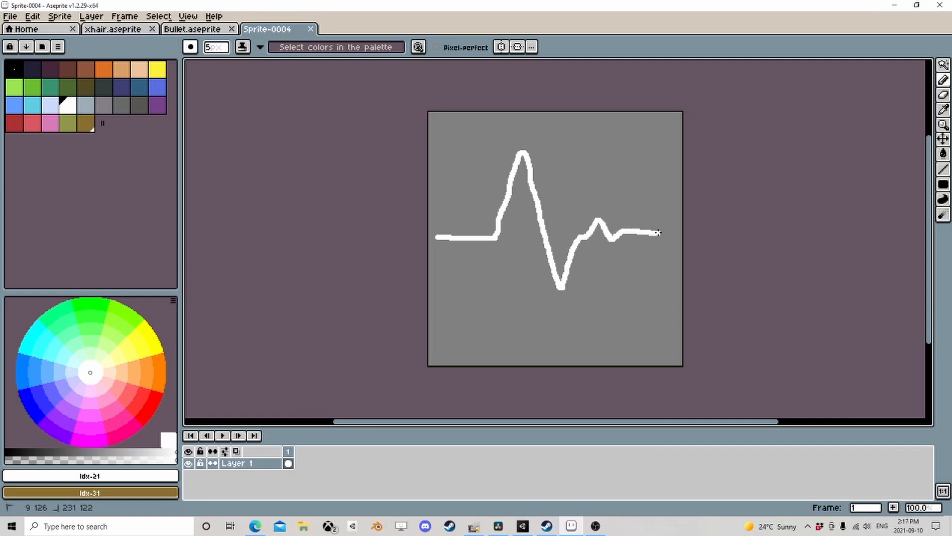
drag(671, 231, 671, 232)
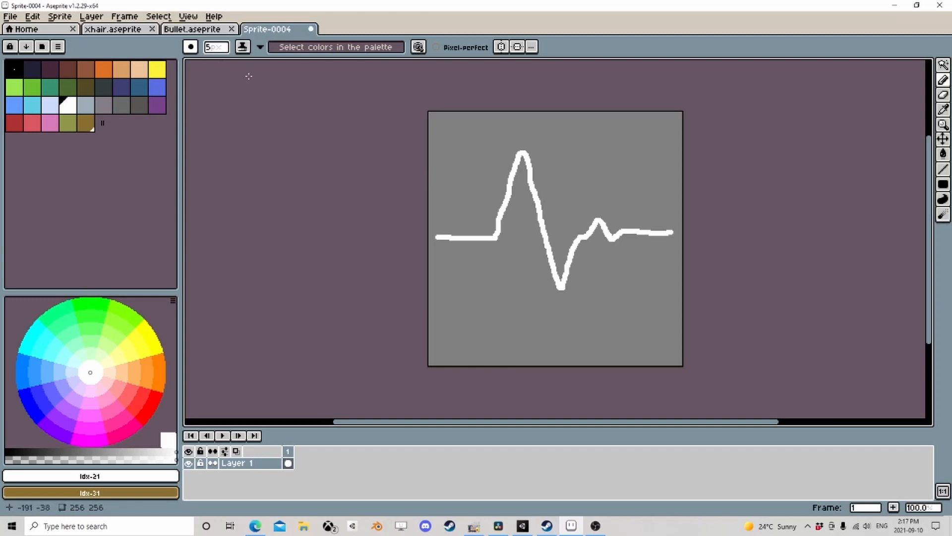
- Trim the outer edge of the tall peak's rising stroke with a 14 px Eraser, down to the baseline corner
key(e)
scroll(482, 175, up, 1)
click(213, 47)
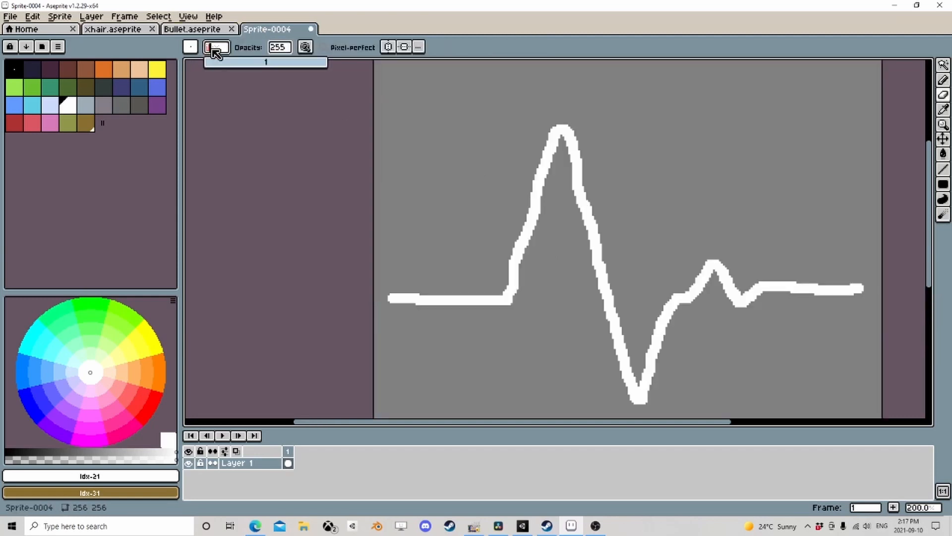
drag(218, 63, 238, 64)
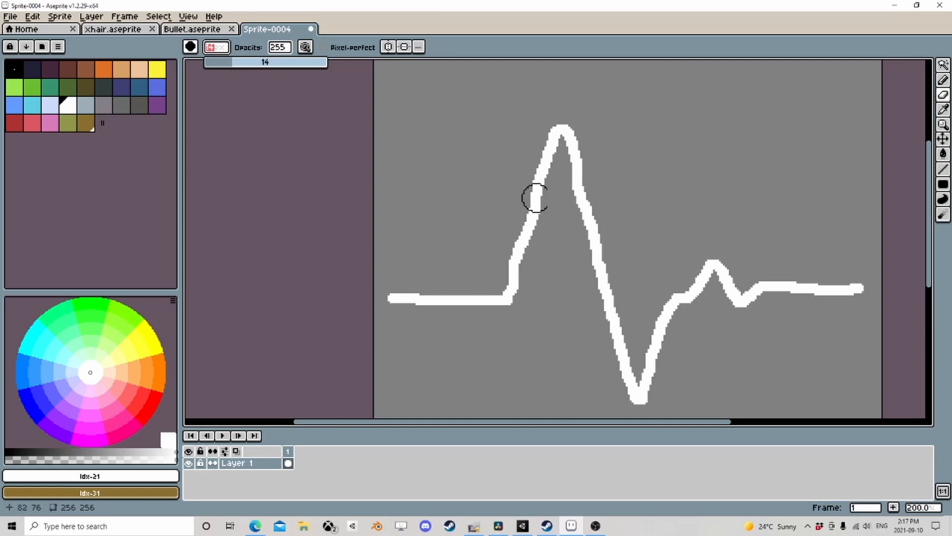
middle_drag(533, 195, 446, 162)
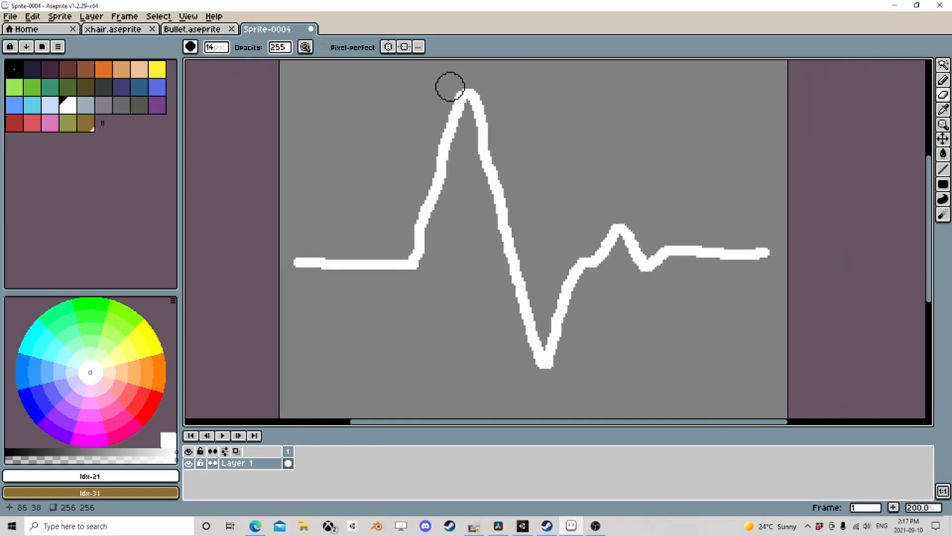
mouse_move(444, 102)
mouse_down()
mouse_move(414, 201)
mouse_move(393, 236)
mouse_move(405, 228)
mouse_move(429, 263)
mouse_move(462, 163)
mouse_move(456, 183)
mouse_move(425, 209)
mouse_move(413, 253)
mouse_up()
- Repaint the thin upper part of the rising stroke with the white Pencil and trim its edges with the 14 px Eraser
key(b)
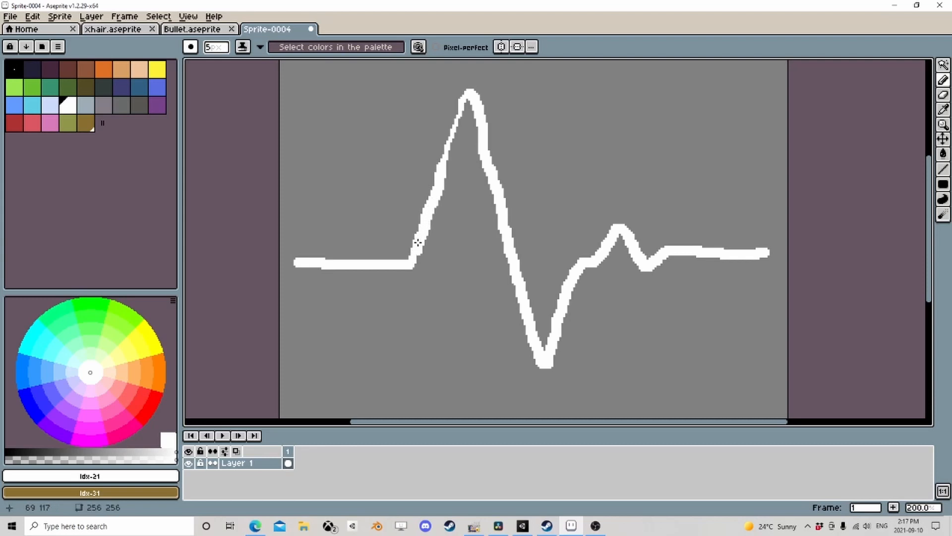
mouse_move(444, 160)
mouse_down()
mouse_move(463, 102)
mouse_move(452, 131)
mouse_up()
key(e)
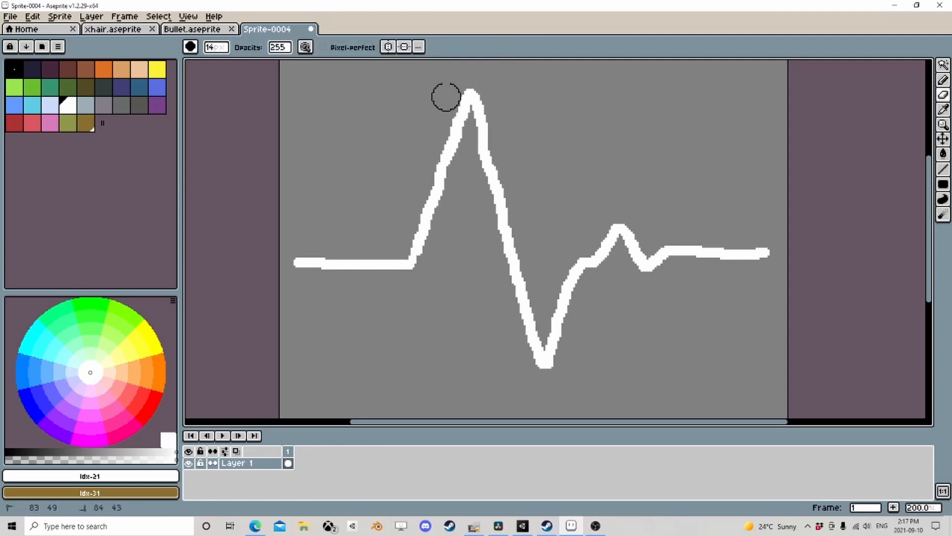
mouse_move(450, 96)
mouse_down()
mouse_move(410, 213)
mouse_move(431, 253)
mouse_move(469, 136)
mouse_up()
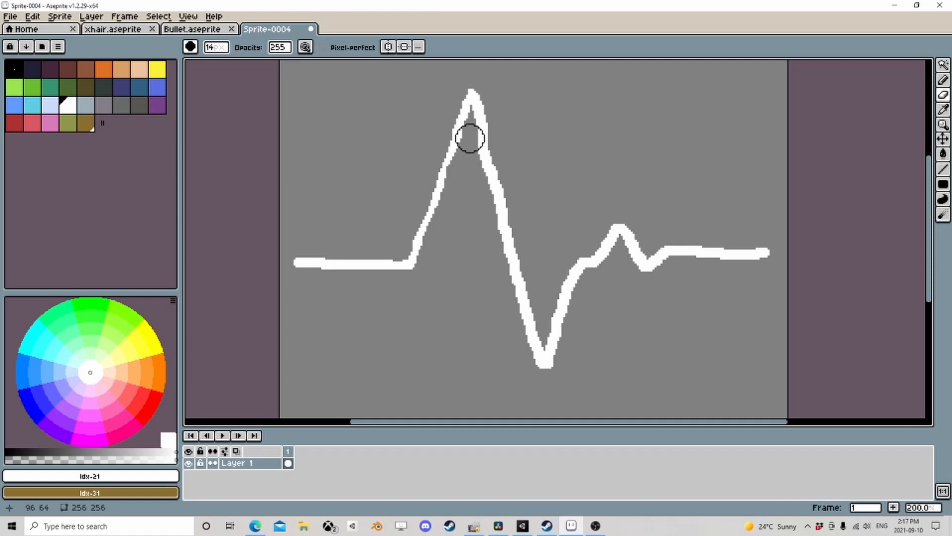
- Thin the inner side of the tall peak and the underside of the flat line before it with an 8 px Eraser
click(214, 47)
text(8)
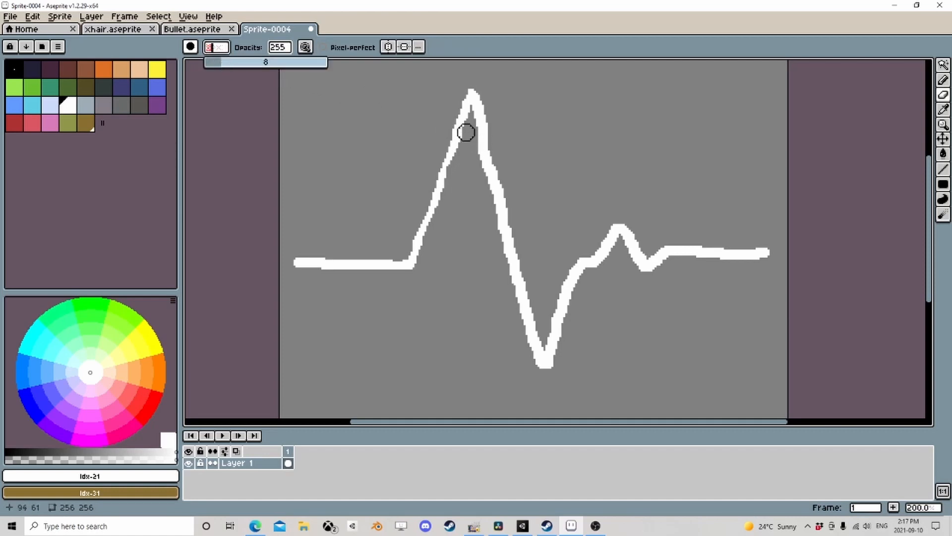
drag(467, 141, 463, 148)
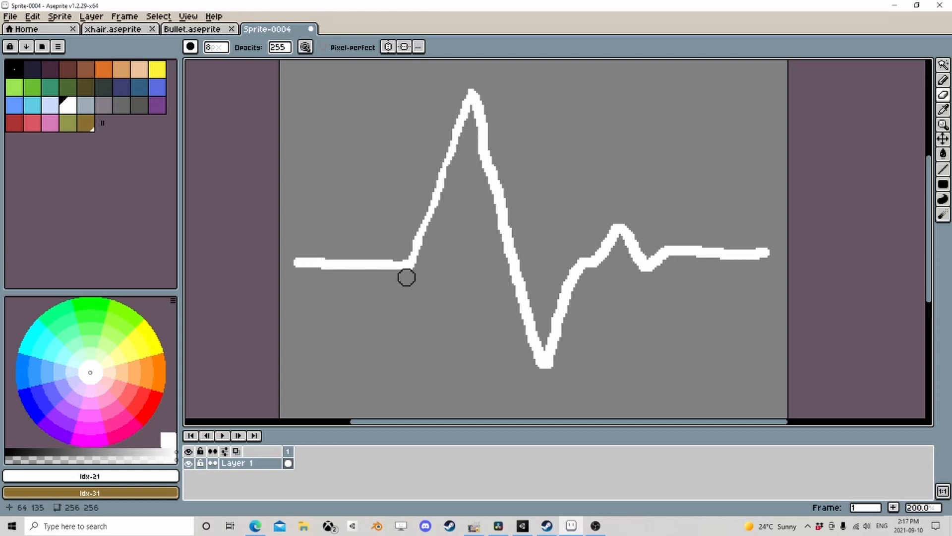
drag(412, 277, 290, 271)
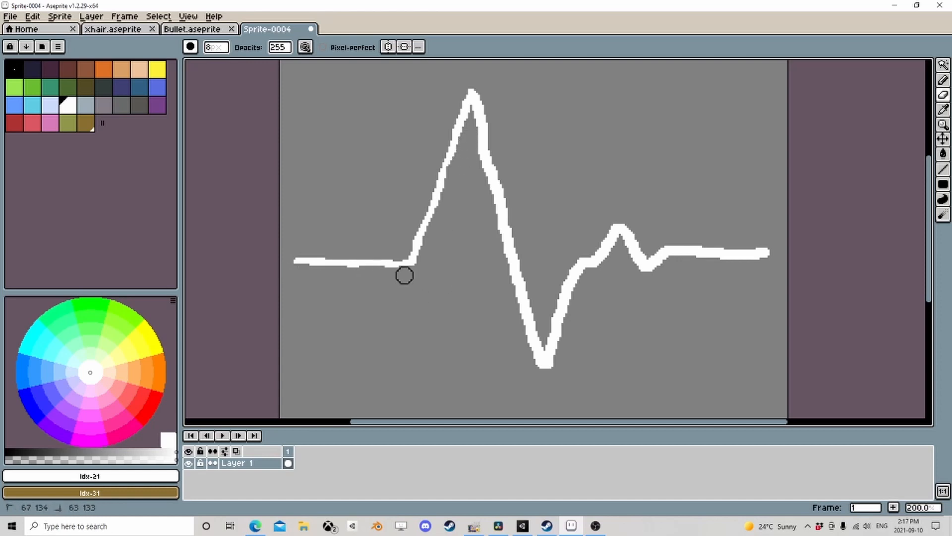
drag(404, 276, 368, 277)
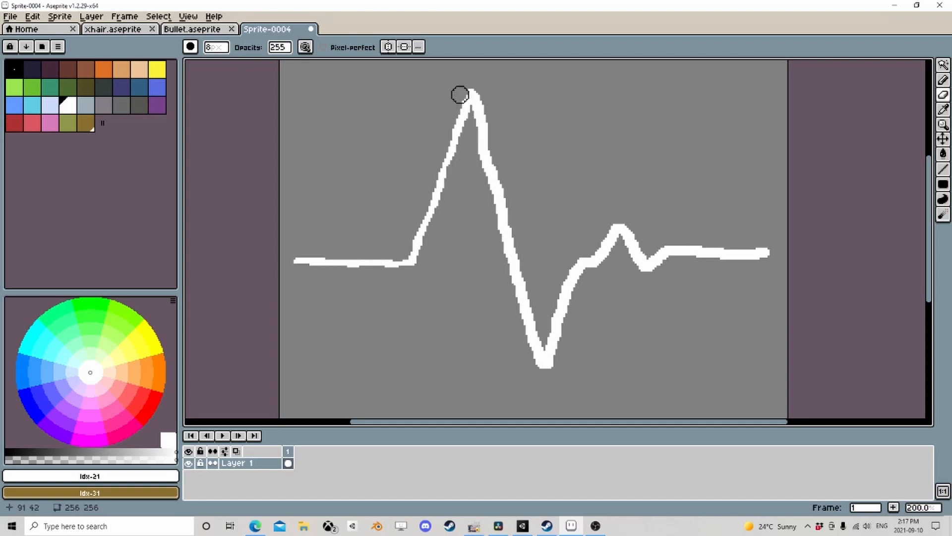
- Sharpen the tip of the tall peak and thin the outer edge of its falling stroke with the Eraser
mouse_move(452, 111)
mouse_down()
mouse_move(466, 87)
mouse_move(488, 89)
mouse_move(482, 102)
mouse_move(506, 157)
mouse_up()
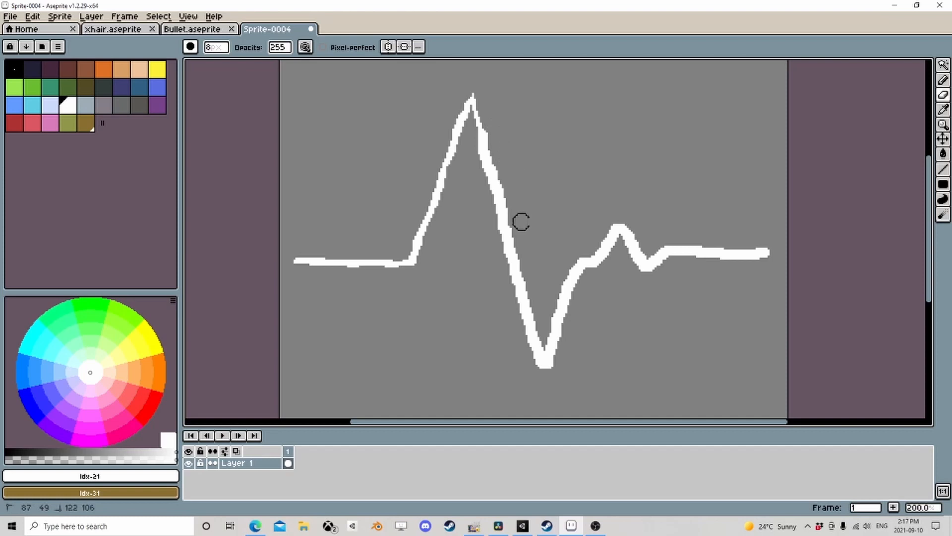
drag(535, 301, 489, 124)
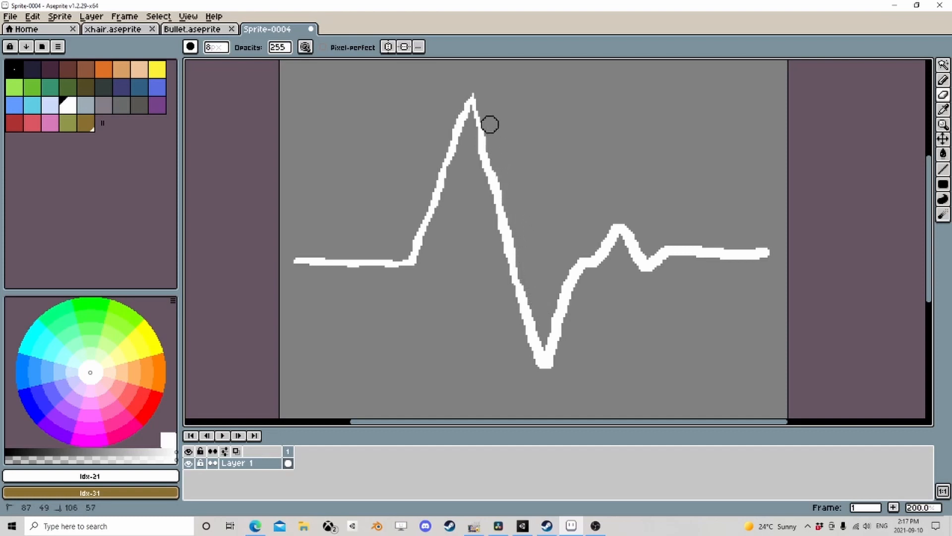
mouse_move(506, 184)
mouse_down()
mouse_move(525, 247)
mouse_move(514, 191)
mouse_up()
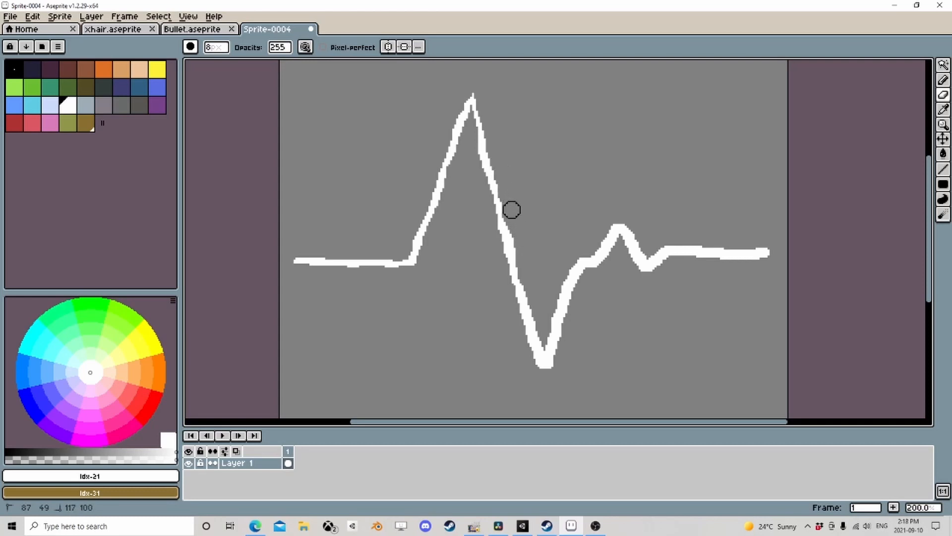
- Thin the rising stroke out of the trough, the small second peak and the flat line after it with the Eraser
mouse_move(532, 286)
mouse_down()
mouse_move(544, 330)
mouse_move(567, 266)
mouse_move(562, 275)
mouse_up()
mouse_move(547, 318)
mouse_down()
mouse_move(571, 260)
mouse_move(623, 212)
mouse_move(642, 248)
mouse_move(684, 223)
mouse_move(657, 230)
mouse_move(682, 260)
mouse_move(773, 259)
mouse_move(662, 255)
mouse_up()
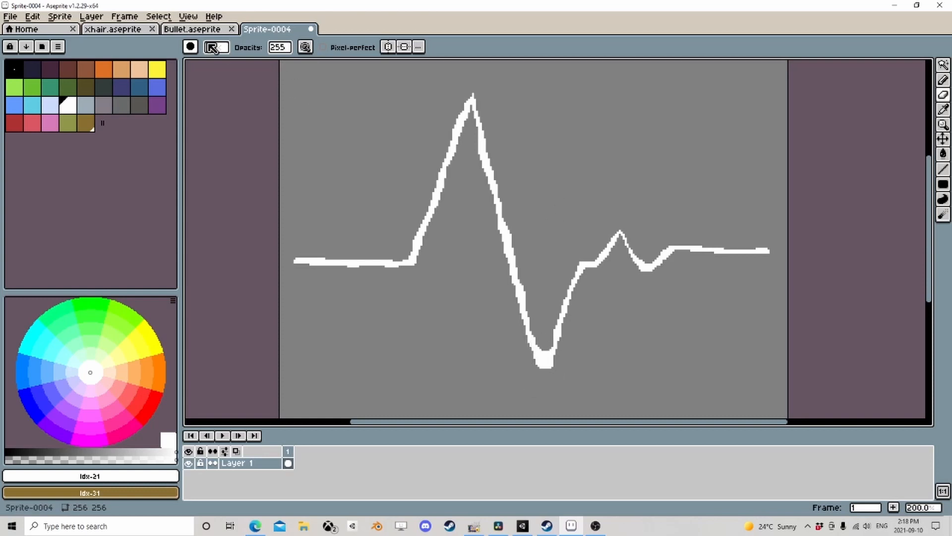
- Refine the trough and the inner edge of the falling stroke with a 6 px Eraser, touching up the foot of the small peak
click(211, 47)
text(6)
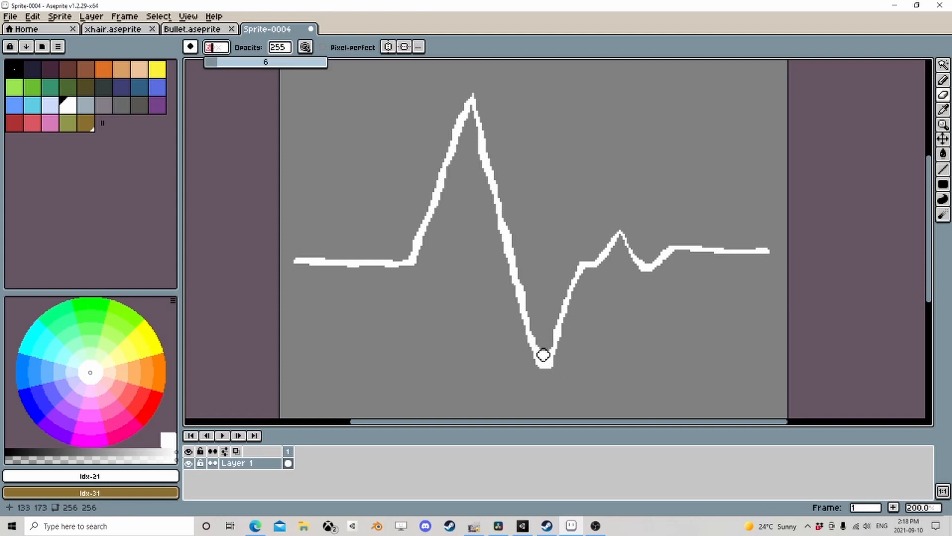
key(Return)
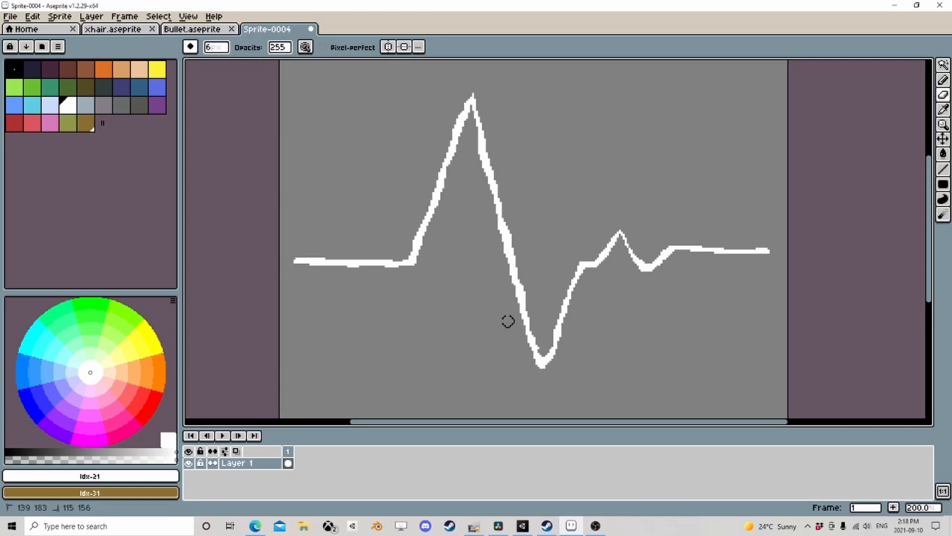
drag(476, 160, 473, 146)
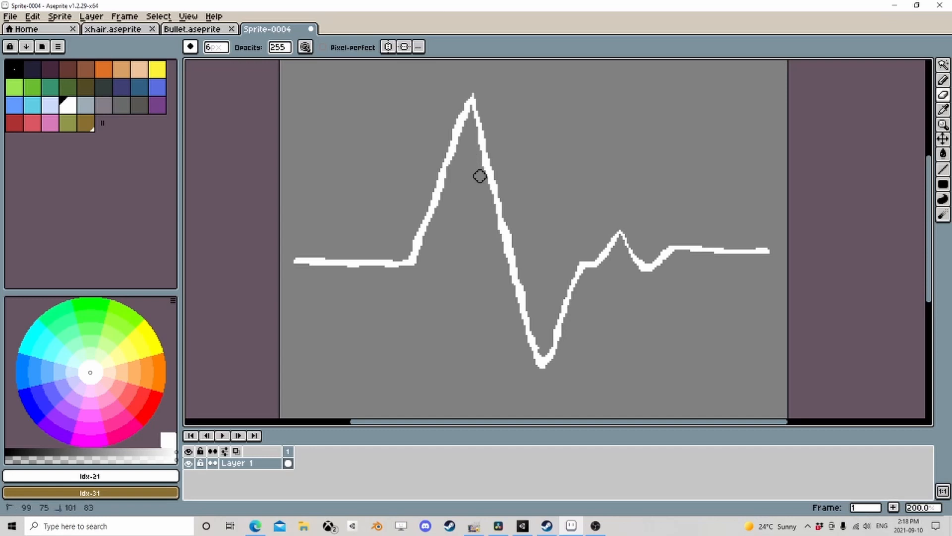
drag(495, 238, 496, 228)
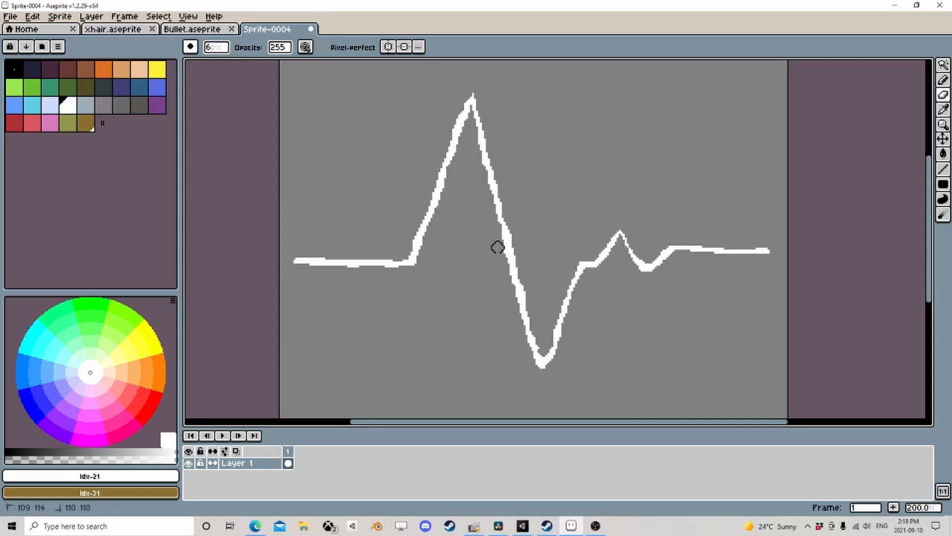
drag(513, 305, 515, 303)
mouse_move(596, 271)
mouse_down()
mouse_move(610, 255)
mouse_move(610, 264)
mouse_up()
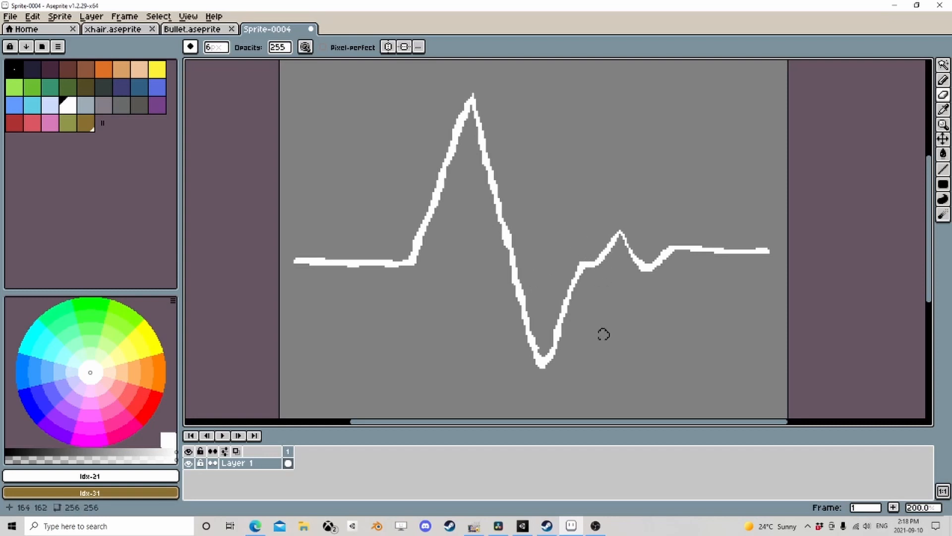
- Thicken the slopes and peaks of the white heartbeat line using the Pencil with a 3 px brush
click(551, 329)
click(219, 49)
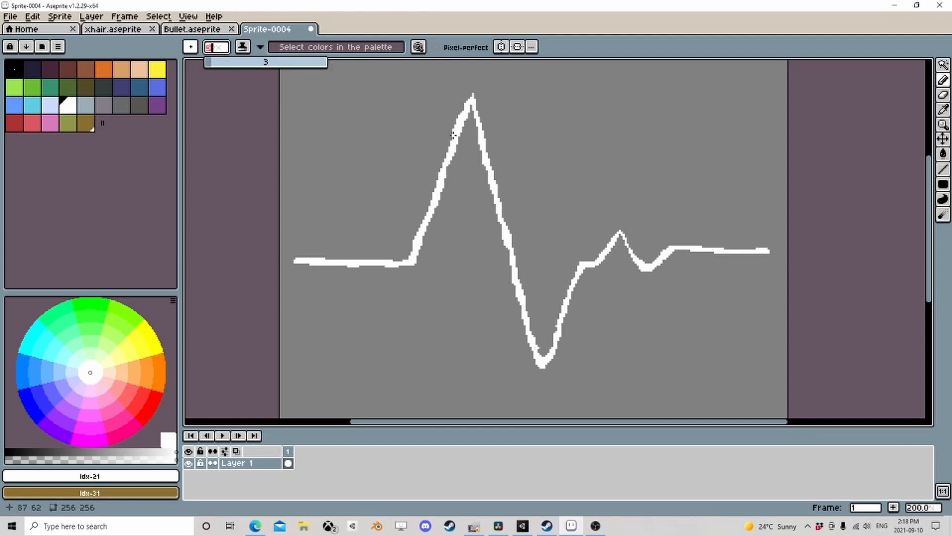
drag(453, 135, 446, 172)
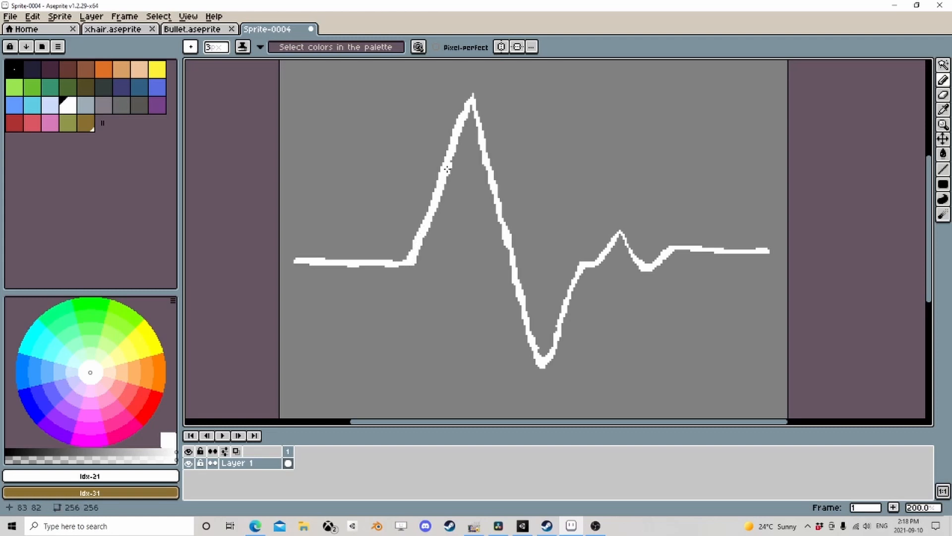
drag(470, 107, 479, 126)
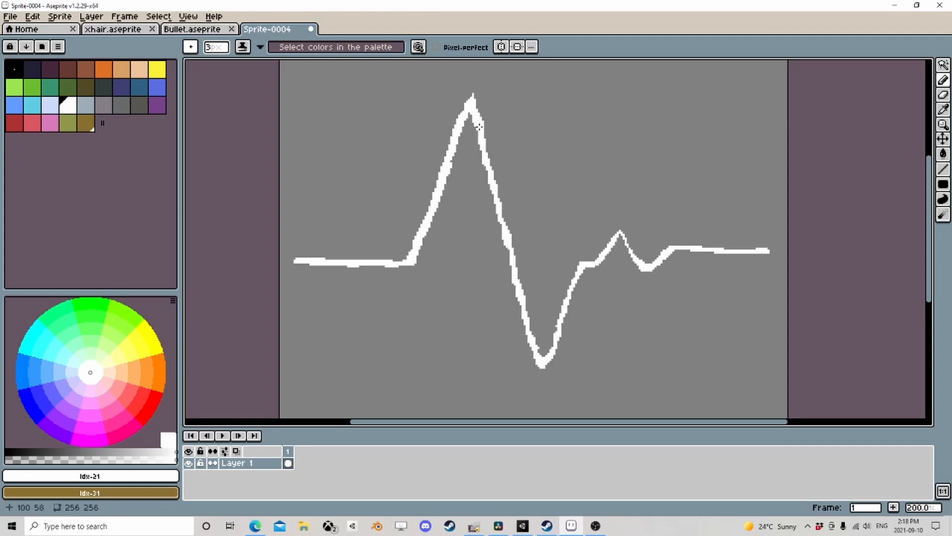
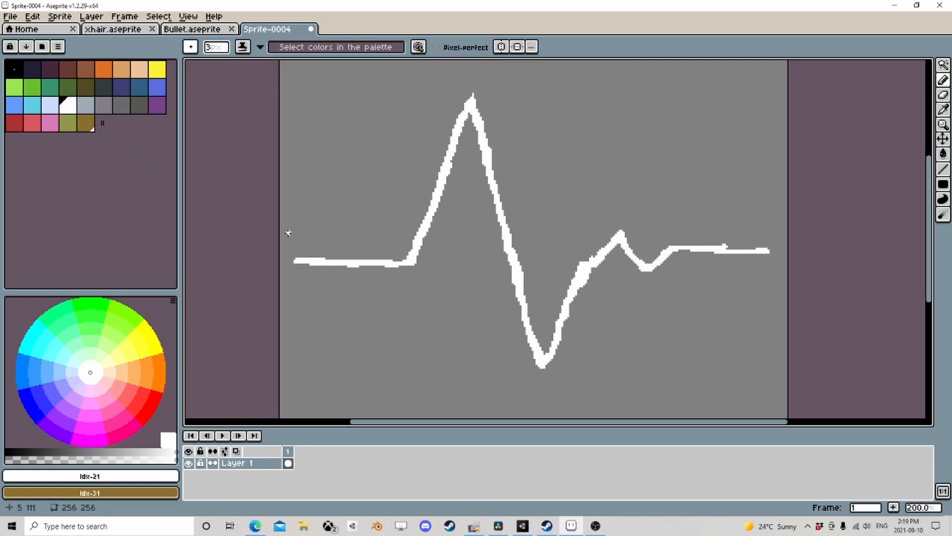
- Select the whole heartbeat line with the Magic Wand and load the Google UI colour palette
click(944, 65)
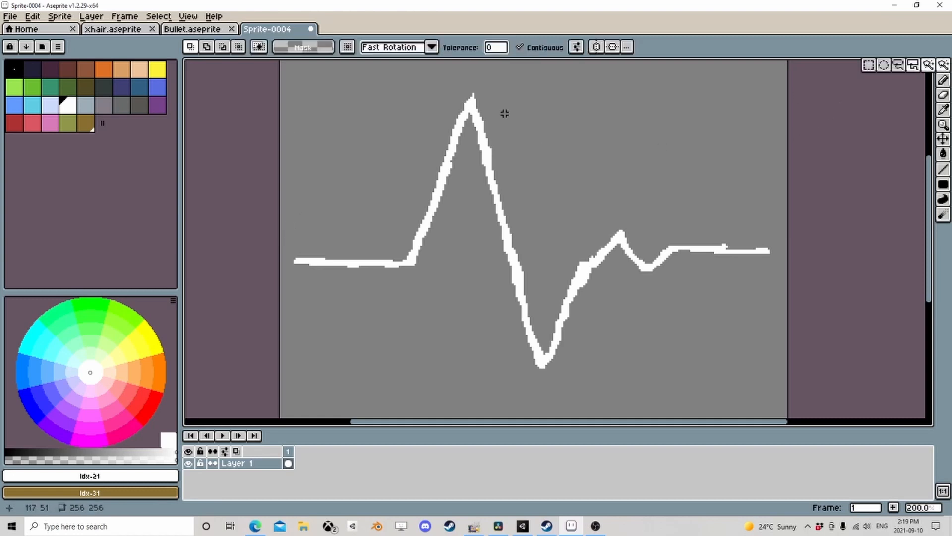
click(485, 149)
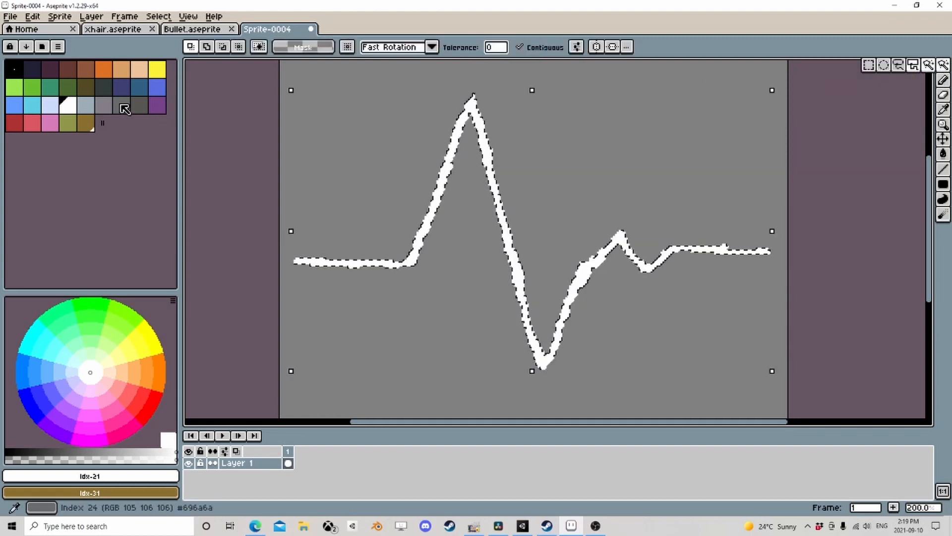
click(41, 47)
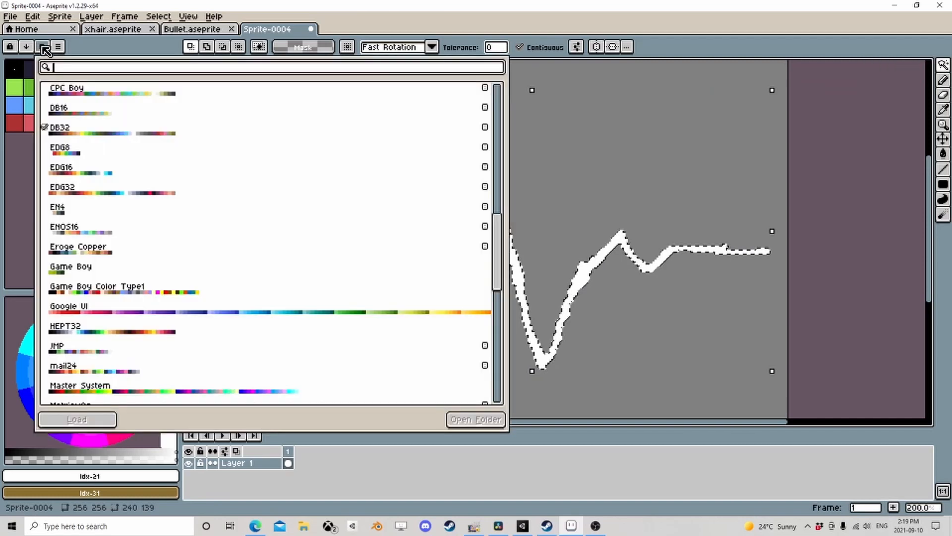
scroll(219, 278, down, 3)
scroll(220, 278, down, 3)
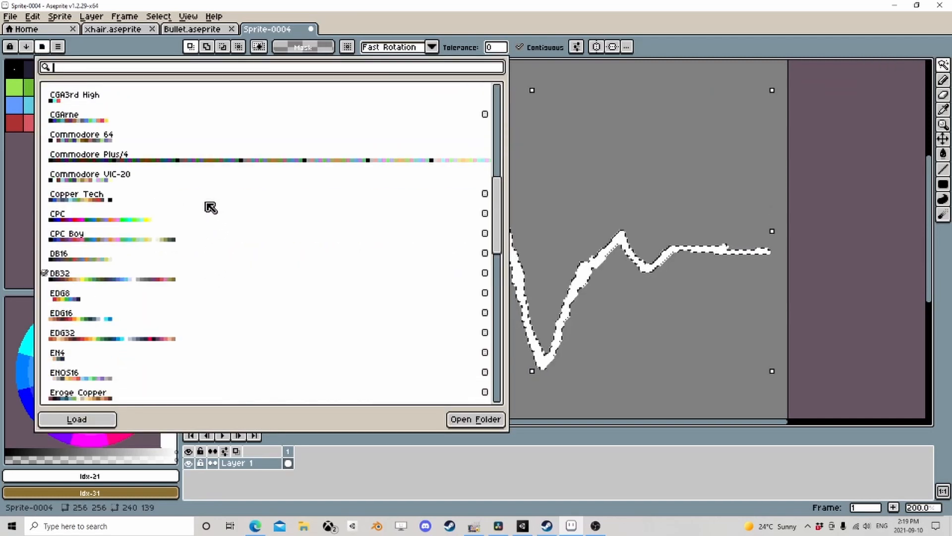
scroll(183, 221, down, 2)
click(238, 331)
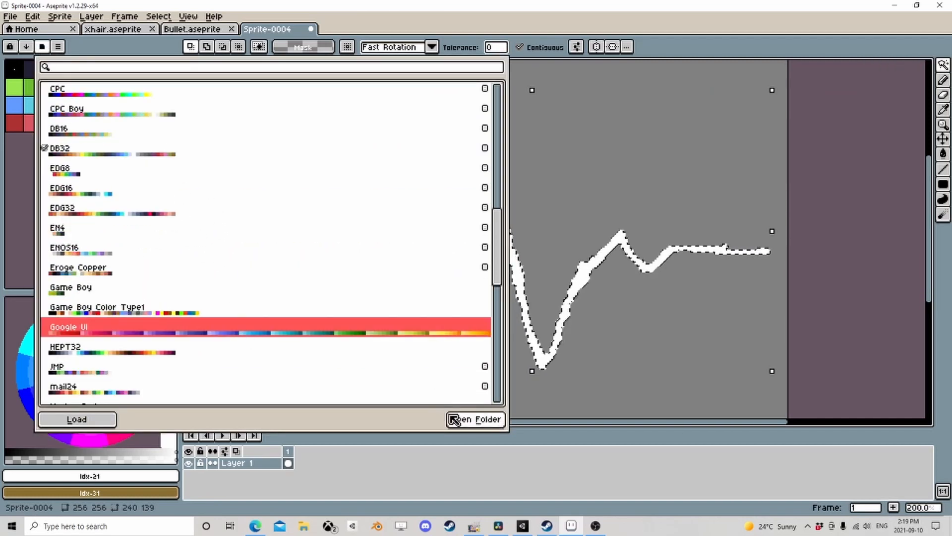
click(113, 419)
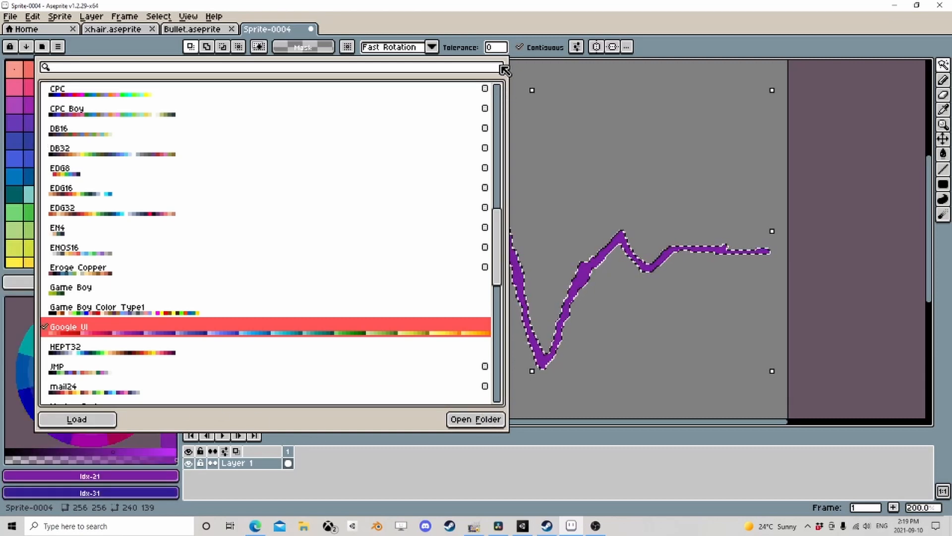
click(583, 165)
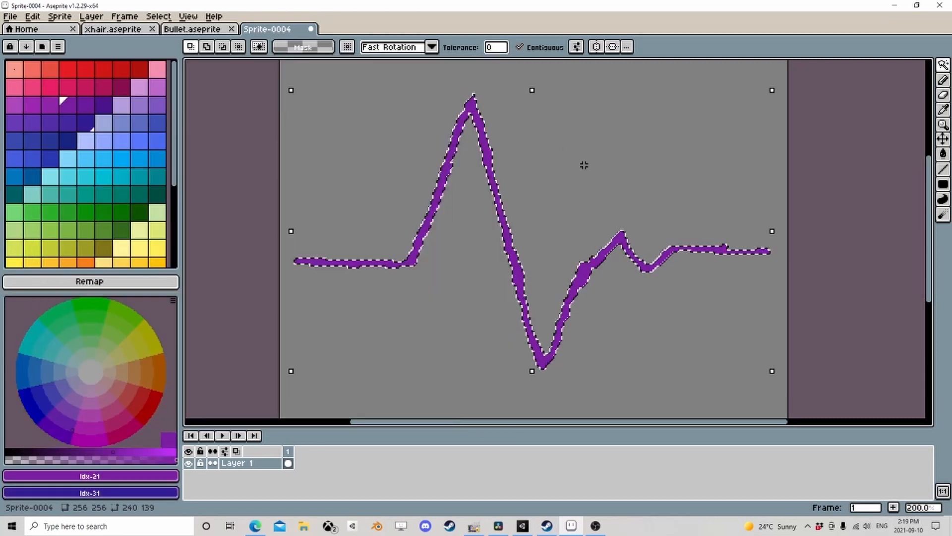
- Fill the selected heartbeat line with the very light grey #eeeeee (palette index 136)
click(942, 153)
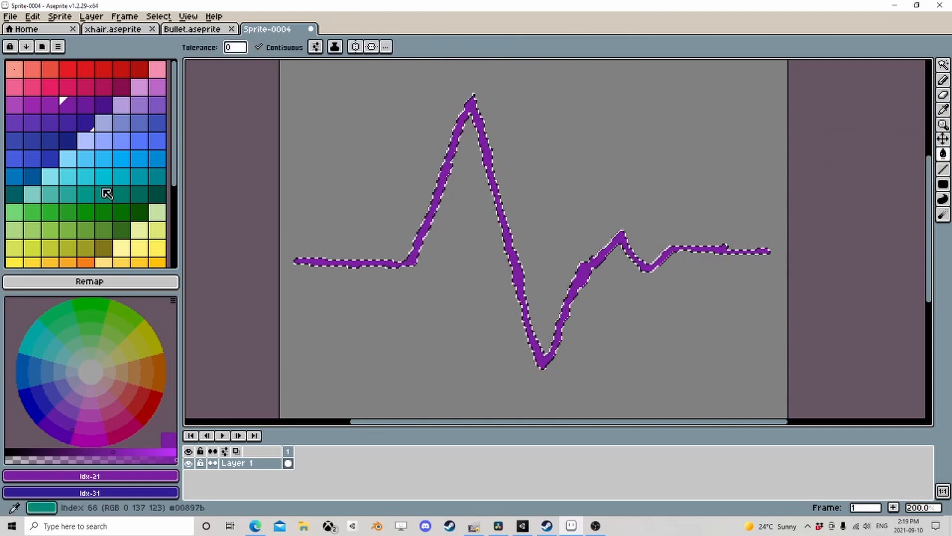
scroll(100, 191, down, 3)
click(32, 204)
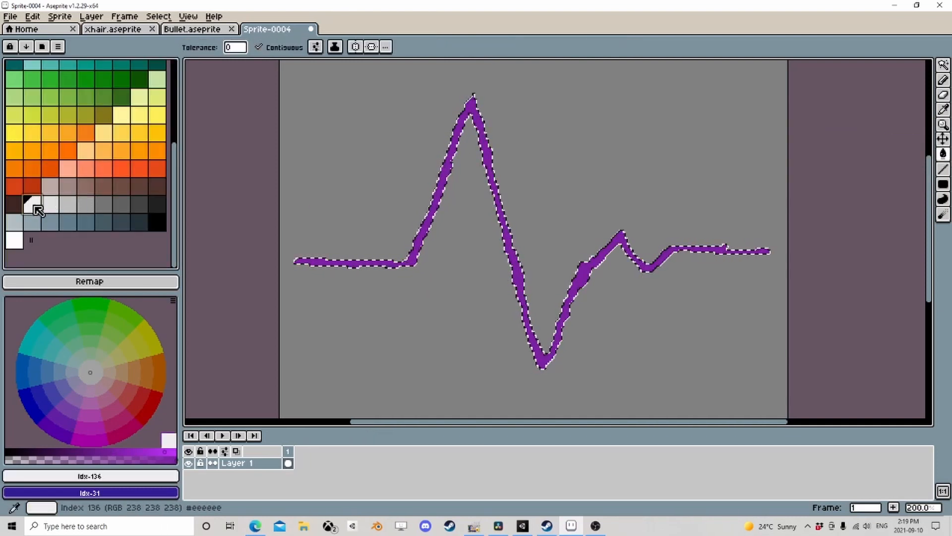
key(f)
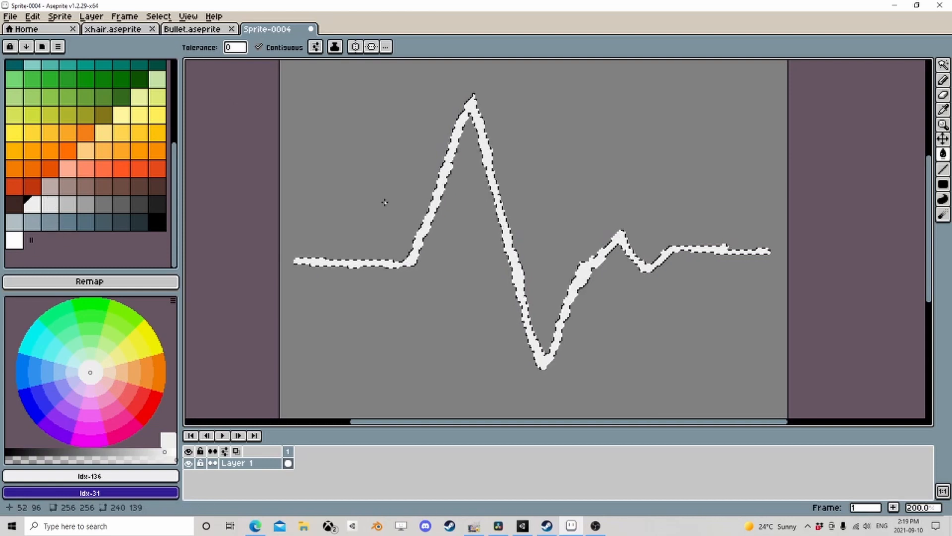
- Shade both flat end sections of the selected line in light grey index 137 using the Pencil with a 15 px brush
key(b)
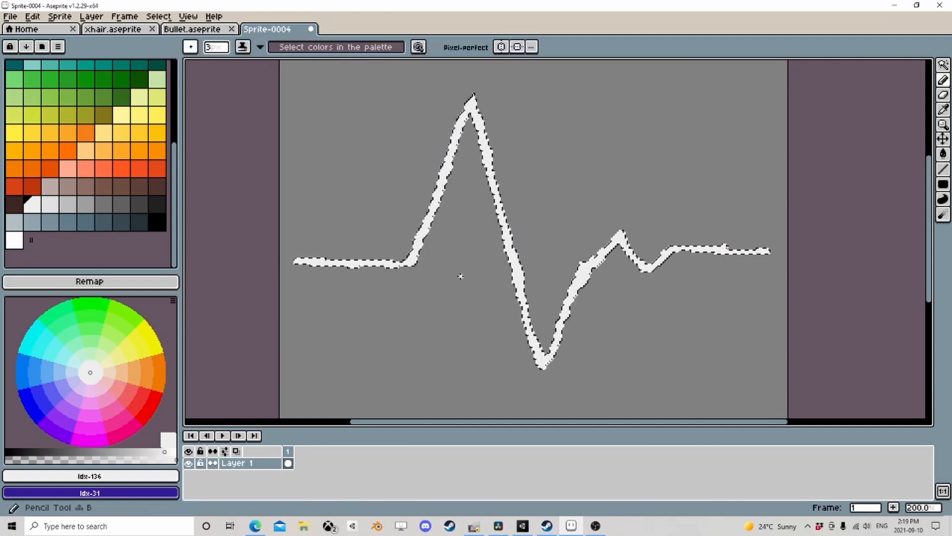
click(218, 47)
drag(213, 69, 235, 65)
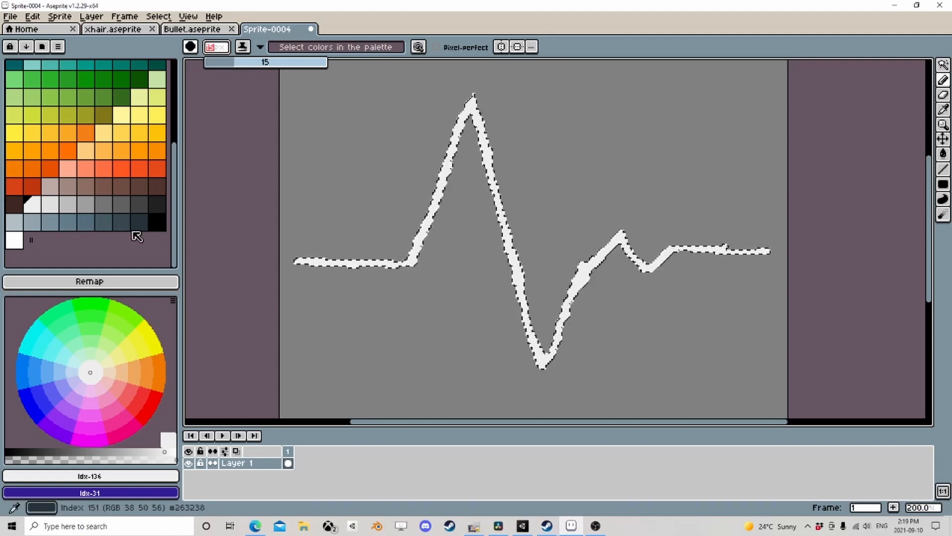
click(49, 204)
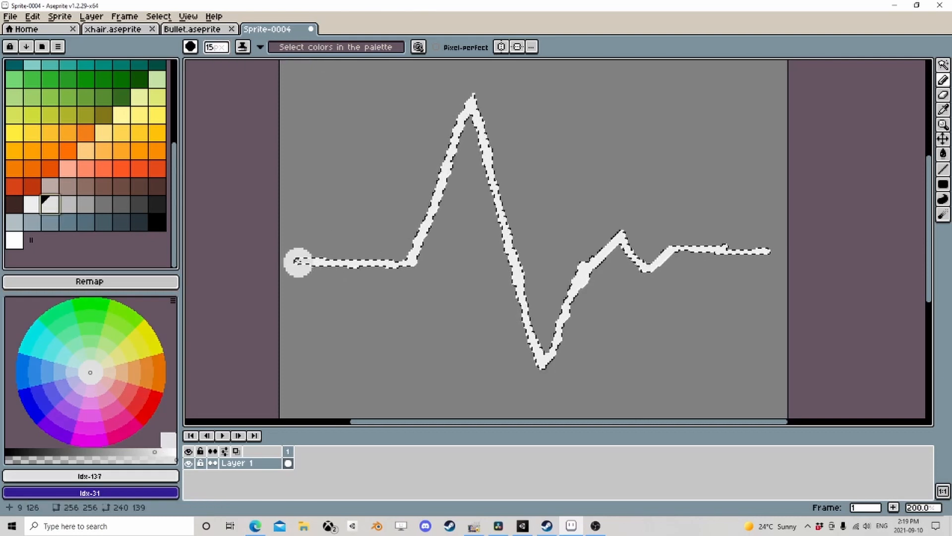
drag(292, 259, 308, 249)
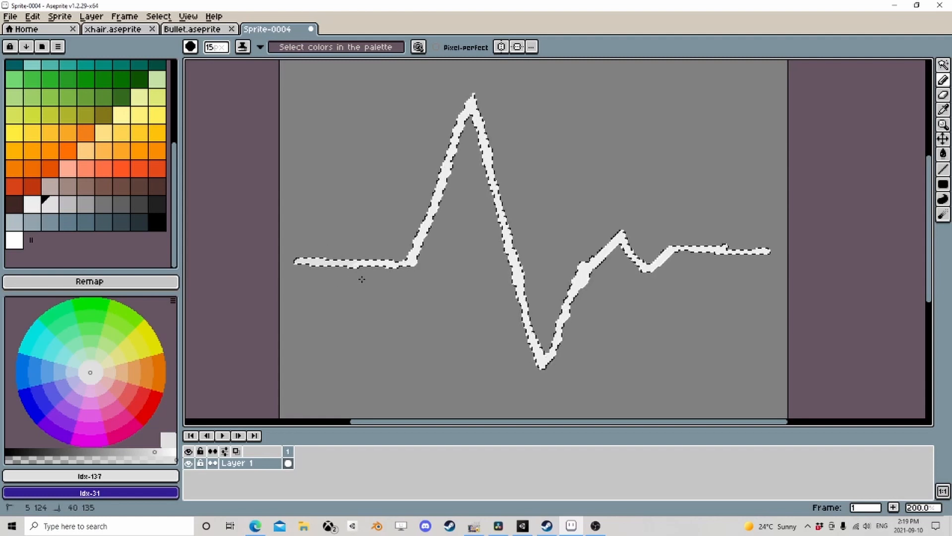
drag(362, 279, 494, 300)
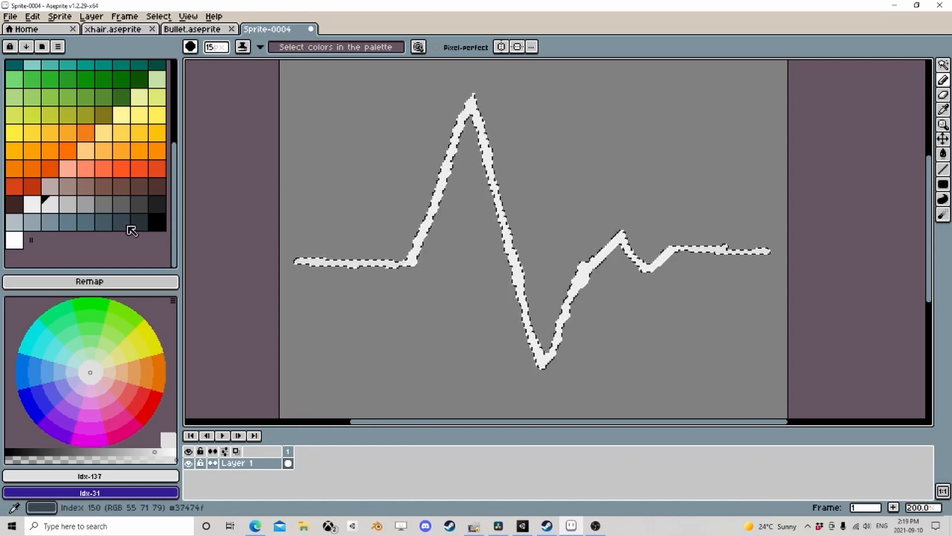
- Shade the outer parts of both line ends with the darker grey at palette index 138
click(69, 205)
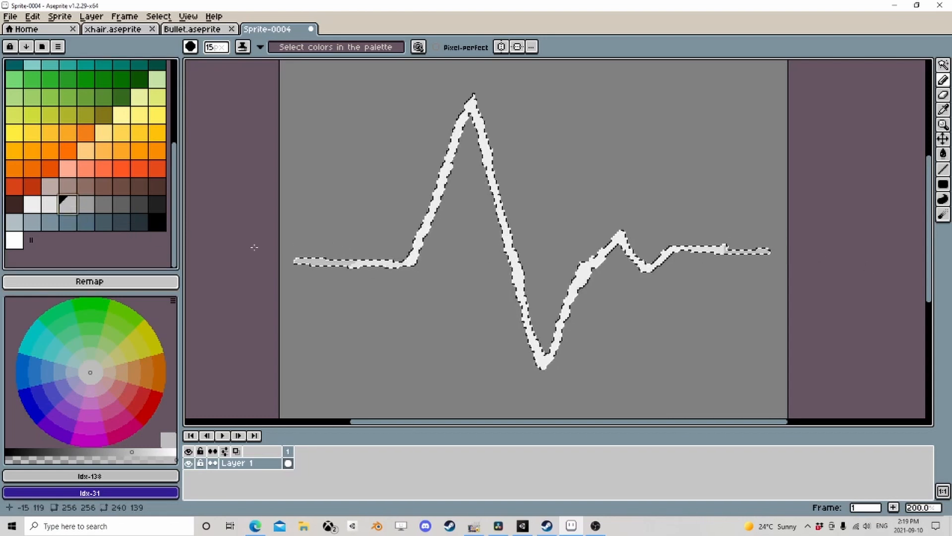
drag(289, 256, 308, 257)
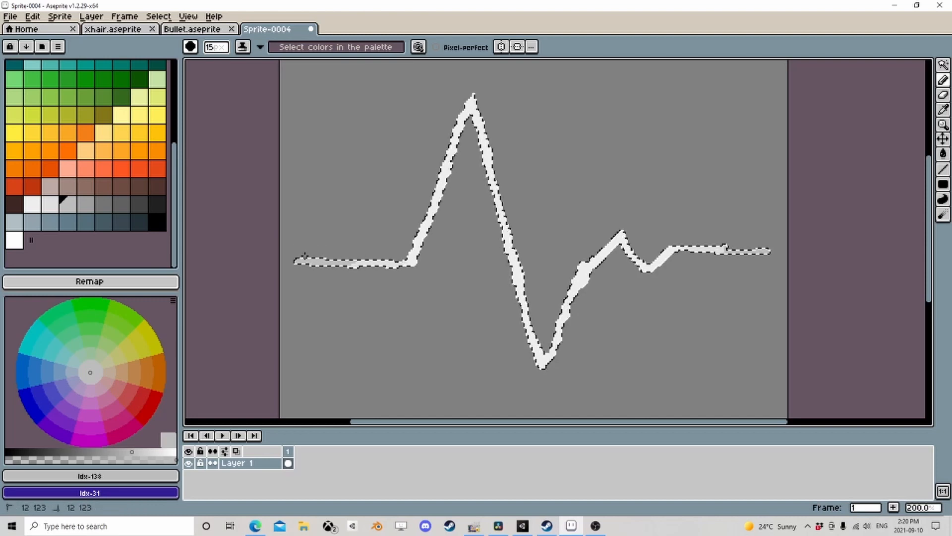
drag(688, 246, 753, 252)
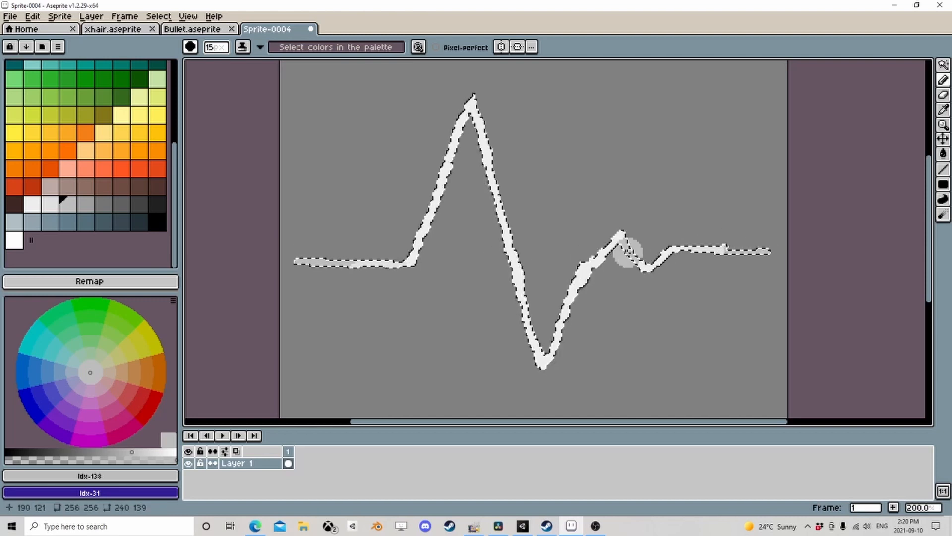
- Fade the tips of both line ends with progressively darker greys, palette indexes 139, 140 and 141
click(86, 204)
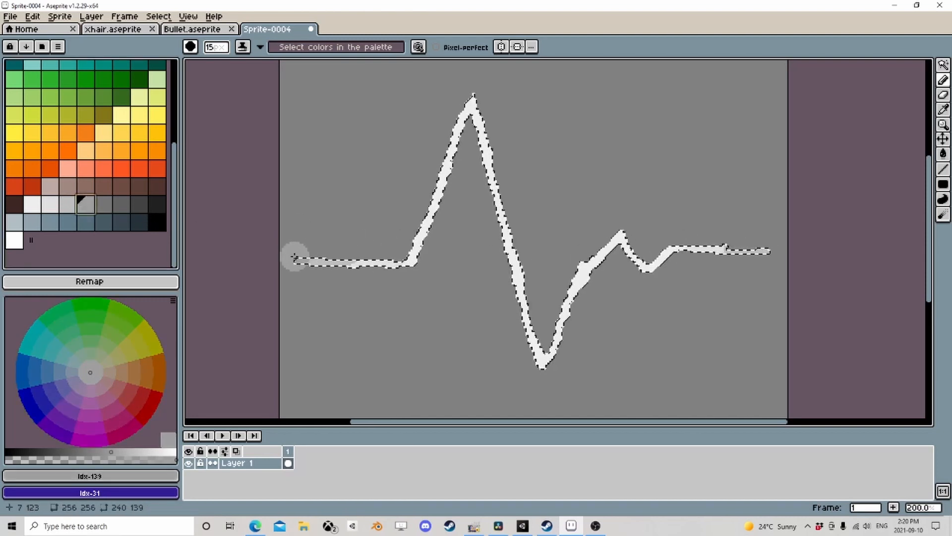
drag(298, 257, 312, 258)
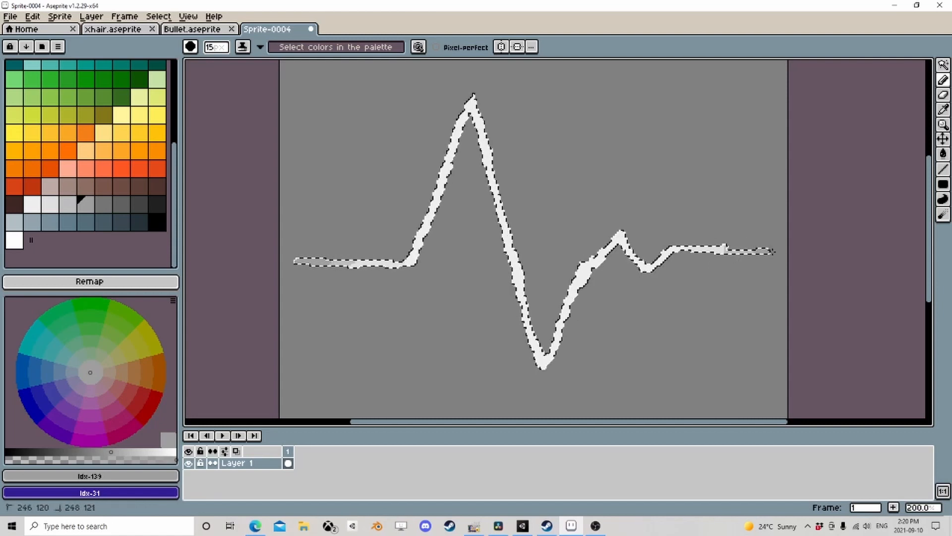
click(103, 205)
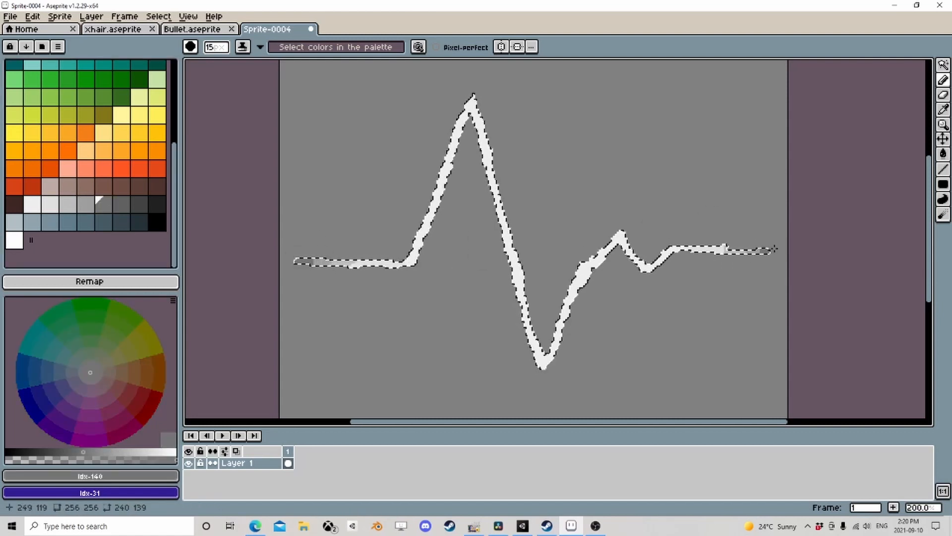
click(121, 203)
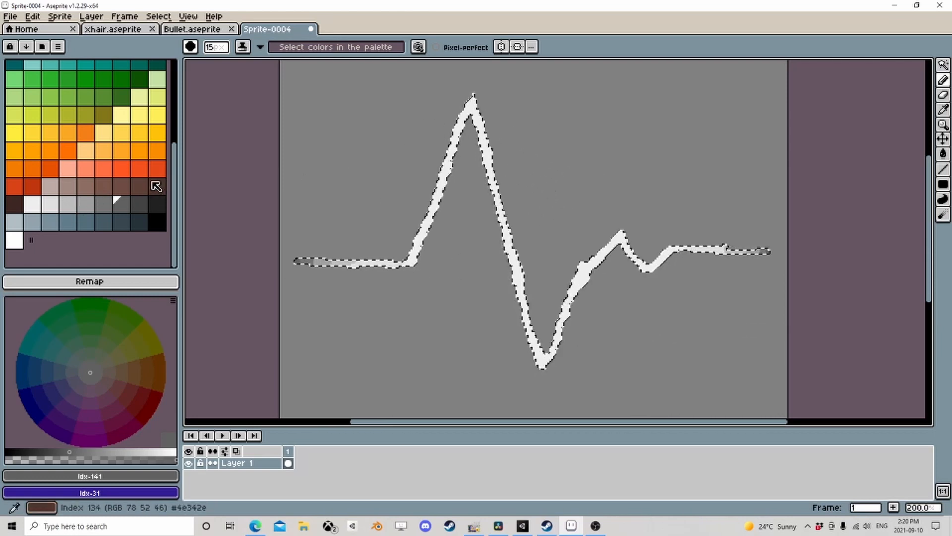
- Widen the sprite's canvas to 512 px, extending it equally on both sides of the heartbeat line
scroll(497, 169, down, 1)
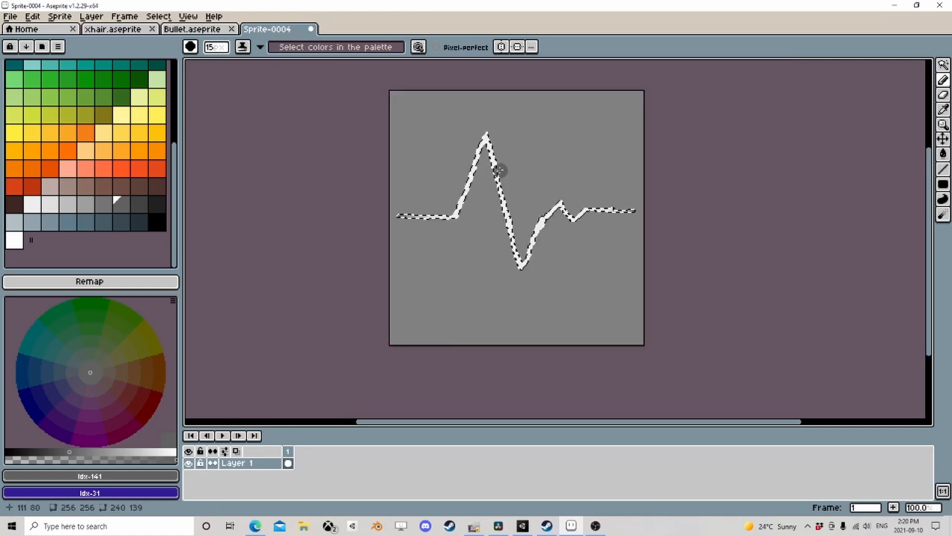
click(17, 18)
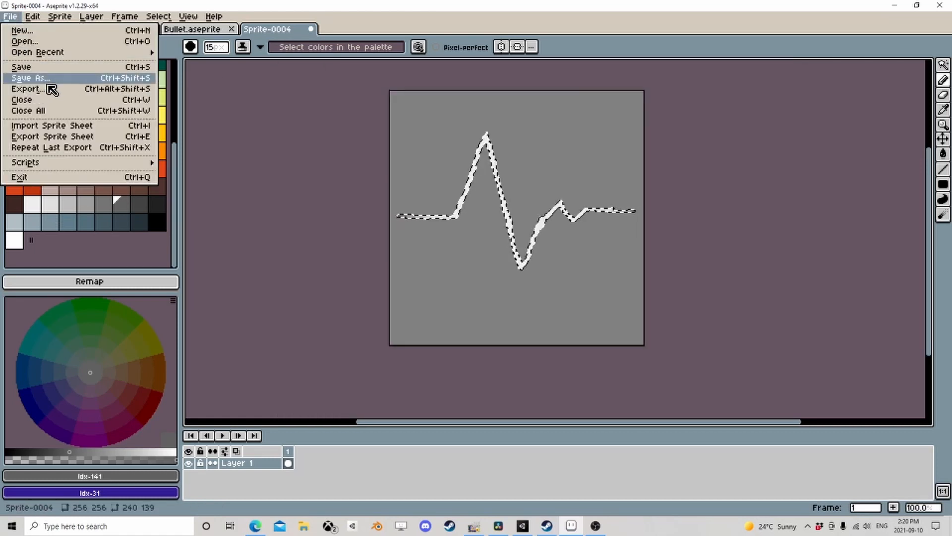
mouse_move(33, 19)
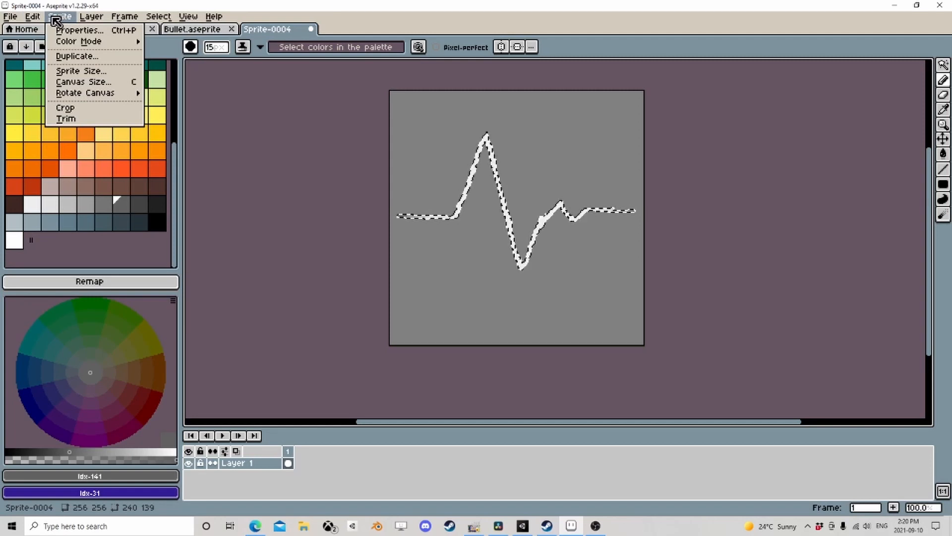
click(61, 81)
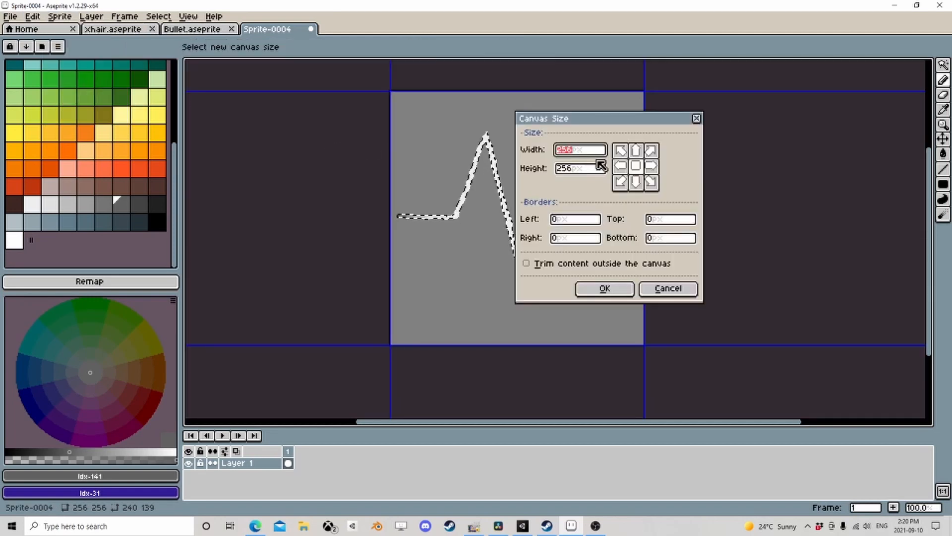
click(585, 151)
drag(580, 151, 543, 150)
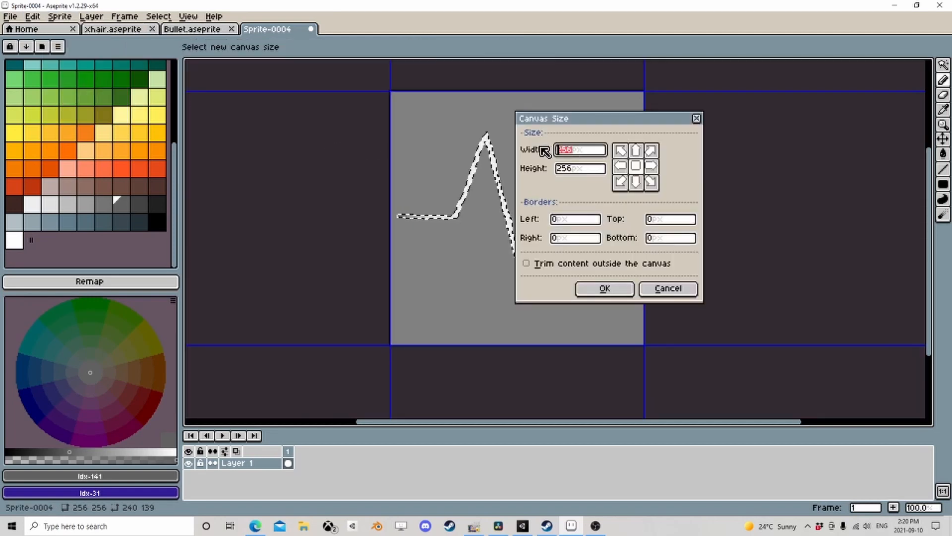
text(2)
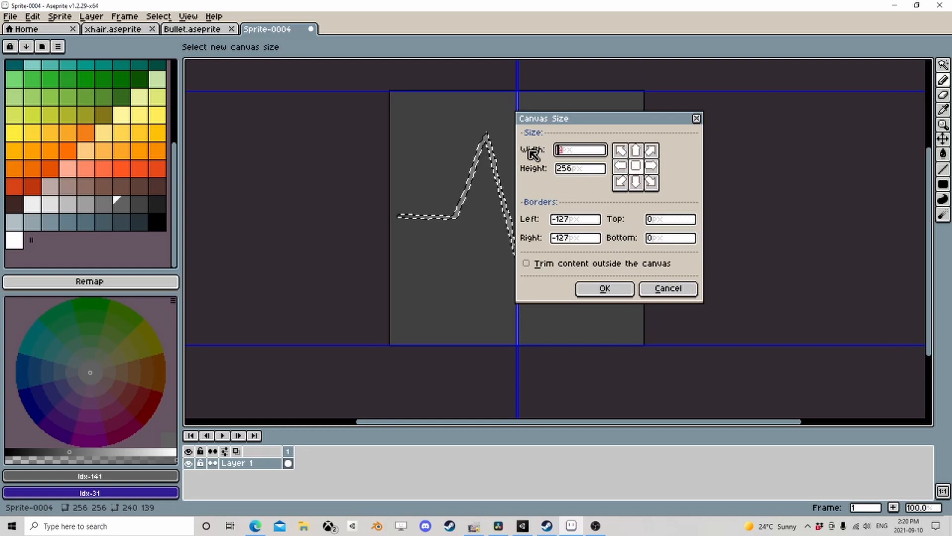
text(512)
click(615, 290)
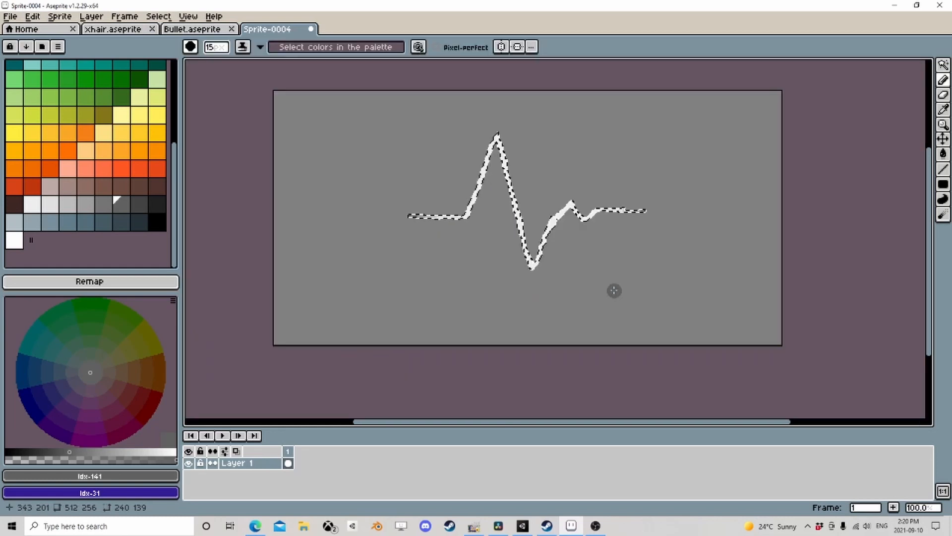
- Save the sprite in the Pictures folder under the name heart
click(15, 16)
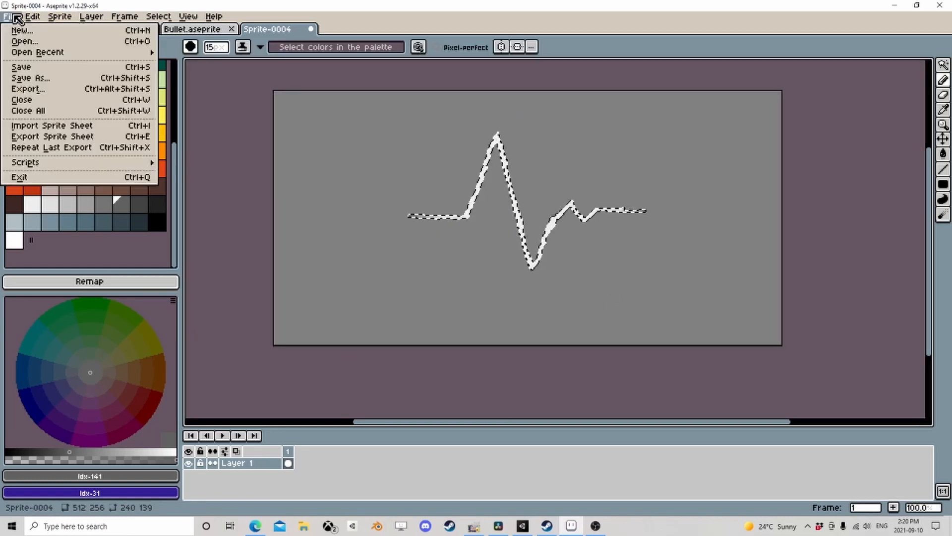
click(20, 79)
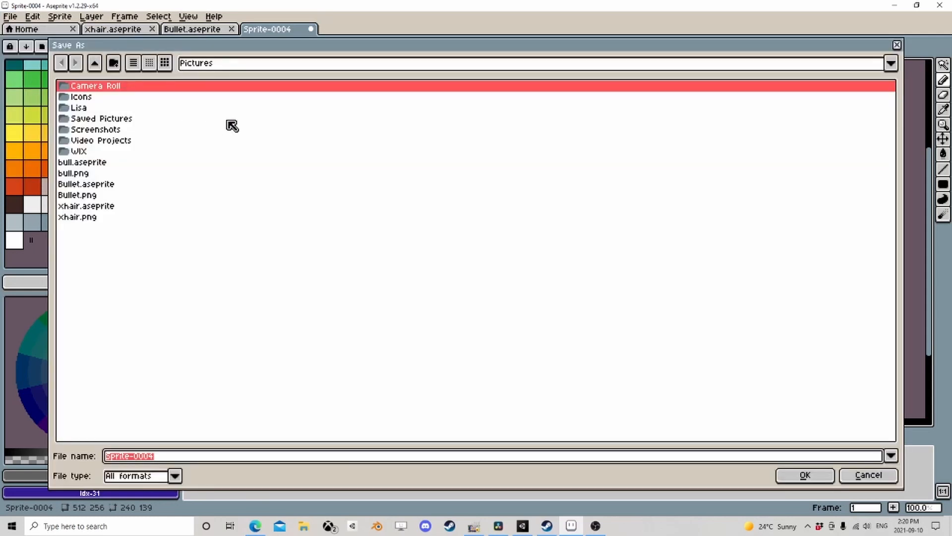
text(heart)
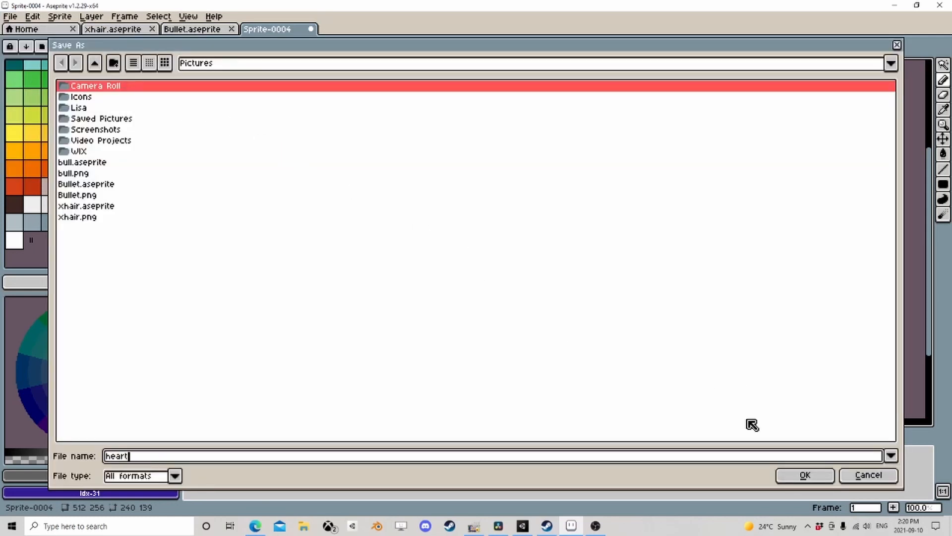
click(804, 475)
- Export the sprite as heart.png at 100% size with visible layers and all frames, and return to the Unity editor
click(10, 16)
mouse_move(32, 17)
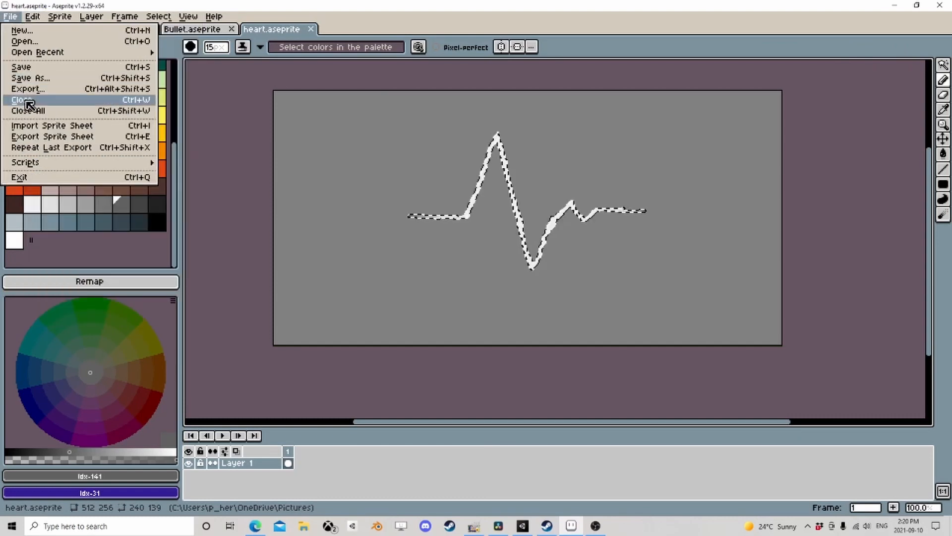
click(37, 87)
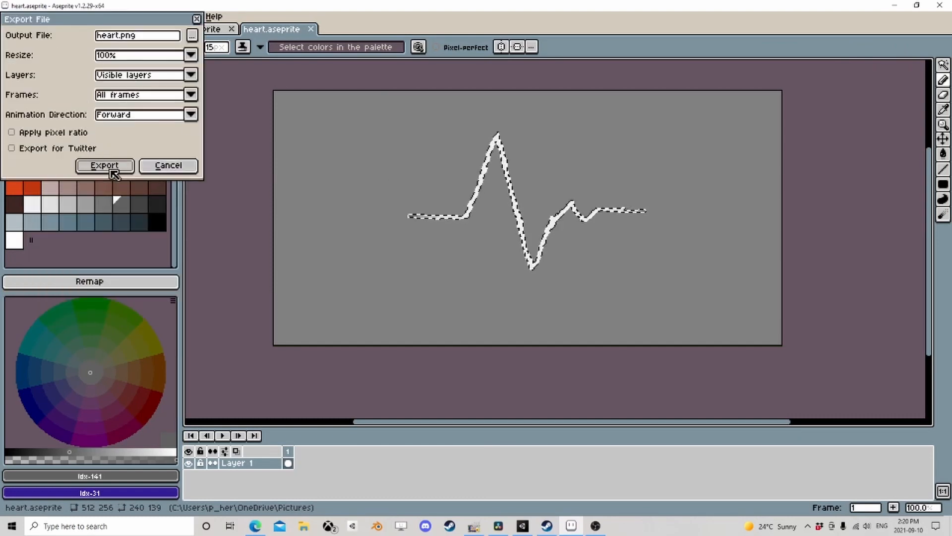
click(92, 165)
click(897, 6)
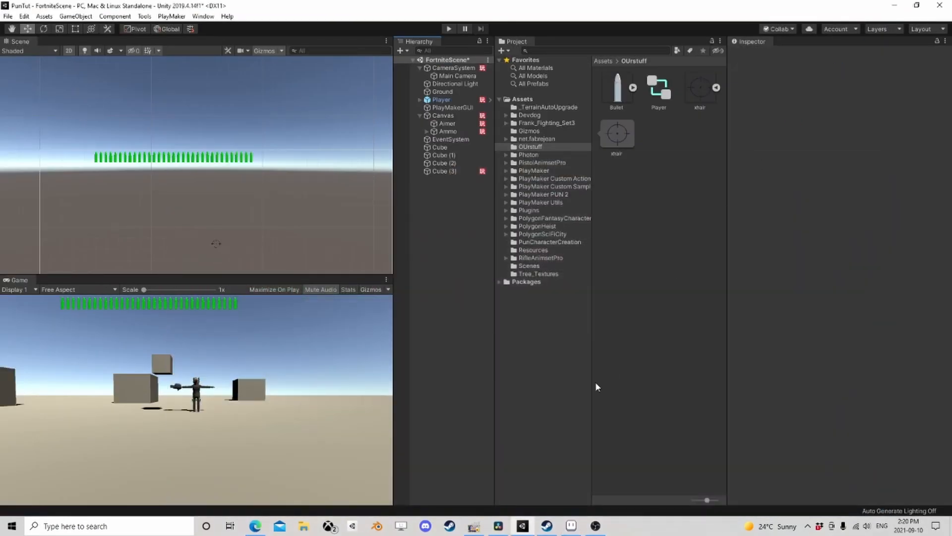
- Switch to File Explorer and open the Pictures folder inside OneDrive in the user's profile on the C: drive
click(304, 526)
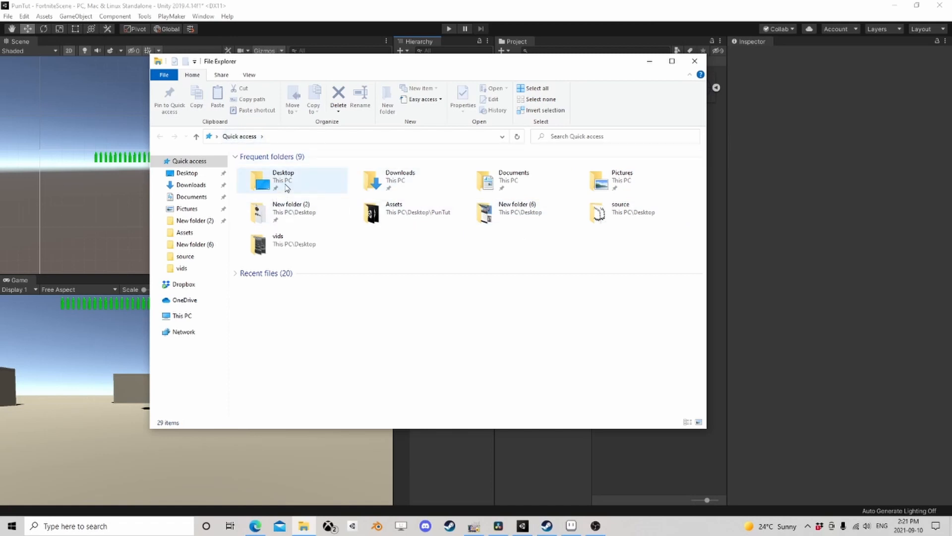
double_click(259, 169)
click(231, 136)
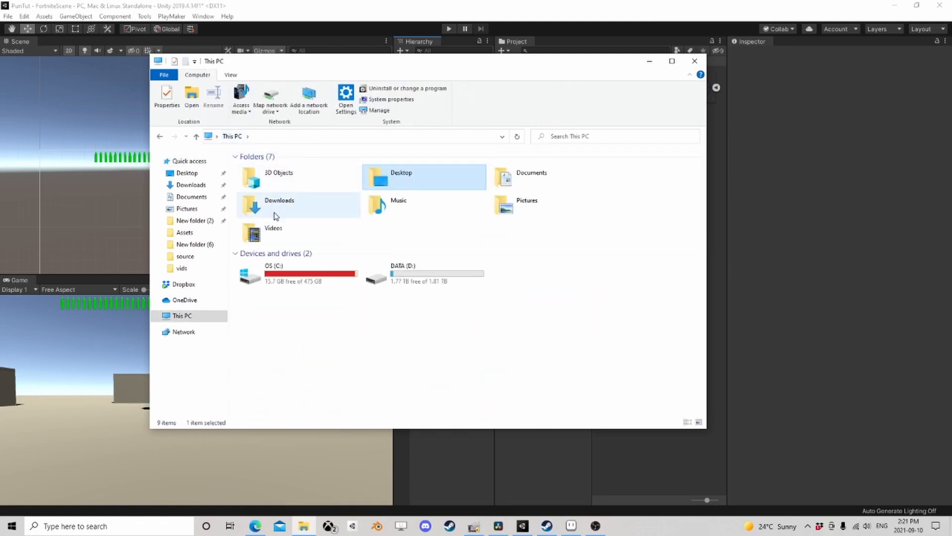
double_click(289, 277)
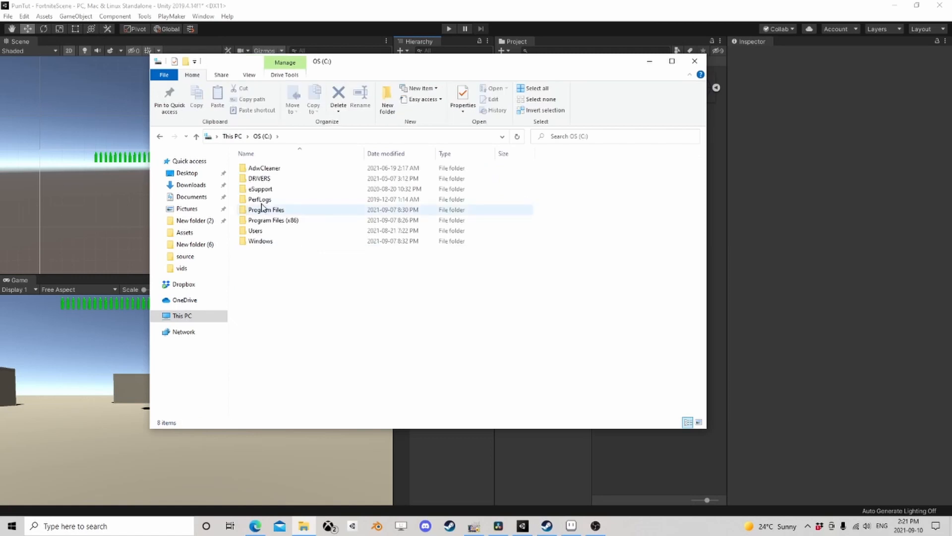
double_click(262, 231)
double_click(268, 180)
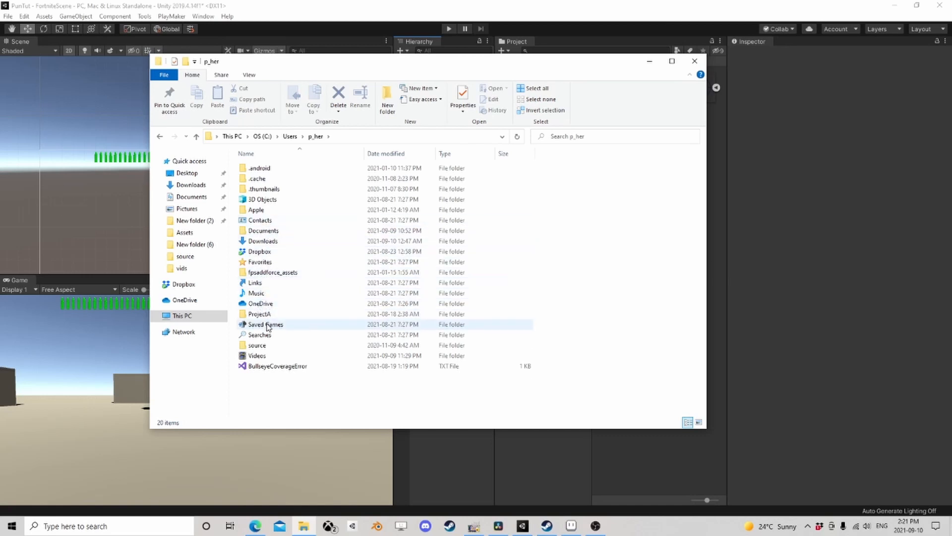
double_click(267, 252)
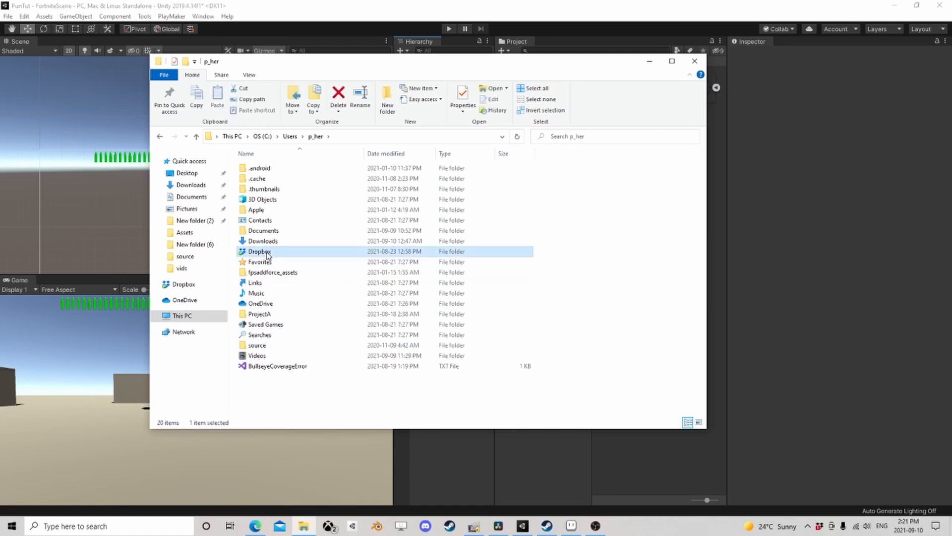
click(160, 137)
click(267, 304)
double_click(268, 305)
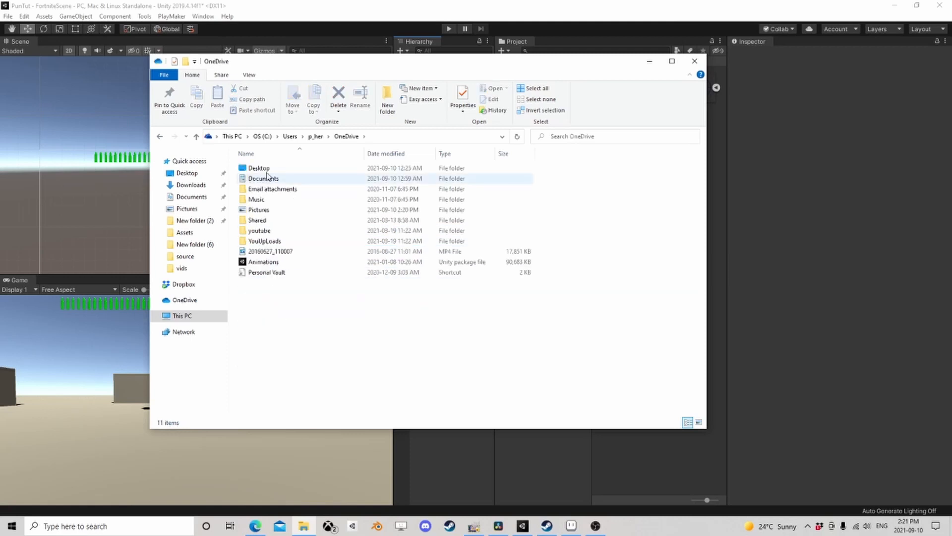
double_click(260, 209)
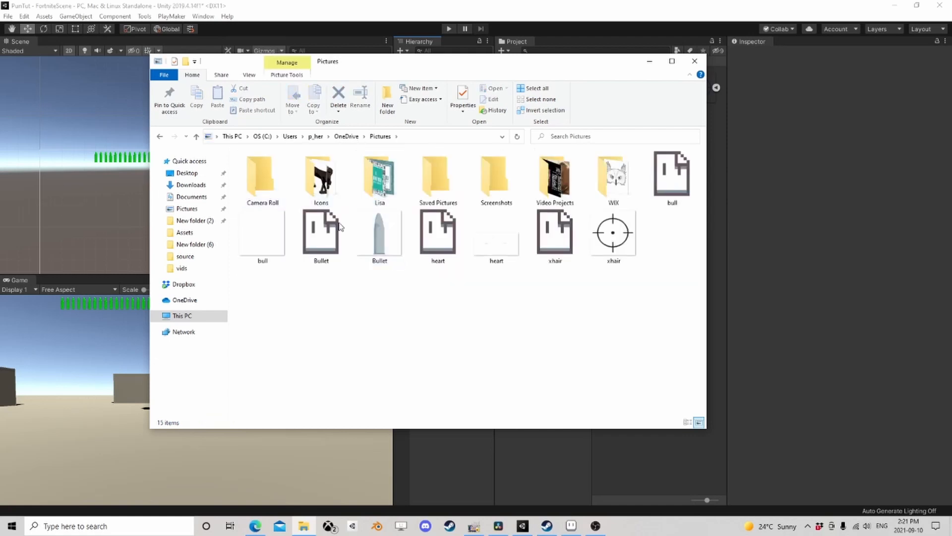
- Import the heart PNG image from the Pictures folder into the Unity project's OUrstuff assets folder
click(496, 235)
drag(564, 61, 404, 57)
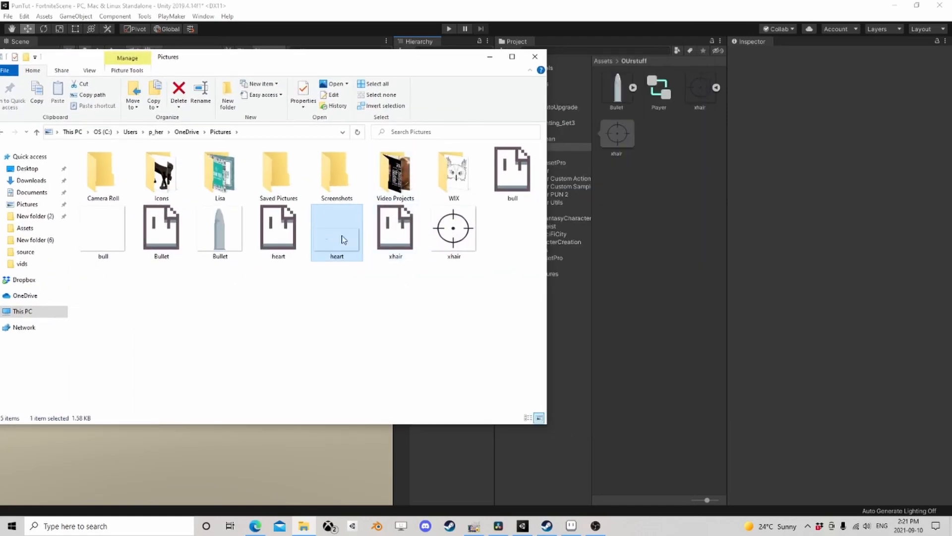
click(535, 56)
- Set the heart image's texture type to Sprite (2D and UI) and its filter mode to Point (no filter)
click(843, 82)
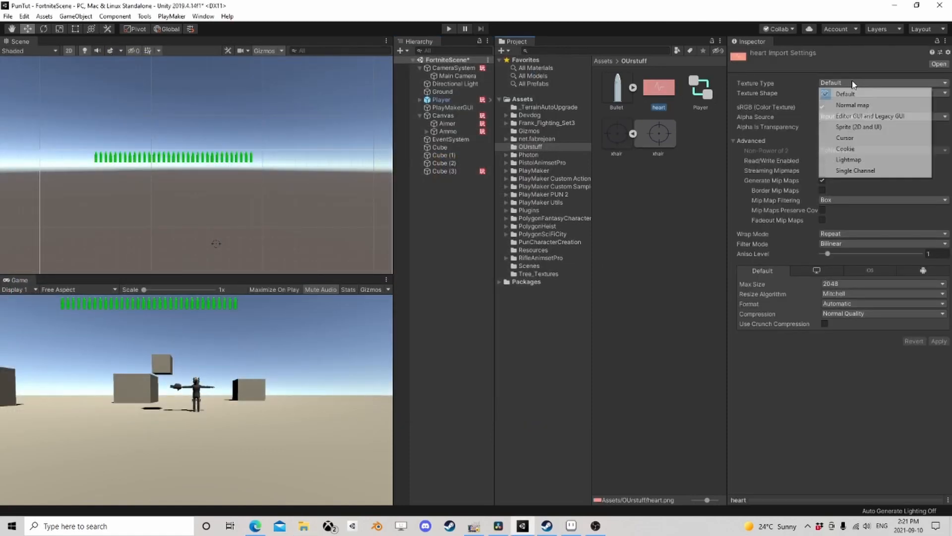
click(861, 125)
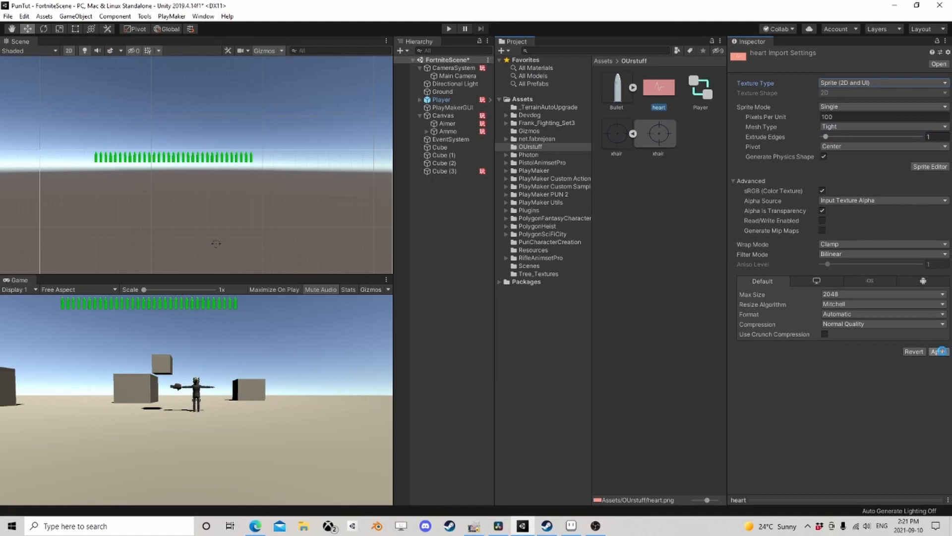
click(939, 351)
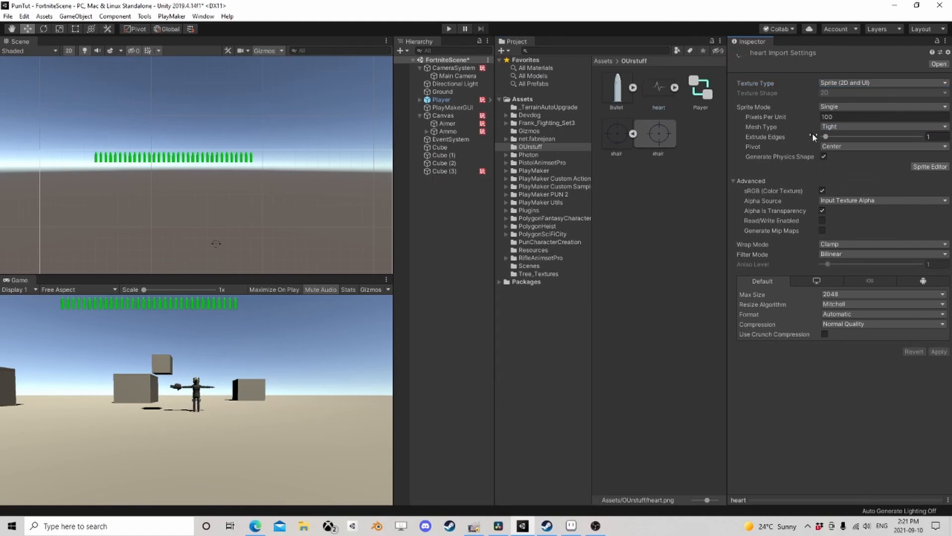
click(835, 243)
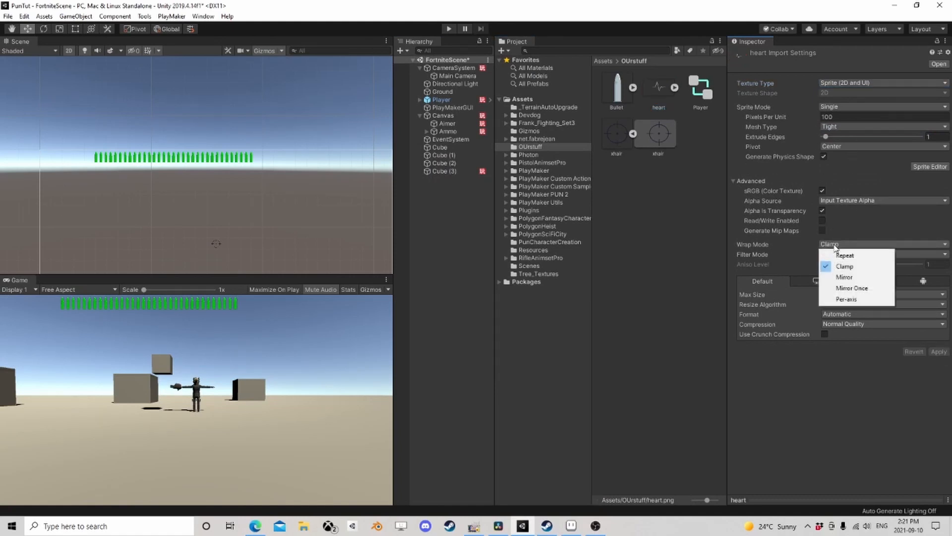
click(838, 248)
click(838, 254)
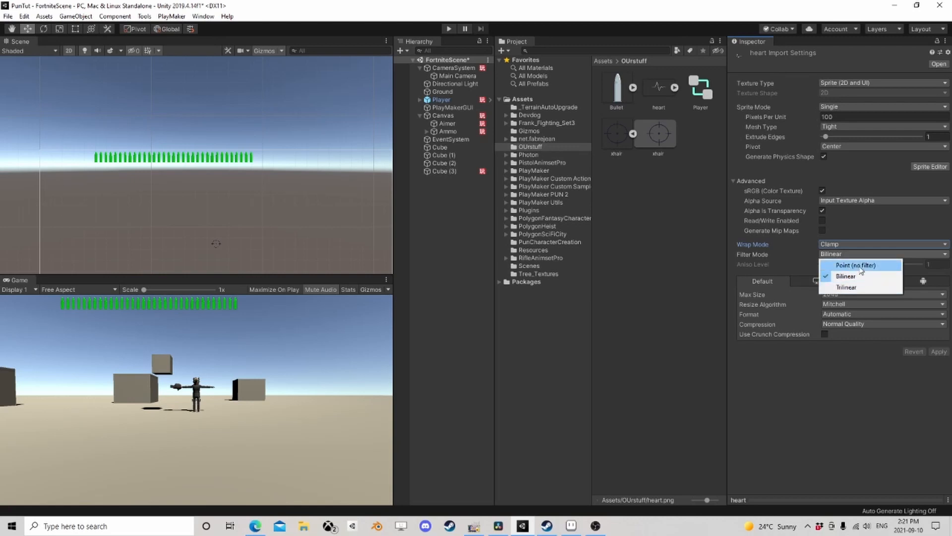
click(854, 265)
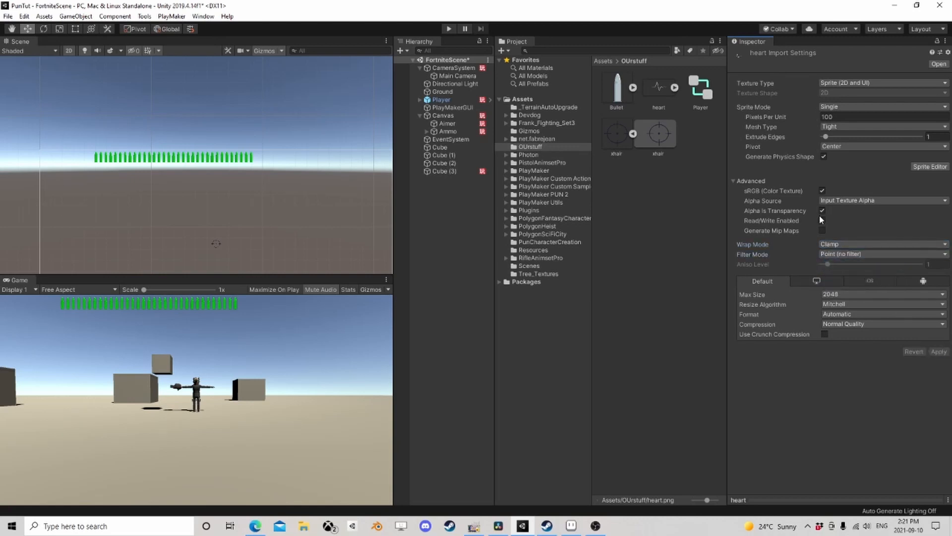
- Add a Raw Image to the Canvas and assign the heart image as its texture
right_click(442, 116)
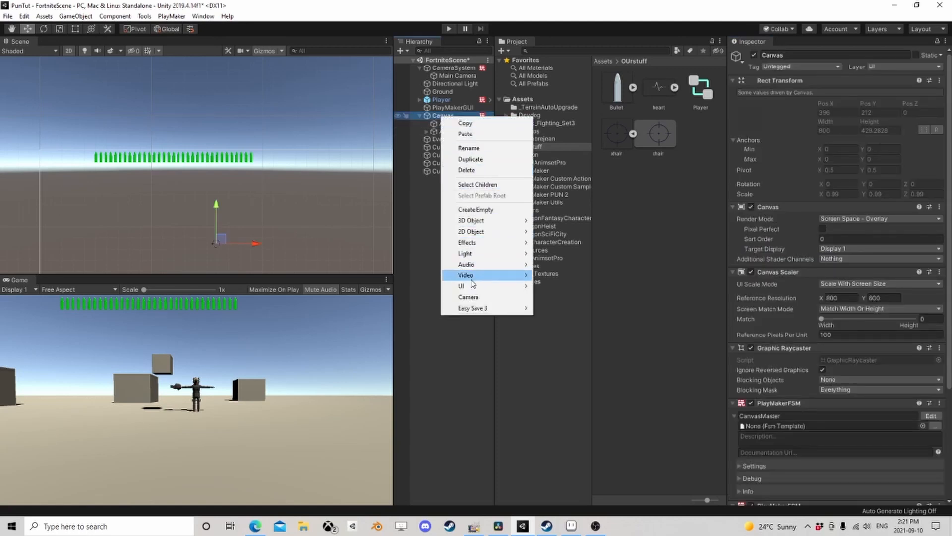
mouse_move(496, 287)
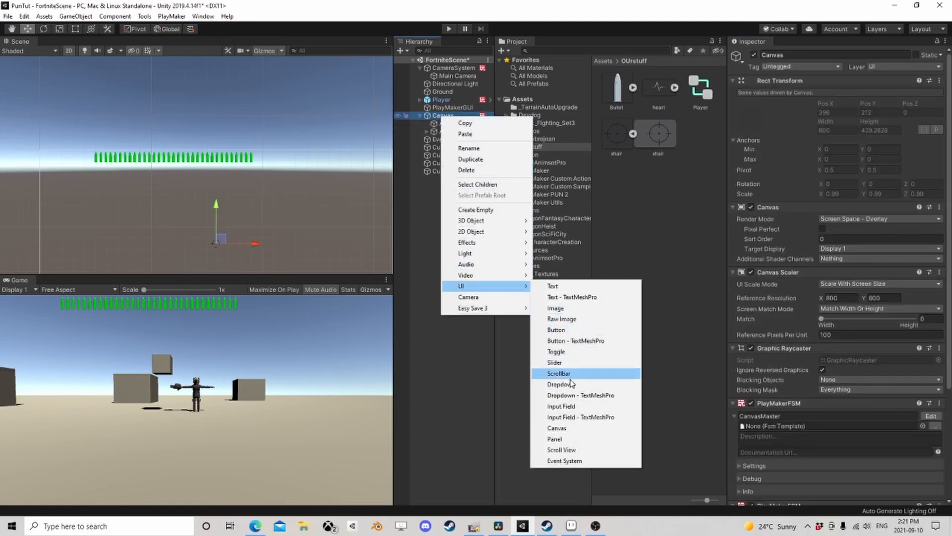
click(562, 318)
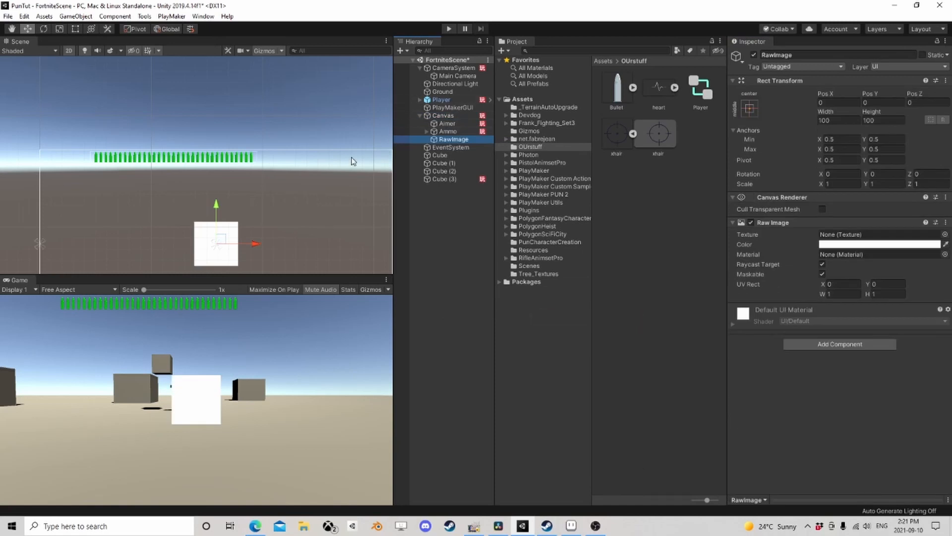
drag(661, 91, 841, 235)
- Place the Raw Image in the canvas's bottom-left corner, anchored bottom left, at about Pos X 49 and Pos Y 47
middle_drag(262, 246, 277, 178)
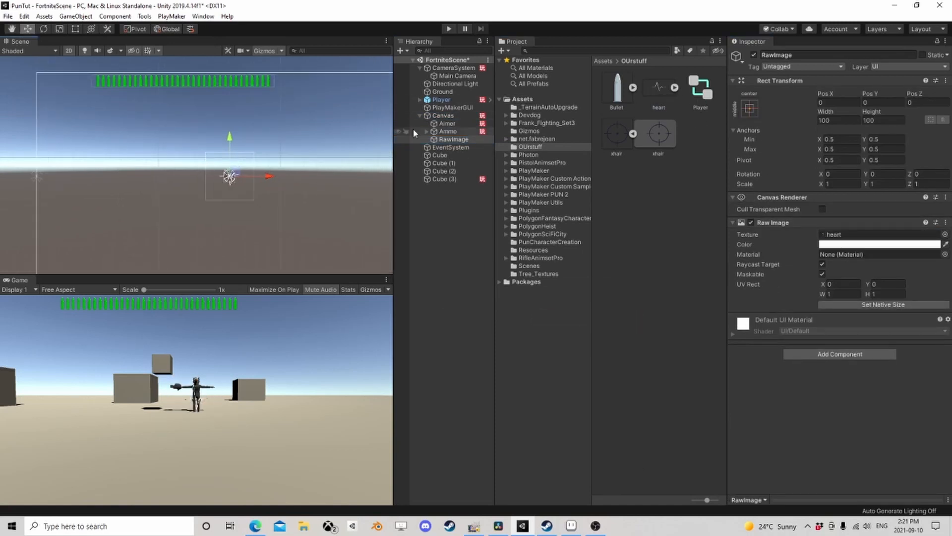
click(446, 139)
drag(229, 182, 58, 261)
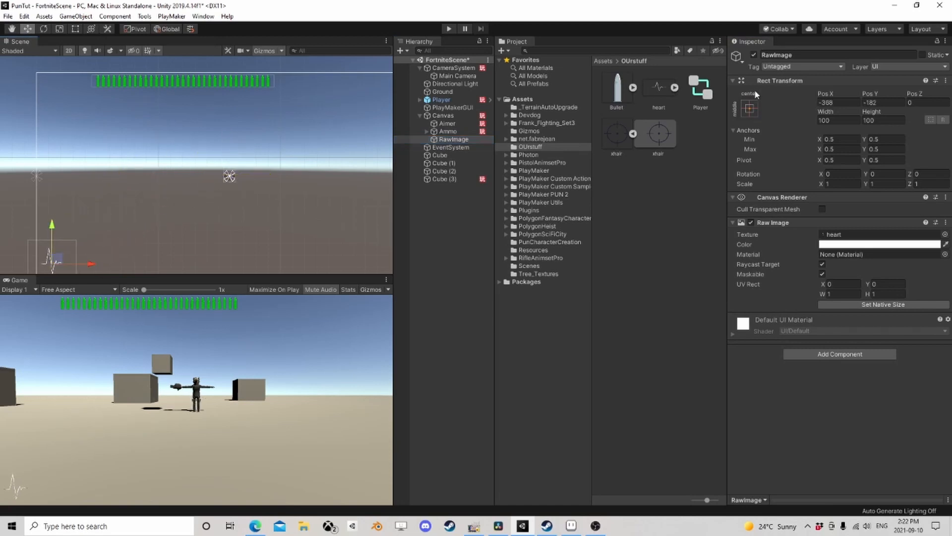
click(748, 108)
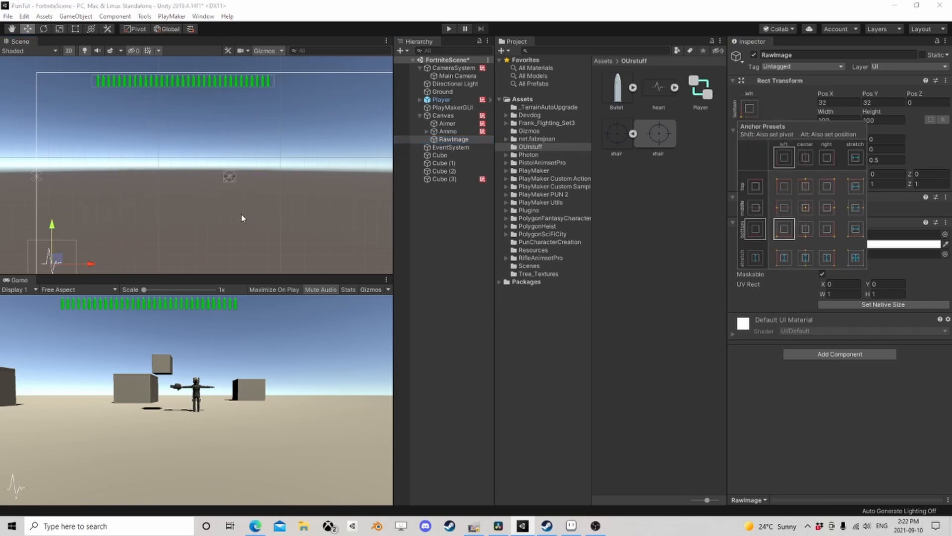
click(783, 231)
middle_drag(79, 258, 156, 177)
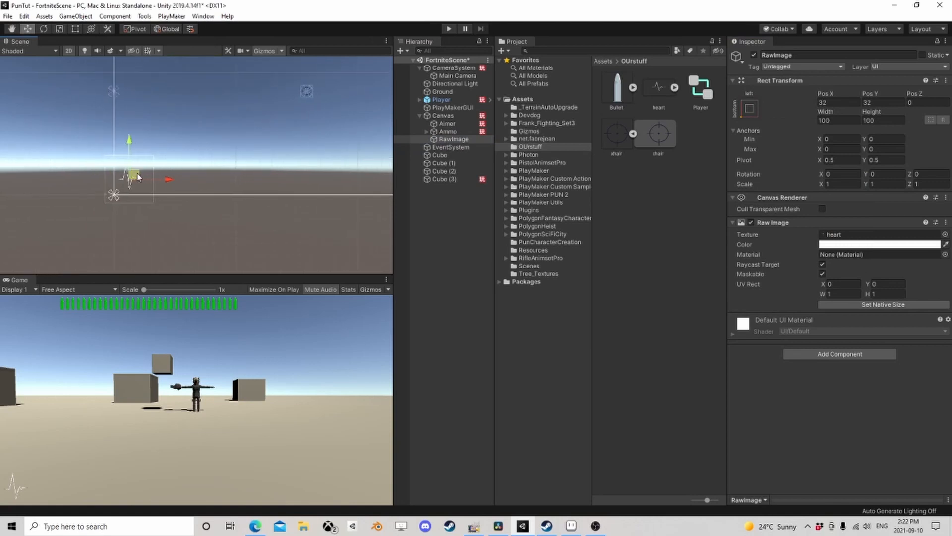
drag(138, 174, 147, 165)
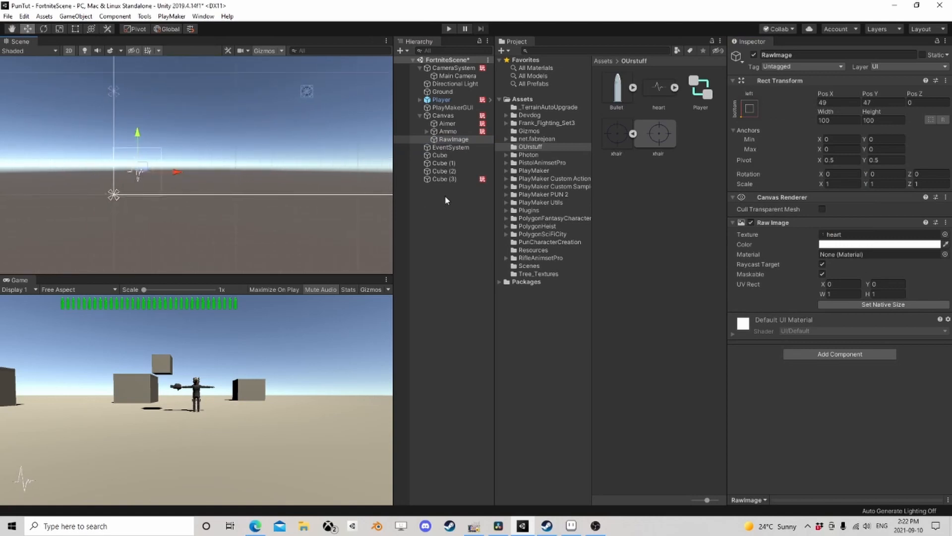
- Try shifting the Raw Image's texture horizontally with a UV Rect X offset of about -0.1
click(831, 284)
text(0.2)
drag(826, 281, 642, 113)
- Change the heart texture's wrap mode to Repeat and apply the import settings
click(659, 89)
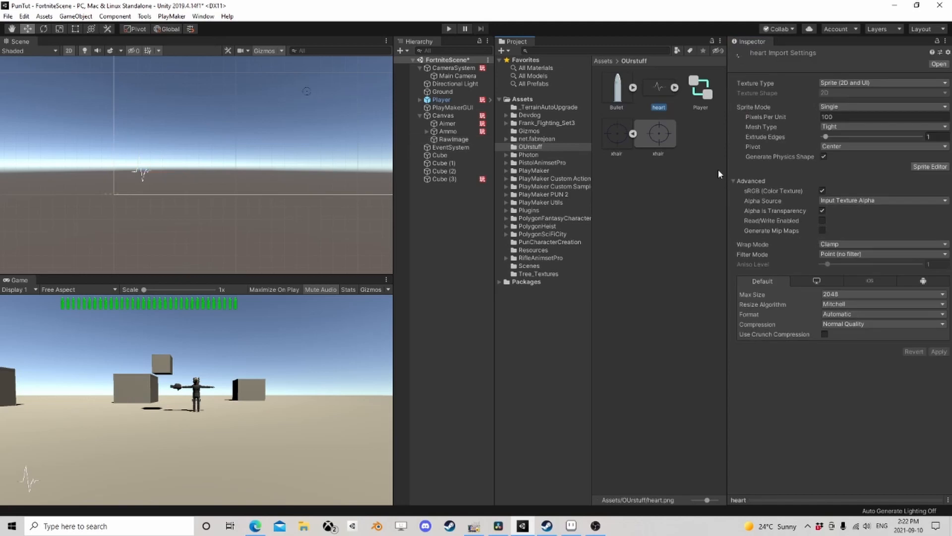
click(847, 244)
click(853, 253)
click(939, 352)
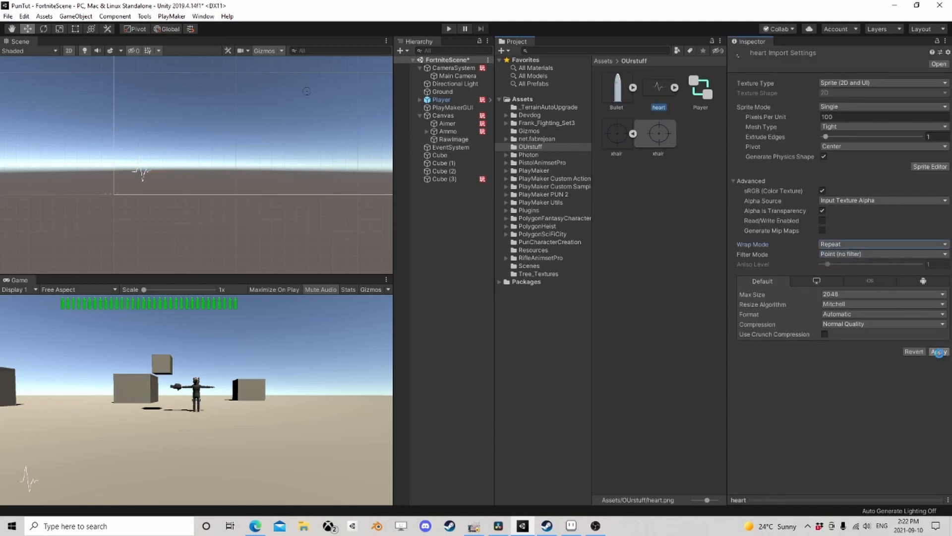
- Scroll the Raw Image's heartbeat texture horizontally by changing its UV Rect X to about -11.46
click(453, 139)
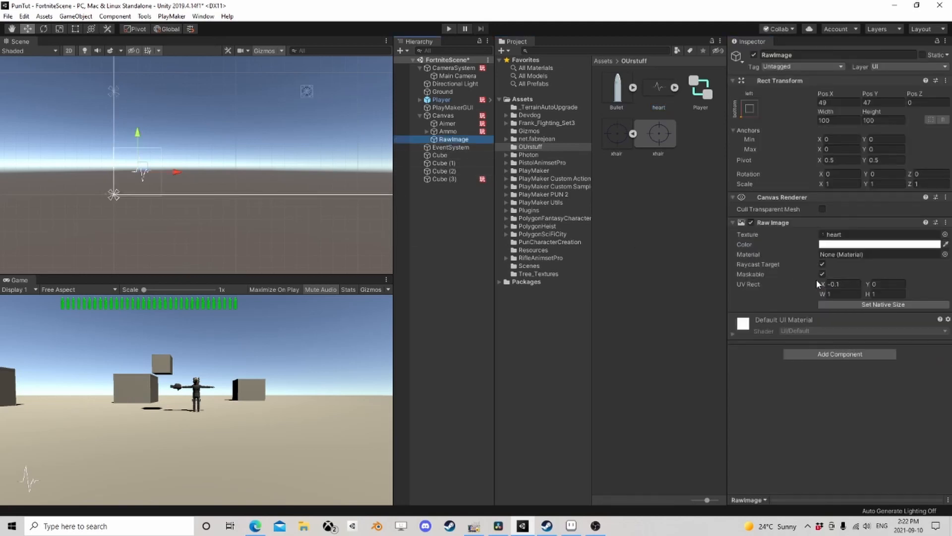
drag(817, 283, 639, 291)
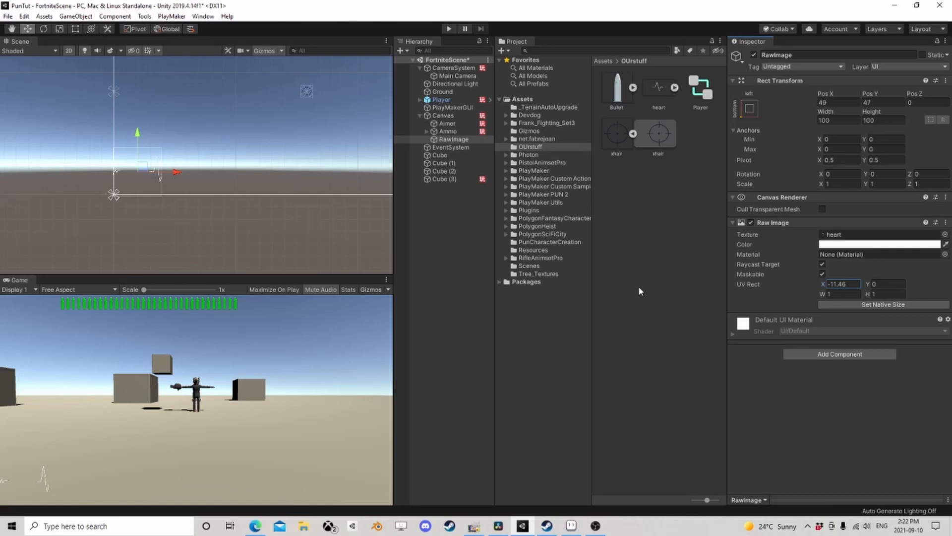
- Inspect the heart sprite's line and surrounding empty area in the Sprite Editor, and close the editor
click(654, 90)
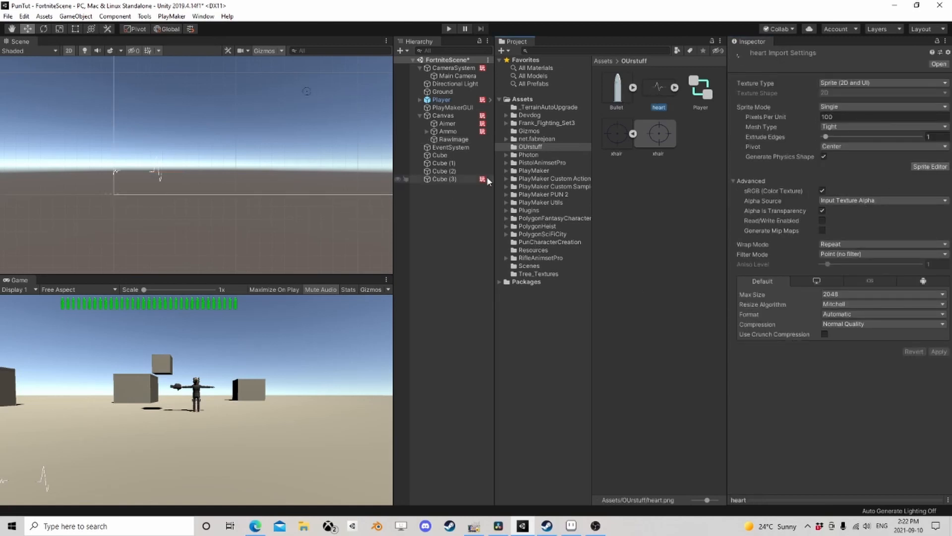
click(930, 166)
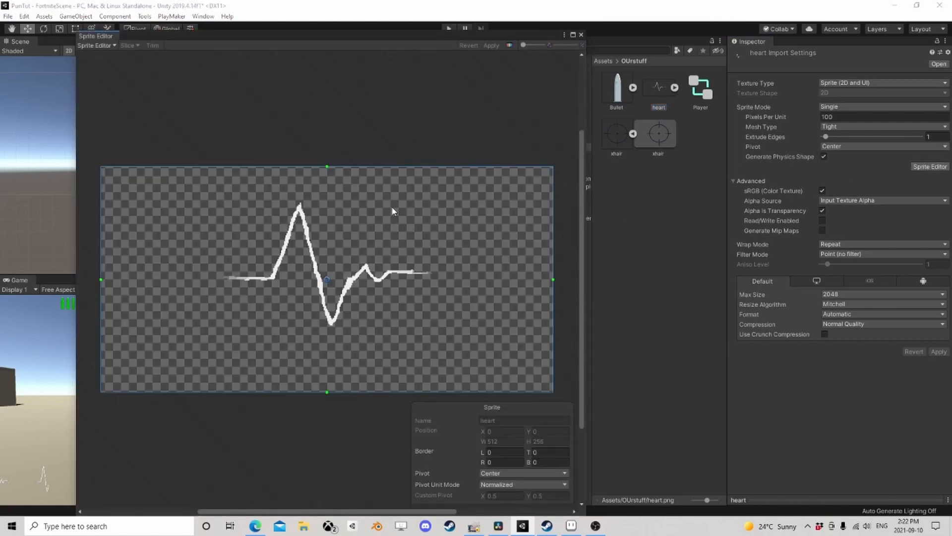
click(582, 35)
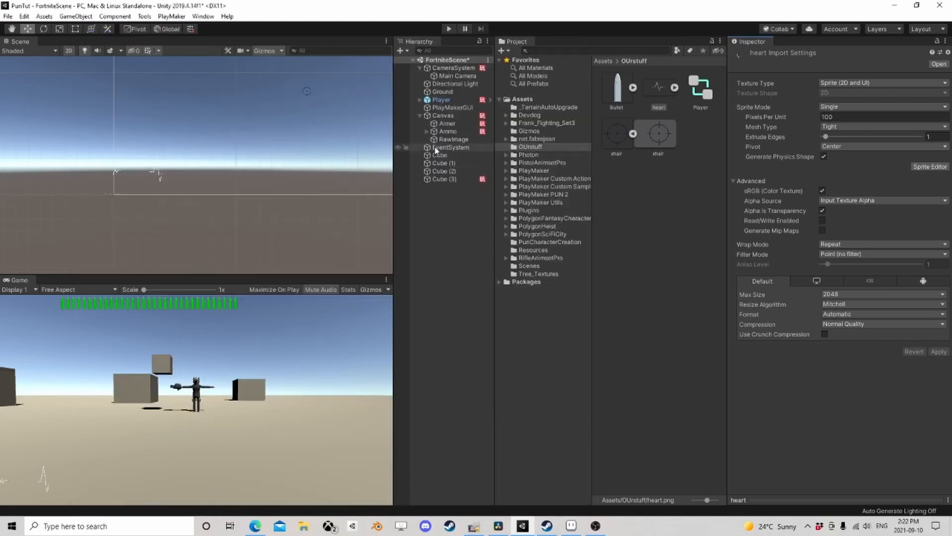
click(451, 148)
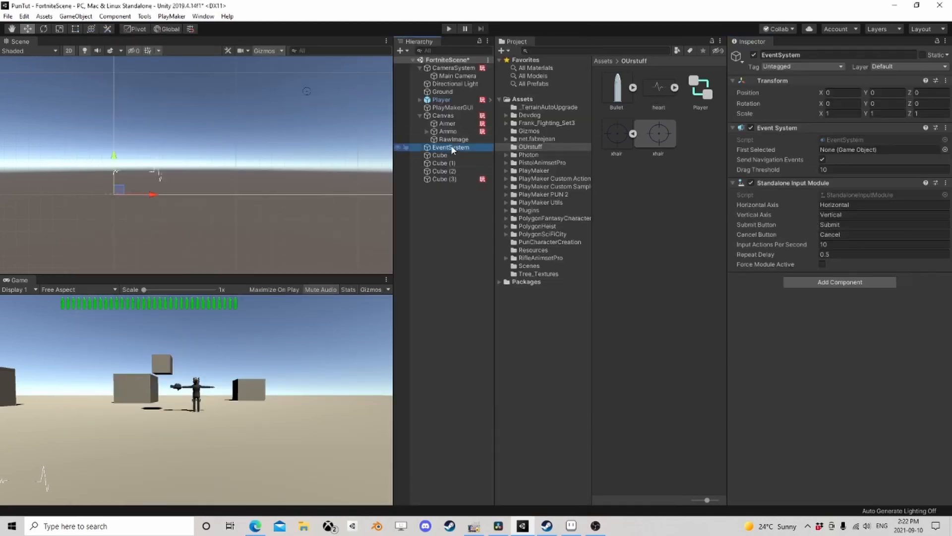
click(453, 140)
click(439, 124)
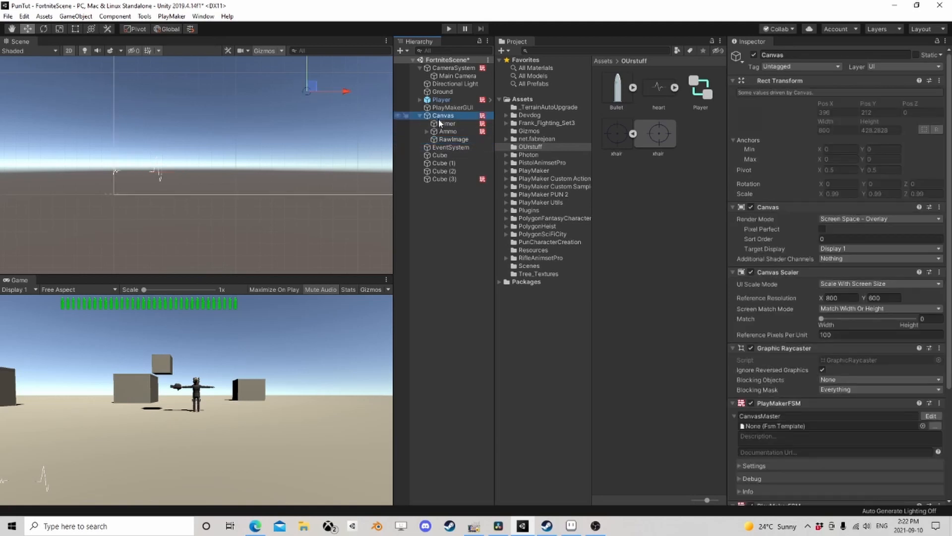
click(451, 148)
click(452, 140)
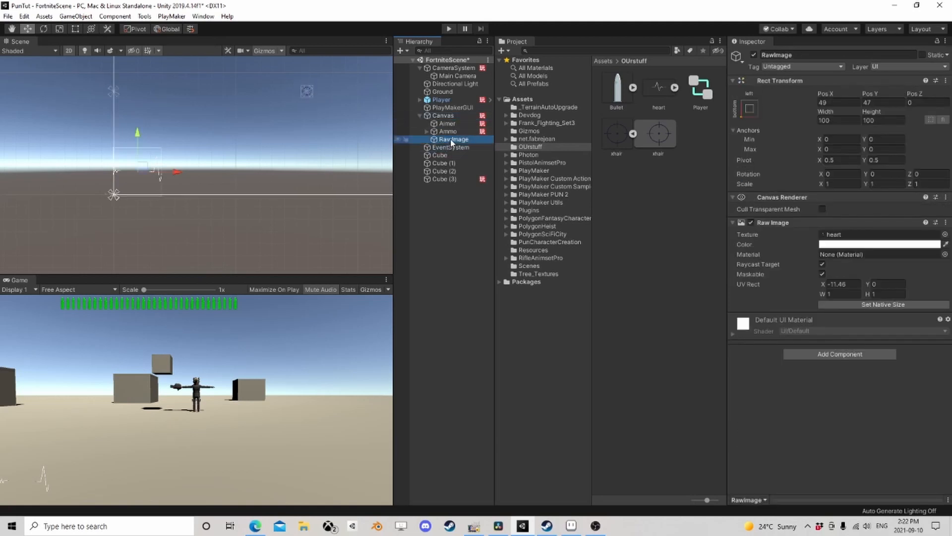
- Add a new UI Image as a child of the Canvas
right_click(441, 116)
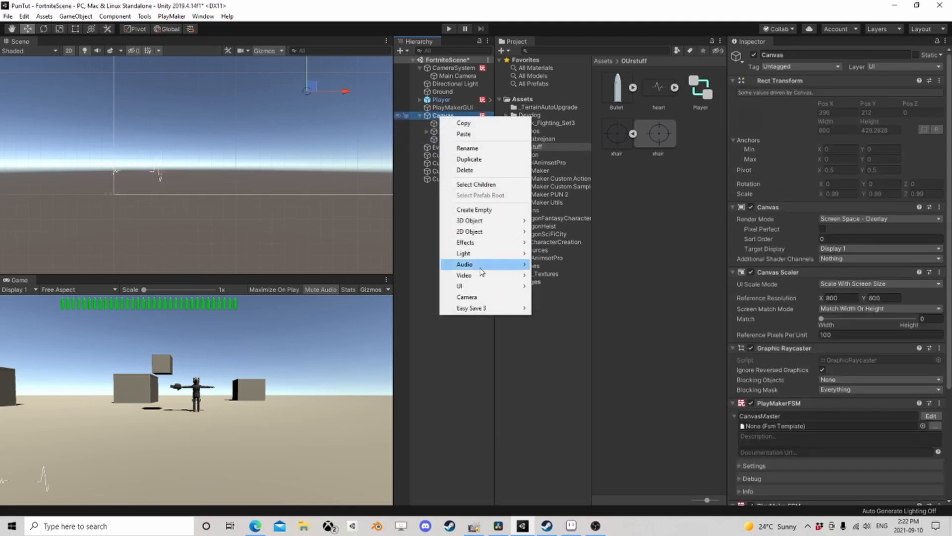
mouse_move(472, 286)
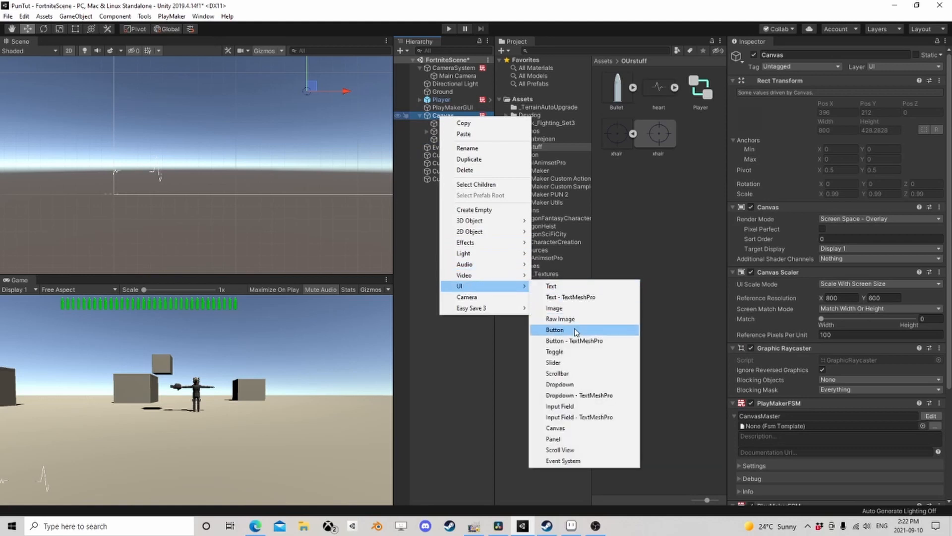
click(577, 312)
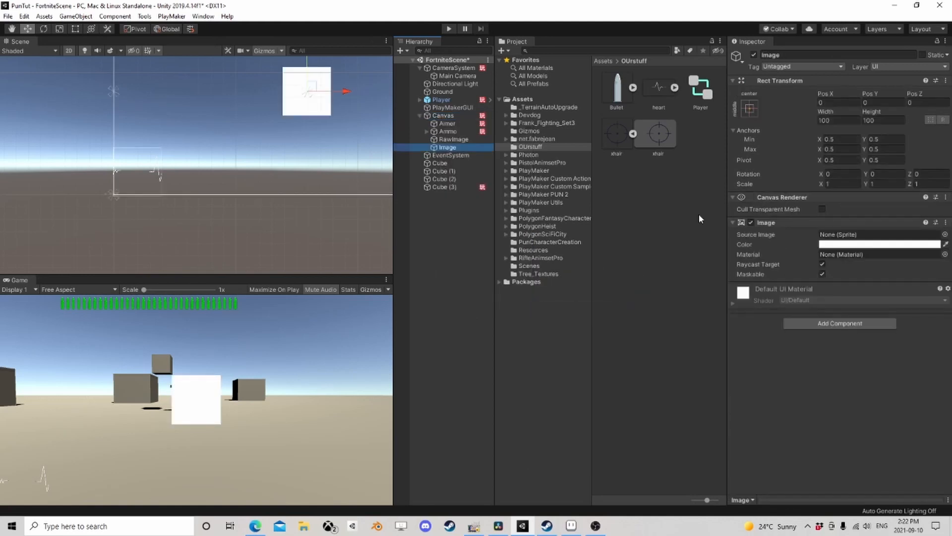
- Try the Gradient sprite as the new Image's source image and browse the remaining available sprites
click(945, 234)
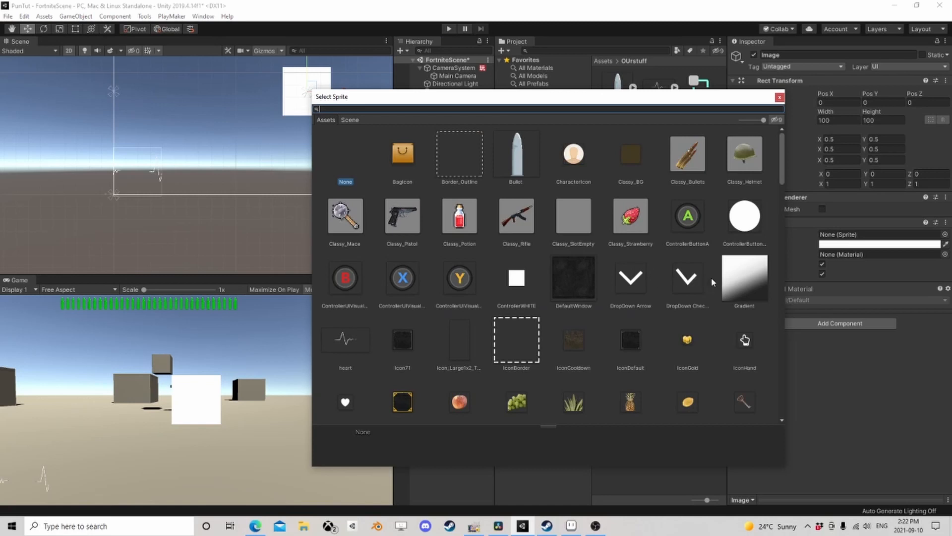
click(748, 278)
scroll(733, 275, down, 3)
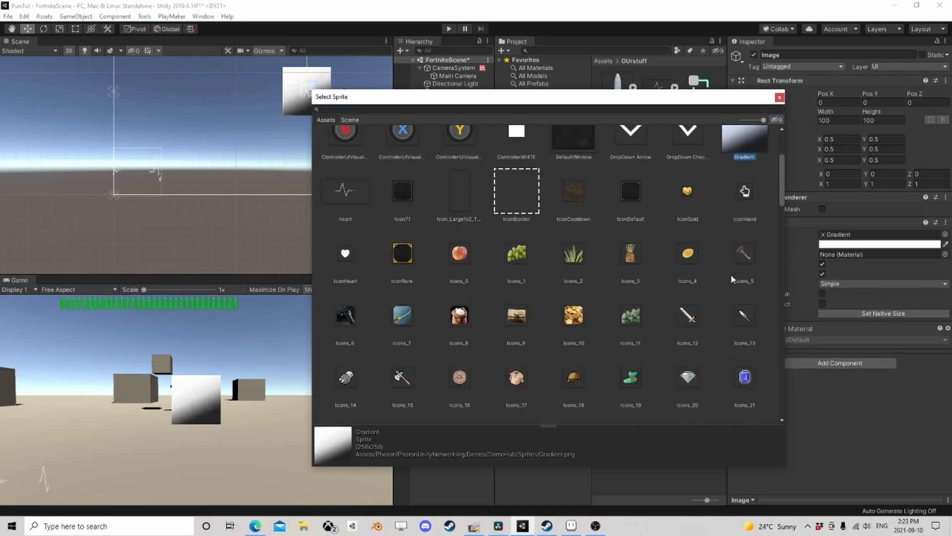
scroll(731, 277, down, 20)
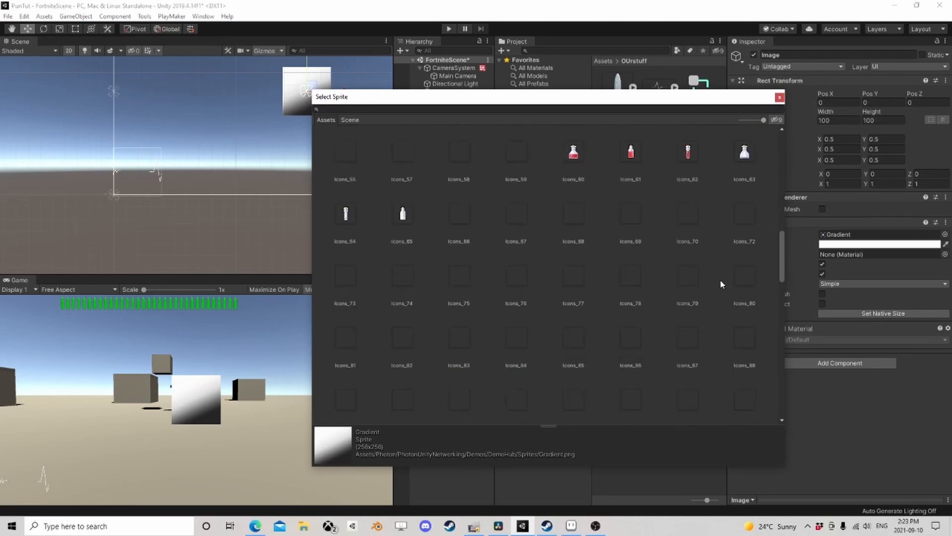
scroll(716, 285, down, 10)
scroll(716, 284, down, 5)
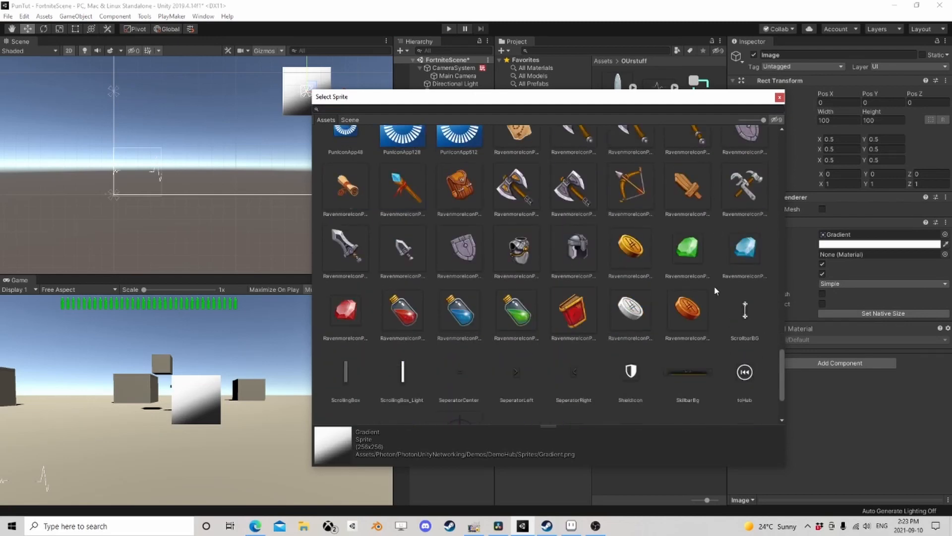
click(779, 96)
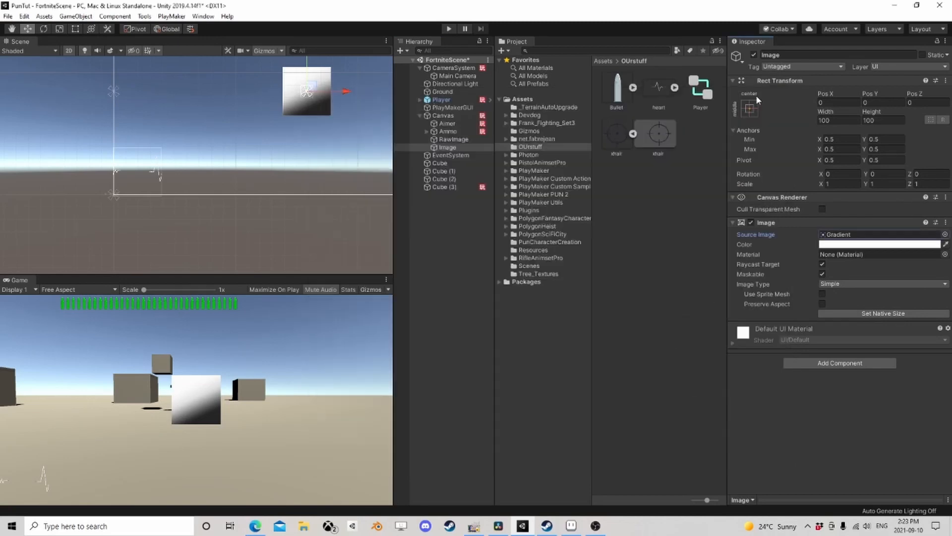
- Rotate the Image to about -90.5 degrees on Z and move it to about X -277, Y -165, beside the heartbeat
click(43, 29)
drag(272, 113, 201, 158)
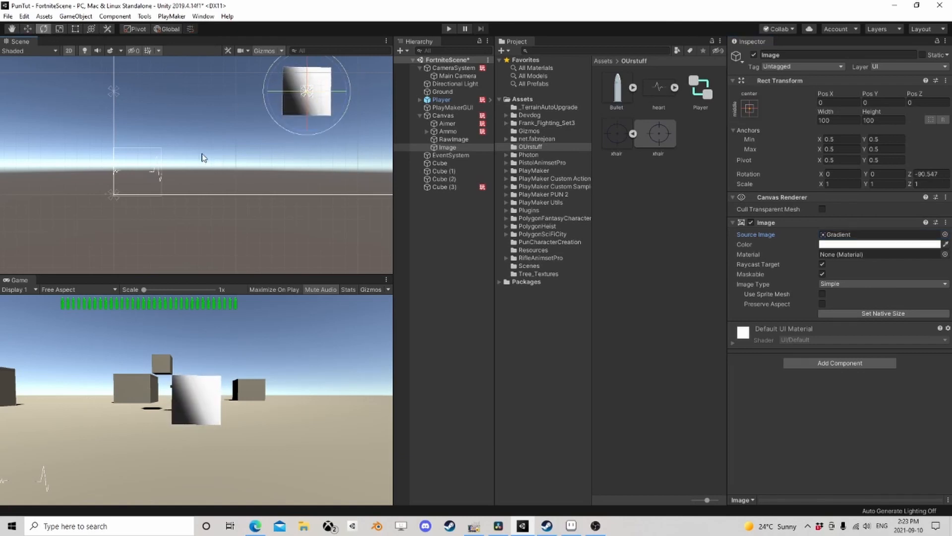
click(27, 29)
drag(306, 90, 179, 169)
- Duplicate the Image, rotate the copy to about 89.3 degrees on Z and place it at about X -431
click(450, 148)
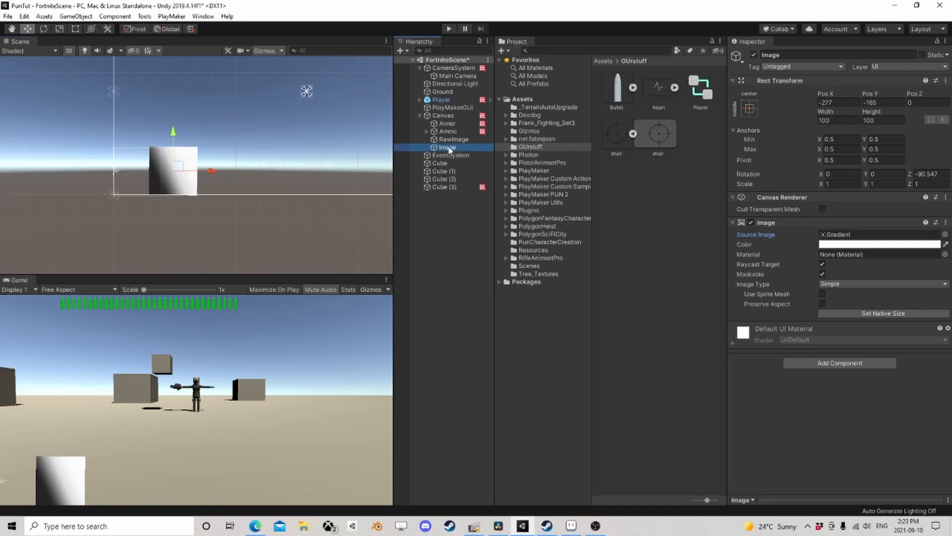
key(ctrl+d)
drag(217, 171, 154, 169)
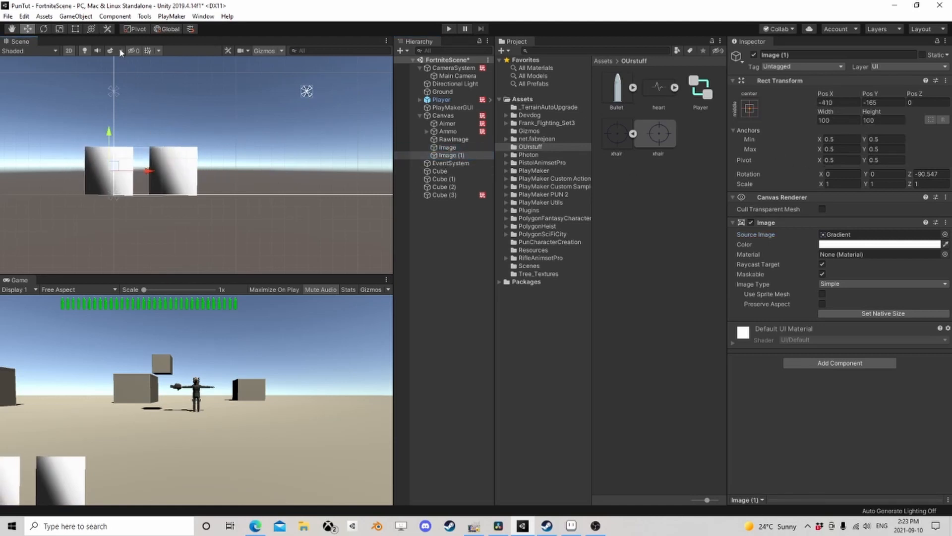
click(44, 29)
drag(106, 131, 147, 46)
click(28, 28)
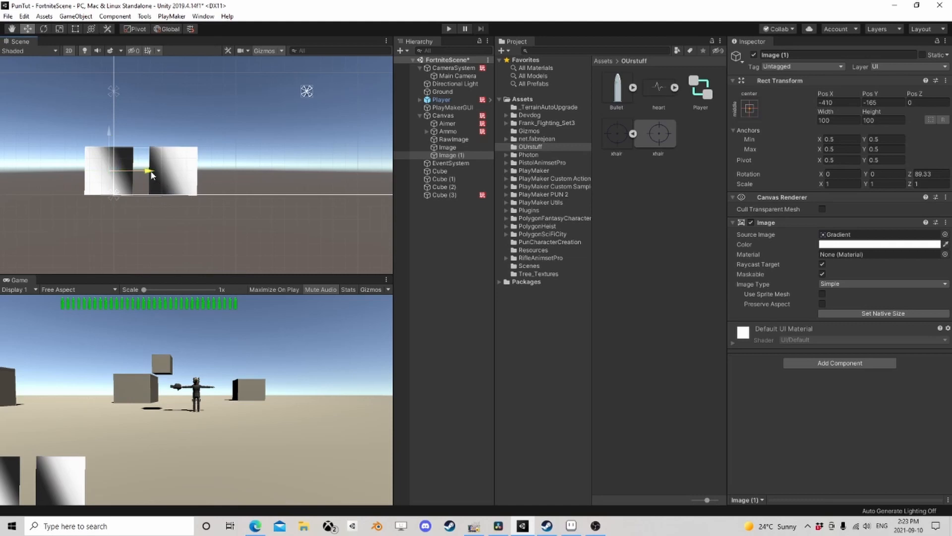
mouse_move(151, 177)
mouse_down()
mouse_move(127, 173)
mouse_move(140, 174)
mouse_up()
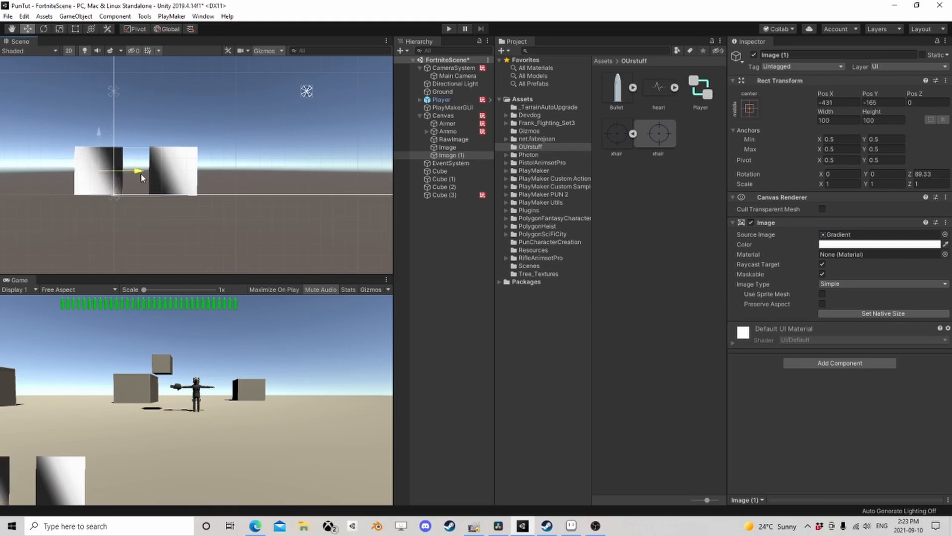
- Look up the Mask component for both Images without adding it, and delete the duplicated Image
shift+click(447, 148)
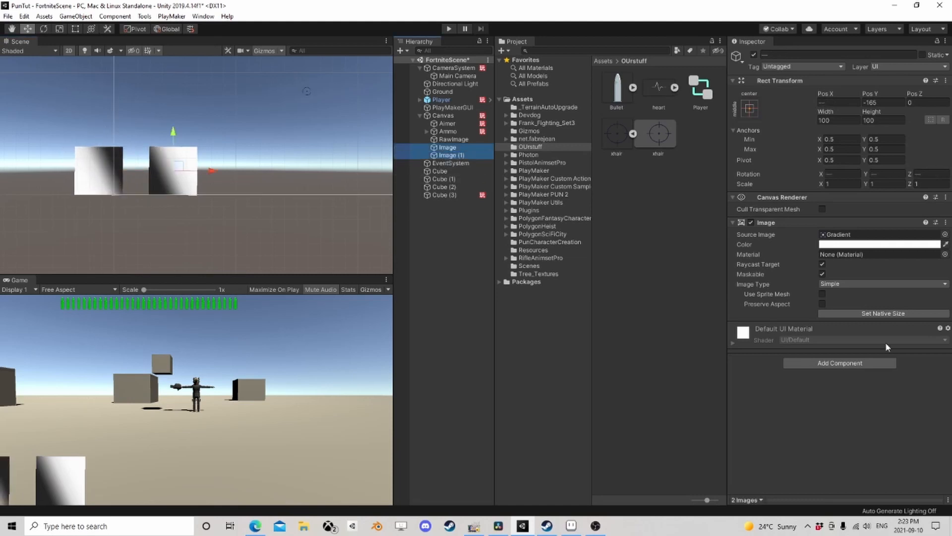
click(868, 368)
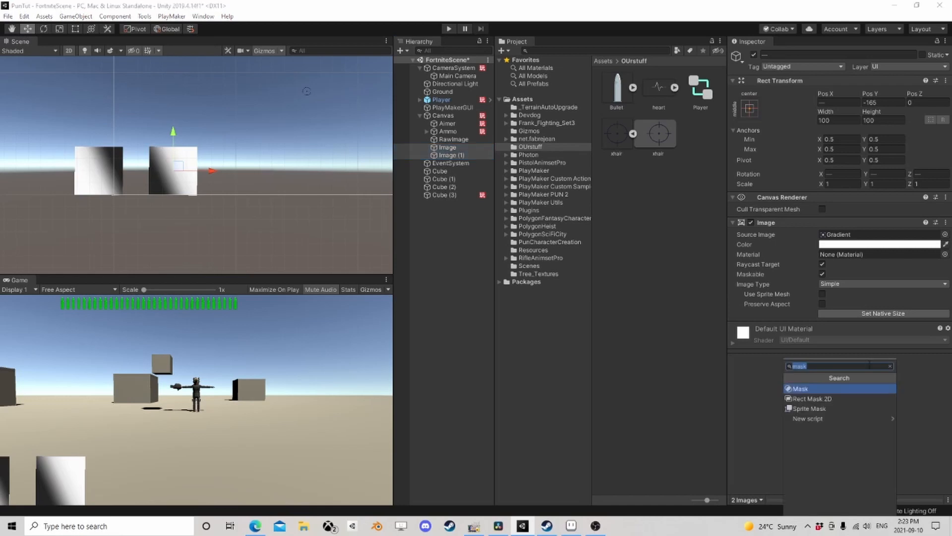
click(755, 387)
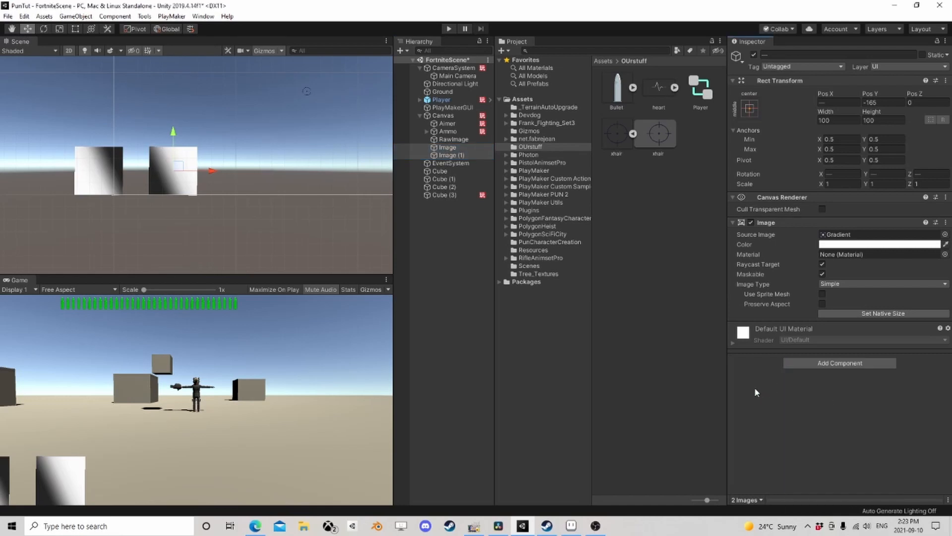
click(448, 159)
key(Delete)
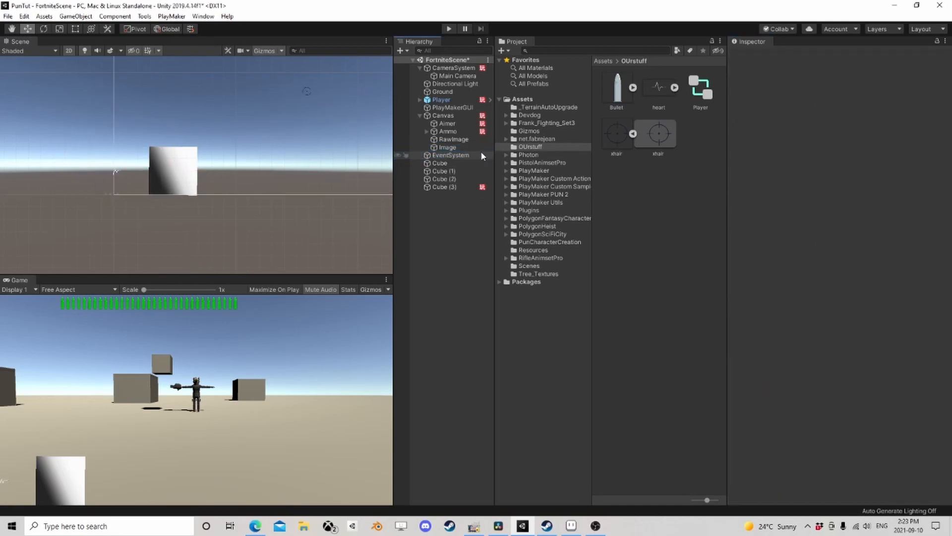
- Add a Mask component to the remaining Image and move it over the heartbeat to about X -348
click(453, 147)
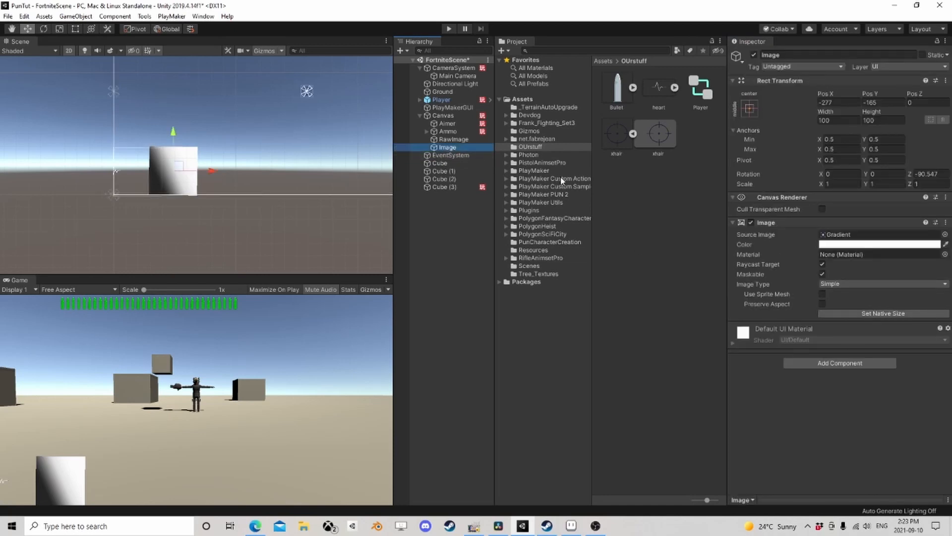
click(862, 363)
text(mask)
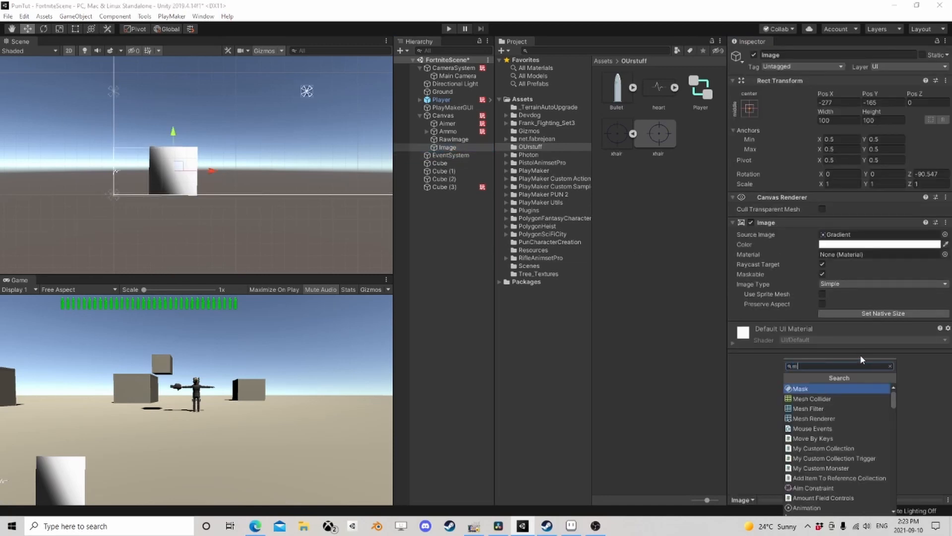
click(825, 389)
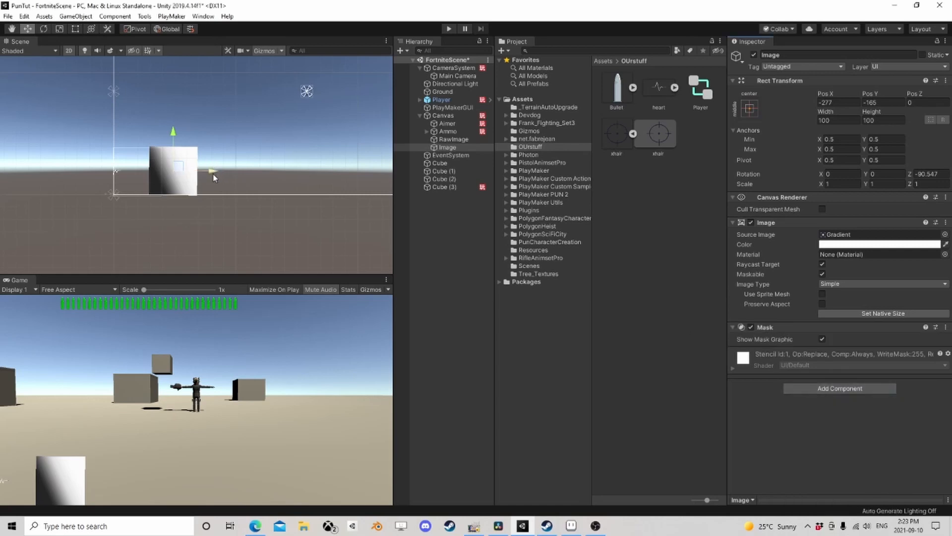
drag(213, 170, 175, 174)
- Make the RawImage a child of the masked Image and turn off the mask's Show Mask Graphic option
drag(453, 139, 453, 153)
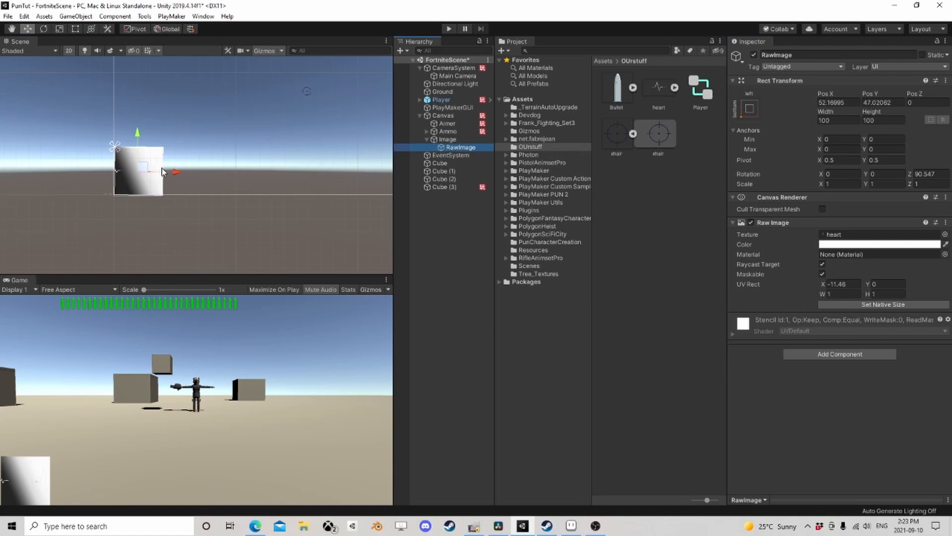
click(448, 140)
click(822, 339)
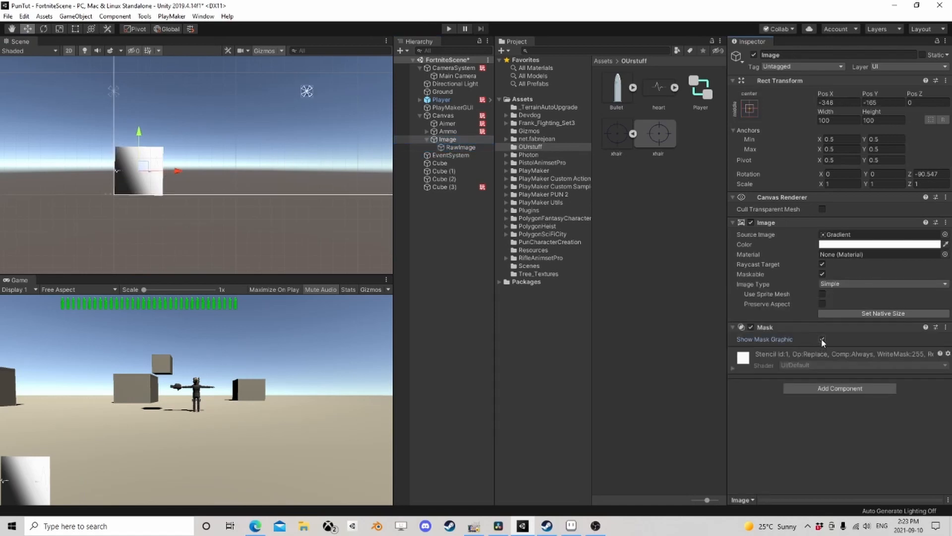
- Scroll the masked RawImage's heartbeat by changing its UV Rect X to about -13.06
click(459, 147)
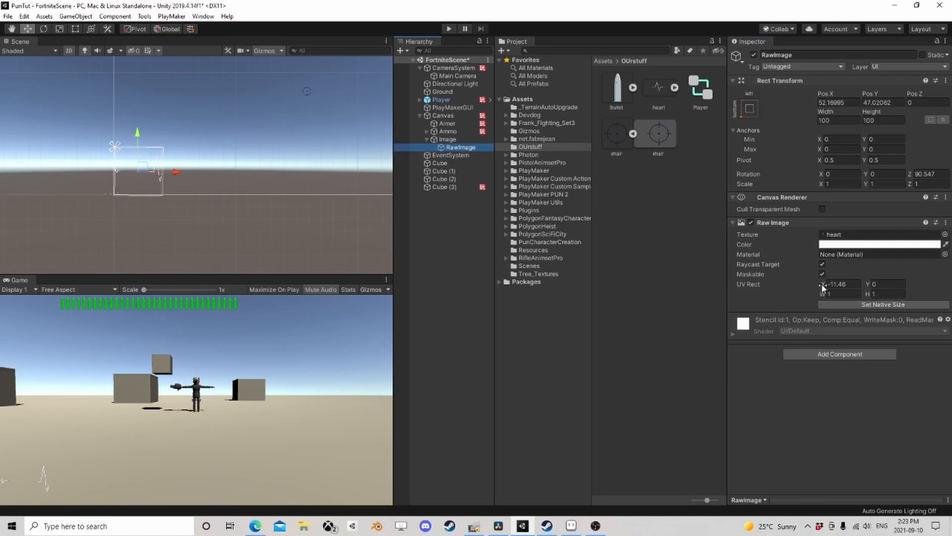
drag(822, 285, 795, 288)
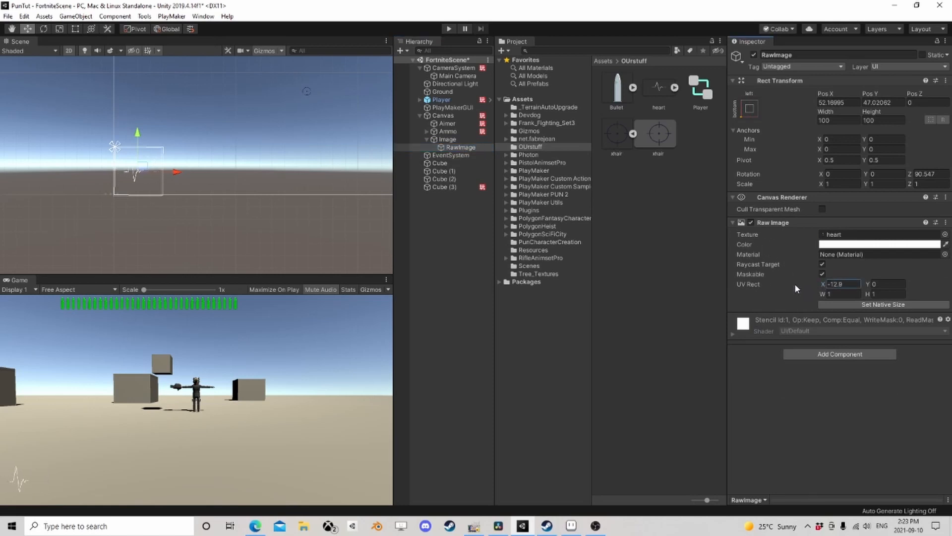
- Turn on the Image's Show Mask Graphic option and change its source image to the round ControllerButtonBG sprite
click(458, 139)
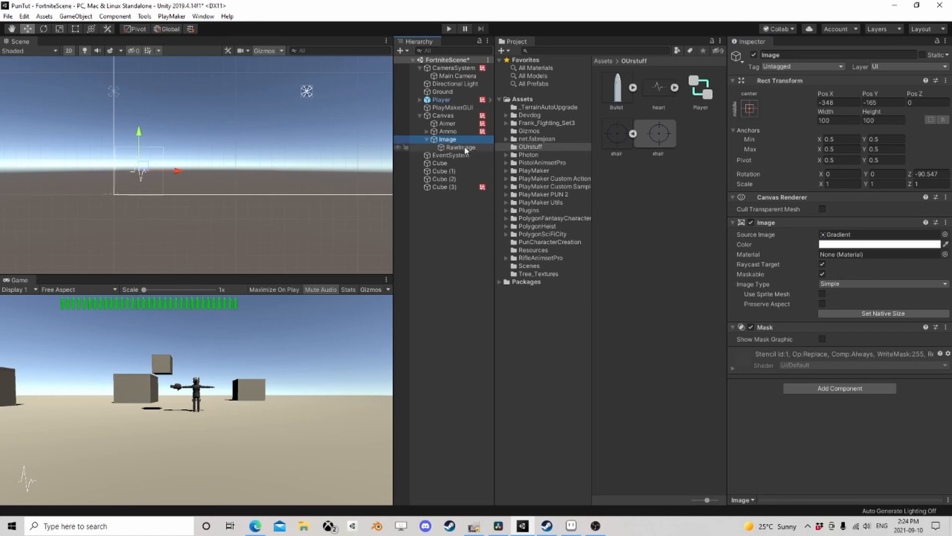
click(822, 339)
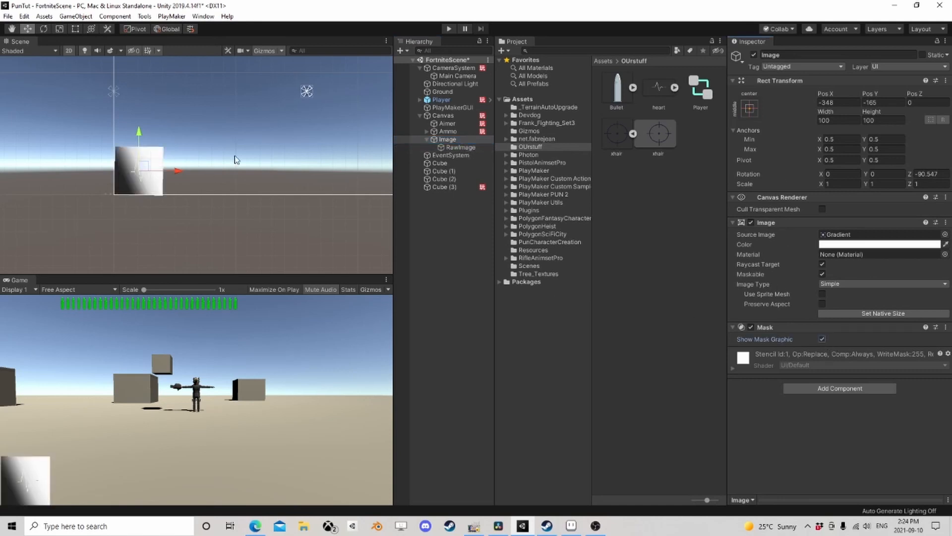
click(945, 234)
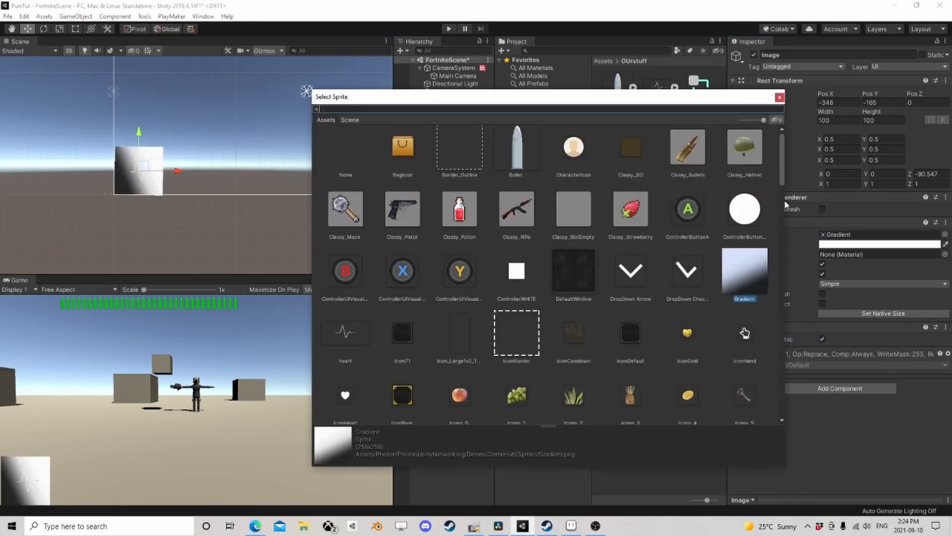
click(746, 209)
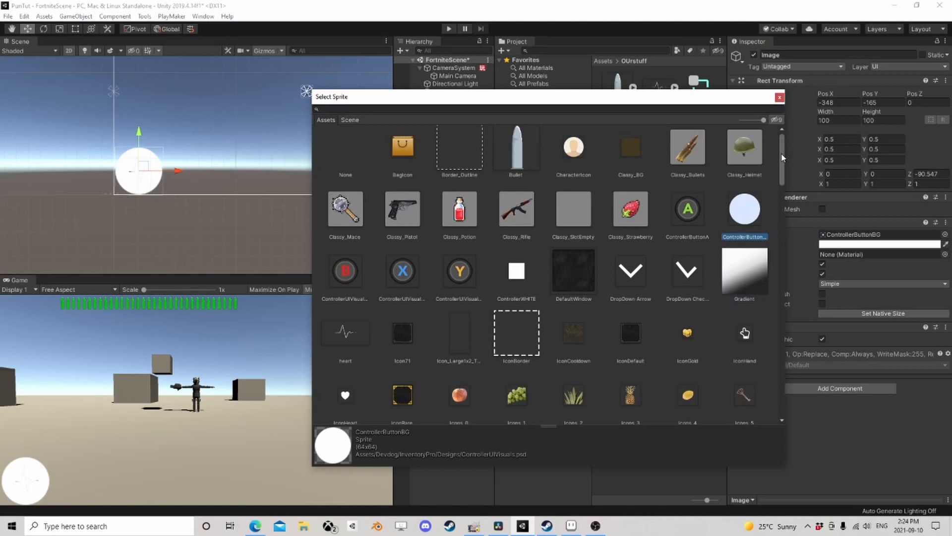
drag(782, 158, 799, 388)
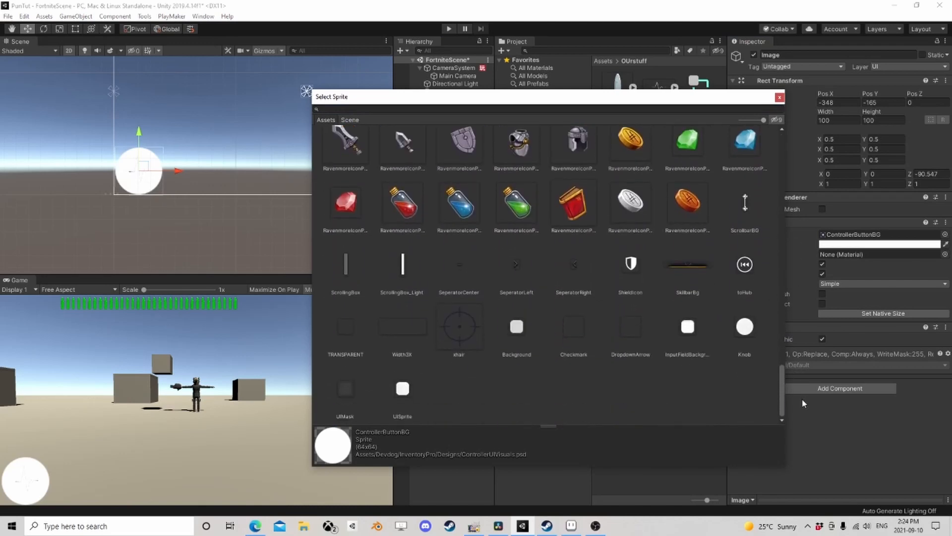
click(745, 328)
drag(785, 385, 778, 143)
click(744, 218)
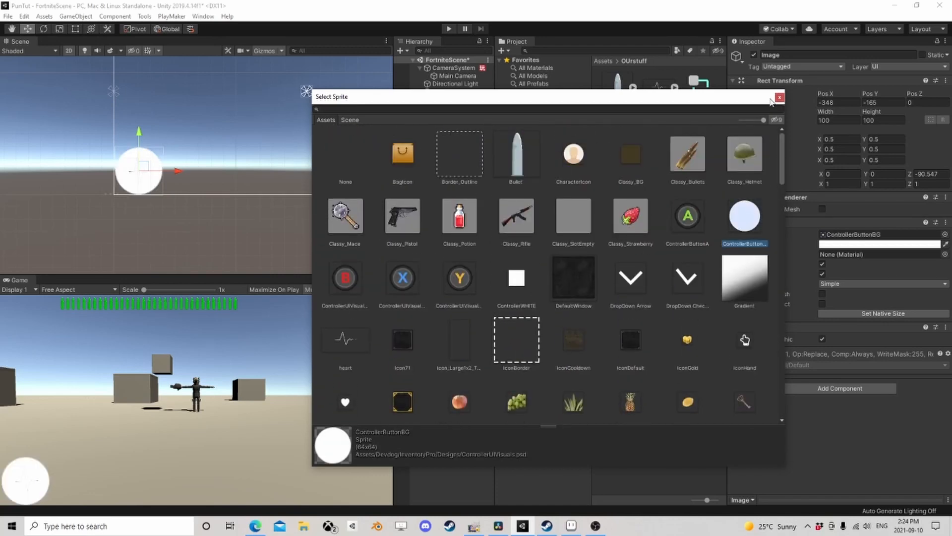
click(780, 97)
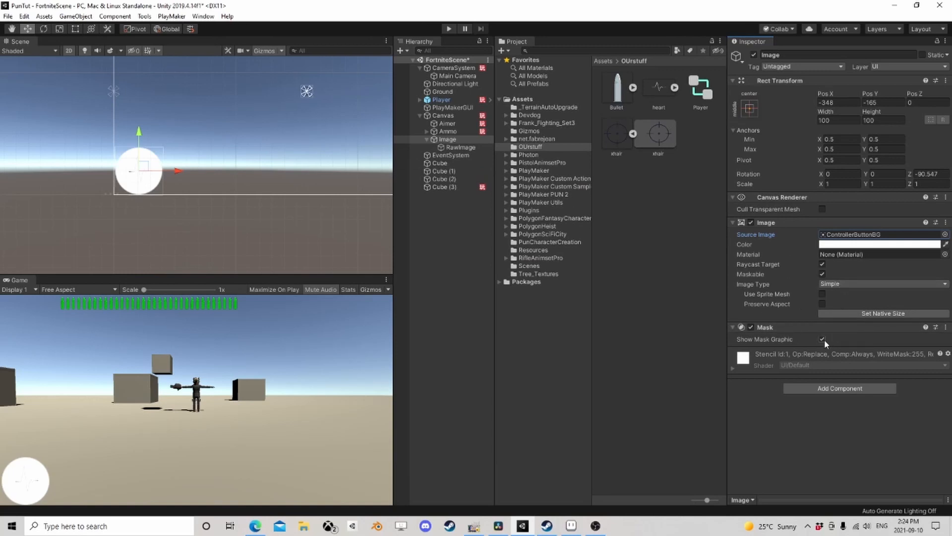
- Hide the round mask graphic and select the RawImage nested under the Image
click(822, 339)
click(461, 147)
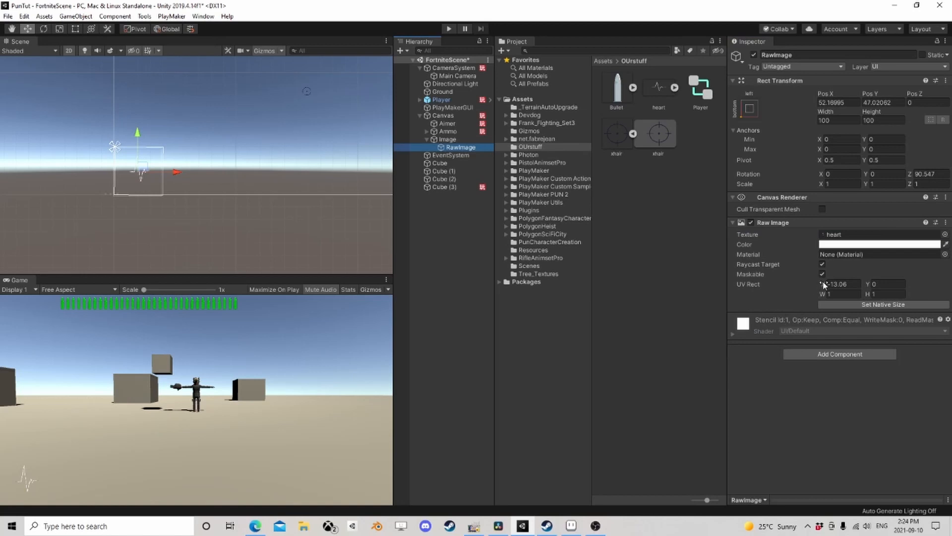
- Scroll the RawImage's heartbeat to UV Rect X -14.1 and turn on the parent Image's Show Mask Graphic option
mouse_move(822, 283)
mouse_down()
mouse_move(808, 283)
mouse_move(818, 278)
mouse_up()
click(447, 139)
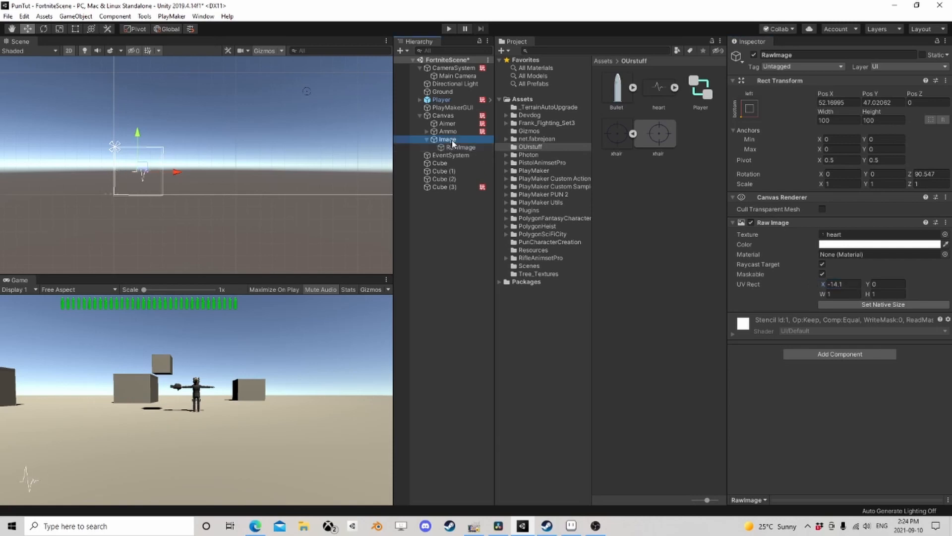
click(823, 276)
click(822, 275)
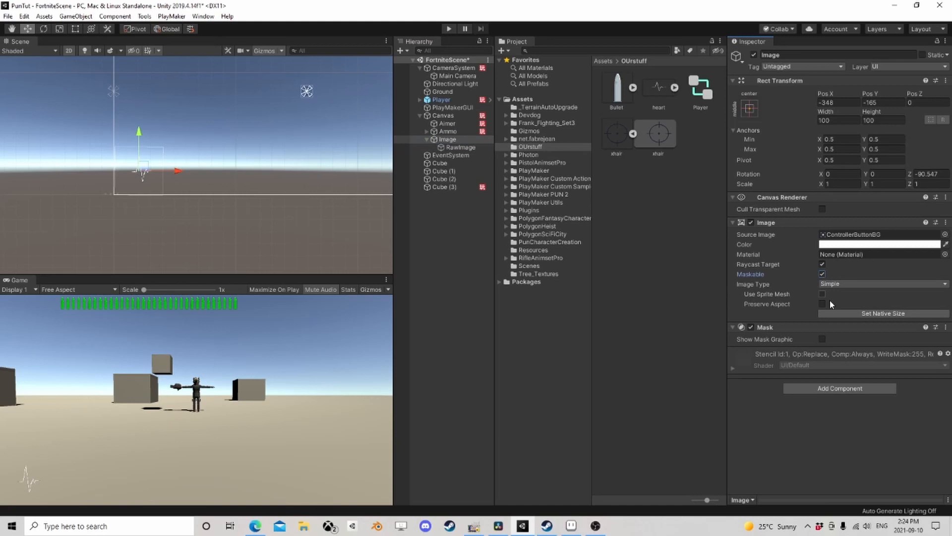
click(822, 339)
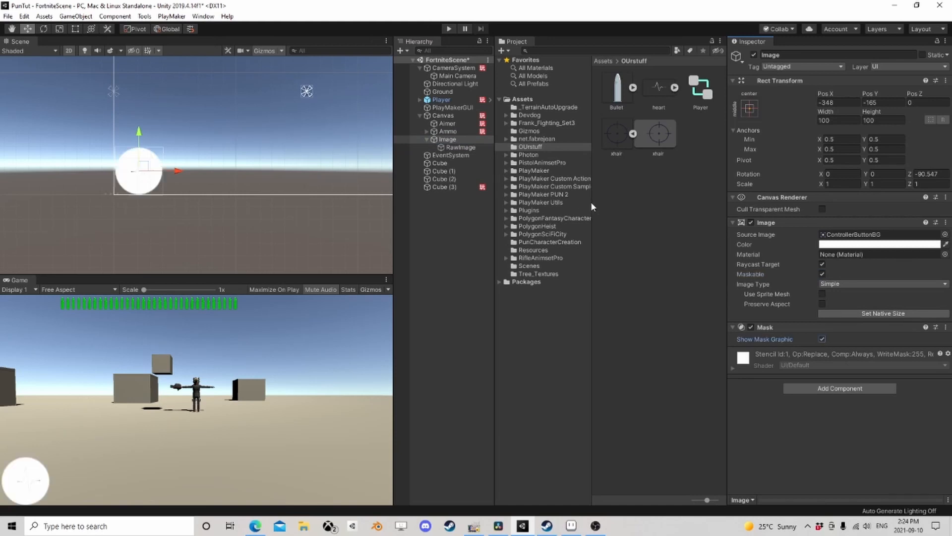
- Try the Icons_0, Icons_21, PlusIcon and PunIconApp32 sprites as the mask Image's source image
click(945, 234)
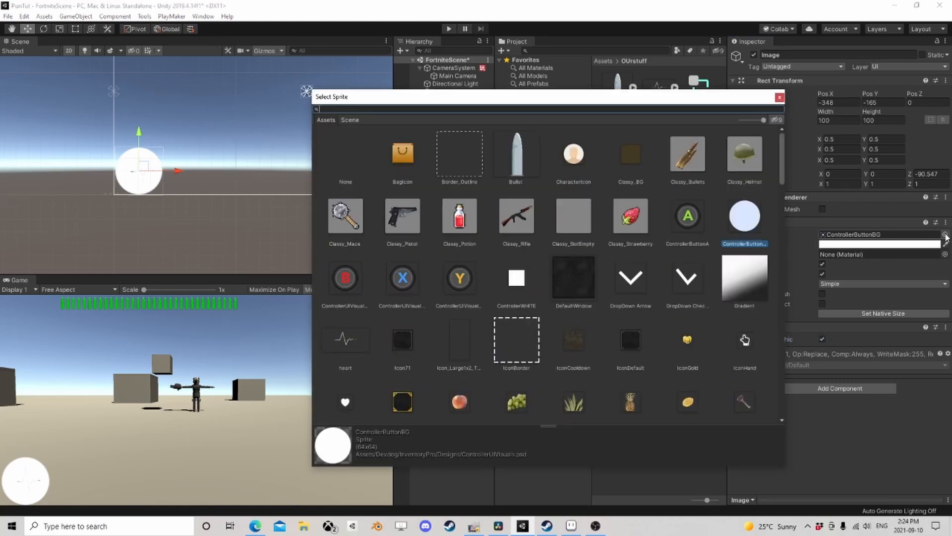
scroll(659, 273, down, 1)
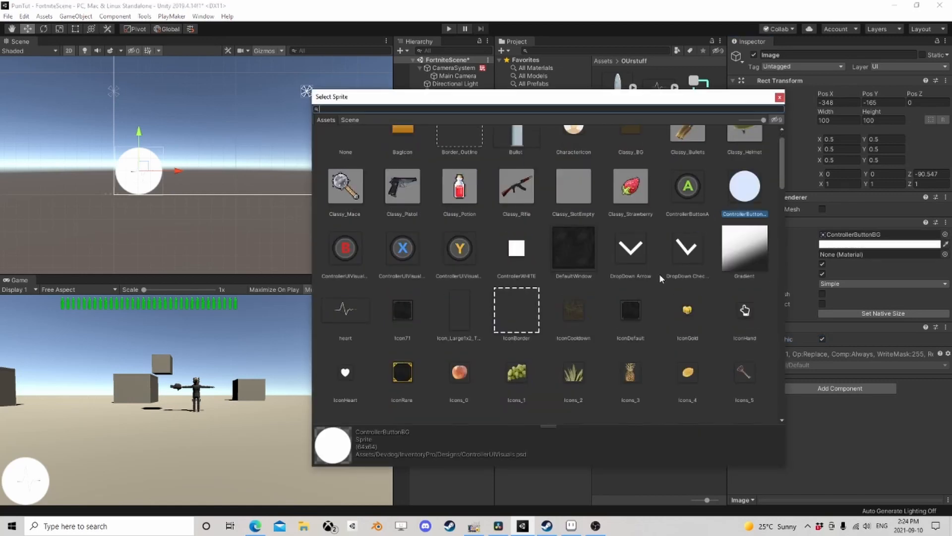
click(453, 377)
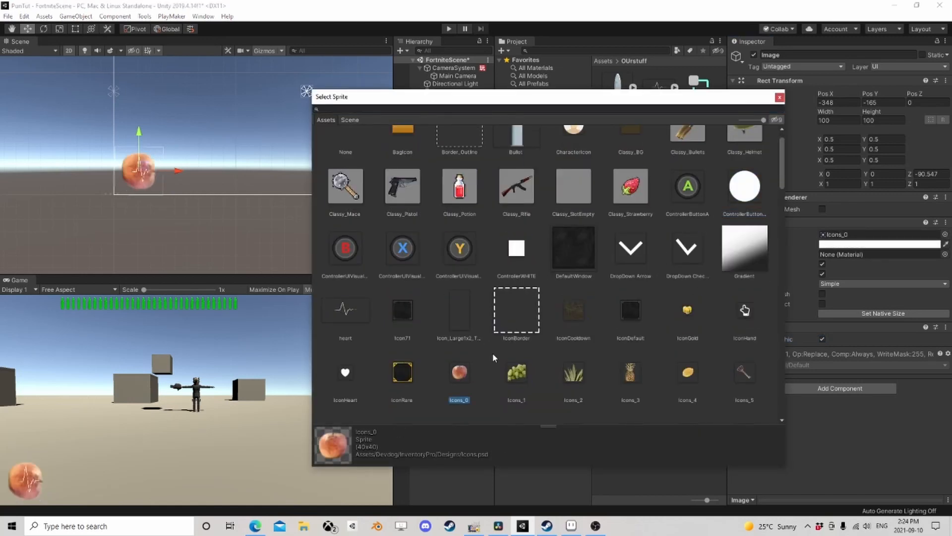
scroll(496, 349, down, 5)
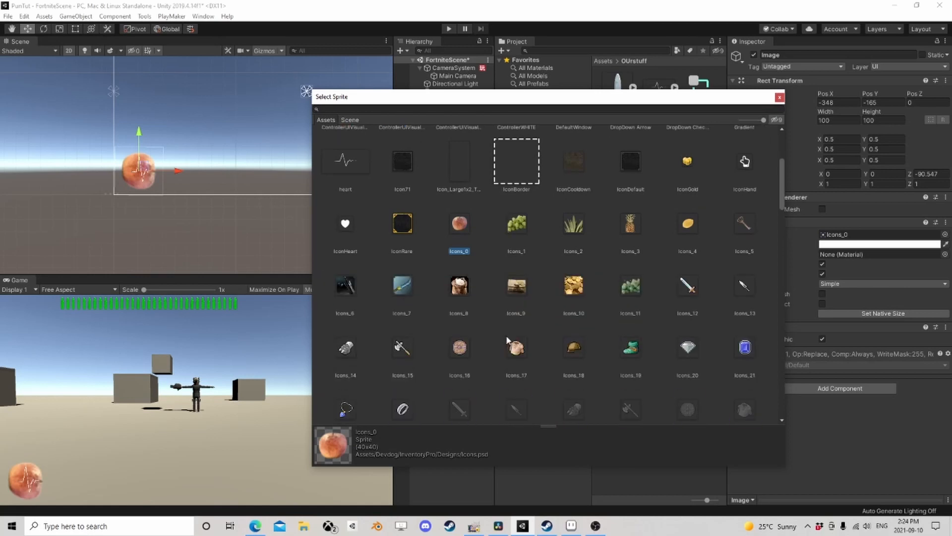
scroll(507, 338, down, 7)
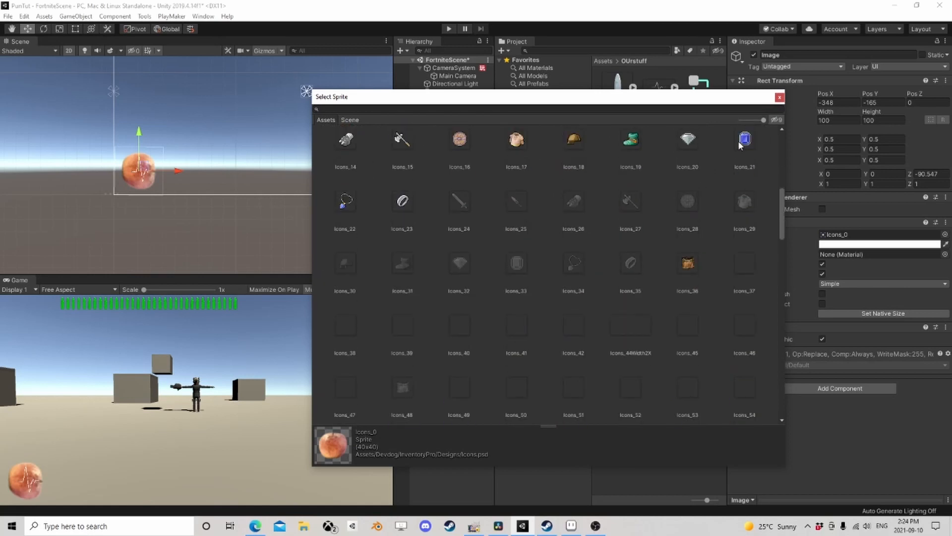
click(740, 142)
scroll(493, 308, down, 11)
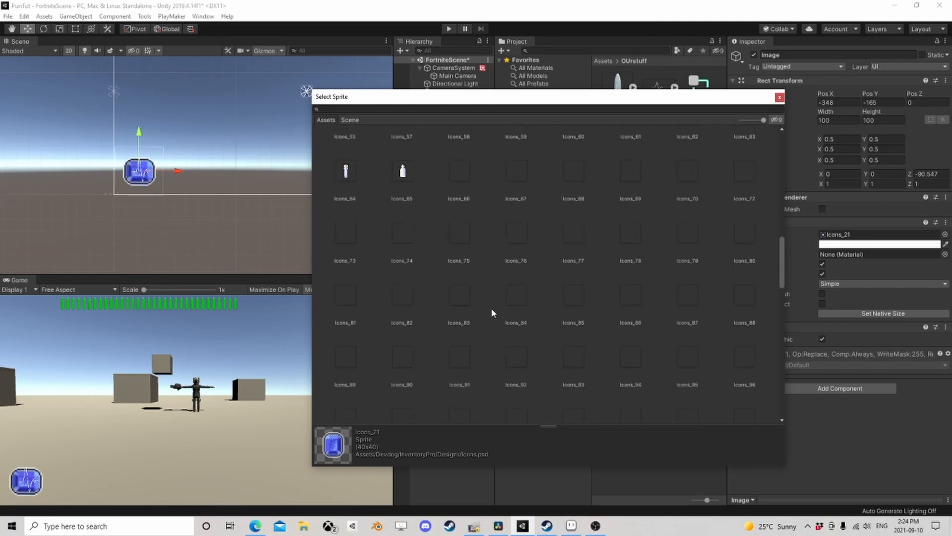
scroll(493, 313, down, 20)
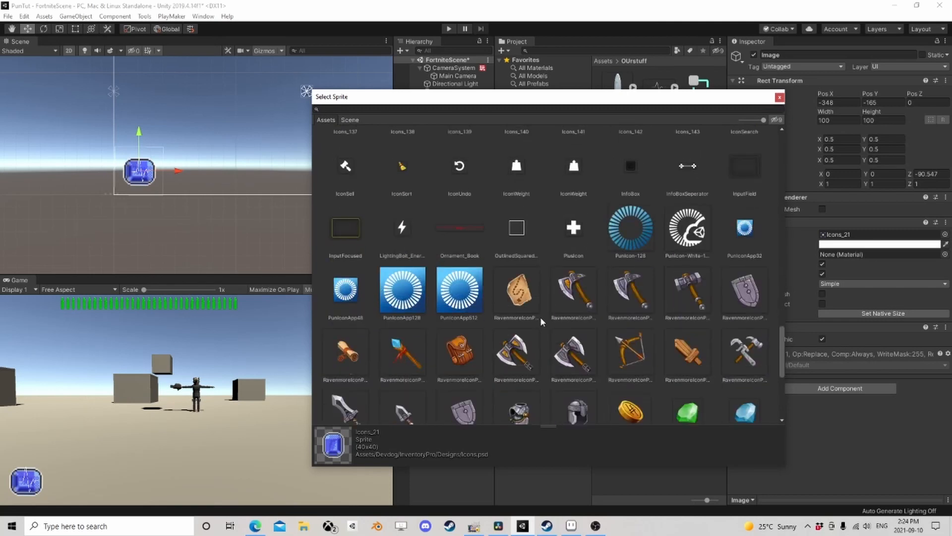
click(573, 229)
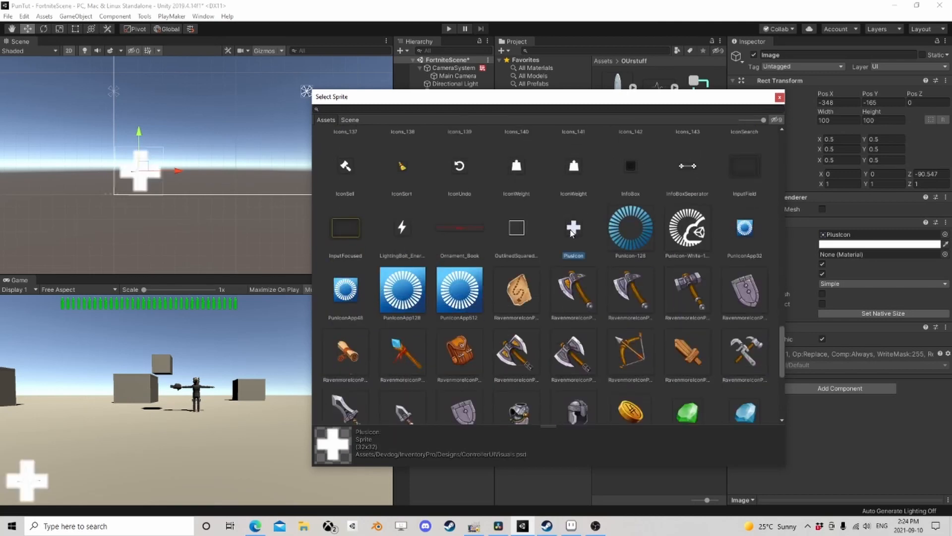
click(736, 248)
- Try the silver coin, input field background, Background, UISprite, ScrollingBox_Light and toHub sprites as the mask shape
scroll(496, 304, down, 5)
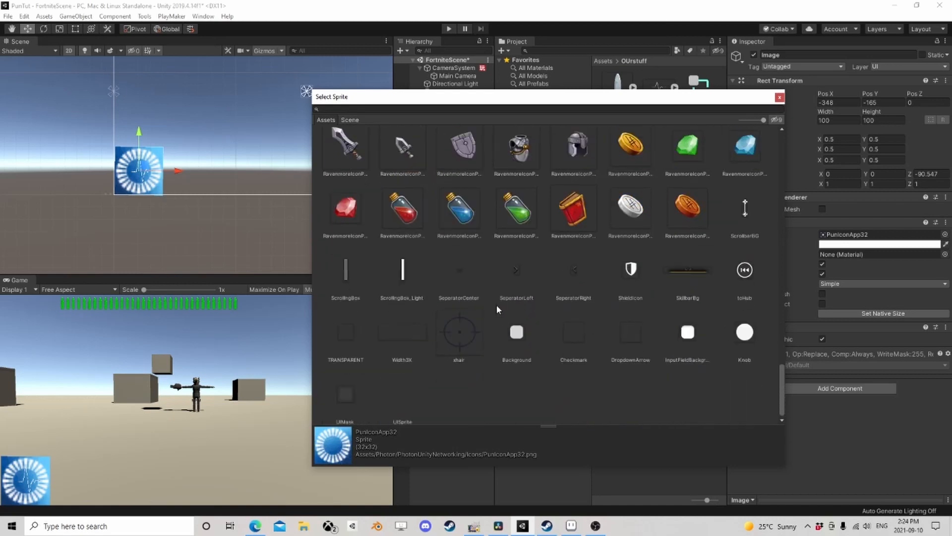
click(630, 202)
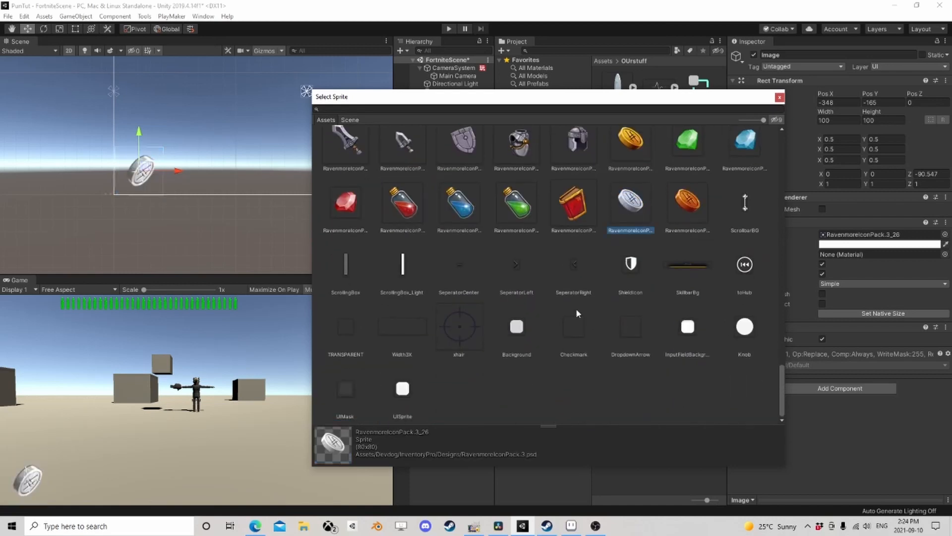
click(688, 326)
click(517, 326)
click(402, 390)
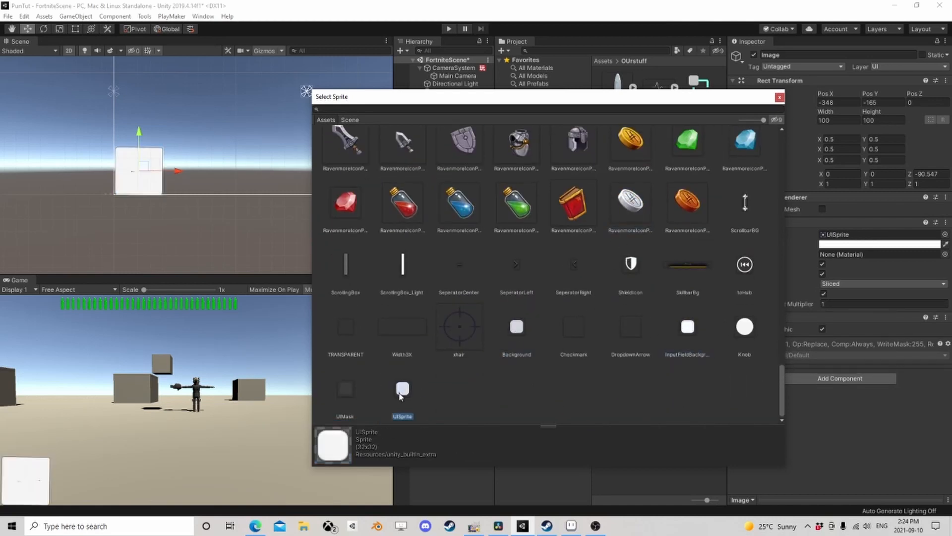
click(403, 267)
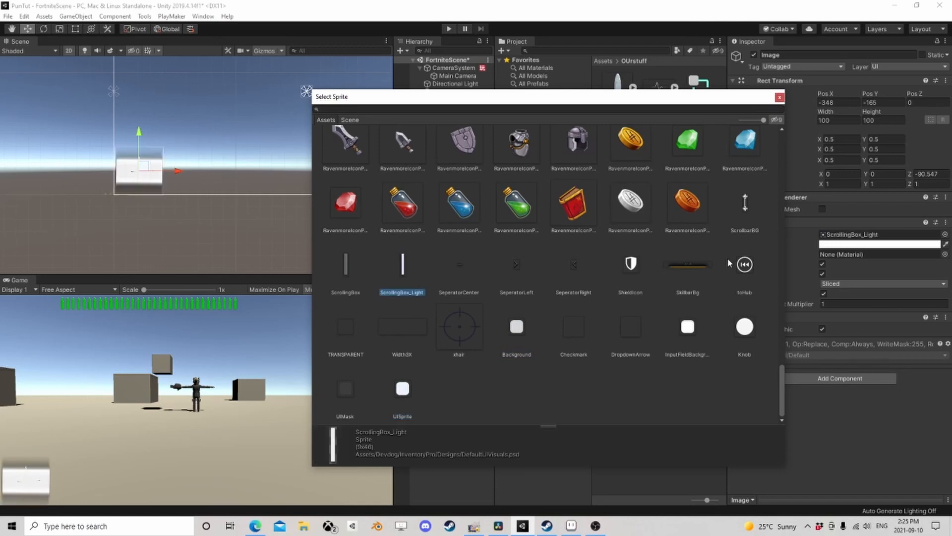
click(742, 264)
- Try the ControllerButtonBG, ControllerUIVisuals_2, IconGold and Icons_4 sprites as the mask shape
drag(784, 384, 777, 311)
scroll(770, 256, up, 10)
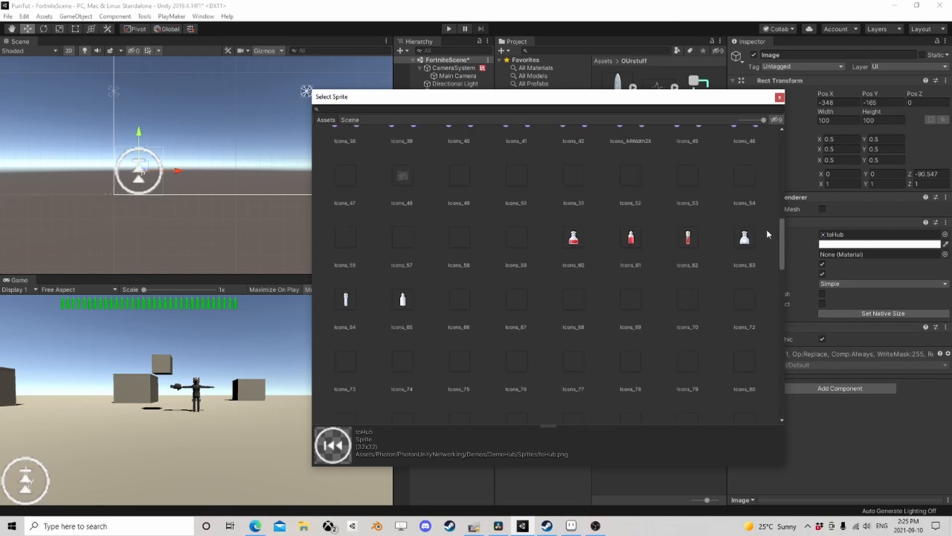
click(725, 217)
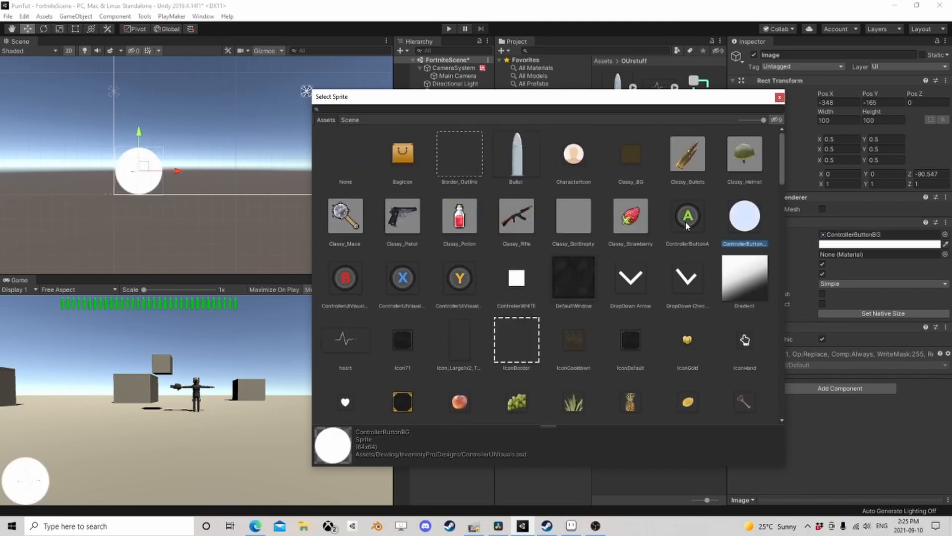
click(457, 274)
scroll(467, 275, down, 2)
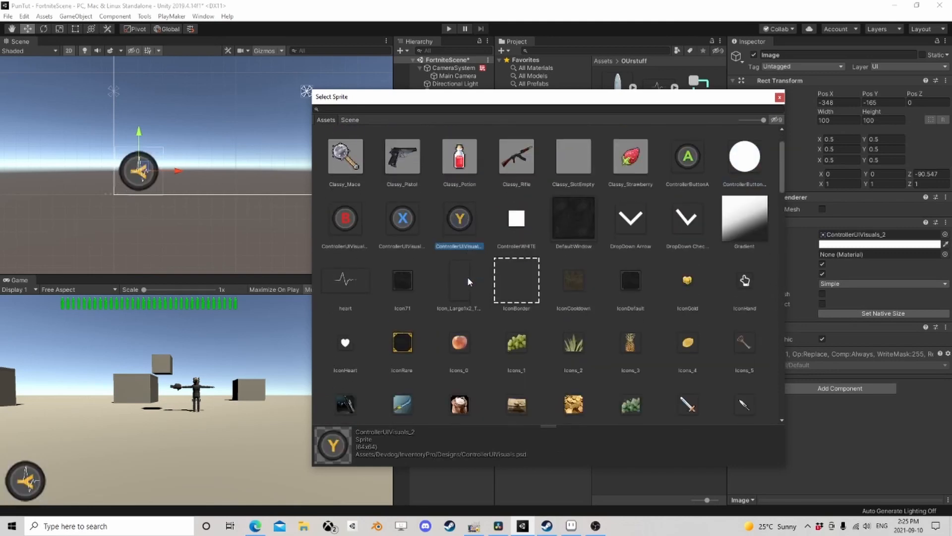
click(689, 286)
scroll(659, 291, down, 3)
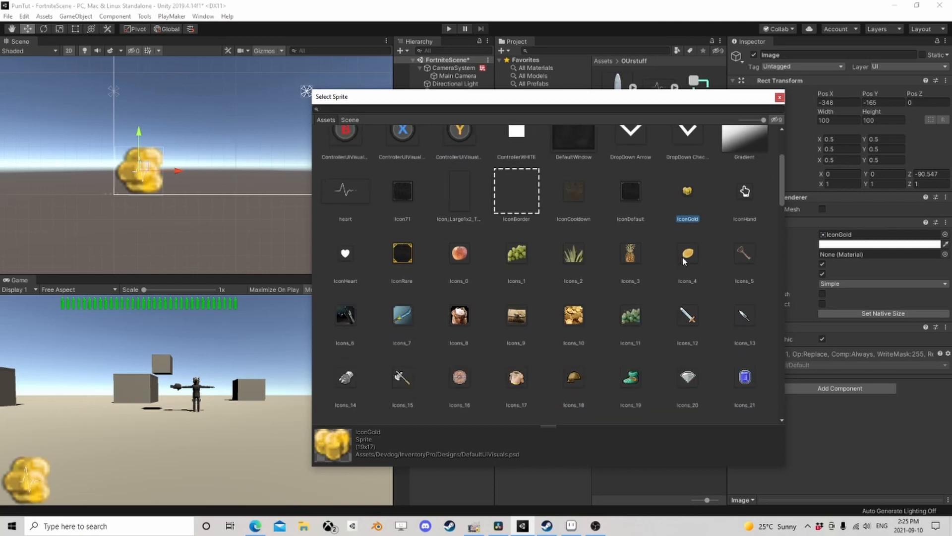
click(687, 255)
scroll(494, 281, down, 1)
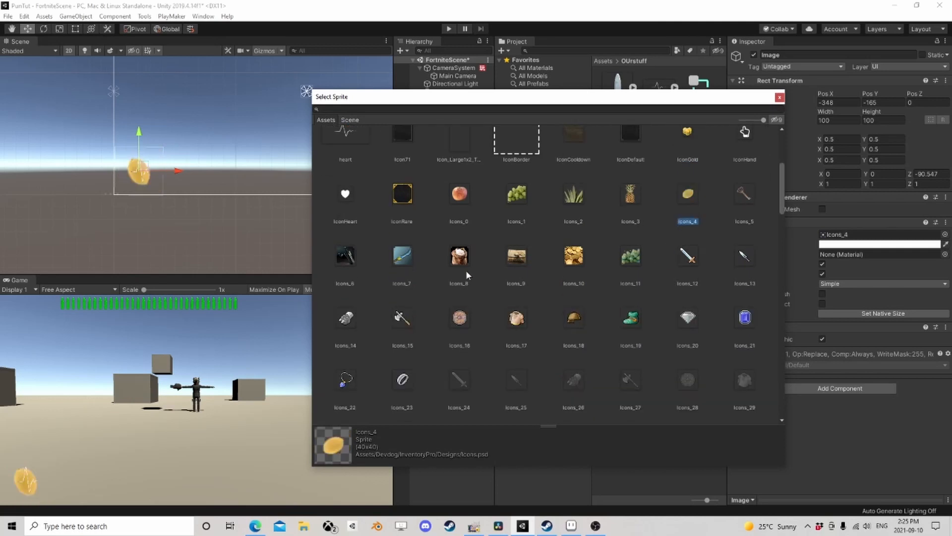
- Set the mask Image's source image to the IconHeart sprite and turn off Show Mask Graphic
click(344, 196)
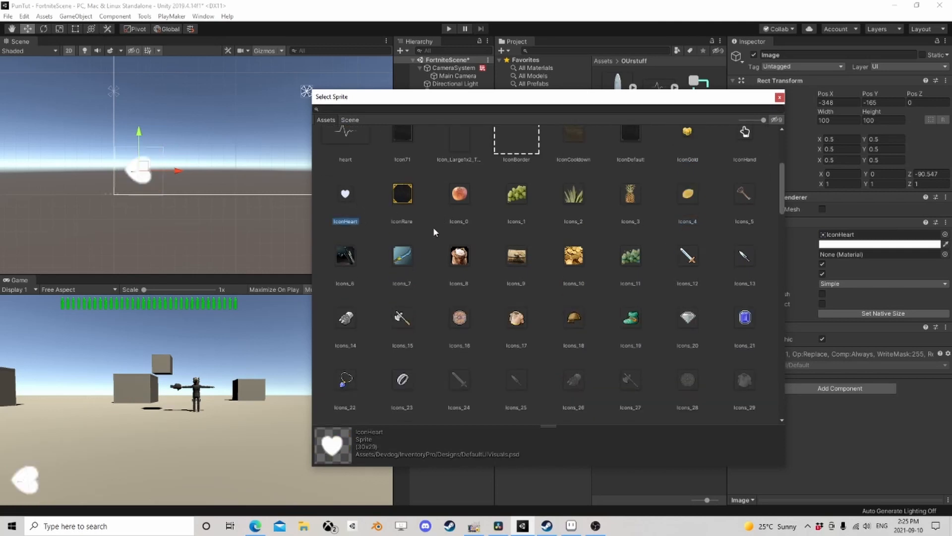
scroll(441, 238, down, 1)
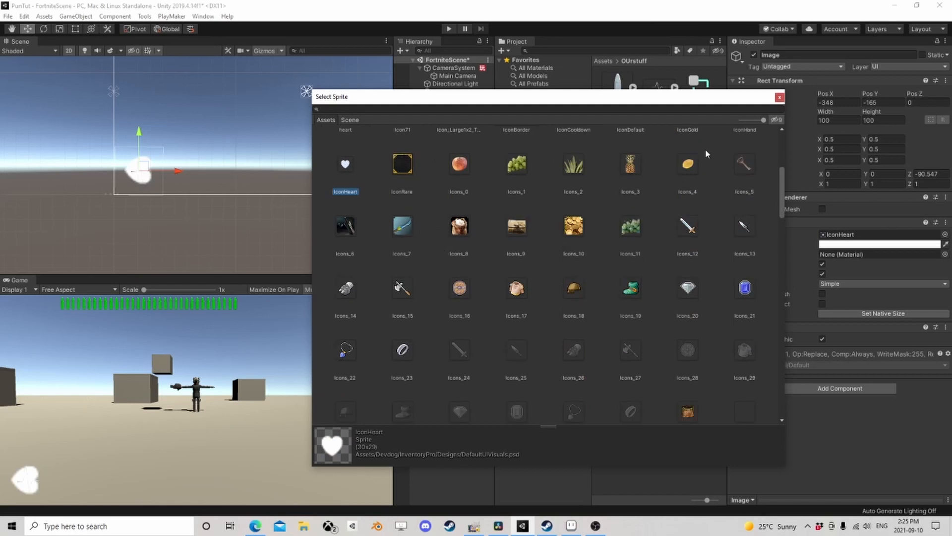
click(780, 97)
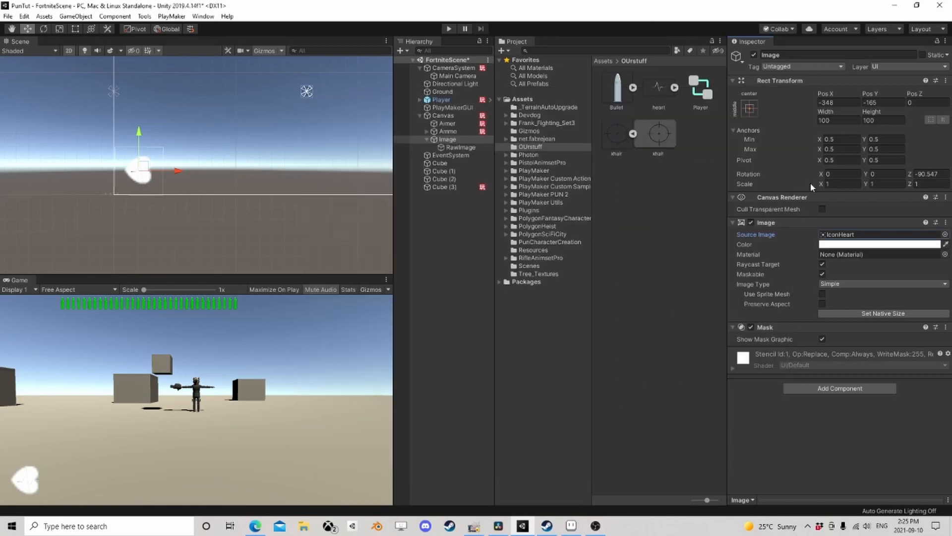
click(822, 339)
- Reset the nested RawImage's UV Rect X to 0
click(460, 148)
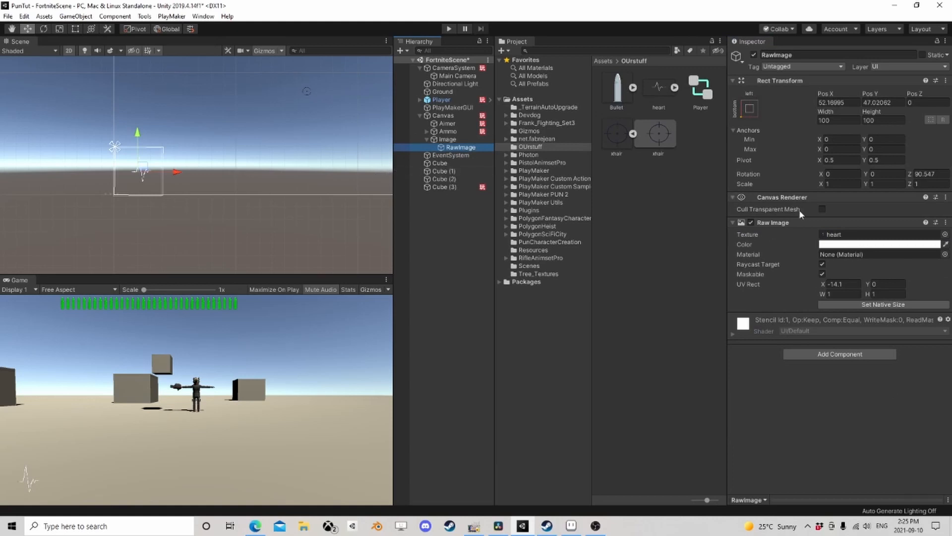
click(838, 284)
text(13)
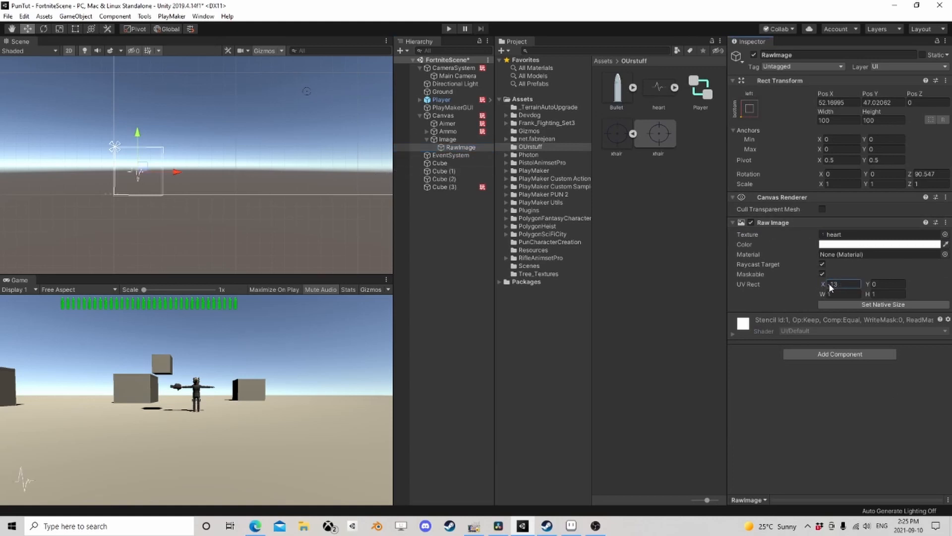
drag(830, 284, 792, 283)
click(828, 287)
text(0)
- Rename the mask Image object as Healthmask
click(458, 140)
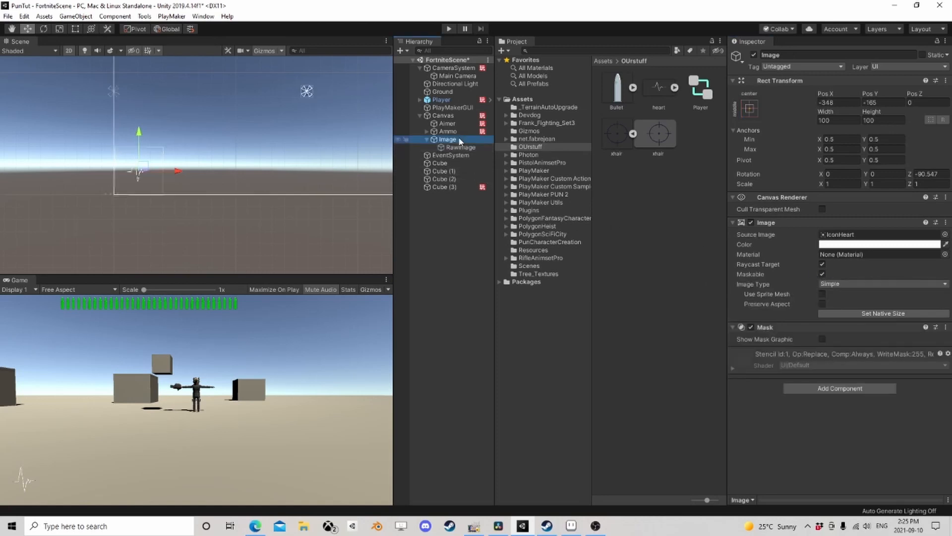
click(460, 140)
text(Healthmask)
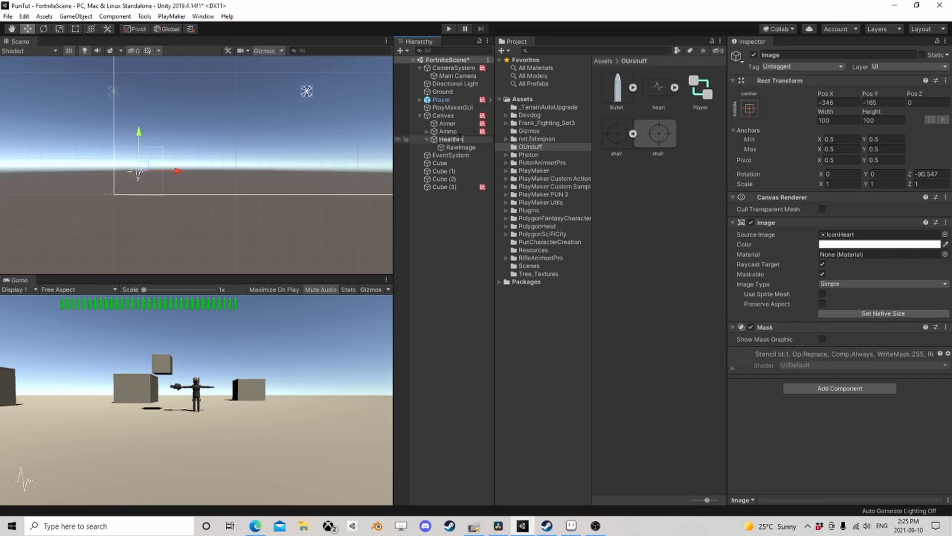
key(Return)
- Rename the RawImage under Healthmask as Health and keep it selected
click(466, 148)
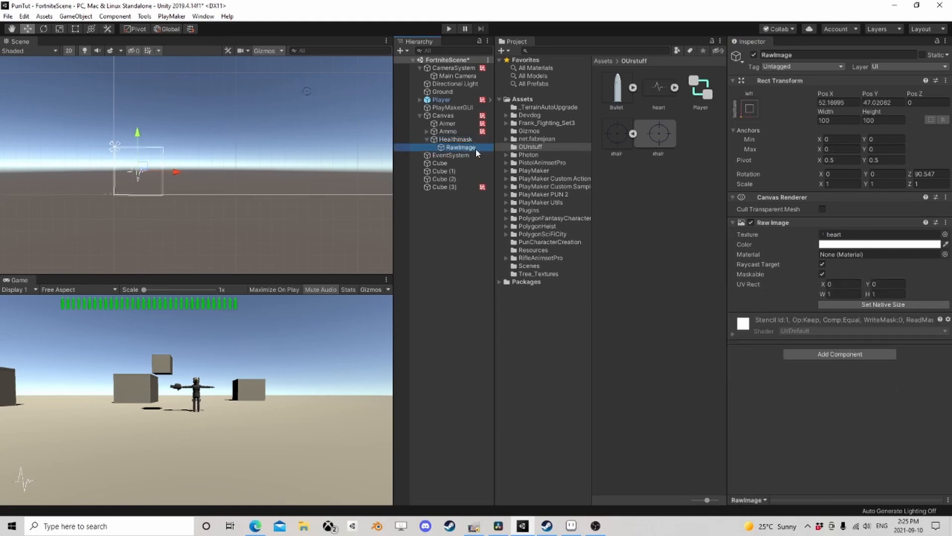
click(475, 147)
text(Health)
key(Return)
key(Up)
click(475, 147)
- Add a PlayMakerFSM component to the Health object and open its state machine for editing
click(834, 354)
text(playmaker)
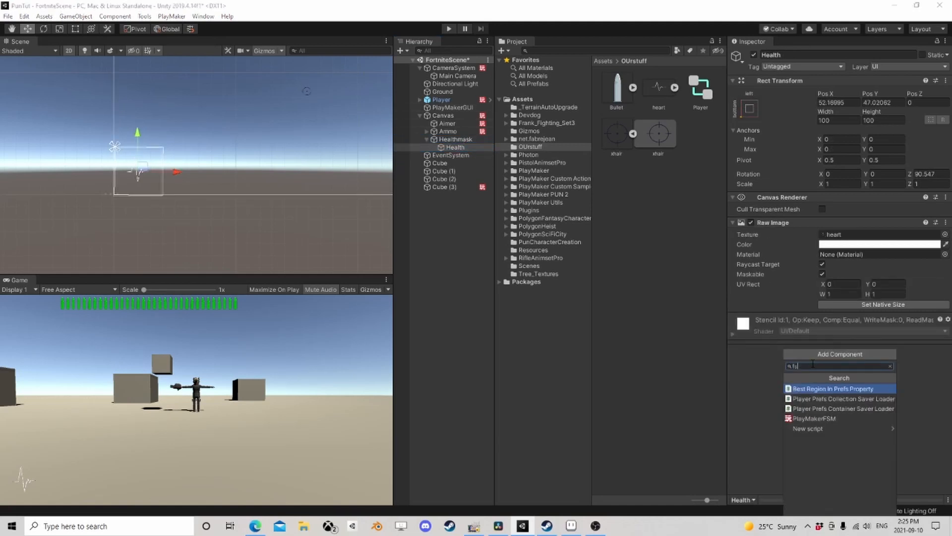
key(Return)
click(937, 332)
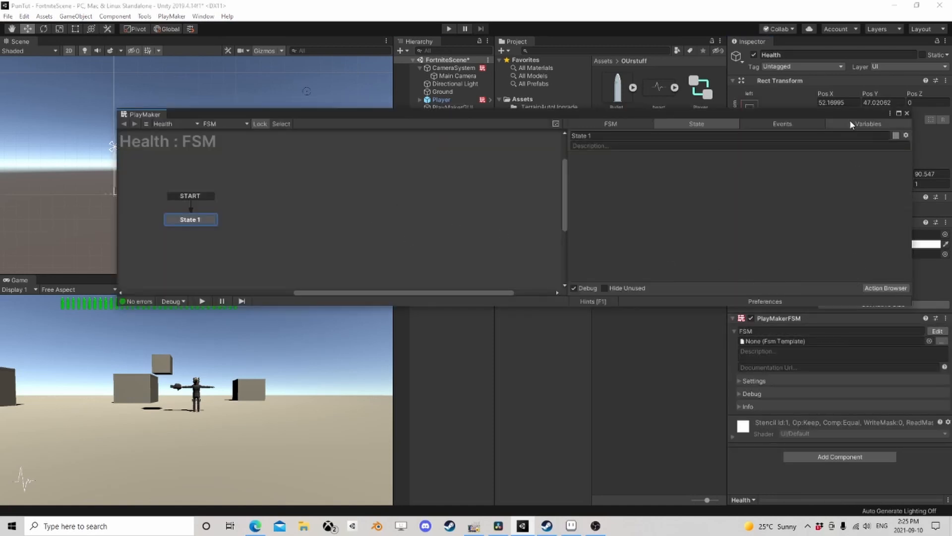
- Add a Set Property action targeting Health's Raw Image component to State 1 of the Health FSM
drag(850, 113, 835, 292)
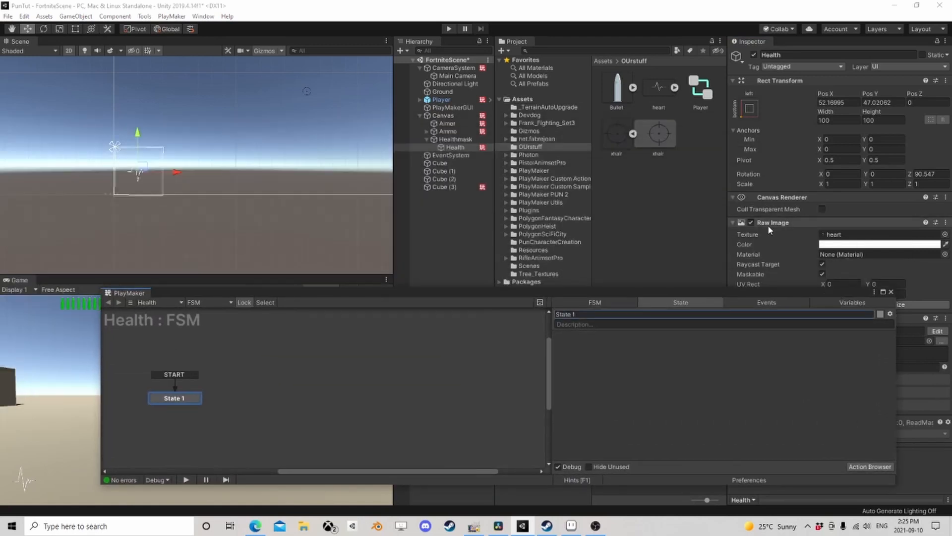
drag(768, 224, 680, 374)
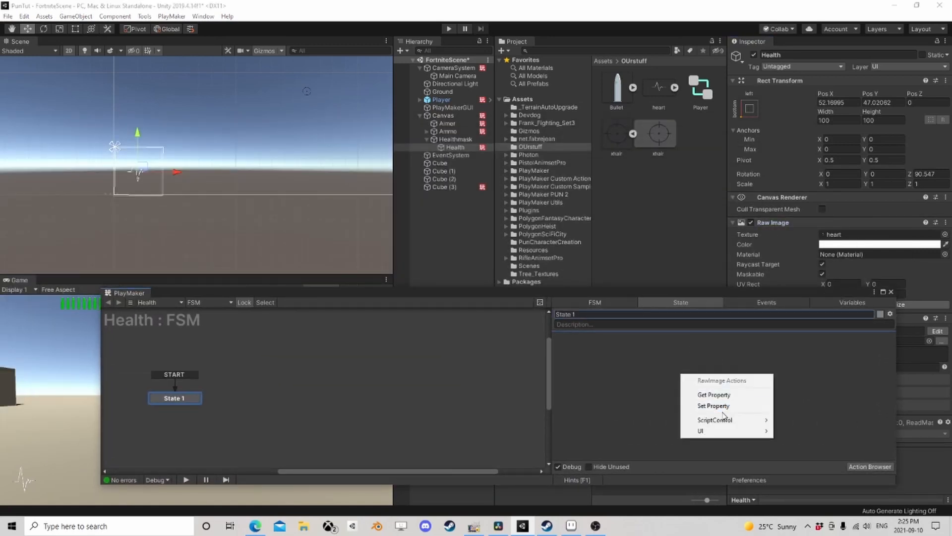
mouse_move(729, 432)
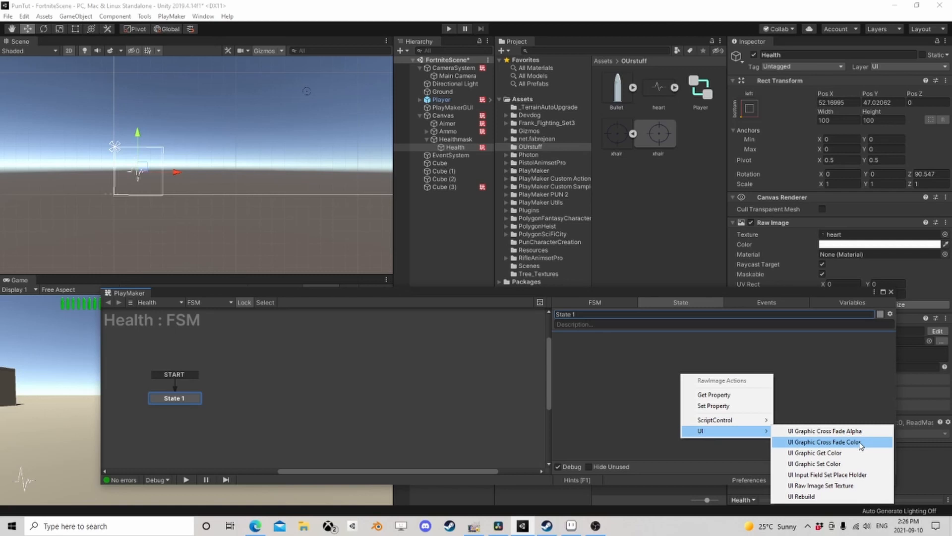
click(739, 405)
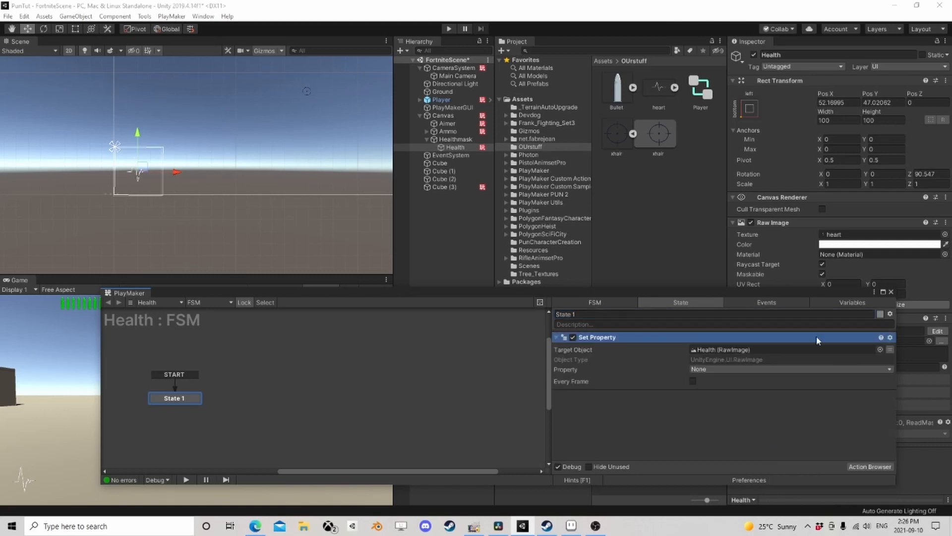
- Choose uvRect.x as the property driven by the Set Property action
drag(723, 296, 597, 154)
click(596, 227)
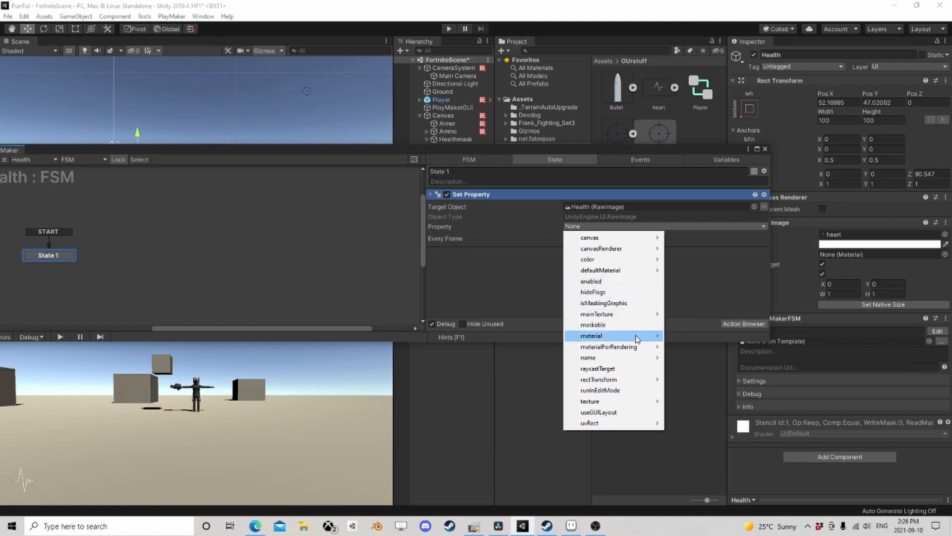
mouse_move(610, 422)
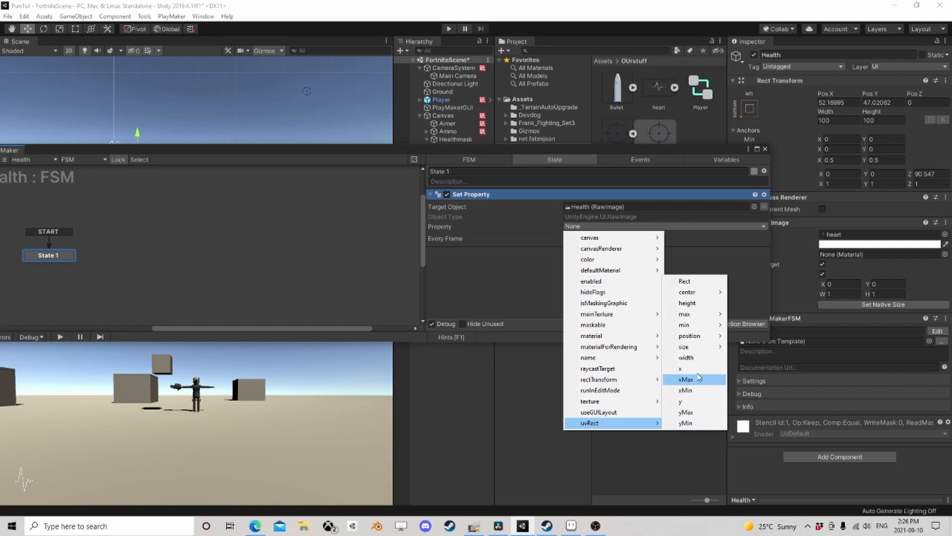
click(682, 368)
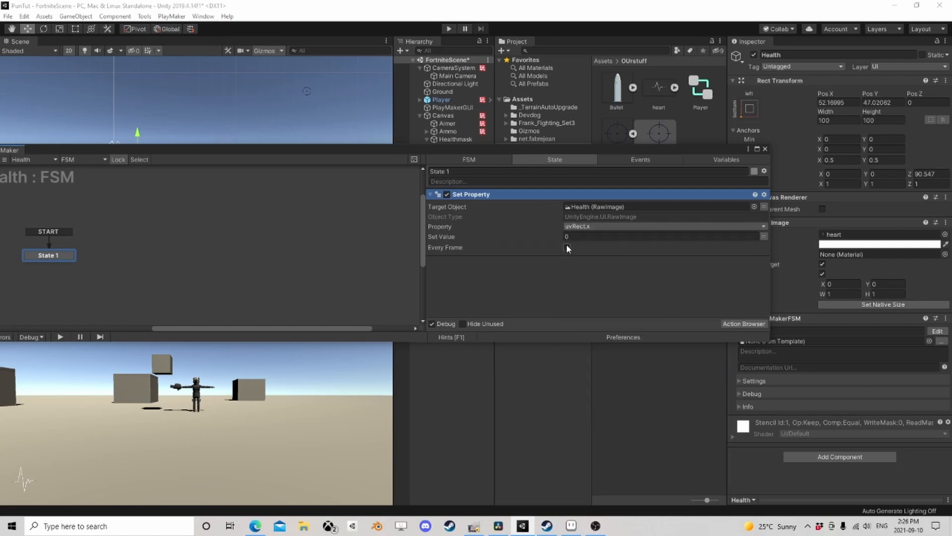
- Create a new variable named X as the Set Property action's value and have the action run every frame
click(763, 236)
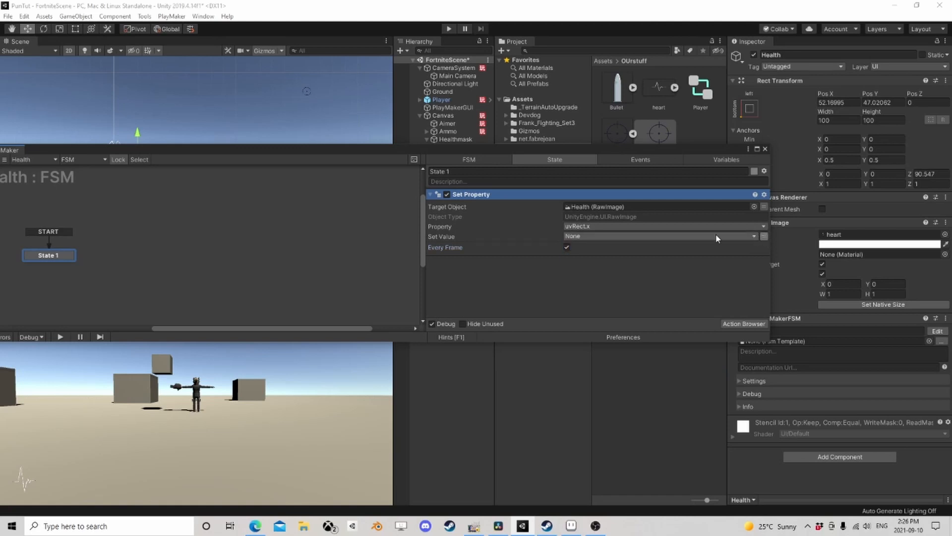
click(715, 235)
click(623, 259)
text(X)
click(624, 268)
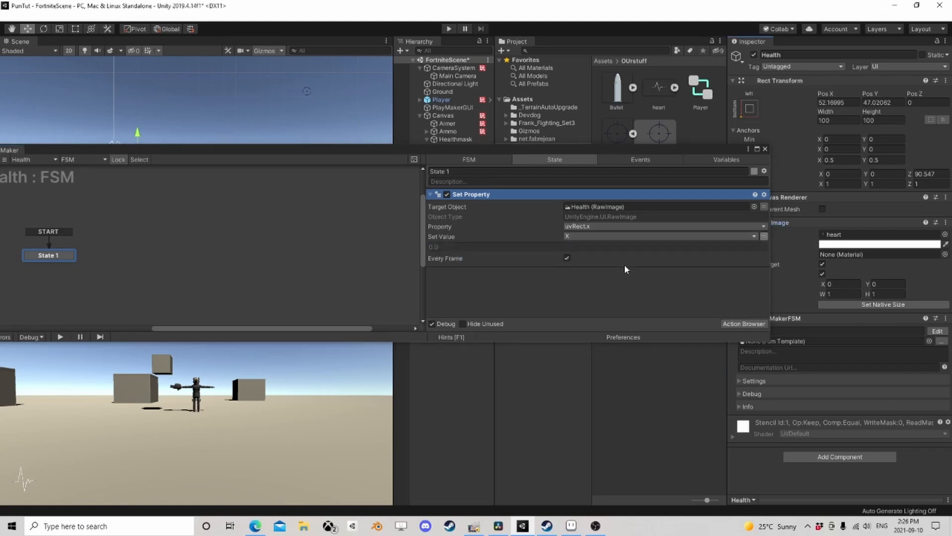
- Add a Float Add action to State 1, above the Set Property action
click(753, 324)
text(f)
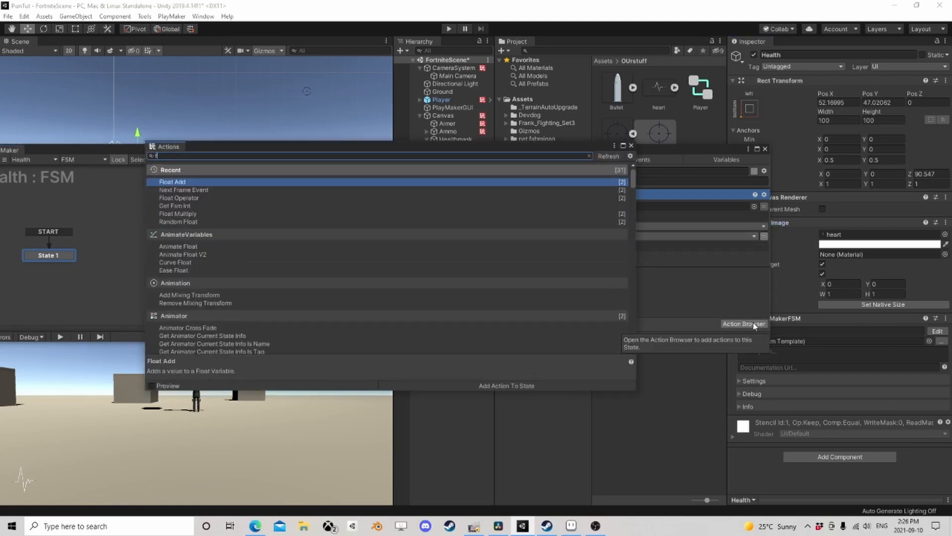
text(loat add)
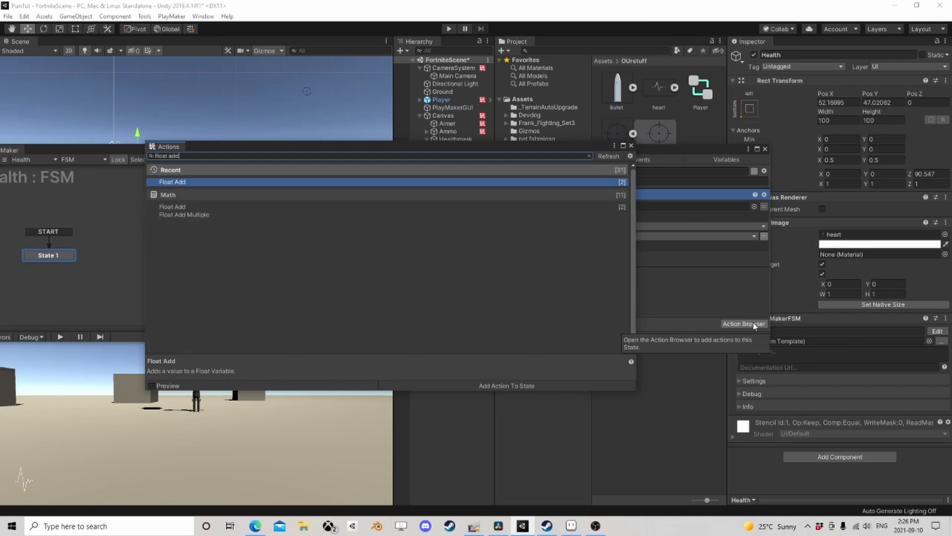
key(Return)
click(630, 145)
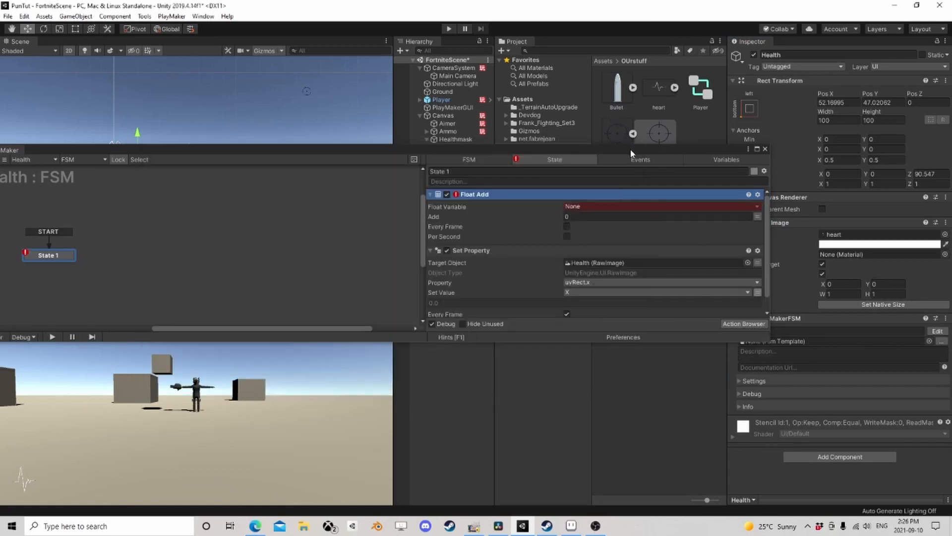
- Configure Float Add to add -1 to variable X, every frame and per second
click(610, 206)
click(598, 227)
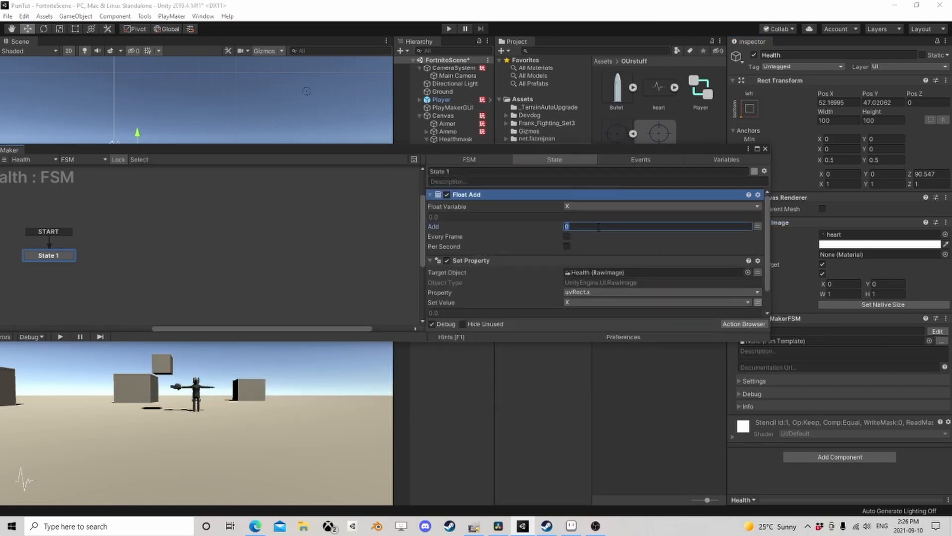
click(567, 237)
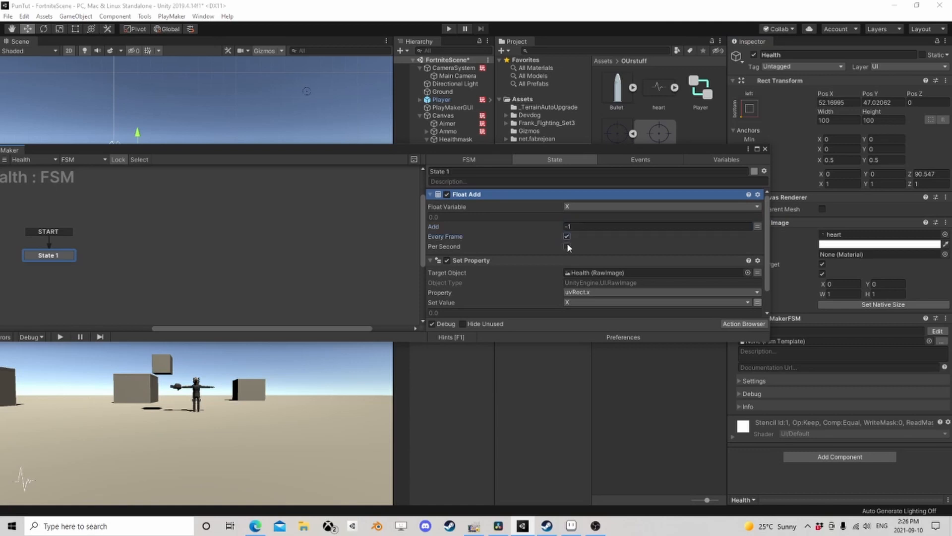
click(567, 246)
- Review the State 1 actions and play-test the game to check the heartbeat's scrolling, ending in edit mode
drag(548, 154, 563, 77)
drag(489, 185, 531, 213)
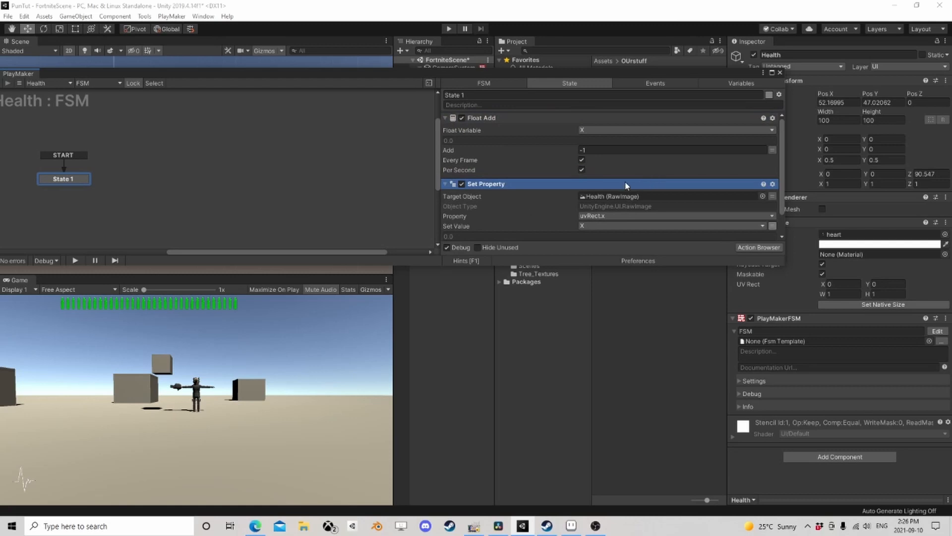
scroll(630, 186, down, 2)
drag(554, 78, 640, 91)
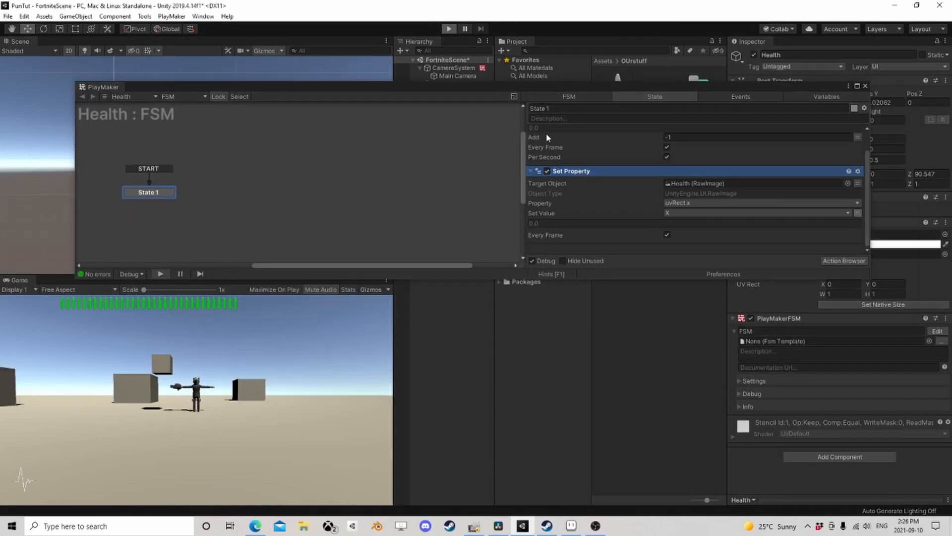
key(ctrl+p)
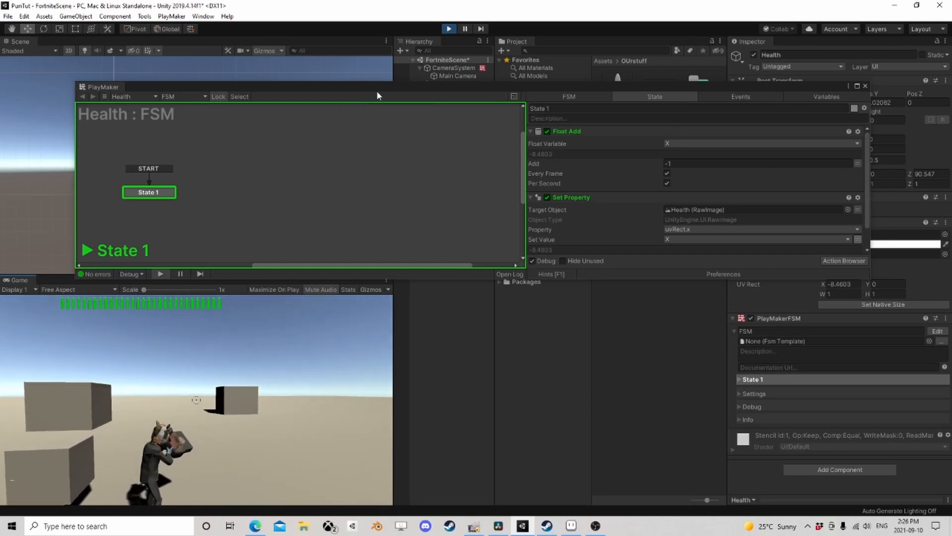
click(450, 29)
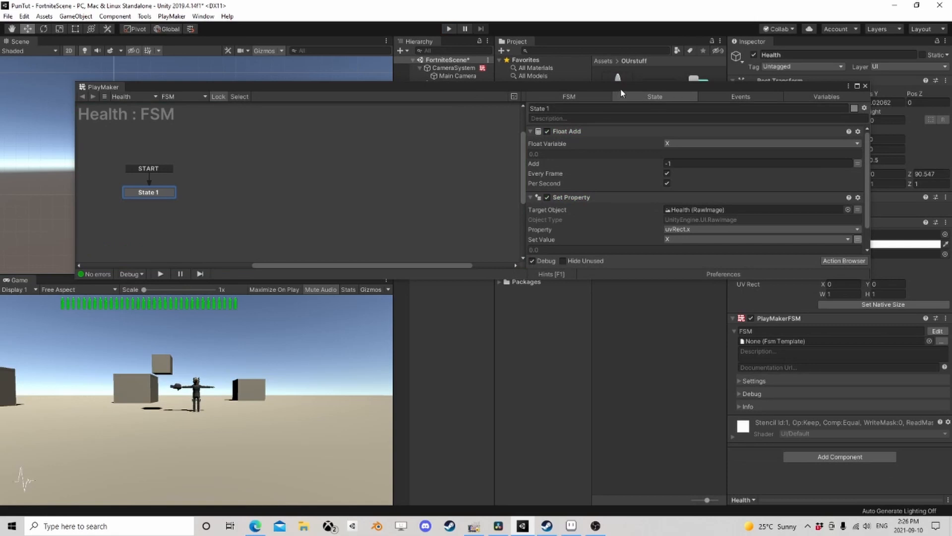
- Try an Add value of -2 in the Float Add action and play-test the heartbeat's scrolling speed
drag(625, 93, 590, 77)
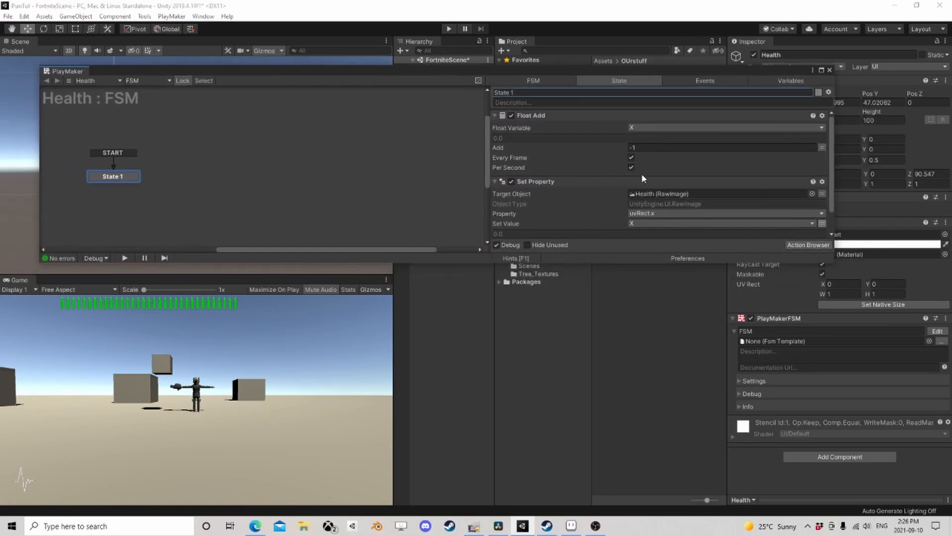
click(633, 147)
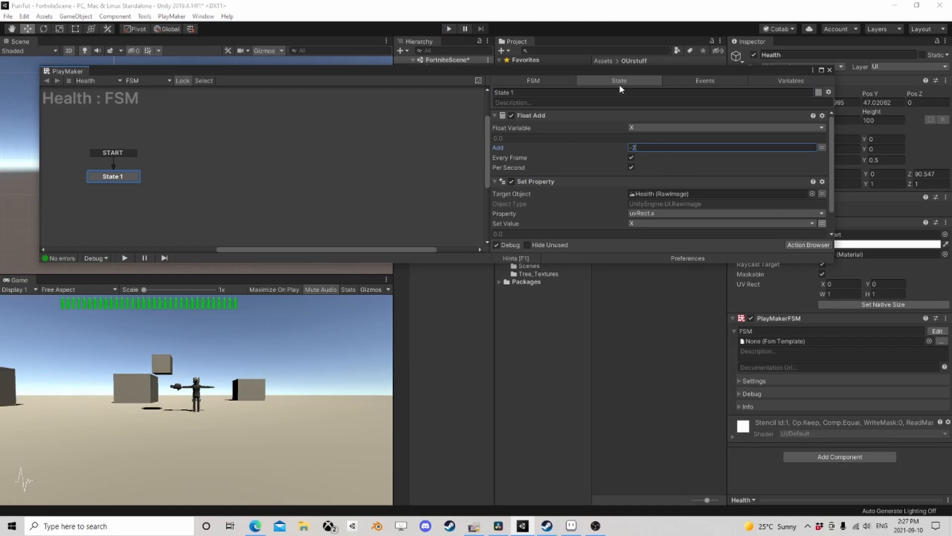
key(ctrl+p)
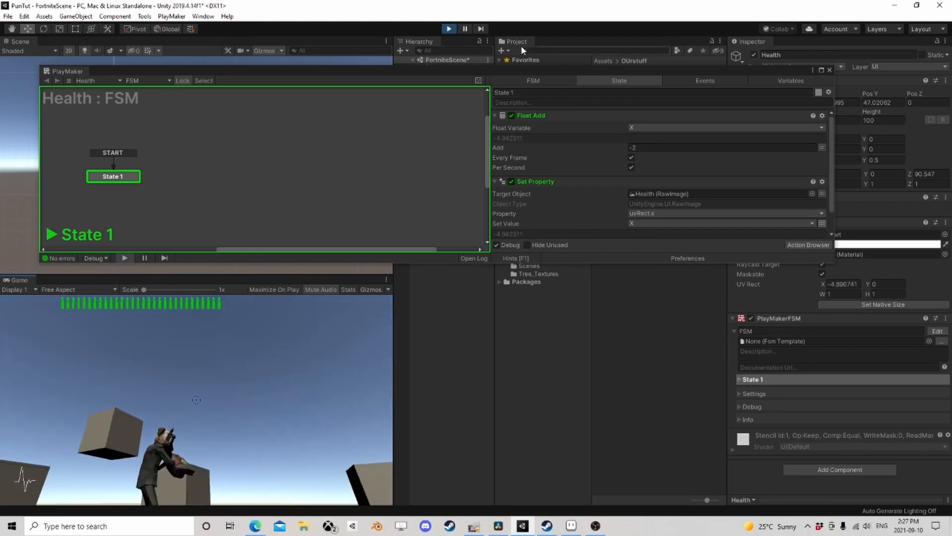
click(449, 29)
- Set the Float Add action's Add value to -1.5
click(631, 148)
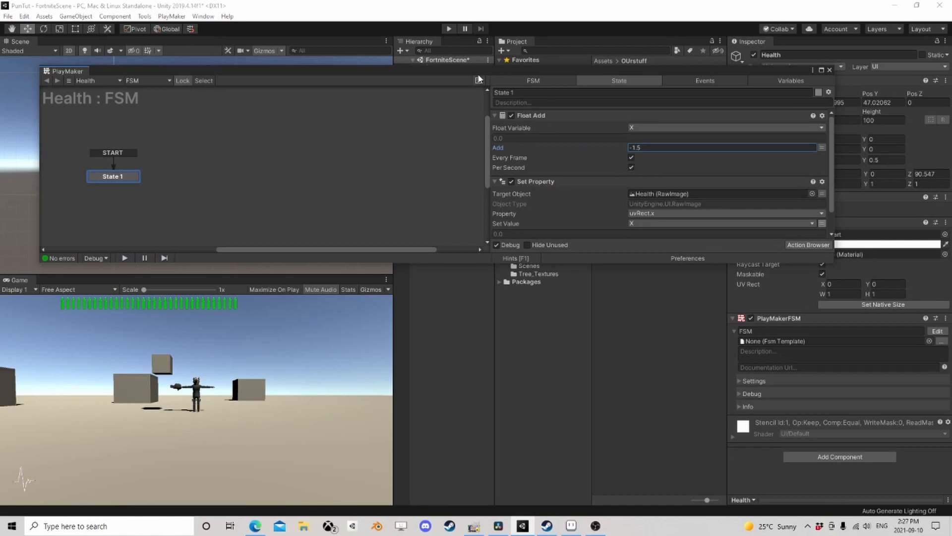
drag(597, 78, 567, 89)
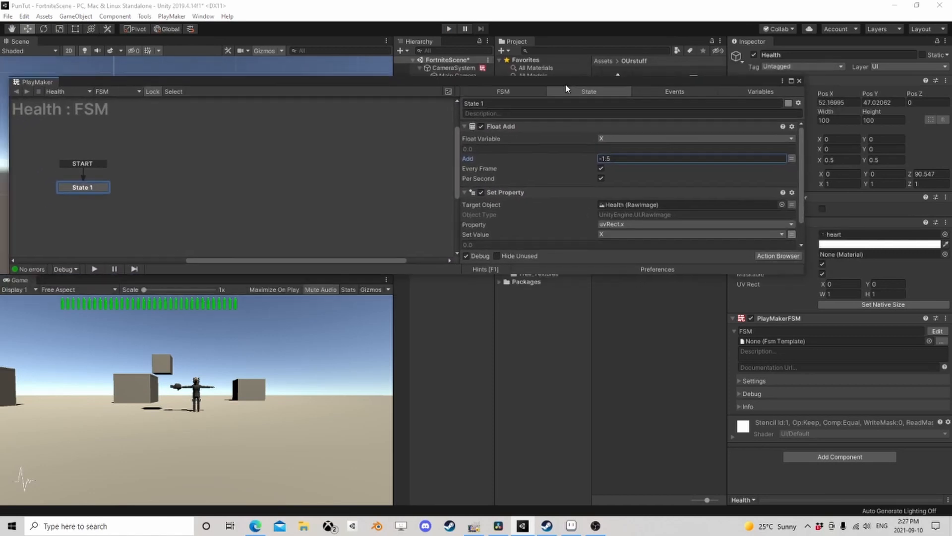
click(778, 256)
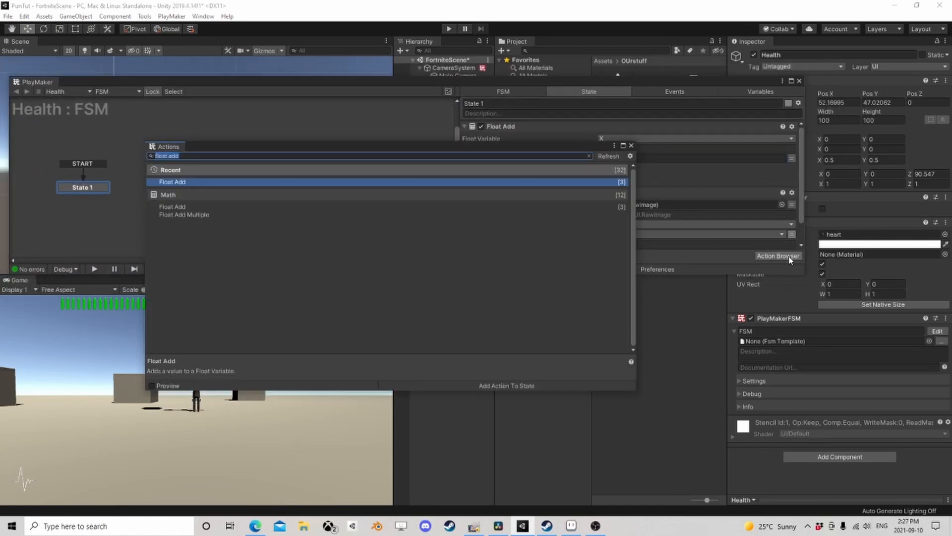
text(floa)
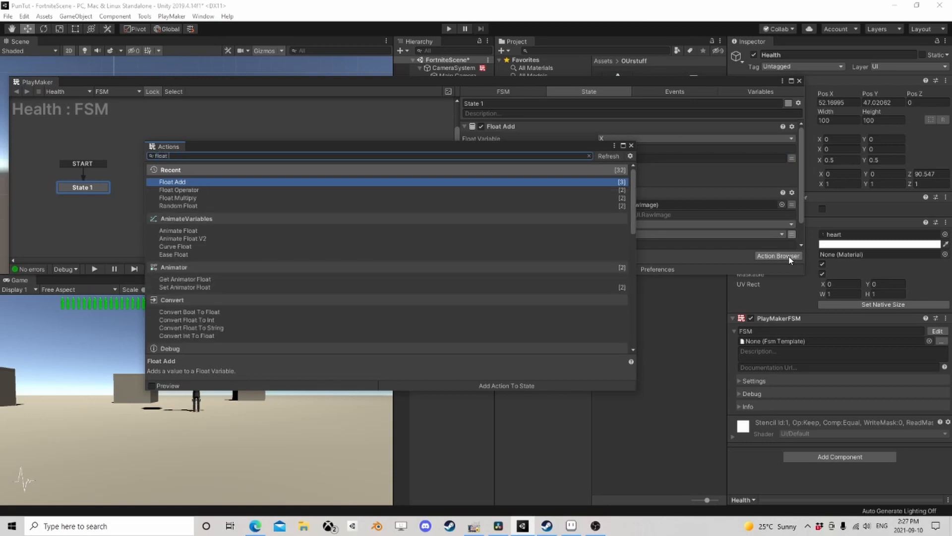
text(t mo)
key(BackSpace)
key(BackSpace)
key(BackSpace)
key(BackSpace)
key(BackSpace)
key(BackSpace)
key(BackSpace)
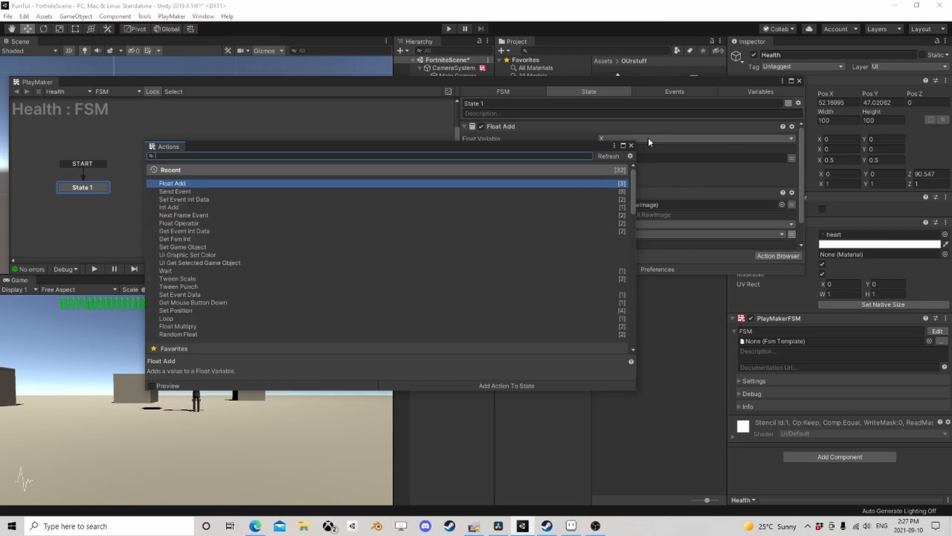
click(631, 145)
- Add a Float Compare action to State 1, below the Set Property action
scroll(615, 238, down, 2)
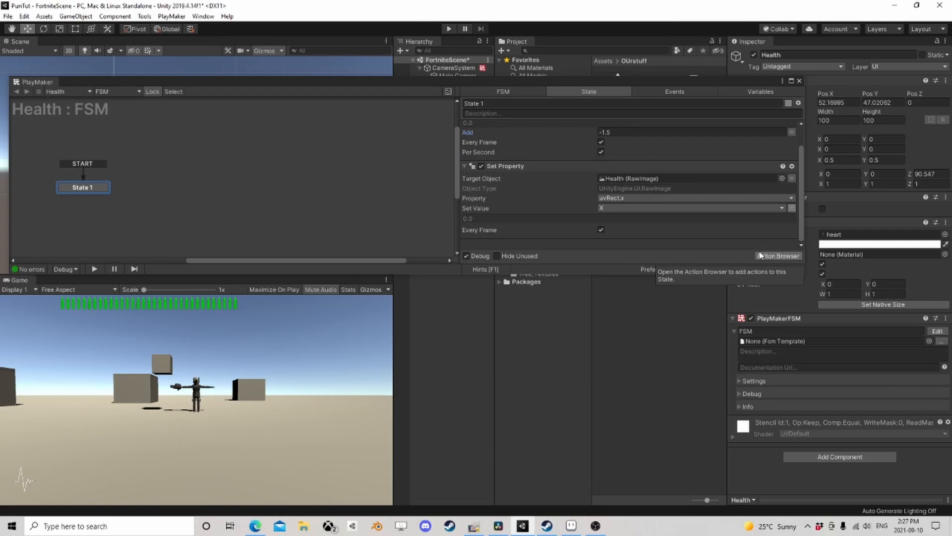
scroll(694, 233, up, 2)
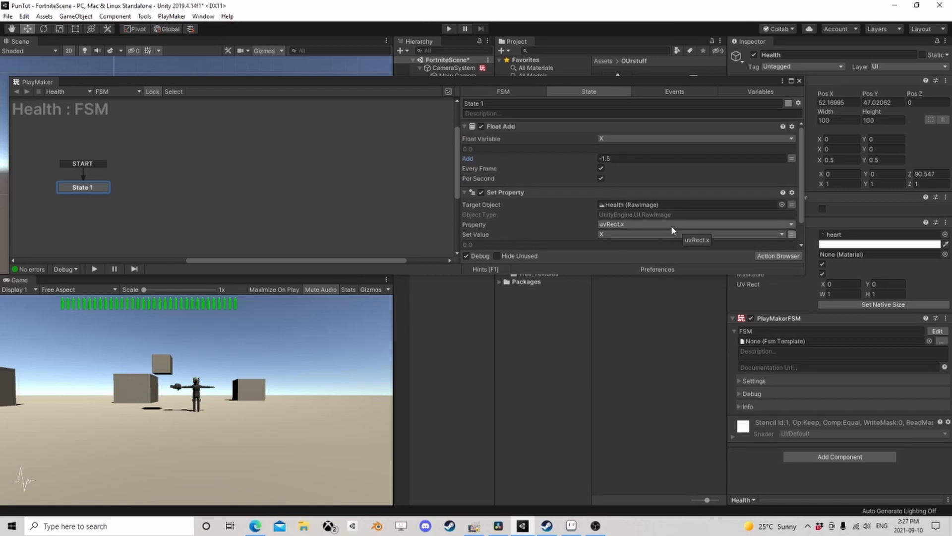
scroll(672, 229, down, 2)
click(779, 256)
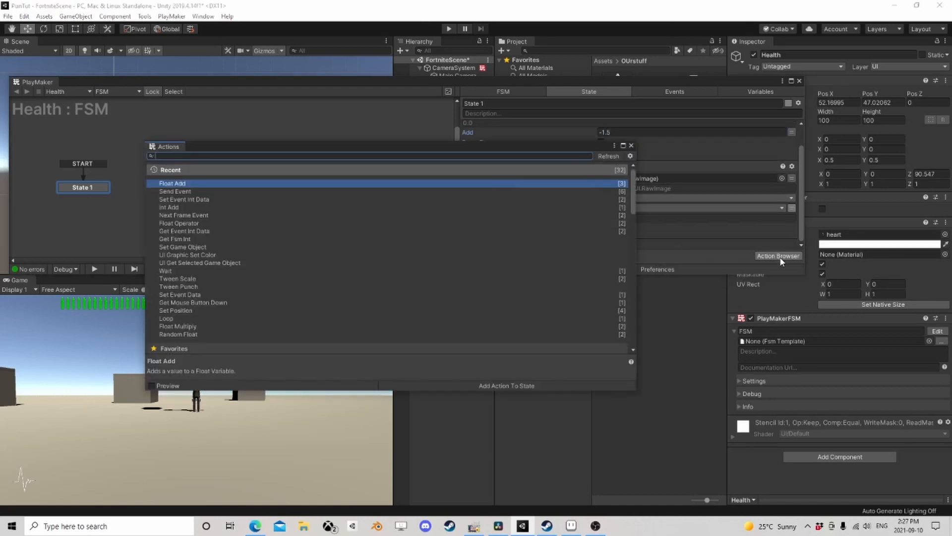
text(float com)
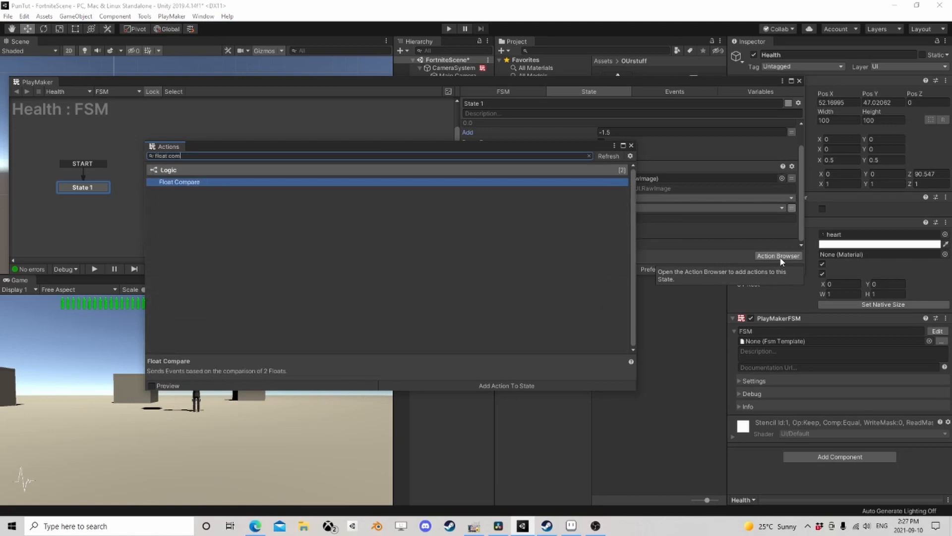
key(Return)
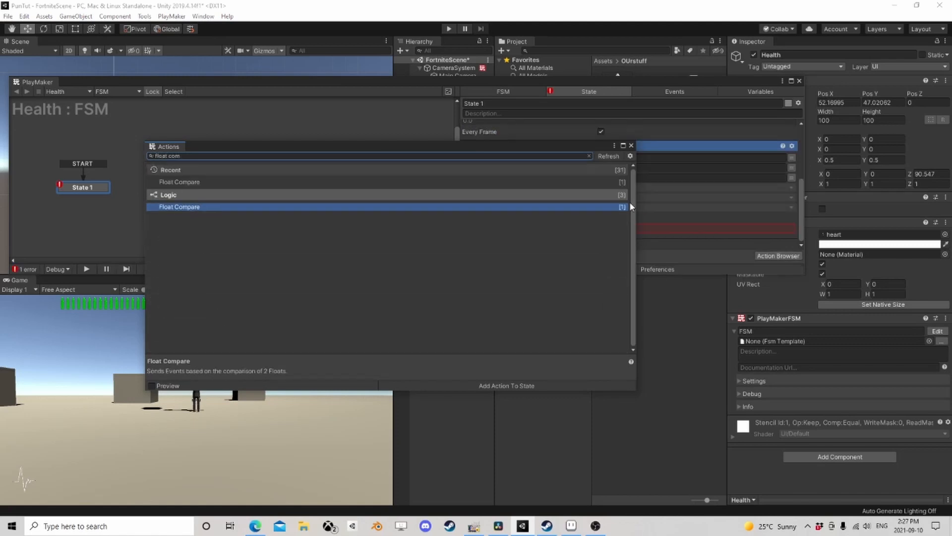
click(631, 146)
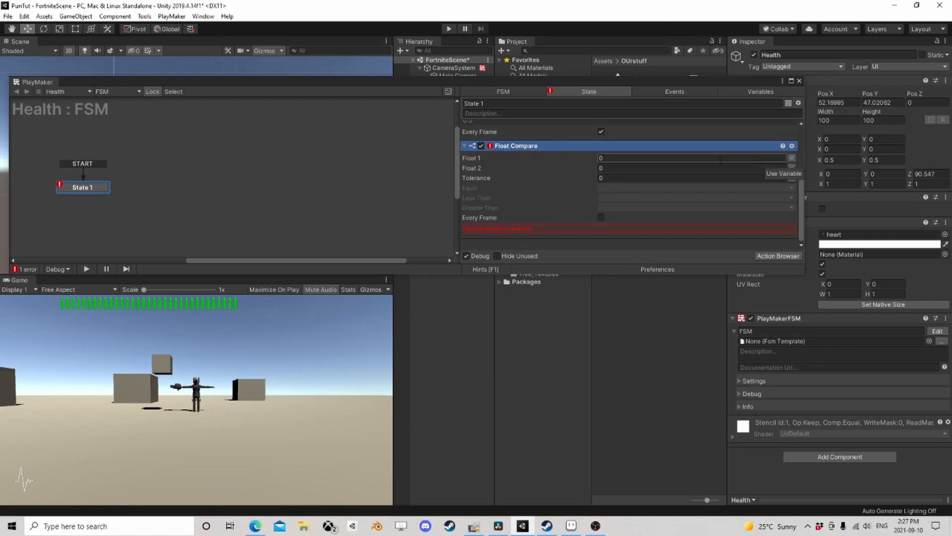
- Set Float 1 of the Float Compare action to variable X and make the comparison run every frame
click(792, 159)
click(721, 158)
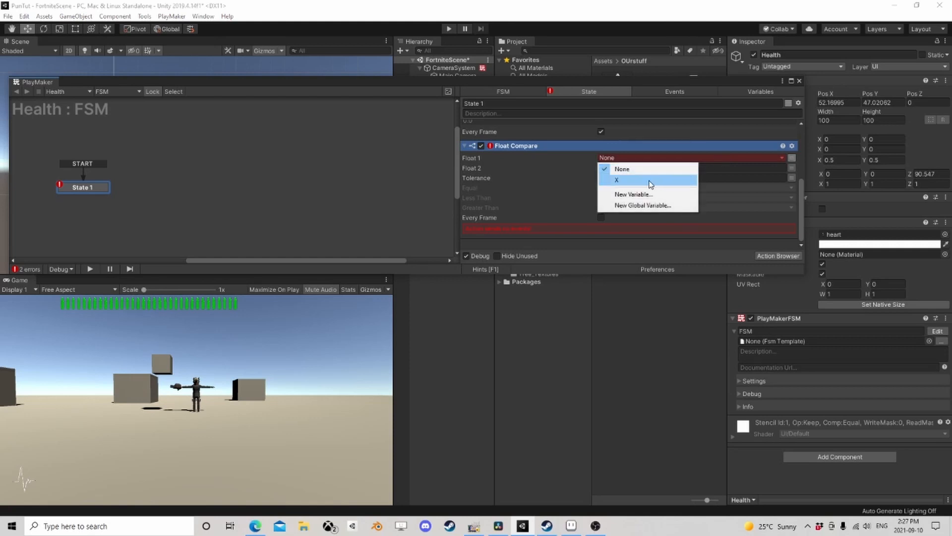
click(655, 179)
click(601, 227)
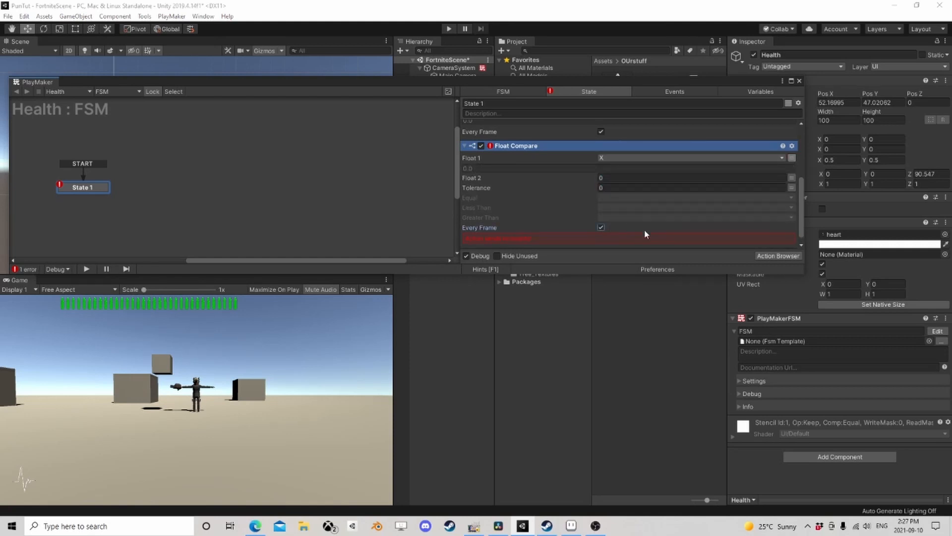
- Create a new event named reset for Float Compare's Less Than result and add its transition to State 1
click(620, 217)
click(620, 209)
click(620, 208)
click(632, 269)
text(reset)
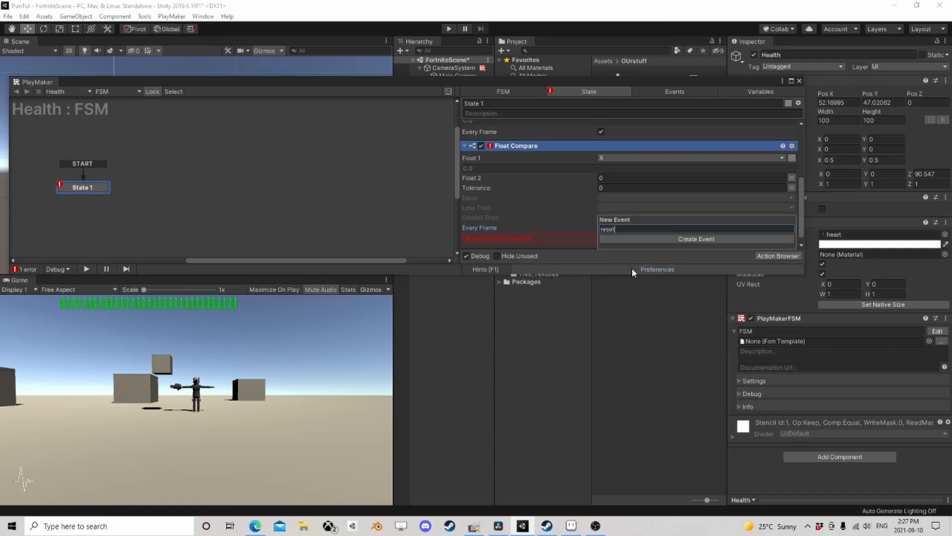
key(Return)
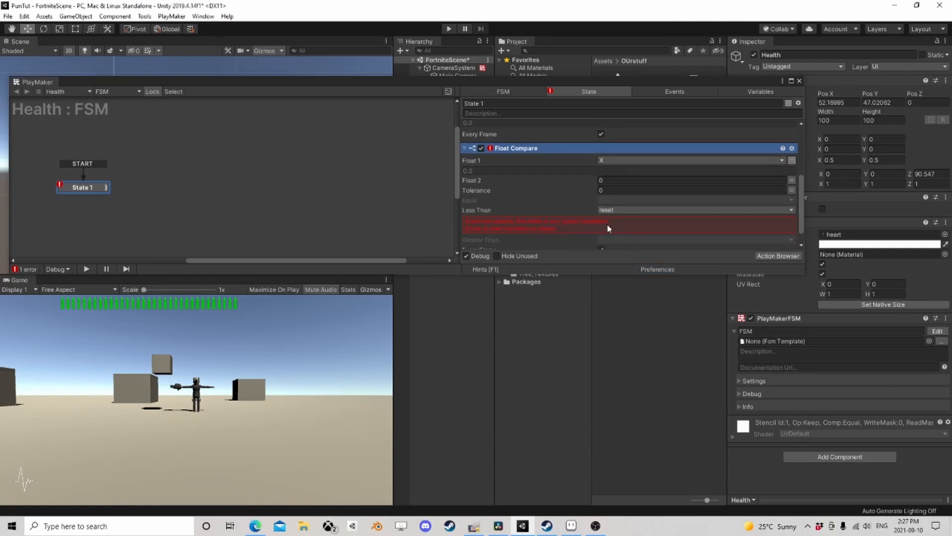
click(623, 224)
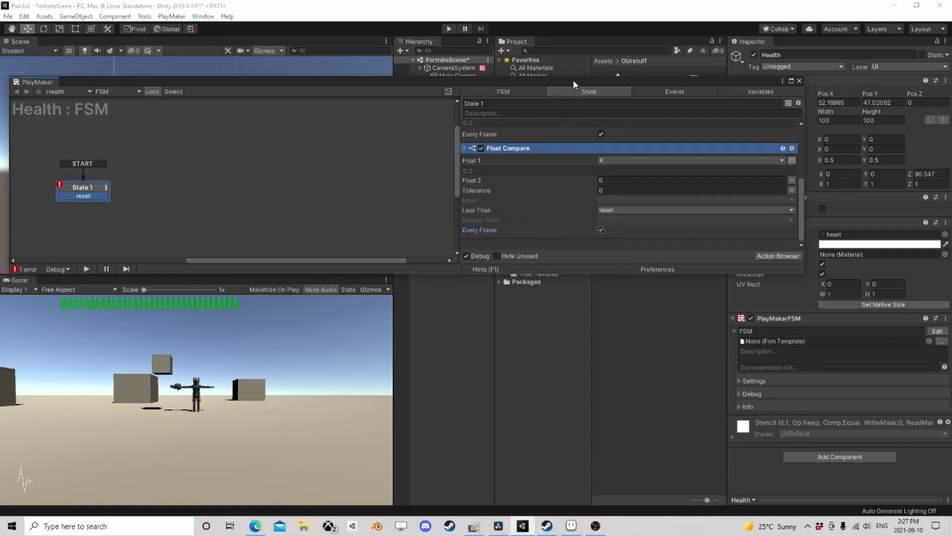
- Try out different UV Rect X values on the Health Raw Image and undo the change
drag(573, 80, 507, 234)
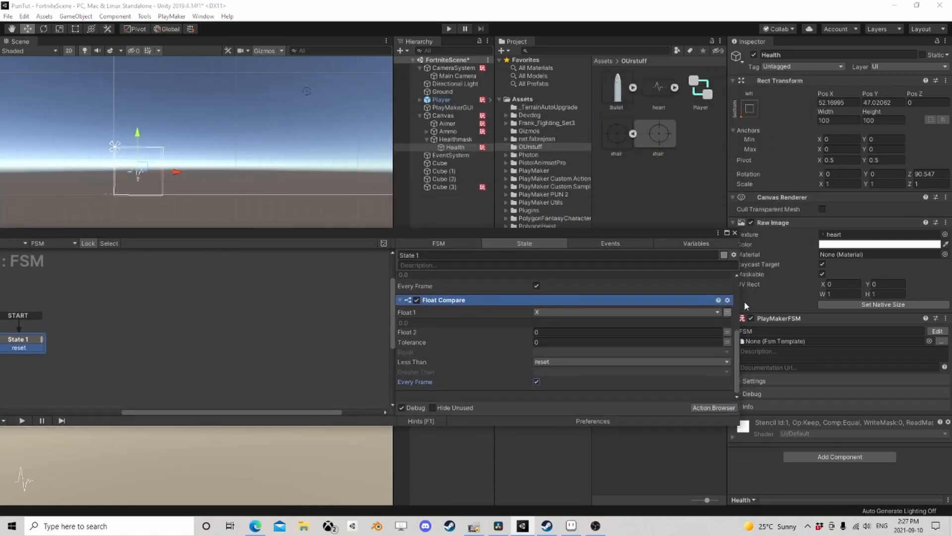
click(826, 284)
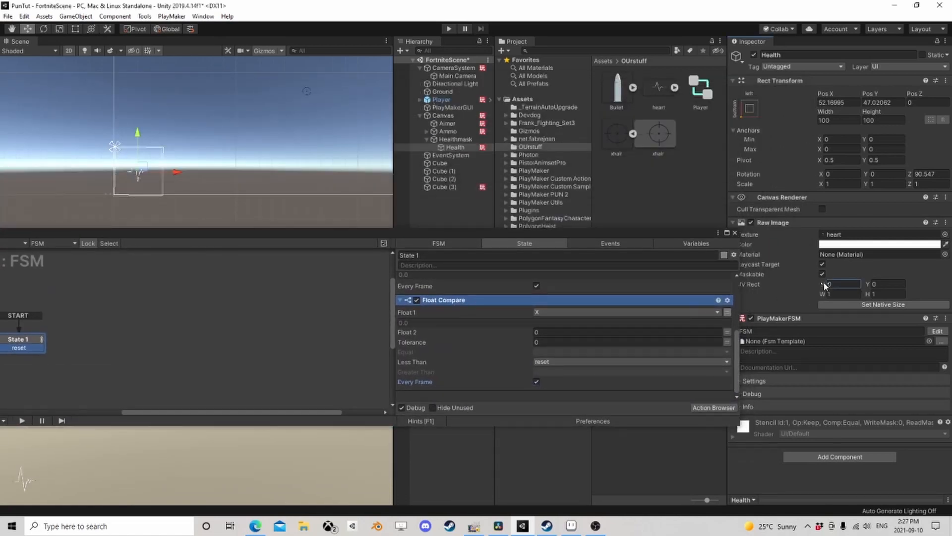
drag(826, 285, 812, 282)
drag(811, 283, 816, 283)
key(ctrl+z)
- Set Float 2 of State 1's Float Compare action to -0.5
drag(564, 236, 579, 113)
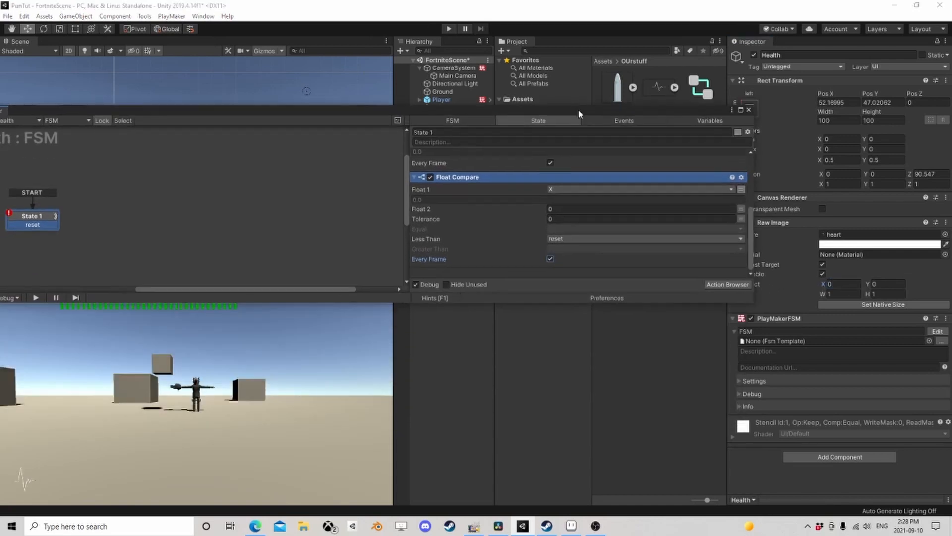
click(560, 208)
text(-0.5)
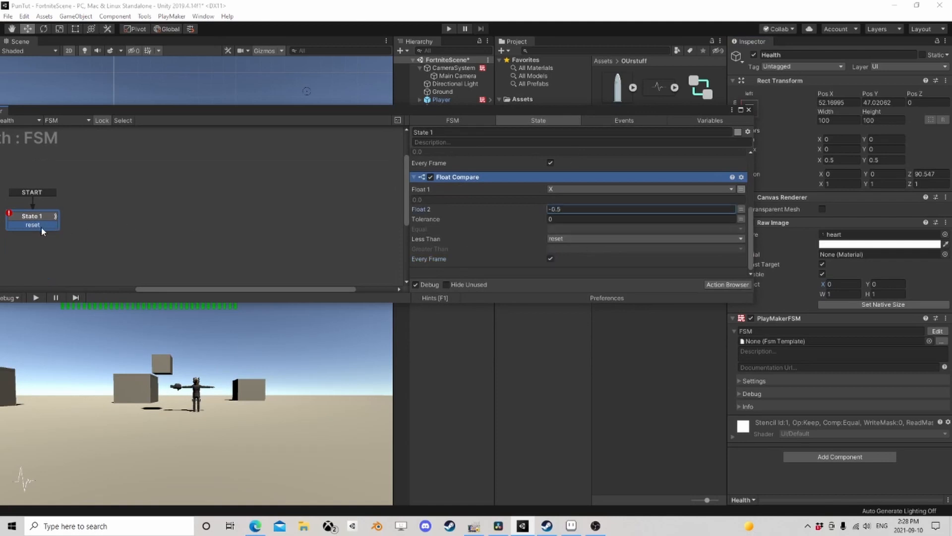
- Create a second state looped with State 1 through reset and FINISHED, with a Set Float Value action setting variable X to 0
mouse_move(43, 231)
mouse_down()
mouse_move(97, 217)
mouse_move(33, 218)
mouse_up()
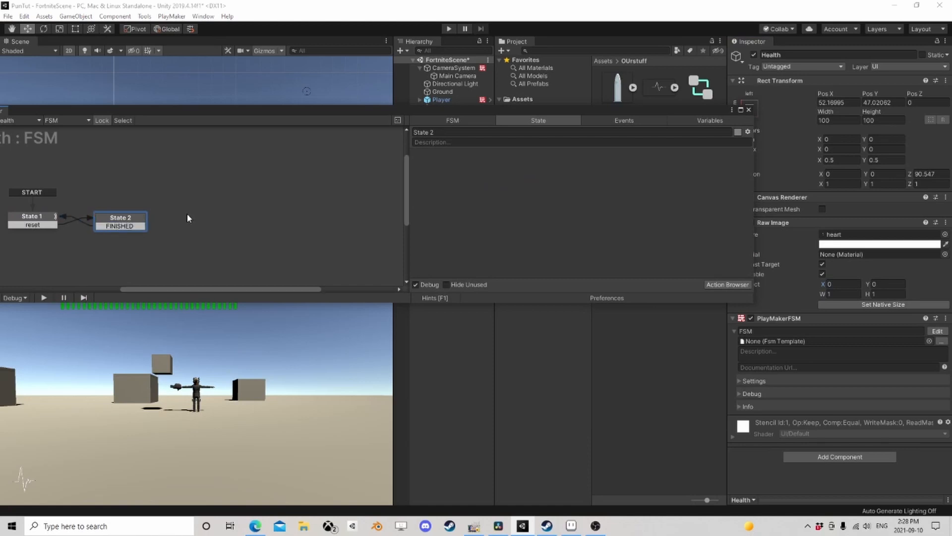
click(726, 284)
text(set)
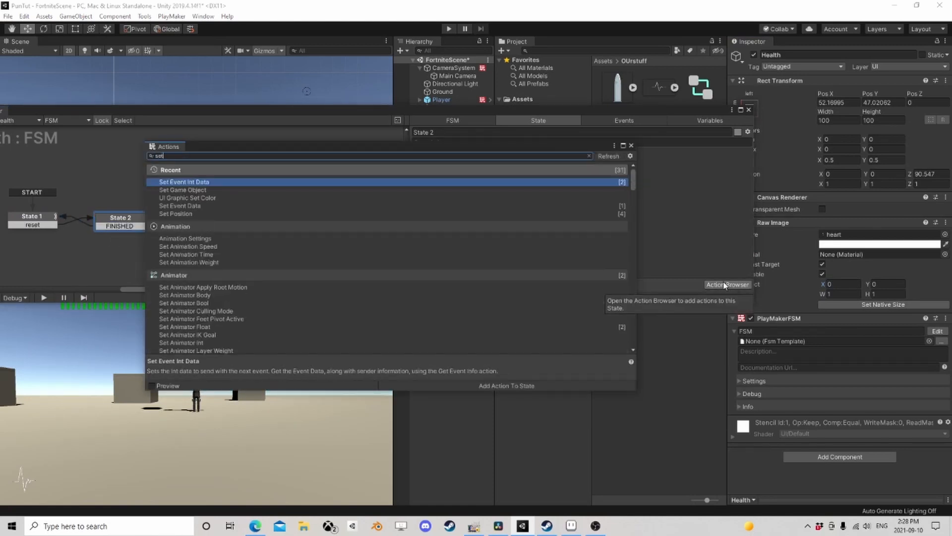
text( floa)
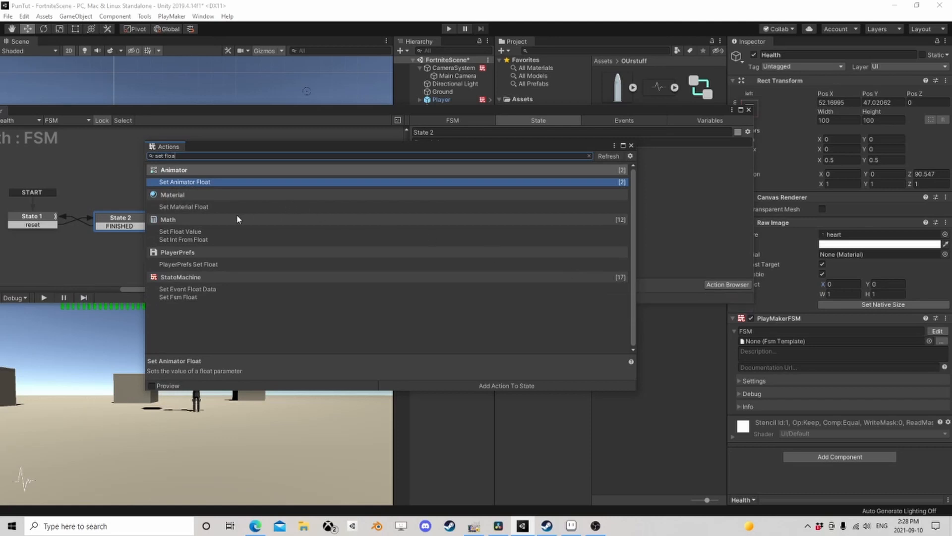
double_click(194, 232)
key(Return)
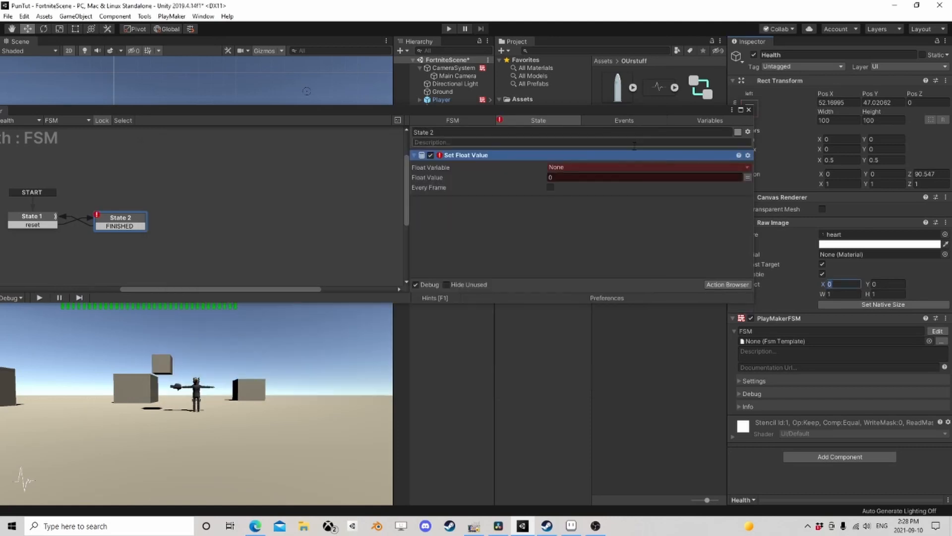
click(633, 167)
click(589, 192)
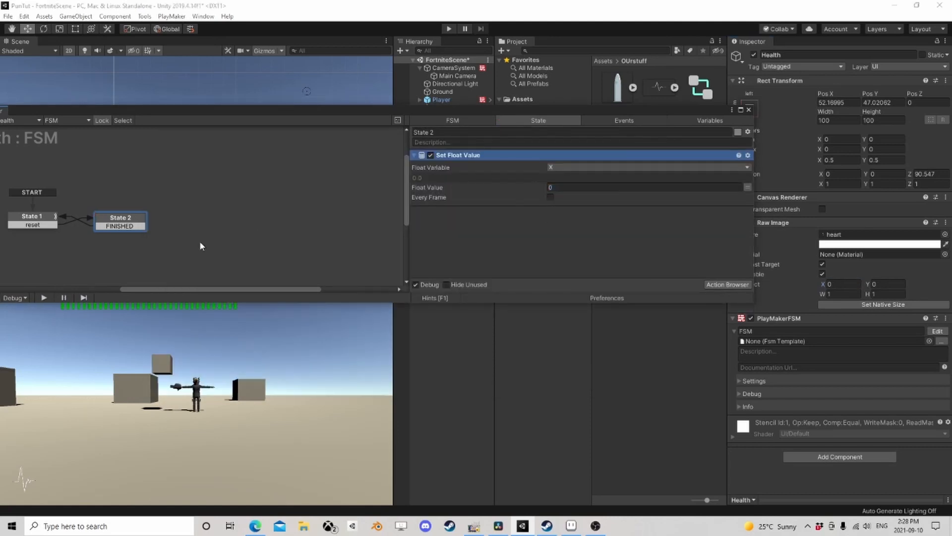
- Run the scene and try Float 2 thresholds of -0.96 and -1 in State 1's Float Compare action
click(41, 220)
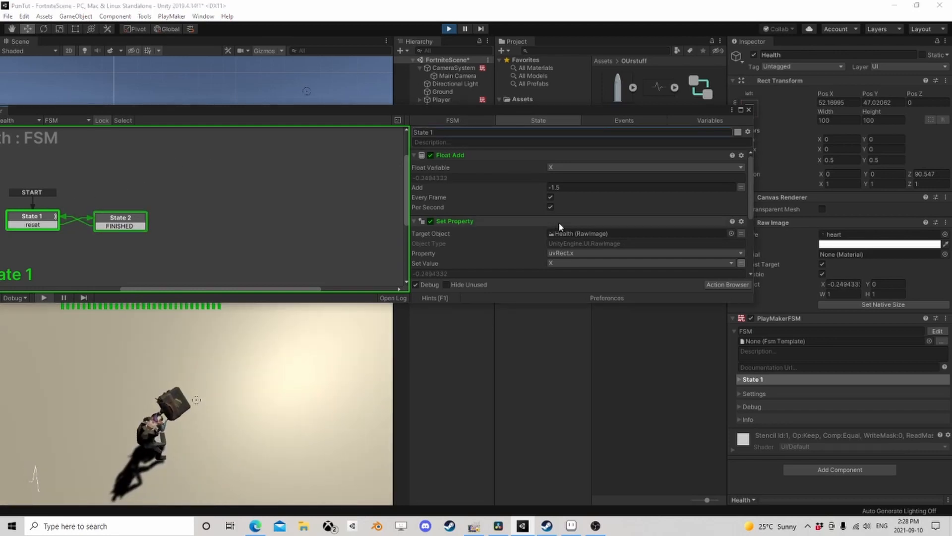
scroll(560, 226, down, 5)
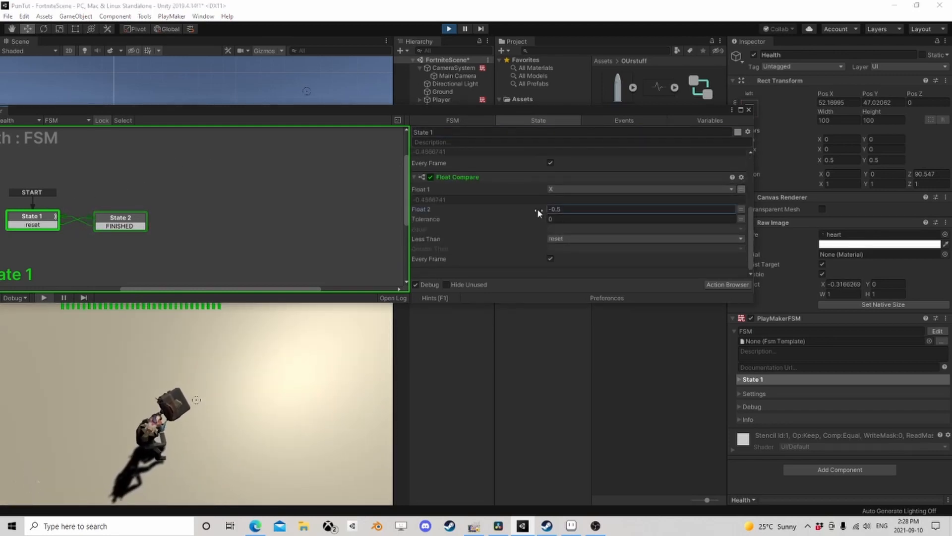
drag(537, 208, 529, 213)
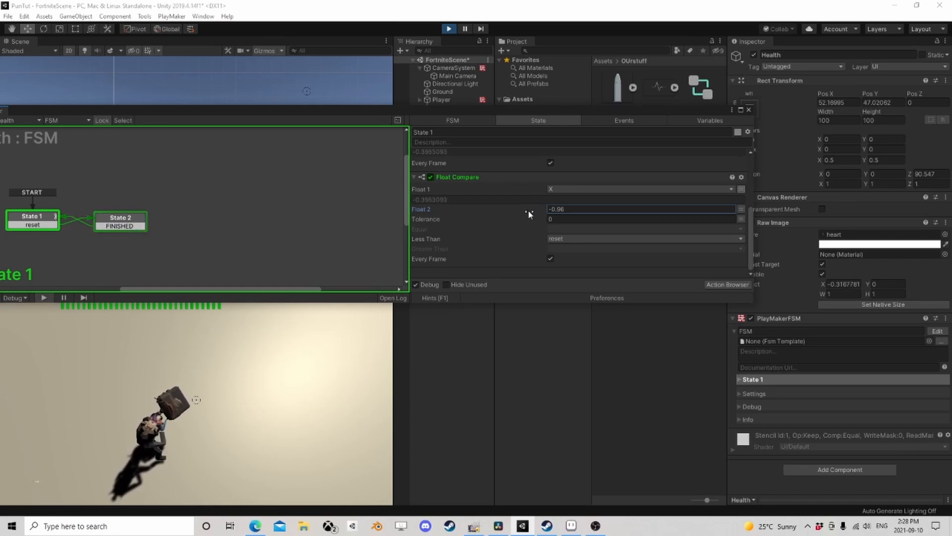
click(555, 209)
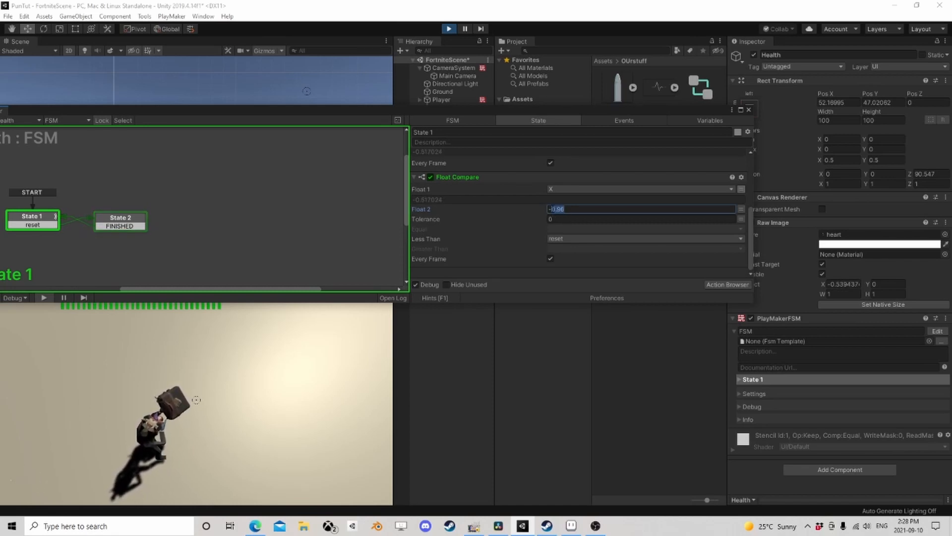
text(-1)
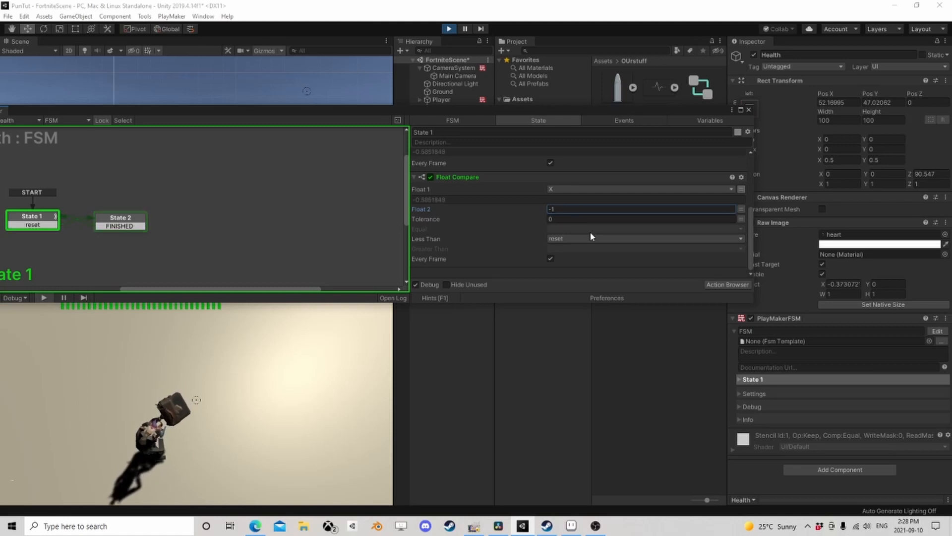
click(448, 29)
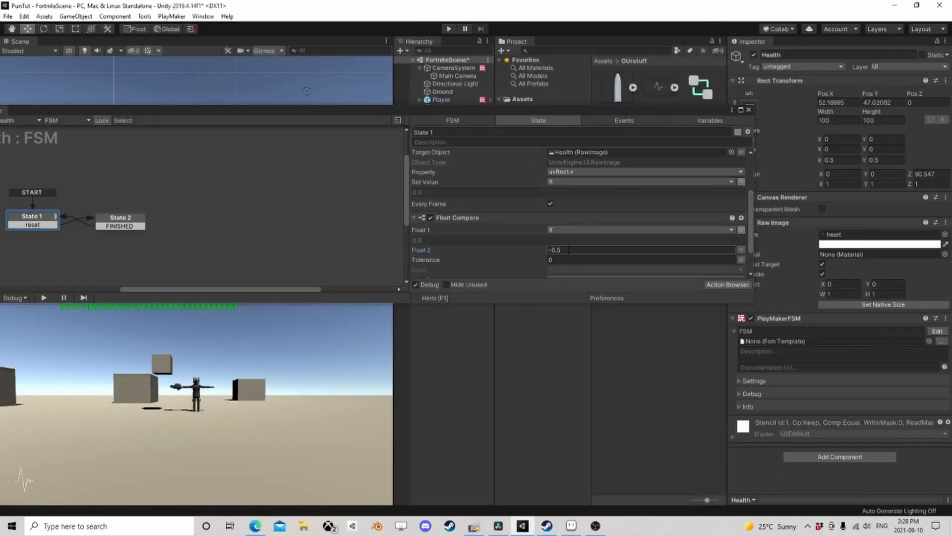
- Set Float 2 of State 1's Float Compare action to -1 with the scene stopped
scroll(569, 253, down, 2)
click(571, 209)
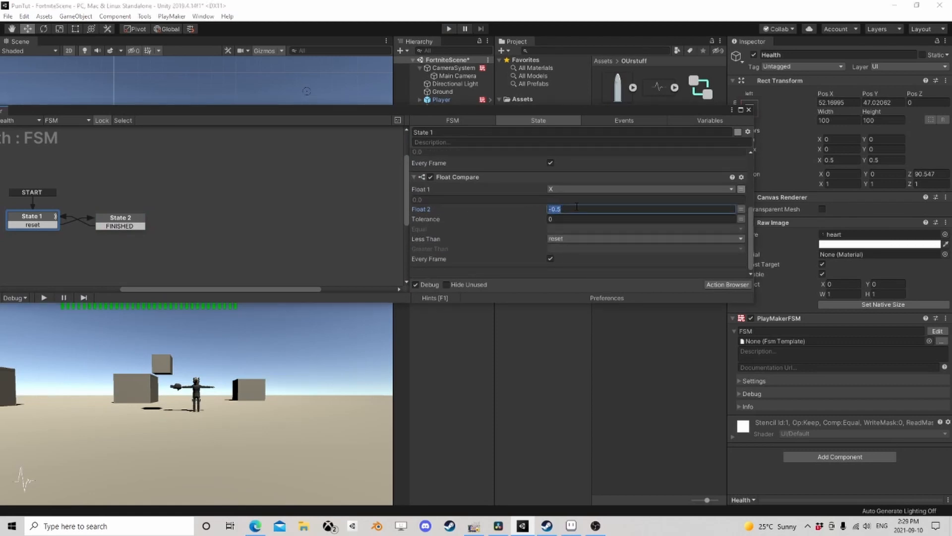
text(-1)
click(465, 179)
right_click(464, 180)
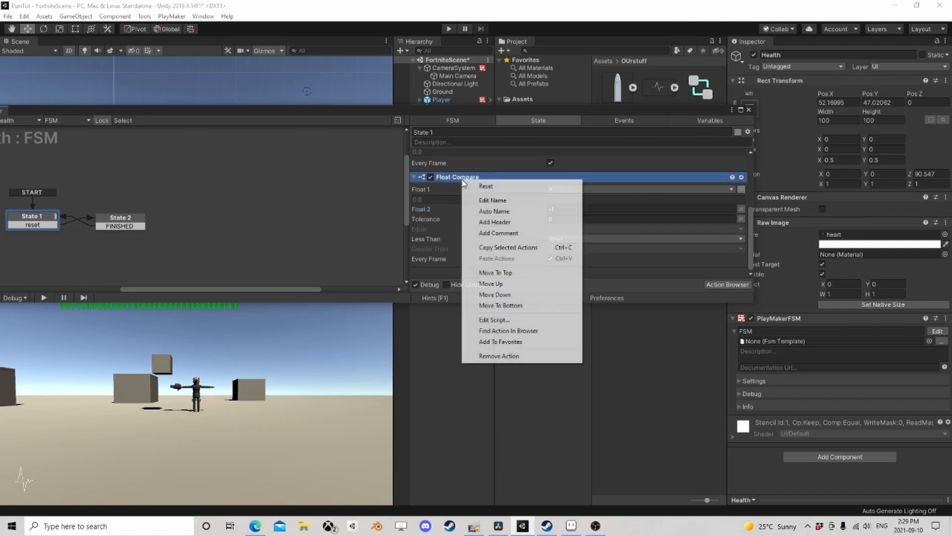
click(505, 247)
right_click(463, 180)
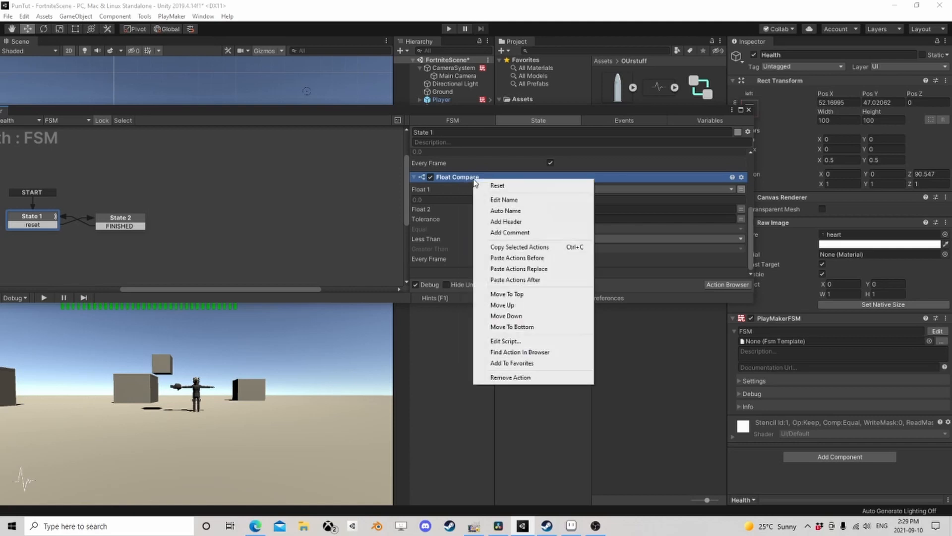
click(461, 181)
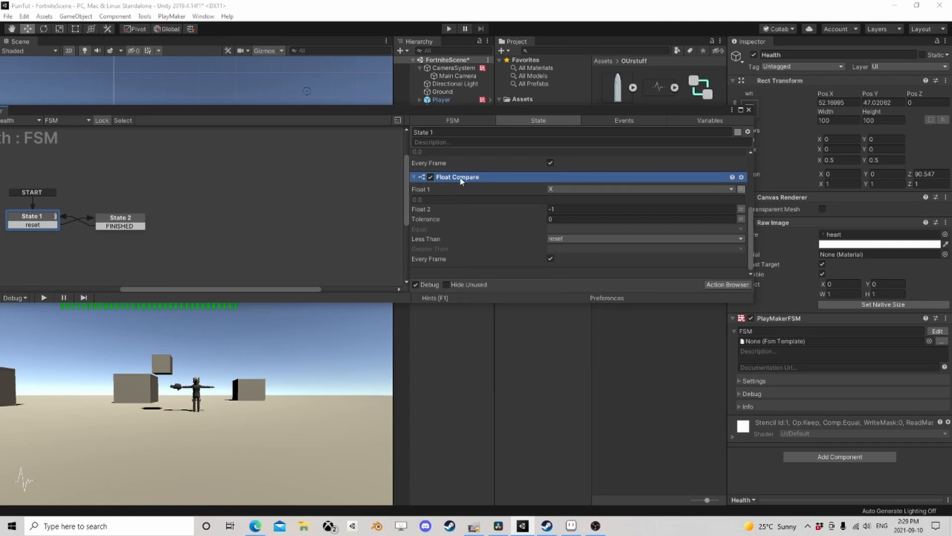
click(749, 110)
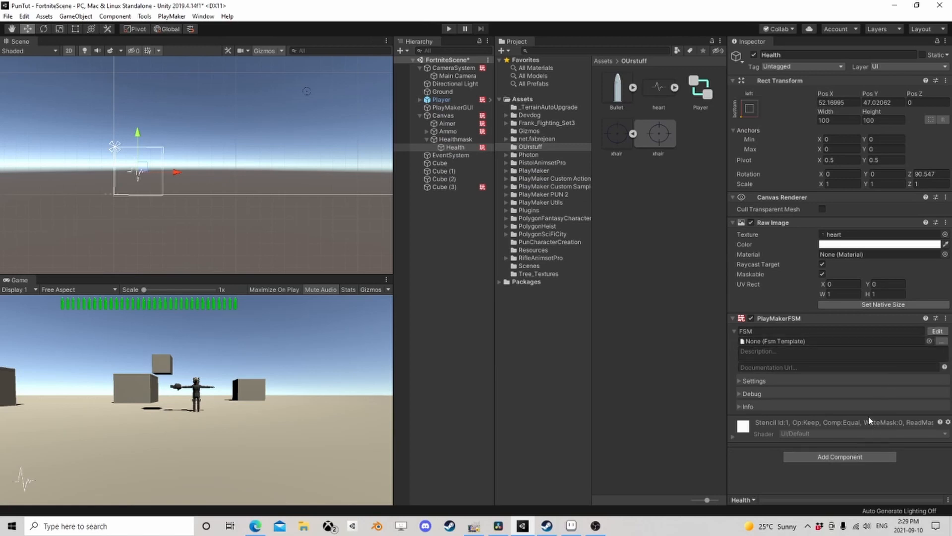
- Reopen the Health FSM for editing and set State 1's Float Compare Float 2 value to -0.5
click(936, 331)
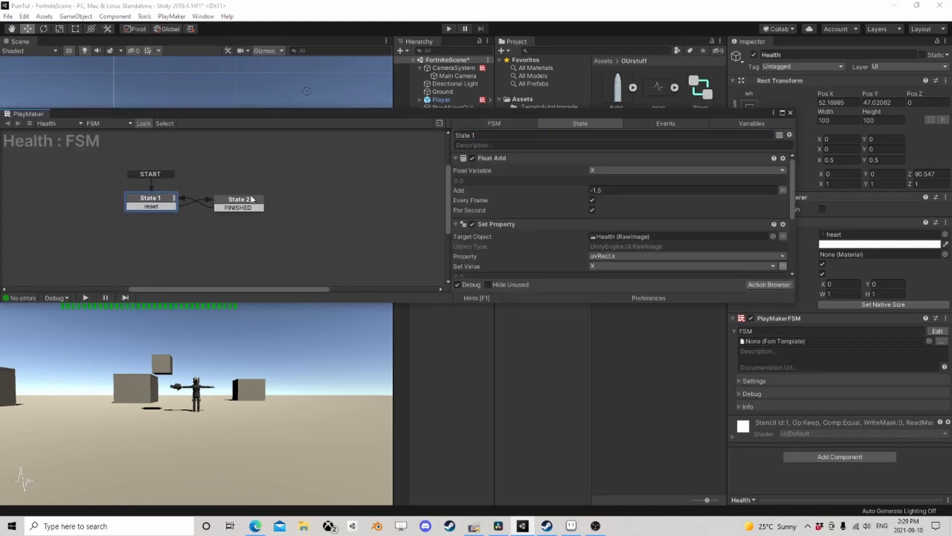
click(599, 209)
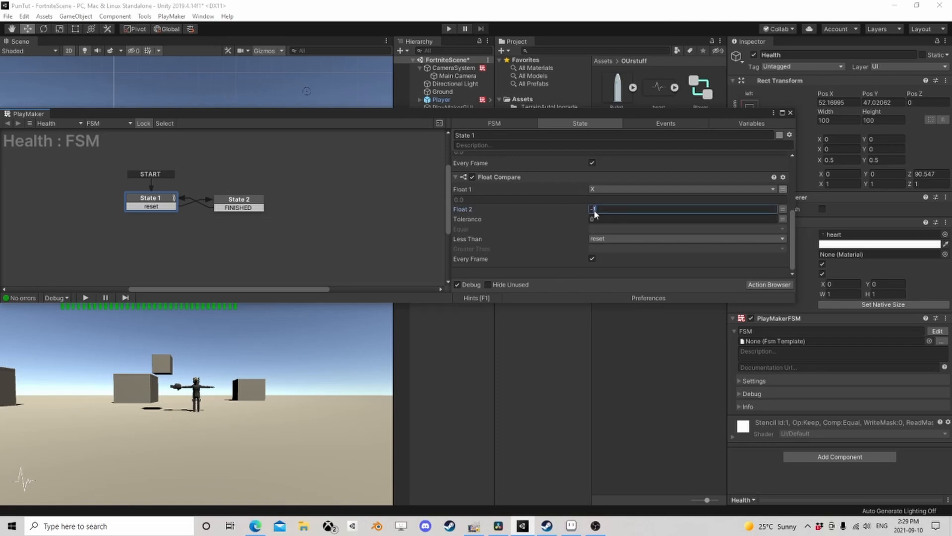
text(-0.5)
- Paste a copy of State 1 between State 1 and State 2, and route State 1's reset transition to the copy
drag(226, 202, 331, 196)
right_click(158, 199)
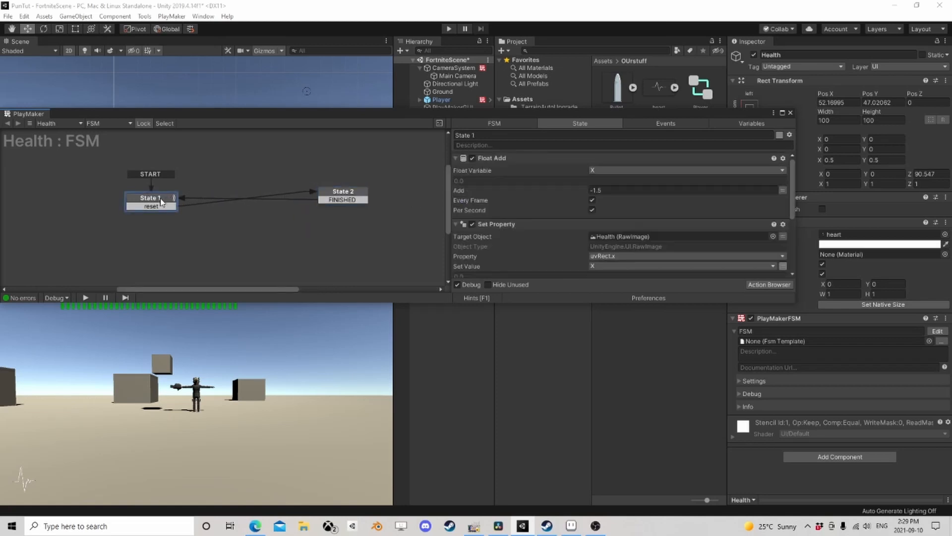
click(186, 255)
right_click(205, 197)
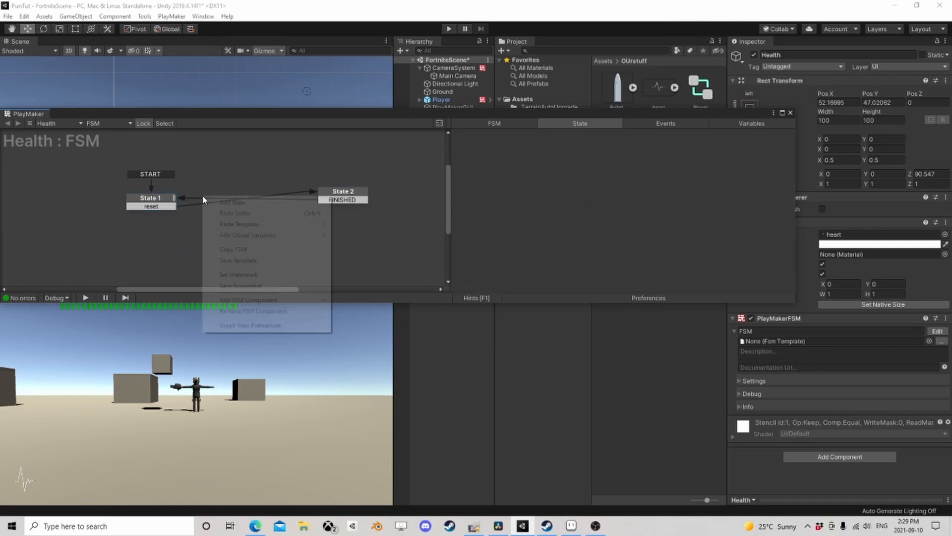
click(222, 213)
click(150, 199)
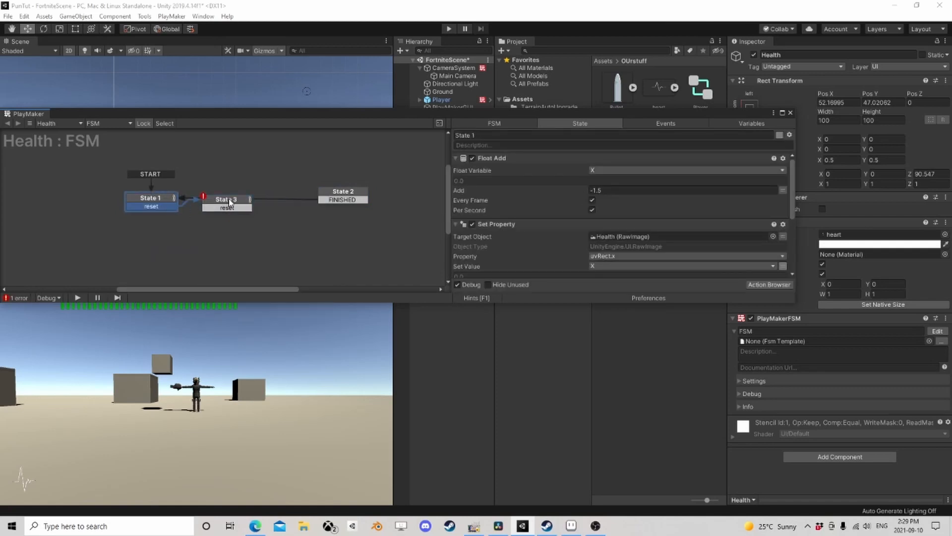
- Set Float 2 of State 3's Float Compare action to -1 and route State 3's reset transition to State 2
click(231, 205)
scroll(603, 228, down, 5)
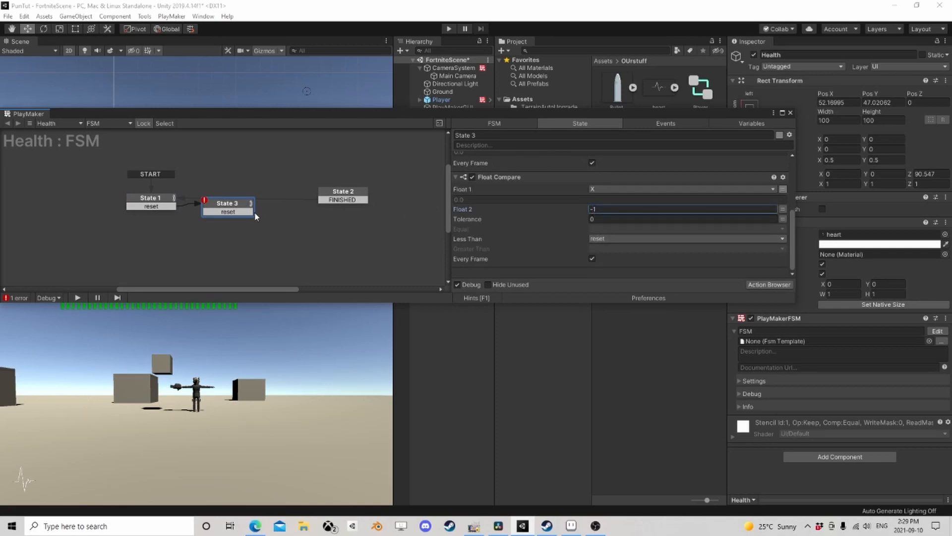
drag(253, 213, 343, 194)
- Arrange the graph with State 3 directly below State 1 and State 2 closer beside them
drag(227, 203, 152, 227)
drag(351, 193, 276, 218)
click(143, 233)
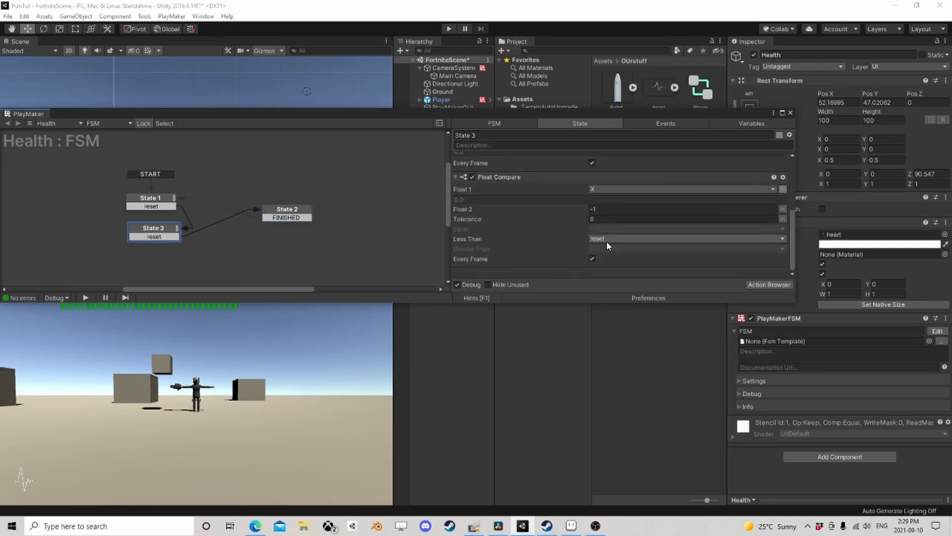
- Add a second PlayMakerFSM component to the Health object and name it pulse
click(826, 457)
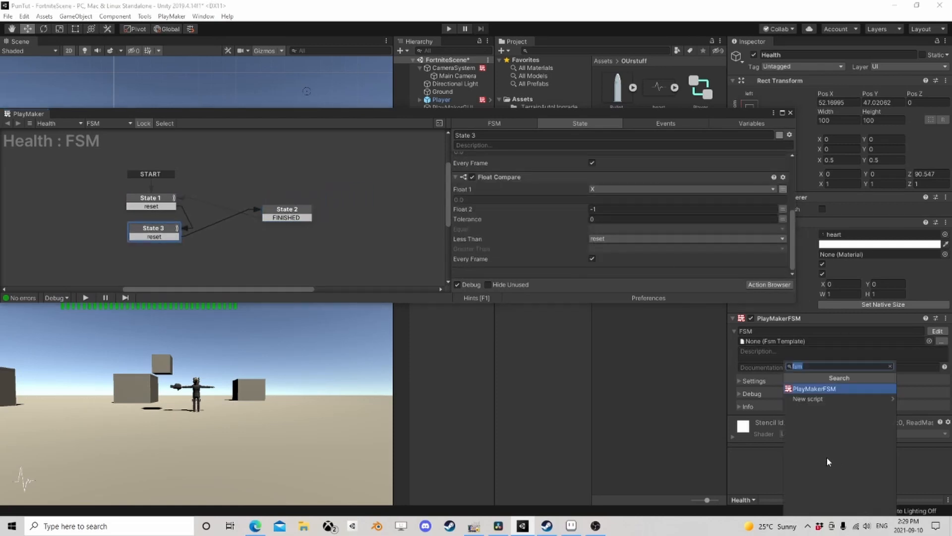
click(829, 388)
click(759, 434)
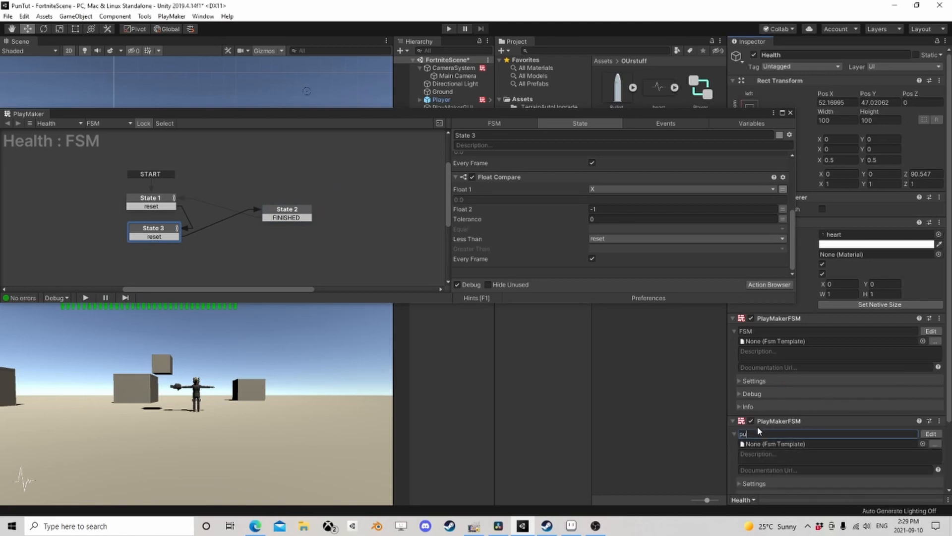
key(Return)
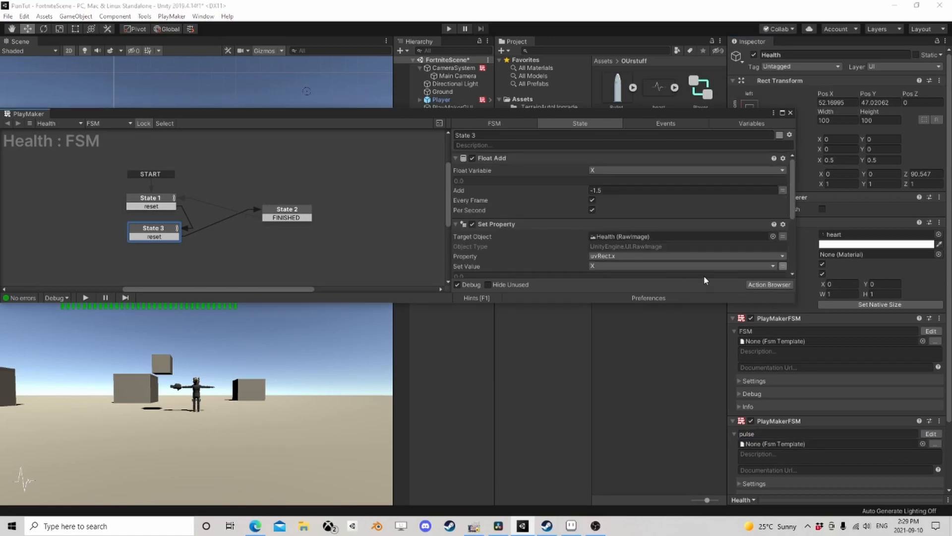
- Add a Send Event action at the top of State 3's actions with Game Object FSM as its event target
click(769, 284)
text(send eve)
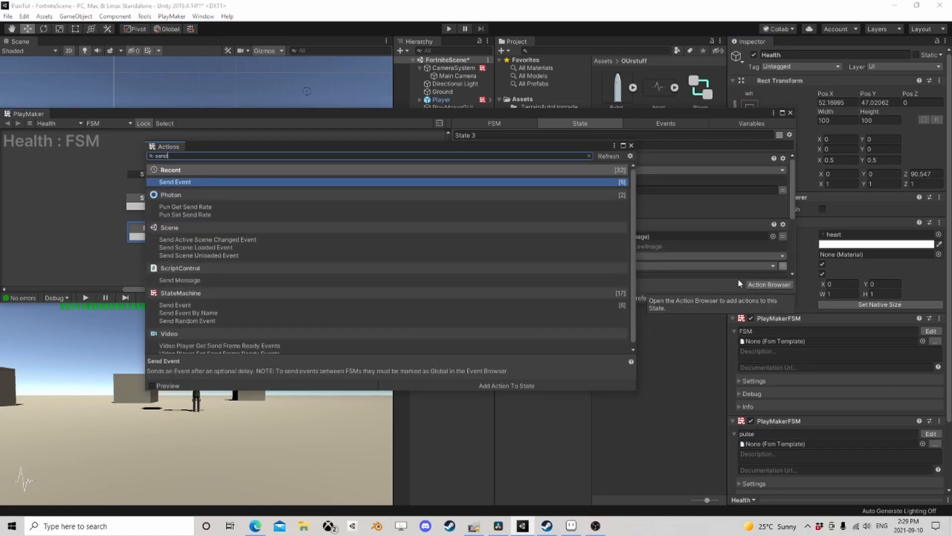
double_click(205, 182)
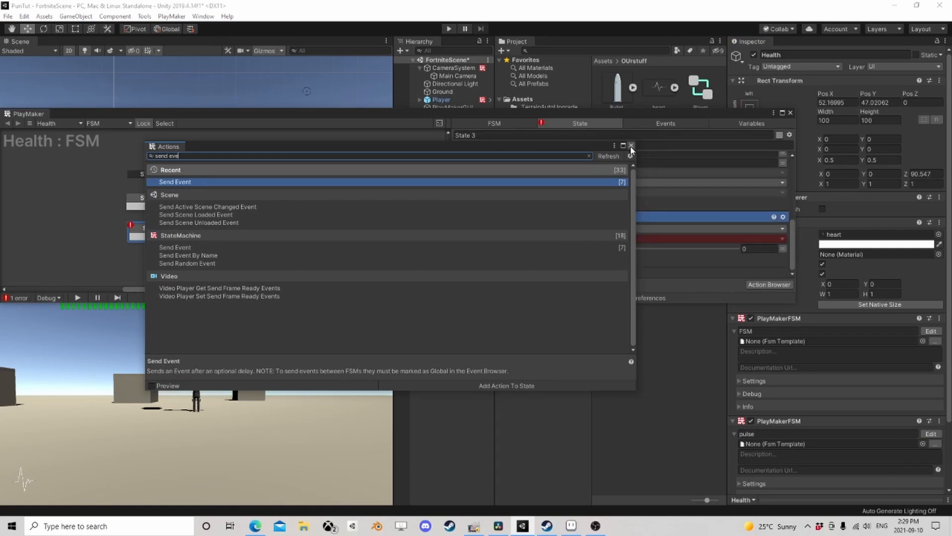
right_click(515, 218)
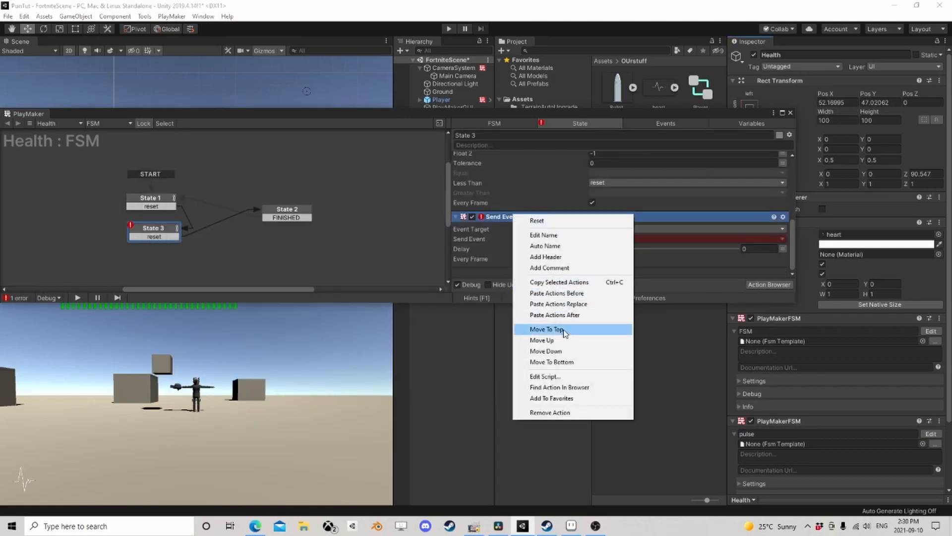
click(560, 330)
click(623, 170)
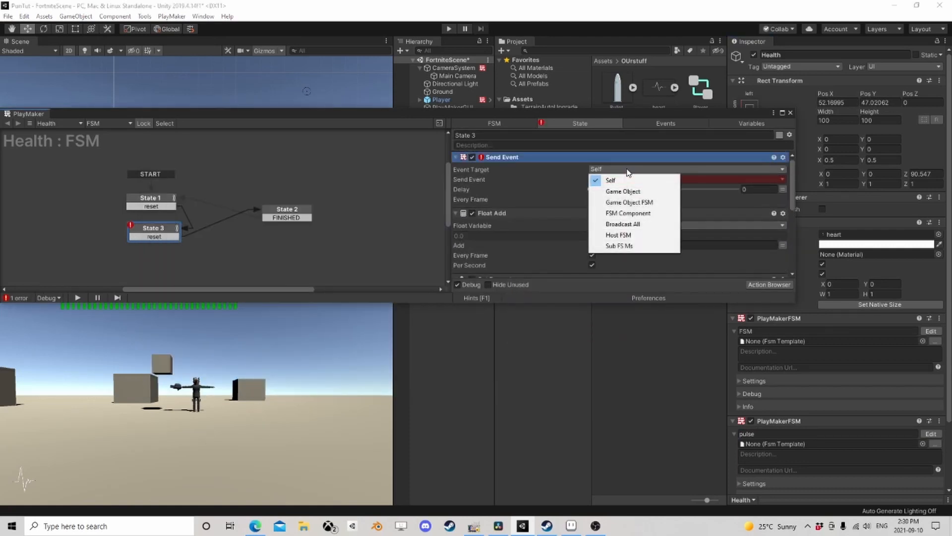
click(628, 203)
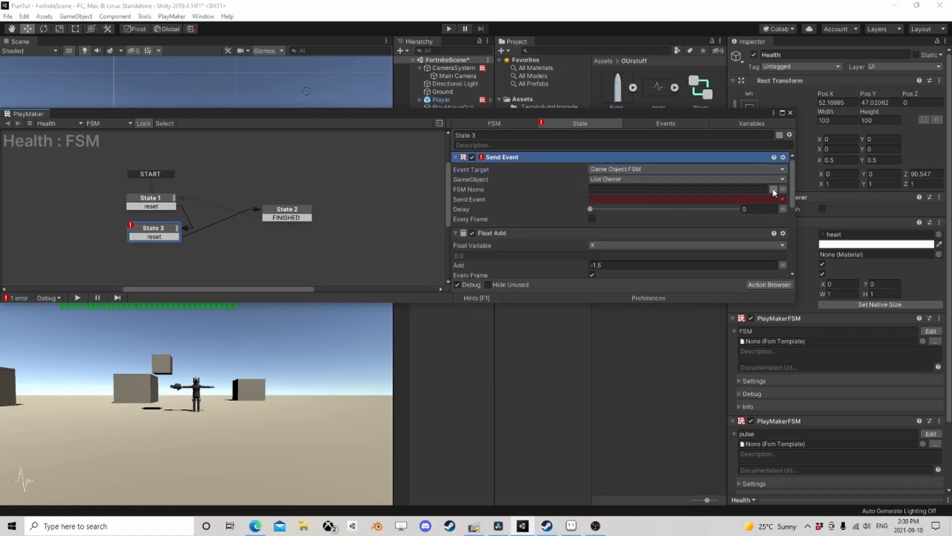
- Set the FSM Name of State 3's Send Event action to pulse
click(774, 193)
click(797, 199)
click(747, 199)
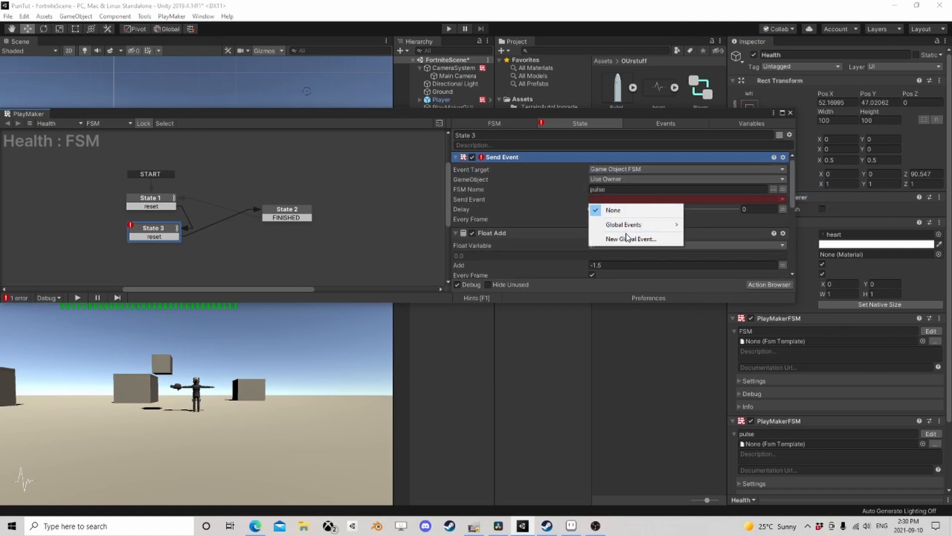
- Add an event named Beat to the Health object's pulse FSM
click(931, 434)
click(931, 434)
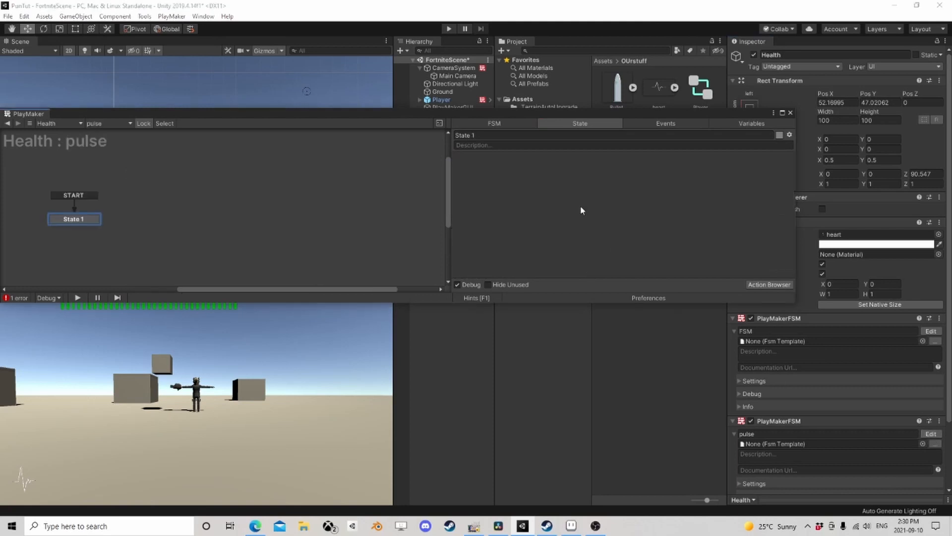
click(665, 123)
click(571, 276)
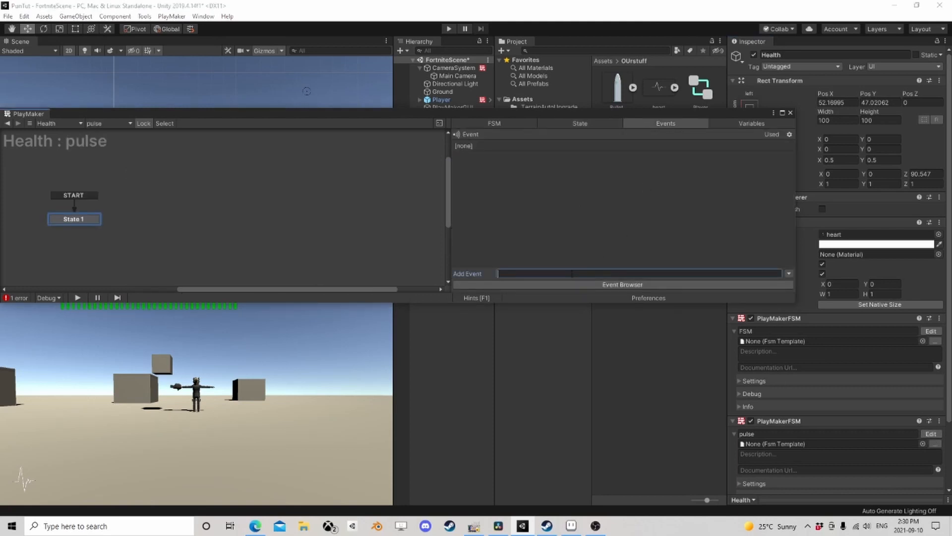
key(Return)
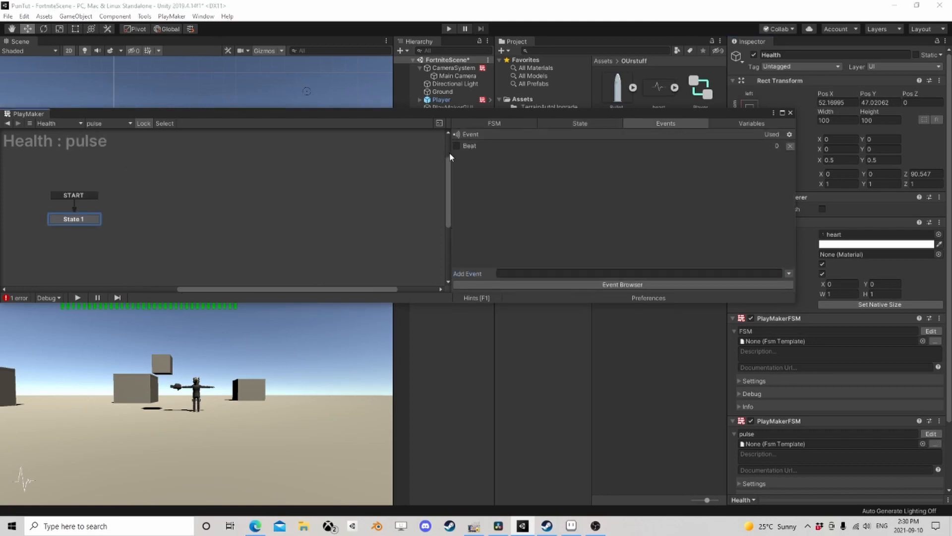
- Add a second state to the pulse FSM and give it a Beat global transition
right_click(214, 217)
click(246, 223)
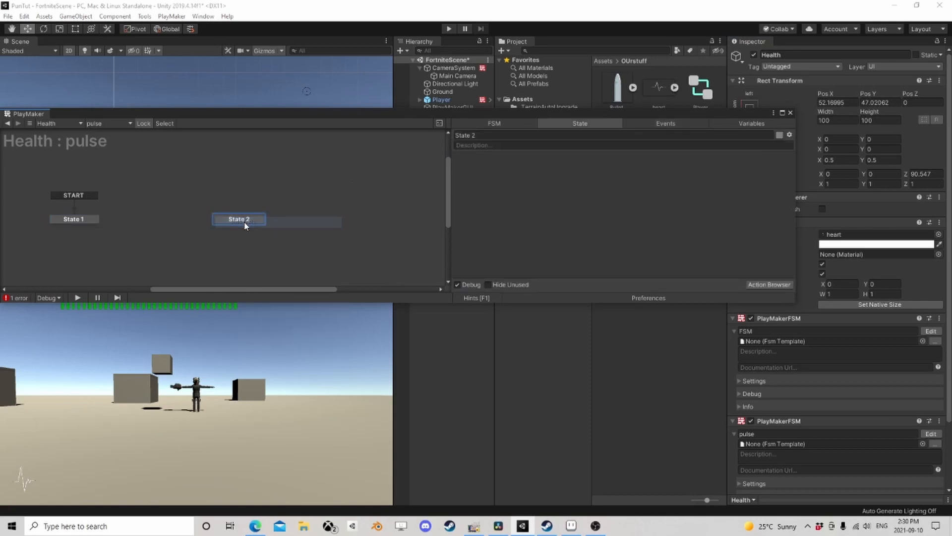
right_click(245, 225)
mouse_move(298, 238)
click(390, 238)
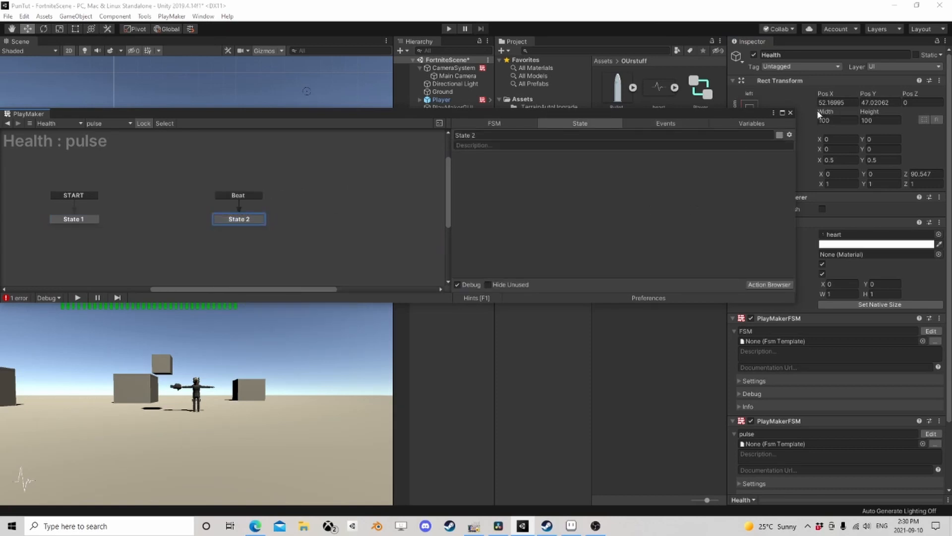
- Set the event sent by State 3's Send Event action in the first Health FSM to Beat
click(931, 330)
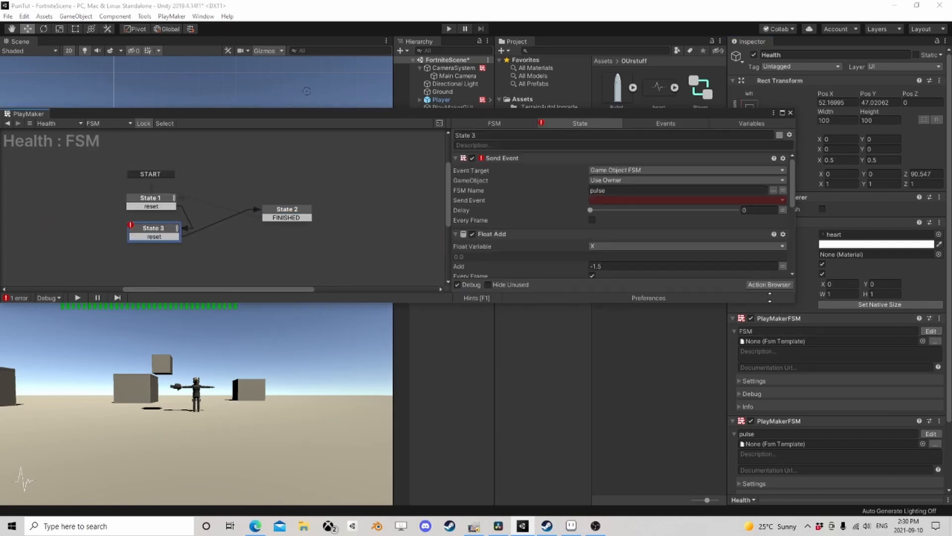
click(612, 201)
click(612, 221)
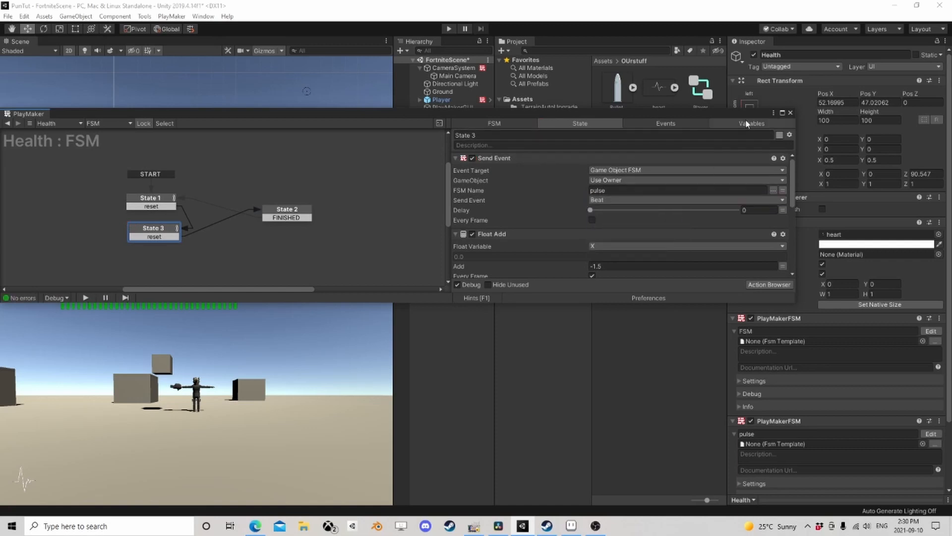
click(790, 113)
- Add a Tween Scale action to State 2 of the pulse FSM
click(931, 433)
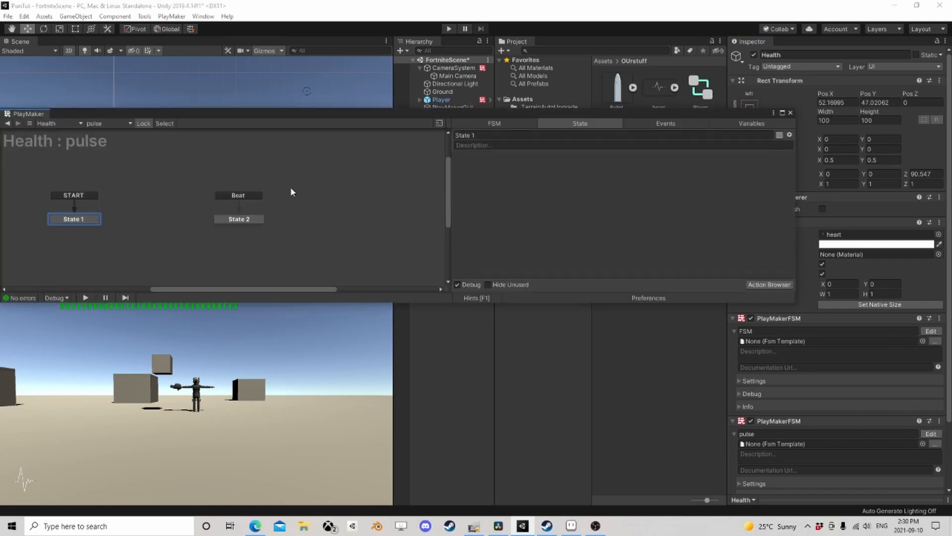
click(233, 222)
drag(538, 109, 417, 133)
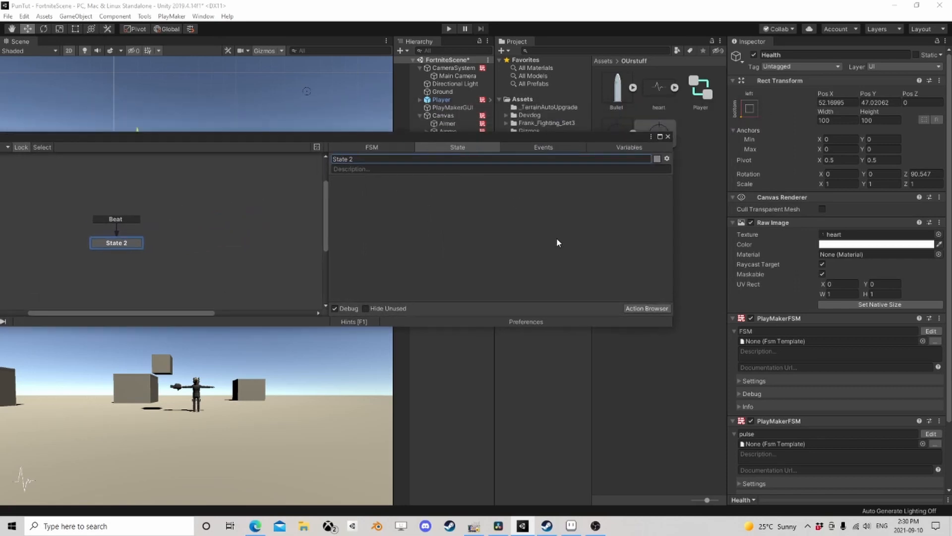
click(635, 309)
text(scal)
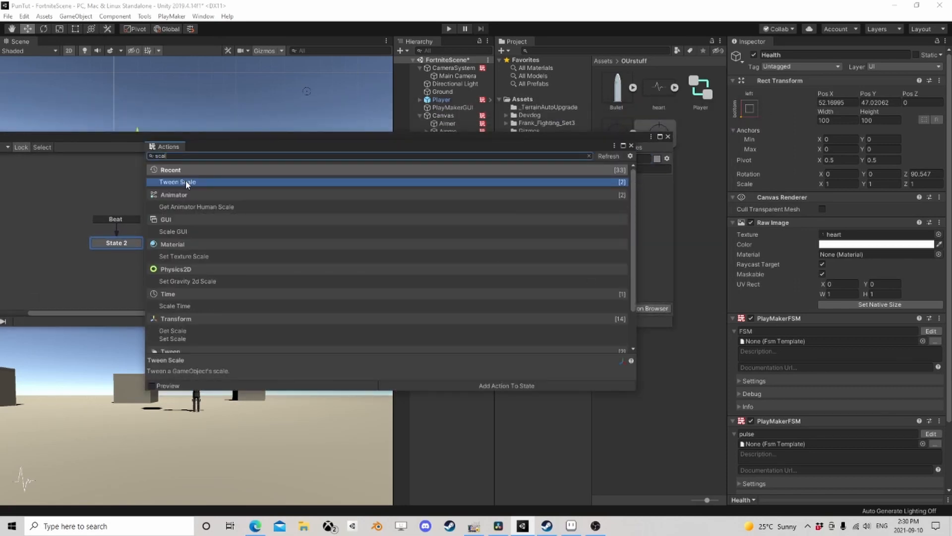
double_click(187, 182)
click(630, 146)
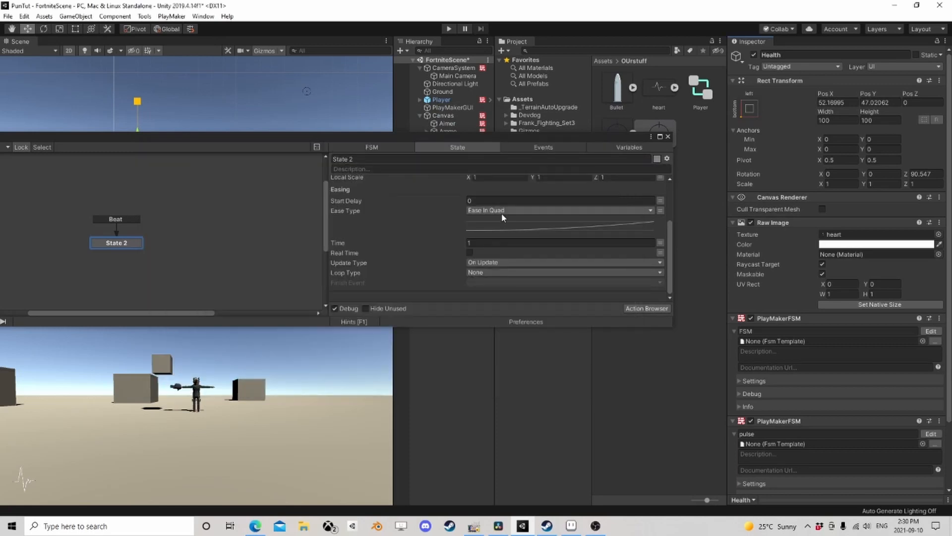
- Review the Tween Scale target options, try stretching the target vertically in the Scene view, and undo the change
scroll(509, 228, up, 3)
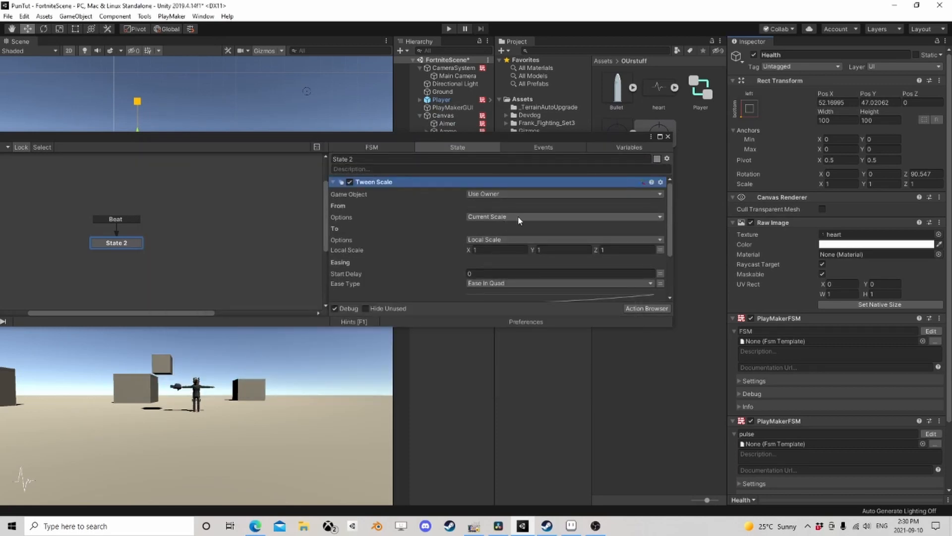
click(501, 240)
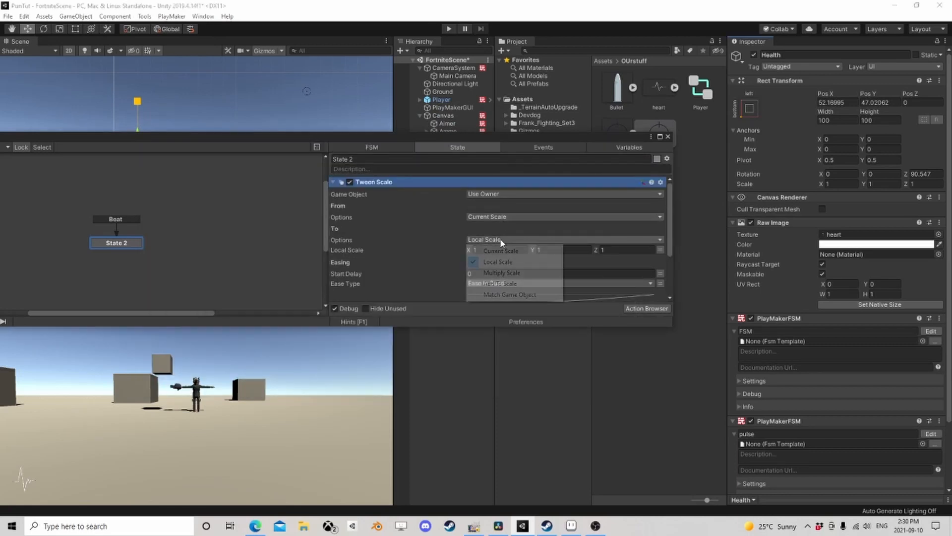
click(441, 245)
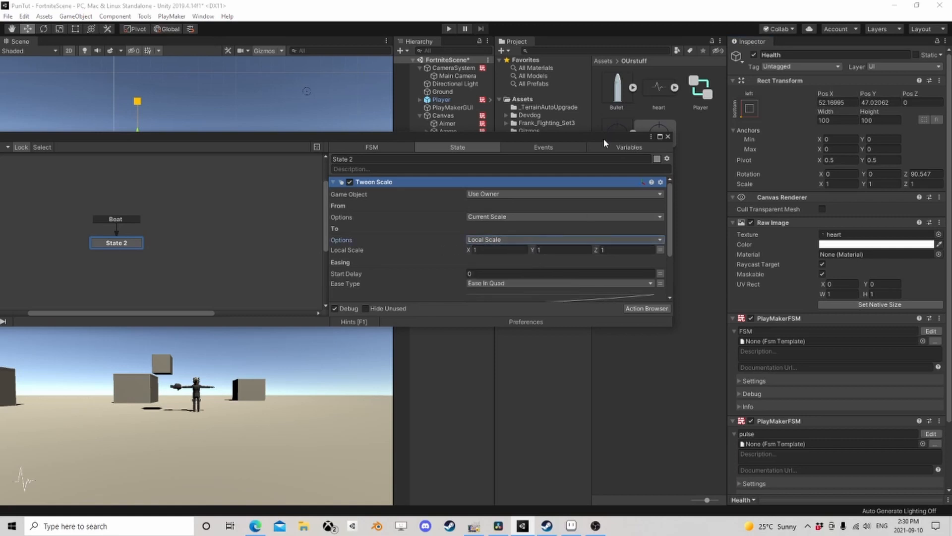
mouse_move(603, 138)
mouse_down()
mouse_move(640, 236)
mouse_move(748, 255)
mouse_move(757, 281)
mouse_up()
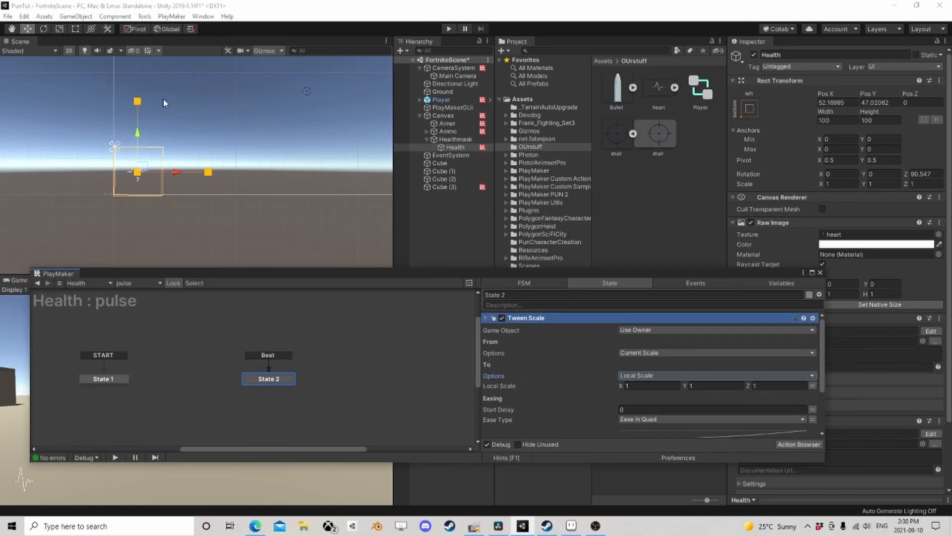
mouse_move(141, 100)
mouse_down()
mouse_move(145, 70)
mouse_move(141, 147)
mouse_move(146, 115)
mouse_up()
click(24, 15)
click(35, 27)
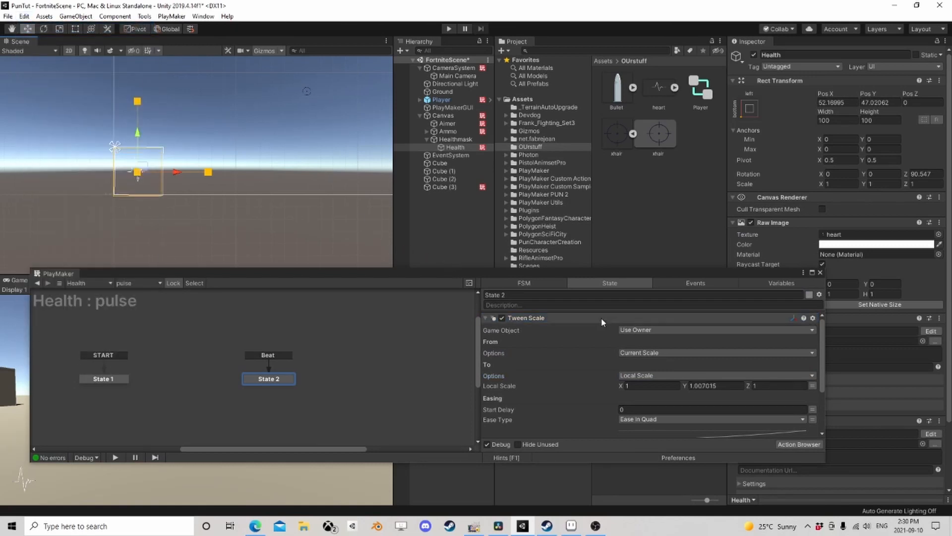
drag(550, 274, 519, 304)
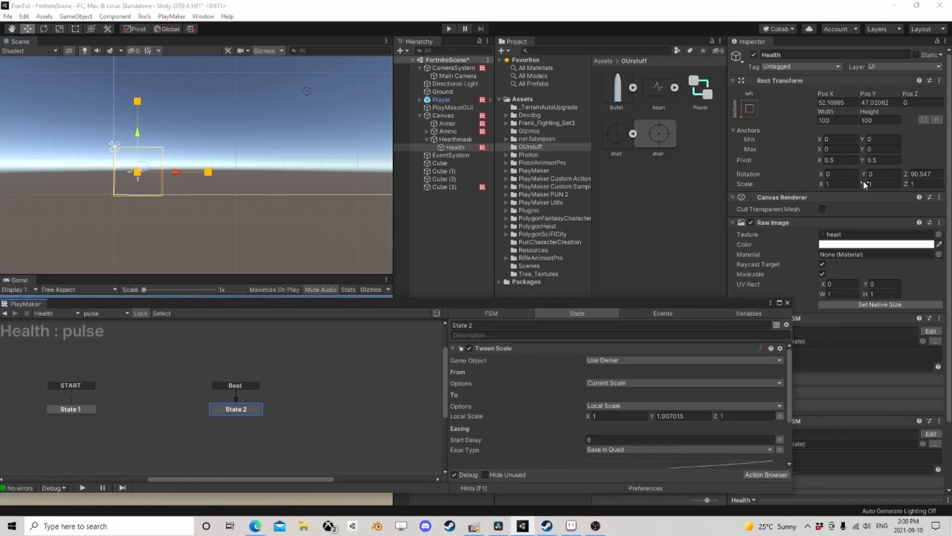
- Try a Y scale of 1.31 on the Health image and set the parent Healthmask's X scale to 1.27
mouse_move(867, 181)
mouse_down()
mouse_move(891, 184)
mouse_move(844, 189)
mouse_up()
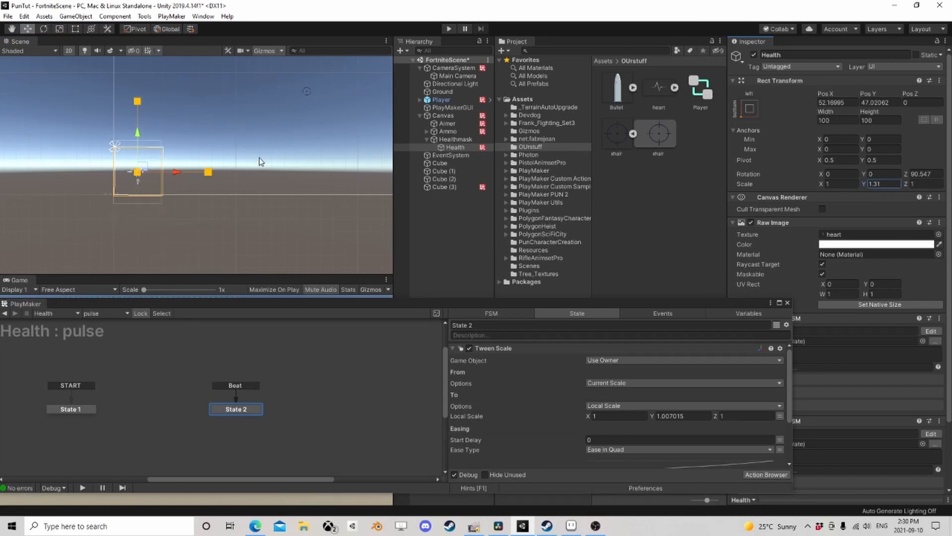
key(f)
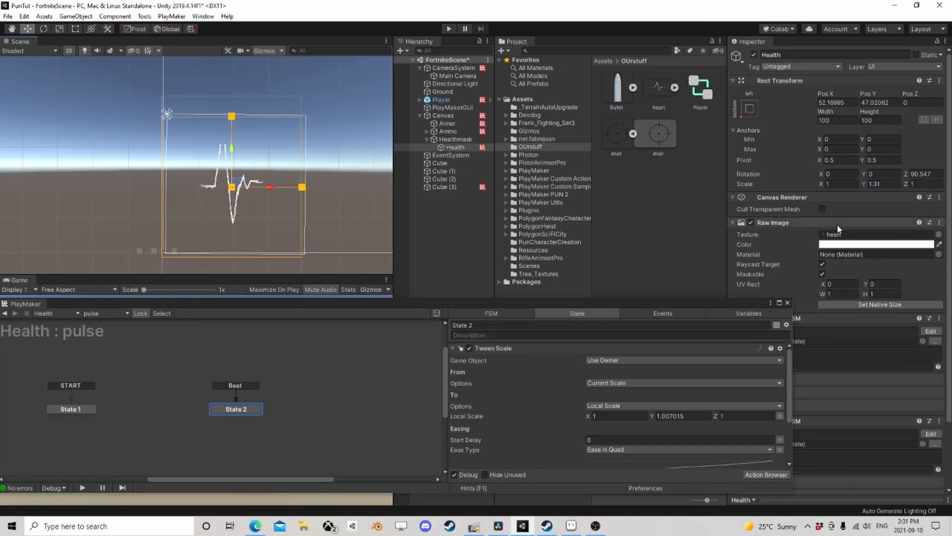
drag(863, 183, 828, 186)
click(475, 139)
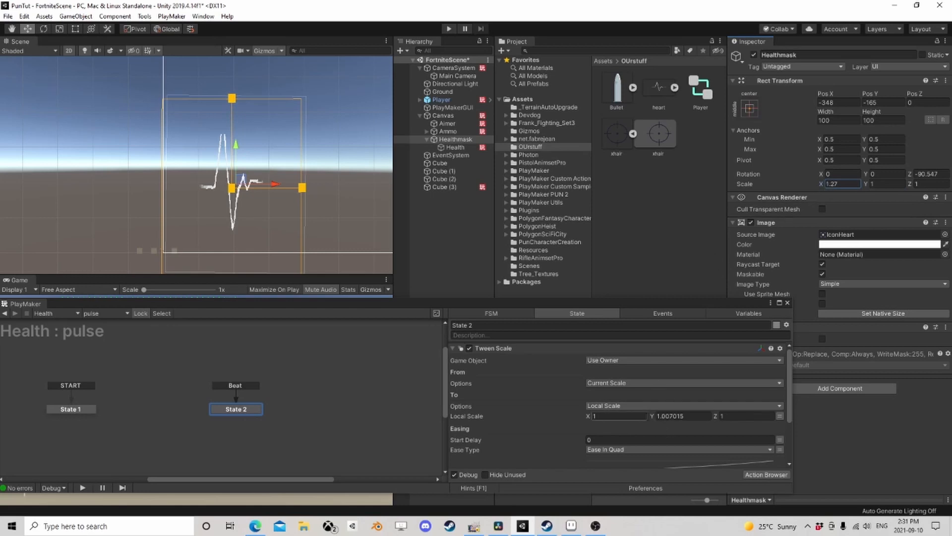
- Set the Health image's Y scale to 0.91 and the Tween Scale action's target Local Scale Y to 0.9
drag(652, 415, 647, 415)
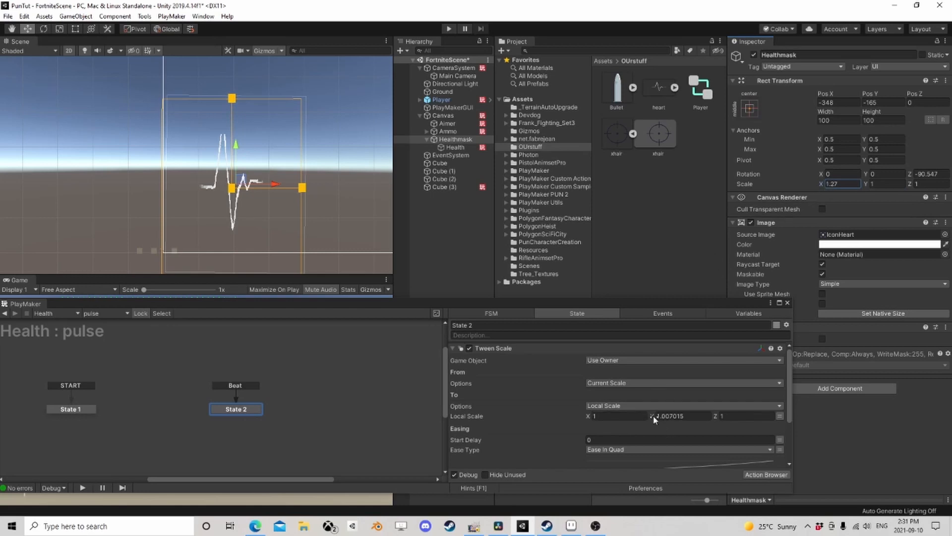
click(452, 147)
mouse_move(865, 184)
mouse_down()
mouse_move(849, 182)
mouse_move(858, 183)
mouse_up()
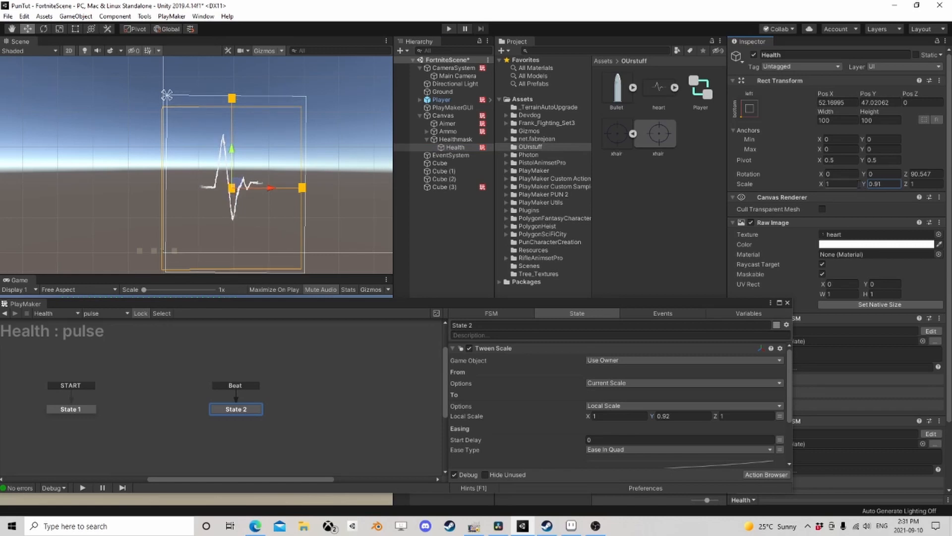
drag(625, 306, 655, 163)
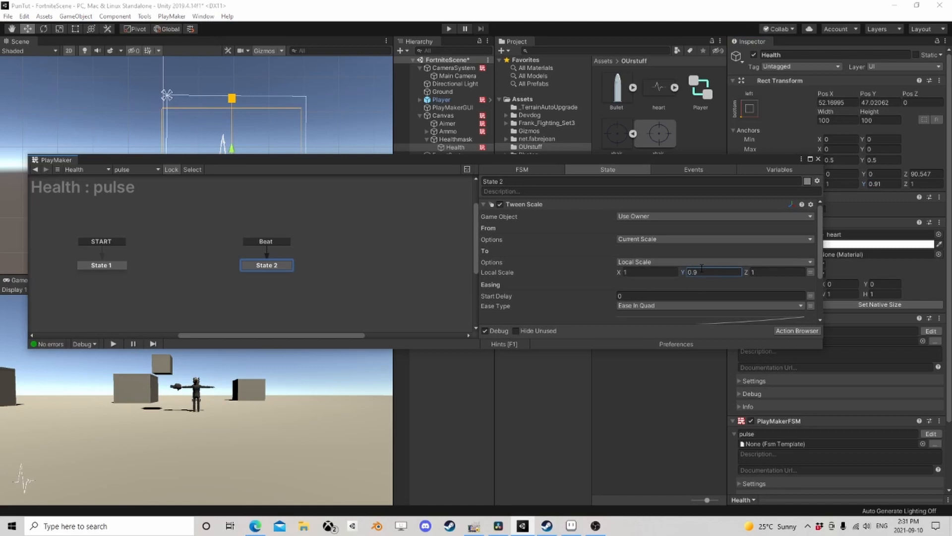
- Try the Punch ease type on the Tween Scale action and settle on Linear
scroll(665, 273, down, 1)
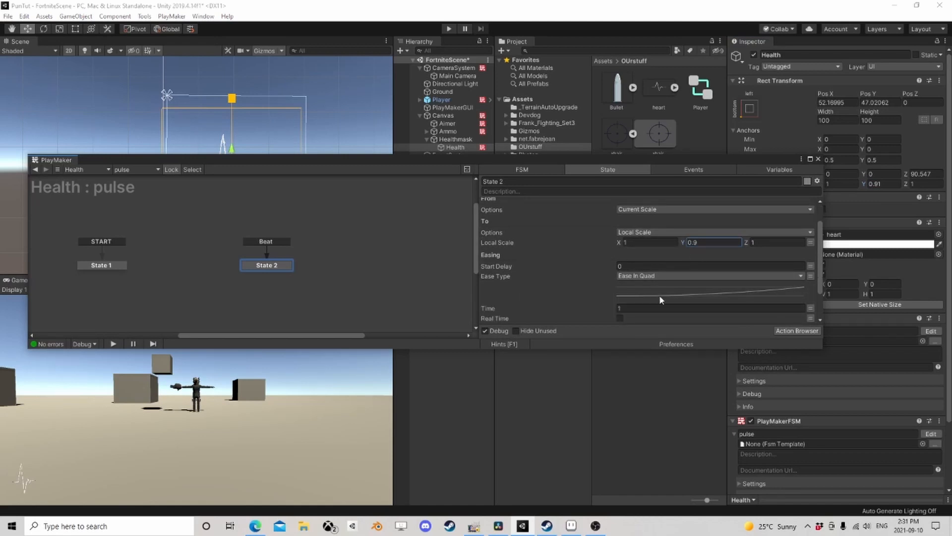
click(659, 276)
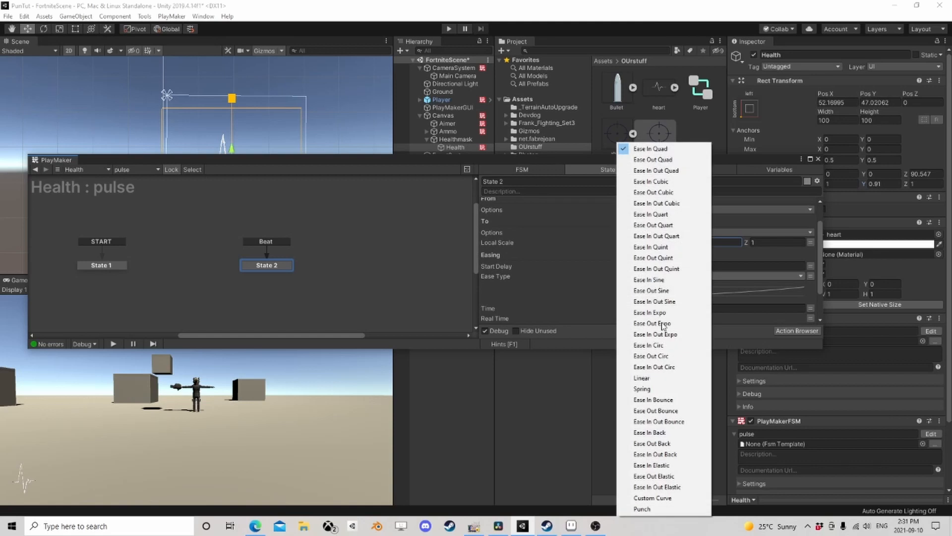
click(651, 510)
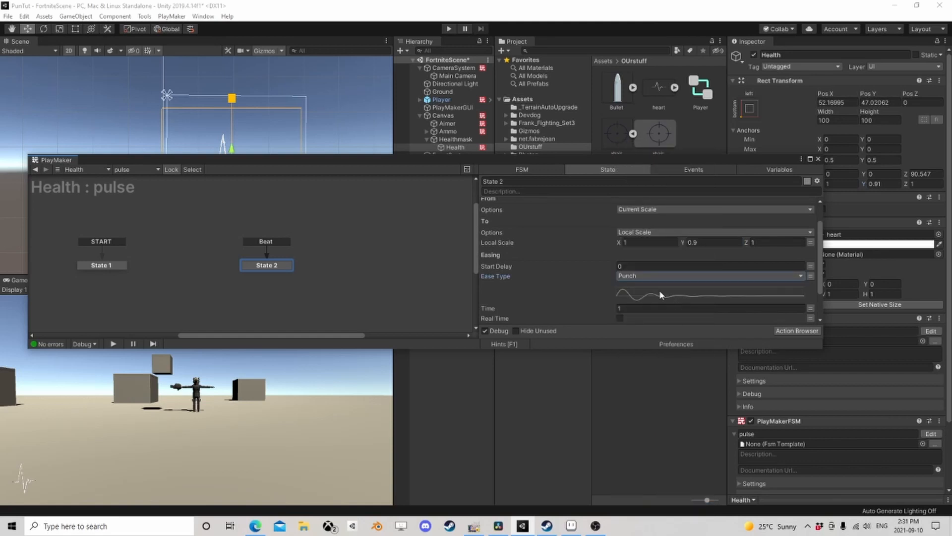
click(659, 276)
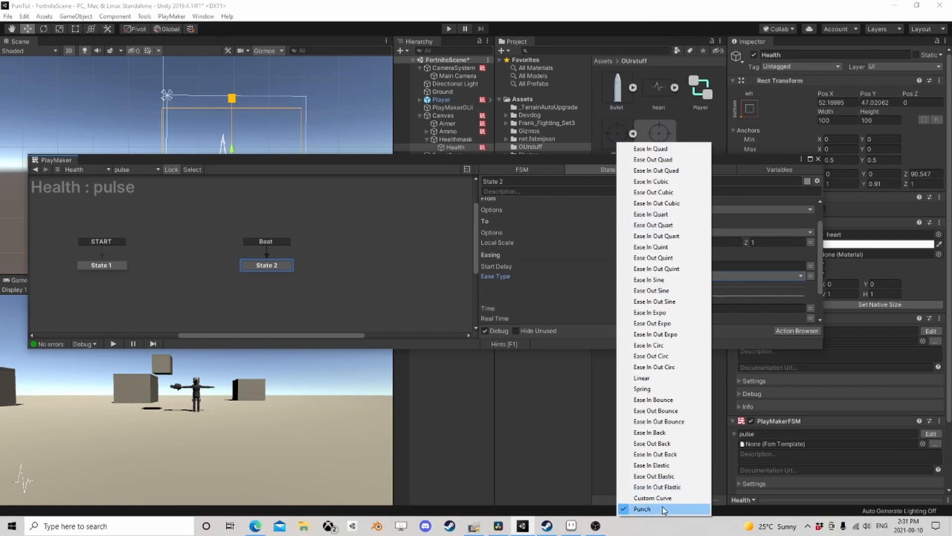
click(665, 379)
- Set the Tween Scale action's Time to 0.25 and its Finish Event to a new event named done
scroll(692, 305, down, 2)
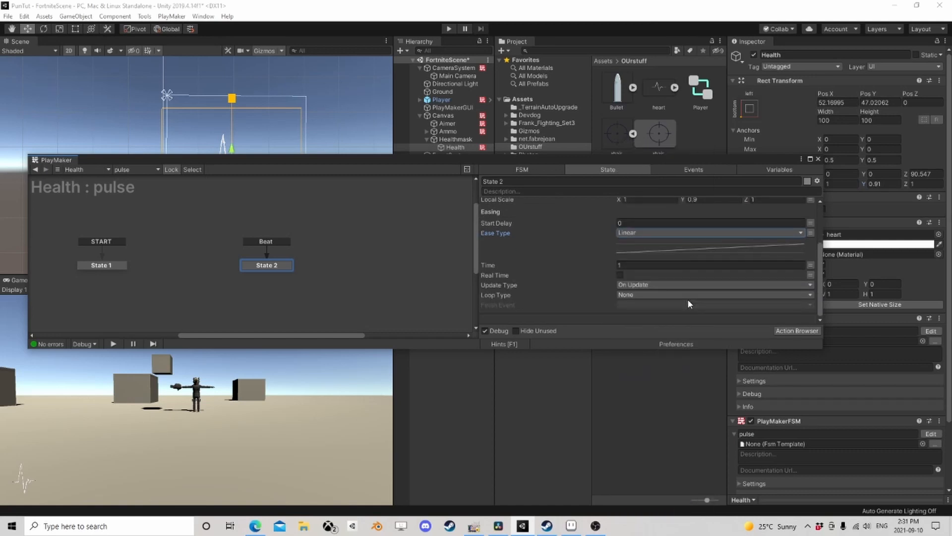
click(634, 264)
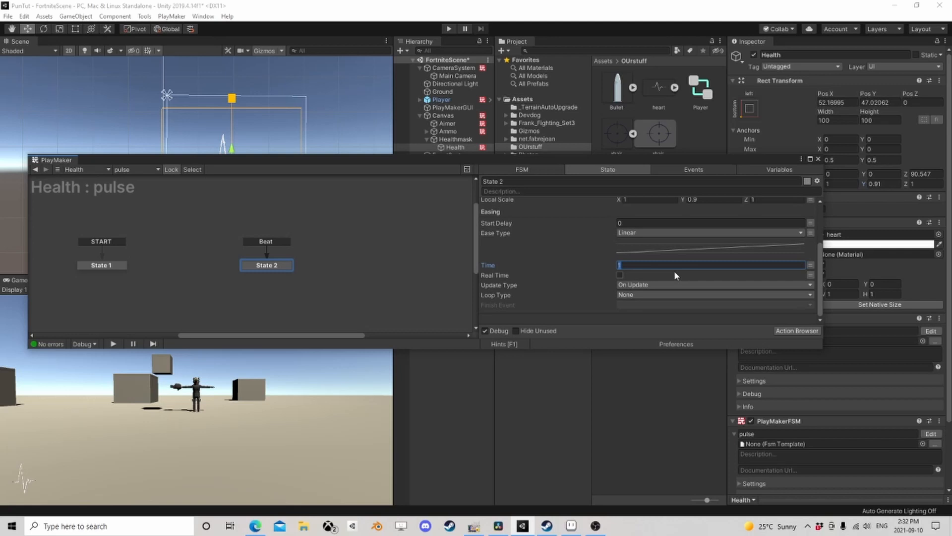
text(0.25)
click(634, 305)
click(659, 379)
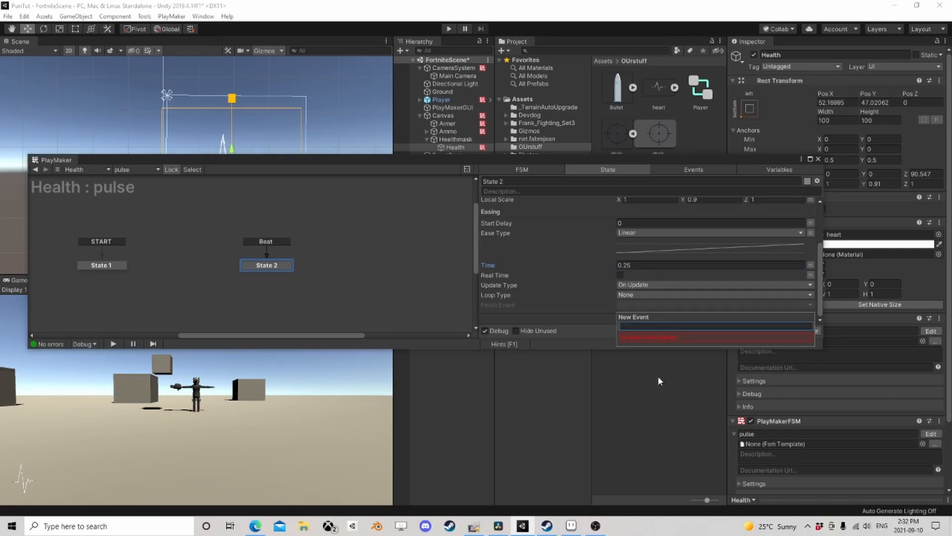
text(done)
key(Return)
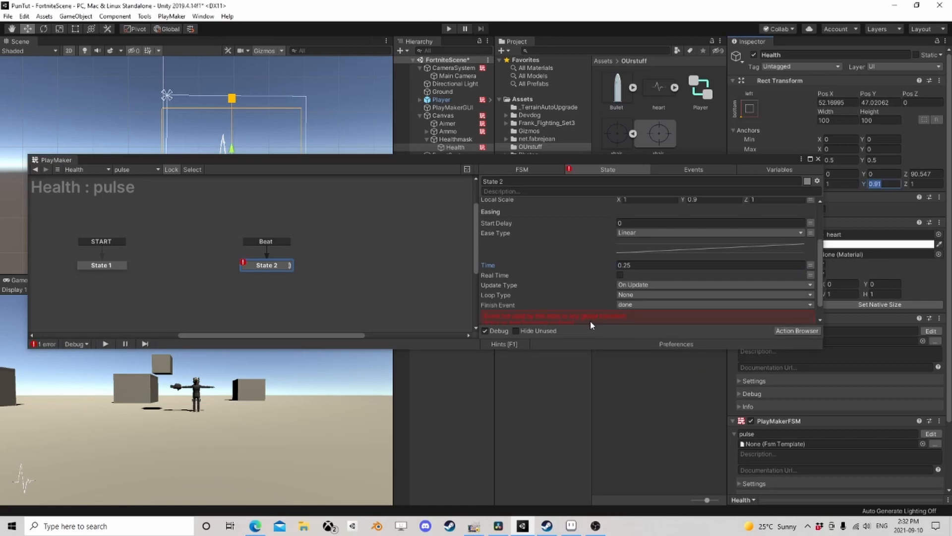
- Give State 2 a done transition that leads to a duplicate of the state placed beside it
right_click(281, 274)
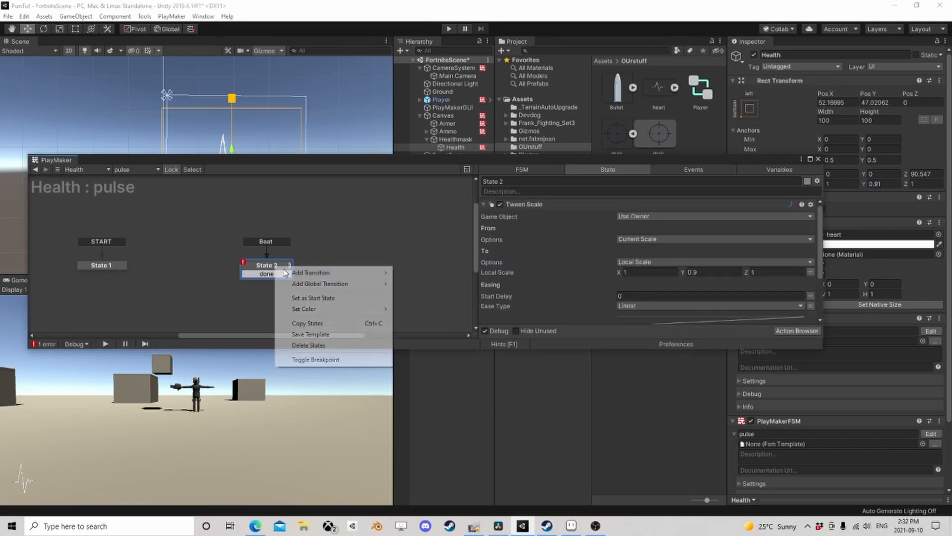
click(307, 323)
right_click(313, 263)
click(338, 282)
drag(276, 274, 341, 268)
- Delete the Beat global transition and the done transition from State 3 in the pulse FSM
right_click(359, 243)
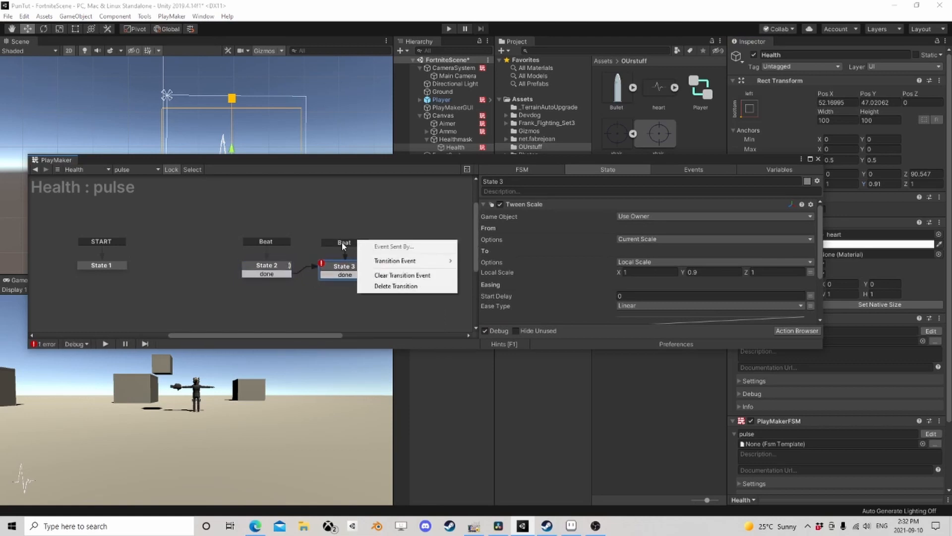
click(389, 285)
right_click(345, 281)
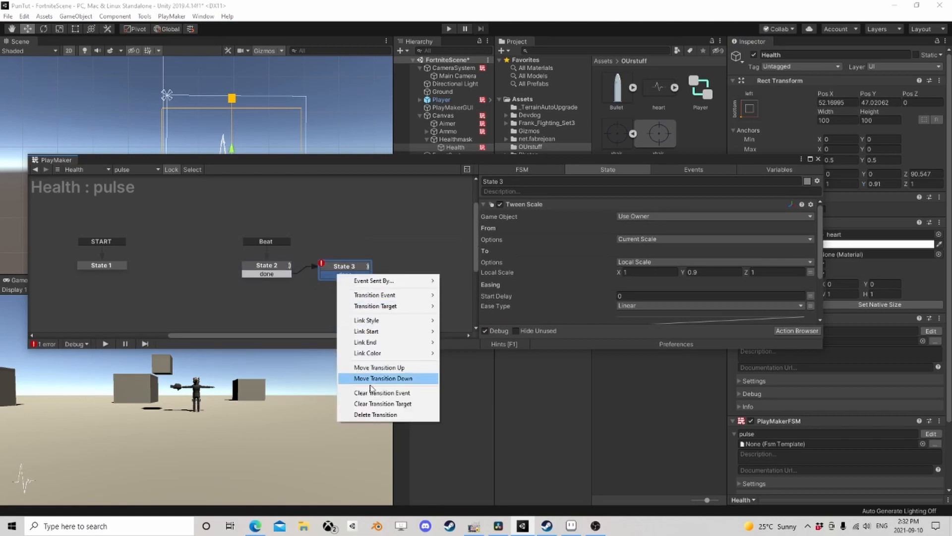
click(375, 414)
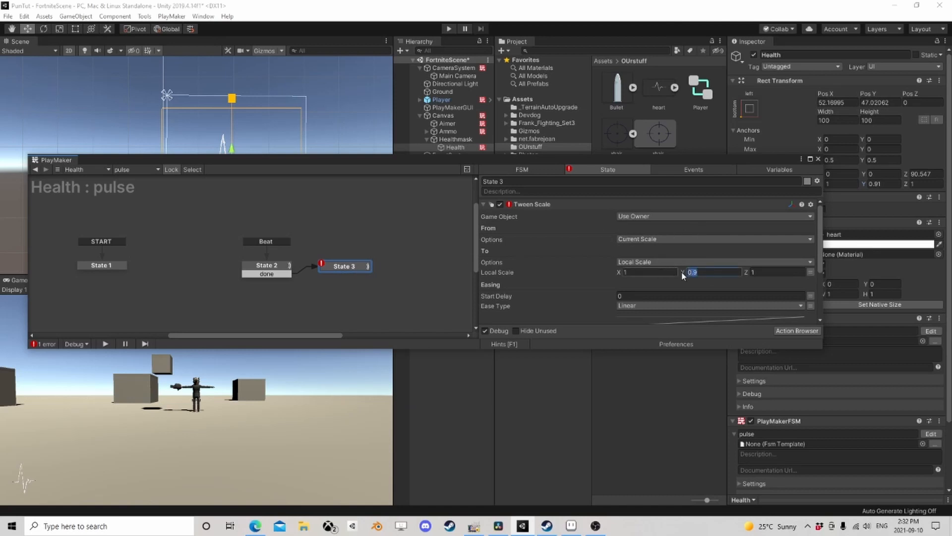
- Set the target Local Scale Y of State 3's Tween Scale to 0.5 and its Finish Event to none
text(0.5)
scroll(664, 272, down, 3)
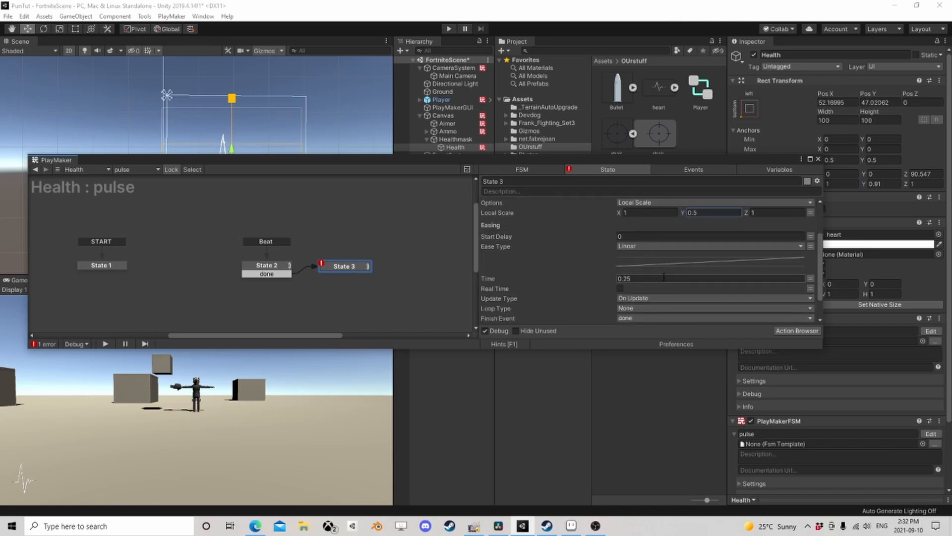
scroll(661, 277, down, 1)
click(637, 295)
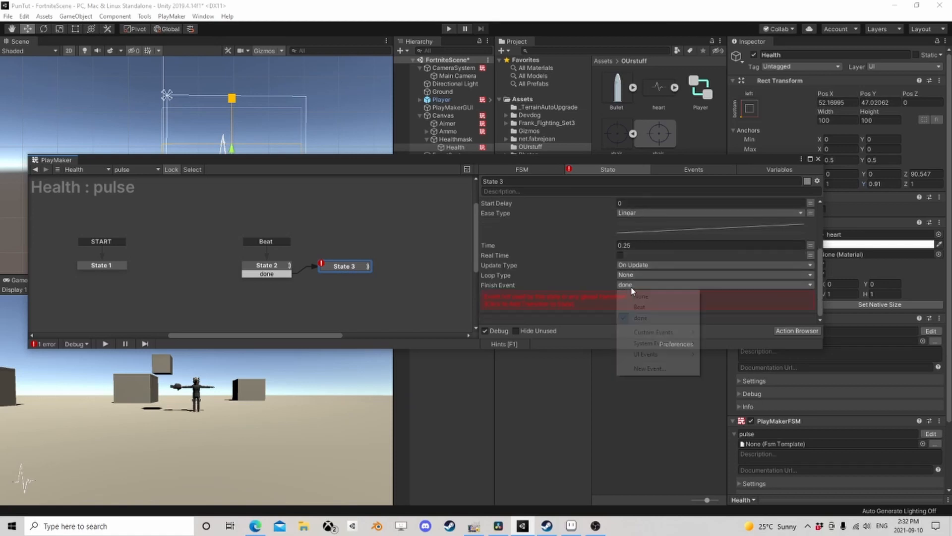
click(639, 298)
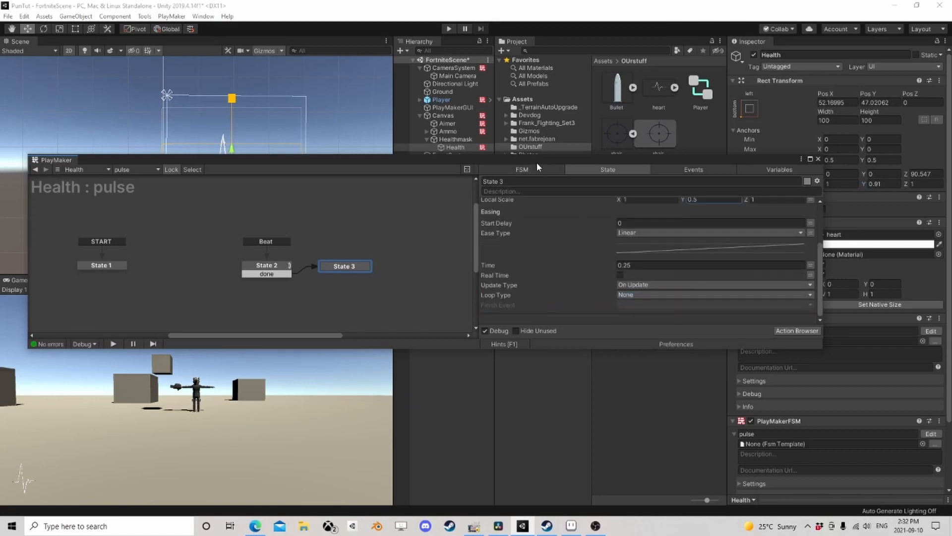
- Play the scene and try a Time of 0.5 on State 2's Tween Scale, pausing the game for the edit
mouse_move(536, 162)
mouse_down()
mouse_move(629, 141)
mouse_move(689, 74)
mouse_up()
click(446, 29)
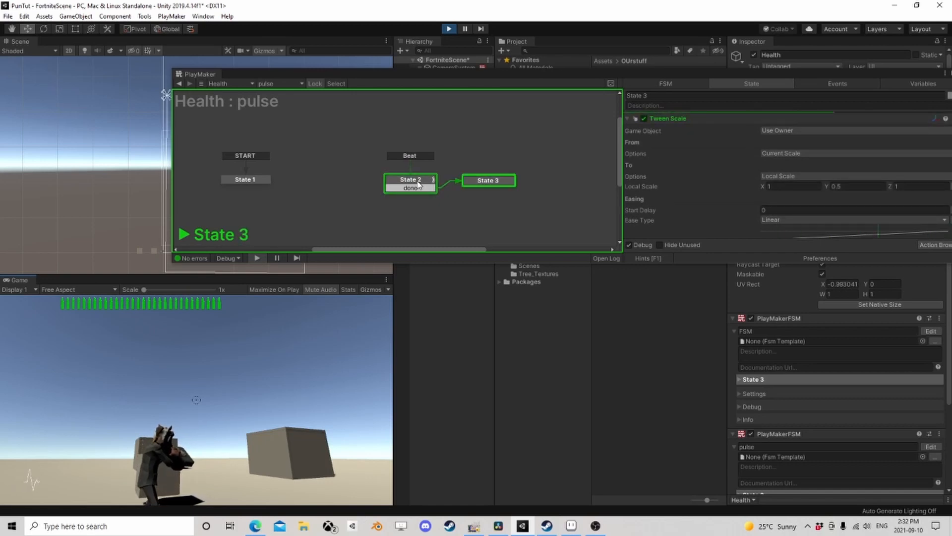
click(419, 184)
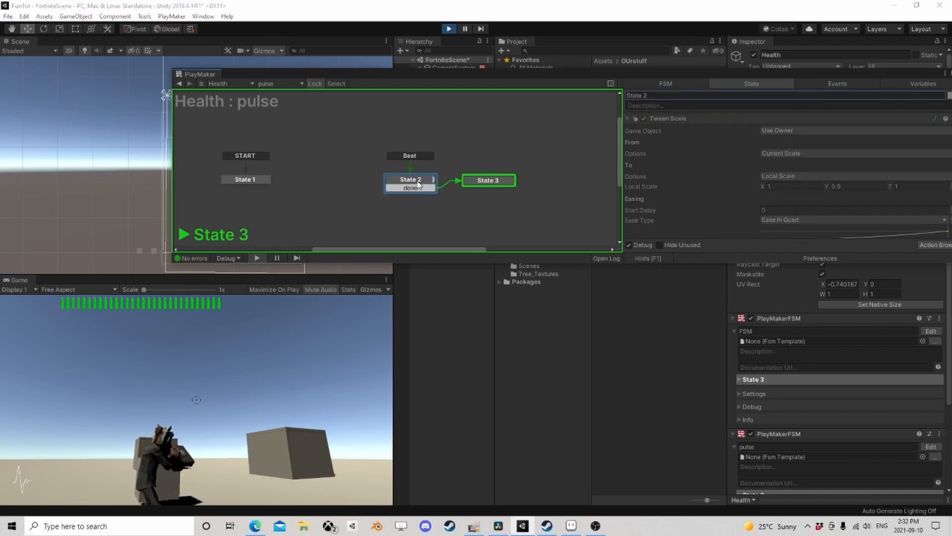
click(463, 31)
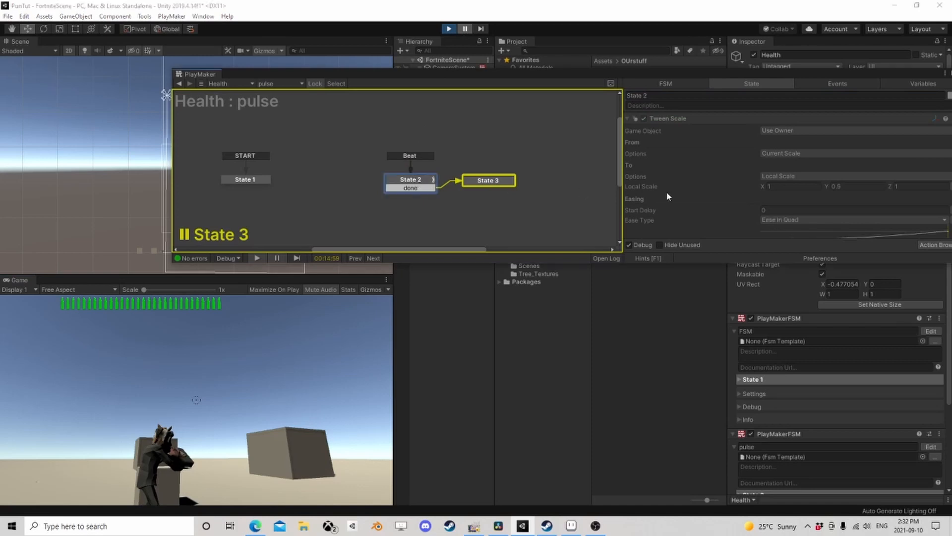
scroll(807, 190, down, 3)
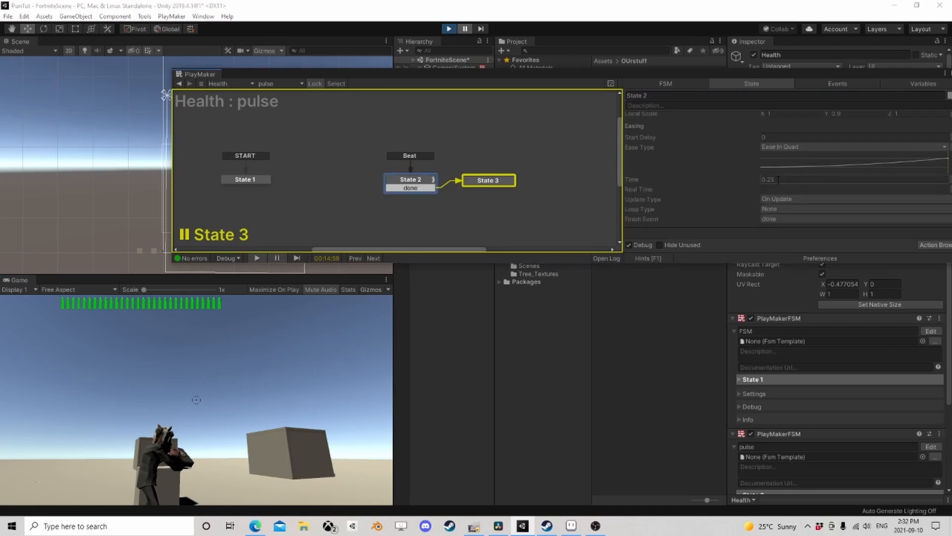
text(0.5)
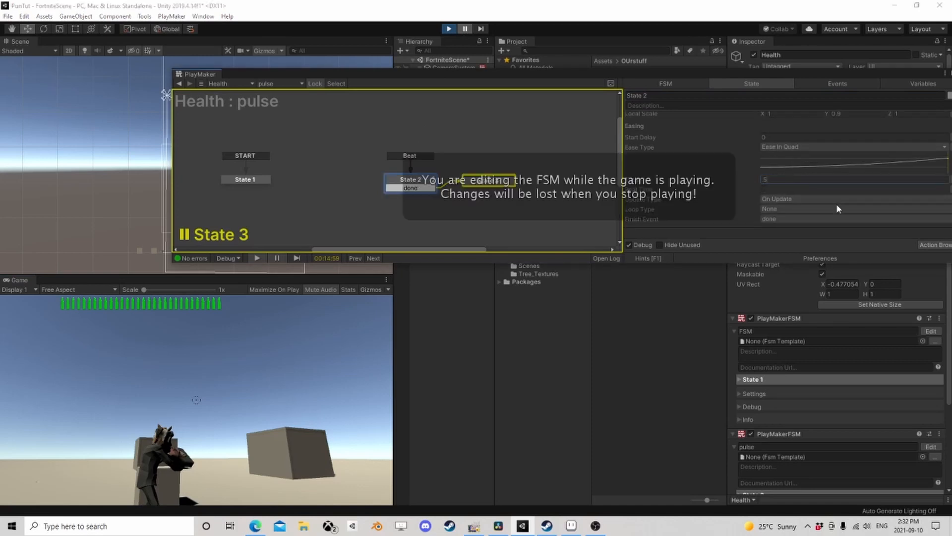
click(465, 29)
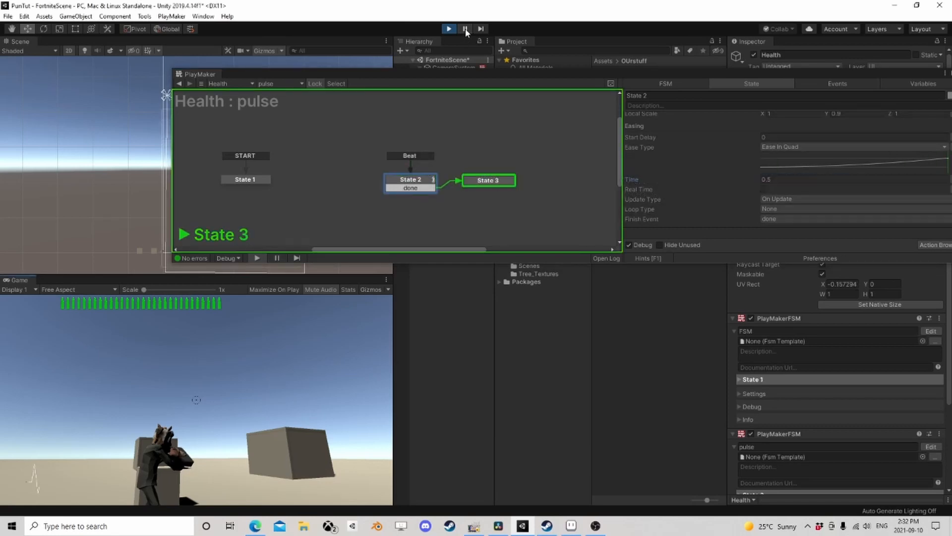
- Pause the game and try a Time of 0.1 on State 2's Tween Scale, then let it run briefly
click(465, 29)
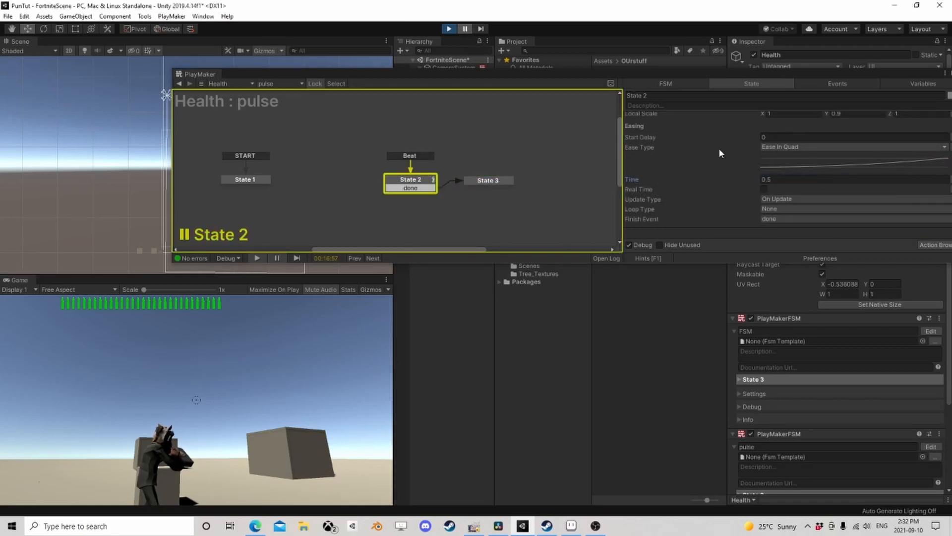
click(767, 179)
text(1)
click(465, 29)
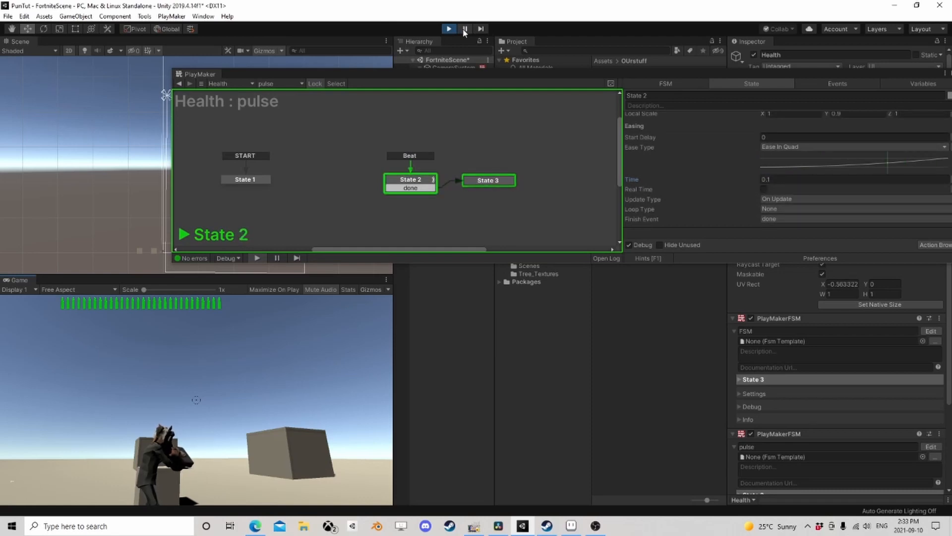
click(465, 29)
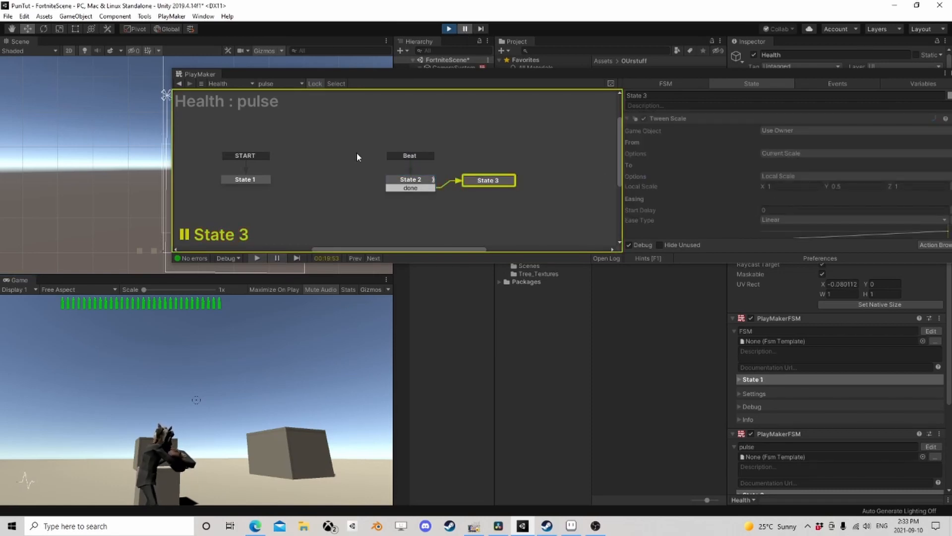
- While paused, try Tween Scale Times of 0.2 on State 2 and 0.4 on State 3, and resume the game
click(401, 183)
scroll(844, 204, down, 3)
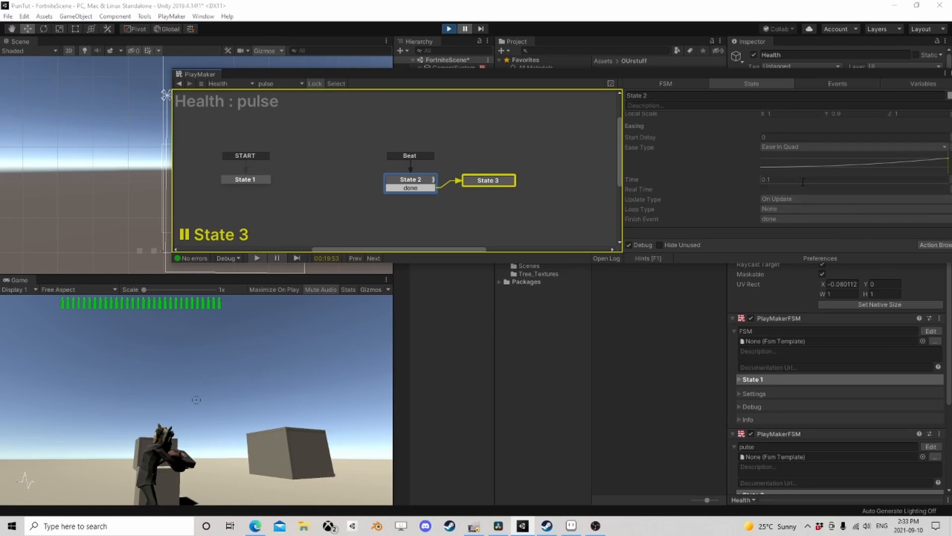
click(494, 181)
scroll(781, 181, down, 2)
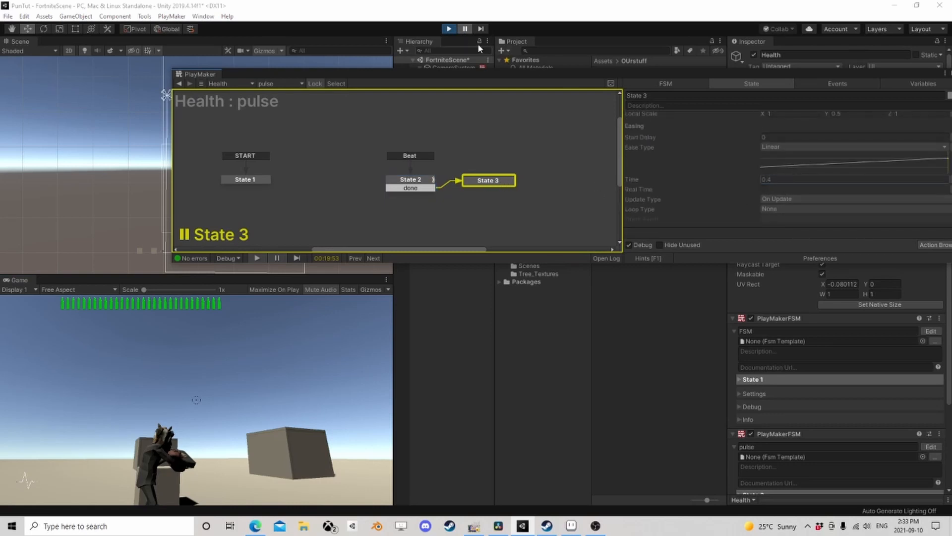
click(465, 29)
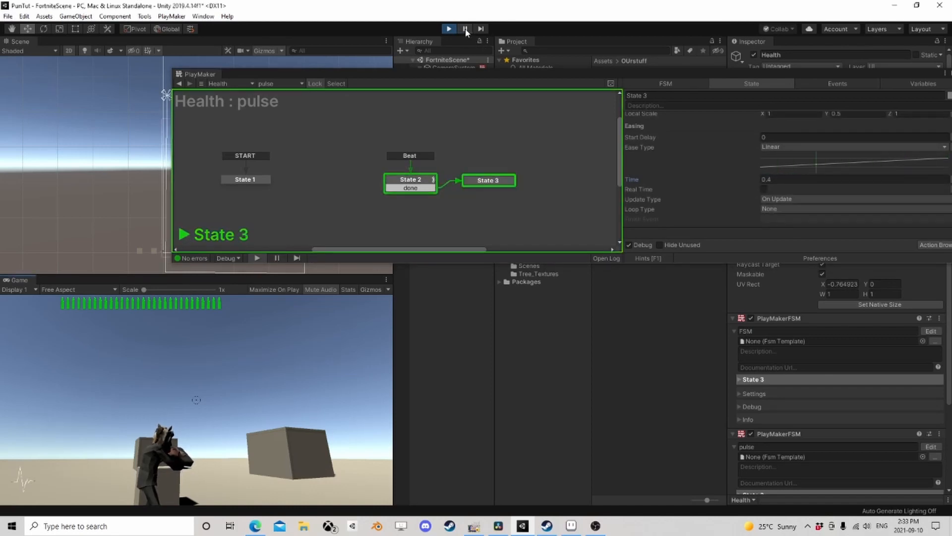
- Try a Time of 0.3 on State 2's Tween Scale in the running game, check the pulse and stop playing
click(465, 29)
click(408, 184)
scroll(814, 194, down, 3)
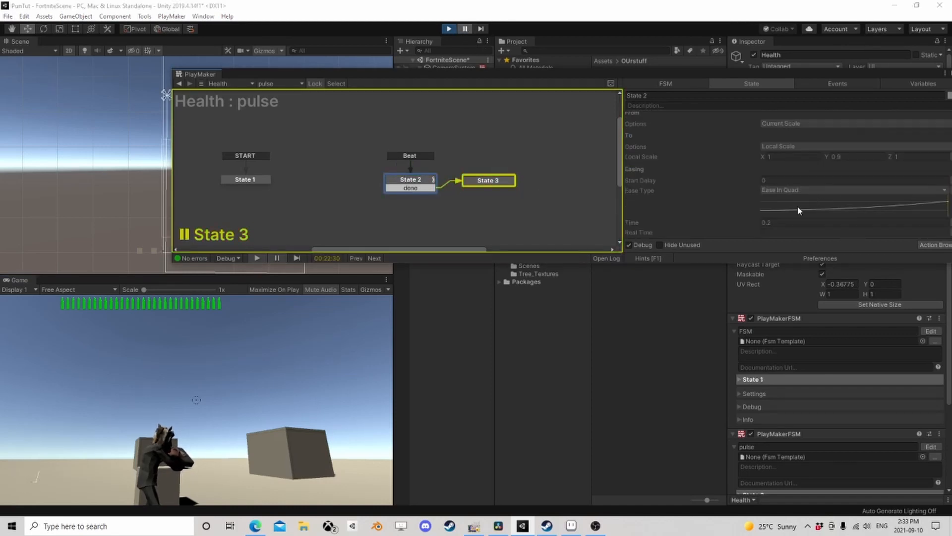
click(464, 29)
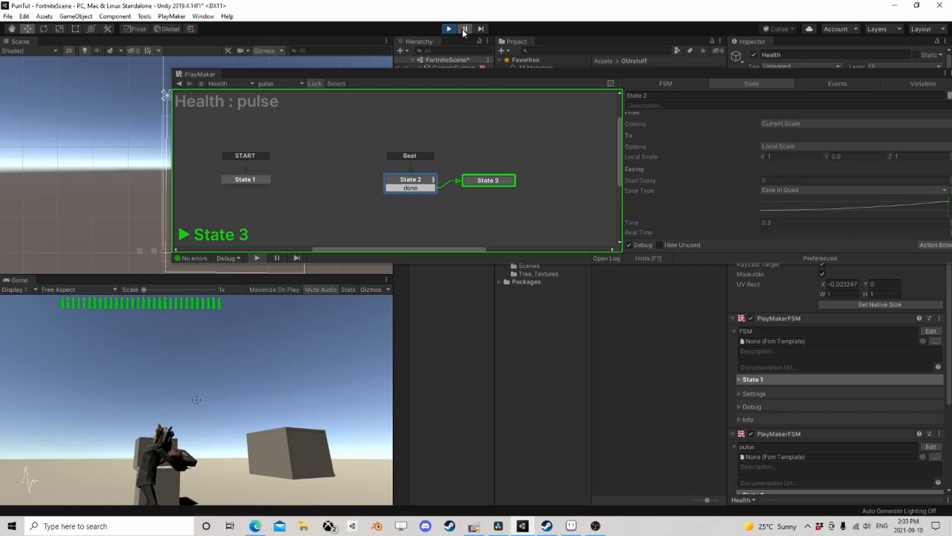
click(465, 29)
click(422, 179)
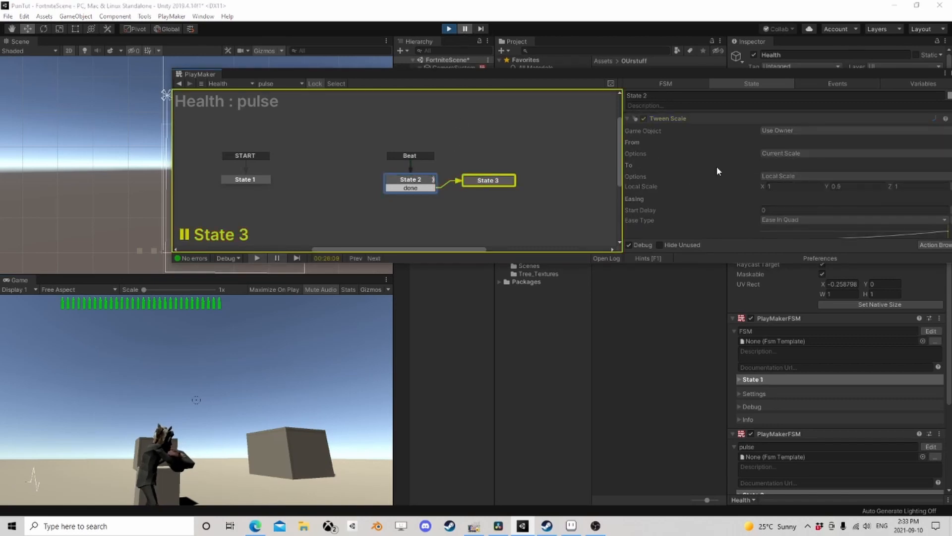
scroll(716, 170, down, 3)
click(448, 32)
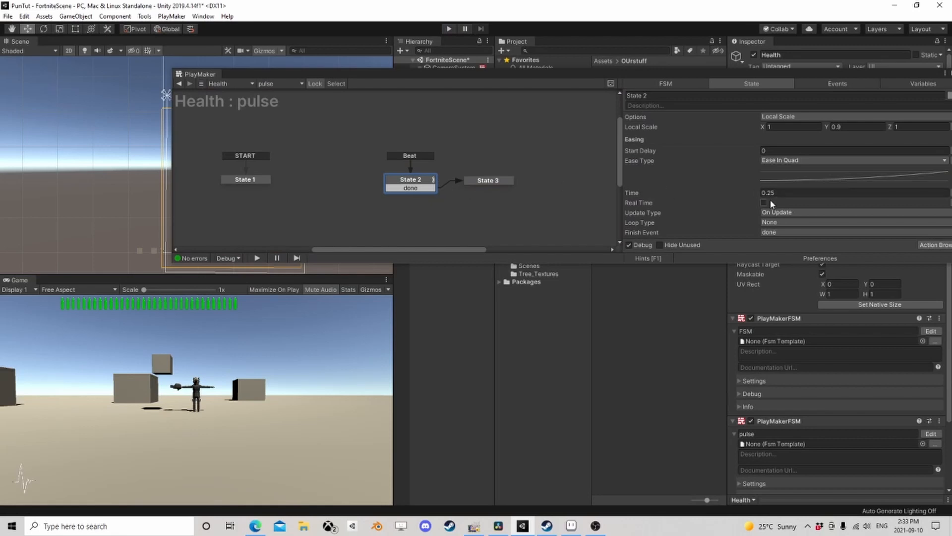
- Outside play mode, set State 2's Tween Scale Time to 0.2 and its target Local Scale Y to 0.95
scroll(774, 198, down, 1)
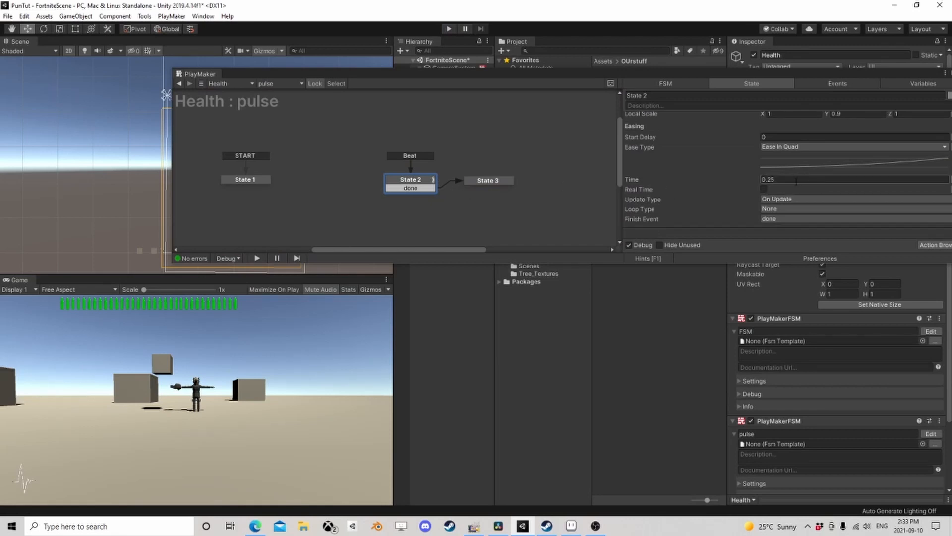
click(771, 180)
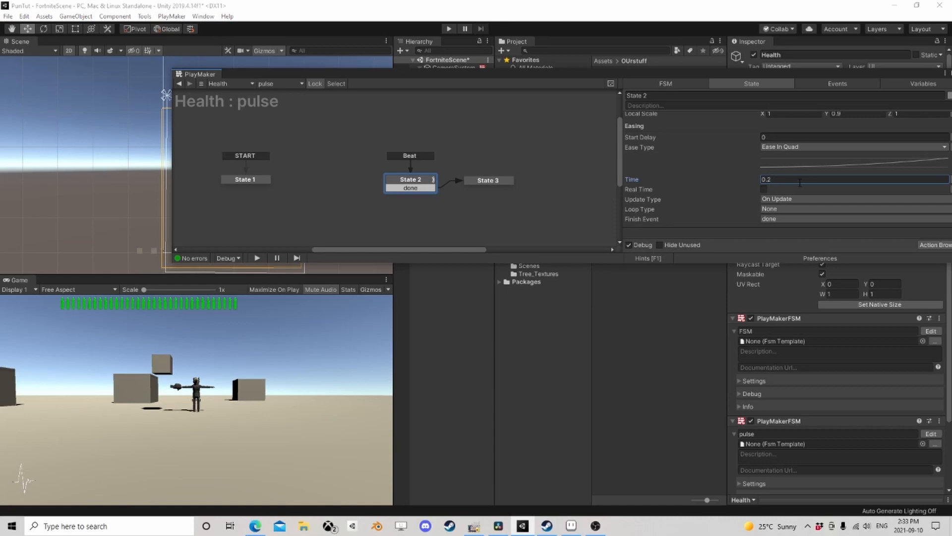
scroll(799, 182, up, 2)
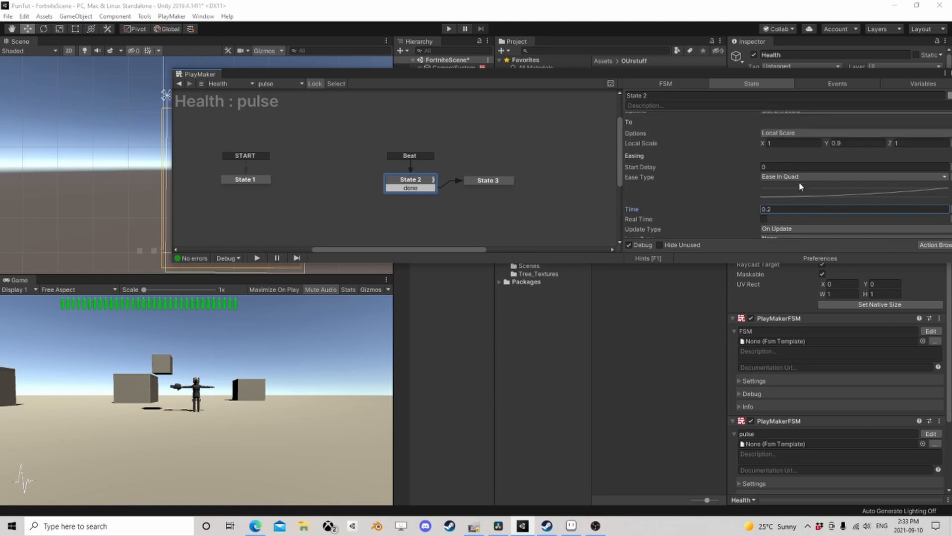
click(850, 144)
text(0.95)
- Set State 3's Tween Scale target Local Scale Y to 0.45 and its Time to 0.2
click(488, 180)
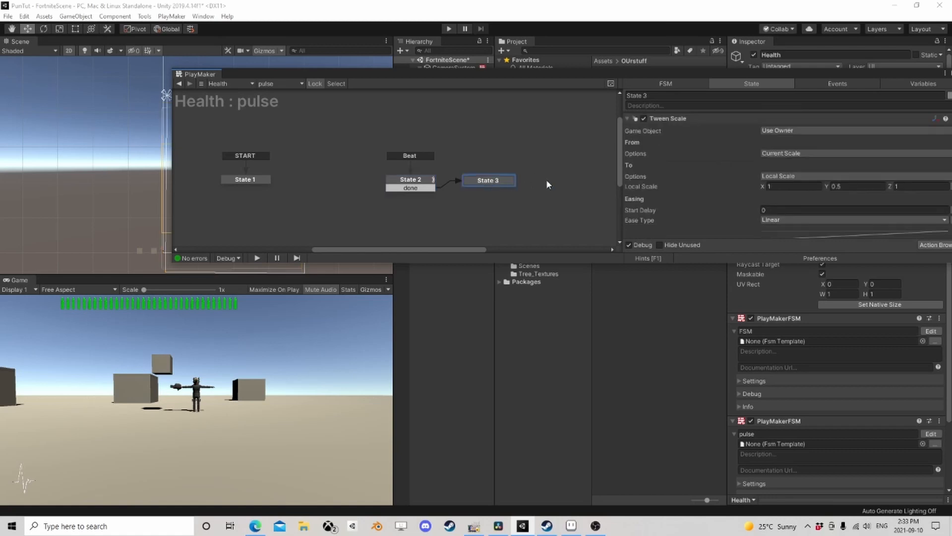
click(842, 187)
text(0.45)
scroll(787, 195, down, 2)
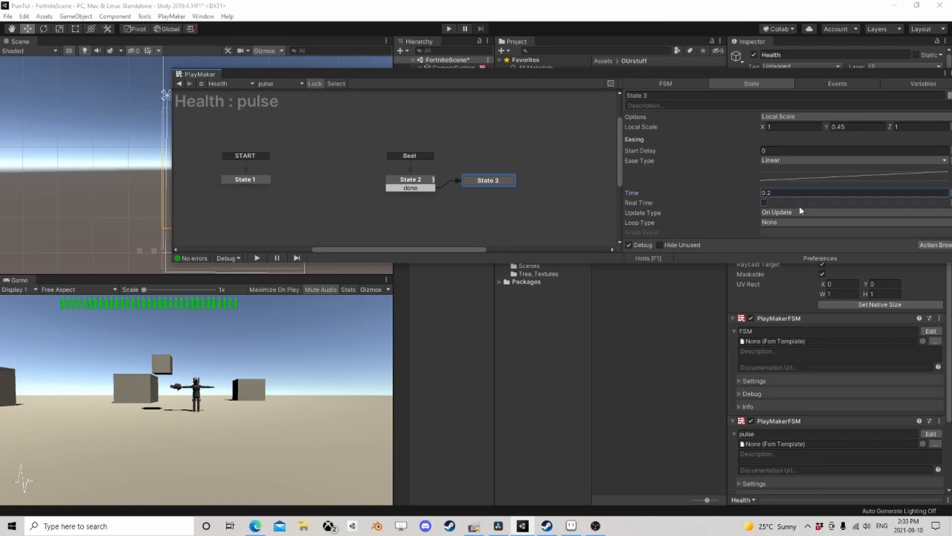
- Switch from the pulse FSM to Health's UV-scrolling FSM and open the Float 2 value of State 1's Float Compare for editing
drag(923, 79, 721, 100)
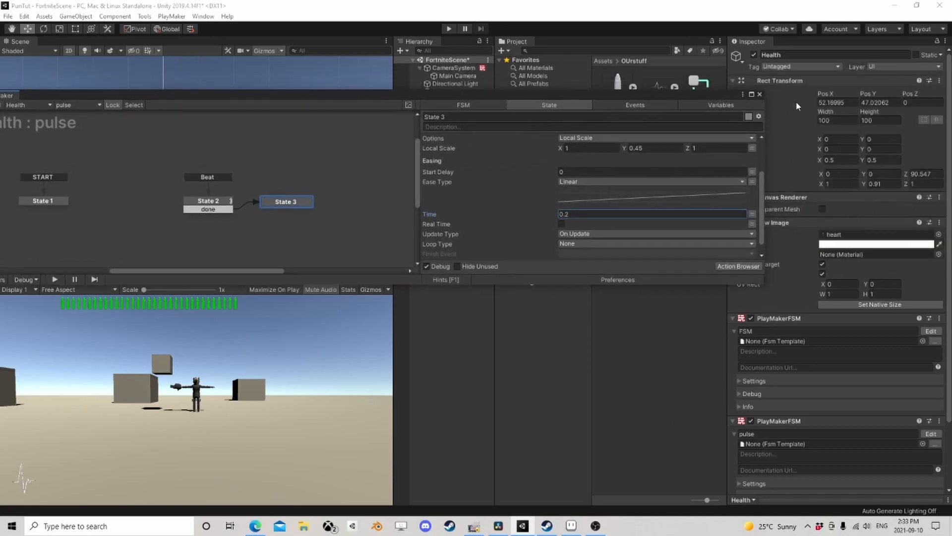
click(759, 94)
click(931, 330)
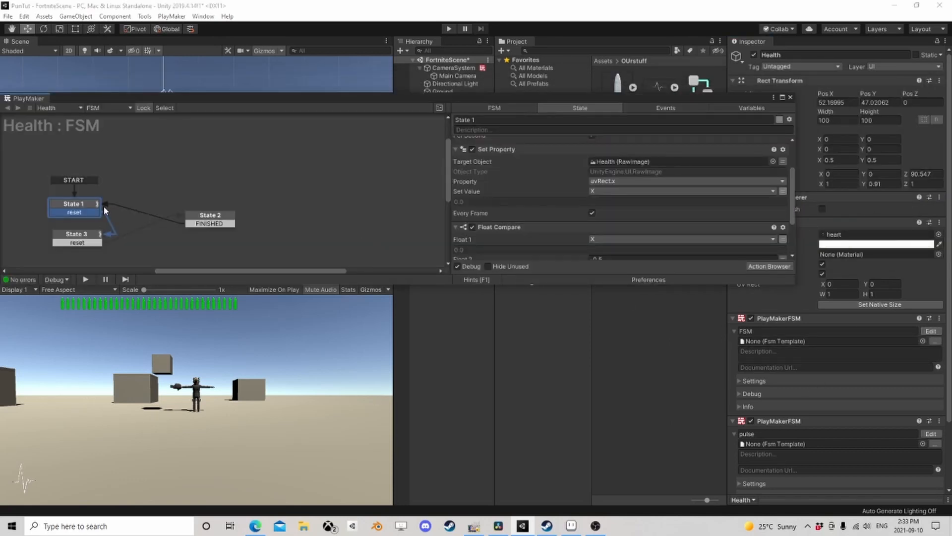
scroll(619, 199, down, 3)
click(600, 191)
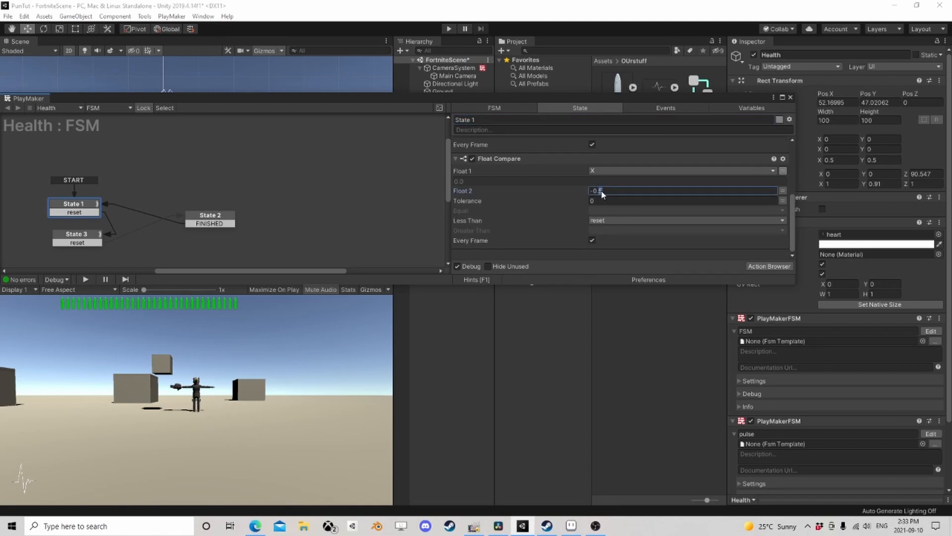
- Play the scene and examine the actions of State 1 and State 3 in the scrolling FSM while the heartbeat runs
drag(481, 98, 461, 28)
click(450, 29)
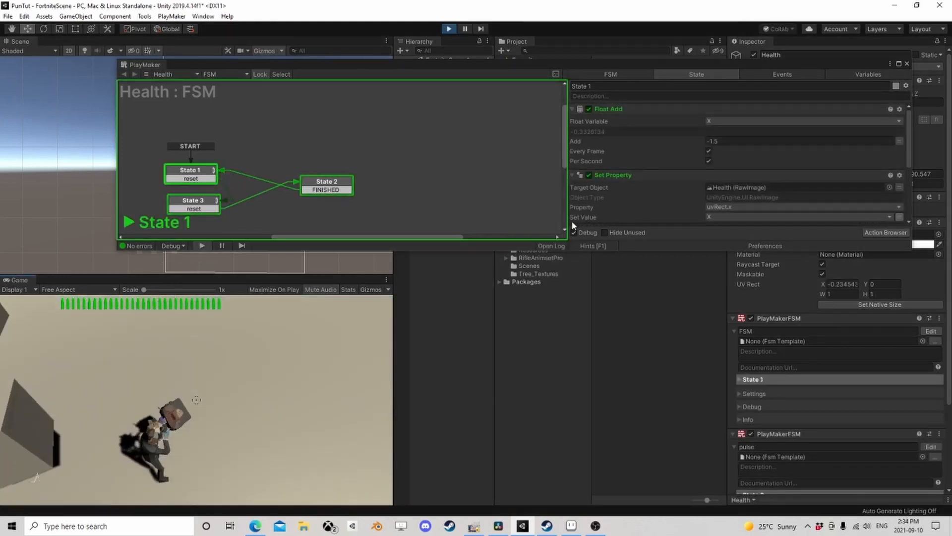
scroll(683, 190, down, 4)
click(193, 200)
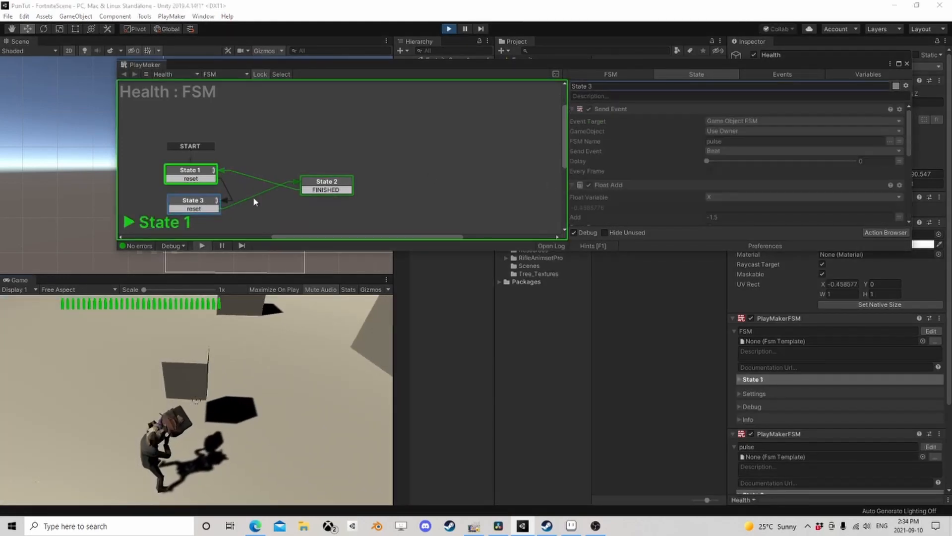
scroll(677, 157, up, 3)
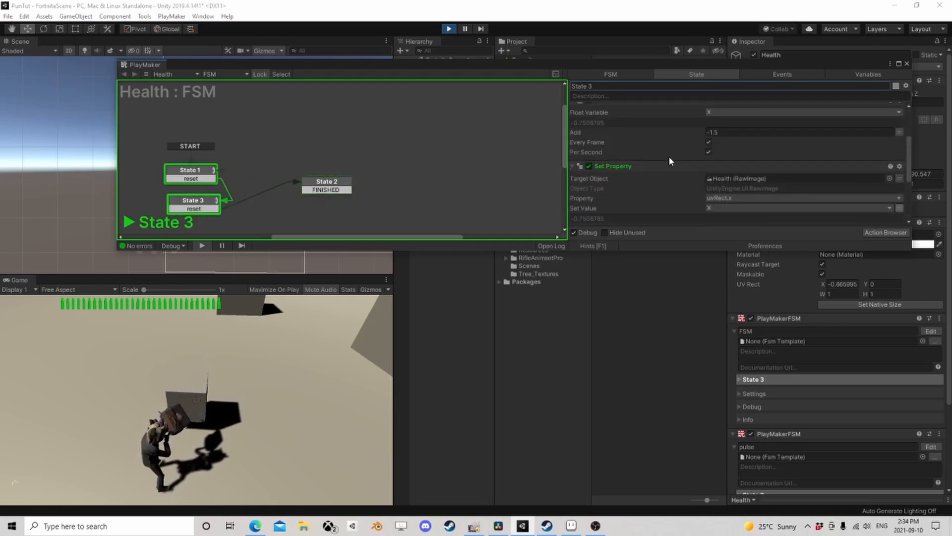
scroll(669, 158, down, 3)
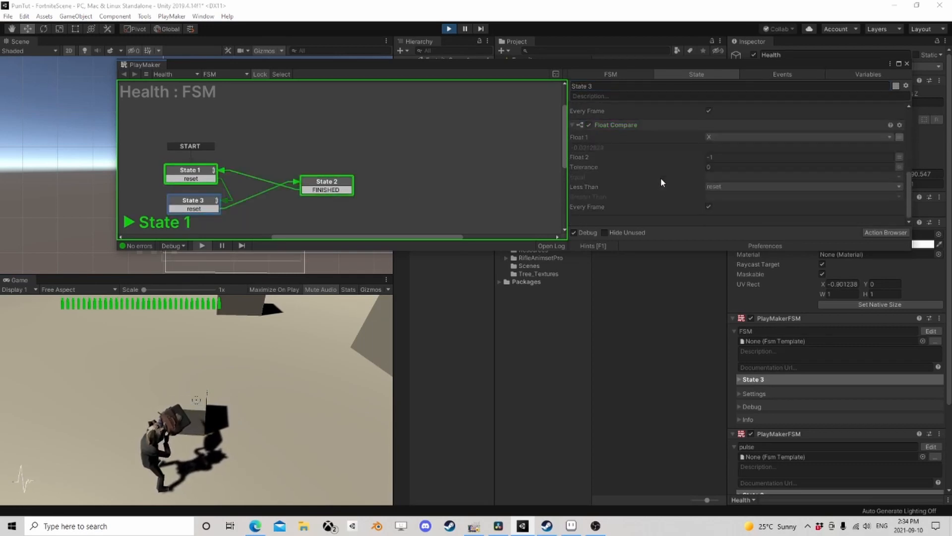
click(195, 205)
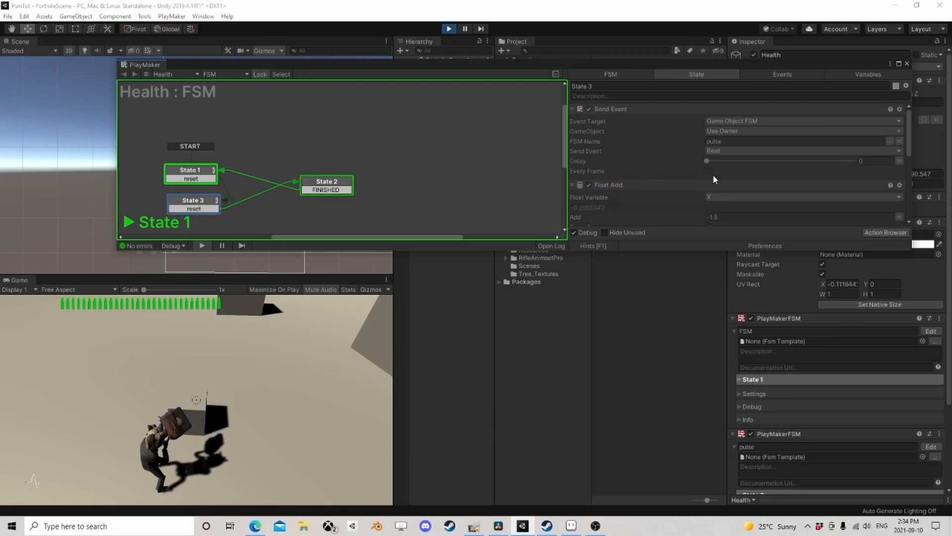
- While the scene plays, compare the scrolling FSM's states and test State 1's Float Compare with Float 2 at -0.7 and -0.8
scroll(712, 174, down, 4)
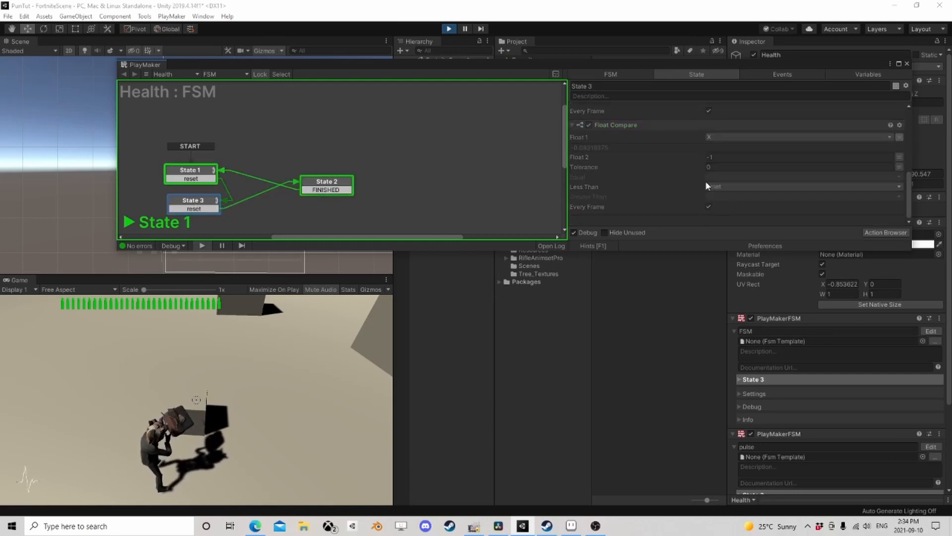
click(328, 185)
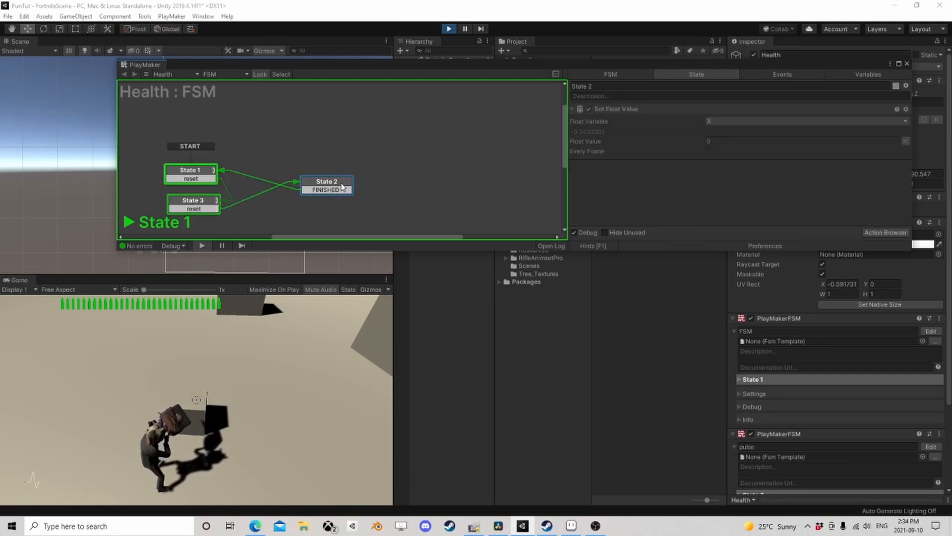
click(201, 174)
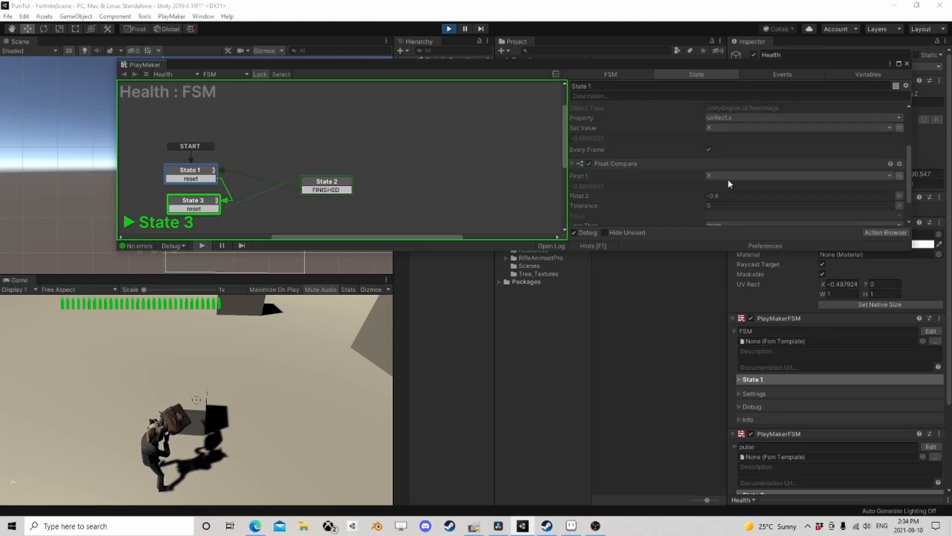
scroll(660, 188, down, 4)
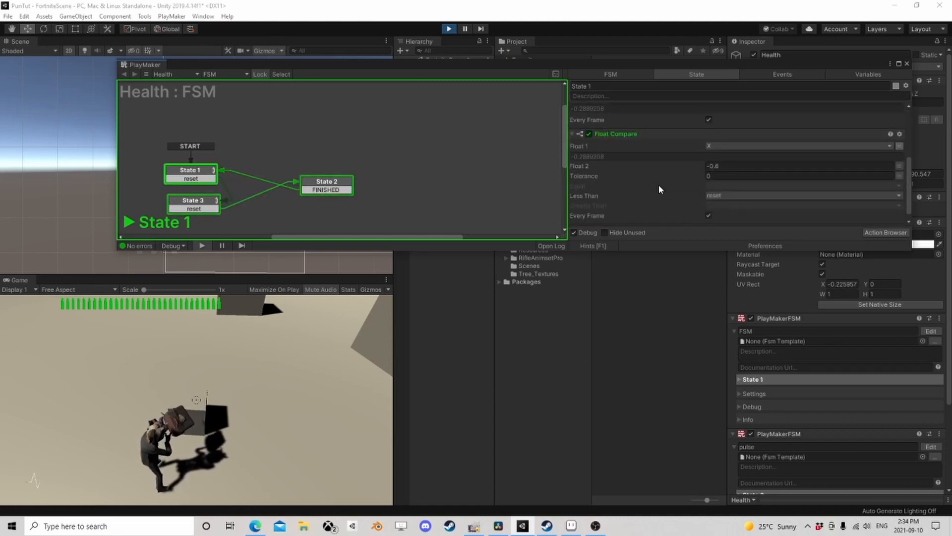
double_click(716, 165)
text(7)
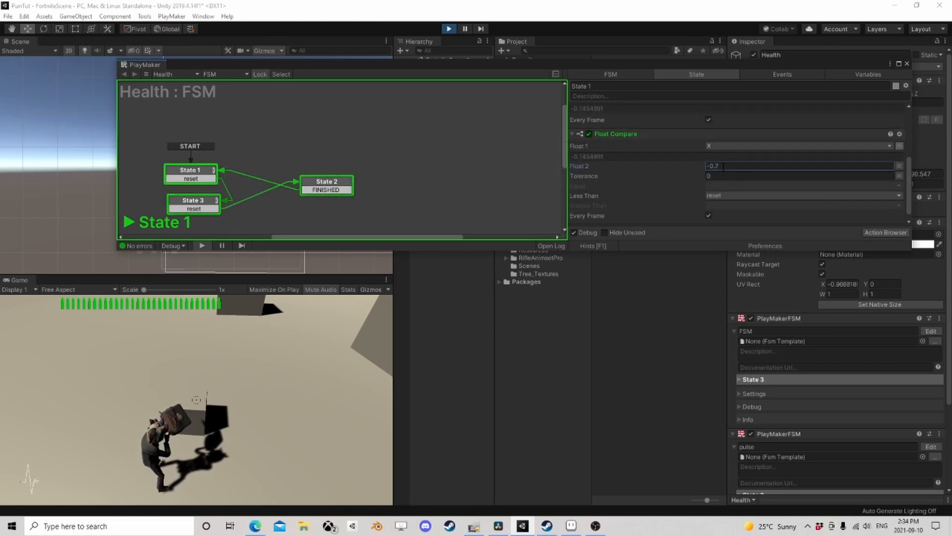
key(BackSpace)
text(8)
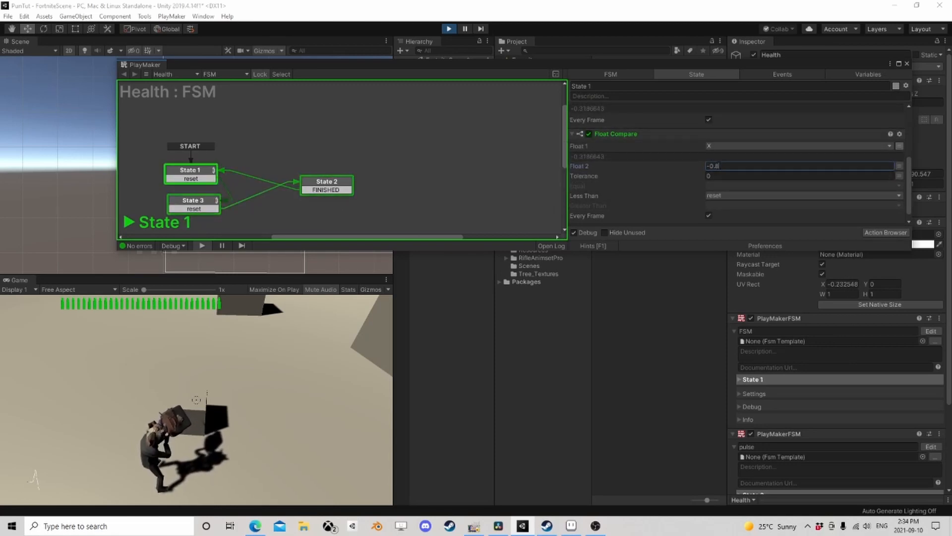
key(BackSpace)
text(5)
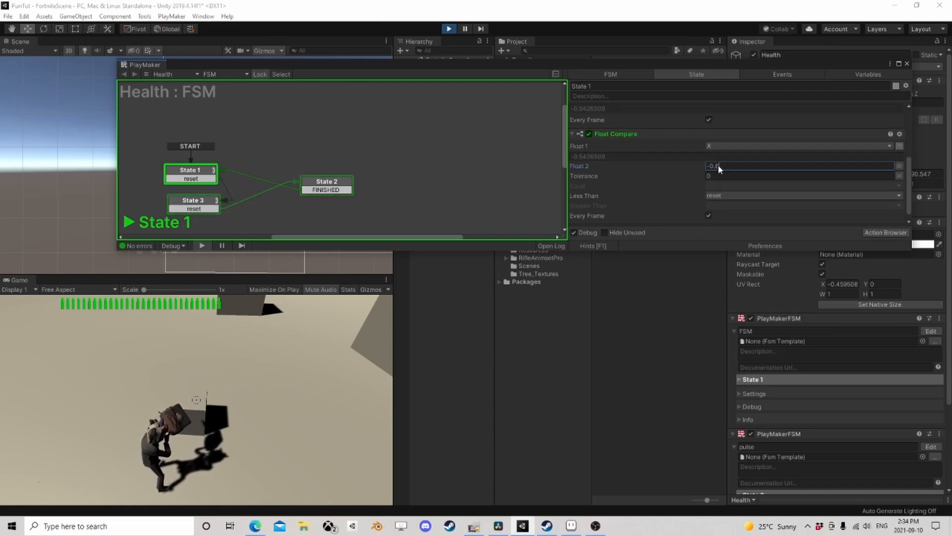
- Keep tuning State 1's Float 2 threshold in play mode, testing -0.9 and ending on -0.85
key(BackSpace)
text(8)
key(BackSpace)
text(9)
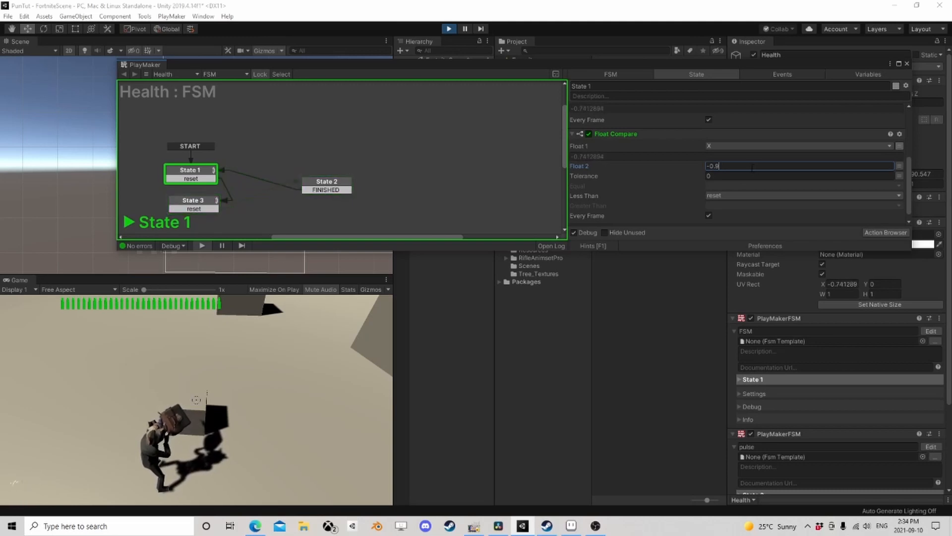
key(BackSpace)
text(5)
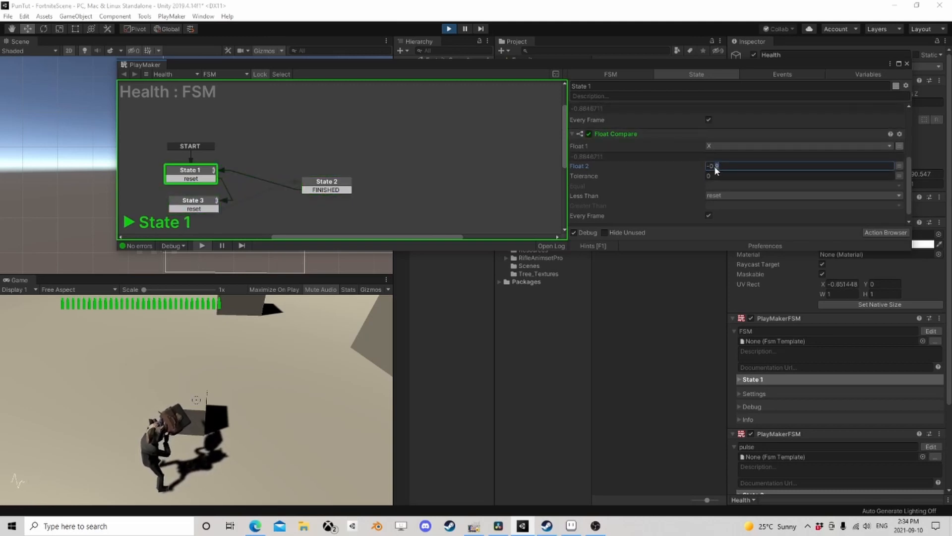
key(BackSpace)
text(3)
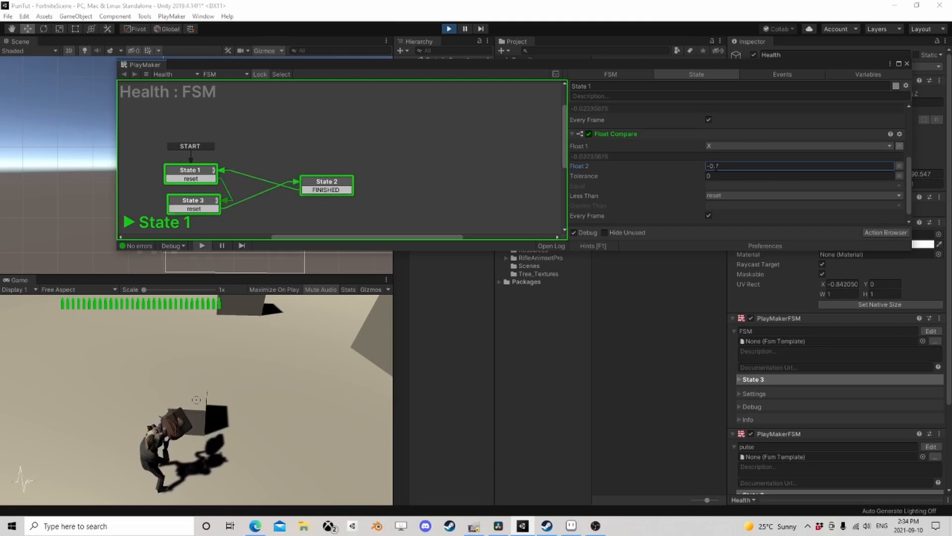
key(BackSpace)
text(85)
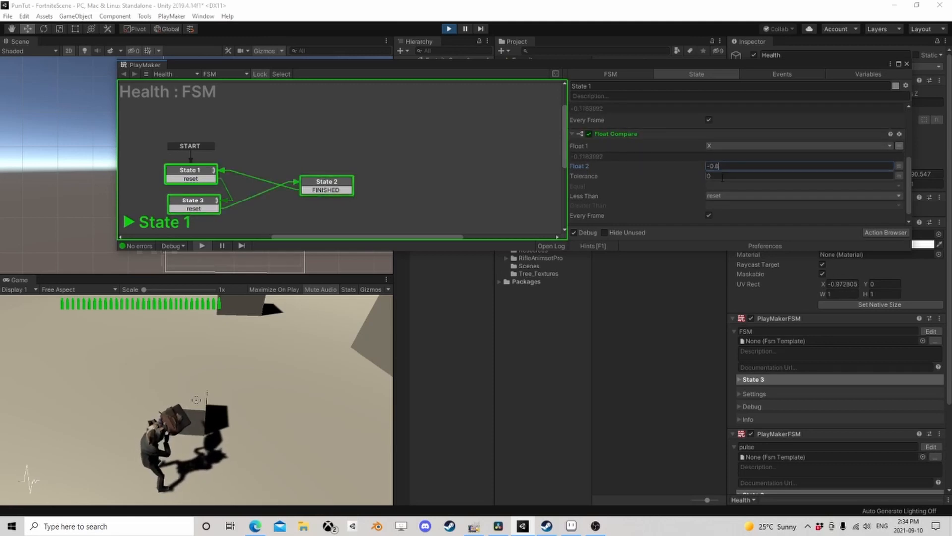
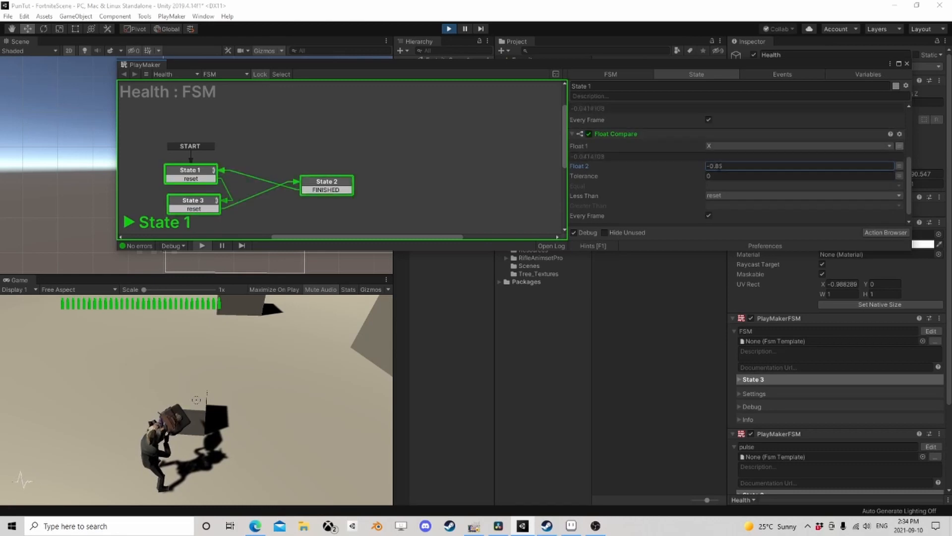
- Stop play mode, carry the tested Float 2 threshold over to State 1's Float Compare, and close the PlayMaker editor
click(449, 28)
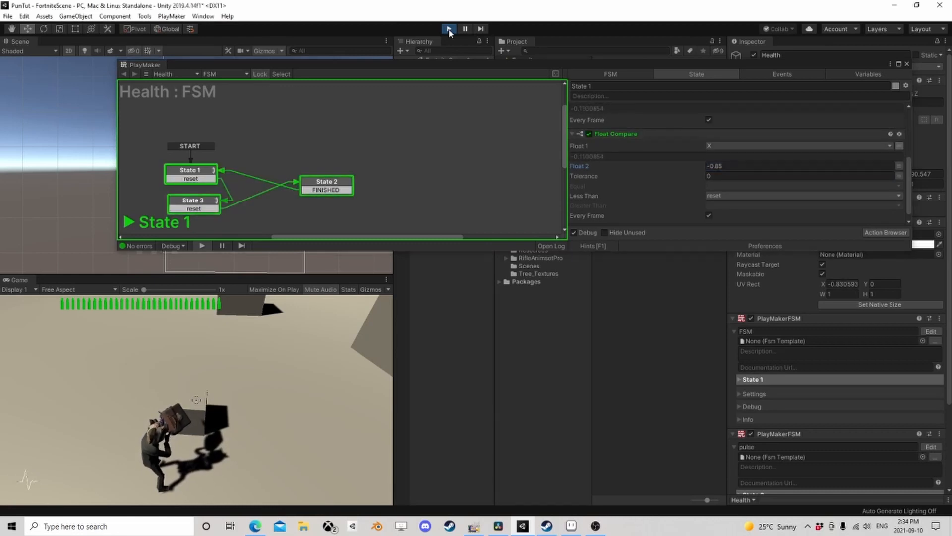
click(725, 198)
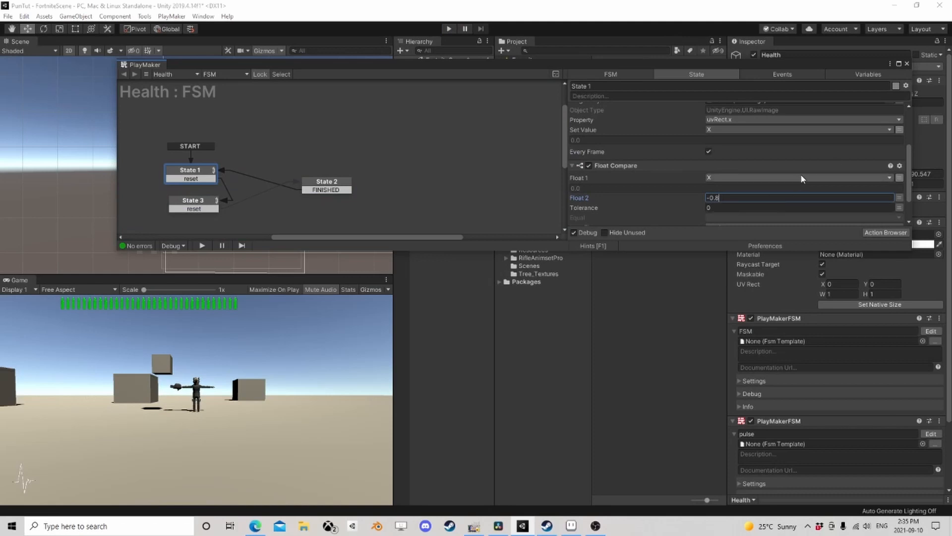
click(907, 63)
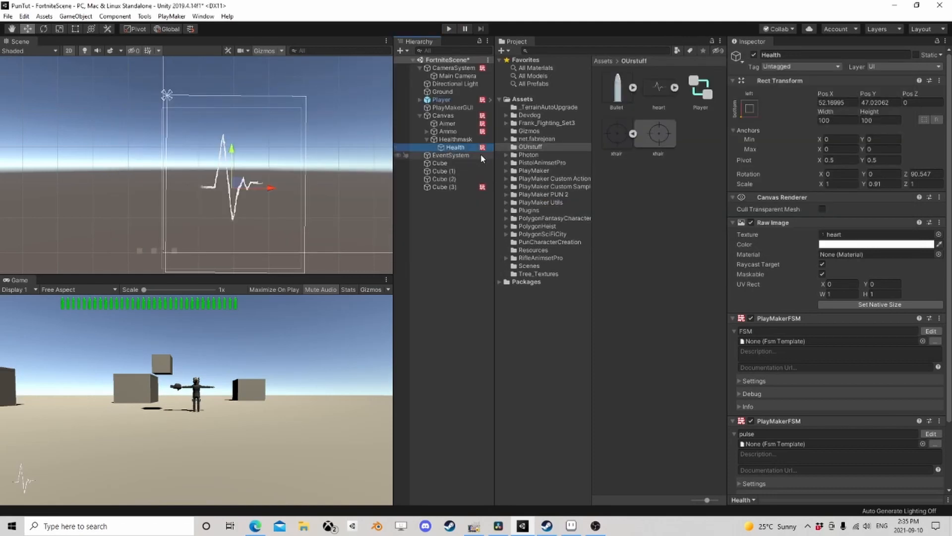
- Add a third PlayMakerFSM component to the Health object, name it Health, and open it for editing
scroll(841, 336, down, 3)
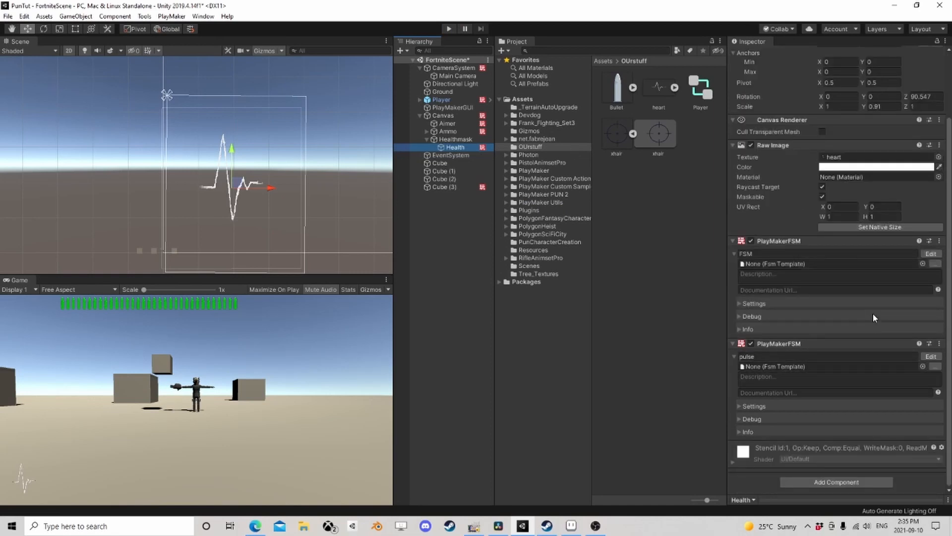
click(828, 486)
click(820, 391)
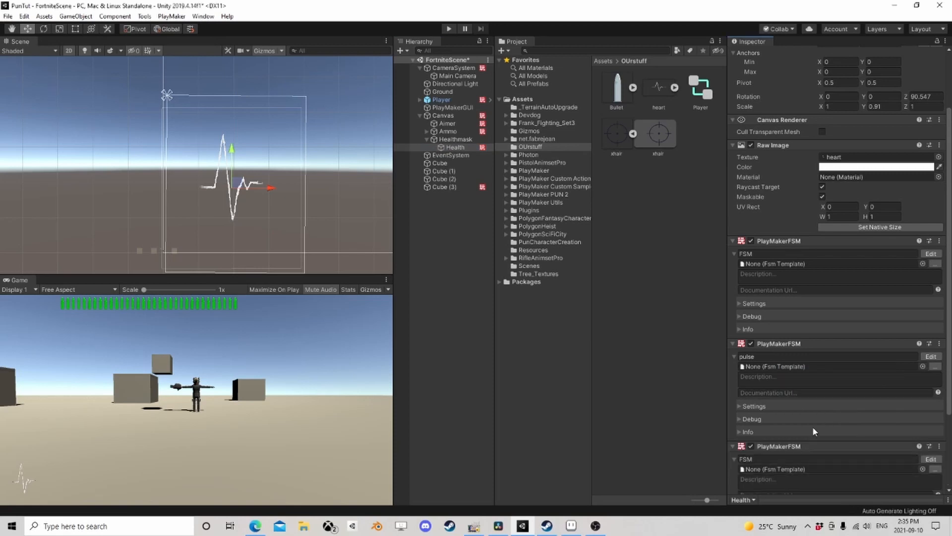
scroll(813, 431, down, 3)
click(760, 356)
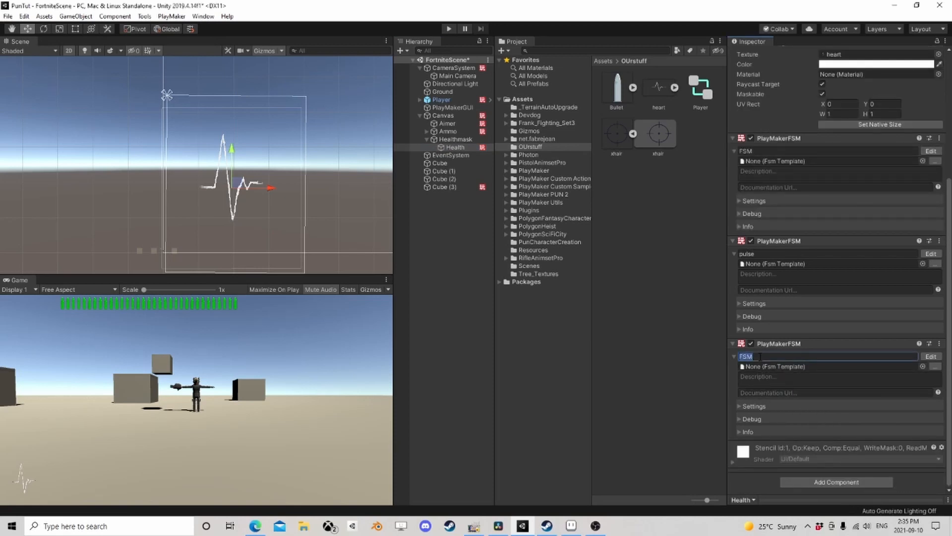
text(Health)
click(931, 356)
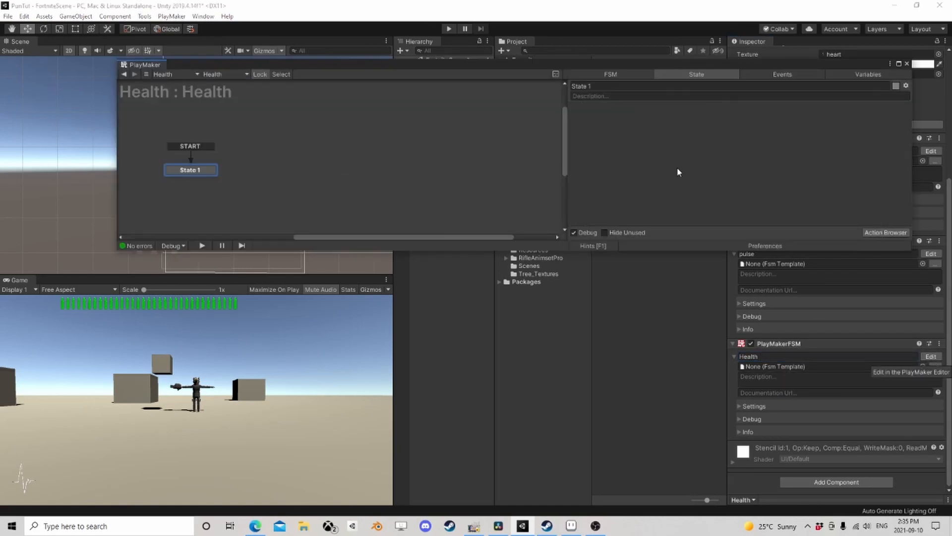
- Add a Set Color RGBA action to State 1 of the Health FSM, deleting the Animate Color action added before it
drag(768, 61, 685, 102)
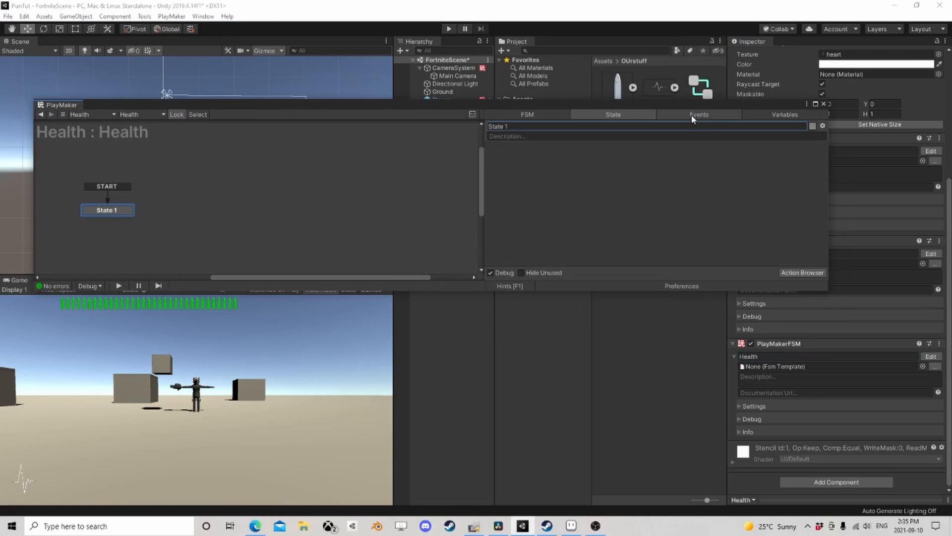
click(777, 117)
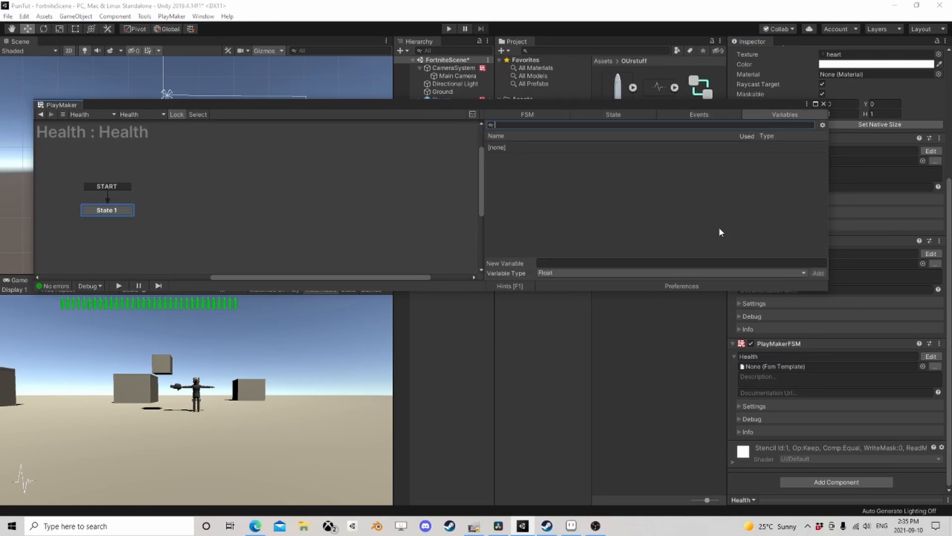
click(613, 114)
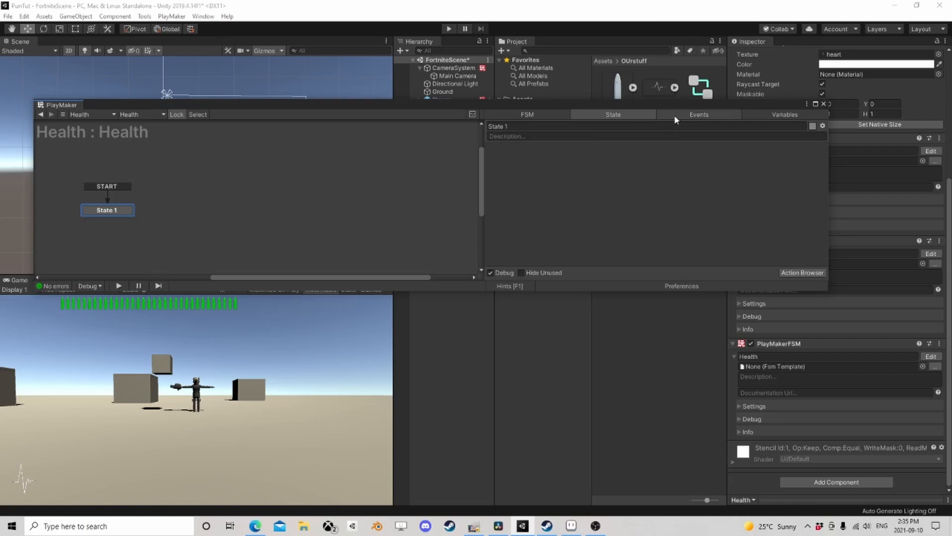
click(800, 272)
text(color)
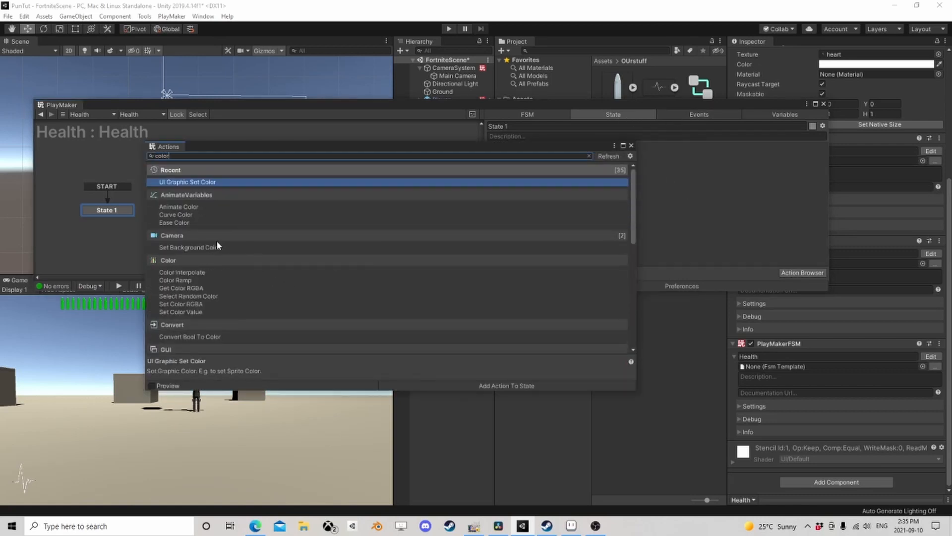
click(198, 207)
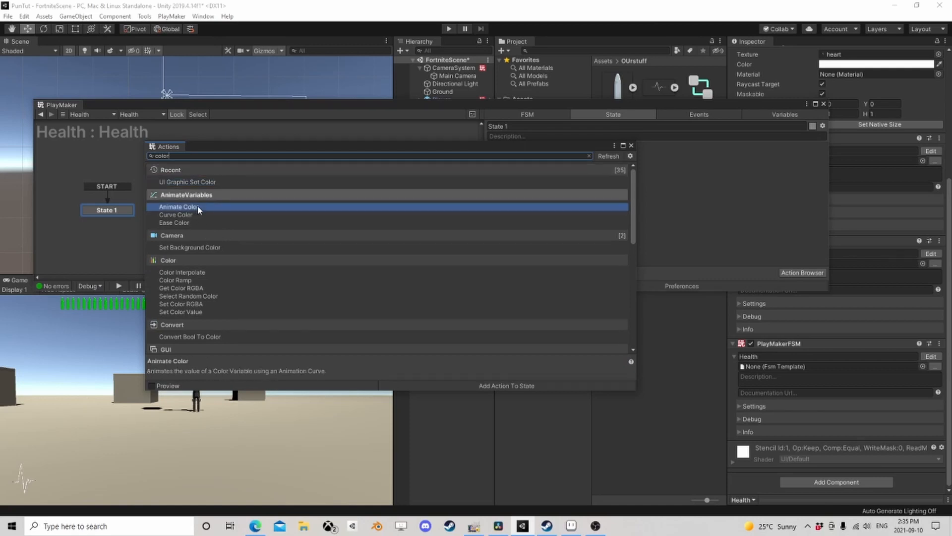
double_click(198, 206)
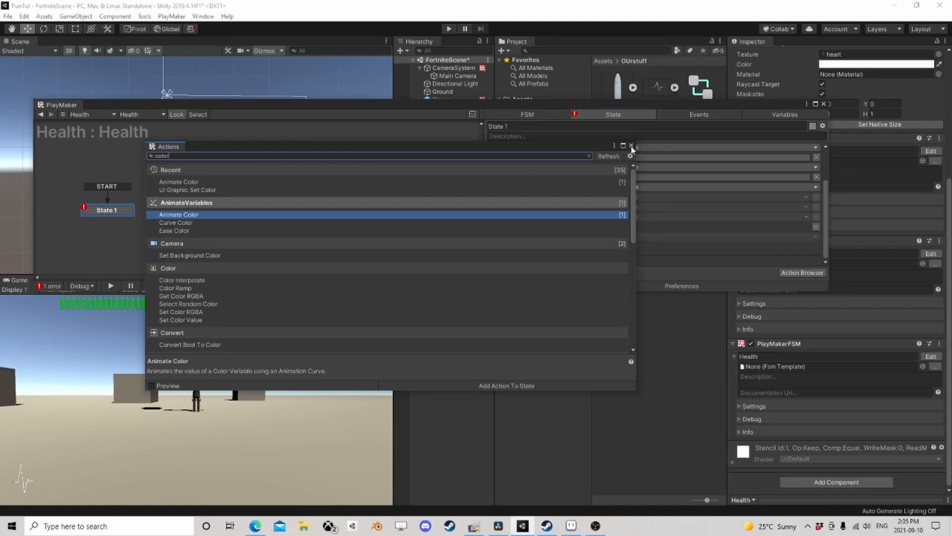
double_click(194, 312)
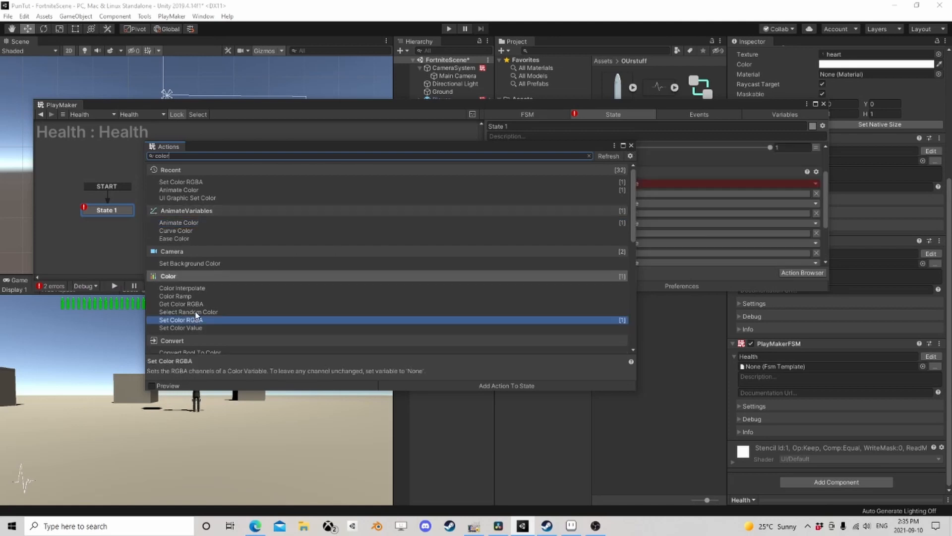
click(632, 145)
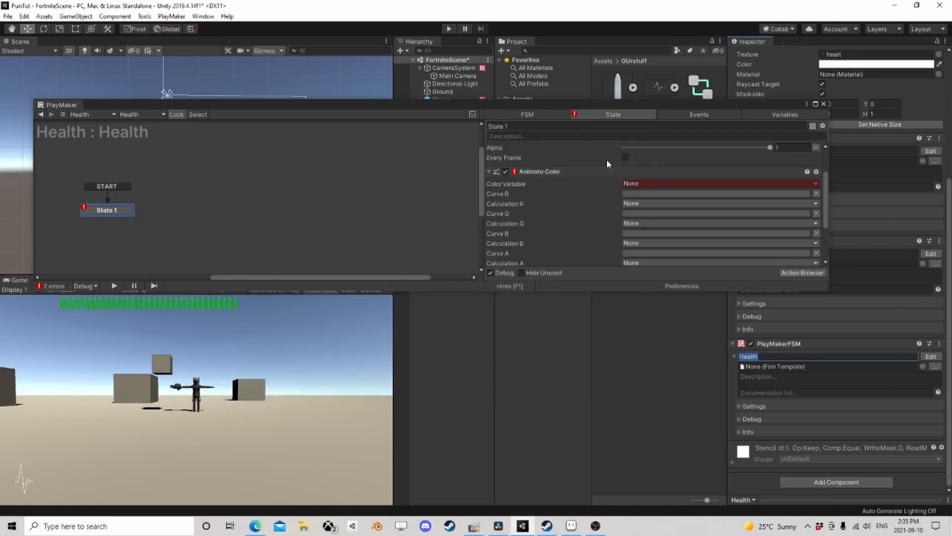
click(550, 173)
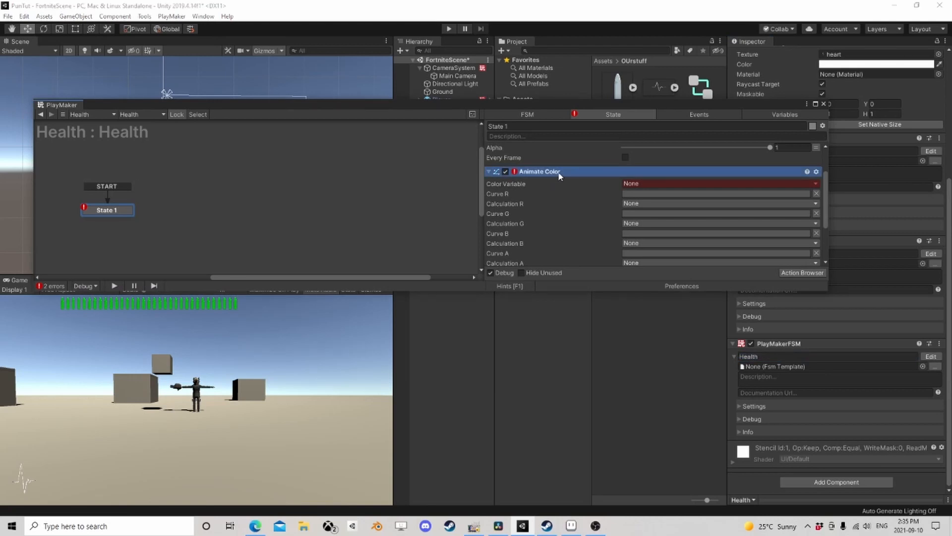
key(Delete)
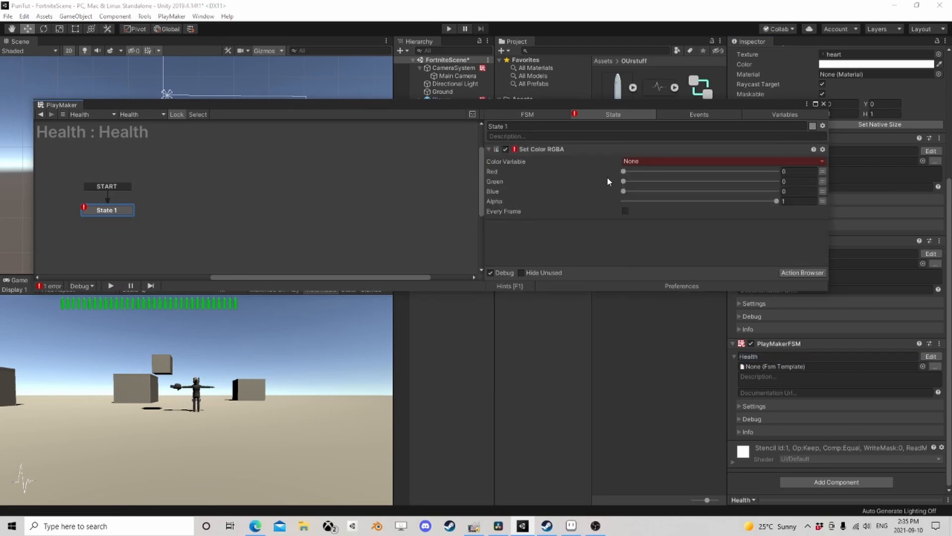
- Create a new color variable named HealthColor and assign it as the Color Variable of Set Color RGBA
click(700, 161)
click(683, 186)
text(Heal)
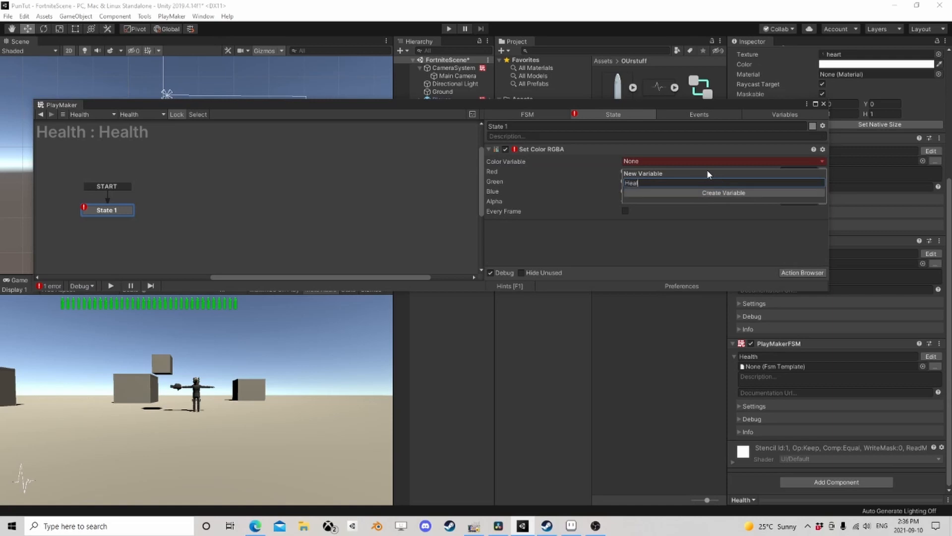
text(thColor)
key(Return)
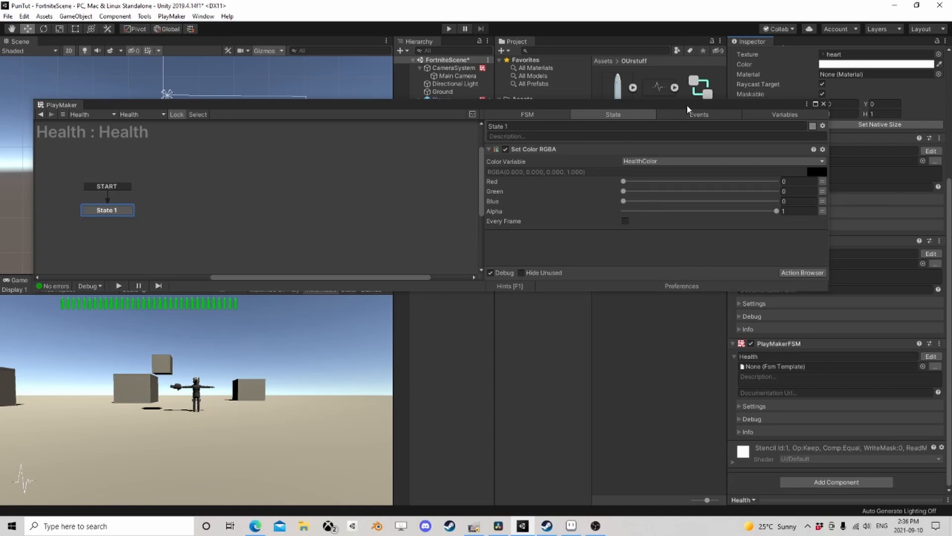
- Add a UI Graphic Set Color action for Health's Raw Image component below Set Color RGBA in State 1
drag(687, 106, 651, 180)
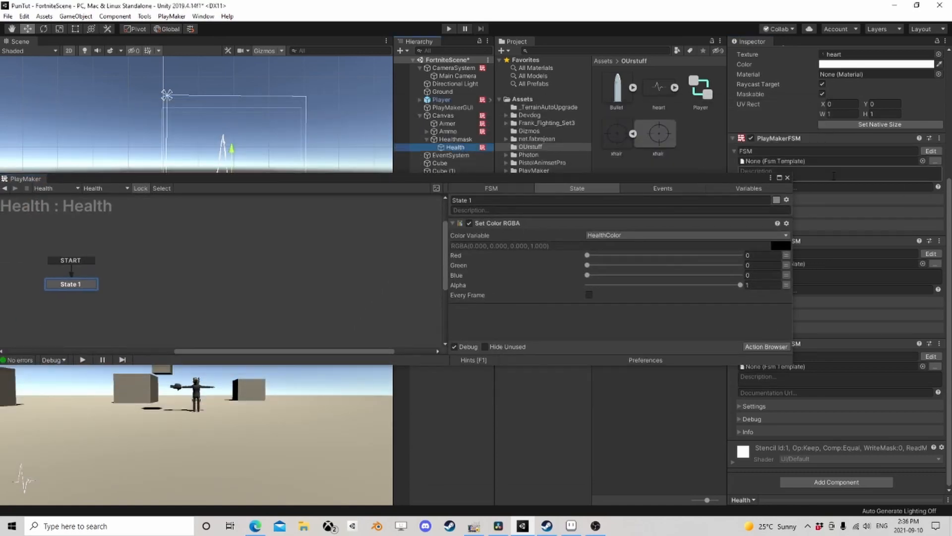
scroll(834, 175, up, 5)
mouse_move(723, 181)
mouse_down()
mouse_move(672, 185)
mouse_move(641, 167)
mouse_up()
right_click(468, 313)
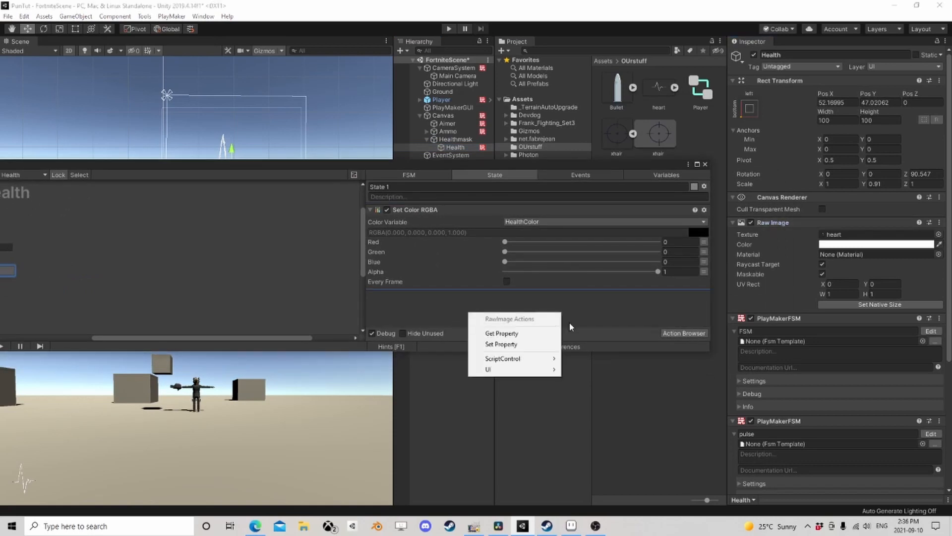
mouse_move(500, 371)
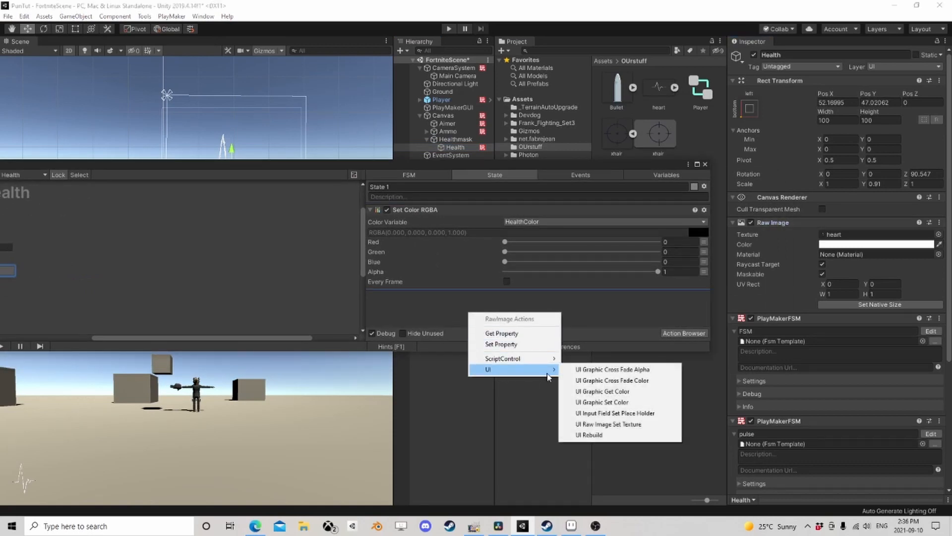
click(643, 403)
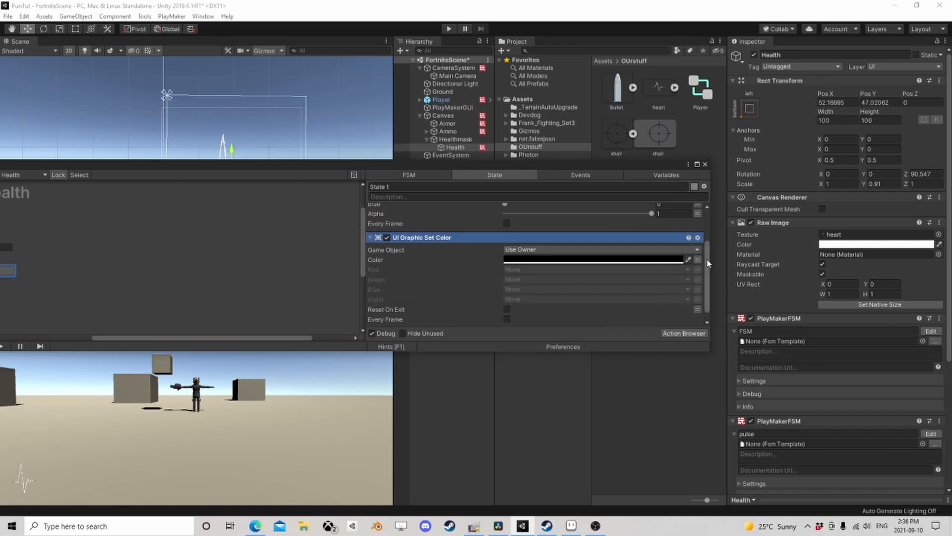
- Assign the HealthColor variable as the color of UI Graphic Set Color and enable Every Frame on it and Set Color RGBA
click(696, 262)
click(527, 282)
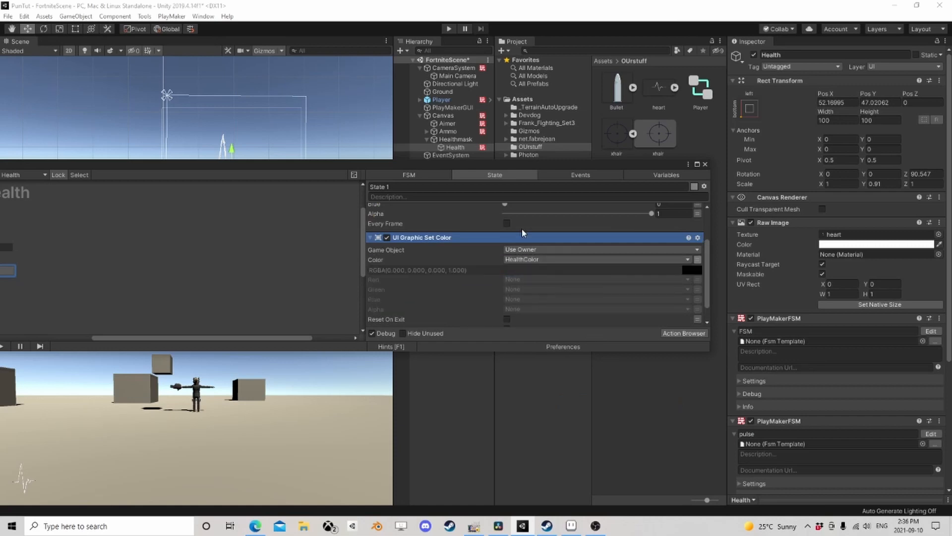
drag(521, 169, 626, 178)
scroll(650, 254, up, 3)
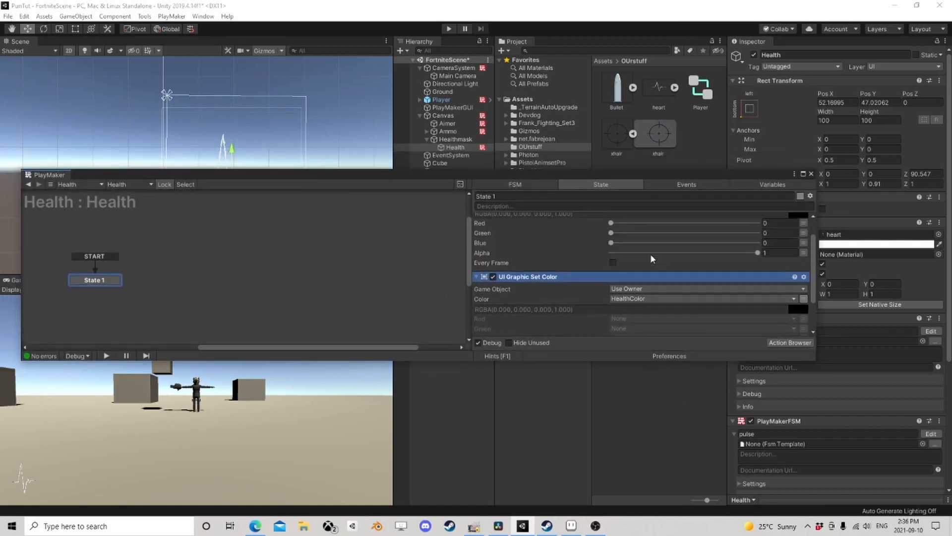
scroll(645, 268, down, 3)
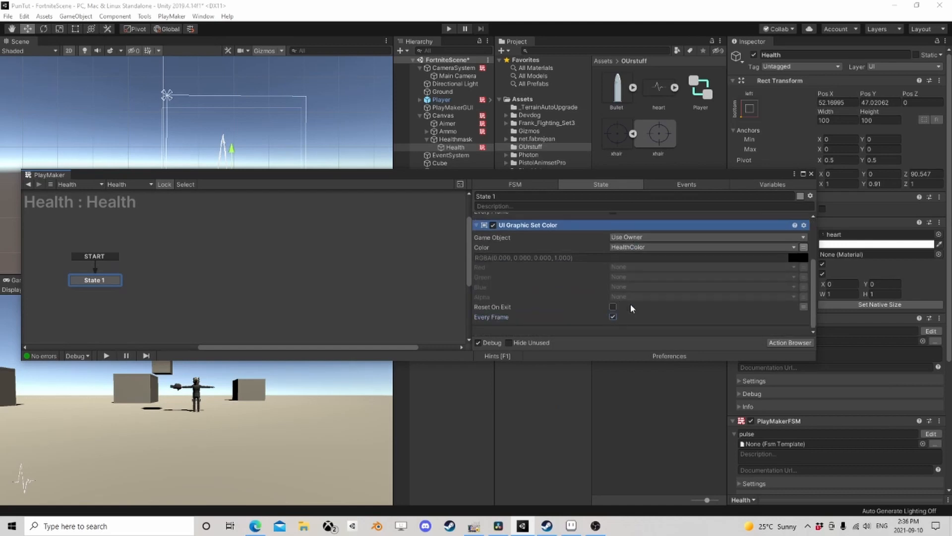
scroll(635, 298, up, 1)
scroll(648, 264, up, 1)
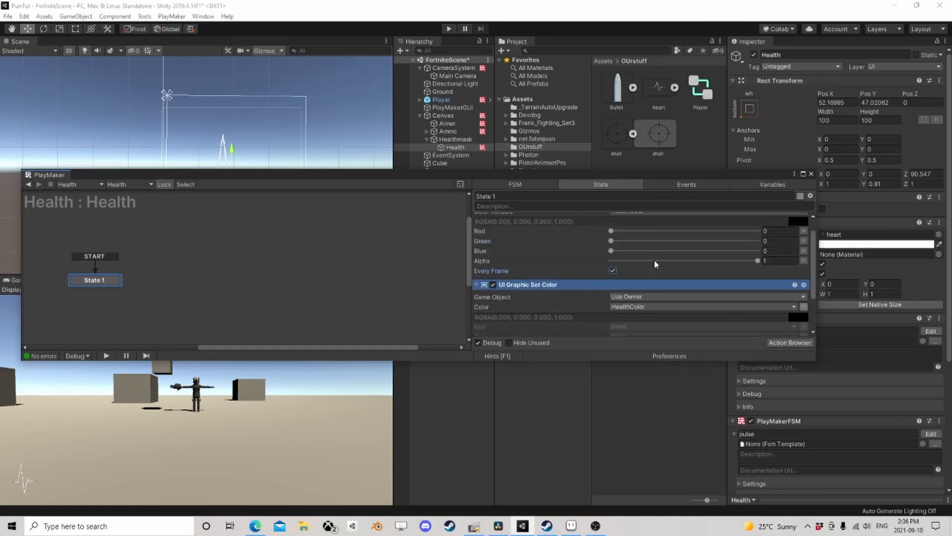
- Test the heartbeat color in play mode by setting Set Color RGBA's Green to about 0.73, Red to 1 and Green to 0
click(450, 28)
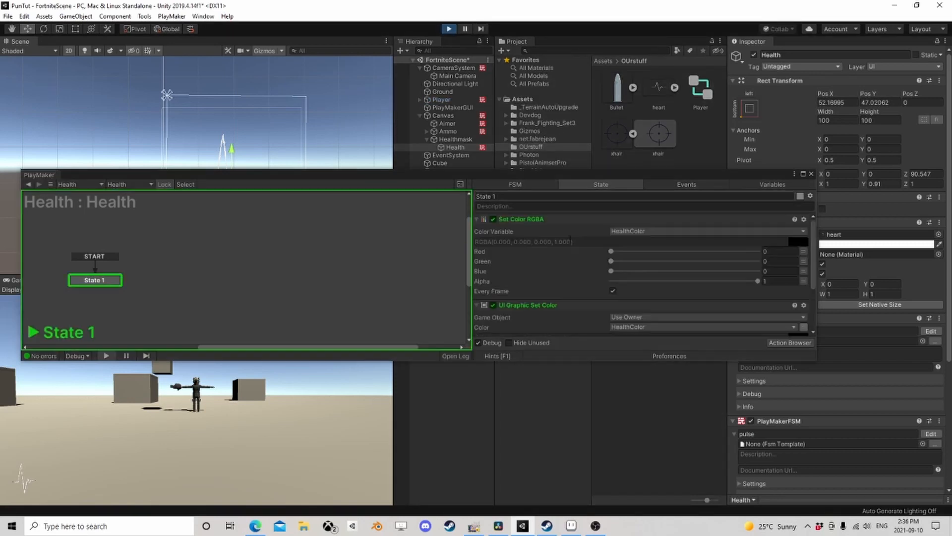
scroll(632, 275, down, 1)
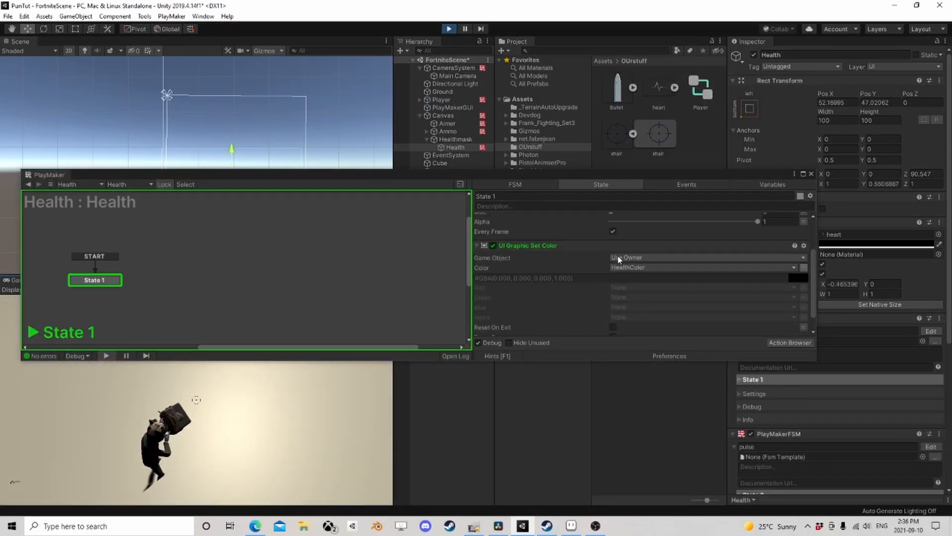
scroll(615, 267, up, 2)
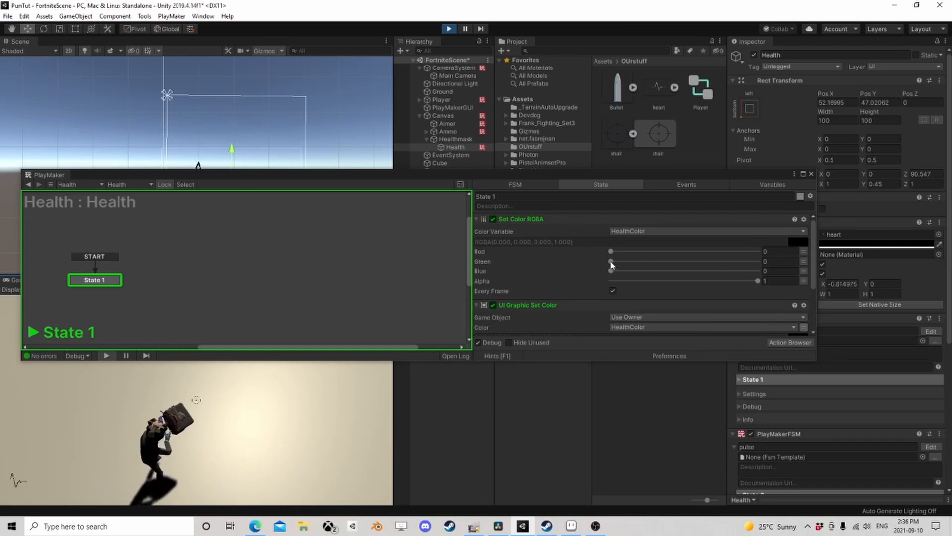
drag(611, 262, 717, 269)
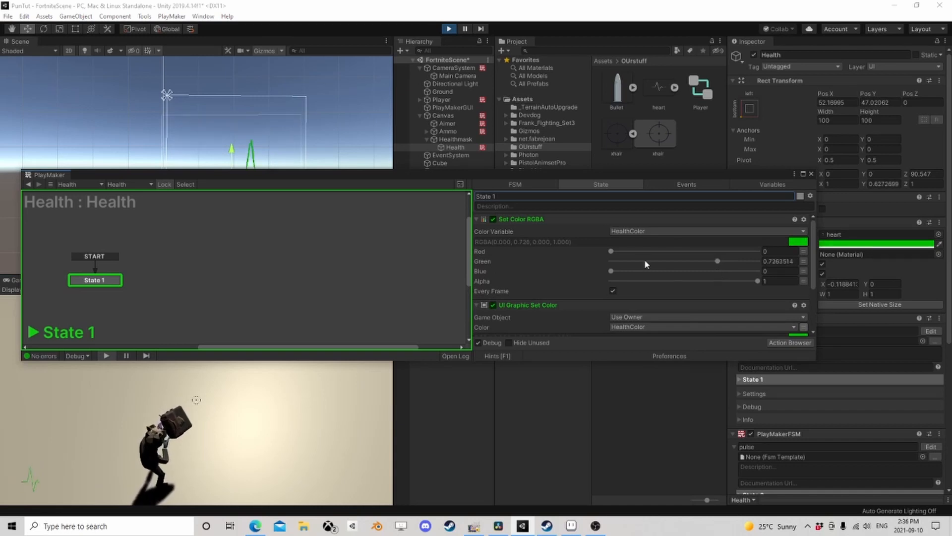
drag(611, 251, 759, 253)
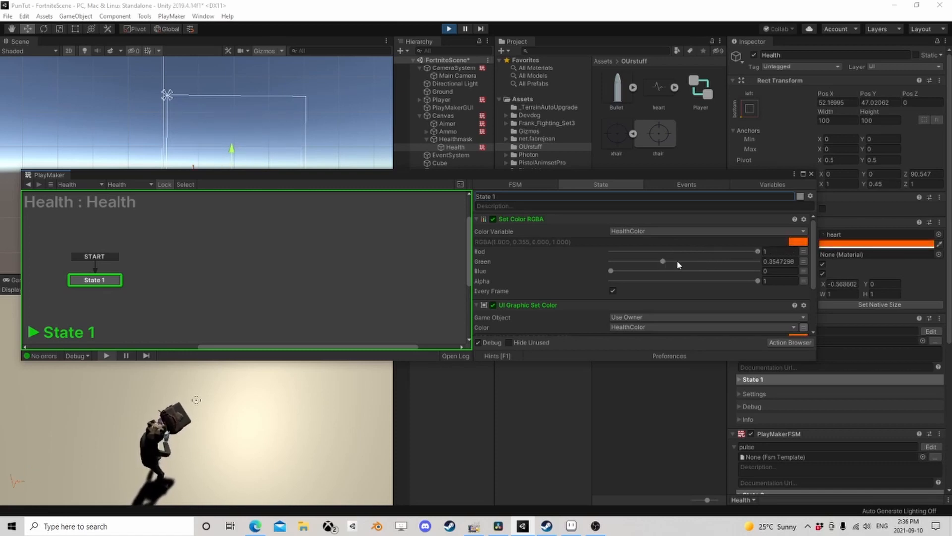
drag(661, 261, 595, 270)
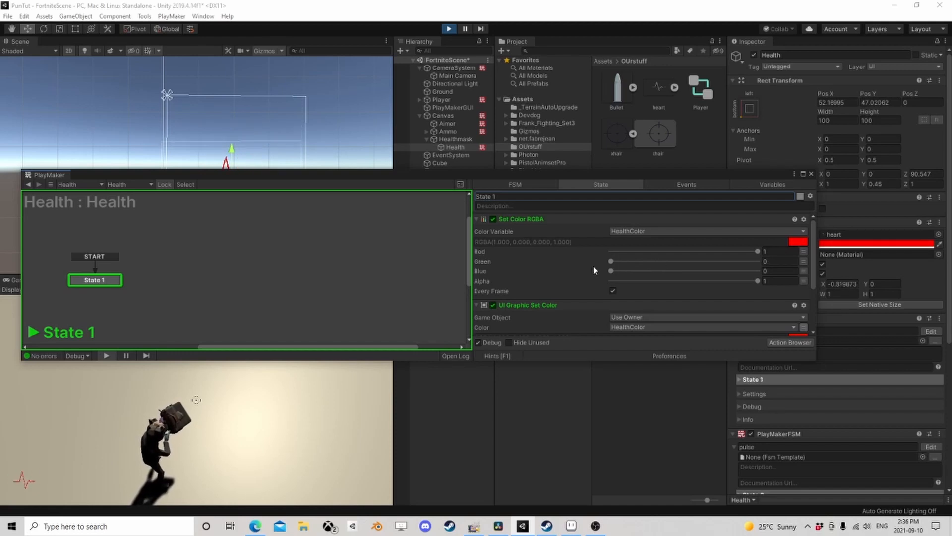
click(448, 28)
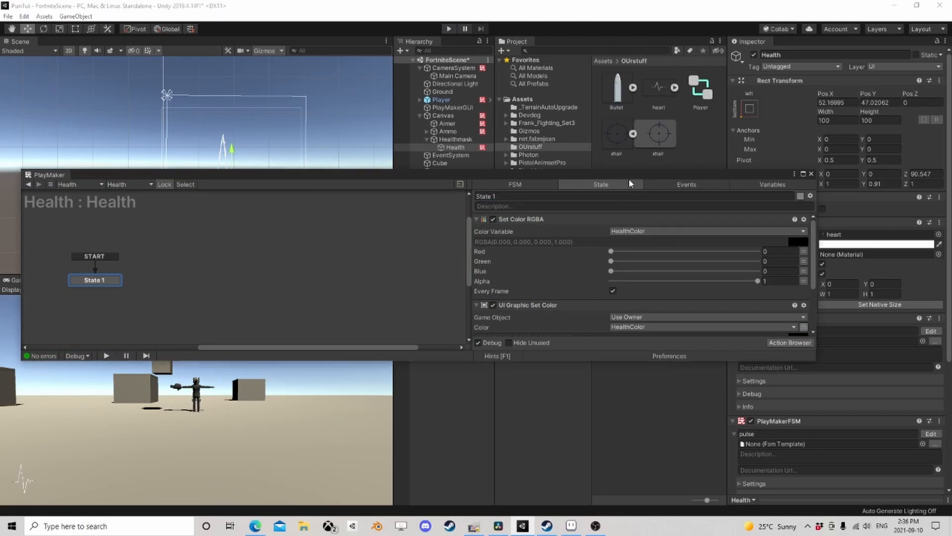
- Add a Sample Curve action to State 1 and place it above Set Color RGBA
drag(629, 178, 615, 113)
click(774, 277)
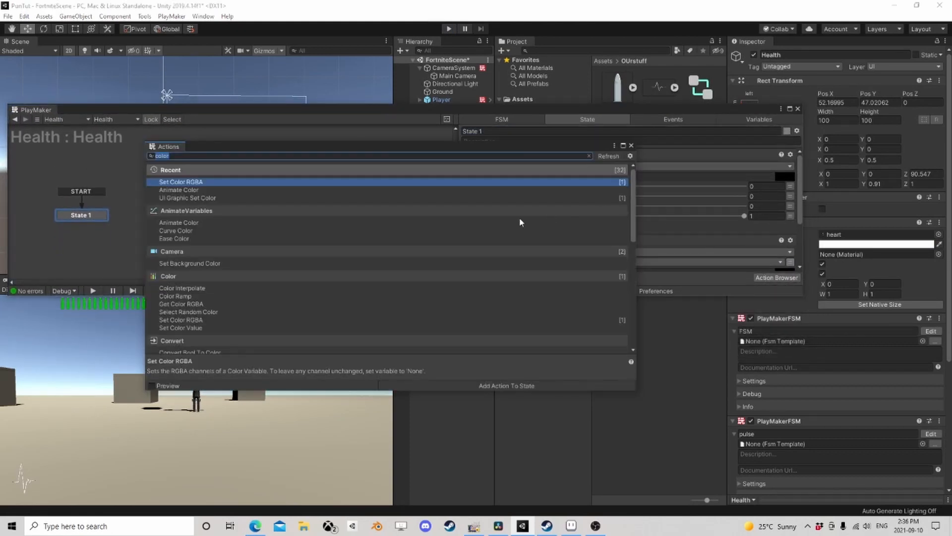
text(floa)
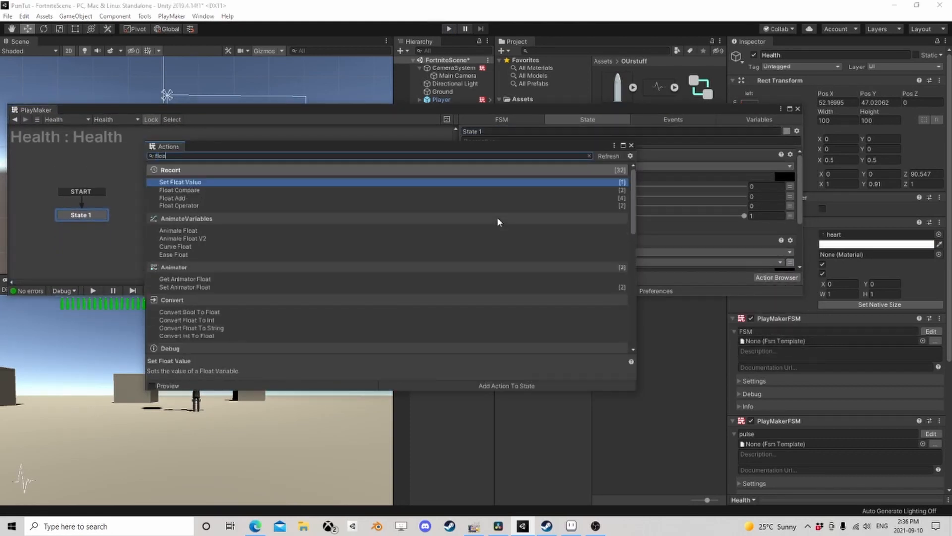
text(t)
key(BackSpace)
key(BackSpace)
key(BackSpace)
key(BackSpace)
key(BackSpace)
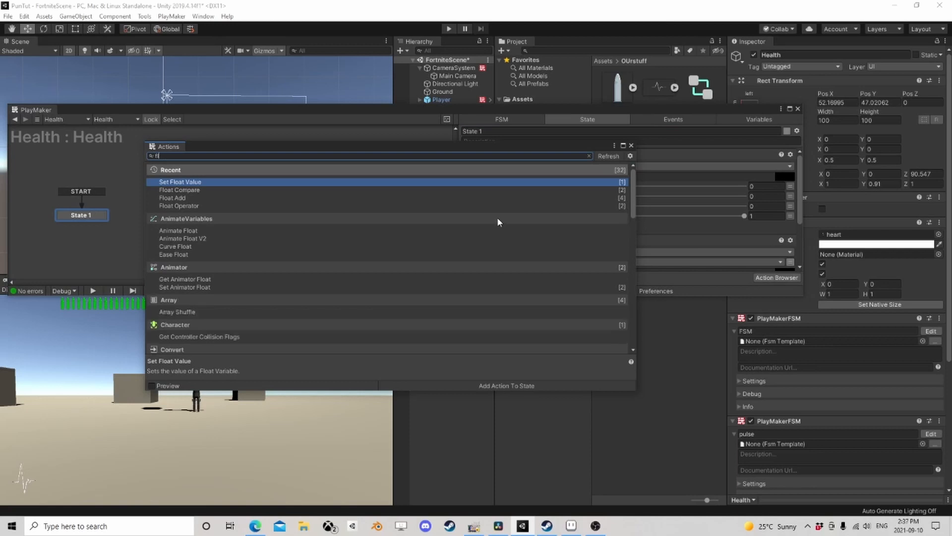
text(sam)
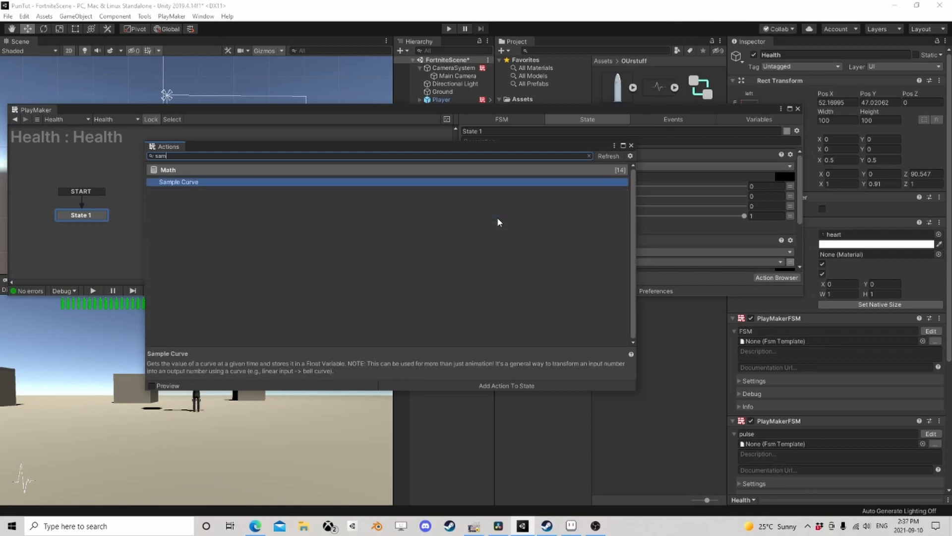
key(Return)
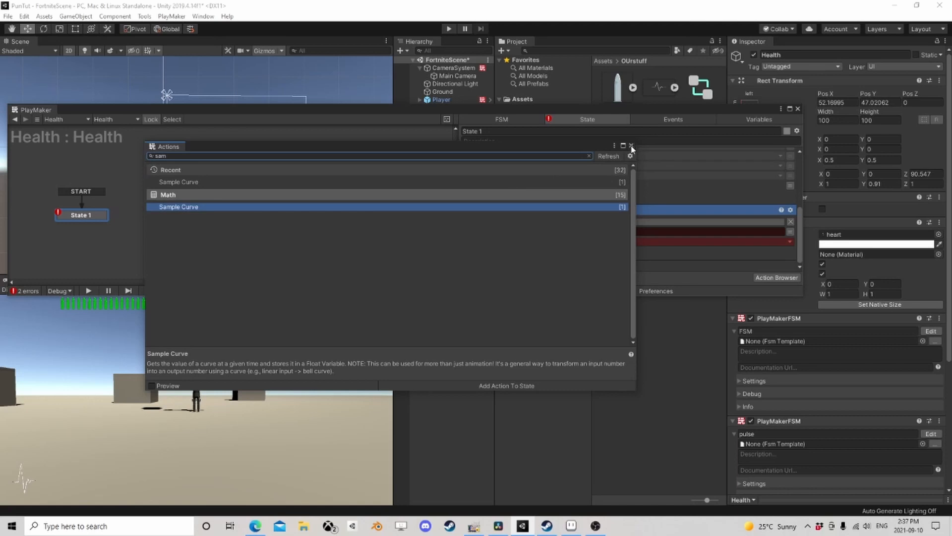
click(631, 147)
scroll(549, 152, up, 3)
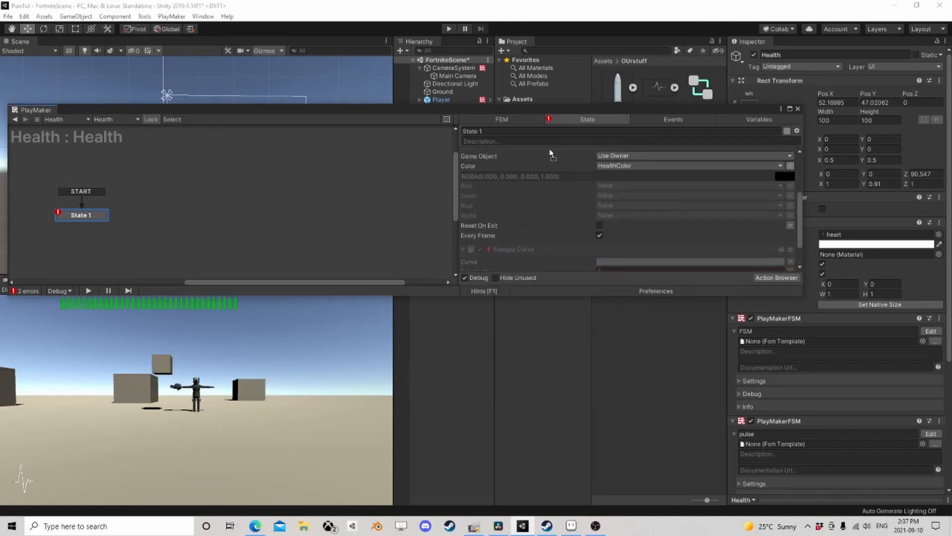
scroll(550, 151, up, 3)
scroll(537, 155, up, 3)
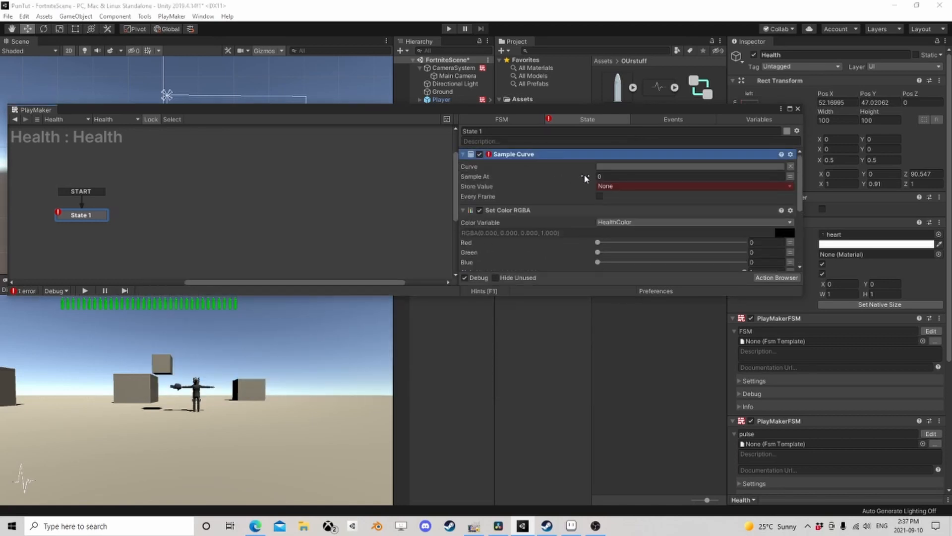
- Give Sample Curve the rising linear preset and store its value every frame in a new variable named Green
click(611, 167)
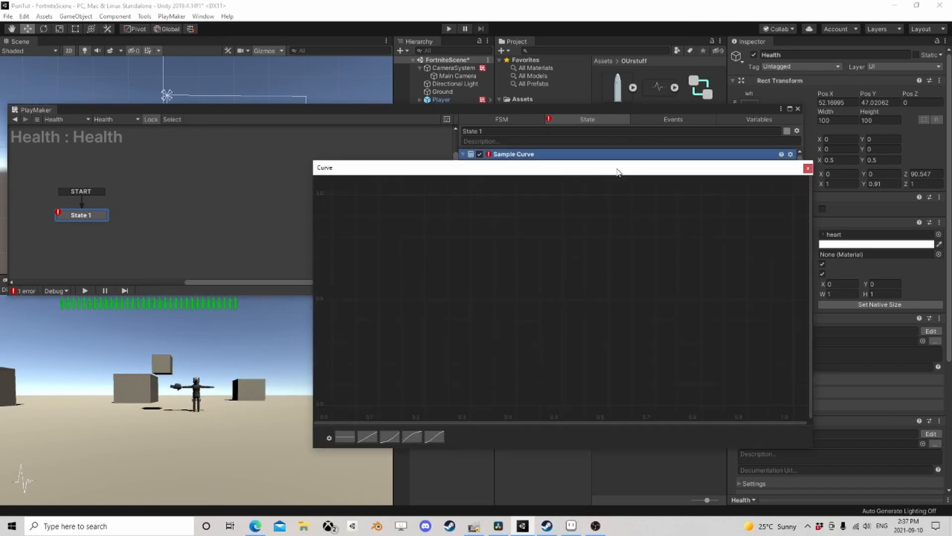
click(367, 439)
click(807, 169)
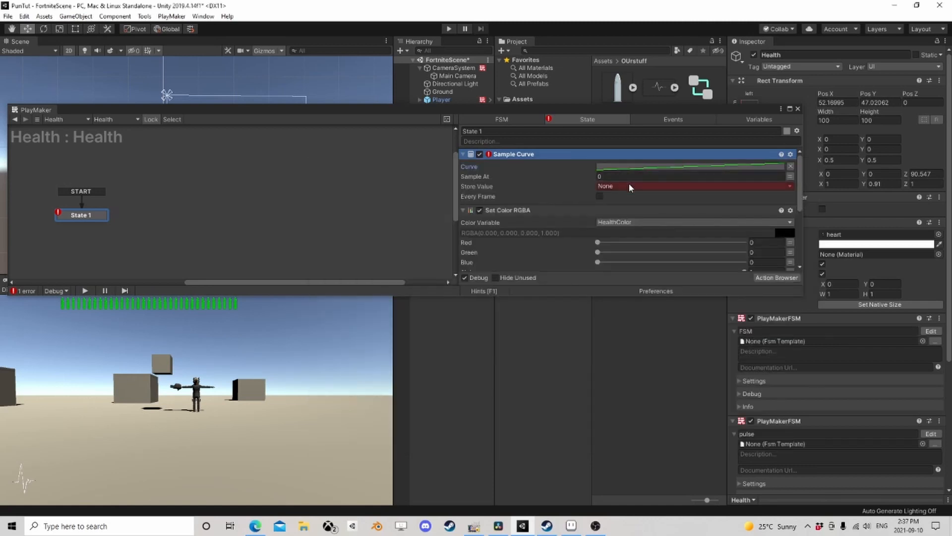
click(608, 186)
click(626, 210)
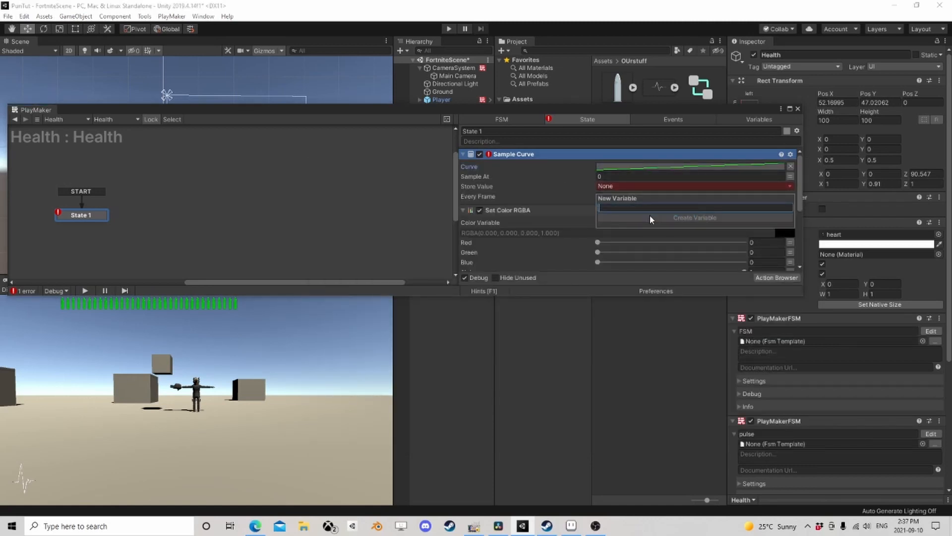
text(G)
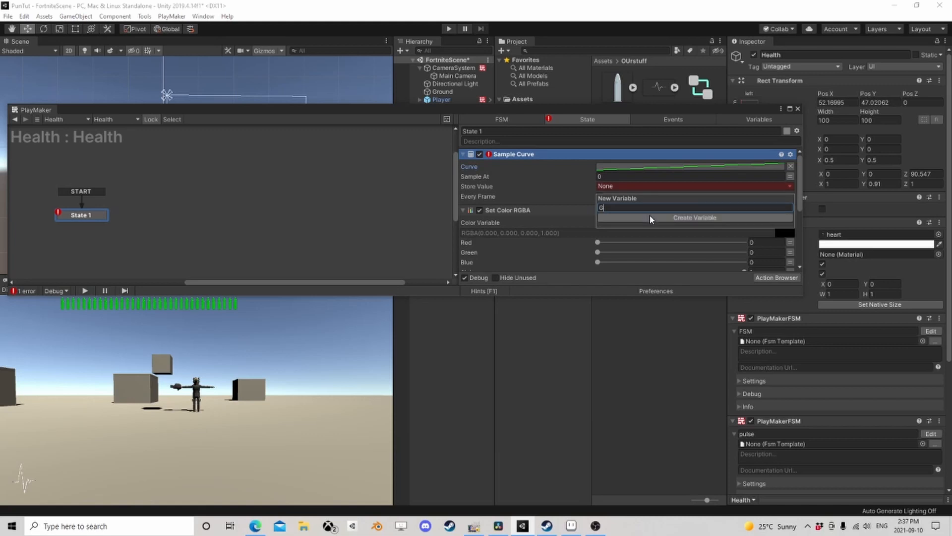
text(reen)
click(639, 219)
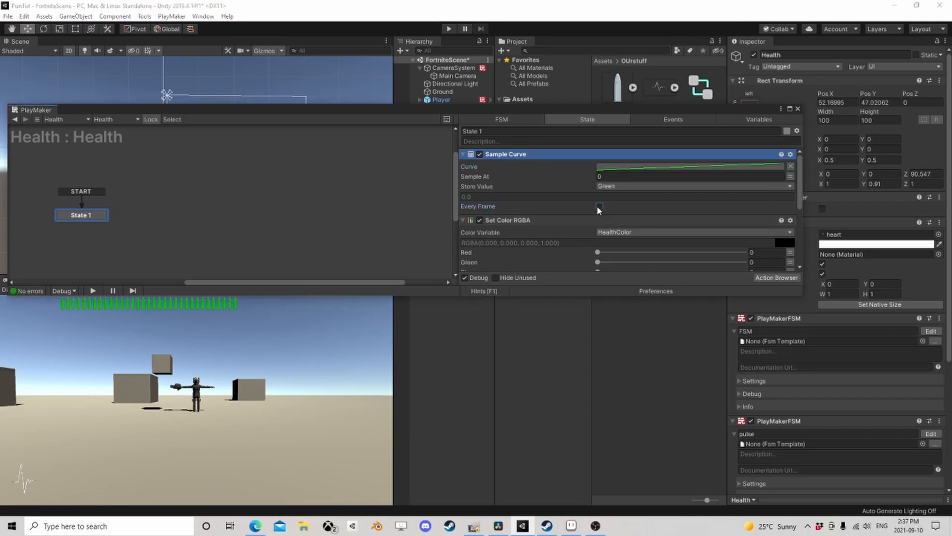
- Paste a copy of the Sample Curve action above the original and store its value in a new variable named Red
right_click(532, 155)
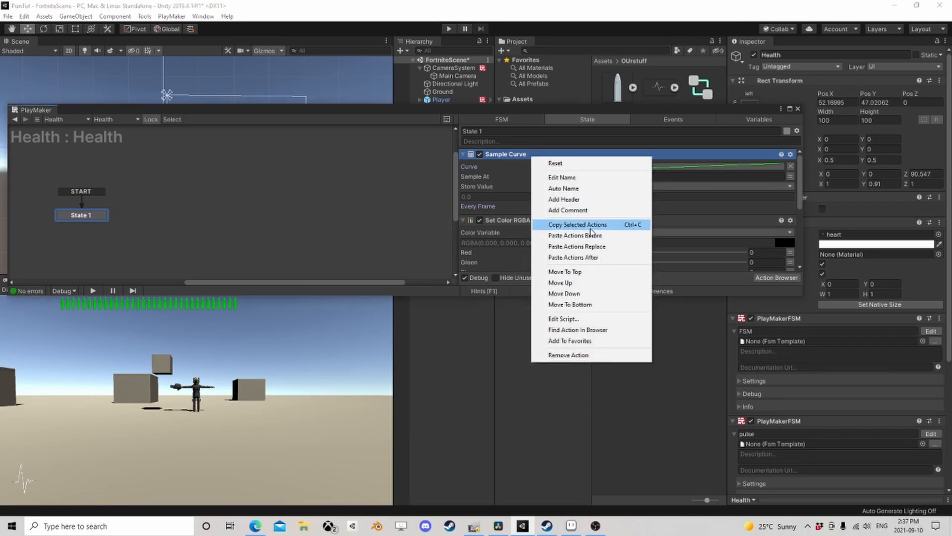
click(590, 226)
right_click(517, 154)
click(563, 233)
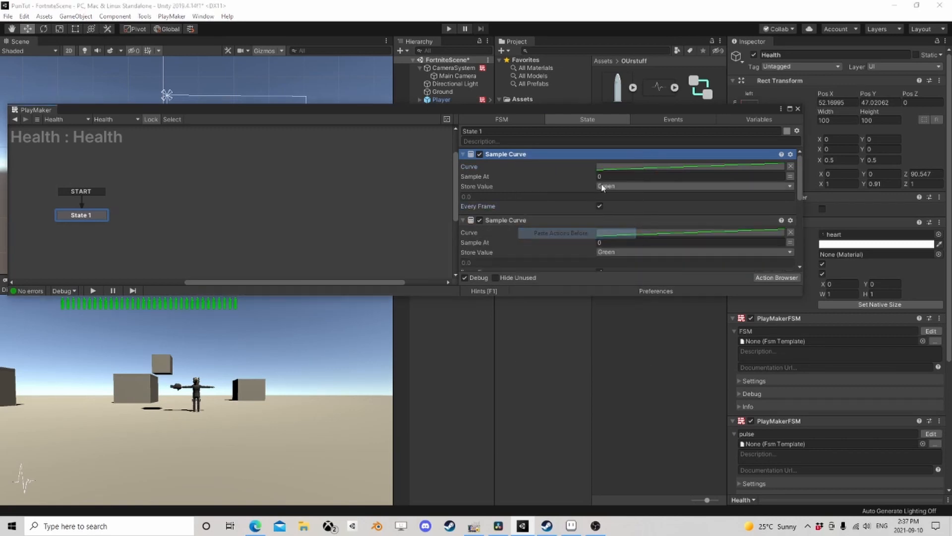
click(622, 187)
click(631, 223)
text(Red)
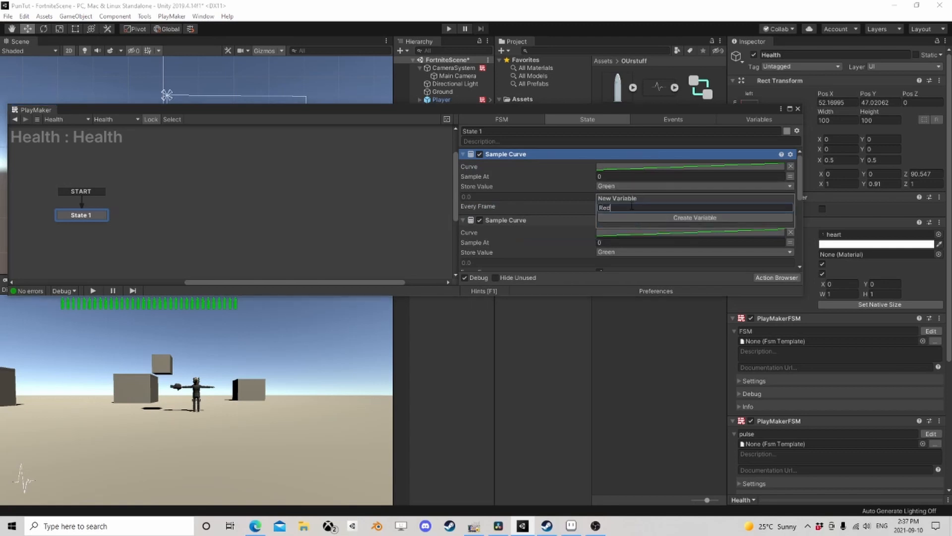
key(Return)
- Reshape the Red Sample Curve into a falling line by setting its first key's value to 1 and its last key's to 0
click(632, 169)
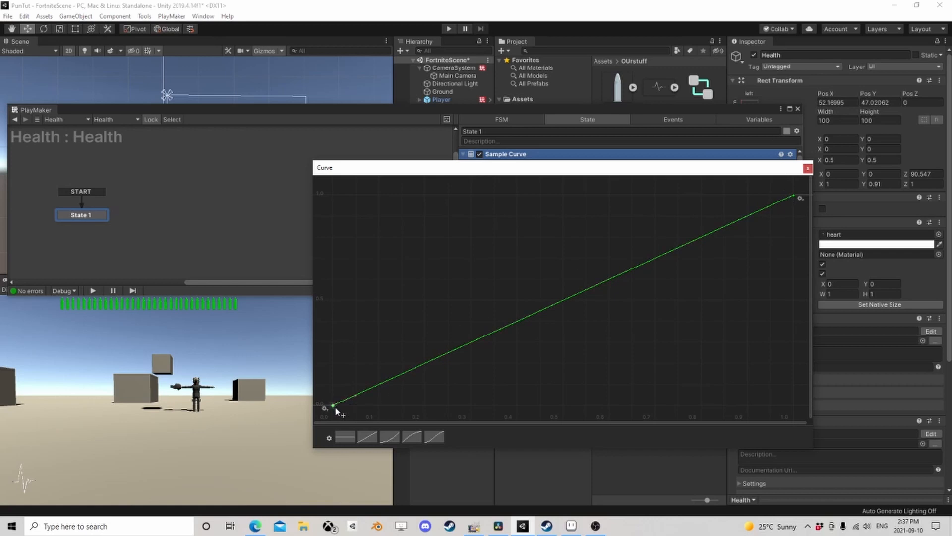
double_click(334, 405)
key(Return)
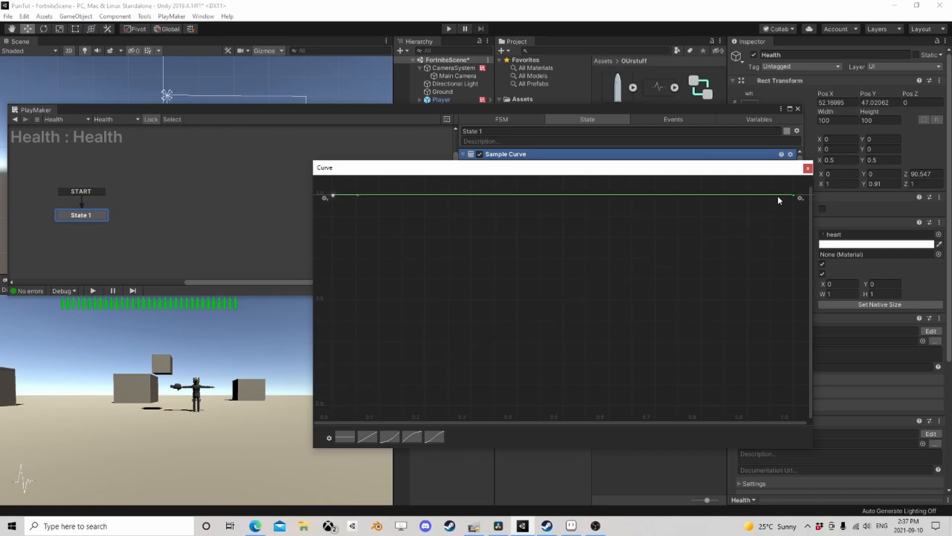
double_click(793, 195)
text(0)
key(Return)
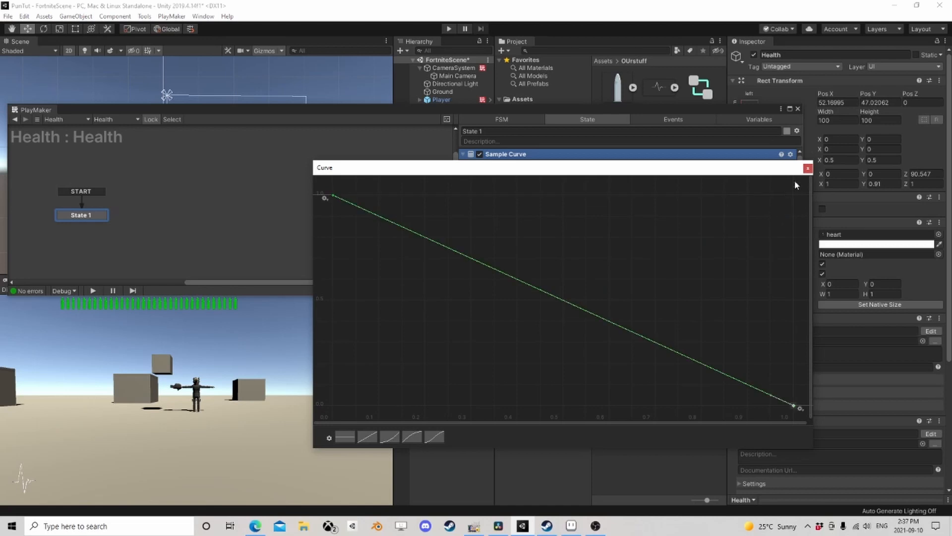
click(808, 168)
- Assign the Red and Green variables to the matching Red and Green channels of Set Color RGBA
scroll(623, 213, down, 6)
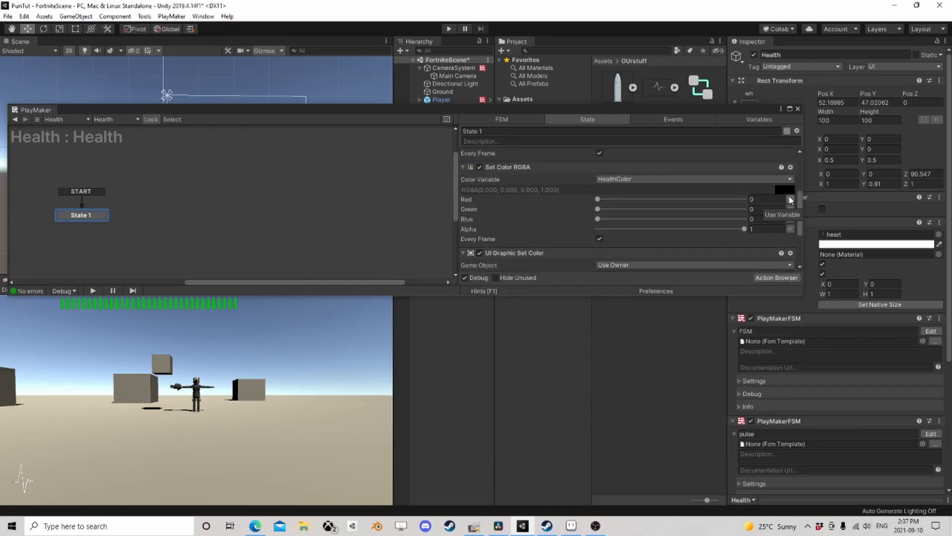
click(791, 202)
click(773, 201)
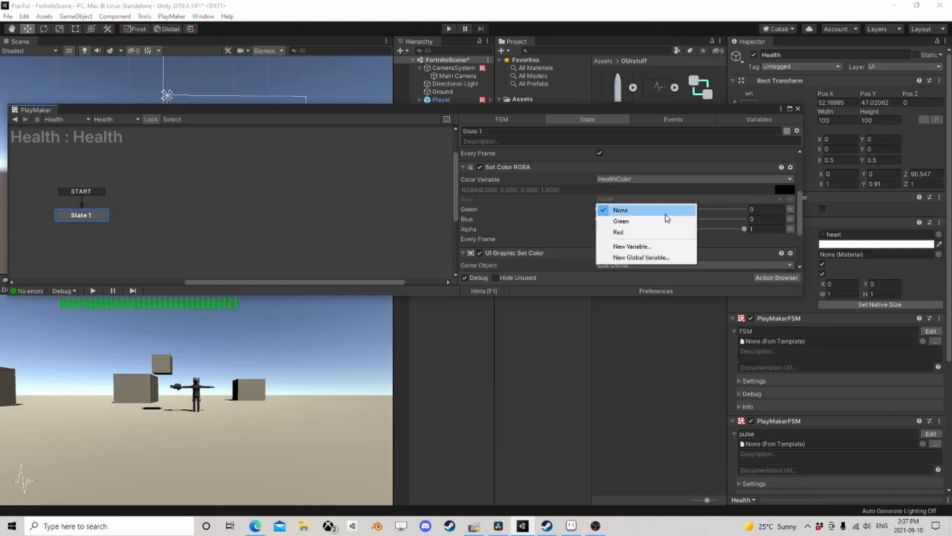
click(623, 234)
click(790, 219)
click(778, 219)
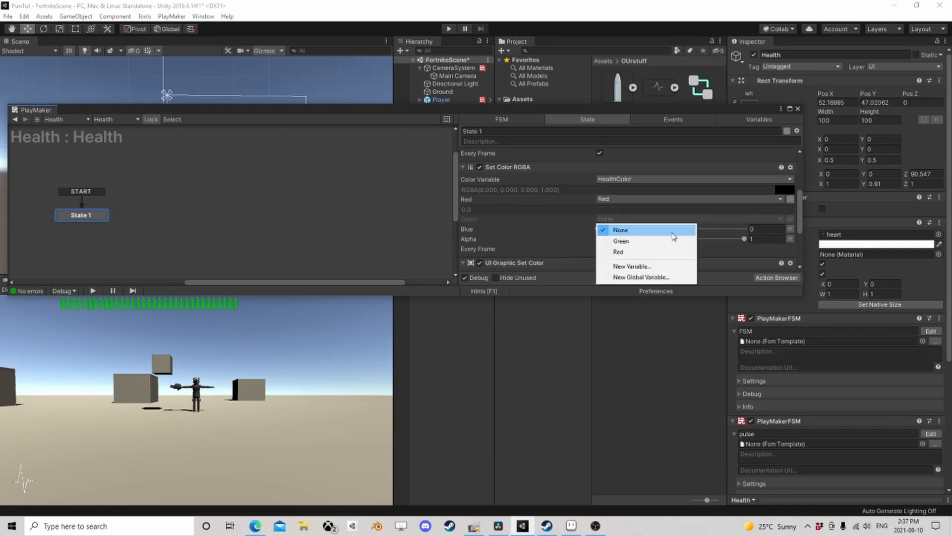
click(644, 241)
- Create a new variable named Health and use it as the Sample At value of the Red Sample Curve
scroll(644, 233, up, 5)
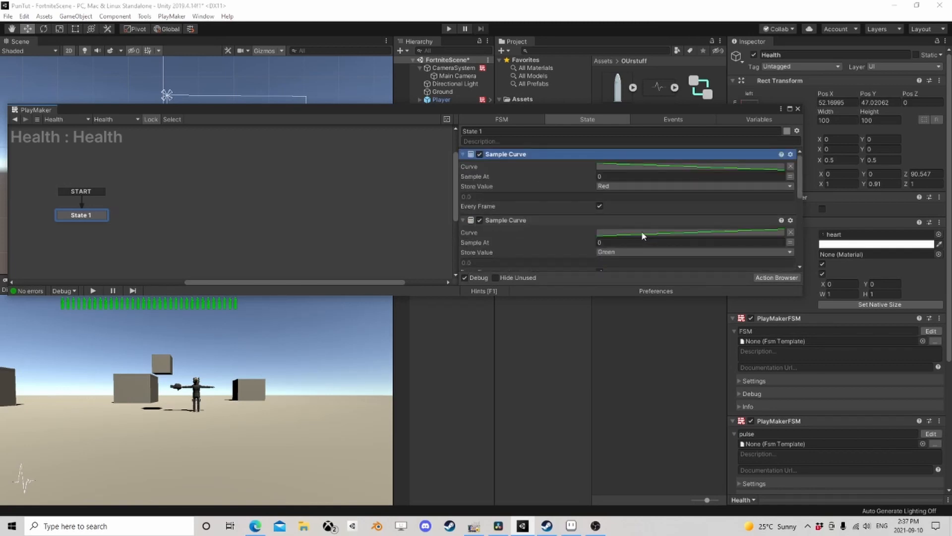
click(791, 176)
click(753, 178)
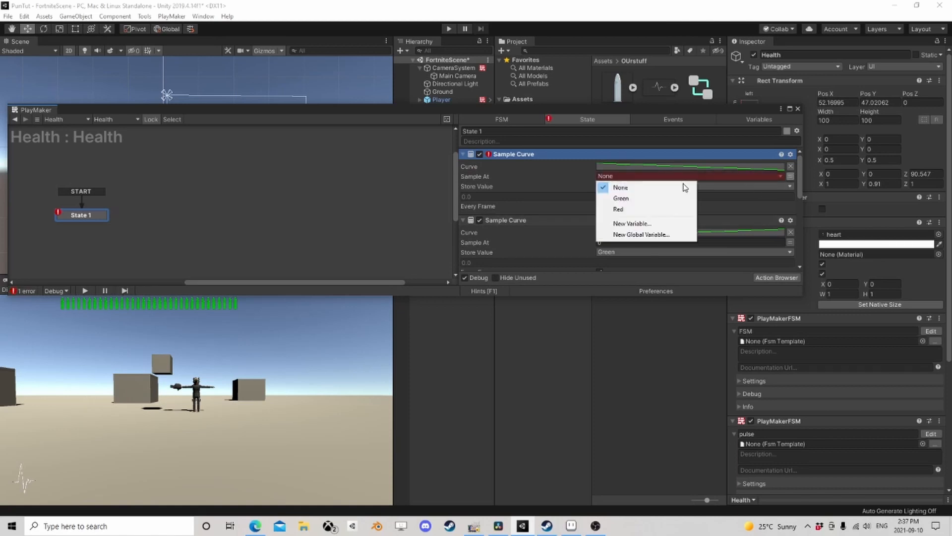
click(628, 221)
text(Health)
key(Return)
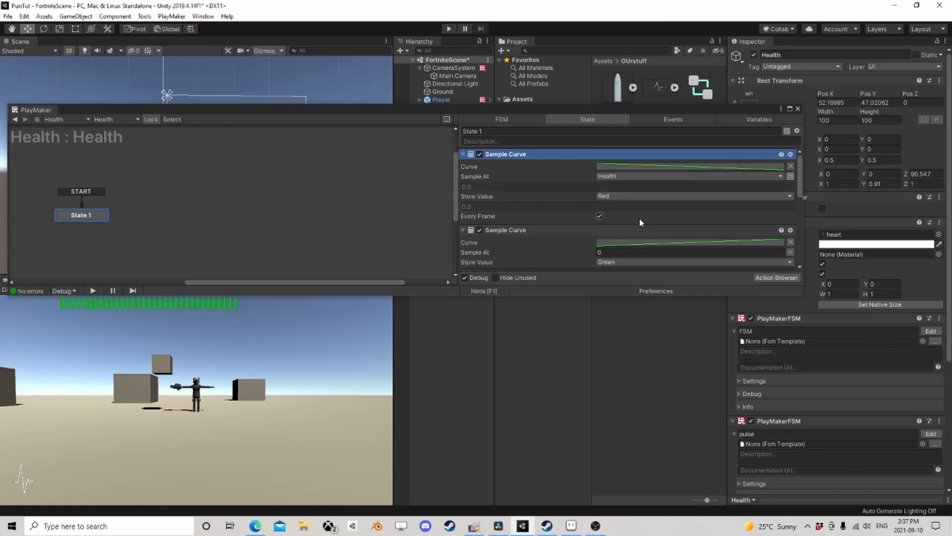
- Use the Health variable as the Sample At value of the Green Sample Curve
scroll(744, 226, down, 2)
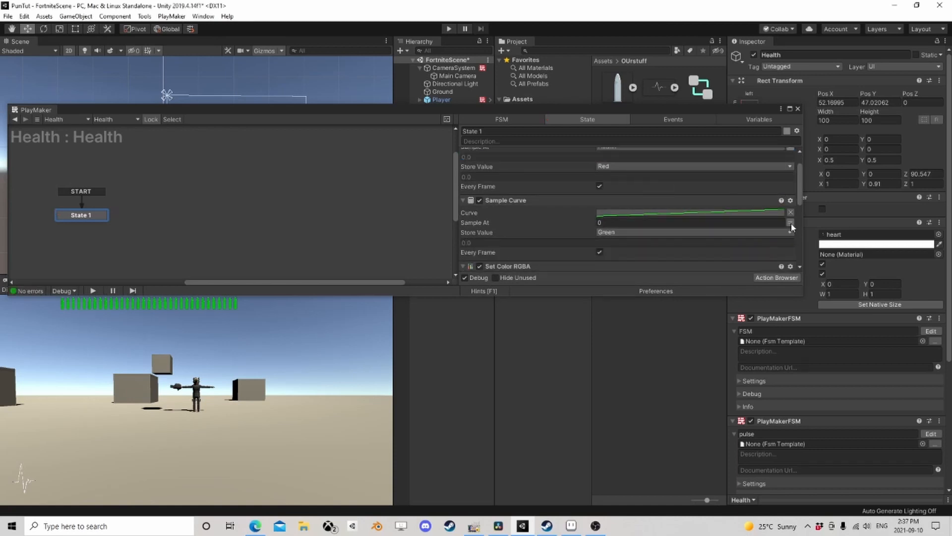
click(790, 223)
click(753, 222)
click(626, 255)
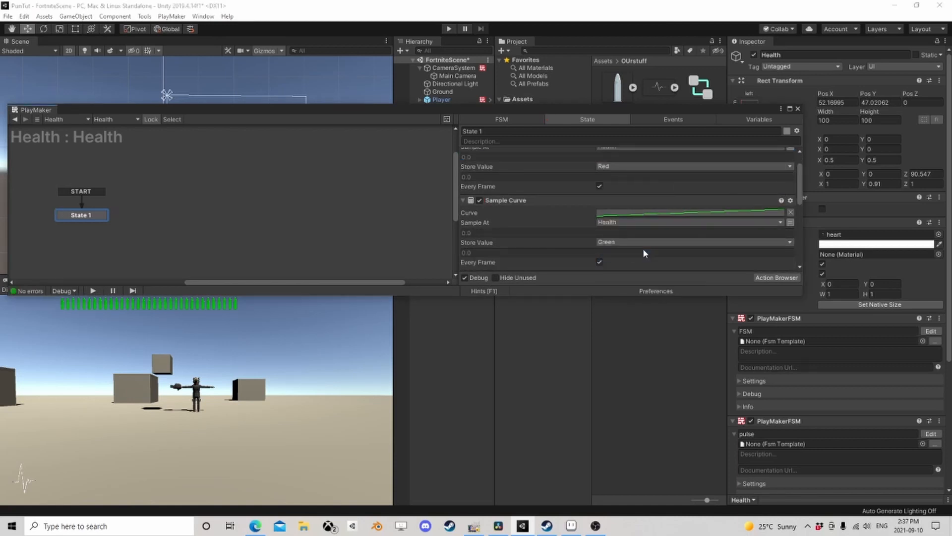
- Expose the Health variable as an FSM input and set its value to 1
click(739, 120)
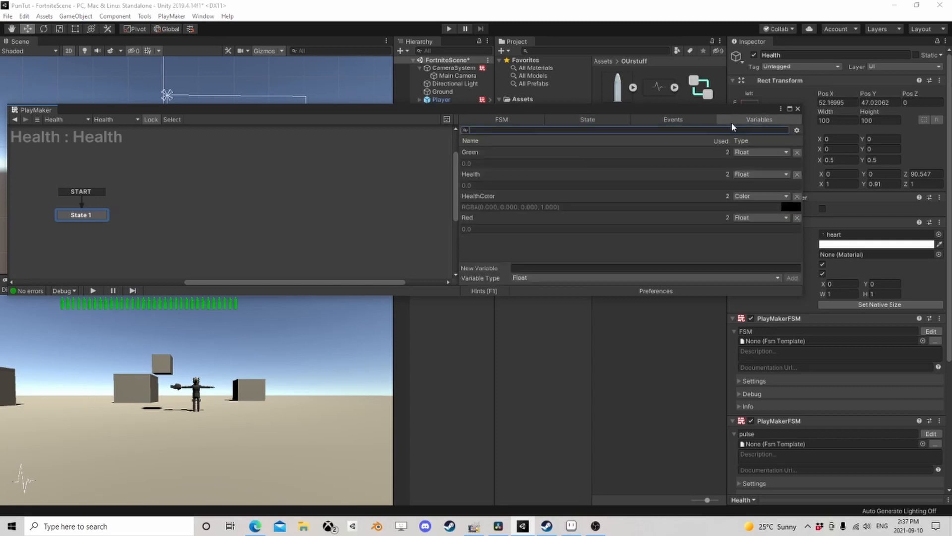
click(480, 174)
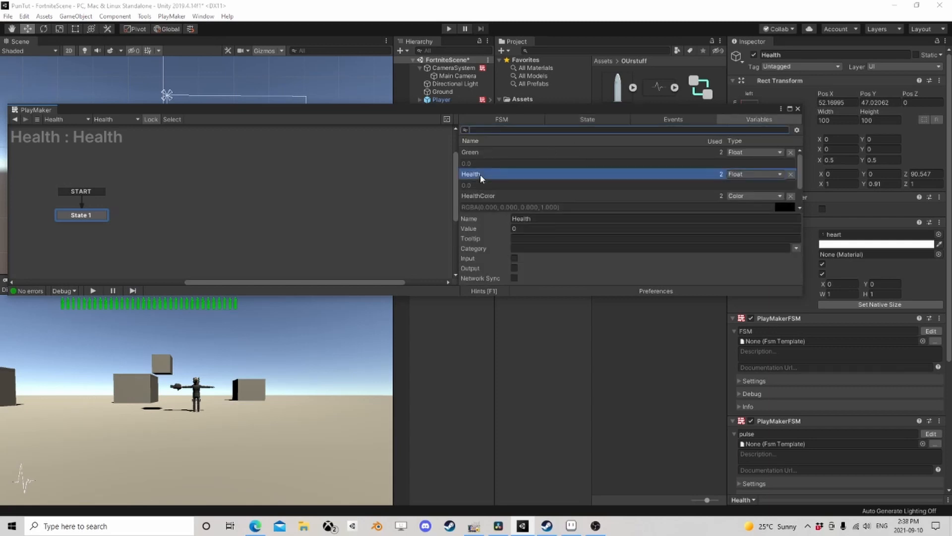
click(514, 260)
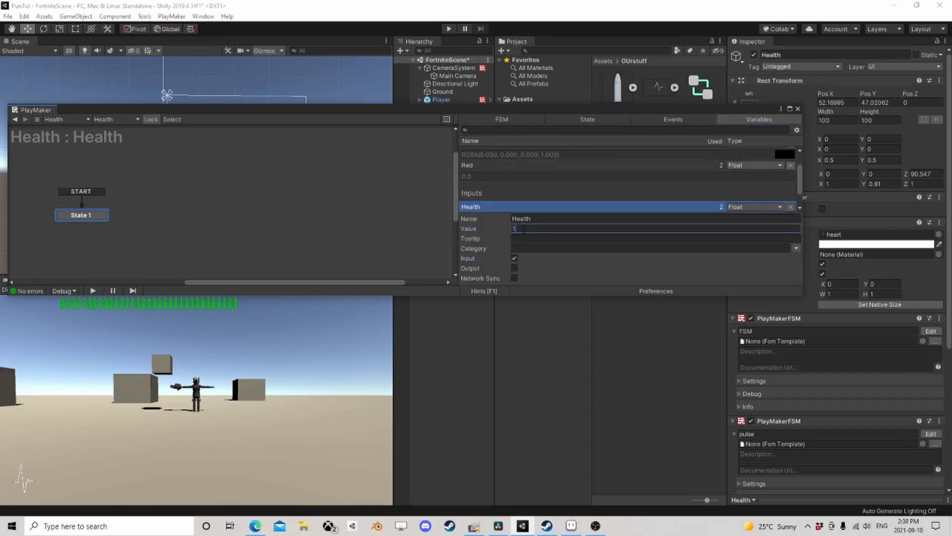
- Play-test the heartbeat's color while varying the Health FSM's Health input, close the PlayMaker editor and stop play mode
click(449, 29)
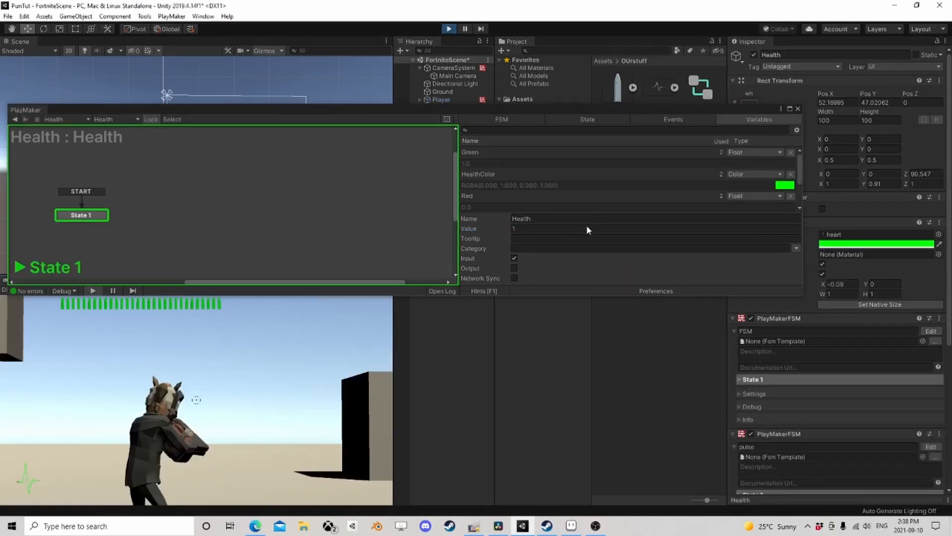
scroll(769, 392, down, 5)
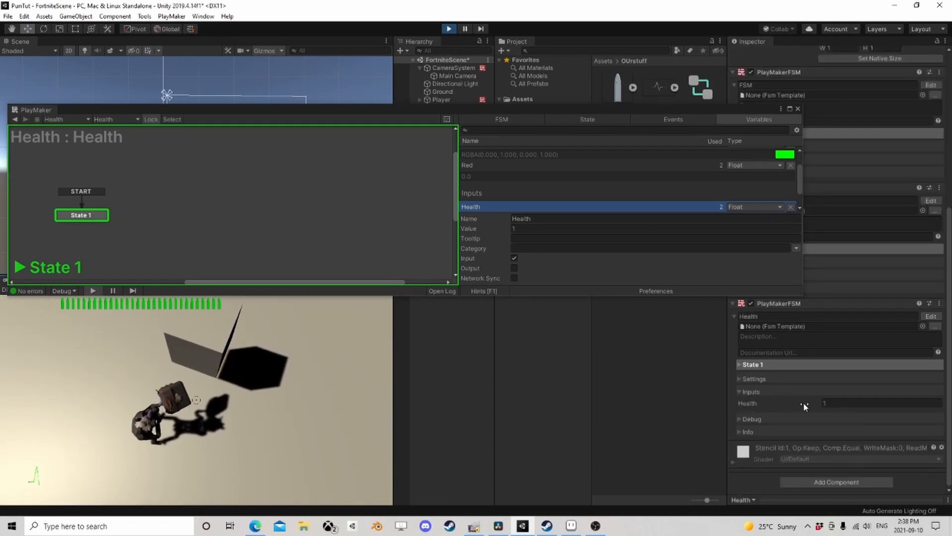
mouse_move(808, 401)
mouse_down()
mouse_move(787, 405)
mouse_move(801, 412)
mouse_up()
mouse_move(802, 407)
mouse_down()
mouse_move(787, 408)
mouse_move(820, 403)
mouse_move(811, 388)
mouse_up()
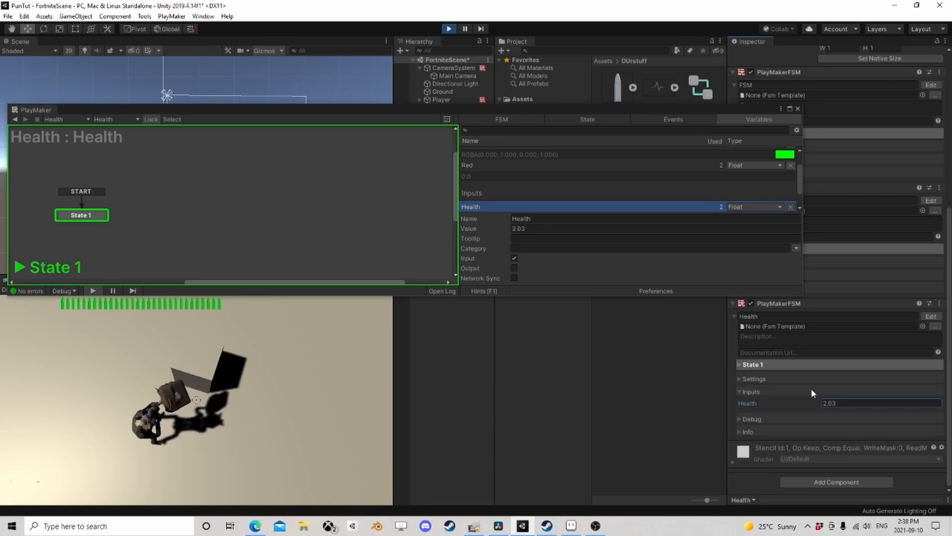
click(798, 109)
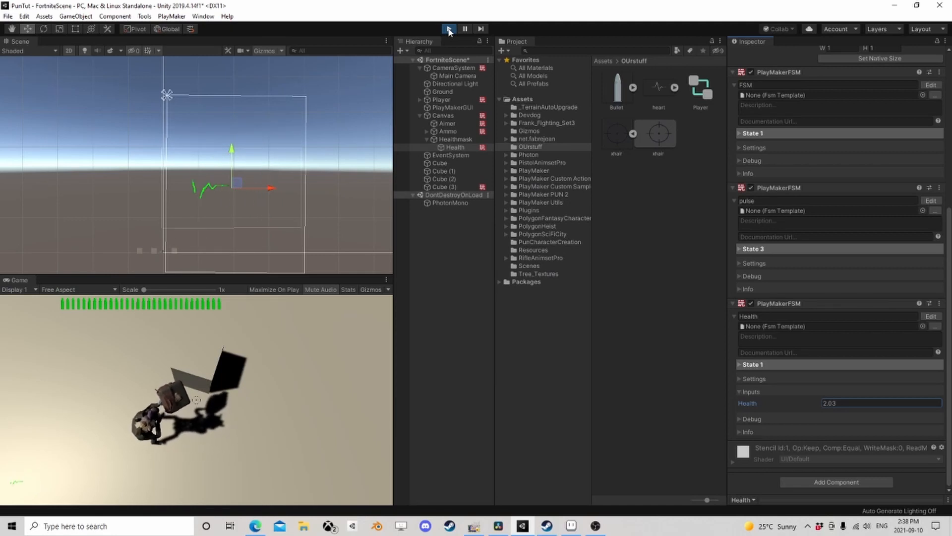
click(449, 30)
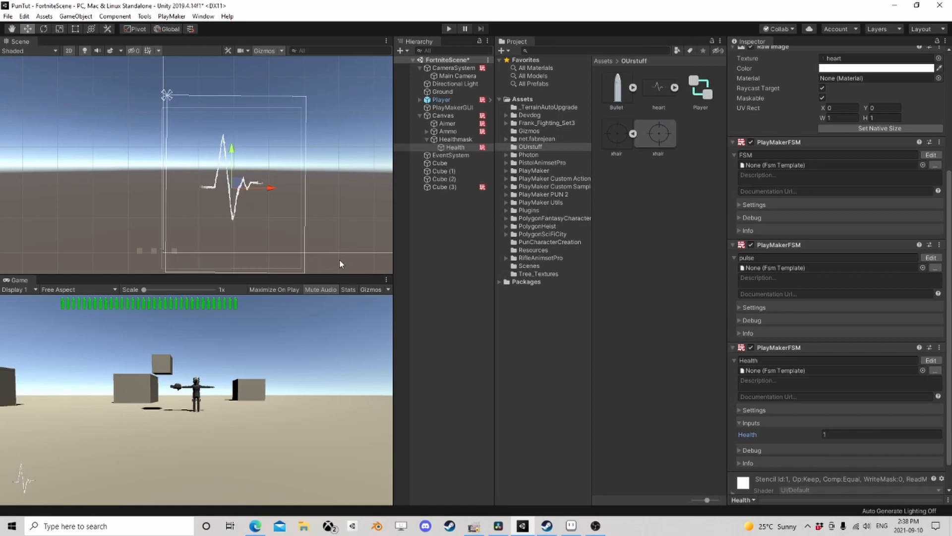
- Examine how the UI elements shift when the Game view is resized, and review the Canvas Scaler's UI Scale Mode options
drag(266, 276, 268, 378)
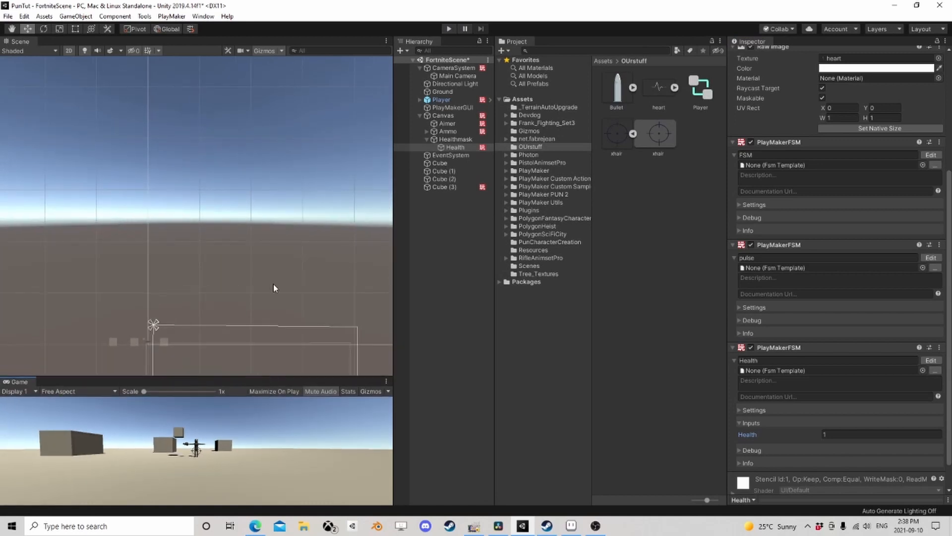
scroll(272, 283, up, 3)
right_drag(279, 276, 373, 217)
click(443, 116)
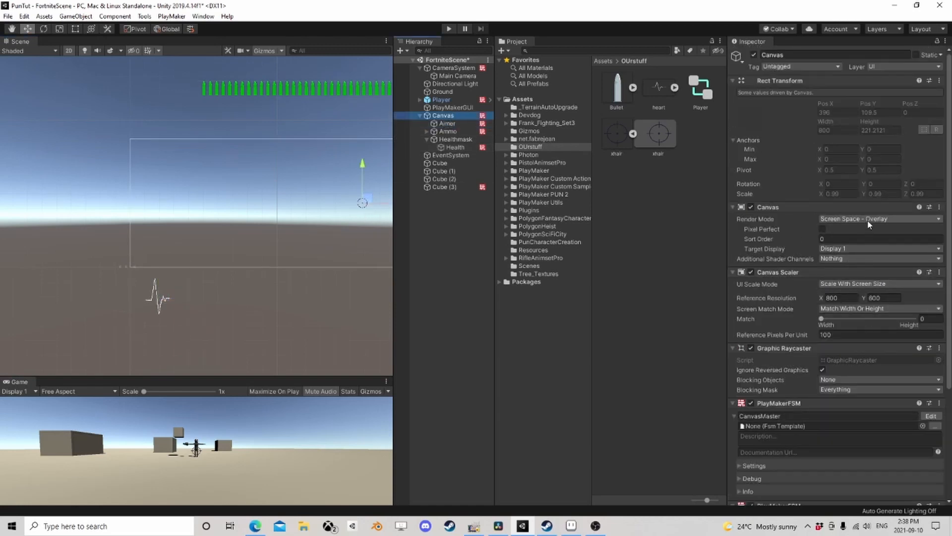
click(831, 284)
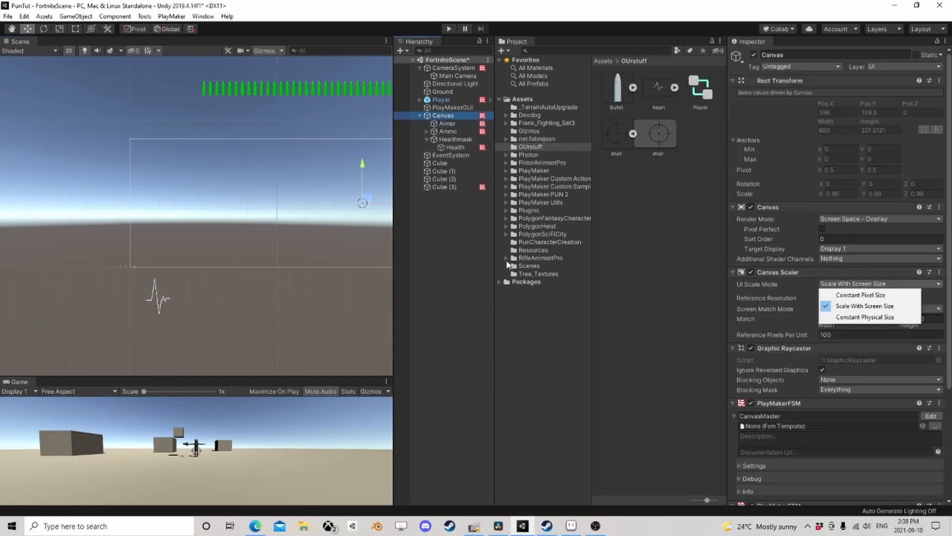
click(509, 265)
scroll(323, 240, down, 6)
middle_drag(322, 240, 256, 235)
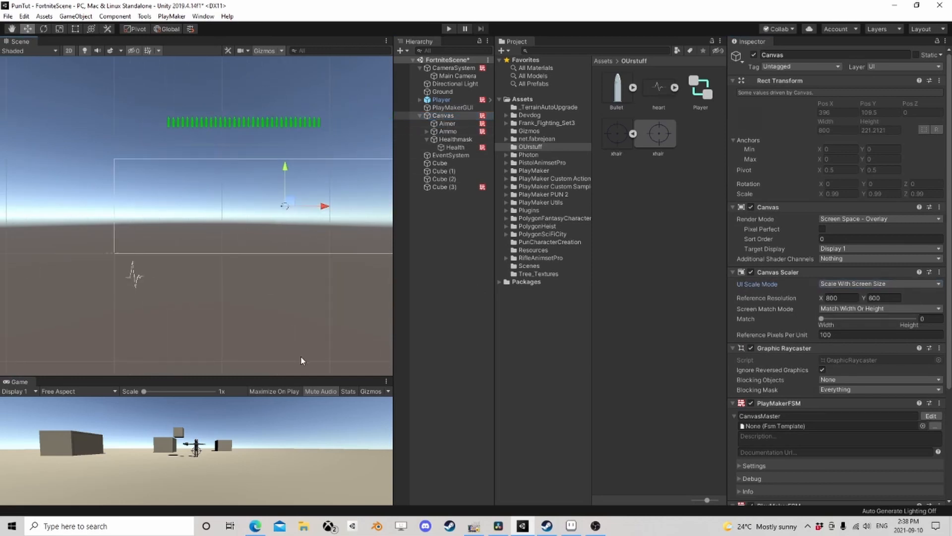
mouse_move(280, 376)
mouse_down()
mouse_move(278, 272)
mouse_move(278, 286)
mouse_up()
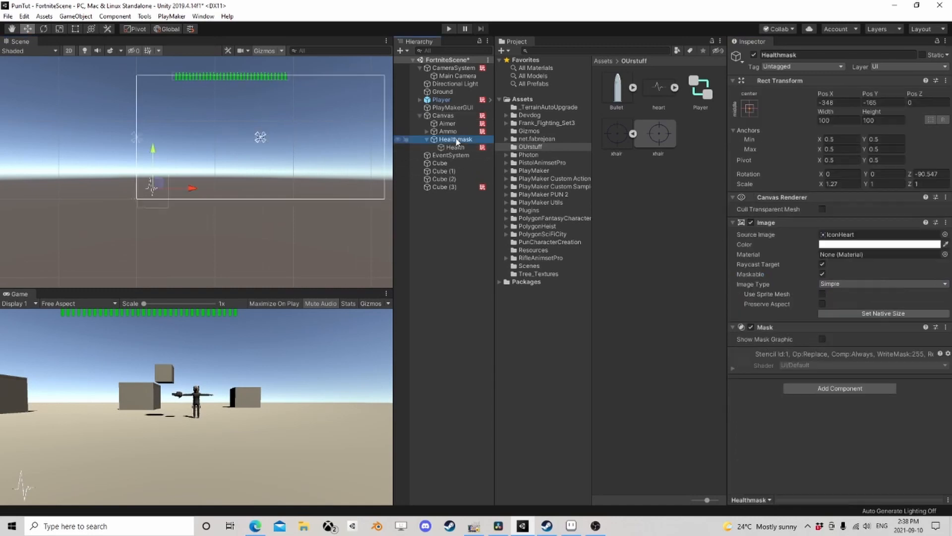
- Anchor the Healthmask to the bottom-left corner of the canvas
click(455, 139)
click(751, 109)
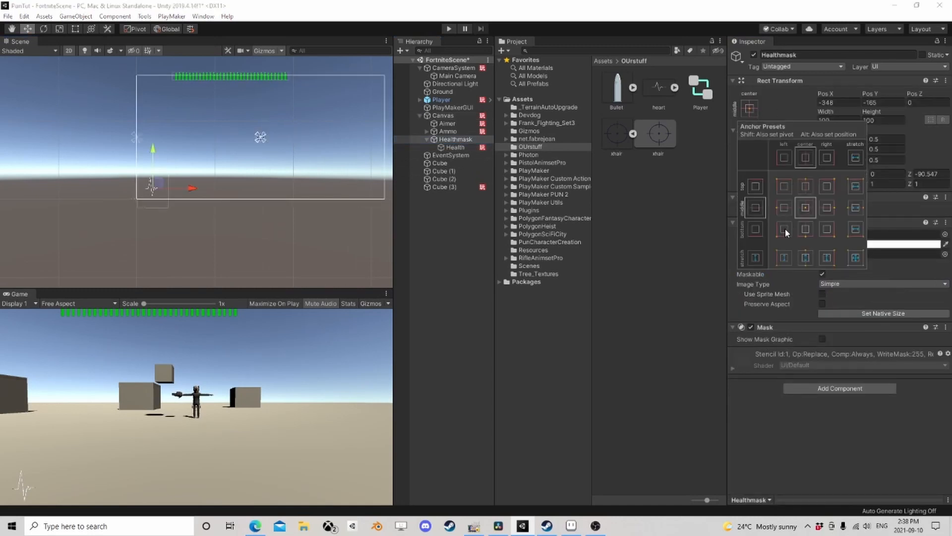
click(785, 229)
click(443, 133)
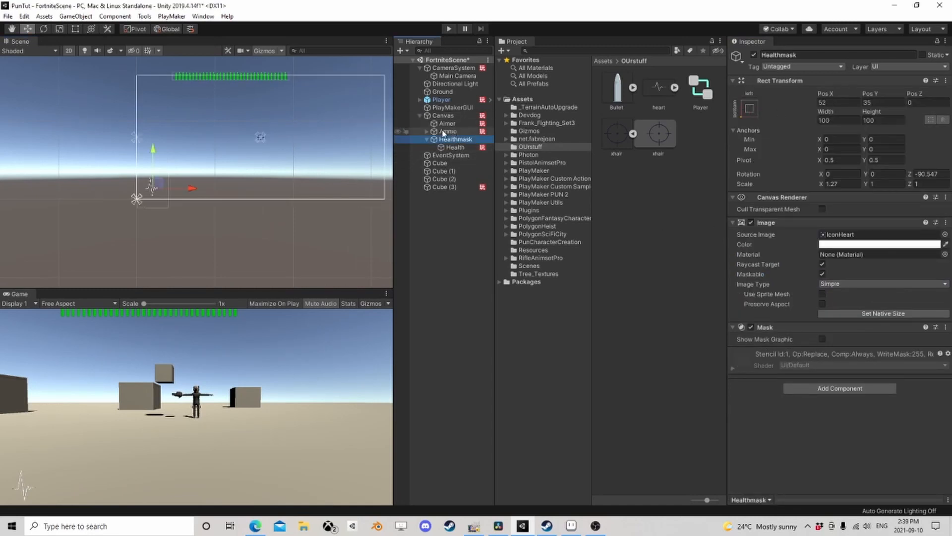
- Lower the Ammo bar slightly to a Pos Y of about 179 and anchor it to the canvas's top-left corner
middle_drag(192, 106, 187, 166)
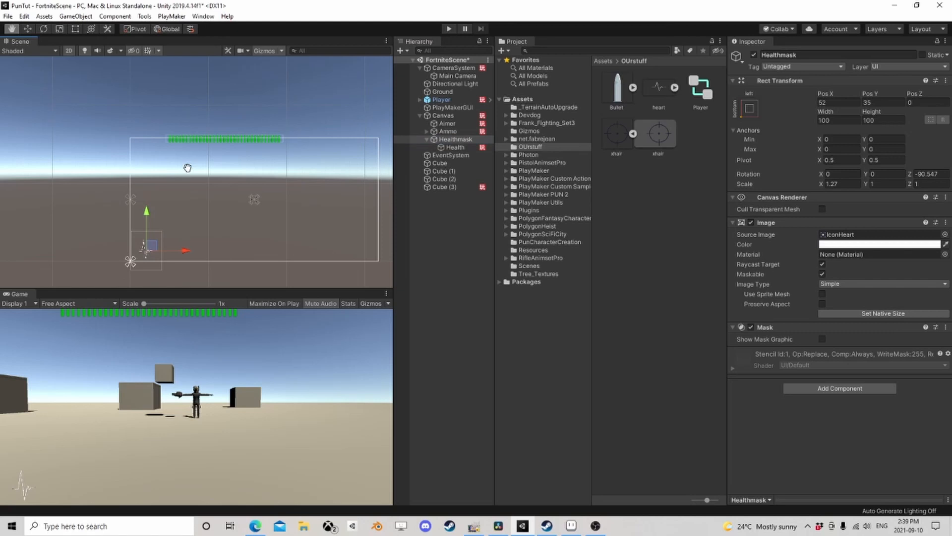
click(447, 132)
drag(167, 134, 177, 136)
click(748, 110)
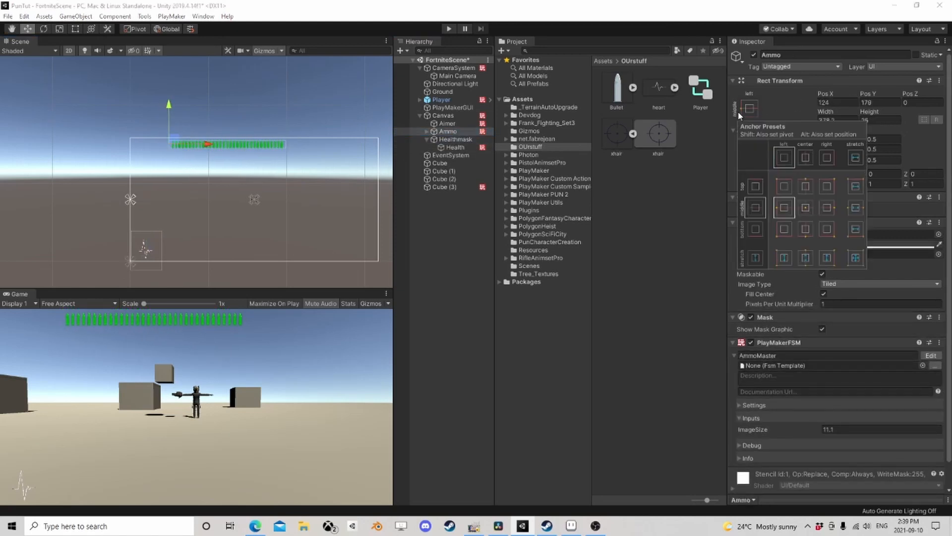
click(784, 186)
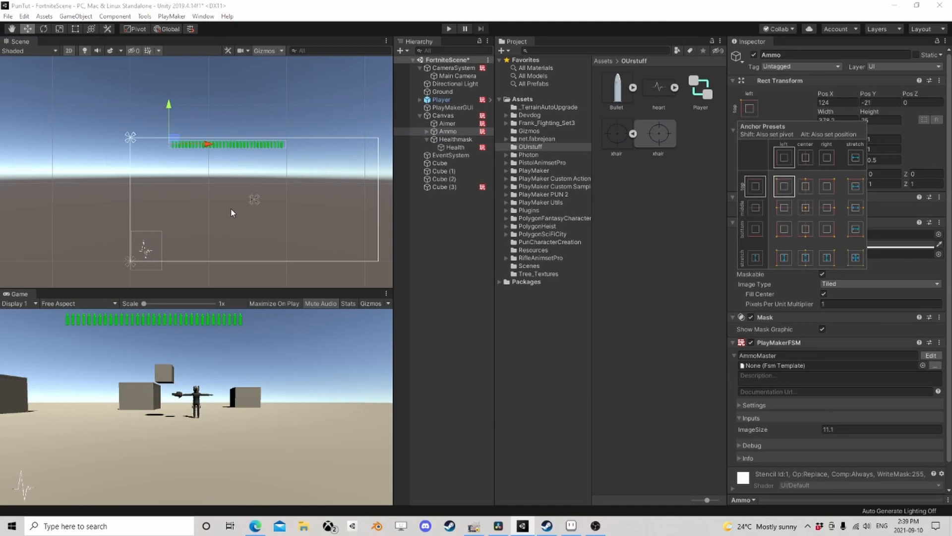
click(247, 288)
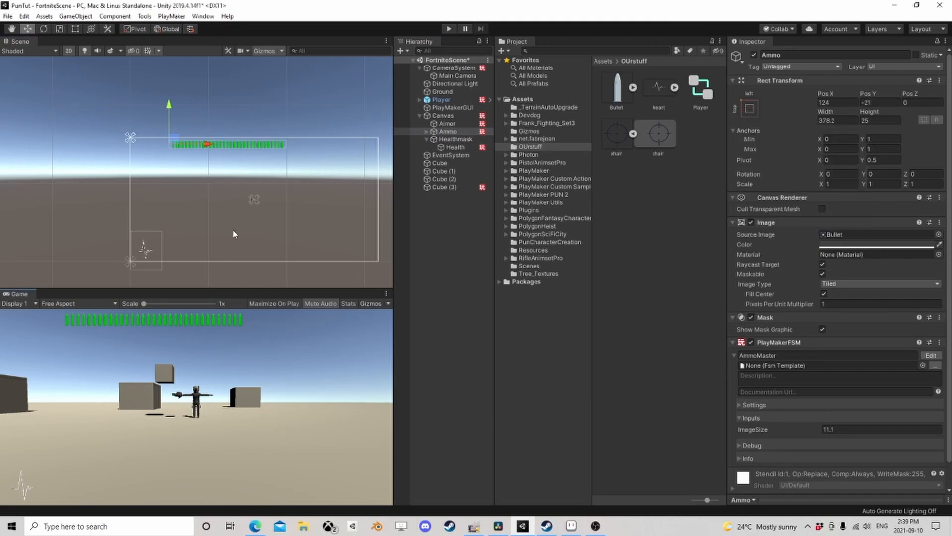
- Make the Game view taller to check the anchoring, and collapse the Healthmask object in the hierarchy
drag(224, 288, 233, 265)
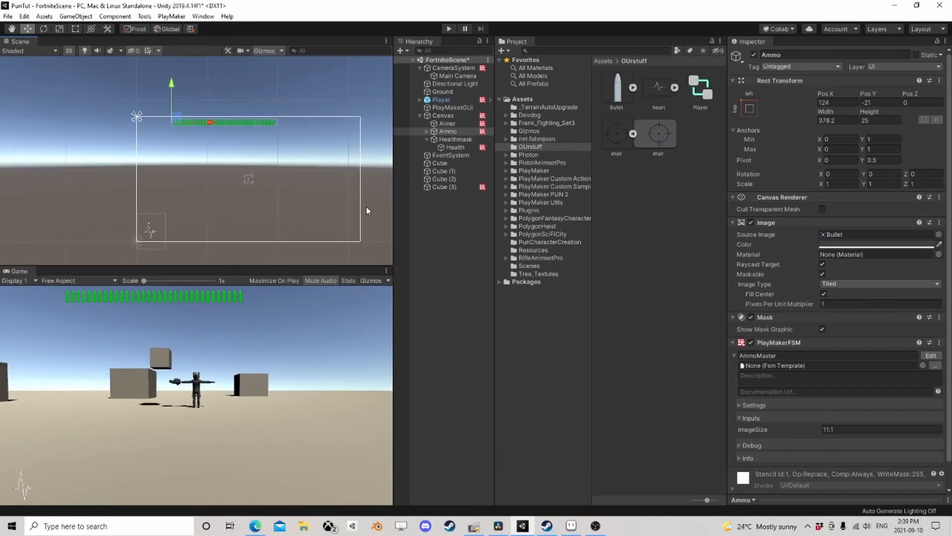
click(424, 130)
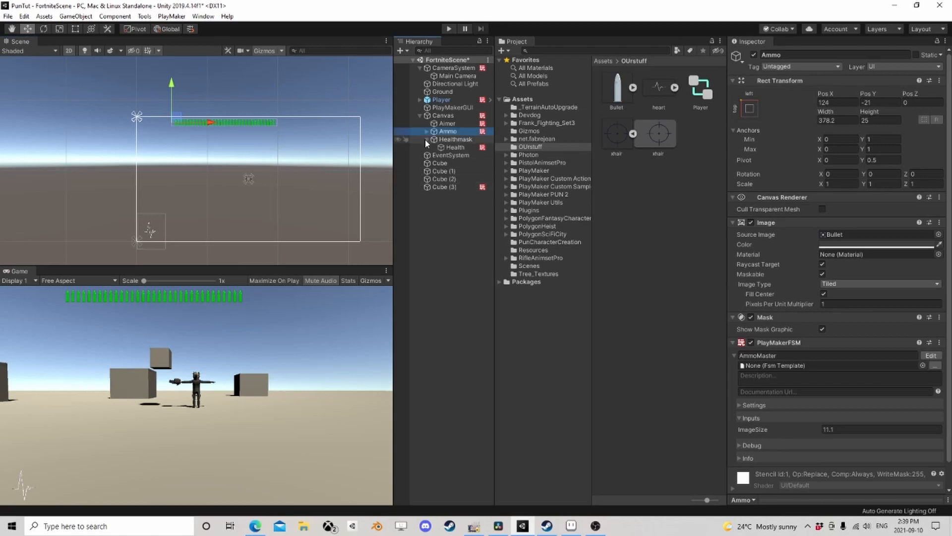
click(427, 140)
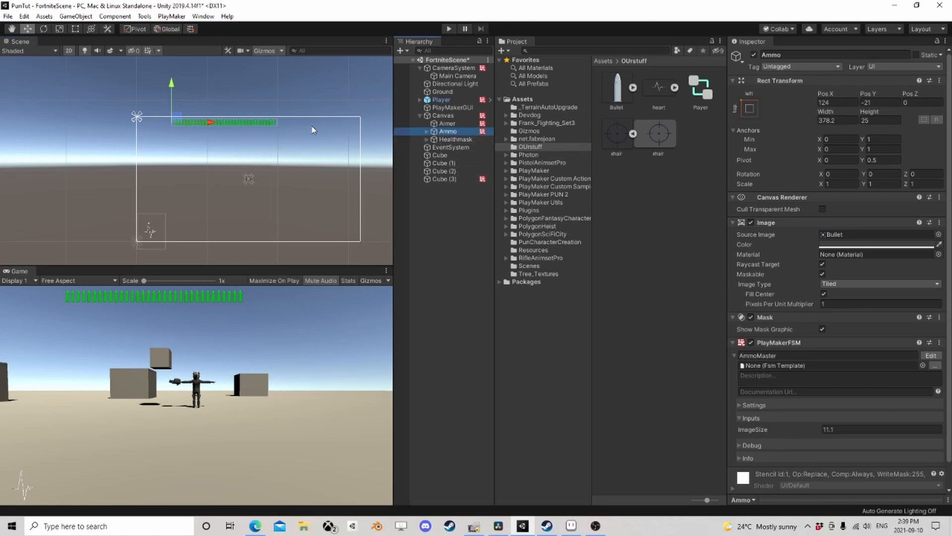